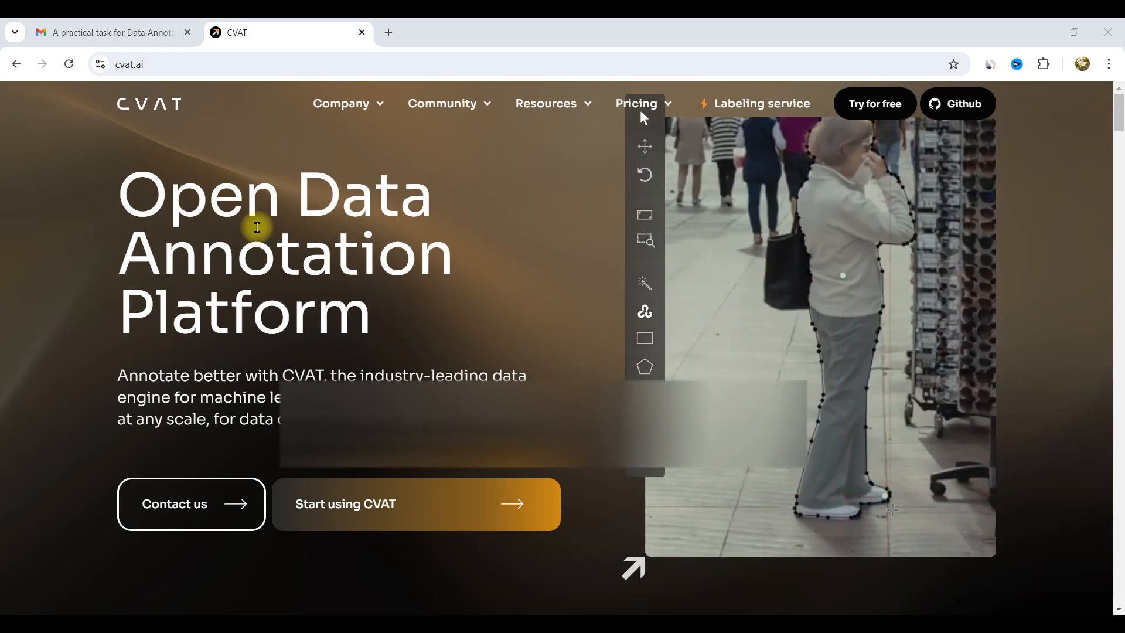
- Reload the cvat.ai home page from the address bar
{"action": "left_click_drag", "start_coordinate": [113, 100], "coordinate": [163, 100]}
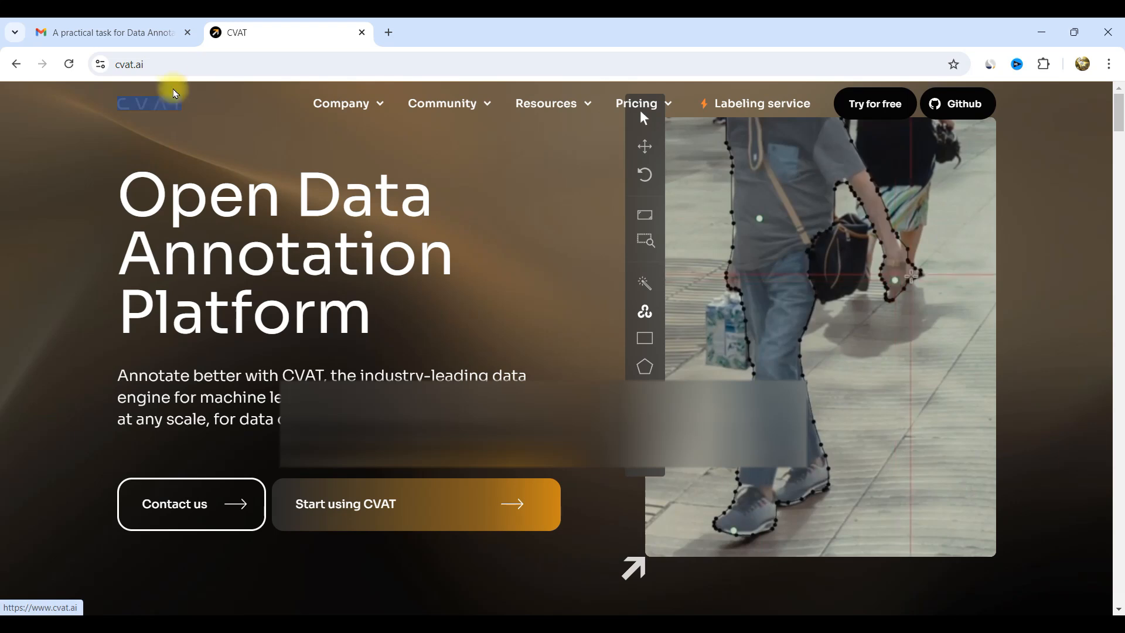
{"action": "left_click", "coordinate": [161, 64]}
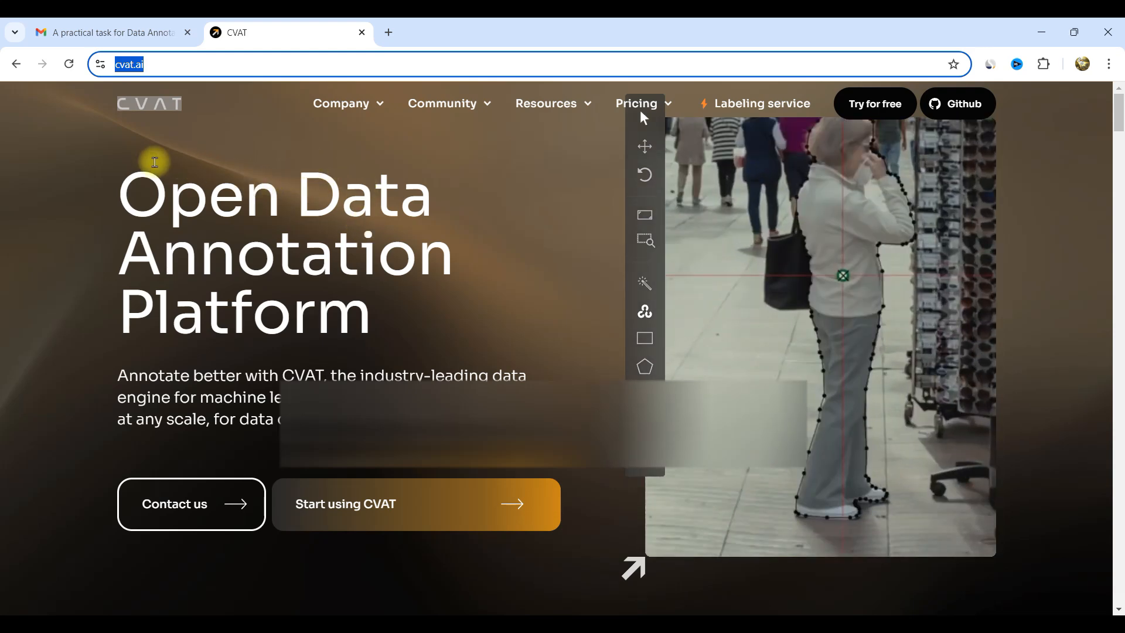
{"action": "left_click", "coordinate": [169, 61]}
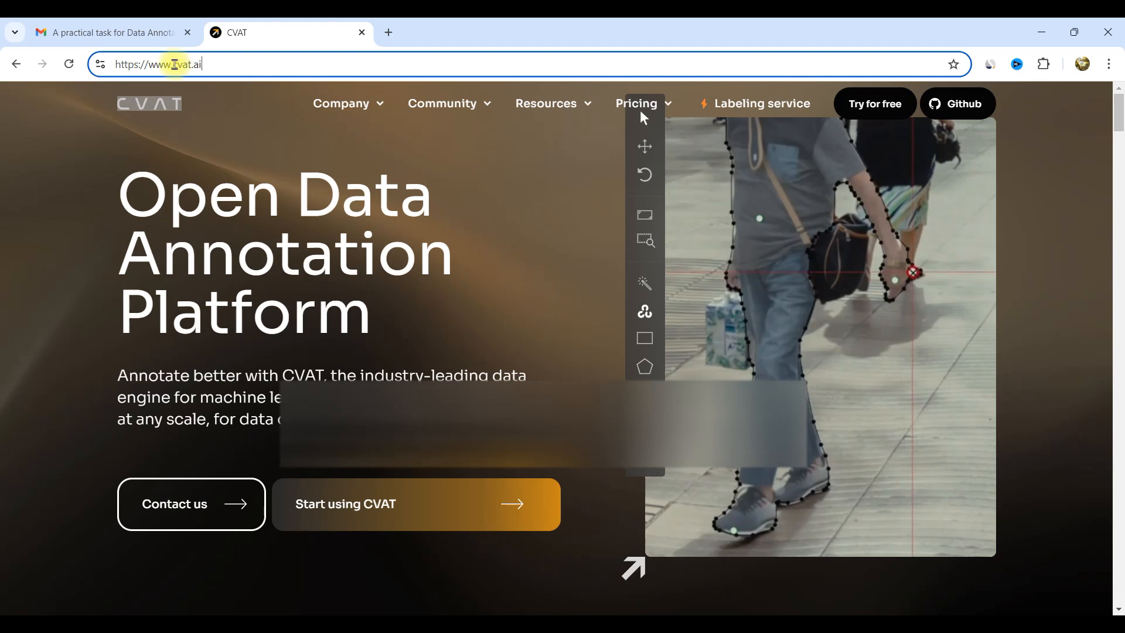
{"action": "left_click_drag", "start_coordinate": [173, 64], "coordinate": [236, 65]}
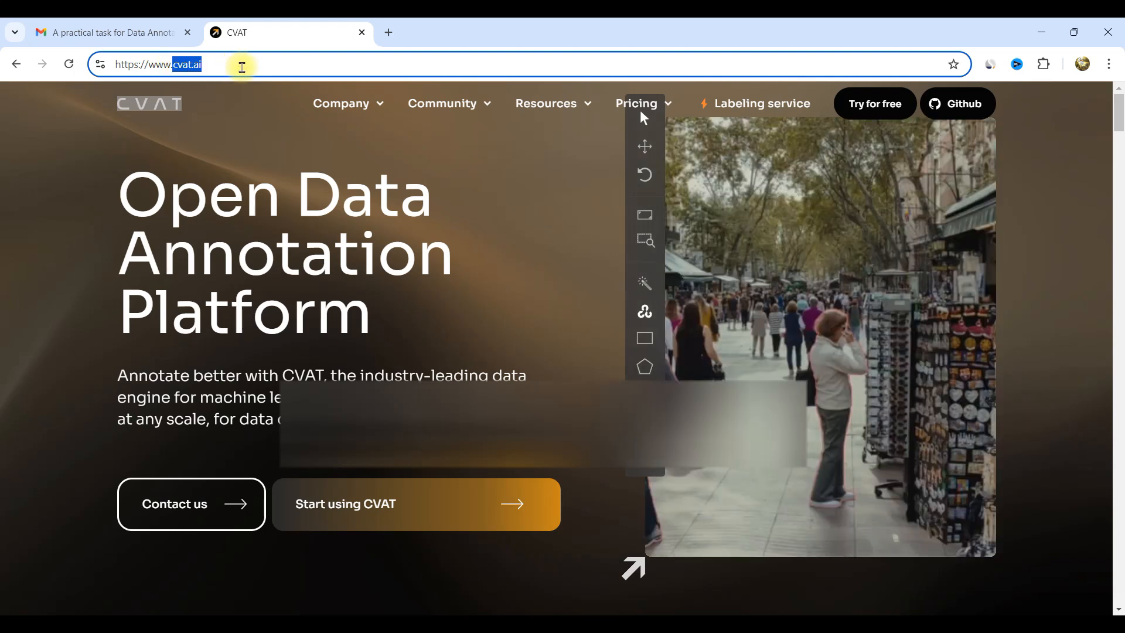
{"action": "left_click", "coordinate": [242, 67]}
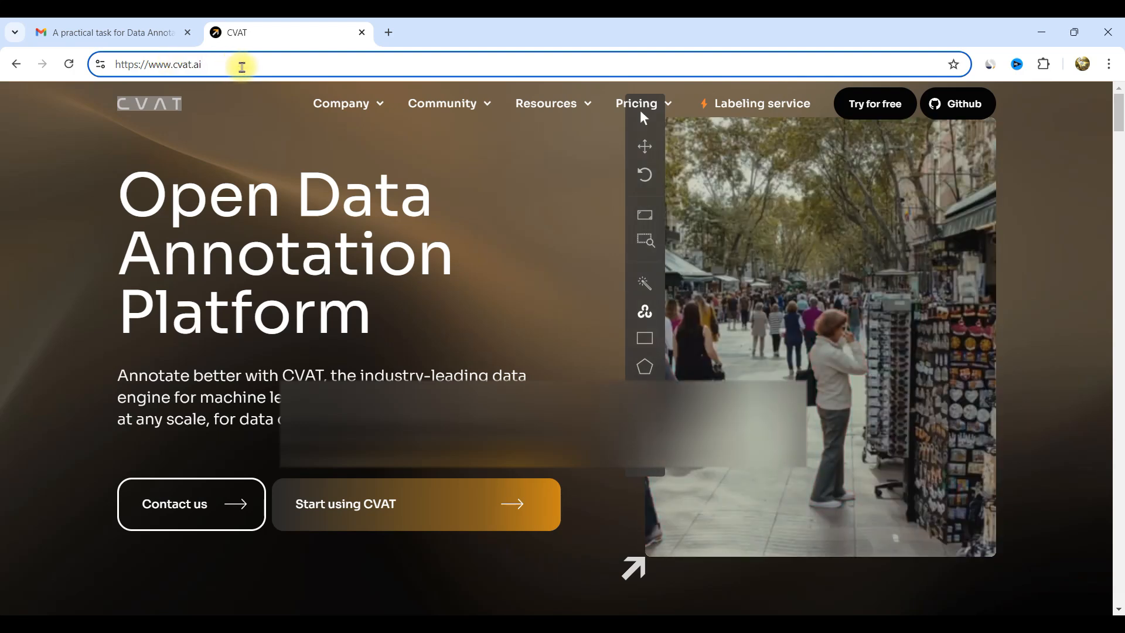
{"action": "key", "text": "Return"}
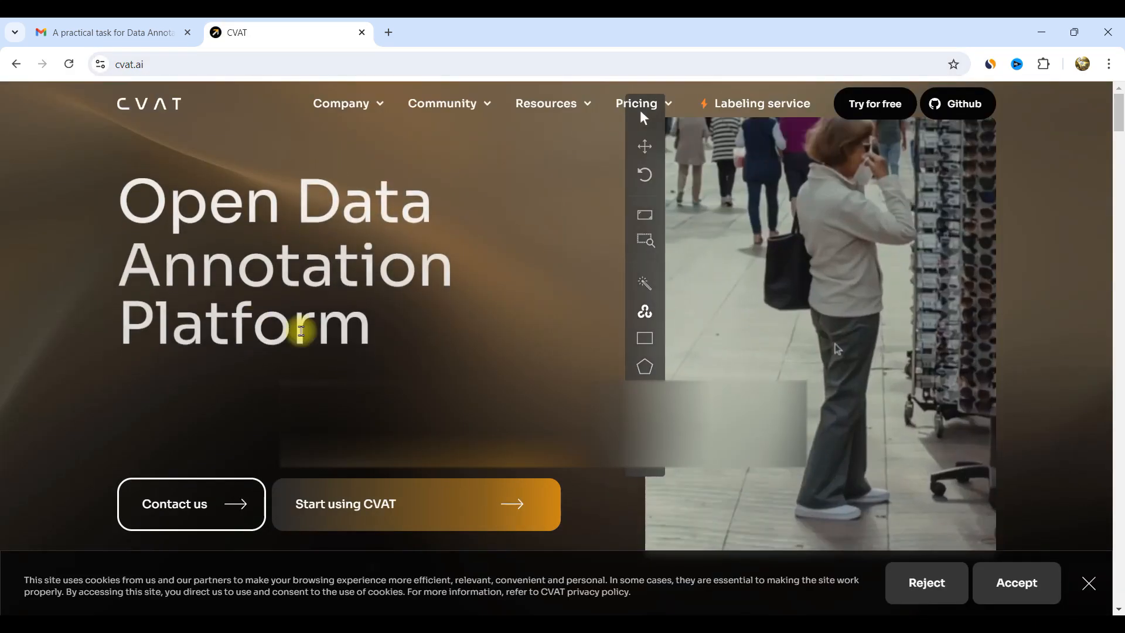
- Scroll down the home page to the Company section with the Careers link
{"action": "scroll", "coordinate": [494, 326], "scroll_direction": "down", "scroll_amount": 10}
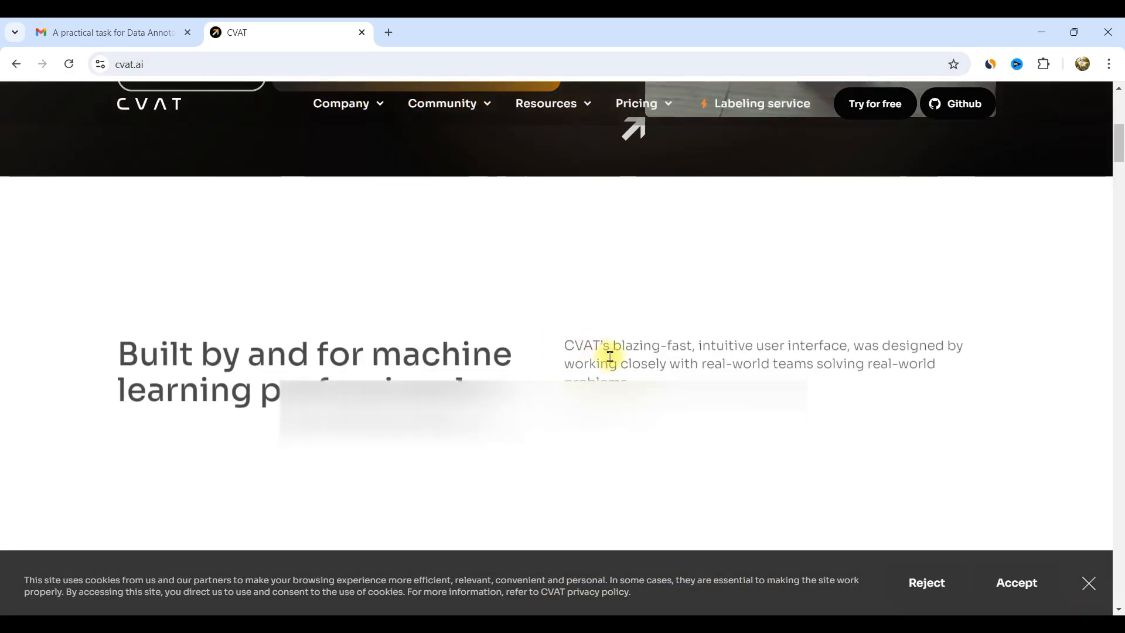
{"action": "scroll", "coordinate": [858, 445], "scroll_direction": "down", "scroll_amount": 20}
{"action": "left_click_drag", "start_coordinate": [1119, 297], "coordinate": [1113, 579]}
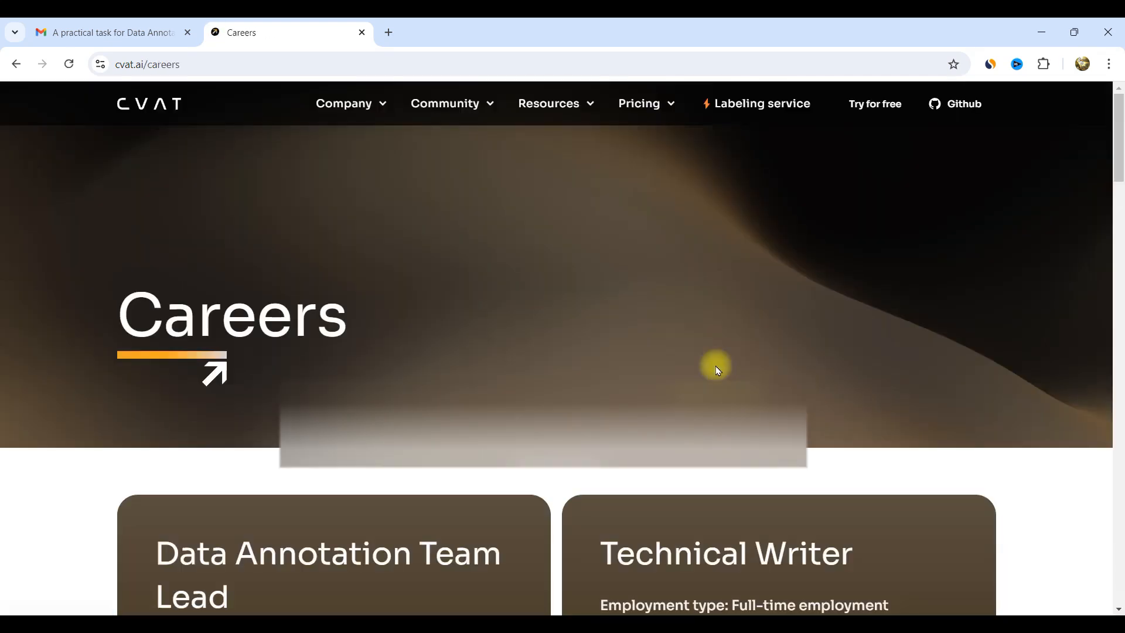
- Scroll through the Careers listings, highlighting job titles while reading
{"action": "scroll", "coordinate": [553, 278], "scroll_direction": "down", "scroll_amount": 1}
{"action": "left_click_drag", "start_coordinate": [113, 277], "coordinate": [367, 269]}
{"action": "scroll", "coordinate": [447, 307], "scroll_direction": "down", "scroll_amount": 5}
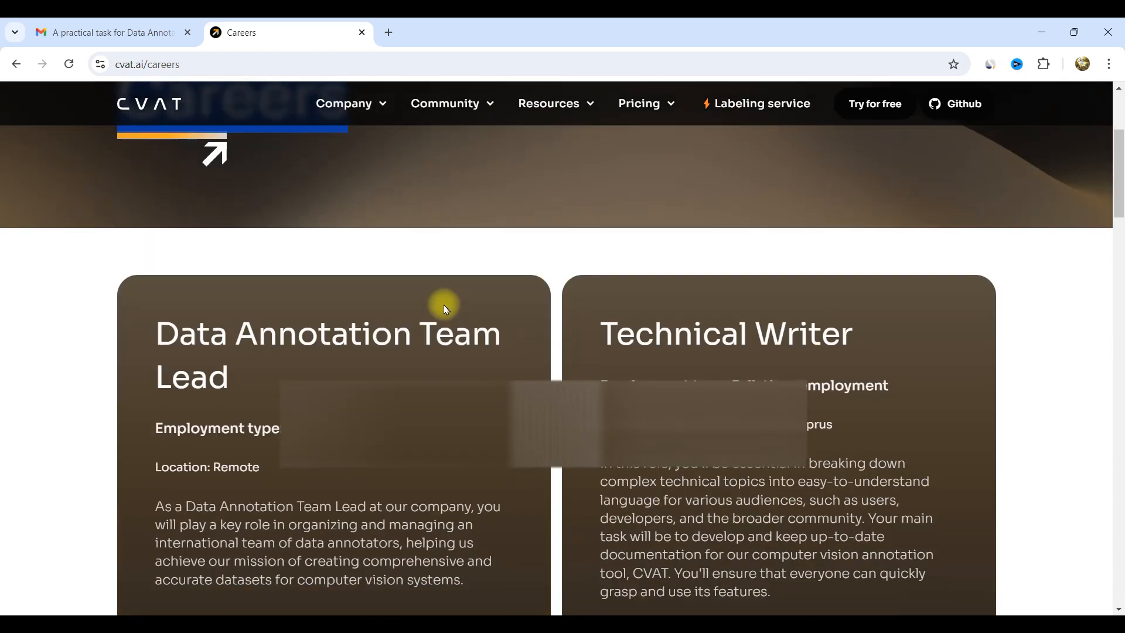
{"action": "mouse_move", "coordinate": [177, 200]}
{"action": "left_mouse_down"}
{"action": "mouse_move", "coordinate": [472, 203]}
{"action": "mouse_move", "coordinate": [488, 216]}
{"action": "left_mouse_up"}
{"action": "left_click_drag", "start_coordinate": [674, 189], "coordinate": [841, 191]}
{"action": "scroll", "coordinate": [756, 266], "scroll_direction": "down", "scroll_amount": 5}
{"action": "left_click_drag", "start_coordinate": [666, 332], "coordinate": [811, 339]}
{"action": "scroll", "coordinate": [809, 337], "scroll_direction": "down", "scroll_amount": 5}
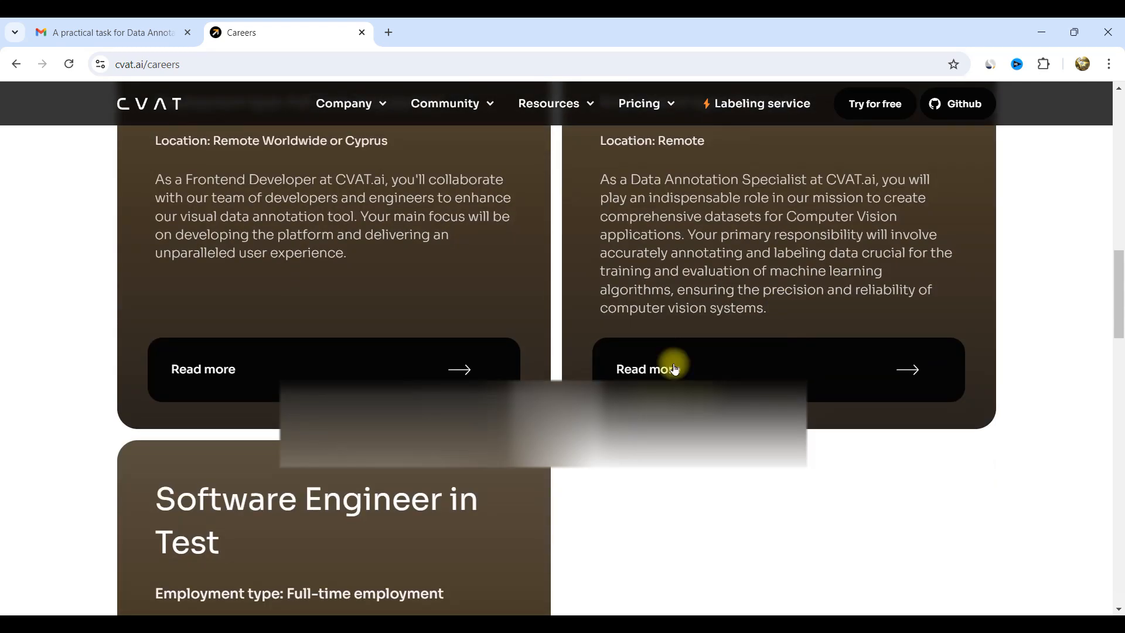
{"action": "scroll", "coordinate": [675, 369], "scroll_direction": "up", "scroll_amount": 4}
{"action": "left_click_drag", "start_coordinate": [609, 269], "coordinate": [866, 282]}
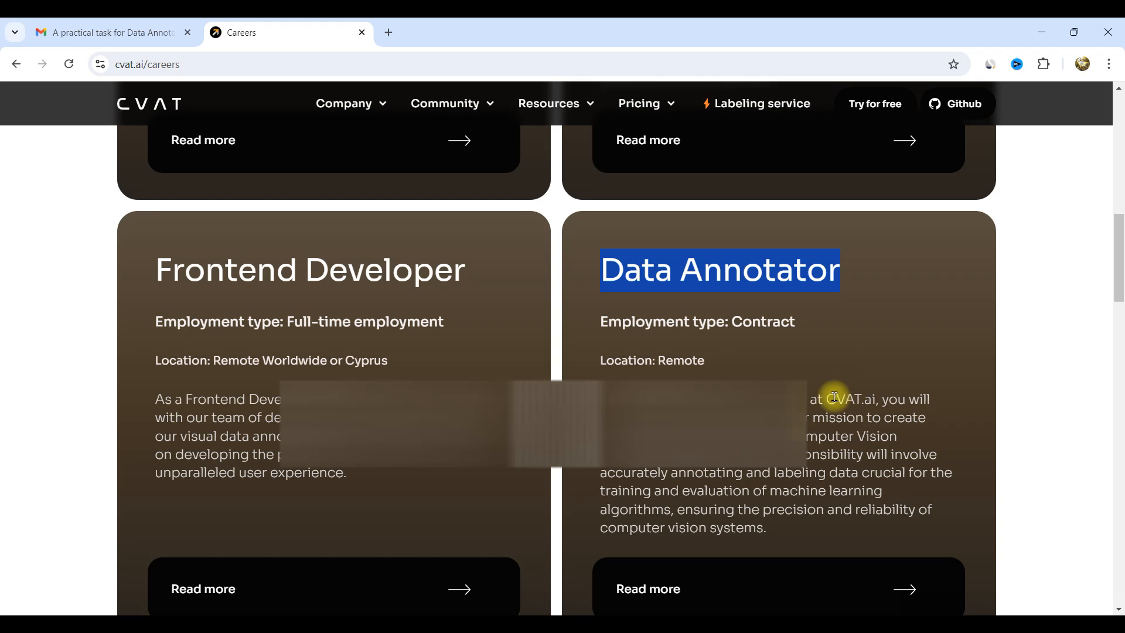
{"action": "scroll", "coordinate": [834, 398], "scroll_direction": "down", "scroll_amount": 1}
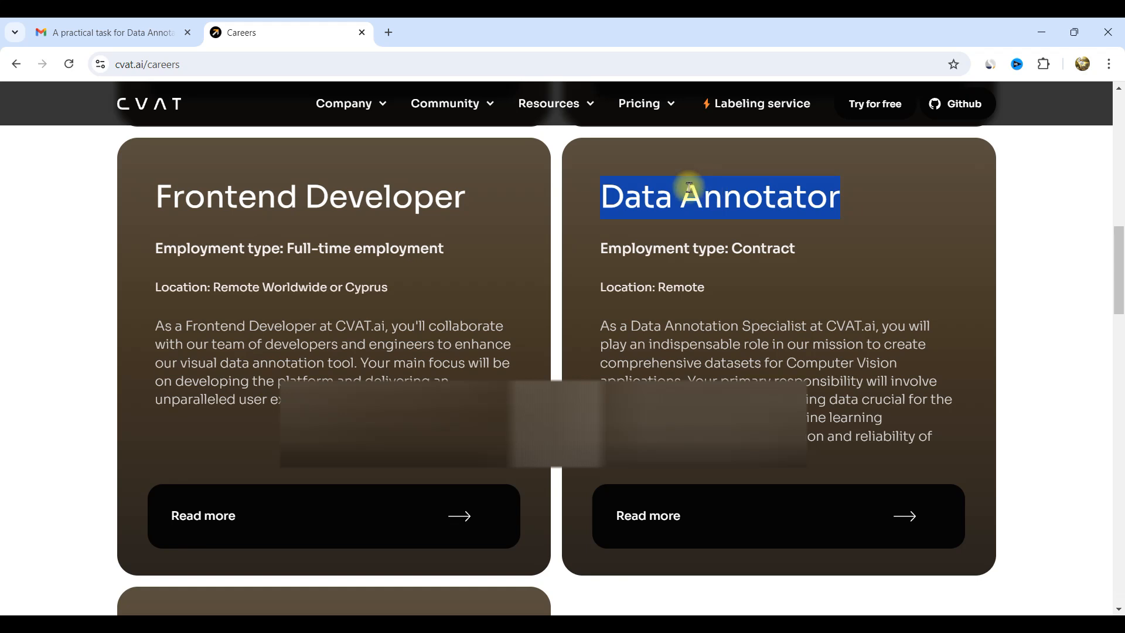
- Highlight the Data Annotator job title and open its full job posting
{"action": "left_click", "coordinate": [638, 191]}
{"action": "left_click_drag", "start_coordinate": [603, 194], "coordinate": [844, 197]}
{"action": "scroll", "coordinate": [716, 241], "scroll_direction": "down", "scroll_amount": 1}
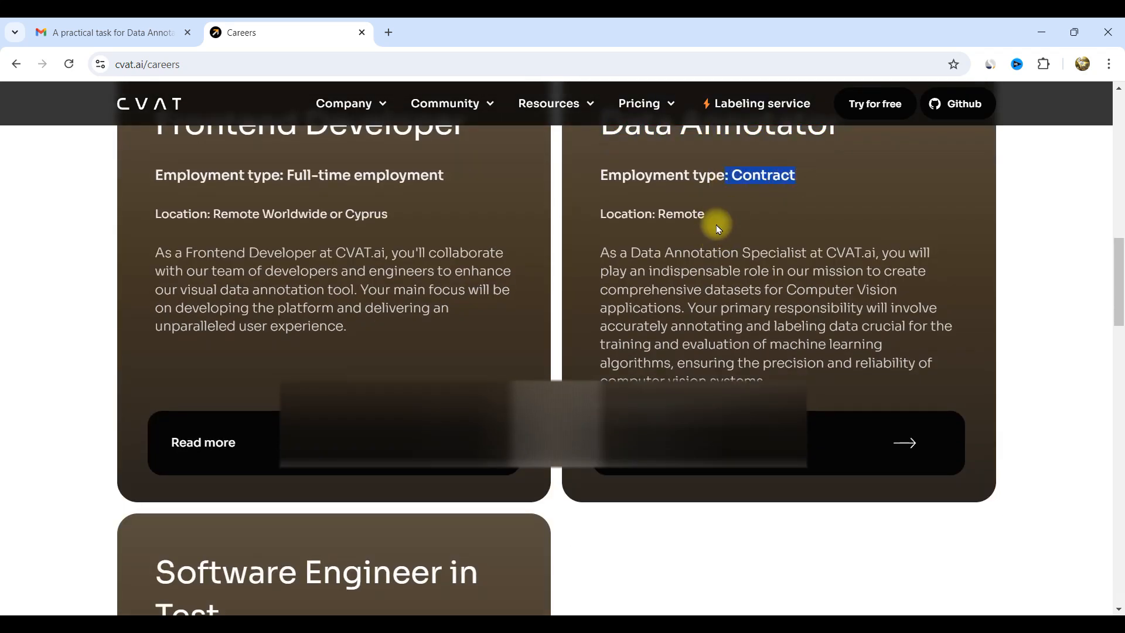
{"action": "scroll", "coordinate": [697, 263], "scroll_direction": "down", "scroll_amount": 1}
{"action": "left_click", "coordinate": [704, 374]}
{"action": "scroll", "coordinate": [573, 364], "scroll_direction": "down", "scroll_amount": 3}
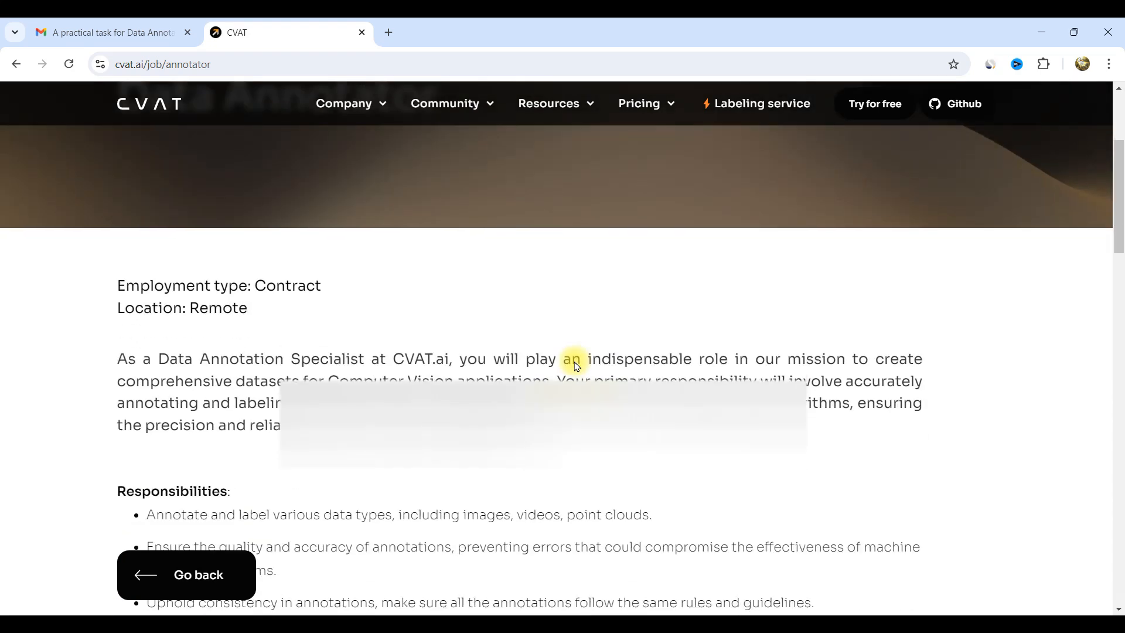
{"action": "scroll", "coordinate": [576, 366], "scroll_direction": "down", "scroll_amount": 2}
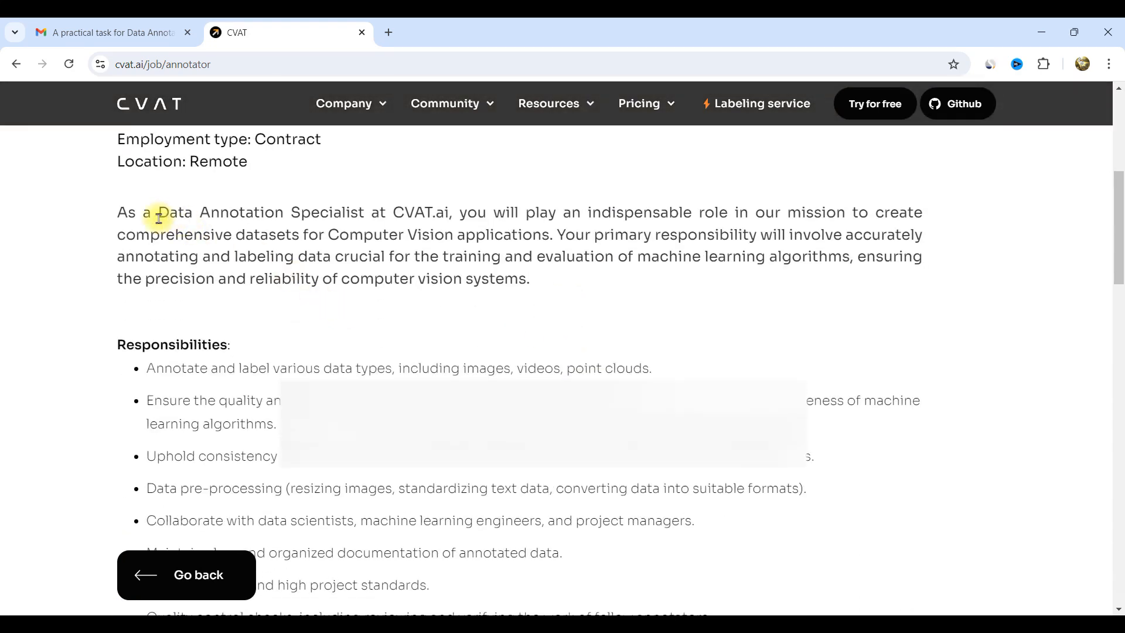
{"action": "scroll", "coordinate": [157, 219], "scroll_direction": "up", "scroll_amount": 1}
{"action": "scroll", "coordinate": [176, 234], "scroll_direction": "down", "scroll_amount": 1}
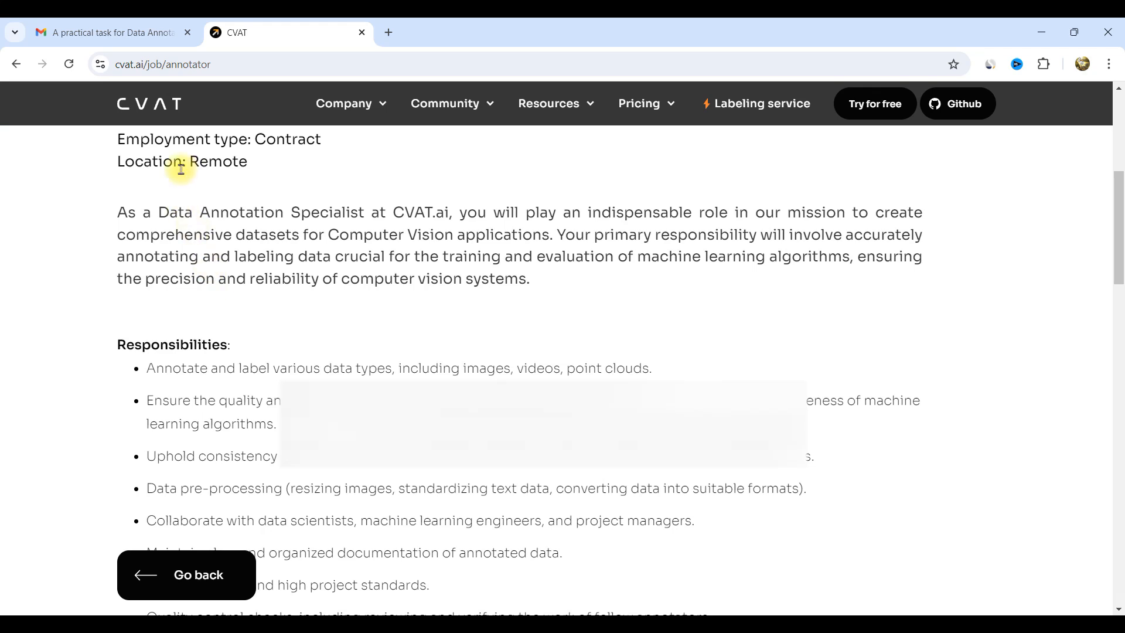
{"action": "left_click_drag", "start_coordinate": [135, 164], "coordinate": [251, 166]}
{"action": "left_click_drag", "start_coordinate": [144, 213], "coordinate": [740, 230]}
{"action": "scroll", "coordinate": [263, 247], "scroll_direction": "down", "scroll_amount": 2}
{"action": "left_click_drag", "start_coordinate": [154, 224], "coordinate": [512, 218]}
{"action": "left_click", "coordinate": [513, 221]}
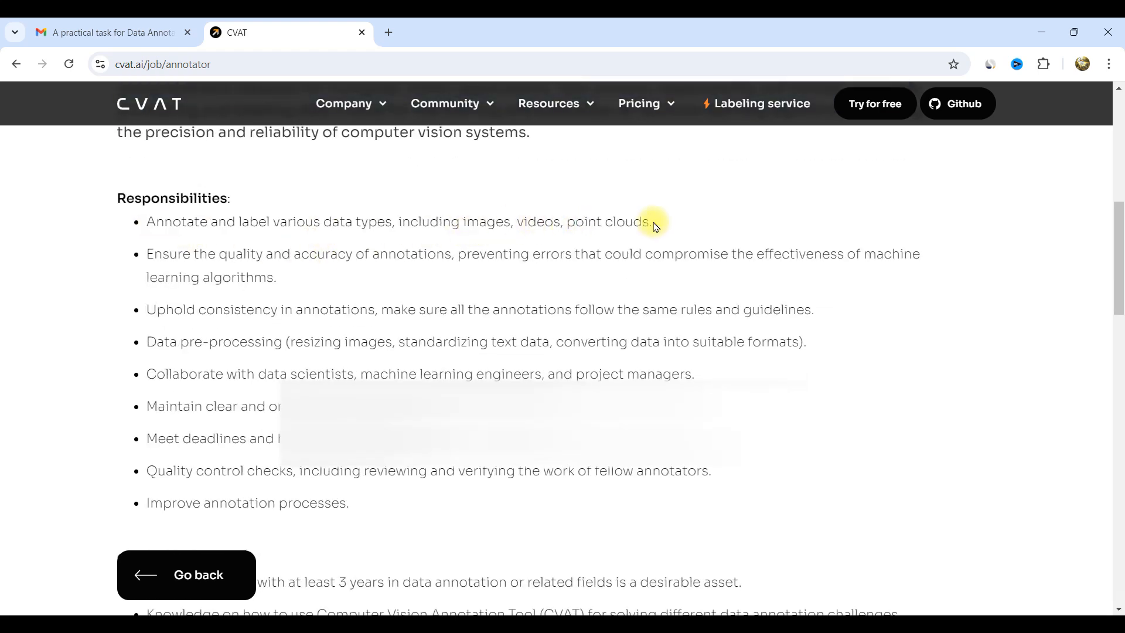
{"action": "scroll", "coordinate": [577, 223], "scroll_direction": "down", "scroll_amount": 2}
{"action": "scroll", "coordinate": [572, 217], "scroll_direction": "up", "scroll_amount": 1}
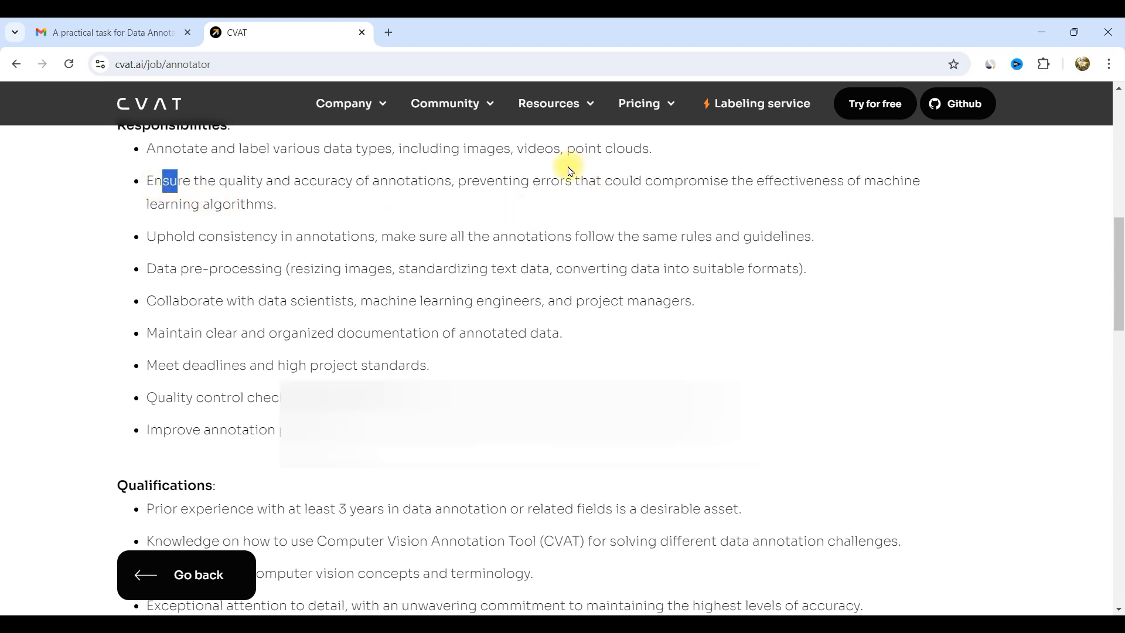
{"action": "left_click", "coordinate": [235, 188]}
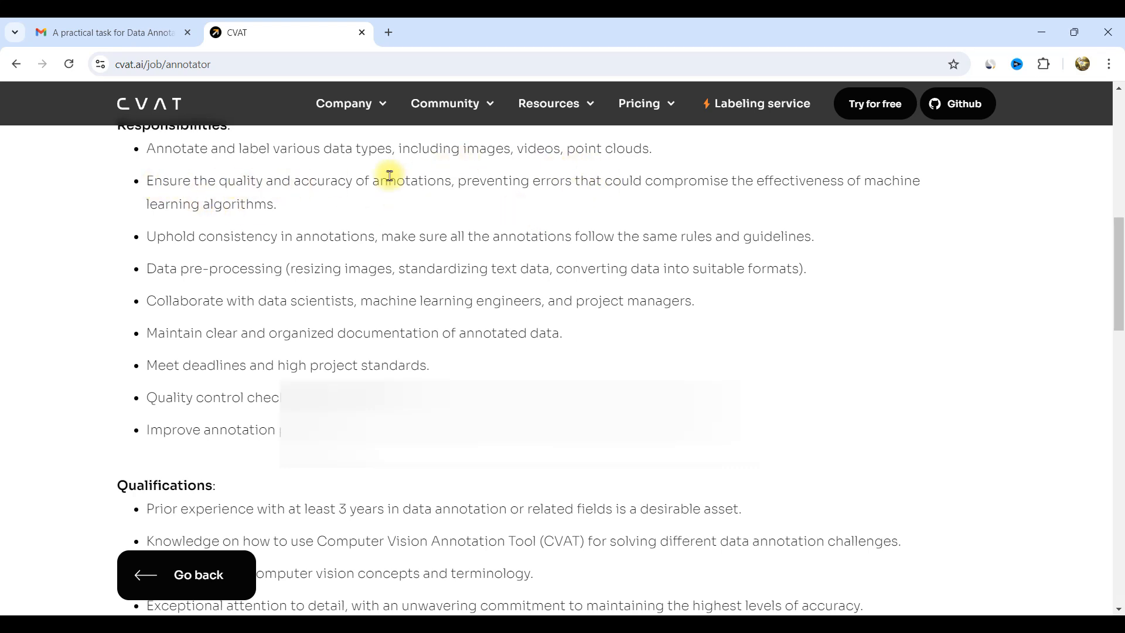
{"action": "left_click_drag", "start_coordinate": [566, 152], "coordinate": [648, 151]}
{"action": "left_click_drag", "start_coordinate": [162, 182], "coordinate": [351, 182]}
{"action": "left_click_drag", "start_coordinate": [216, 236], "coordinate": [381, 237]}
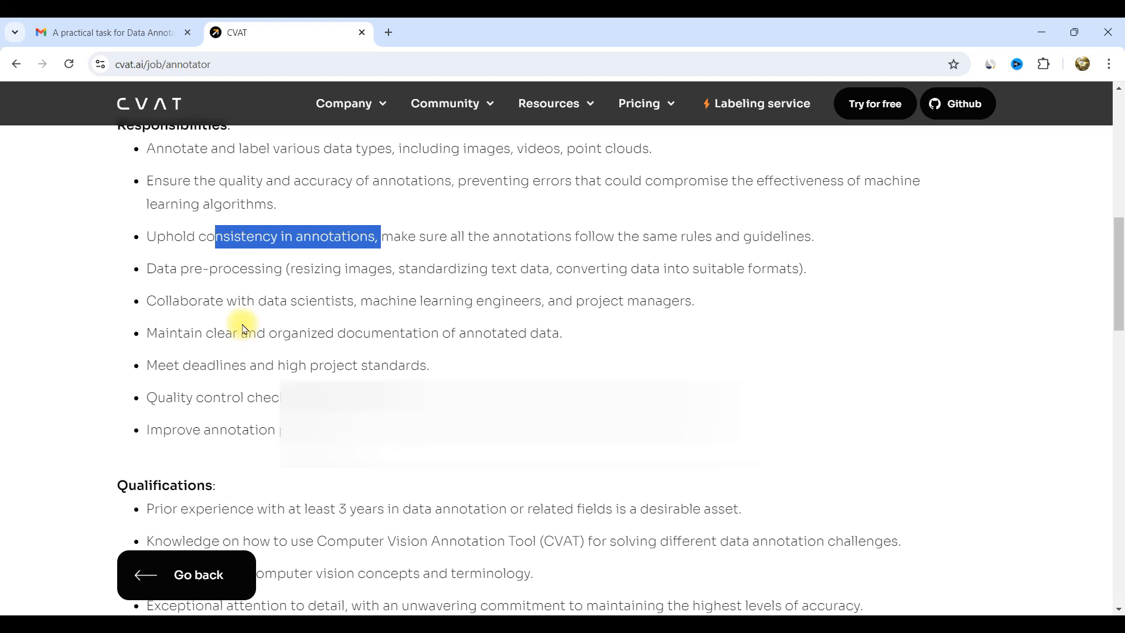
{"action": "scroll", "coordinate": [241, 323], "scroll_direction": "down", "scroll_amount": 4}
{"action": "left_click_drag", "start_coordinate": [289, 290], "coordinate": [481, 289]}
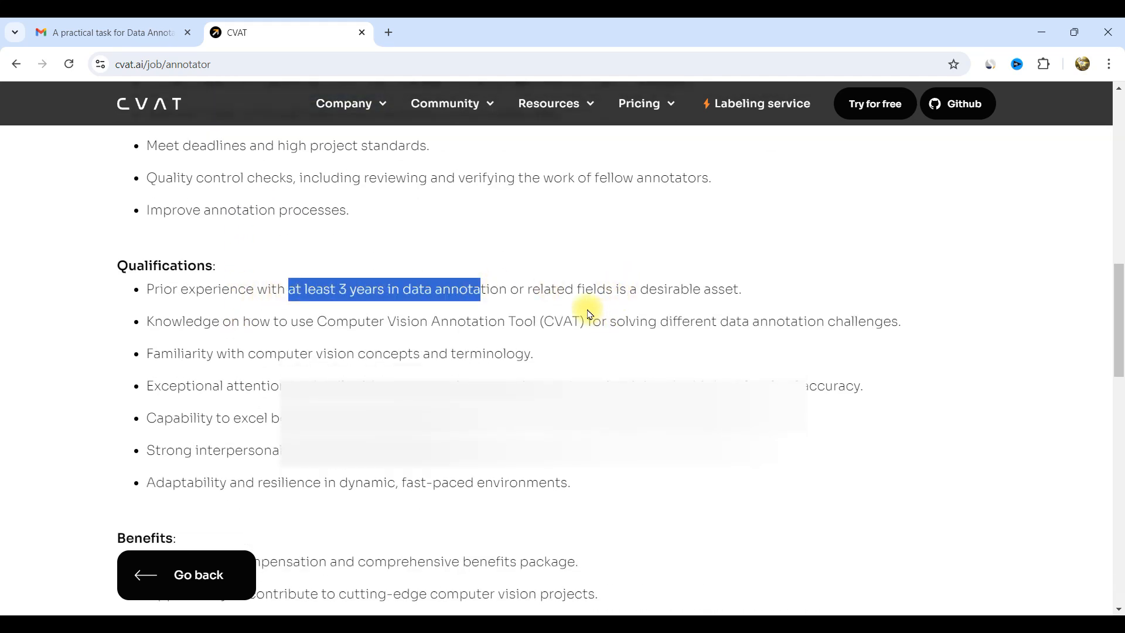
{"action": "left_click_drag", "start_coordinate": [411, 290], "coordinate": [533, 293]}
{"action": "scroll", "coordinate": [533, 293], "scroll_direction": "down", "scroll_amount": 3}
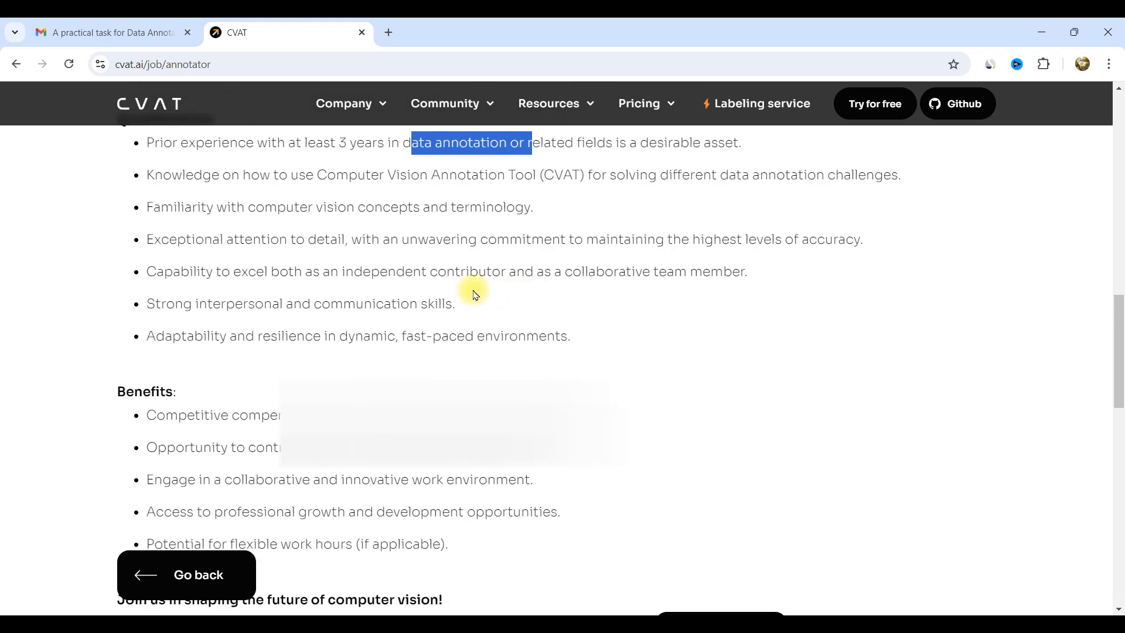
{"action": "left_click_drag", "start_coordinate": [242, 175], "coordinate": [515, 173]}
{"action": "left_click", "coordinate": [538, 177]}
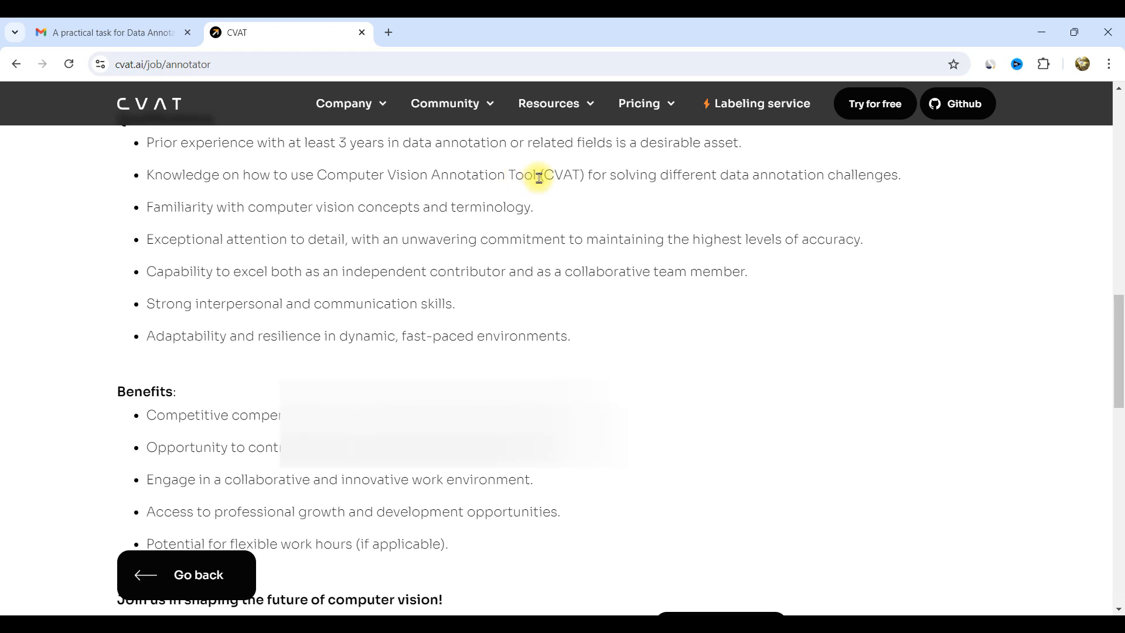
{"action": "double_click", "coordinate": [550, 175]}
{"action": "left_click_drag", "start_coordinate": [326, 176], "coordinate": [537, 176]}
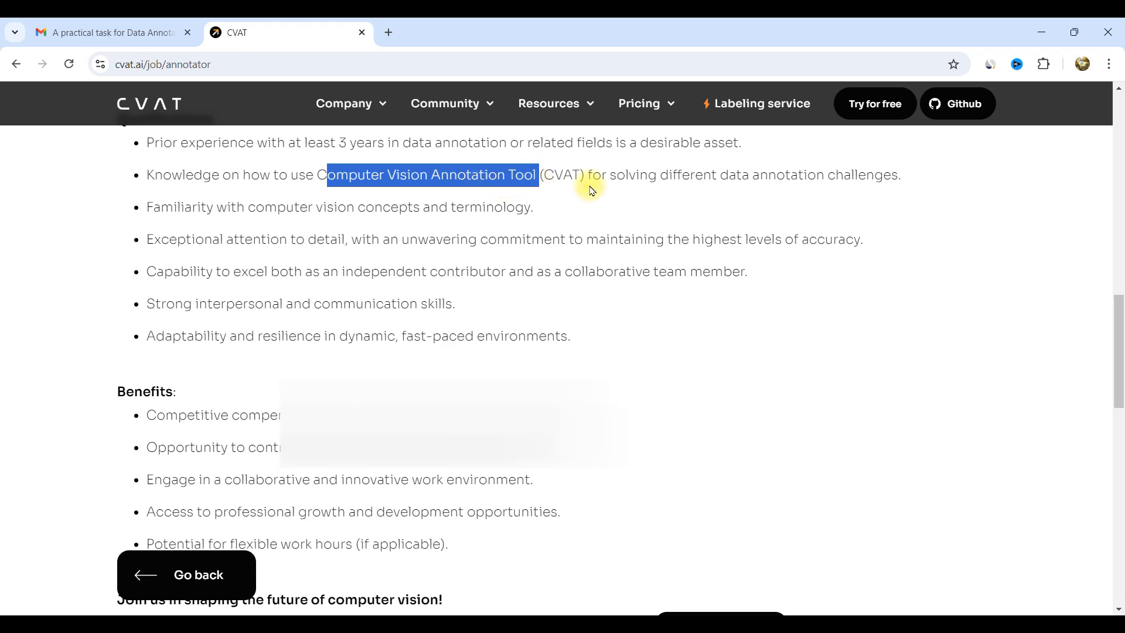
{"action": "left_click", "coordinate": [336, 268]}
{"action": "scroll", "coordinate": [264, 294], "scroll_direction": "down", "scroll_amount": 2}
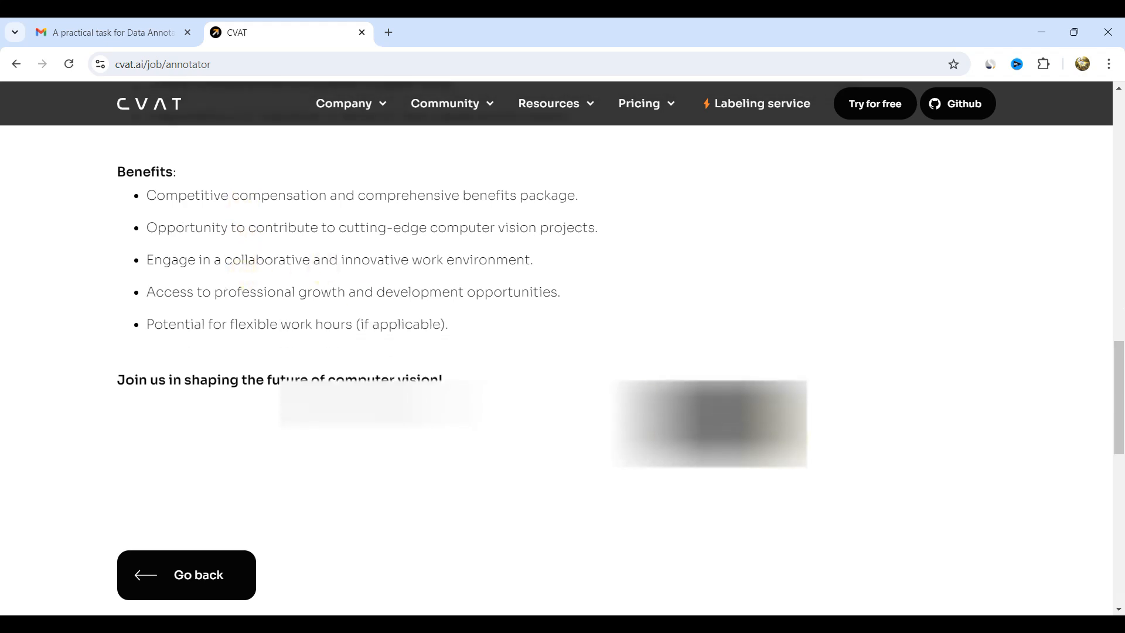
{"action": "left_click", "coordinate": [761, 421]}
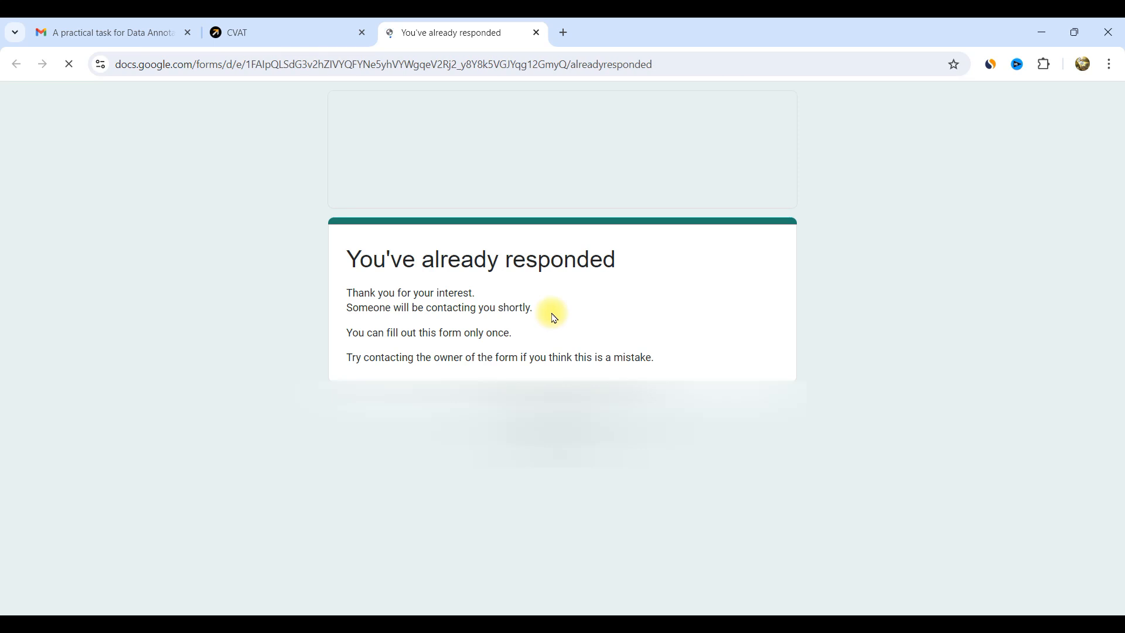
{"action": "left_click_drag", "start_coordinate": [356, 262], "coordinate": [605, 258]}
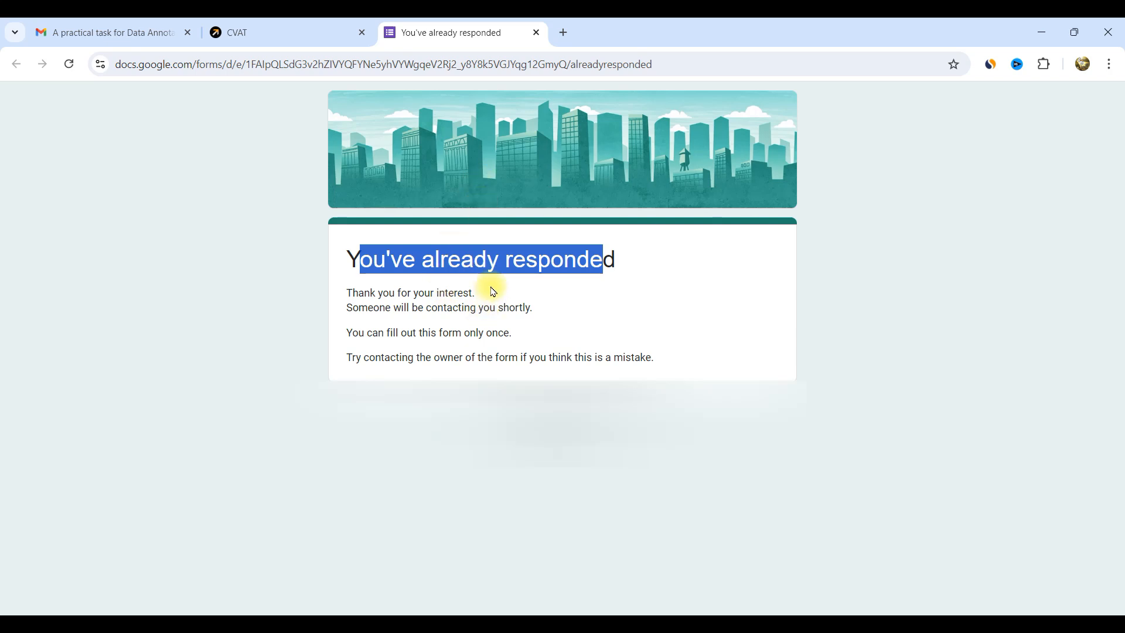
{"action": "left_click", "coordinate": [535, 34]}
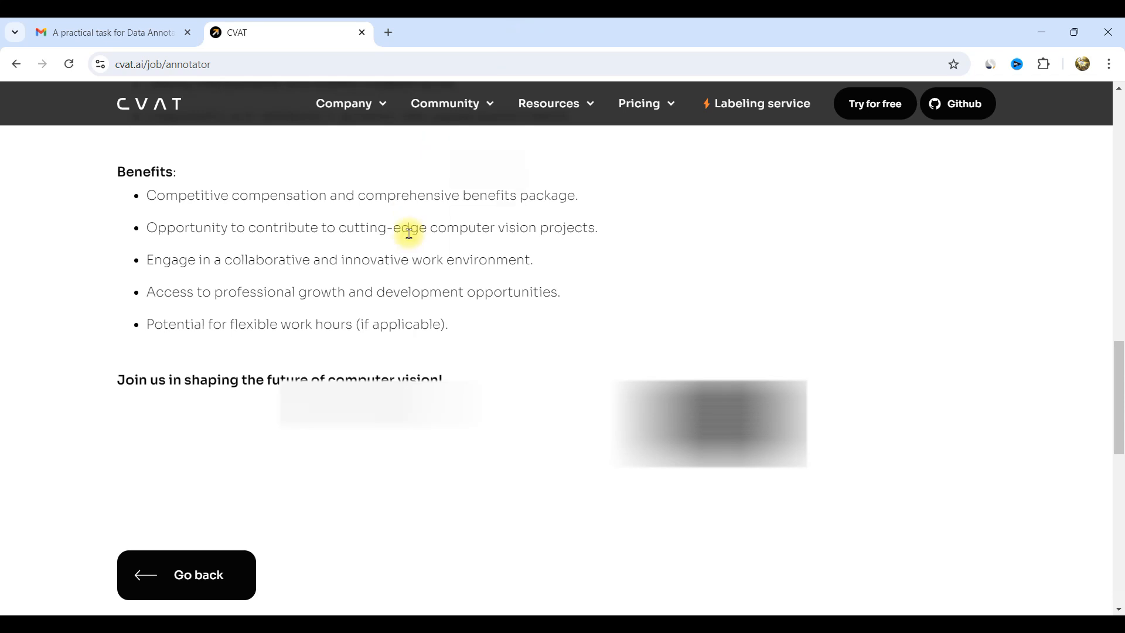
- In the practical-task email, highlight the budget sentence and the $3 per hour rate limit
{"action": "left_click", "coordinate": [135, 34]}
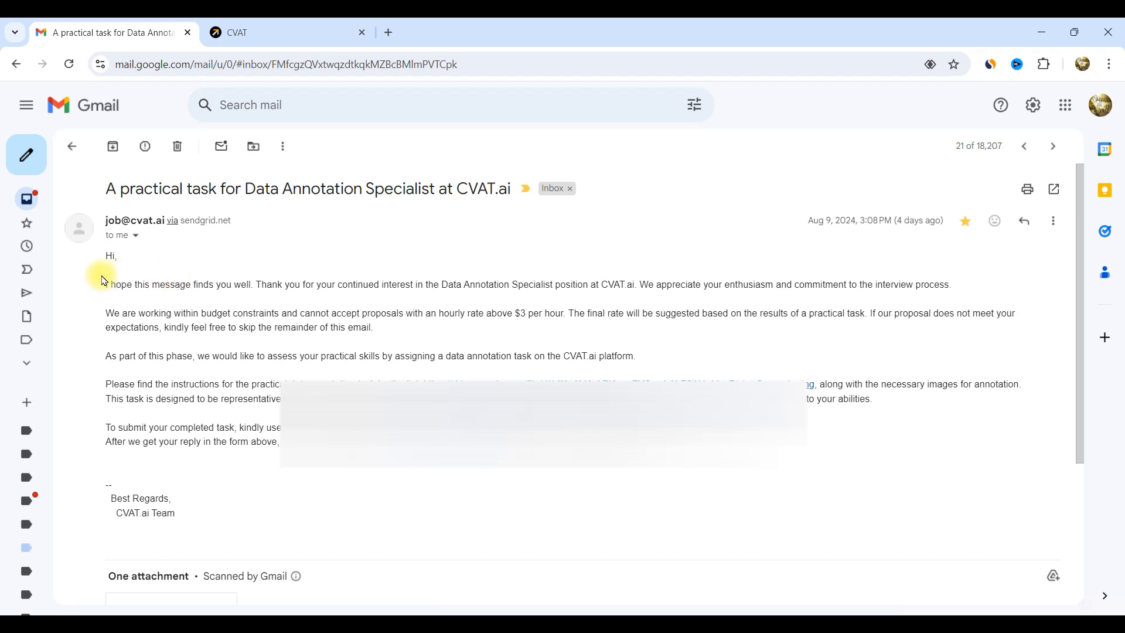
{"action": "left_click_drag", "start_coordinate": [111, 287], "coordinate": [658, 274]}
{"action": "scroll", "coordinate": [643, 323], "scroll_direction": "down", "scroll_amount": 1}
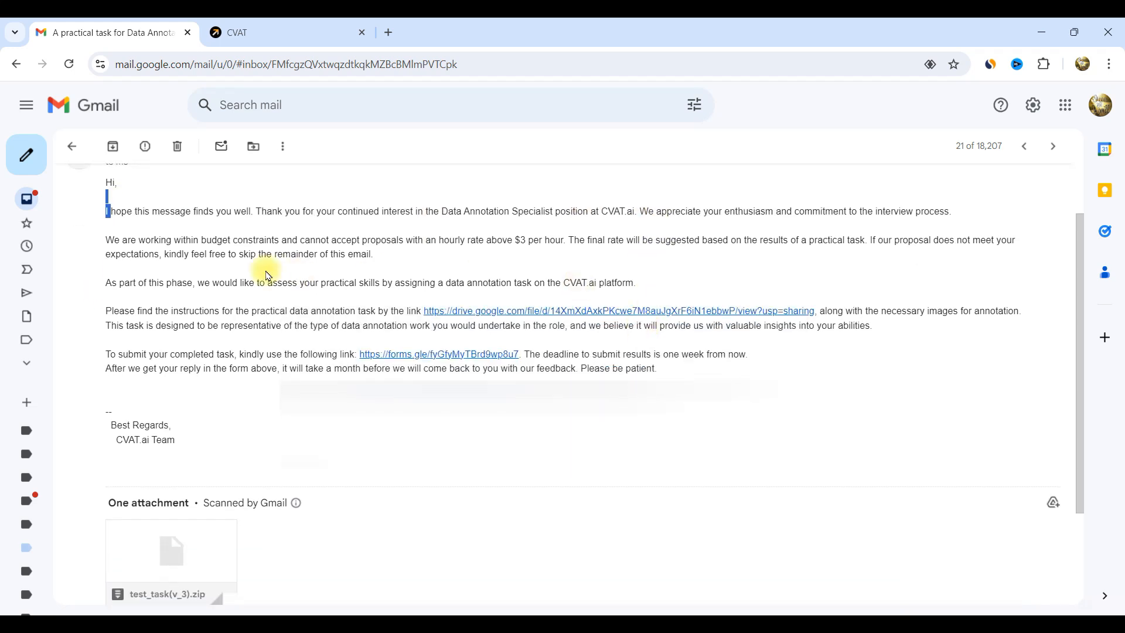
{"action": "left_click_drag", "start_coordinate": [143, 250], "coordinate": [467, 244]}
{"action": "left_click", "coordinate": [530, 241]}
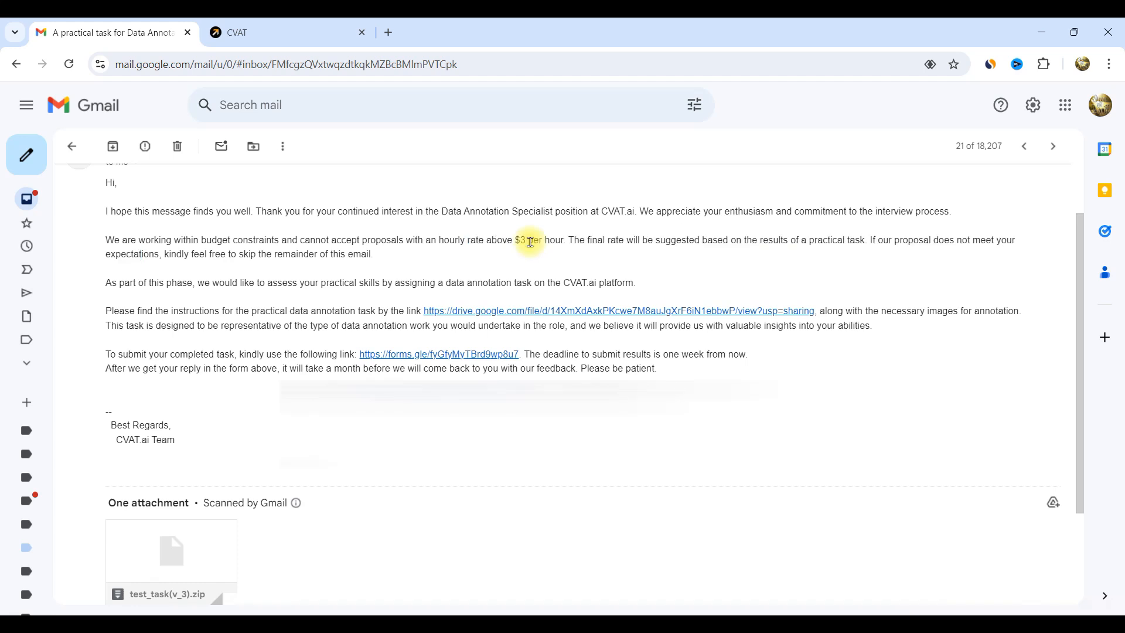
{"action": "left_click_drag", "start_coordinate": [511, 241], "coordinate": [537, 243]}
{"action": "left_click", "coordinate": [530, 243]}
{"action": "left_click_drag", "start_coordinate": [321, 239], "coordinate": [539, 243]}
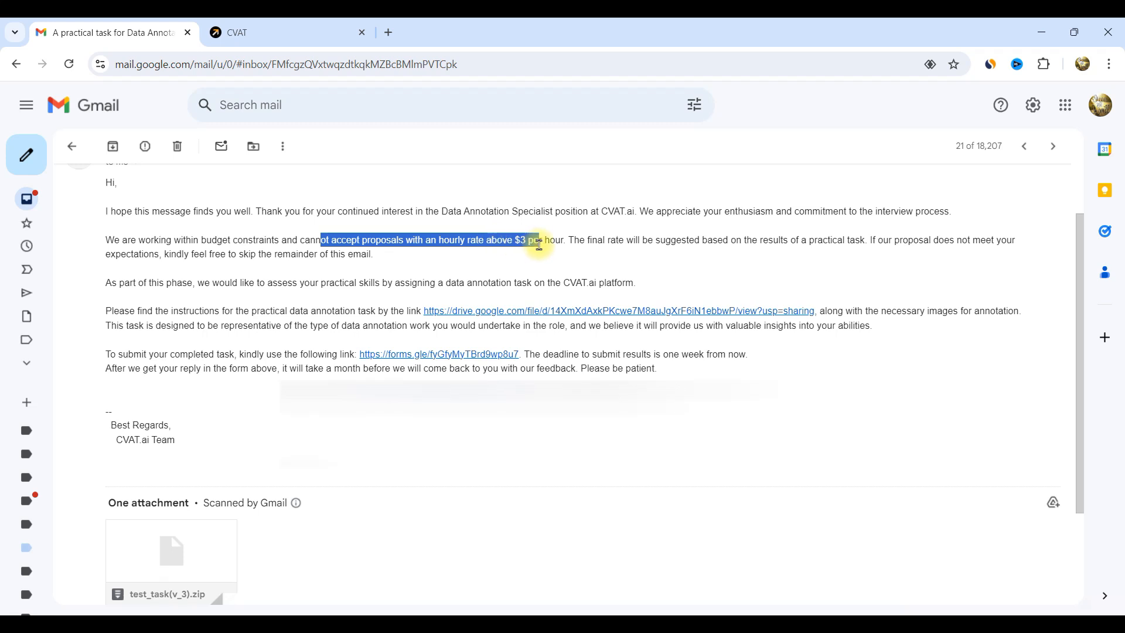
{"action": "left_click", "coordinate": [516, 242]}
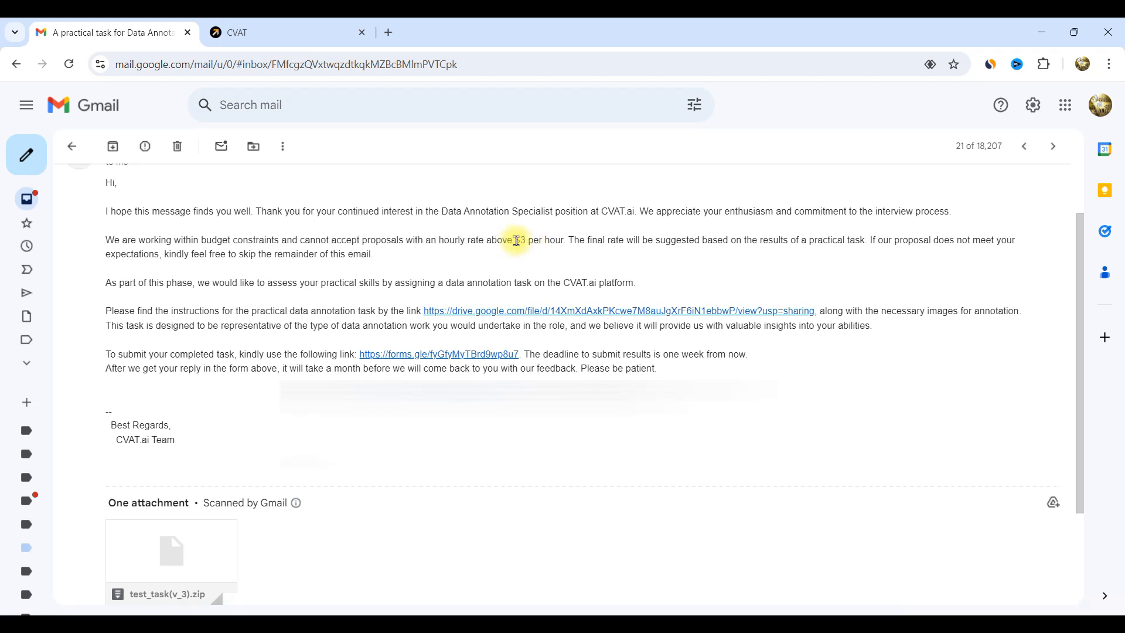
{"action": "left_click_drag", "start_coordinate": [310, 241], "coordinate": [514, 241]}
{"action": "left_click", "coordinate": [522, 242]}
{"action": "left_click_drag", "start_coordinate": [528, 242], "coordinate": [561, 243]}
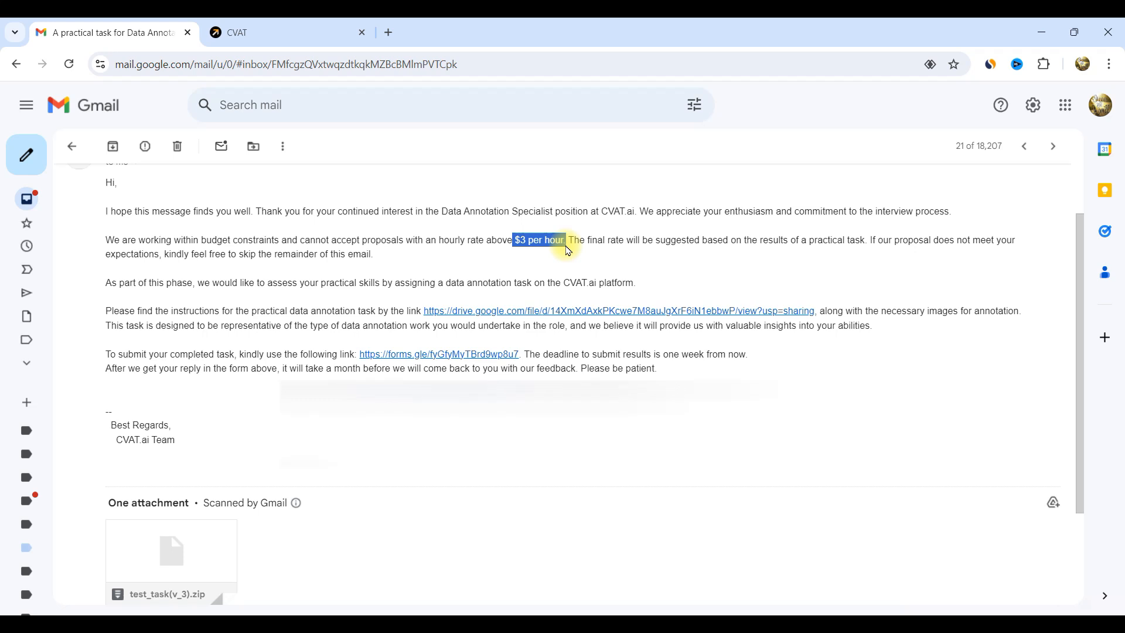
- Highlight the lines about assessing practical skills and finding the task instructions
{"action": "left_click_drag", "start_coordinate": [231, 284], "coordinate": [463, 312]}
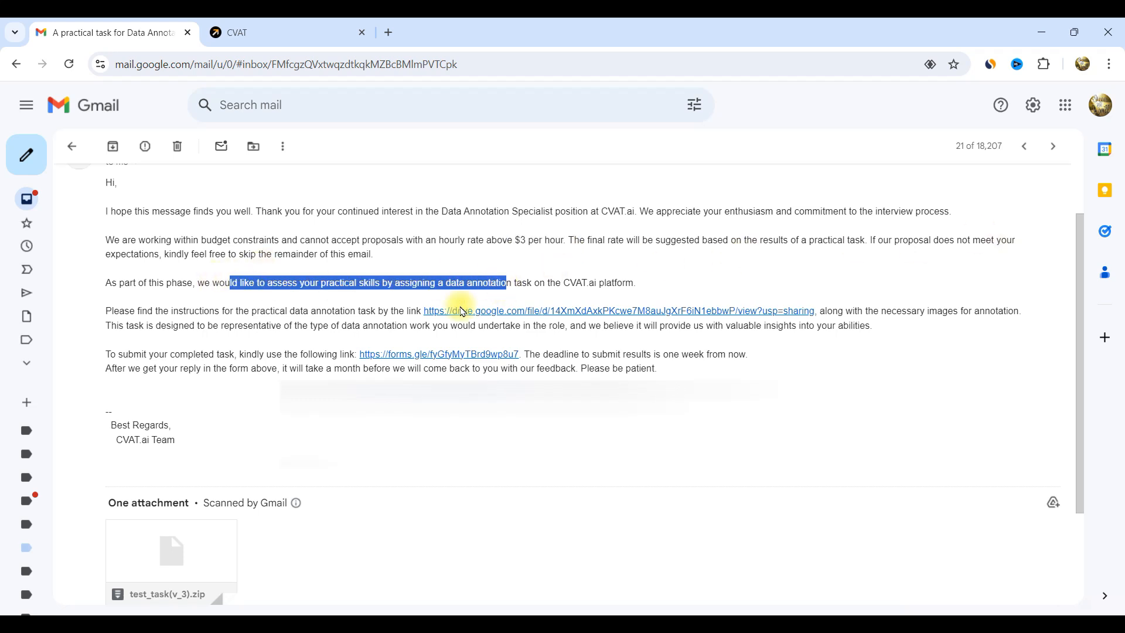
{"action": "left_click", "coordinate": [141, 322]}
{"action": "left_click_drag", "start_coordinate": [125, 312], "coordinate": [366, 312]}
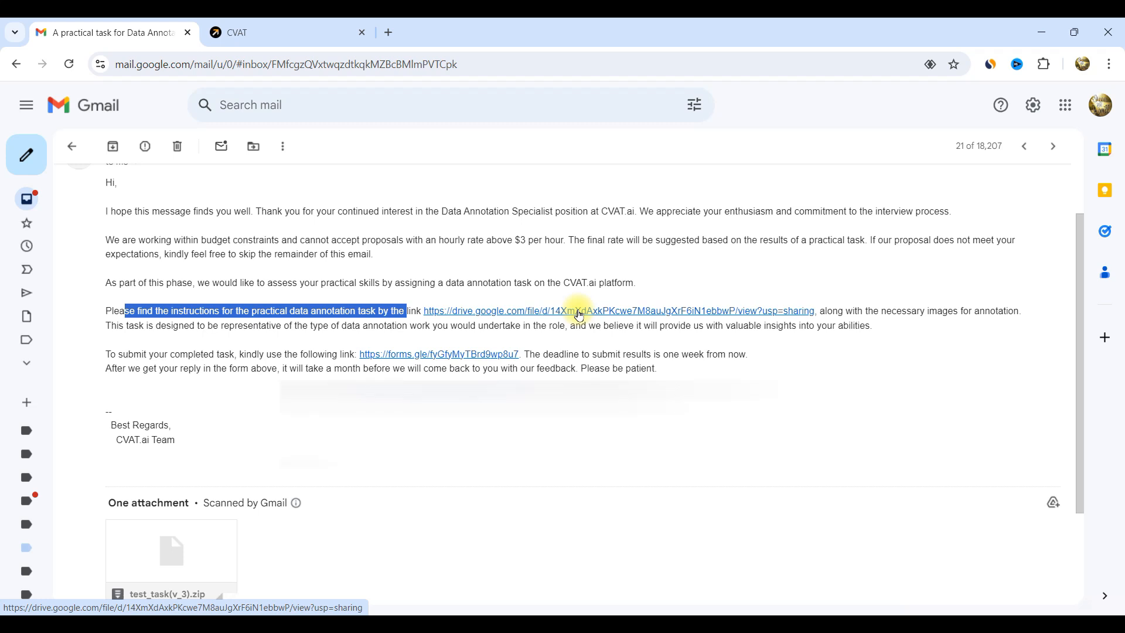
{"action": "scroll", "coordinate": [460, 337], "scroll_direction": "down", "scroll_amount": 3}
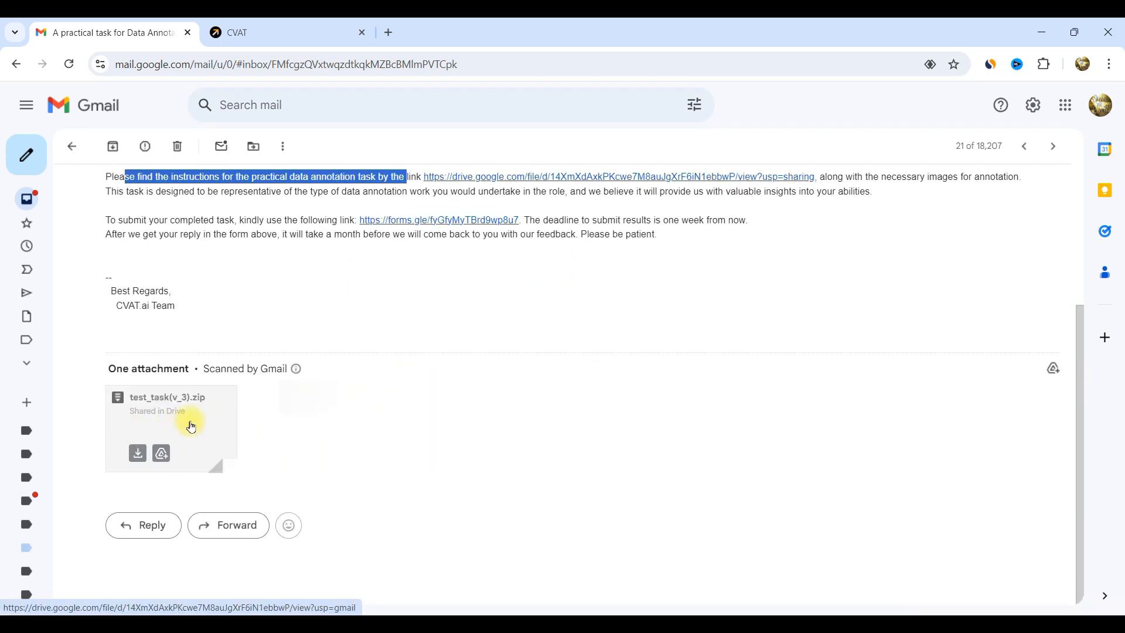
{"action": "scroll", "coordinate": [394, 369], "scroll_direction": "up", "scroll_amount": 3}
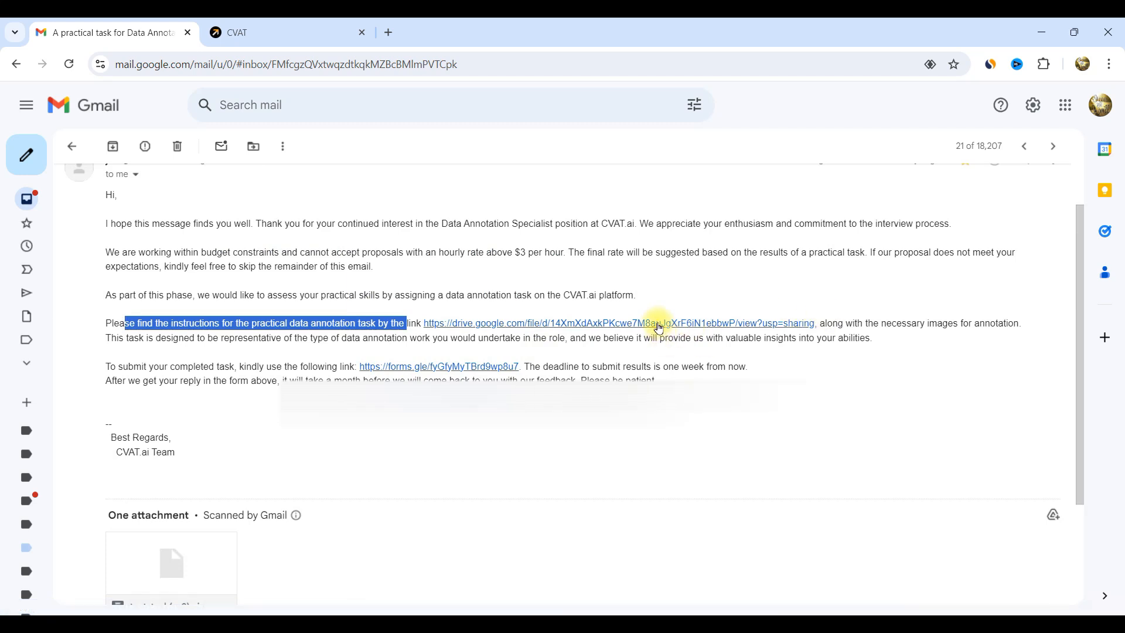
{"action": "scroll", "coordinate": [268, 451], "scroll_direction": "down", "scroll_amount": 3}
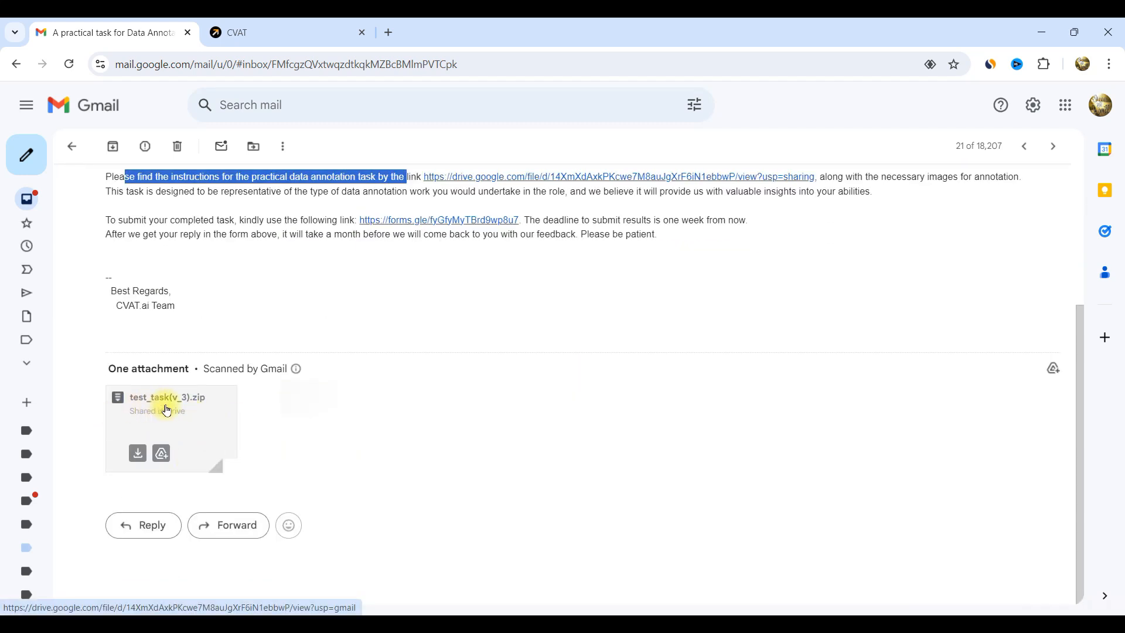
{"action": "scroll", "coordinate": [793, 328], "scroll_direction": "up", "scroll_amount": 1}
{"action": "left_click_drag", "start_coordinate": [853, 250], "coordinate": [1049, 251]}
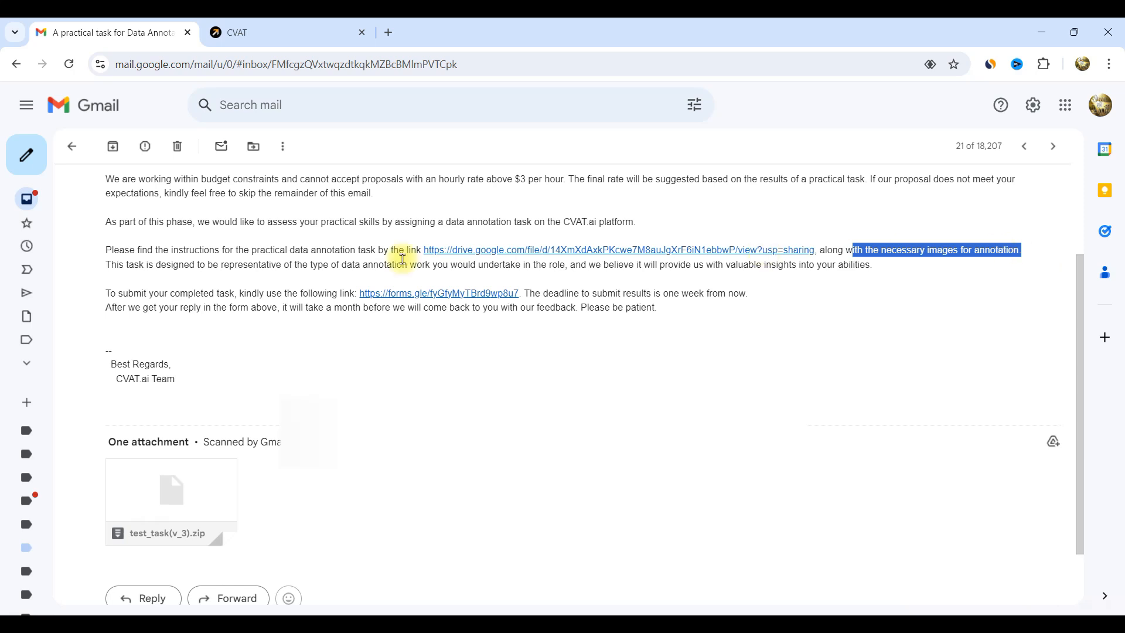
- Highlight the representative-task note and submission sentence, then open the forms.gle link's context menu
{"action": "left_click_drag", "start_coordinate": [193, 264], "coordinate": [397, 265]}
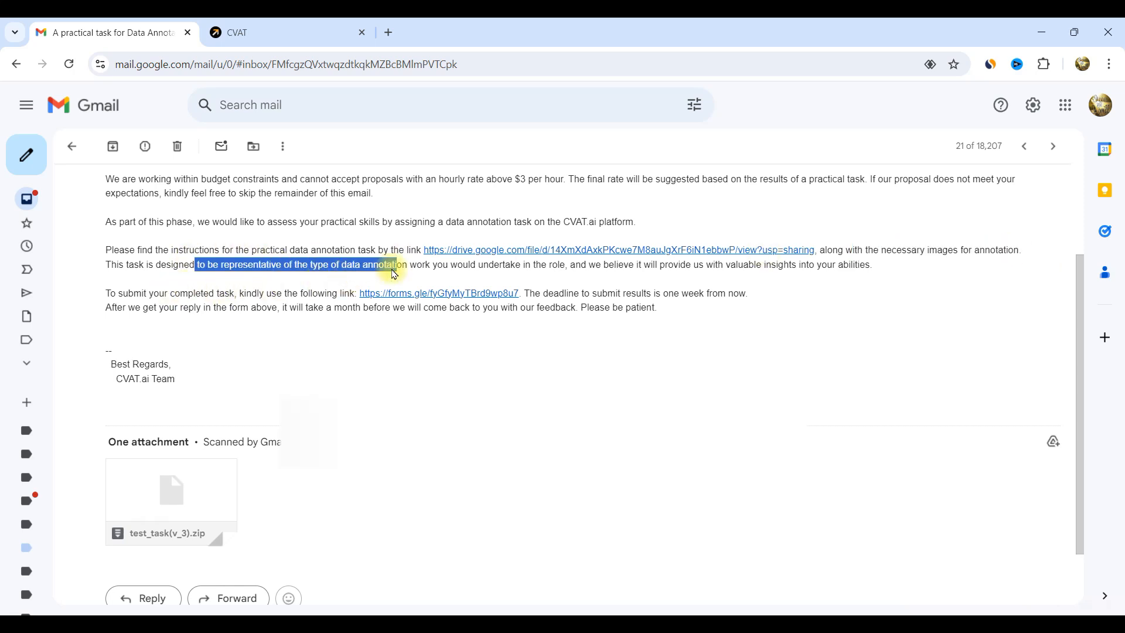
{"action": "left_click", "coordinate": [300, 289]}
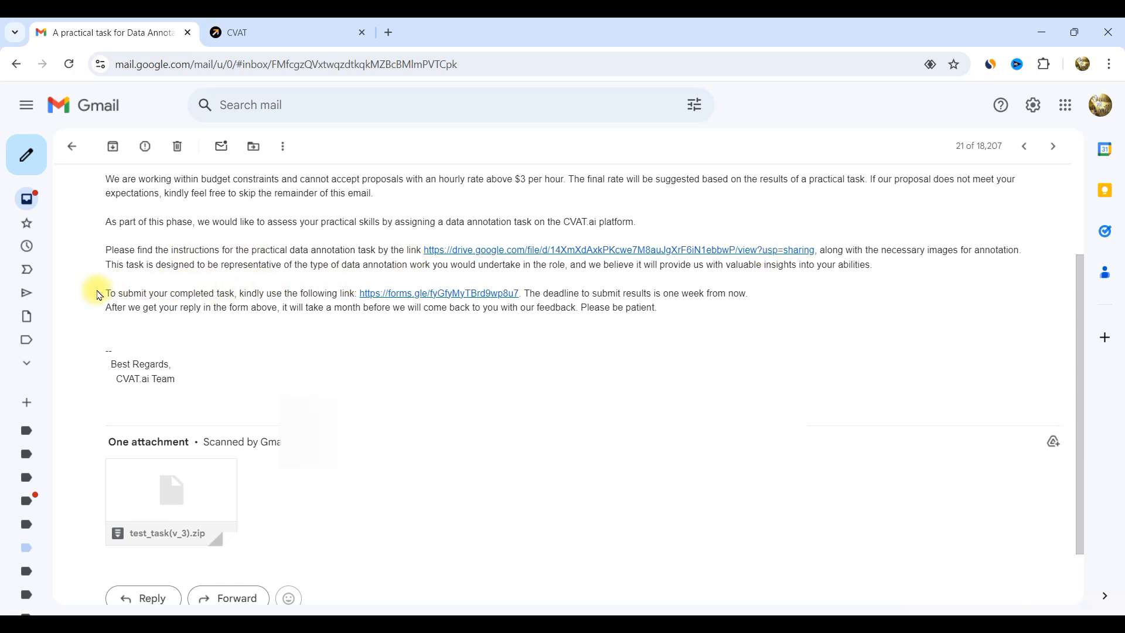
{"action": "left_click_drag", "start_coordinate": [103, 297], "coordinate": [420, 299]}
{"action": "right_click", "coordinate": [420, 299]}
{"action": "left_click", "coordinate": [438, 308]}
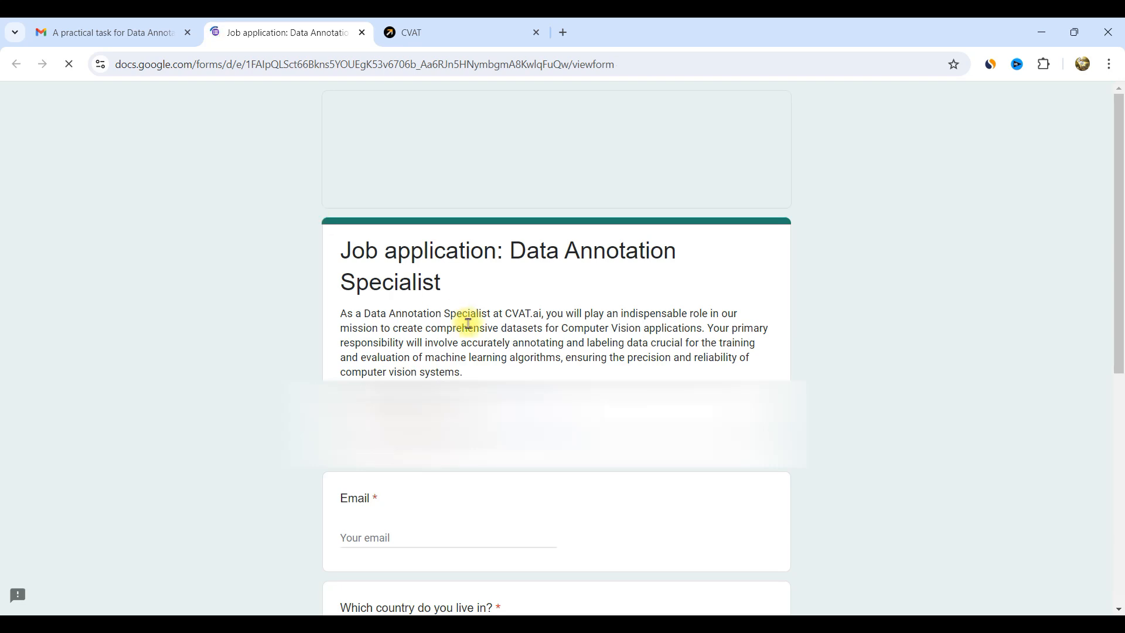
{"action": "scroll", "coordinate": [410, 246], "scroll_direction": "down", "scroll_amount": 5}
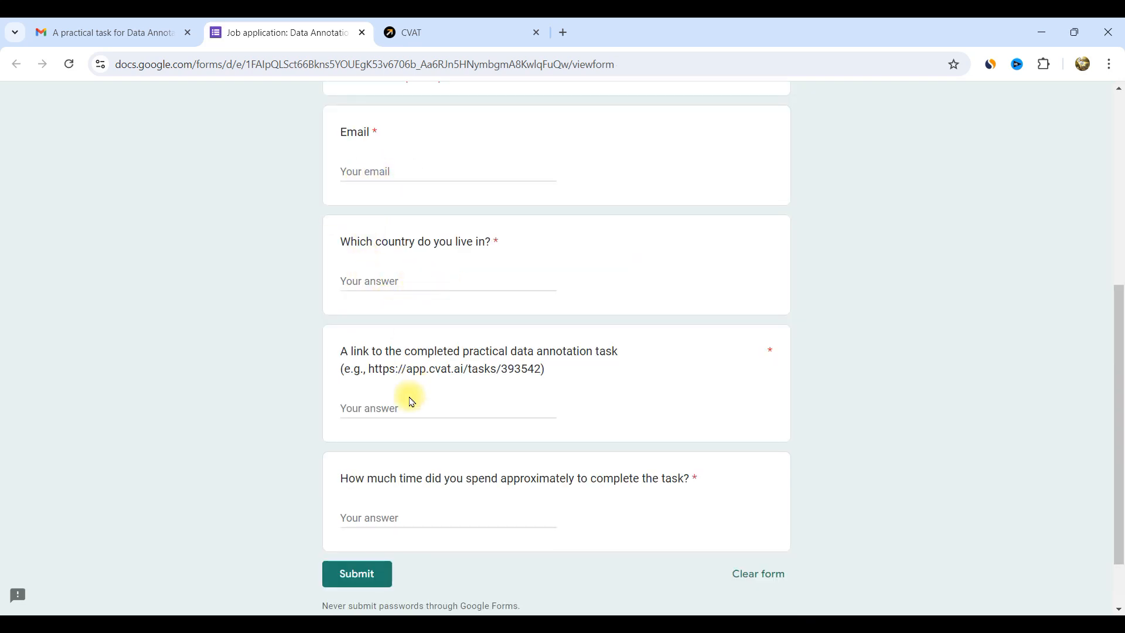
{"action": "left_click_drag", "start_coordinate": [417, 350], "coordinate": [599, 351]}
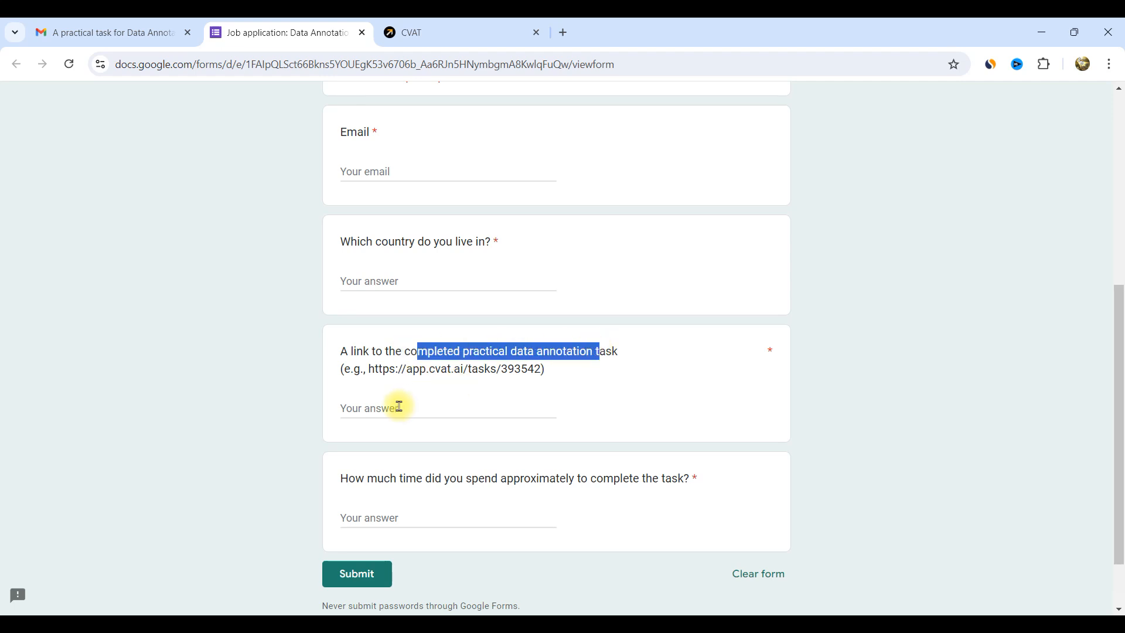
{"action": "scroll", "coordinate": [395, 402], "scroll_direction": "down", "scroll_amount": 2}
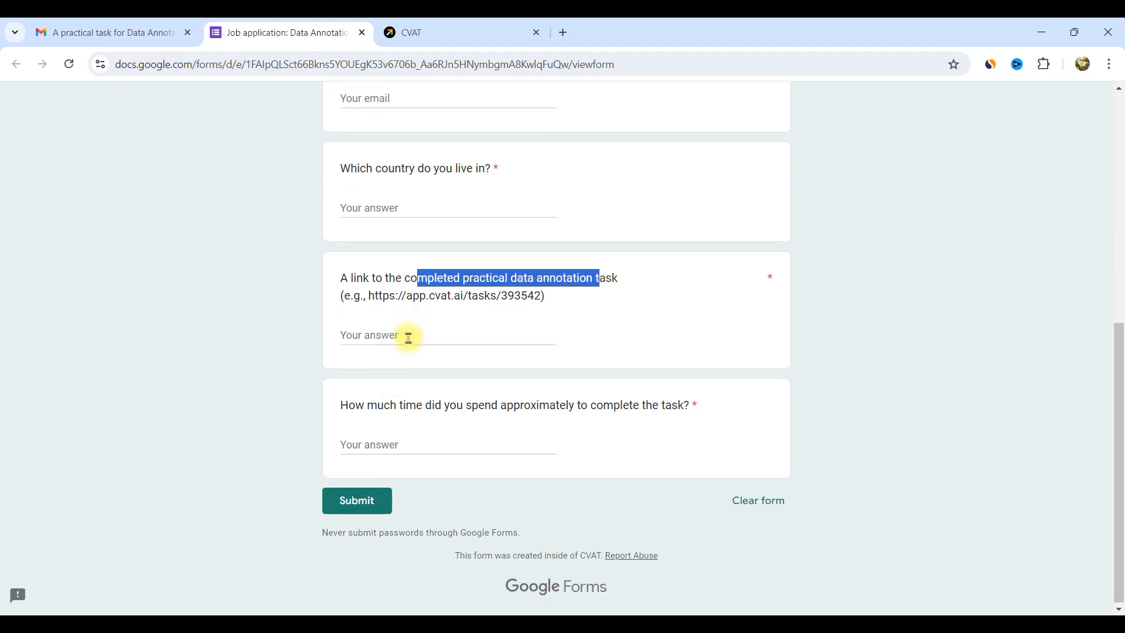
{"action": "left_click_drag", "start_coordinate": [432, 405], "coordinate": [715, 407]}
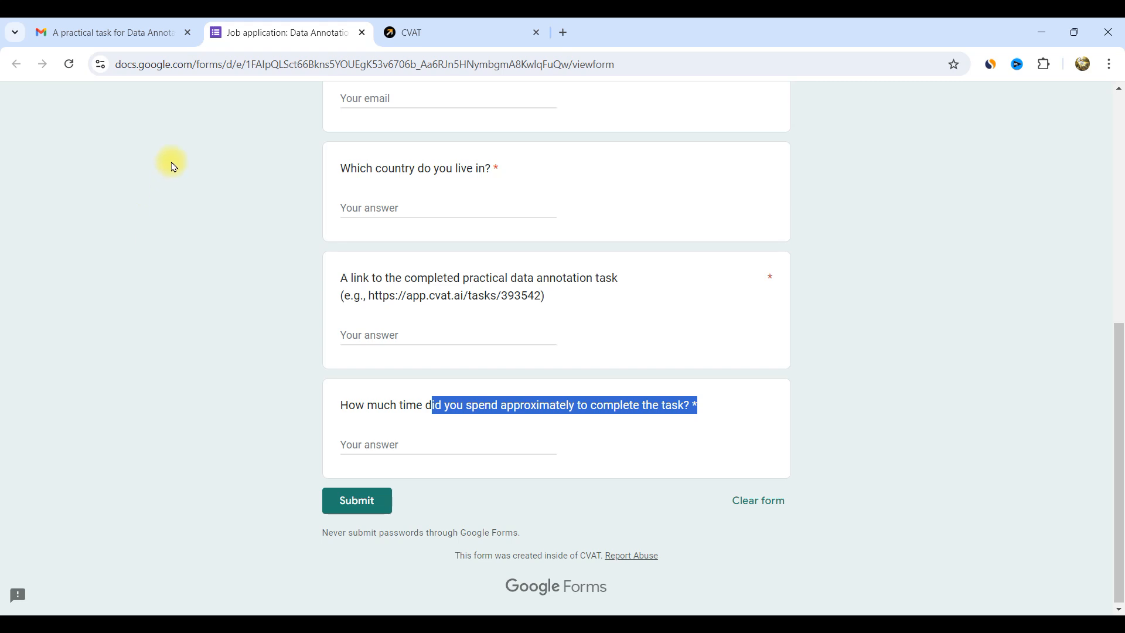
{"action": "left_click", "coordinate": [150, 42]}
- Open the images for annotation folder in File Explorer
{"action": "scroll", "coordinate": [328, 433], "scroll_direction": "down", "scroll_amount": 1}
{"action": "mouse_move", "coordinate": [230, 419]}
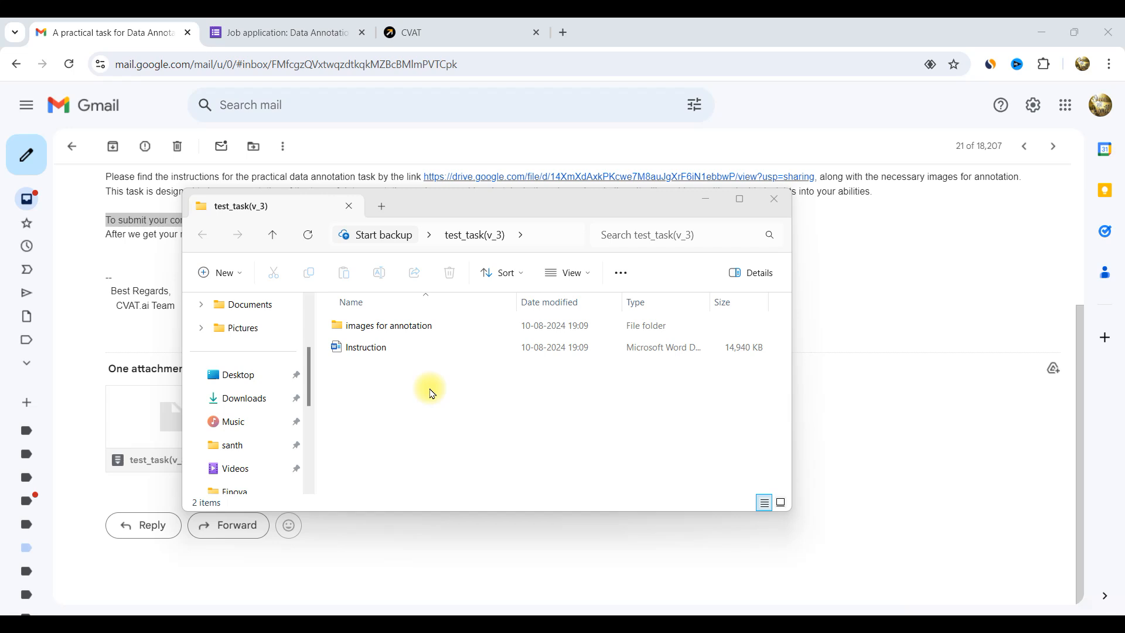
{"action": "left_click", "coordinate": [377, 351]}
{"action": "left_click", "coordinate": [381, 326]}
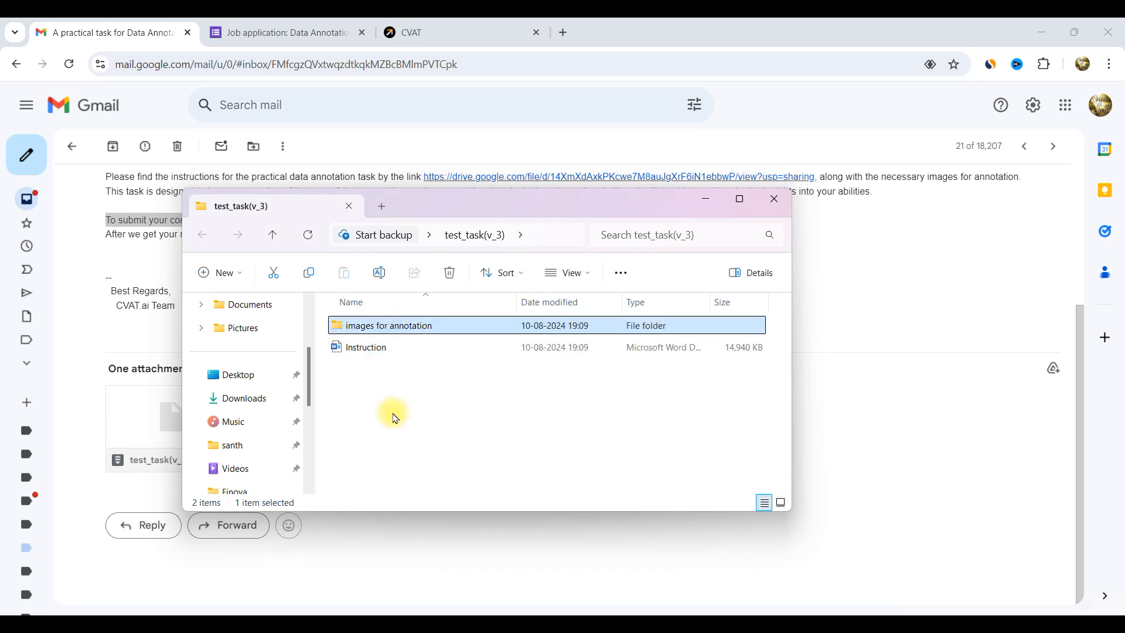
{"action": "left_click", "coordinate": [367, 354]}
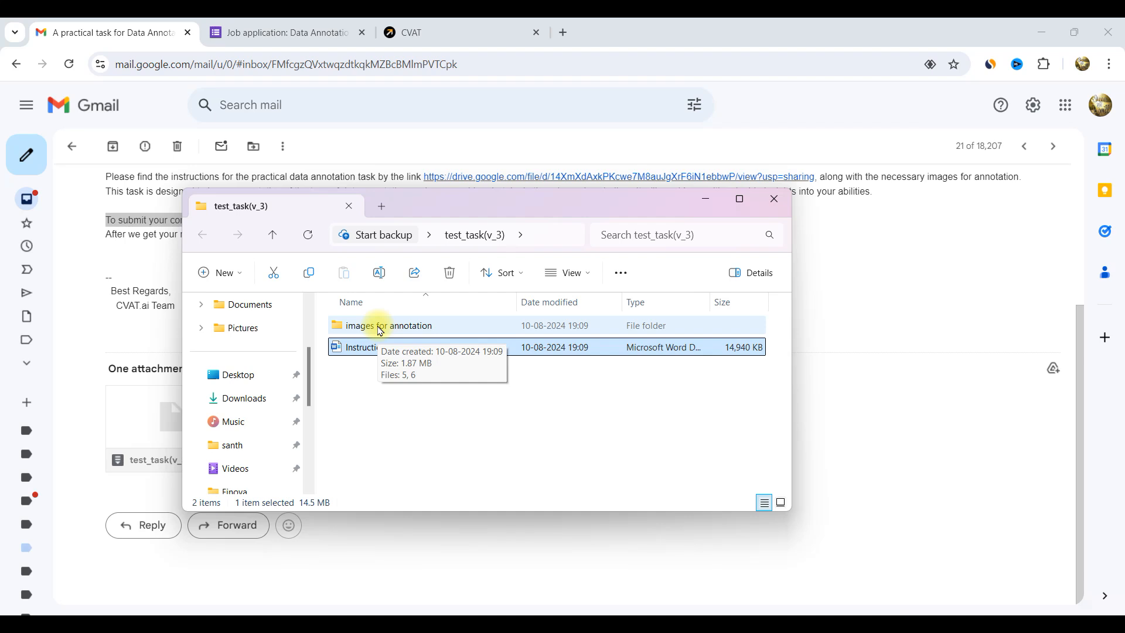
{"action": "double_click", "coordinate": [381, 330]}
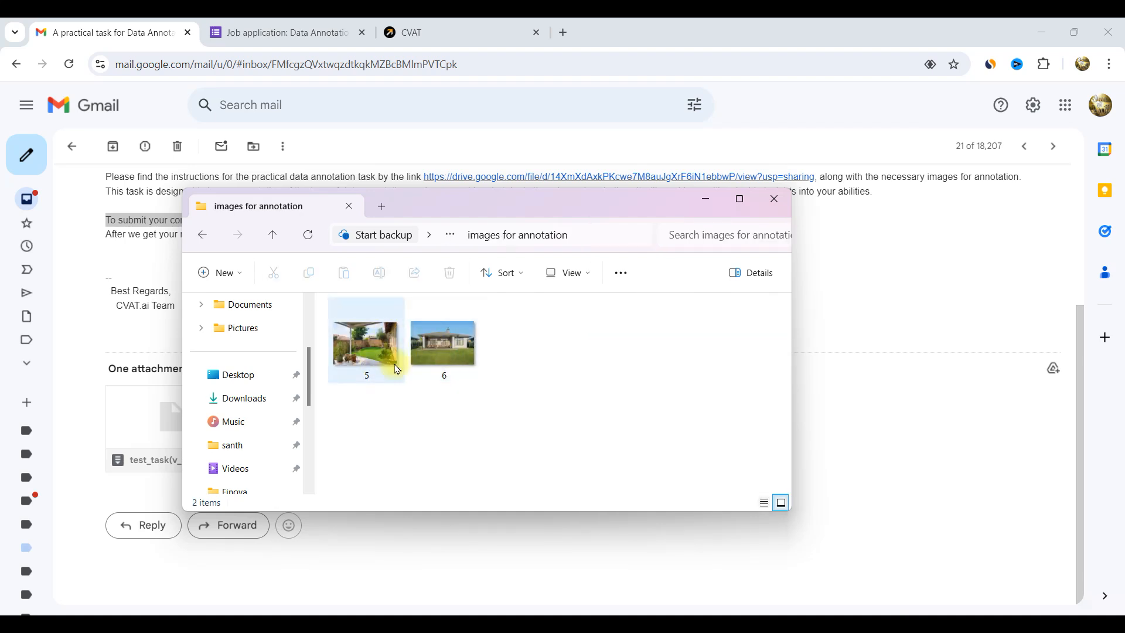
- Preview 5.jpg and 6.jpg in Photos, then go back to the test_task(v_3) folder
{"action": "double_click", "coordinate": [375, 352]}
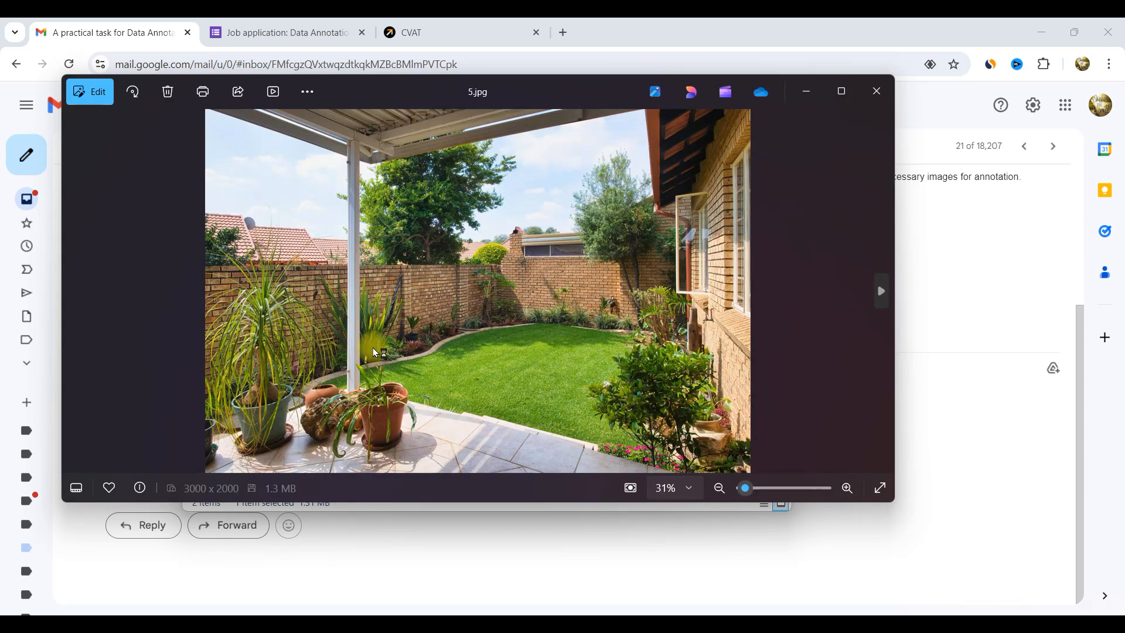
{"action": "left_click", "coordinate": [879, 294]}
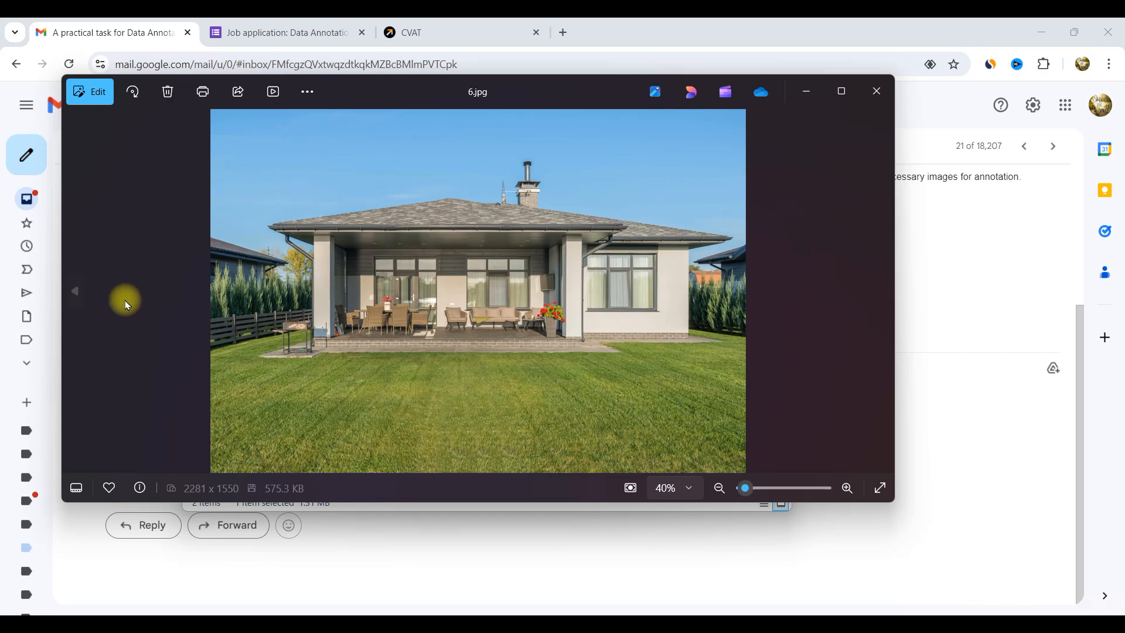
{"action": "left_click", "coordinate": [80, 288]}
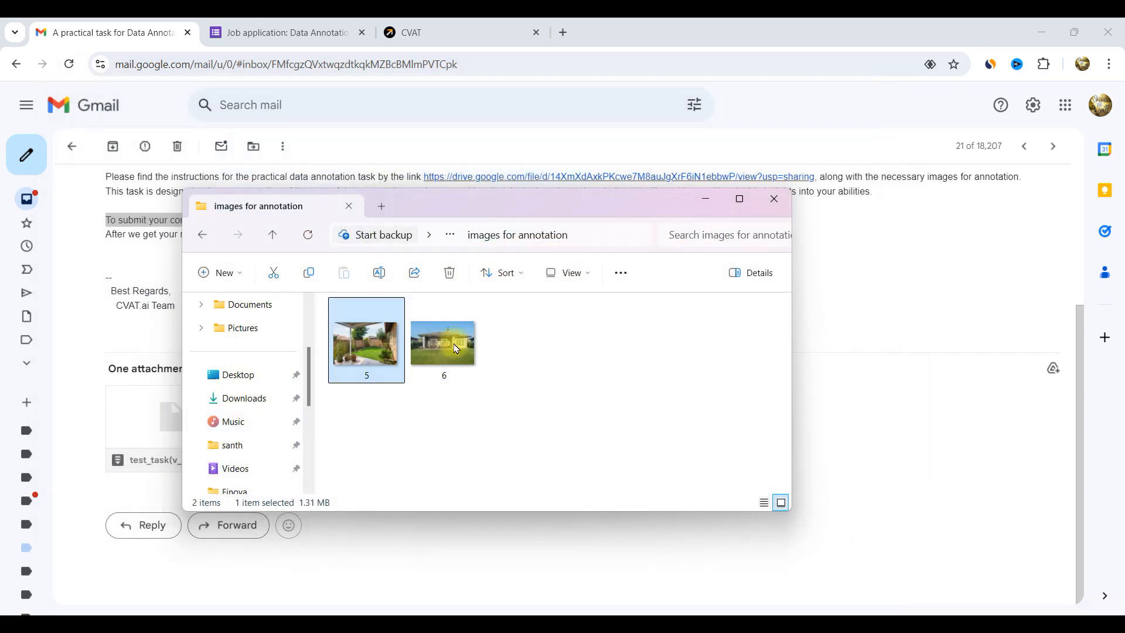
{"action": "left_click", "coordinate": [204, 237]}
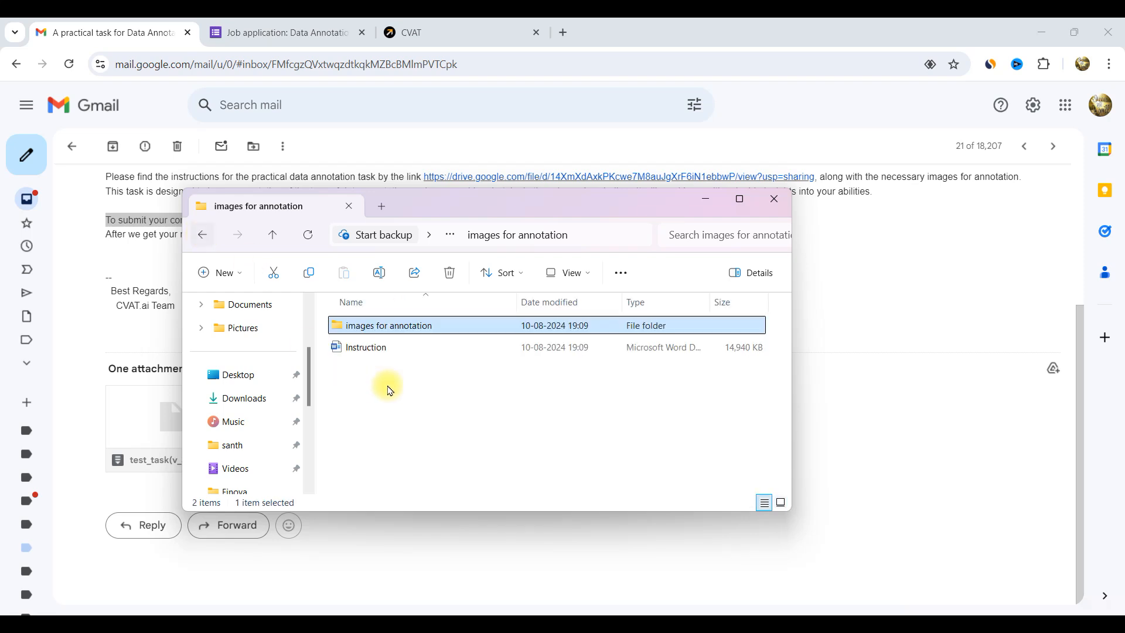
{"action": "left_click", "coordinate": [379, 357]}
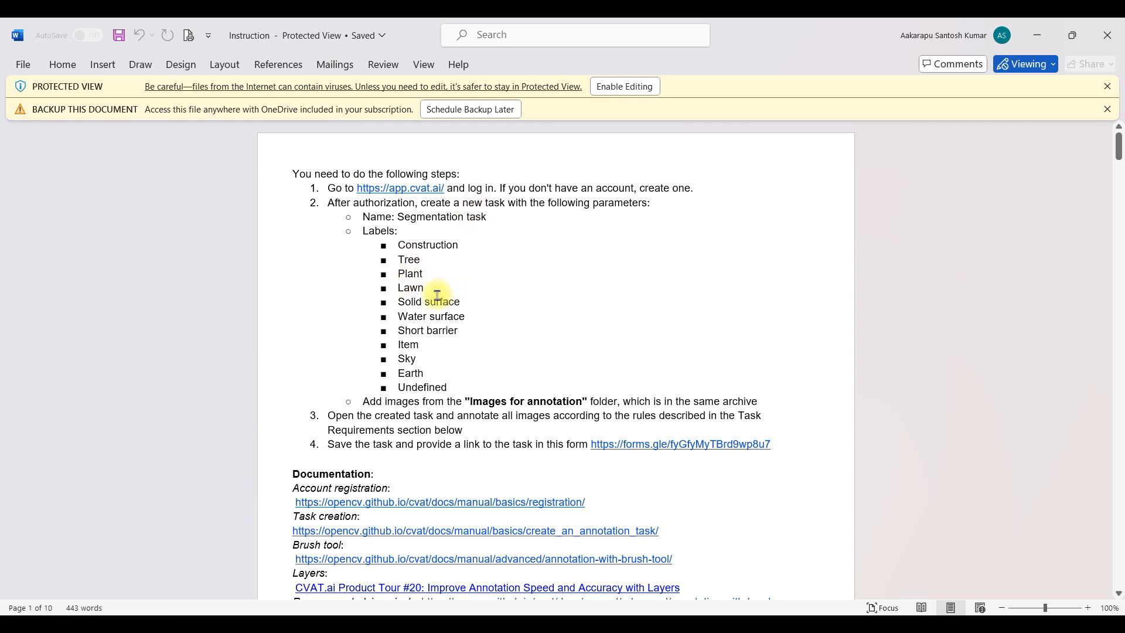
- Highlight the label list, account-creation advice, create-task step and 'Segmentation task' name in Instruction
{"action": "left_click_drag", "start_coordinate": [403, 241], "coordinate": [440, 388]}
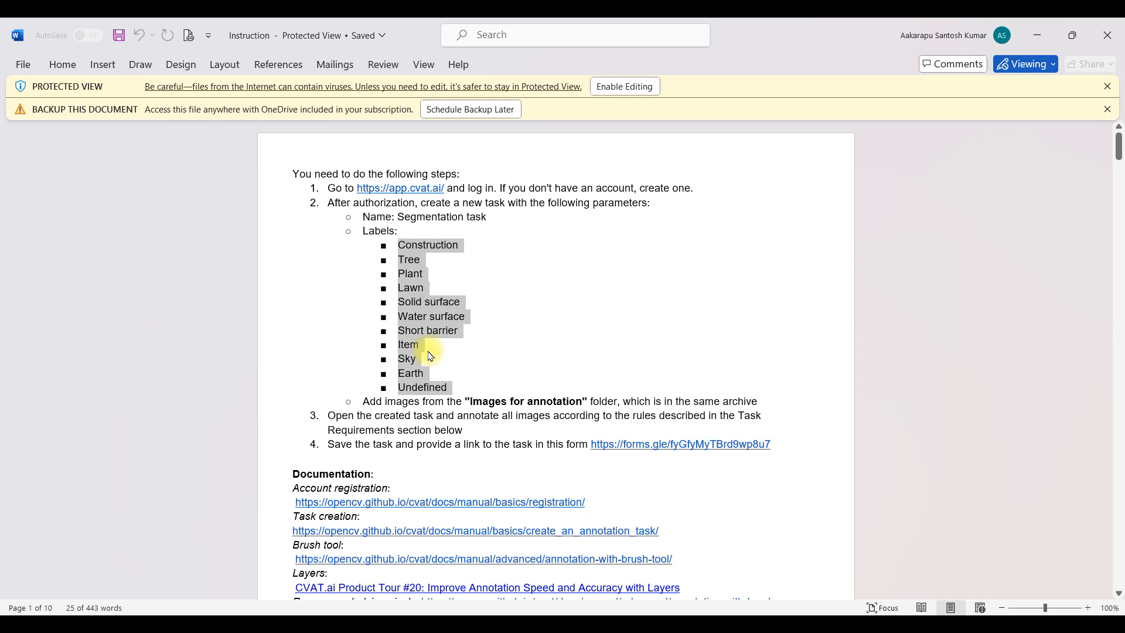
{"action": "left_click_drag", "start_coordinate": [292, 174], "coordinate": [462, 172]}
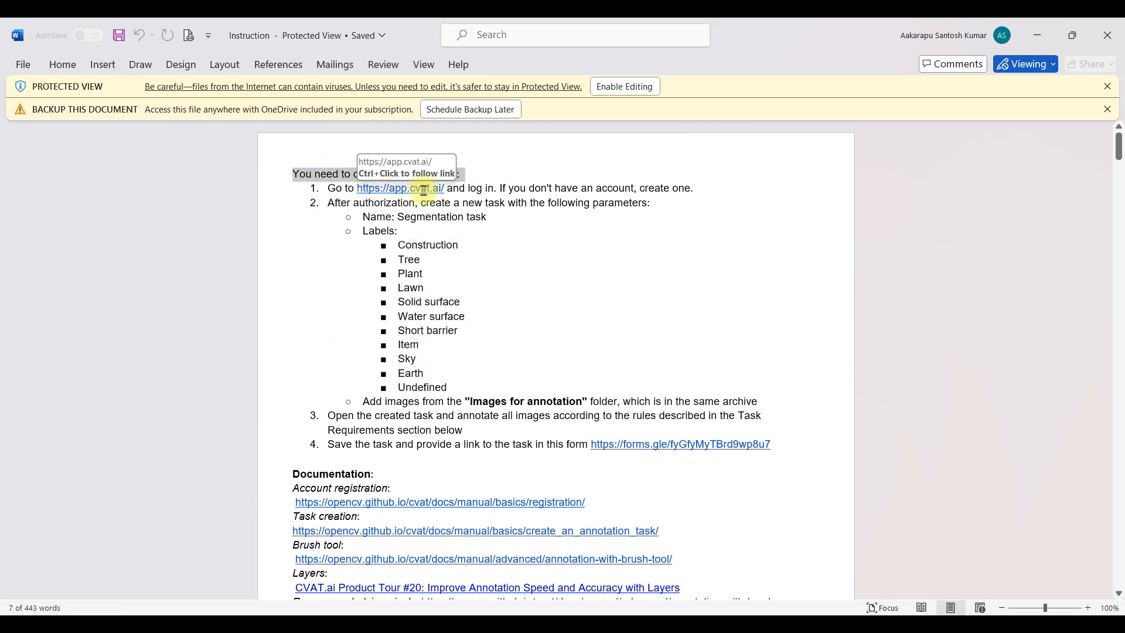
{"action": "left_click_drag", "start_coordinate": [505, 188], "coordinate": [559, 189]}
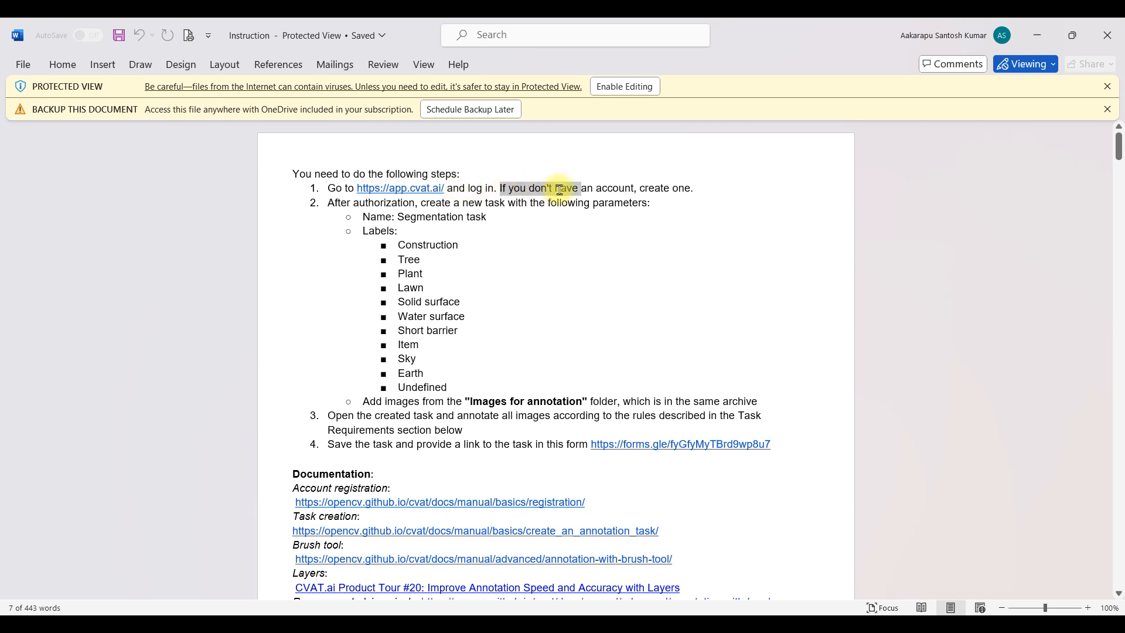
{"action": "left_click_drag", "start_coordinate": [471, 189], "coordinate": [650, 190]}
{"action": "left_click_drag", "start_coordinate": [328, 203], "coordinate": [556, 205]}
{"action": "left_click", "coordinate": [474, 214]}
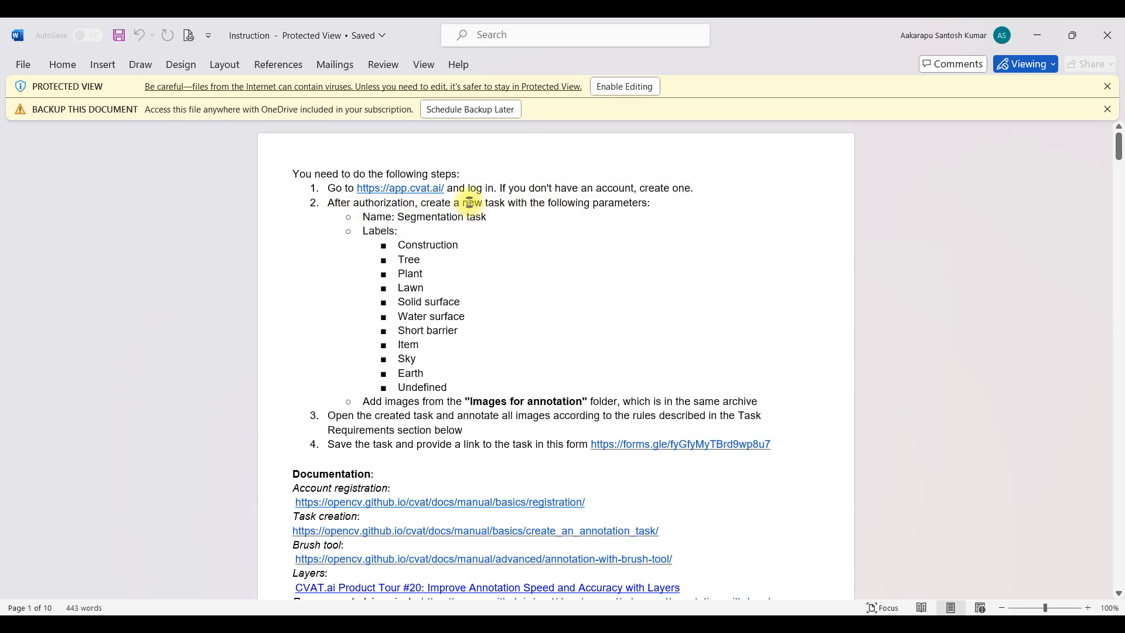
{"action": "left_click_drag", "start_coordinate": [428, 204], "coordinate": [476, 205]}
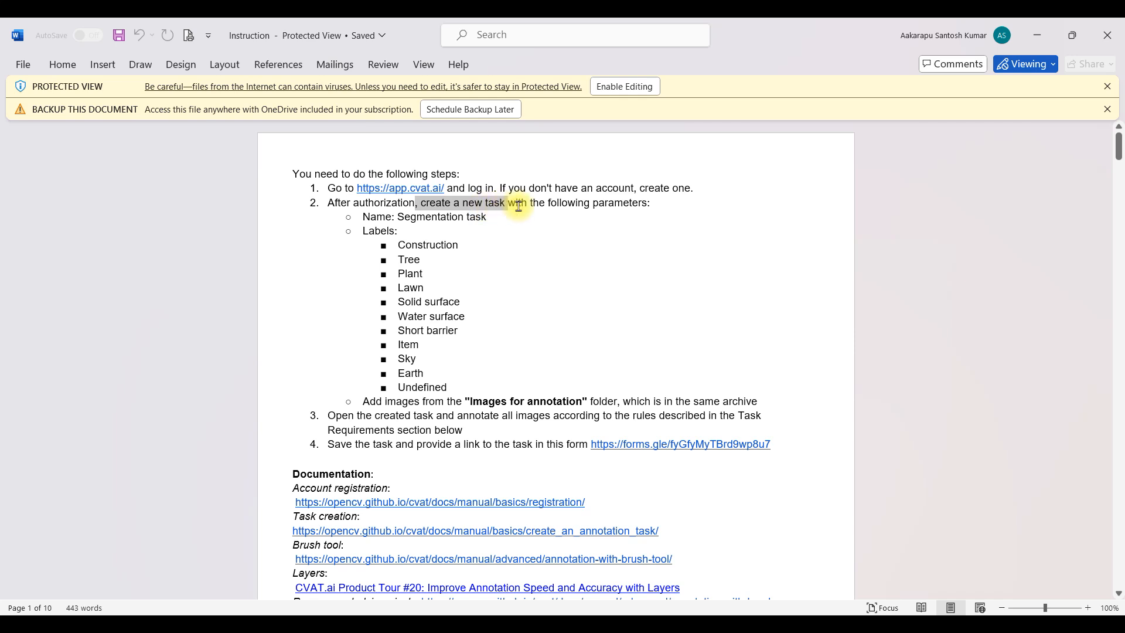
{"action": "left_click_drag", "start_coordinate": [404, 217], "coordinate": [479, 217]}
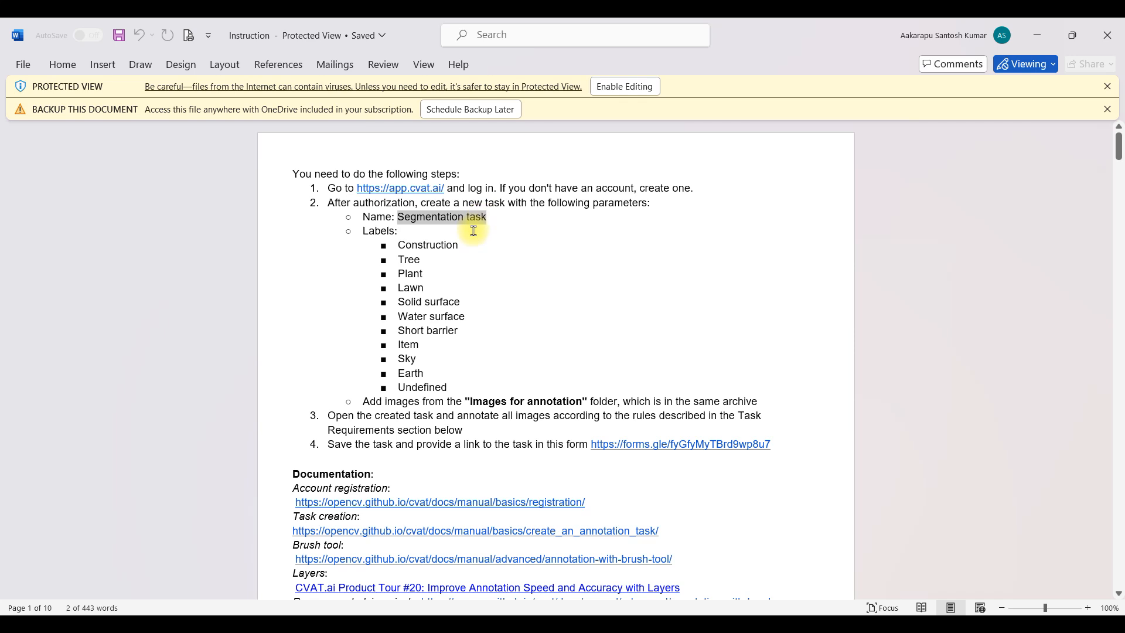
{"action": "scroll", "coordinate": [468, 229], "scroll_direction": "down", "scroll_amount": 1}
{"action": "left_click_drag", "start_coordinate": [359, 195], "coordinate": [387, 197]}
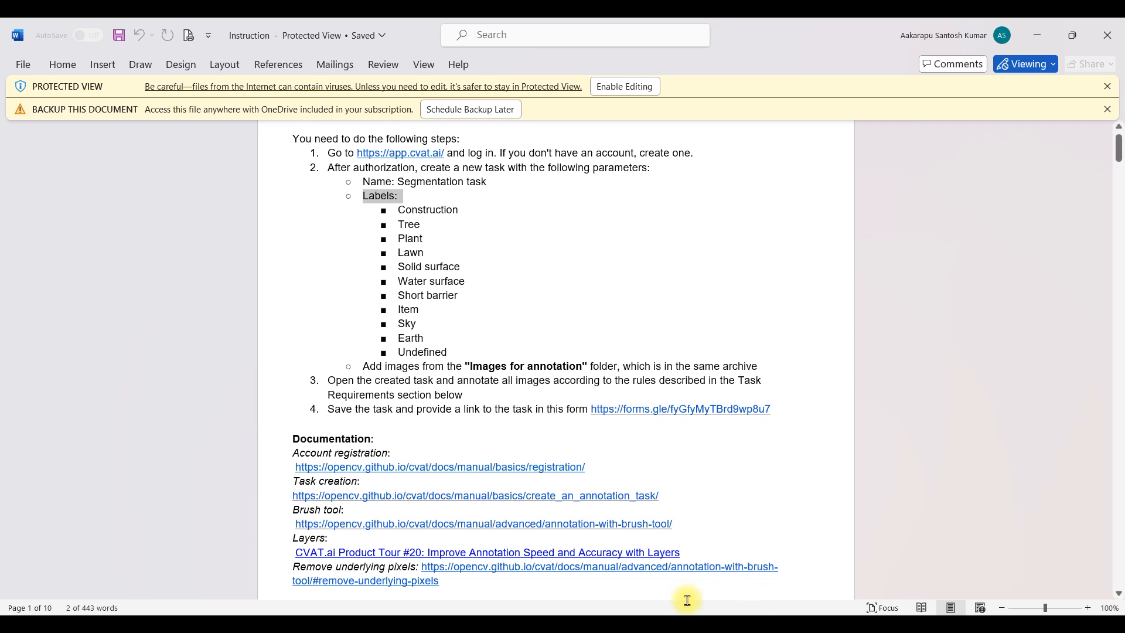
- Open 6.jpg from the Images for annotation folder
{"action": "left_click", "coordinate": [685, 622]}
{"action": "double_click", "coordinate": [352, 329]}
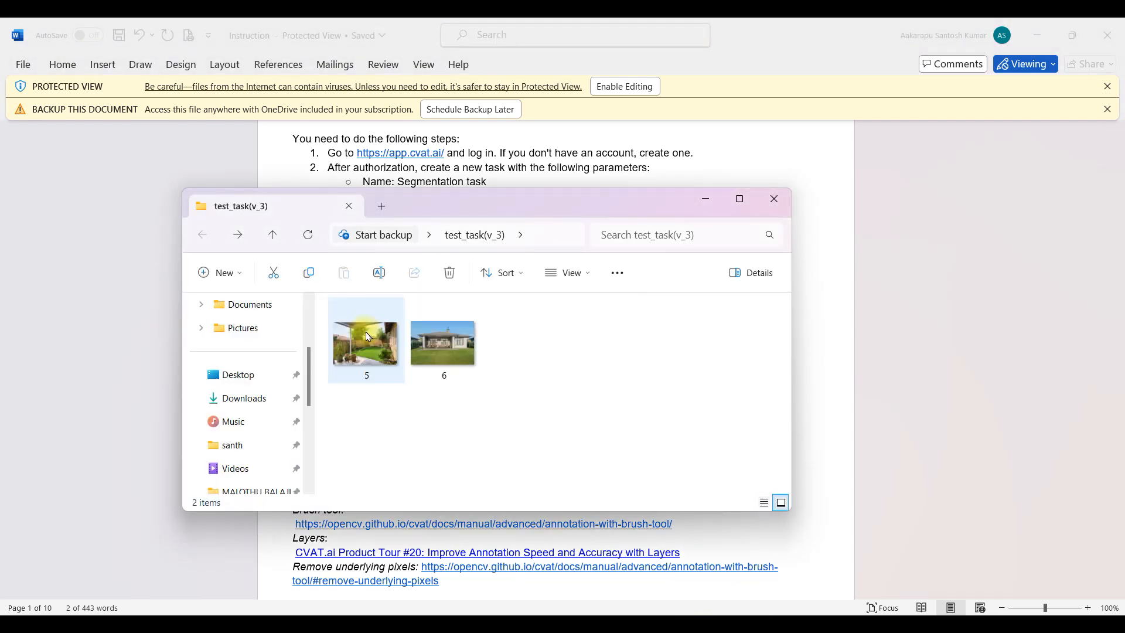
{"action": "left_click", "coordinate": [414, 349]}
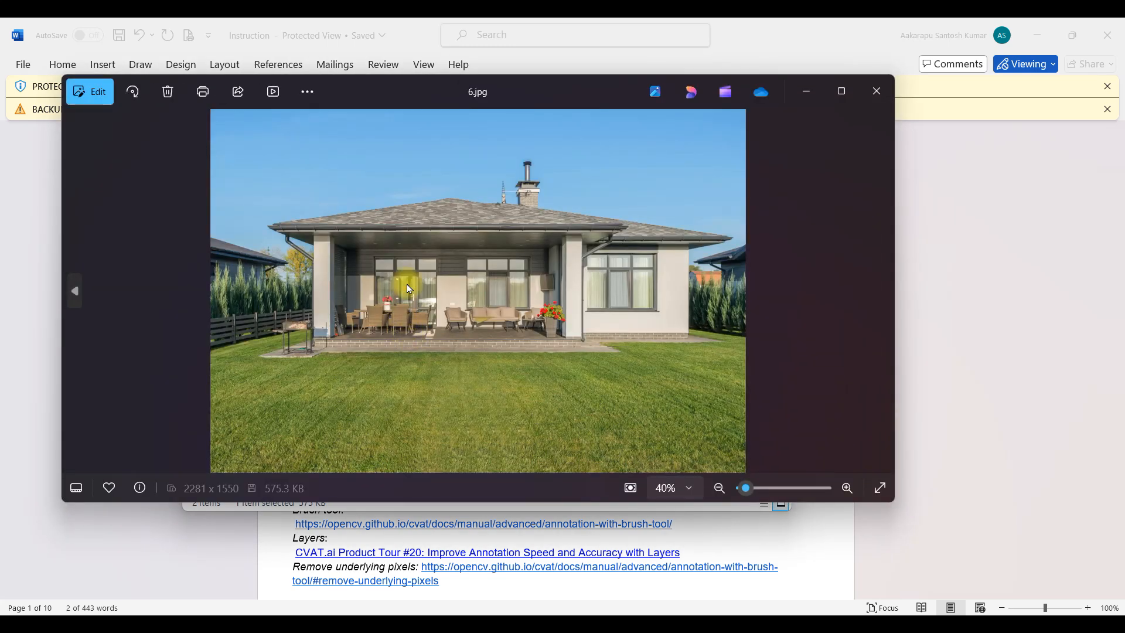
- Zoom in and out on the 6.jpg house photo, then return to the Word document
{"action": "scroll", "coordinate": [498, 261], "scroll_direction": "up", "scroll_amount": 5}
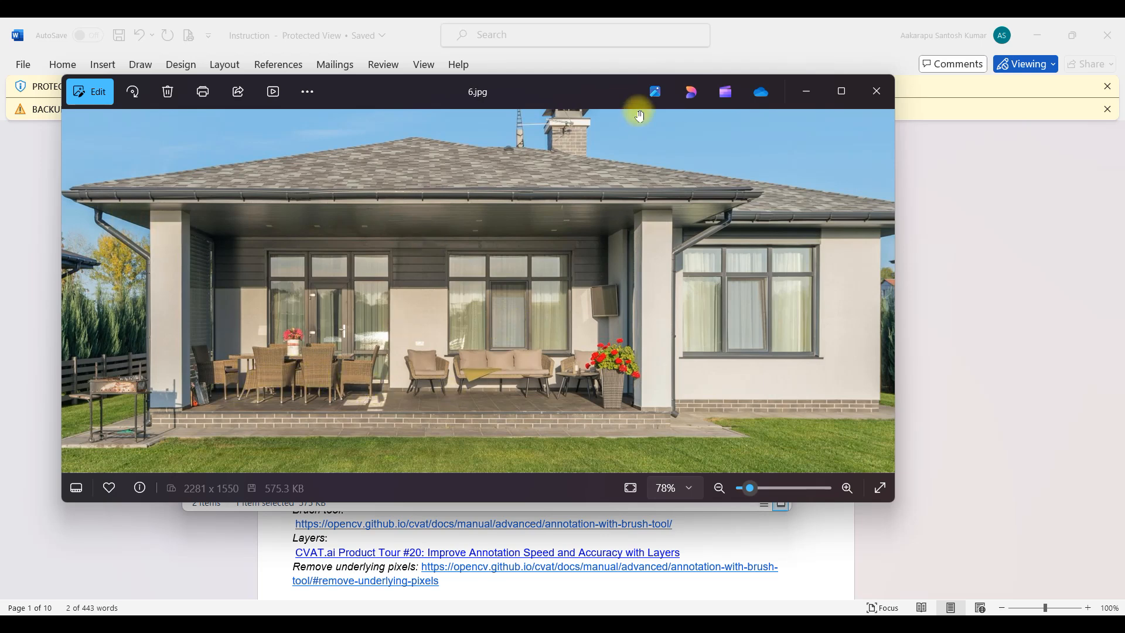
{"action": "scroll", "coordinate": [553, 366], "scroll_direction": "down", "scroll_amount": 3}
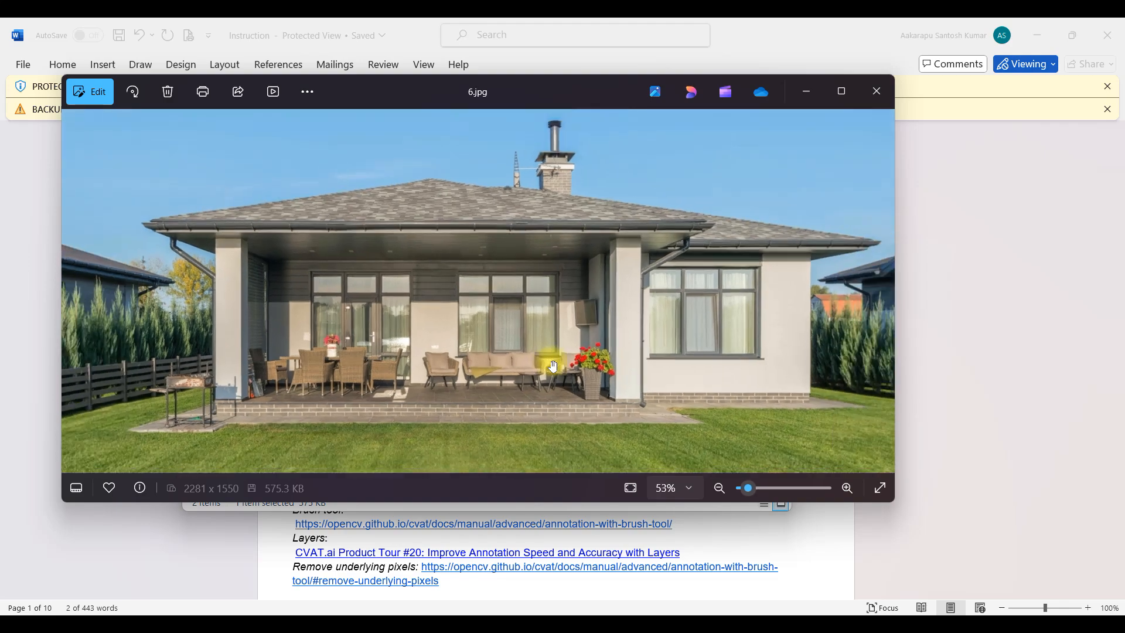
{"action": "scroll", "coordinate": [237, 393], "scroll_direction": "up", "scroll_amount": 2}
{"action": "scroll", "coordinate": [237, 394], "scroll_direction": "up", "scroll_amount": 1}
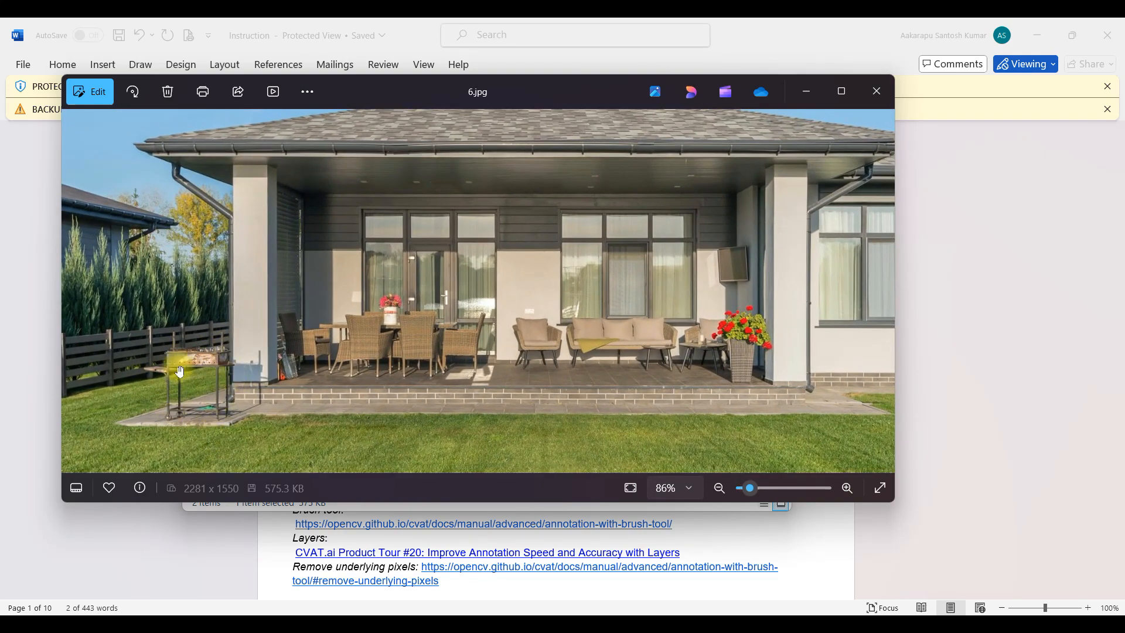
{"action": "scroll", "coordinate": [187, 368], "scroll_direction": "down", "scroll_amount": 1}
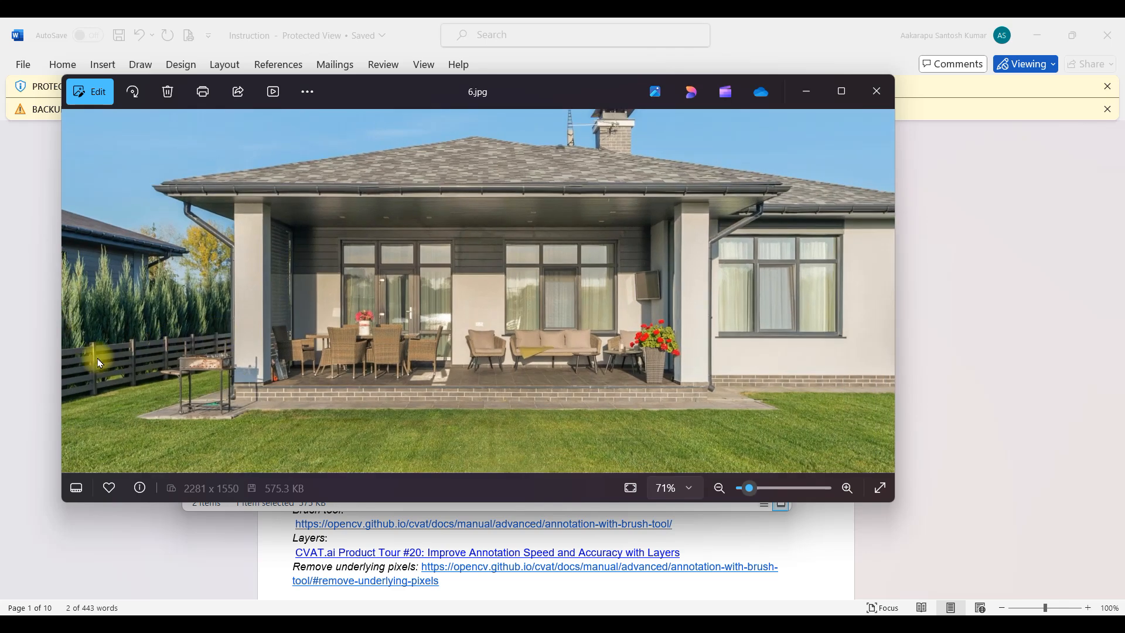
{"action": "scroll", "coordinate": [152, 342], "scroll_direction": "down", "scroll_amount": 1}
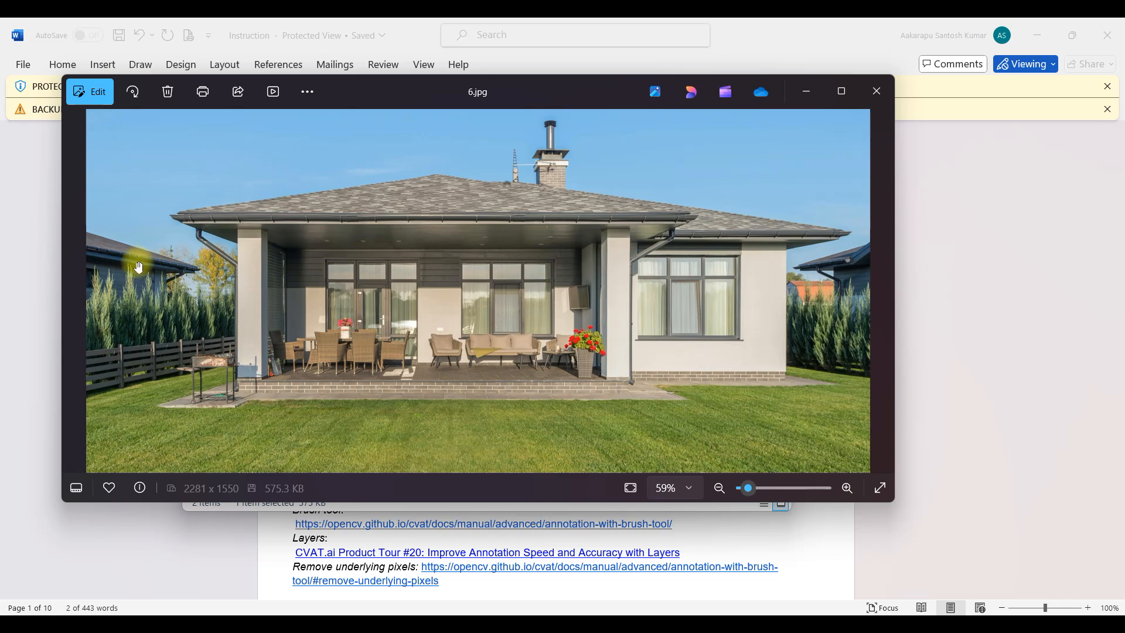
{"action": "scroll", "coordinate": [673, 286], "scroll_direction": "down", "scroll_amount": 1}
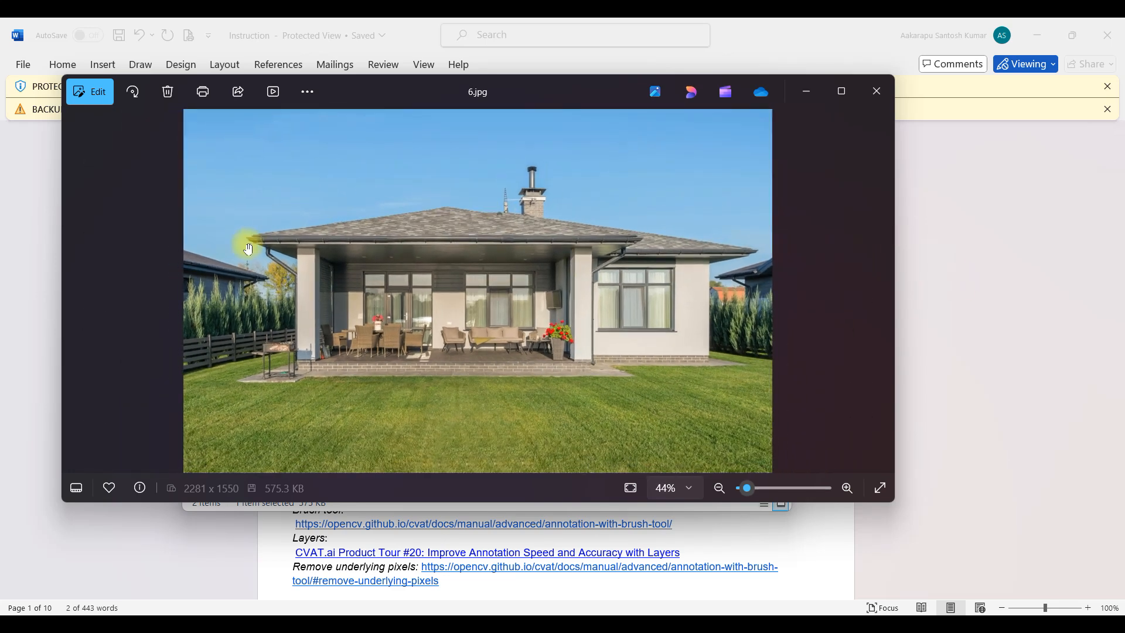
{"action": "scroll", "coordinate": [246, 258], "scroll_direction": "down", "scroll_amount": 1}
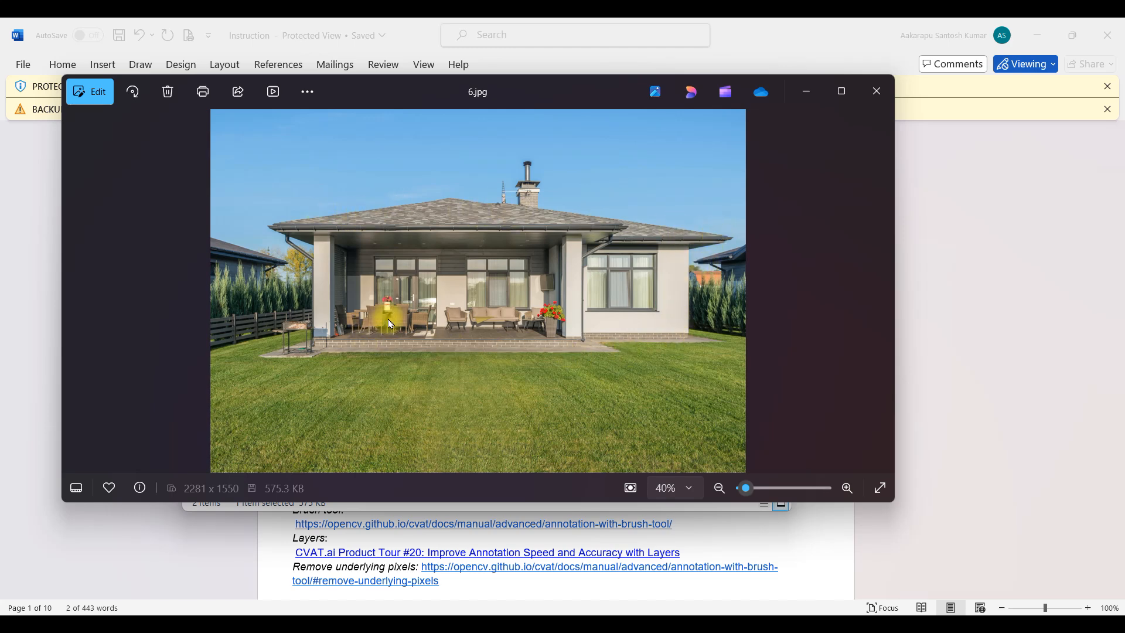
{"action": "left_click", "coordinate": [924, 382]}
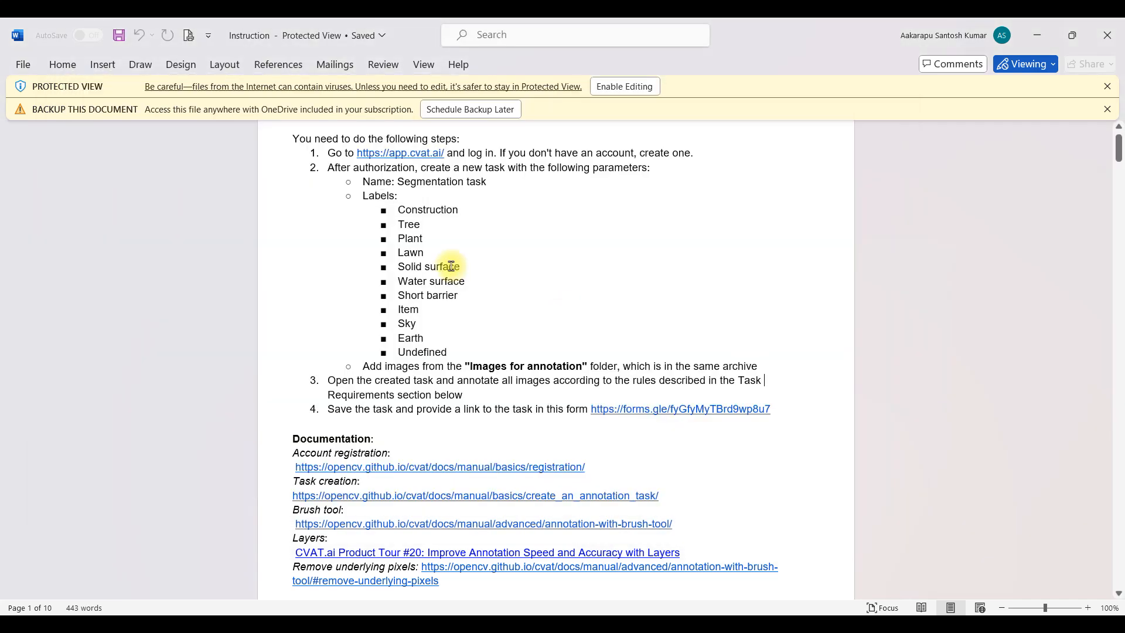
- Mark the Labels list from Construction down to Undefined
{"action": "left_click_drag", "start_coordinate": [403, 211], "coordinate": [447, 352]}
{"action": "left_click", "coordinate": [375, 195]}
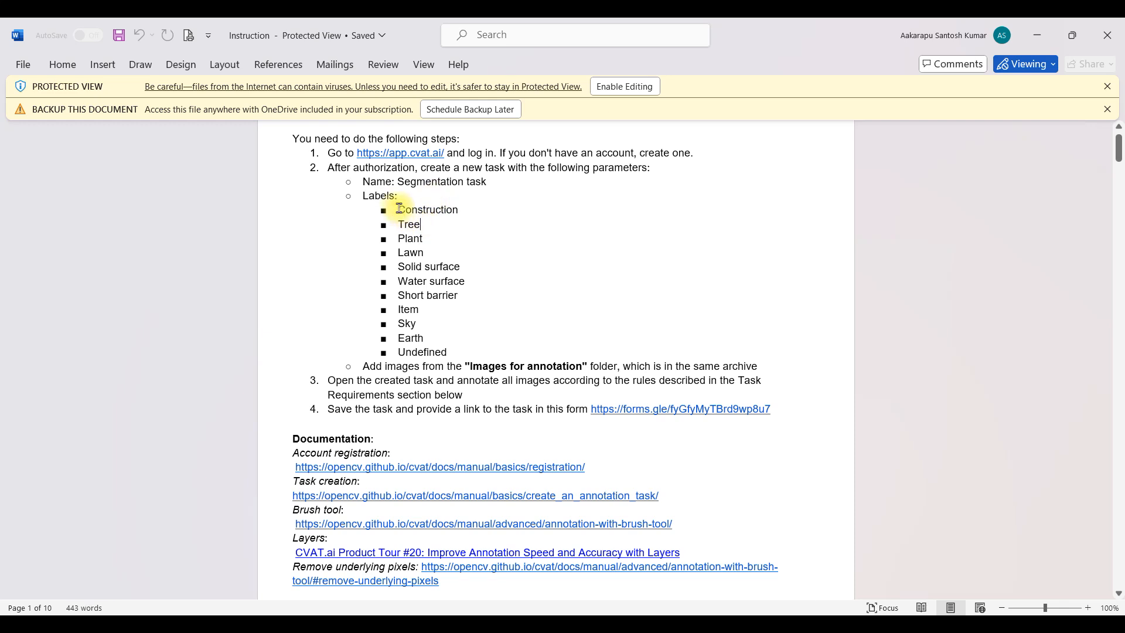
{"action": "left_click_drag", "start_coordinate": [397, 208], "coordinate": [467, 211]}
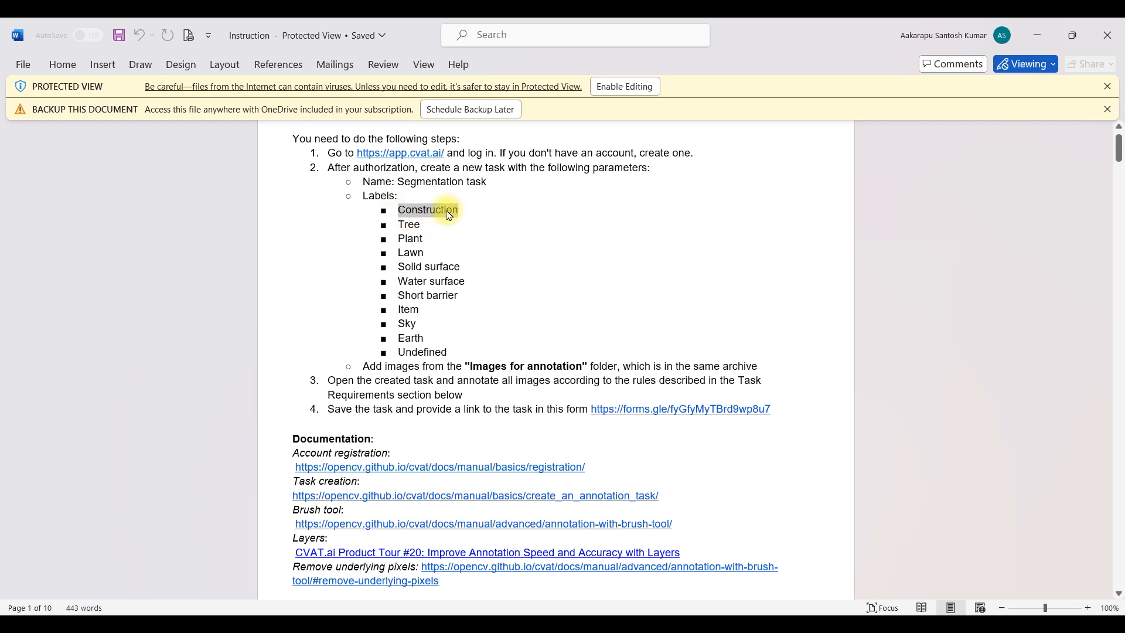
{"action": "left_click", "coordinate": [405, 225]}
{"action": "left_click_drag", "start_coordinate": [418, 351], "coordinate": [367, 199]}
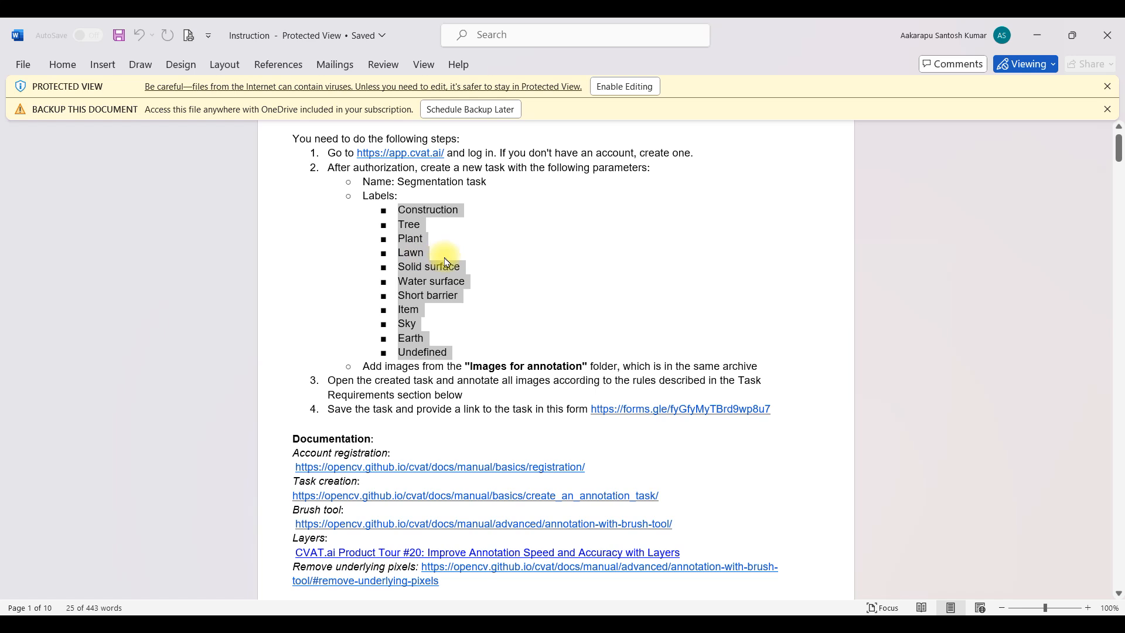
- Mark the step about adding images from the Images for annotation folder
{"action": "scroll", "coordinate": [378, 379], "scroll_direction": "down", "scroll_amount": 1}
{"action": "left_click_drag", "start_coordinate": [372, 330], "coordinate": [564, 333]}
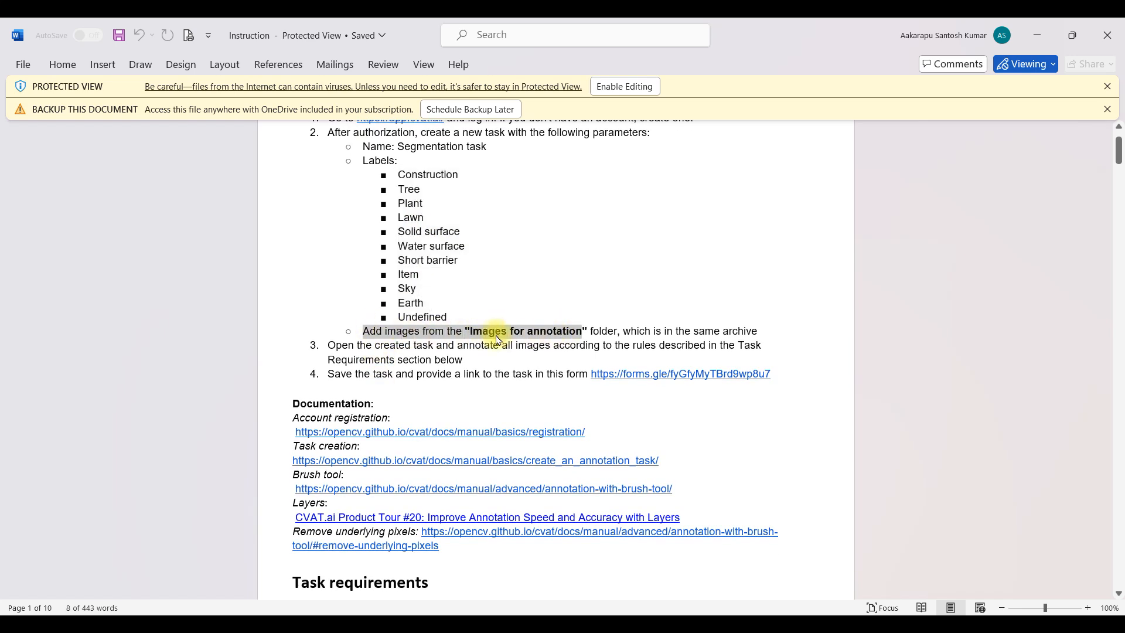
{"action": "left_click", "coordinate": [803, 627]}
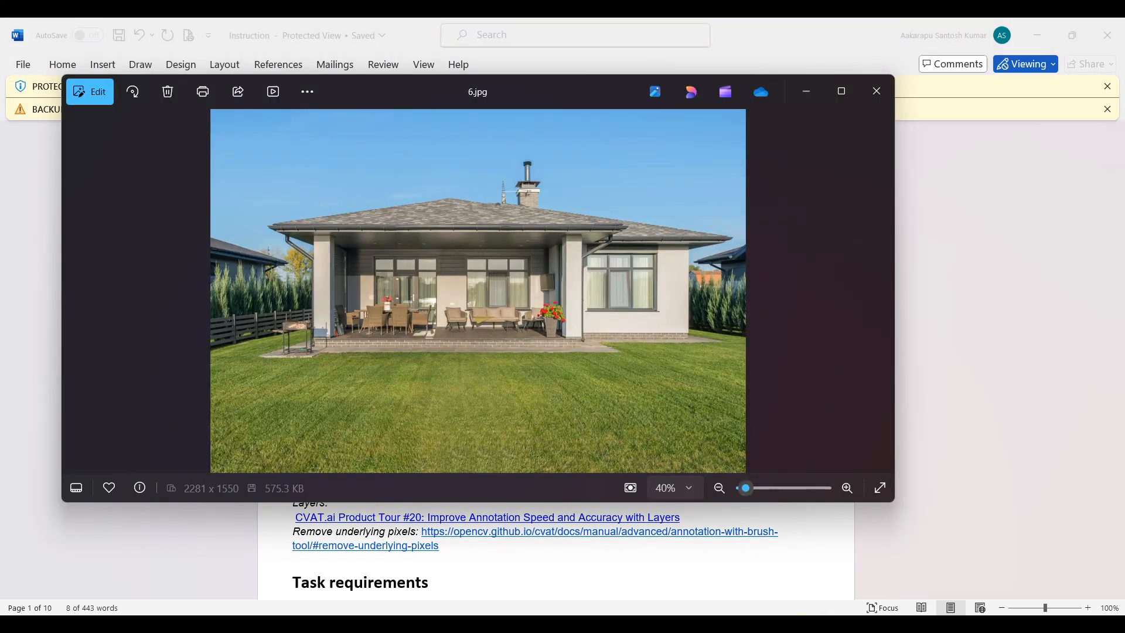
{"action": "left_click", "coordinate": [618, 552]}
{"action": "left_click_drag", "start_coordinate": [465, 333], "coordinate": [582, 330]}
{"action": "left_click_drag", "start_coordinate": [672, 328], "coordinate": [710, 328]}
{"action": "scroll", "coordinate": [417, 365], "scroll_direction": "down", "scroll_amount": 1}
{"action": "left_click_drag", "start_coordinate": [331, 339], "coordinate": [473, 339]}
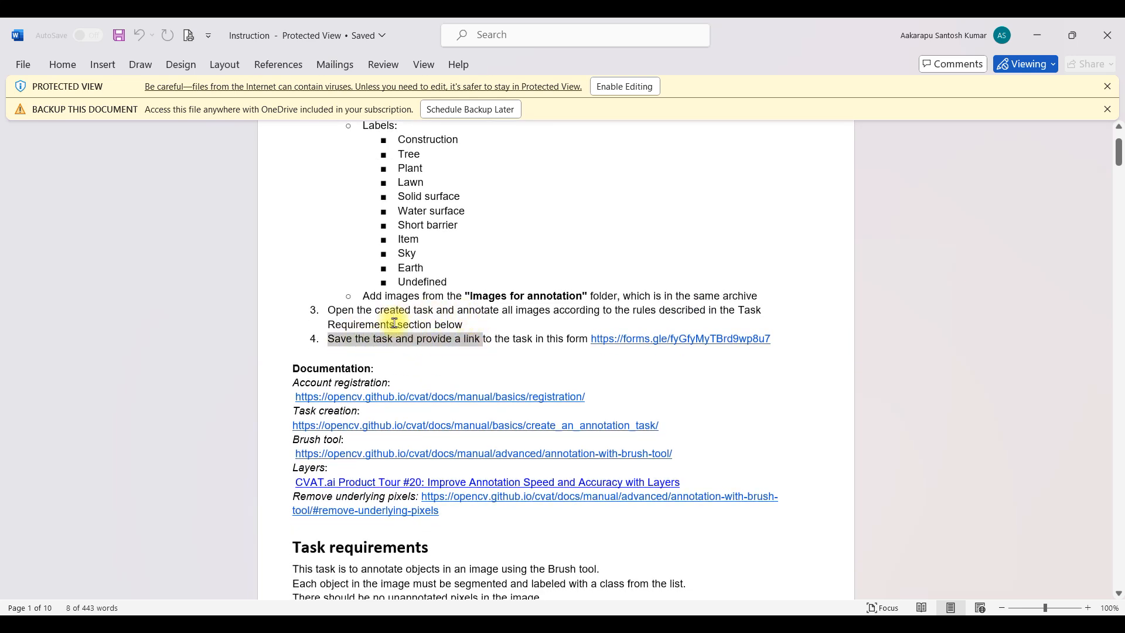
{"action": "scroll", "coordinate": [394, 323], "scroll_direction": "down", "scroll_amount": 3}
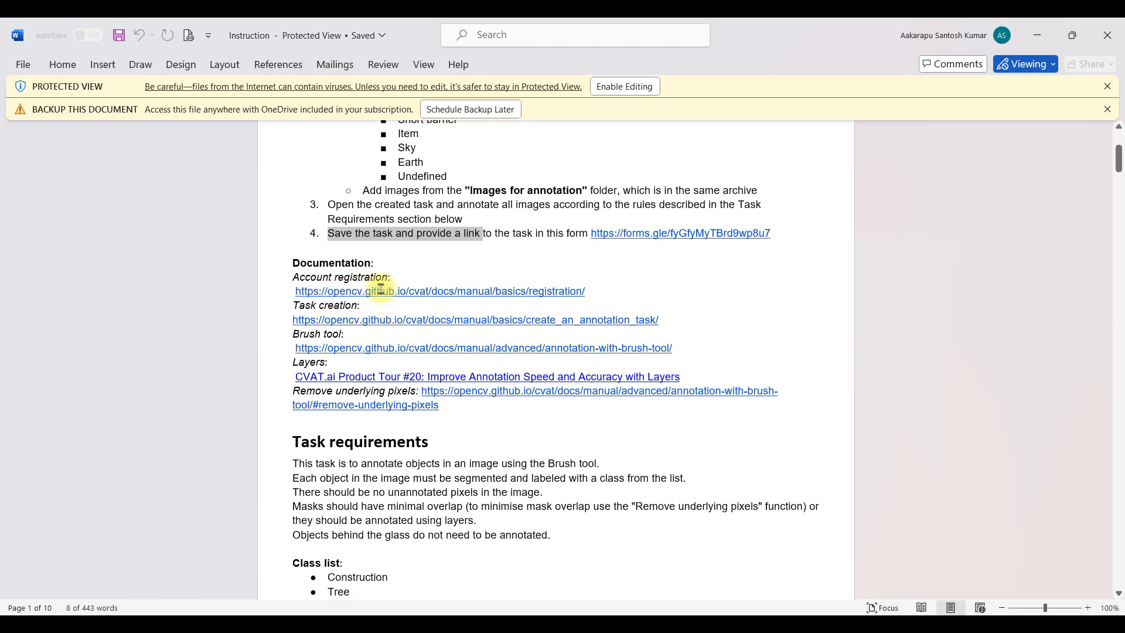
{"action": "left_click", "coordinate": [328, 264]}
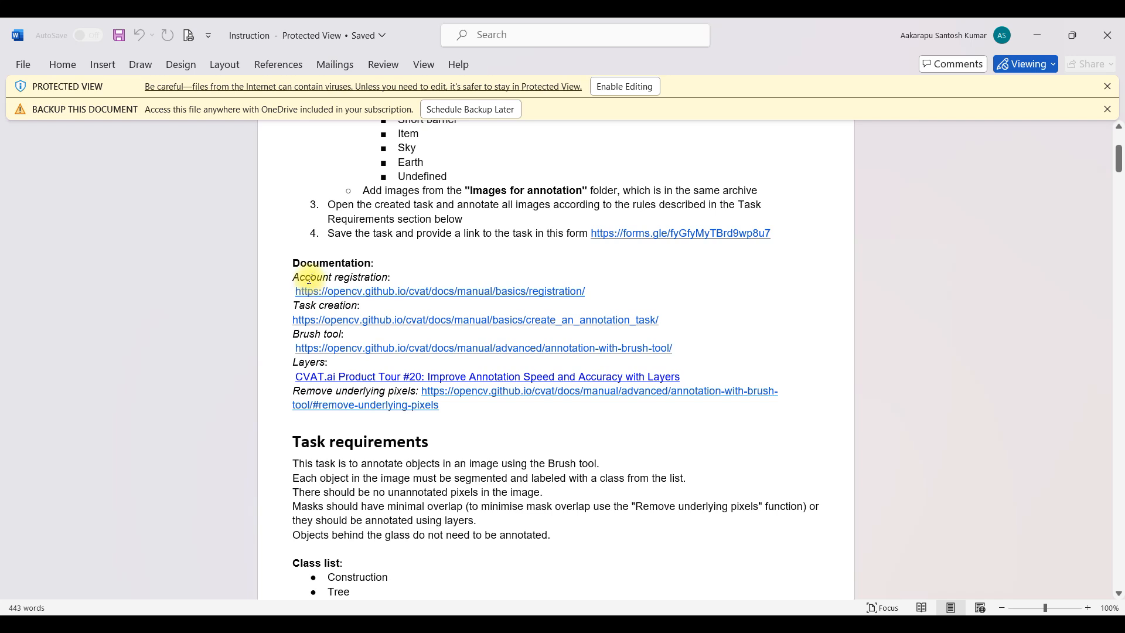
- Mark the Account registration, Task creation and Brush tool documentation headings
{"action": "left_click_drag", "start_coordinate": [294, 277], "coordinate": [397, 277]}
{"action": "left_click_drag", "start_coordinate": [293, 305], "coordinate": [359, 306]}
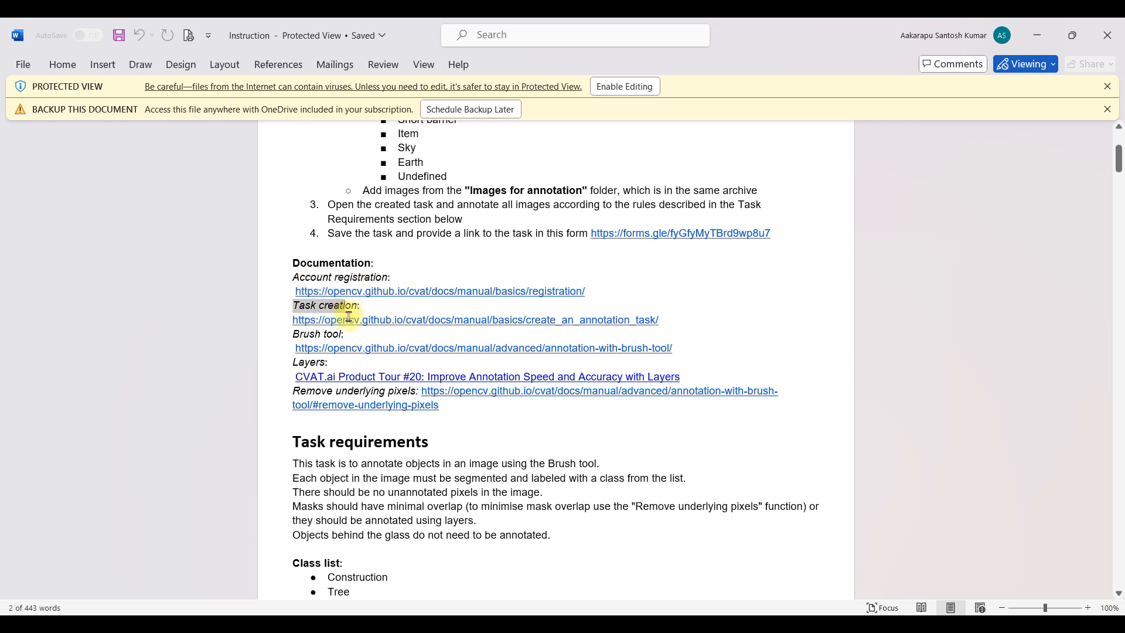
{"action": "left_click_drag", "start_coordinate": [293, 333], "coordinate": [345, 335]}
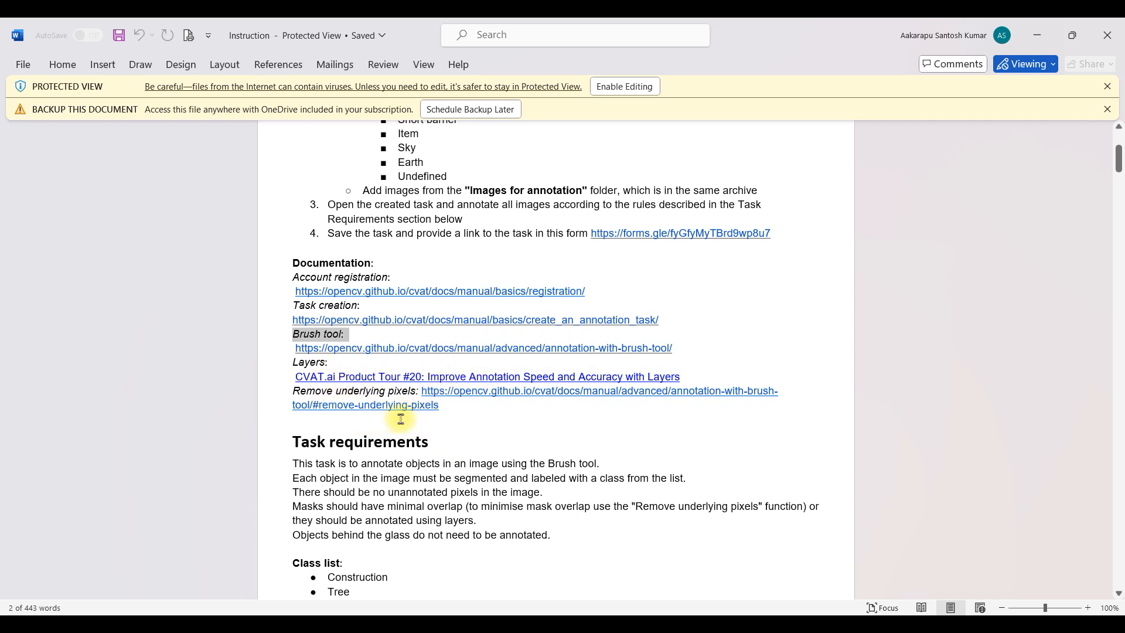
{"action": "scroll", "coordinate": [398, 419], "scroll_direction": "down", "scroll_amount": 3}
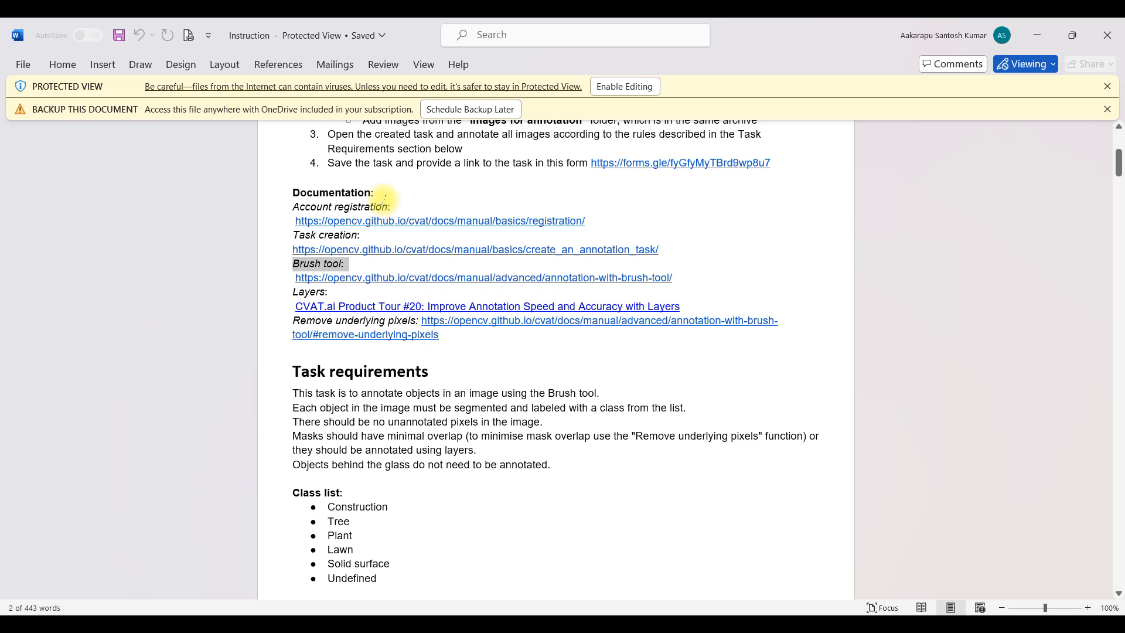
{"action": "left_click", "coordinate": [402, 202]}
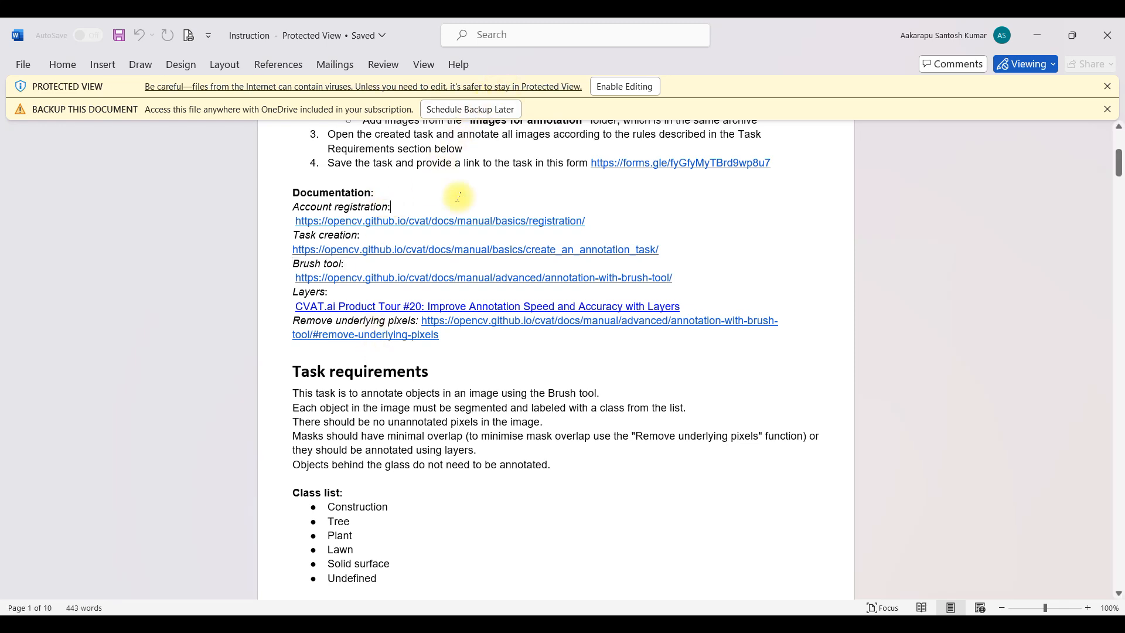
- Mark the Task requirements about using the Brush tool and labelling each object
{"action": "scroll", "coordinate": [410, 350], "scroll_direction": "down", "scroll_amount": 3}
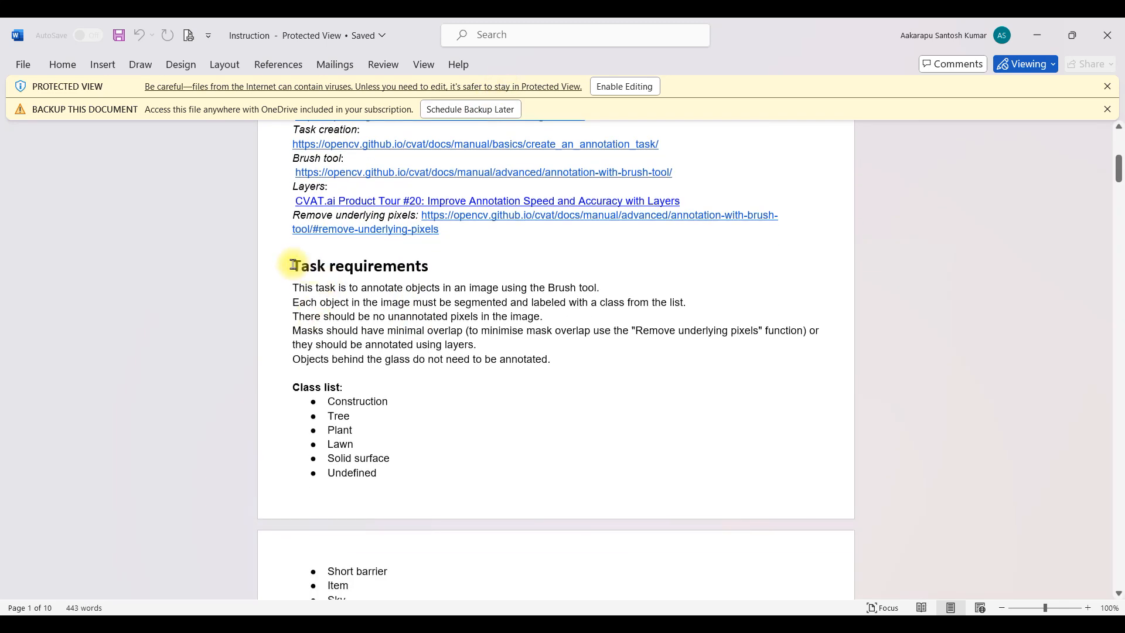
{"action": "left_click_drag", "start_coordinate": [294, 264], "coordinate": [440, 267]}
{"action": "left_click_drag", "start_coordinate": [293, 287], "coordinate": [576, 286]}
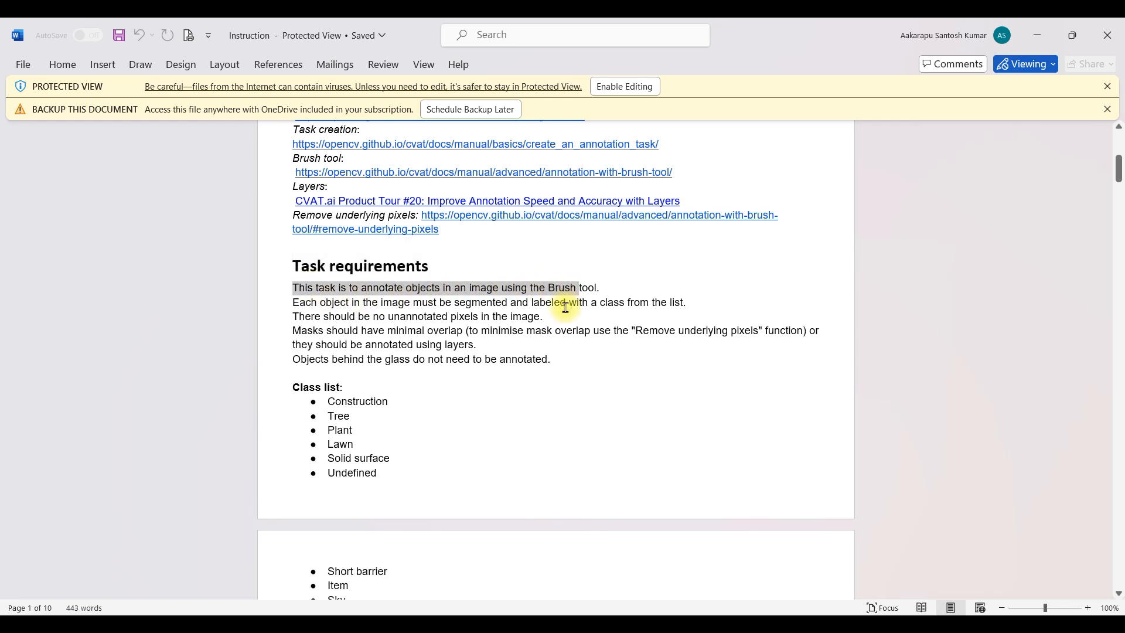
{"action": "mouse_move", "coordinate": [549, 290]}
{"action": "left_mouse_down"}
{"action": "mouse_move", "coordinate": [589, 290]}
{"action": "mouse_move", "coordinate": [585, 300]}
{"action": "left_mouse_up"}
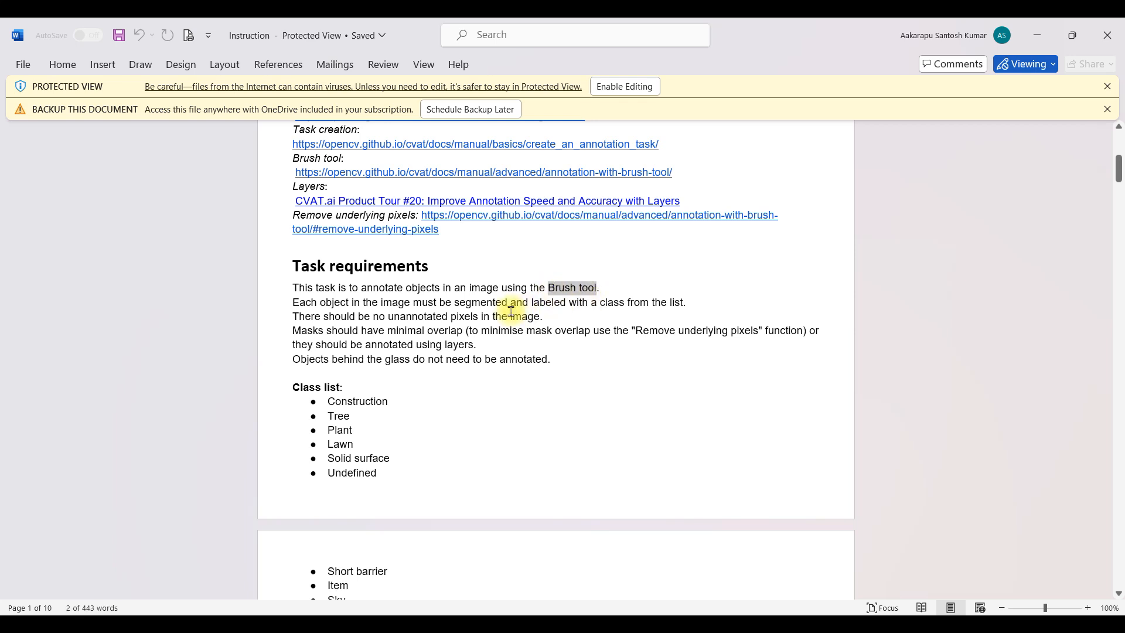
{"action": "scroll", "coordinate": [510, 304], "scroll_direction": "up", "scroll_amount": 1}
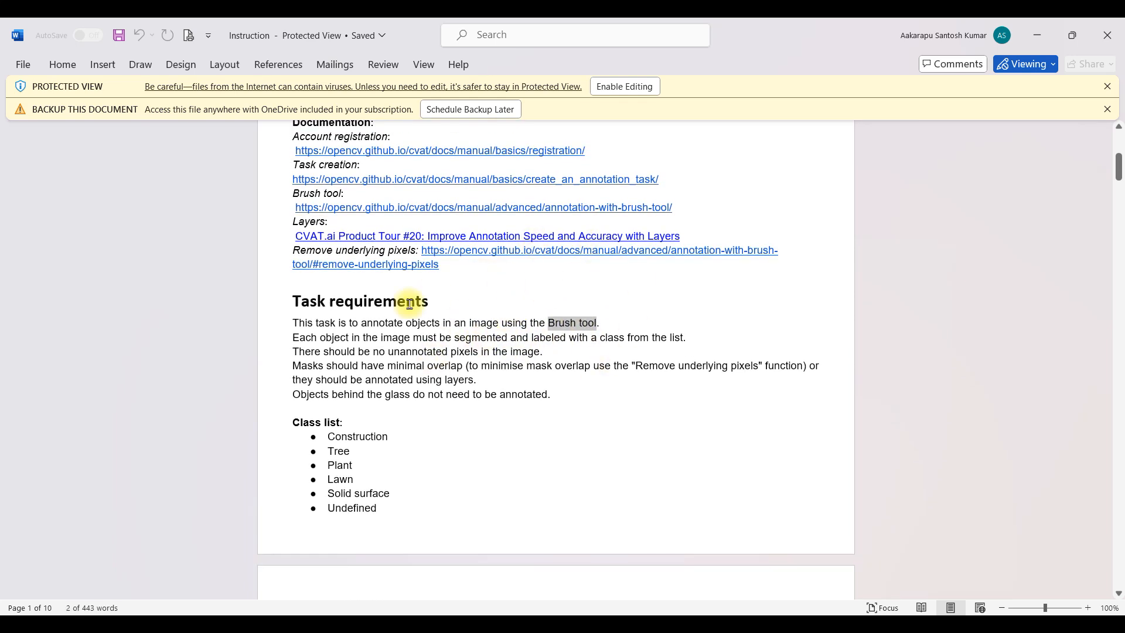
{"action": "left_click", "coordinate": [558, 330]}
{"action": "left_click_drag", "start_coordinate": [552, 322], "coordinate": [599, 322]}
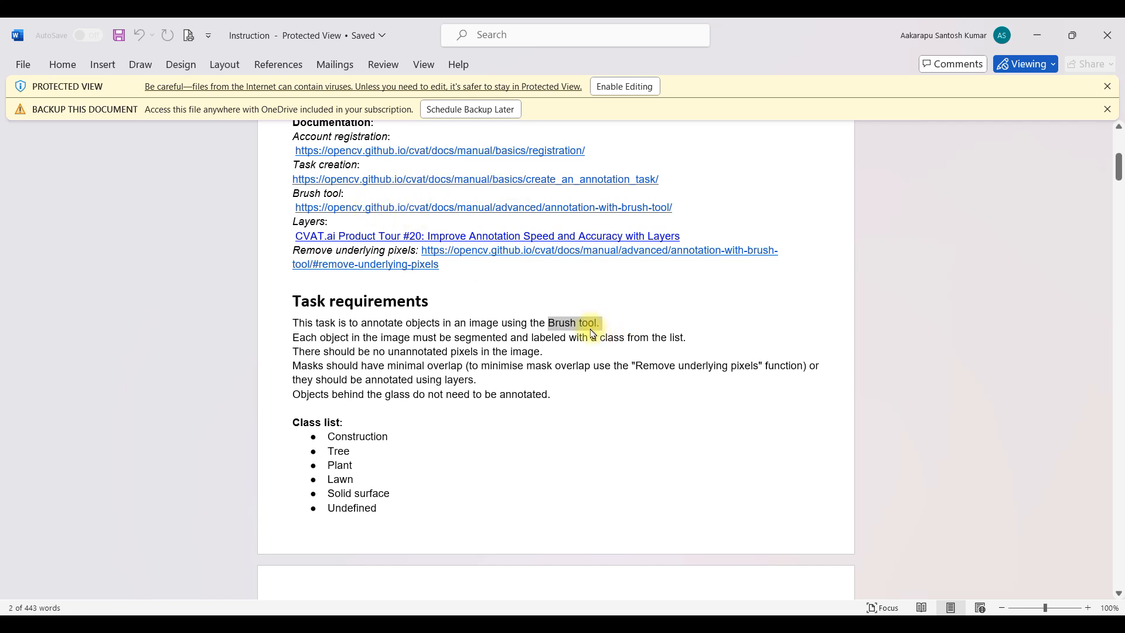
{"action": "left_click", "coordinate": [297, 324]}
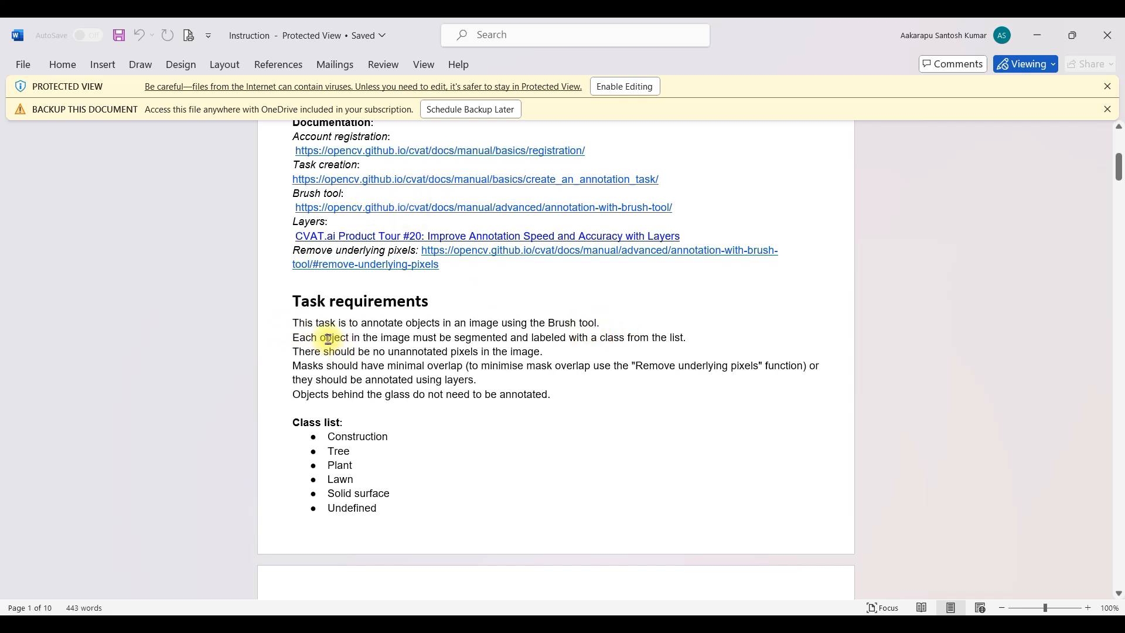
{"action": "left_click", "coordinate": [290, 338]}
{"action": "left_click_drag", "start_coordinate": [305, 340], "coordinate": [683, 340]}
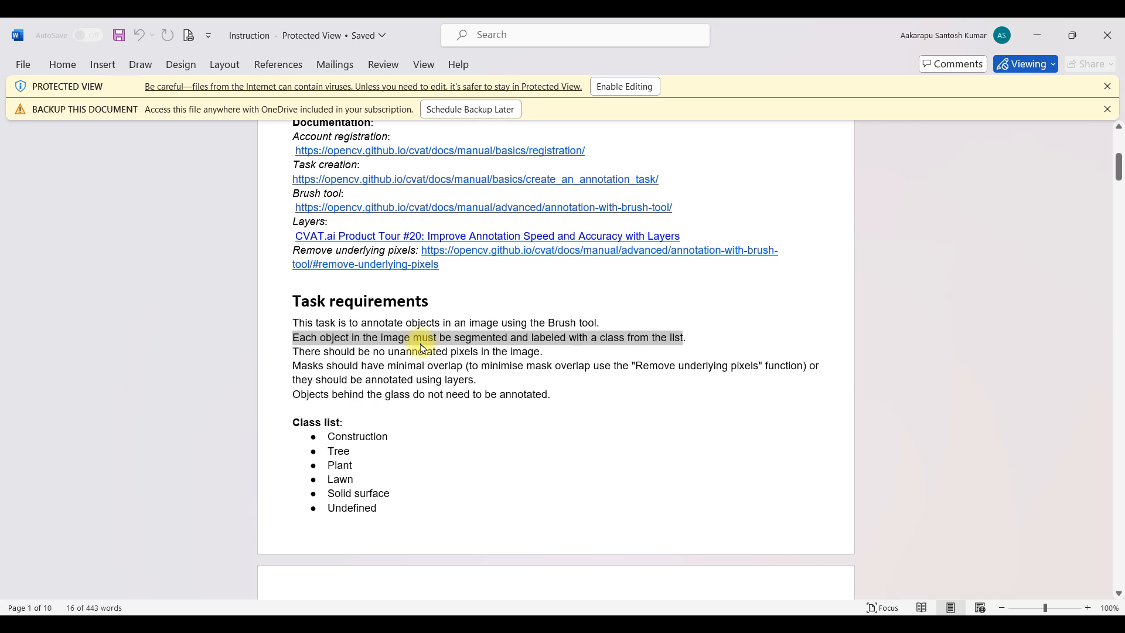
- Mark the phrase 'unannotated pixels in the image' and switch back to the 6.jpg photo
{"action": "scroll", "coordinate": [422, 346], "scroll_direction": "up", "scroll_amount": 5}
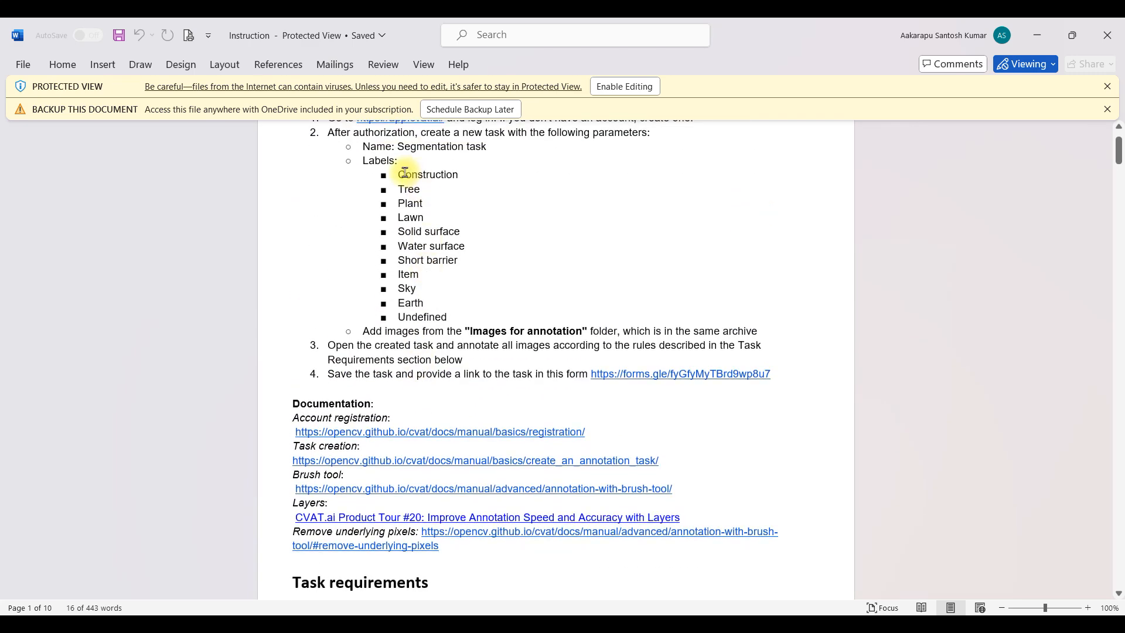
{"action": "scroll", "coordinate": [473, 373], "scroll_direction": "down", "scroll_amount": 5}
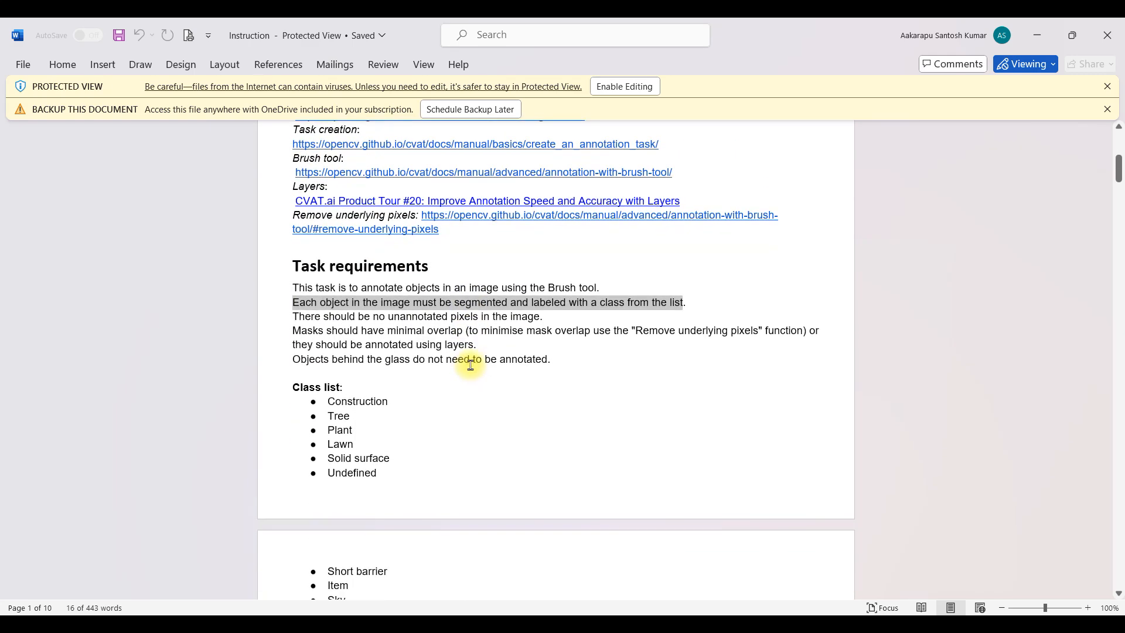
{"action": "left_click_drag", "start_coordinate": [390, 318], "coordinate": [540, 317]}
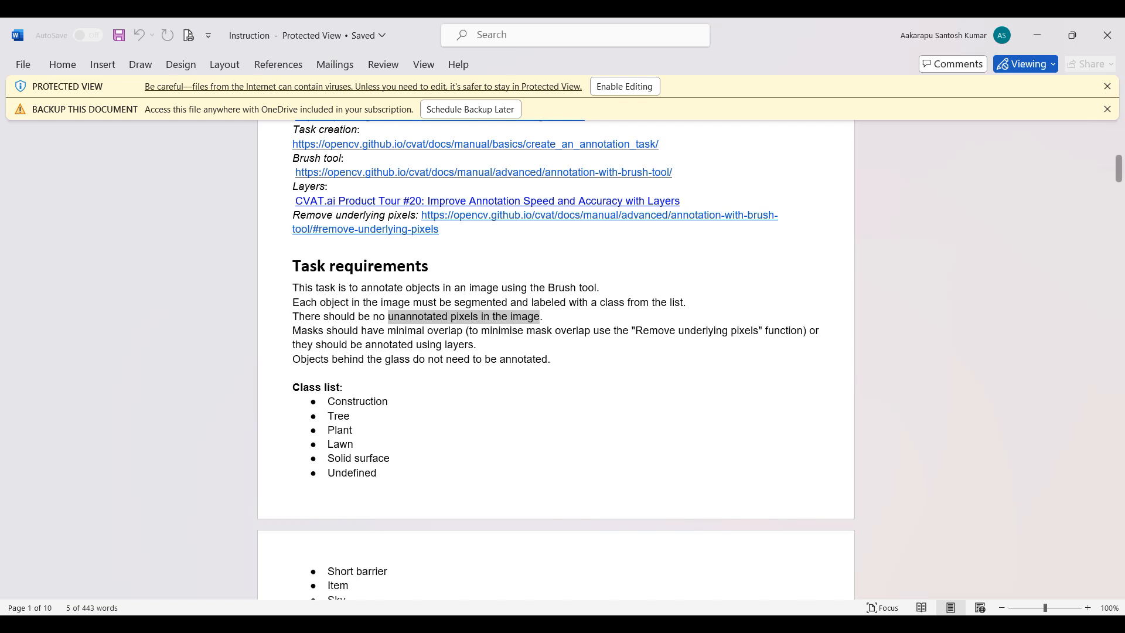
{"action": "key", "text": "alt+Tab"}
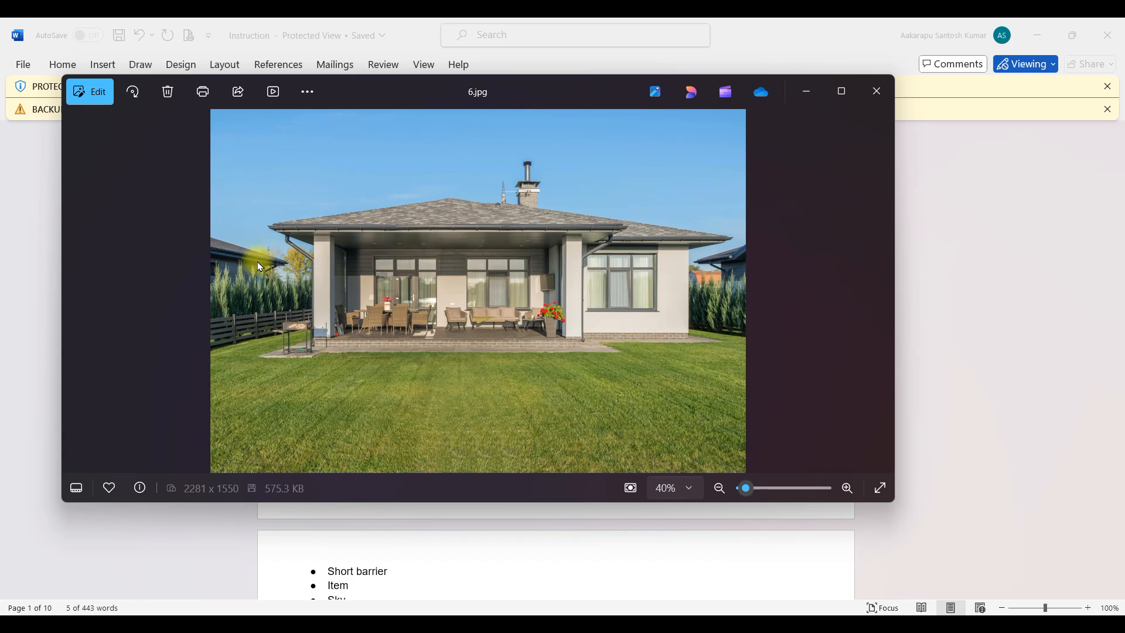
- Highlight the minimal mask overlap requirement, glancing back at the house photo
{"action": "left_click", "coordinate": [729, 37]}
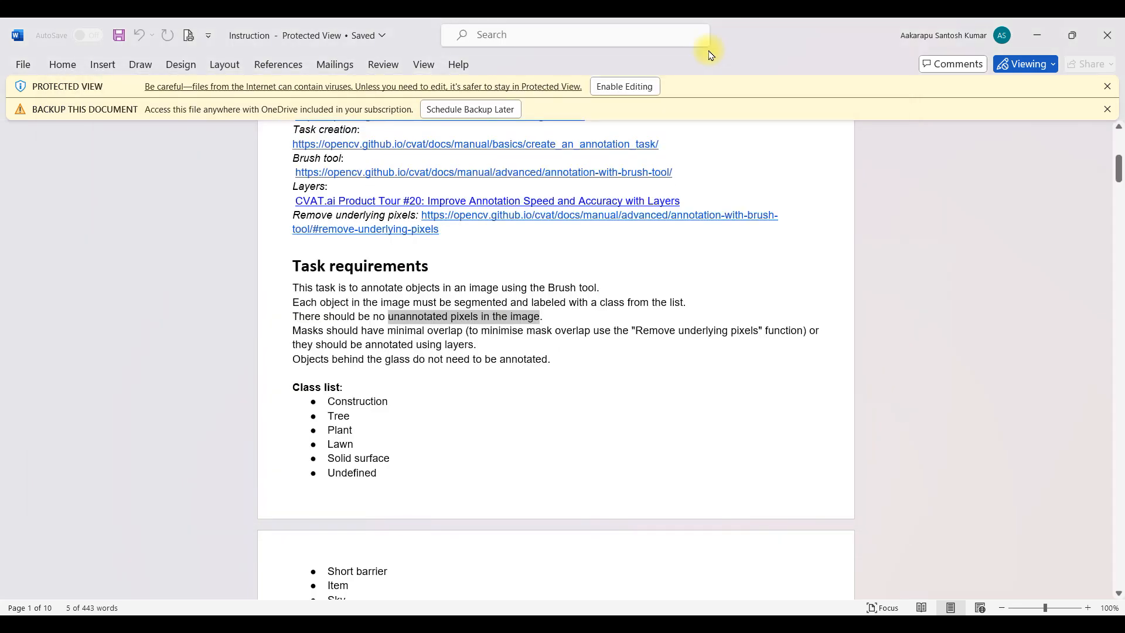
{"action": "left_click_drag", "start_coordinate": [303, 330], "coordinate": [628, 329]}
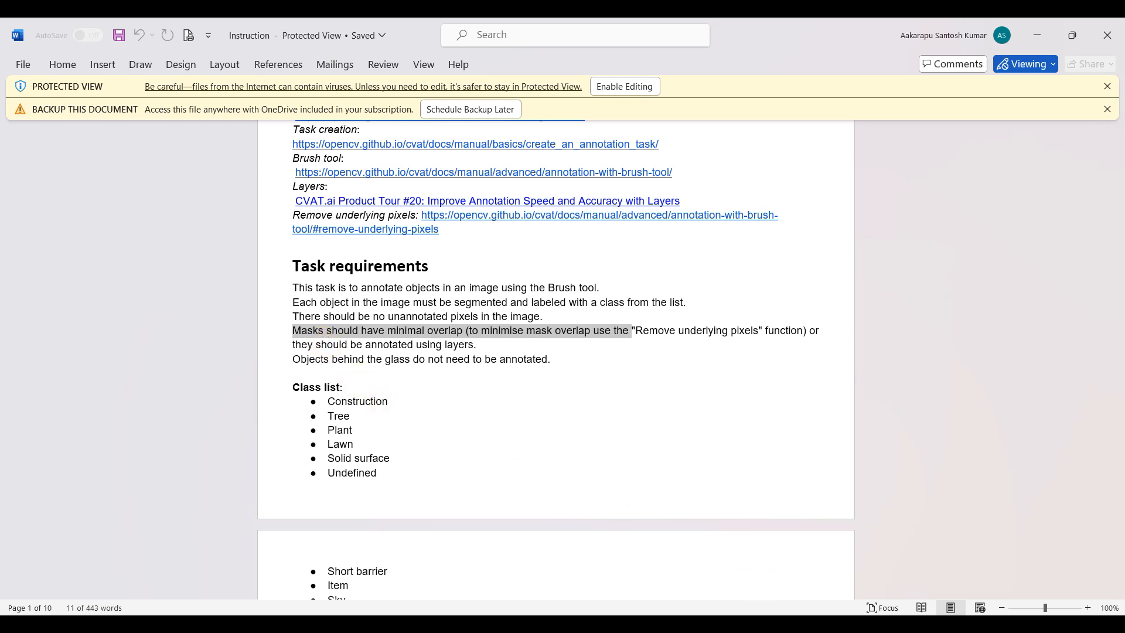
{"action": "left_click", "coordinate": [574, 624]}
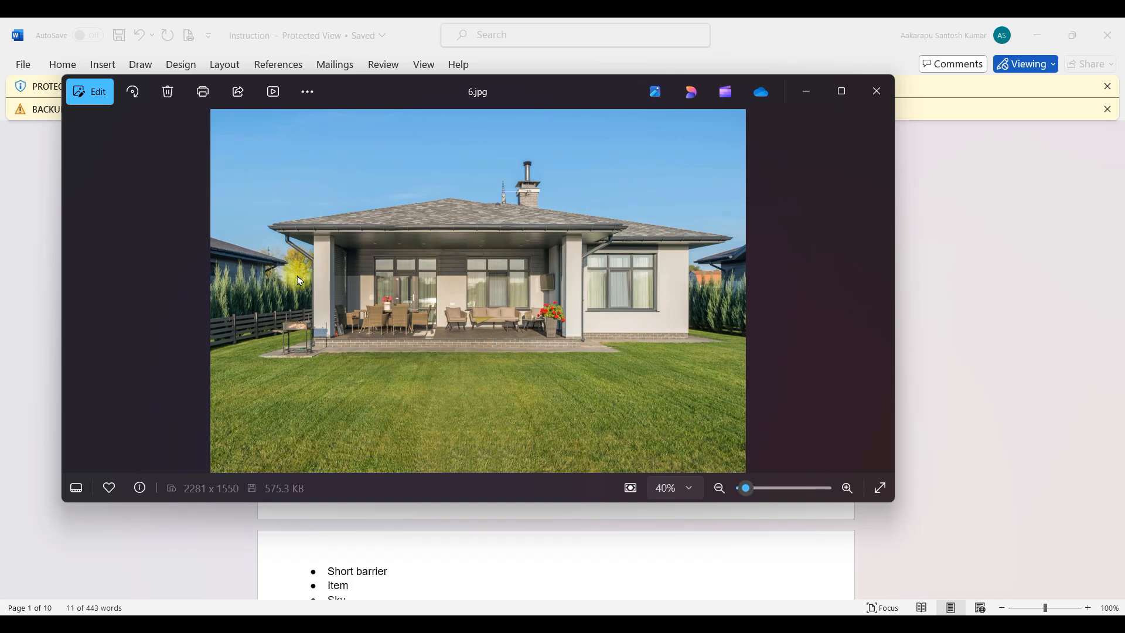
{"action": "left_click", "coordinate": [800, 46]}
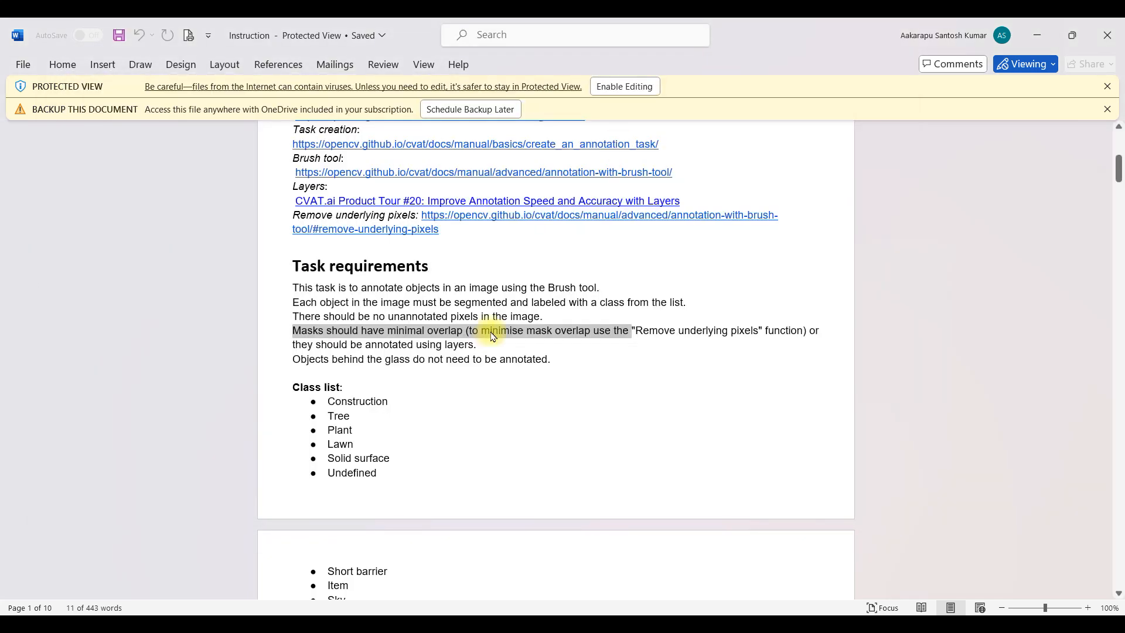
{"action": "left_click", "coordinate": [609, 357]}
- Highlight the layers phrase and objects-behind-the-glass rule, then scroll to the Class descriptions
{"action": "scroll", "coordinate": [399, 348], "scroll_direction": "down", "scroll_amount": 1}
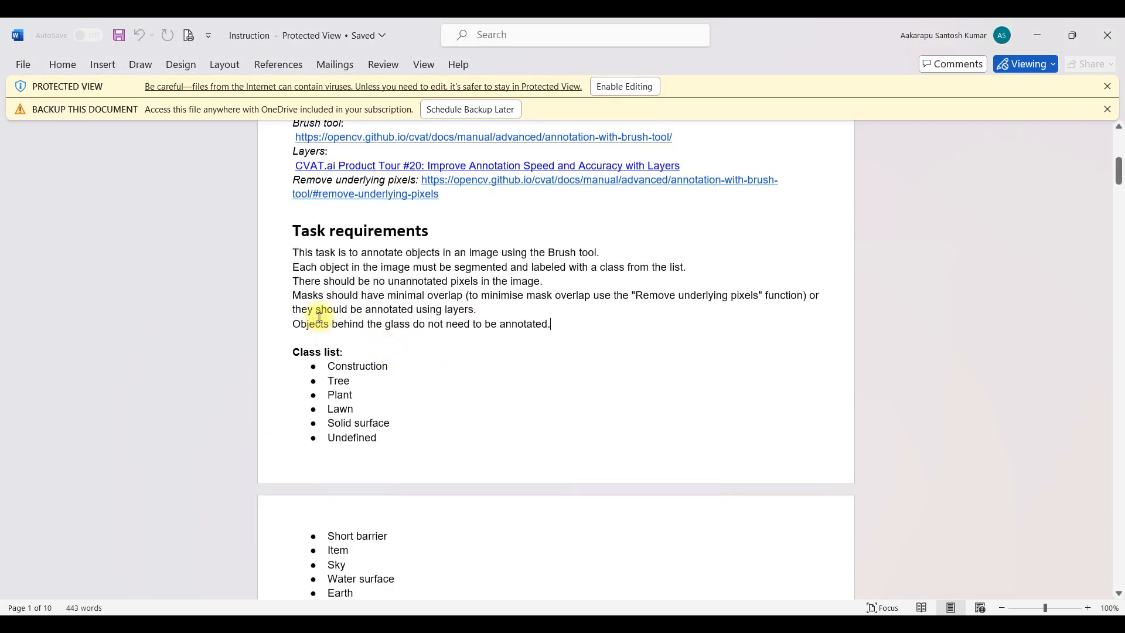
{"action": "left_click_drag", "start_coordinate": [342, 315], "coordinate": [472, 310]}
{"action": "left_click", "coordinate": [417, 316]}
{"action": "left_click_drag", "start_coordinate": [306, 325], "coordinate": [472, 326]}
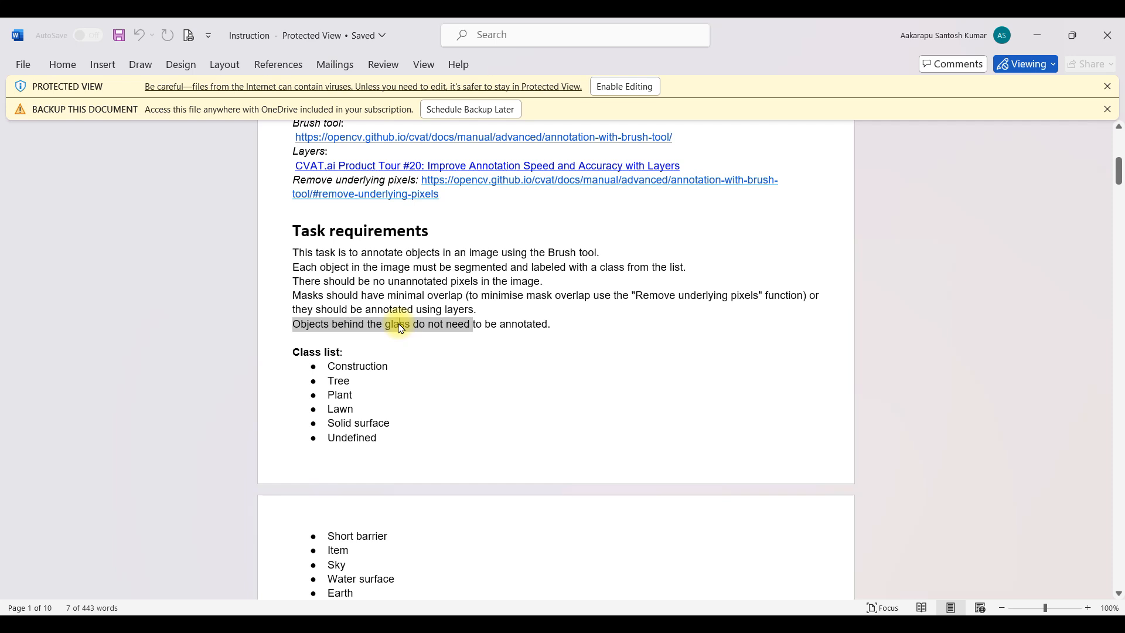
{"action": "triple_click", "coordinate": [396, 327]}
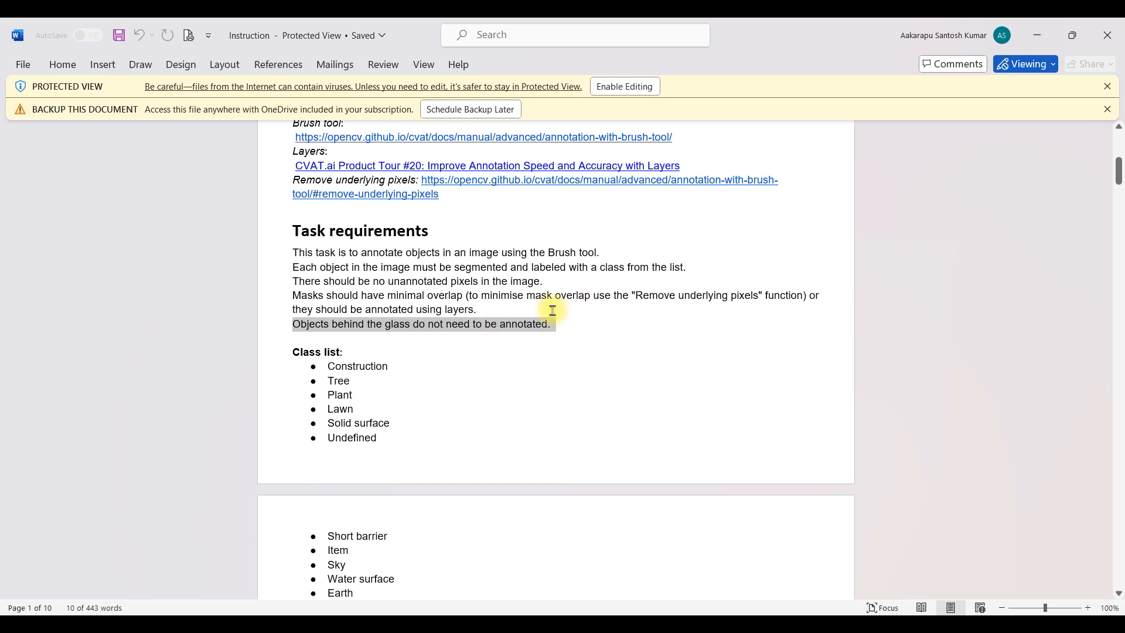
{"action": "scroll", "coordinate": [410, 337], "scroll_direction": "down", "scroll_amount": 1}
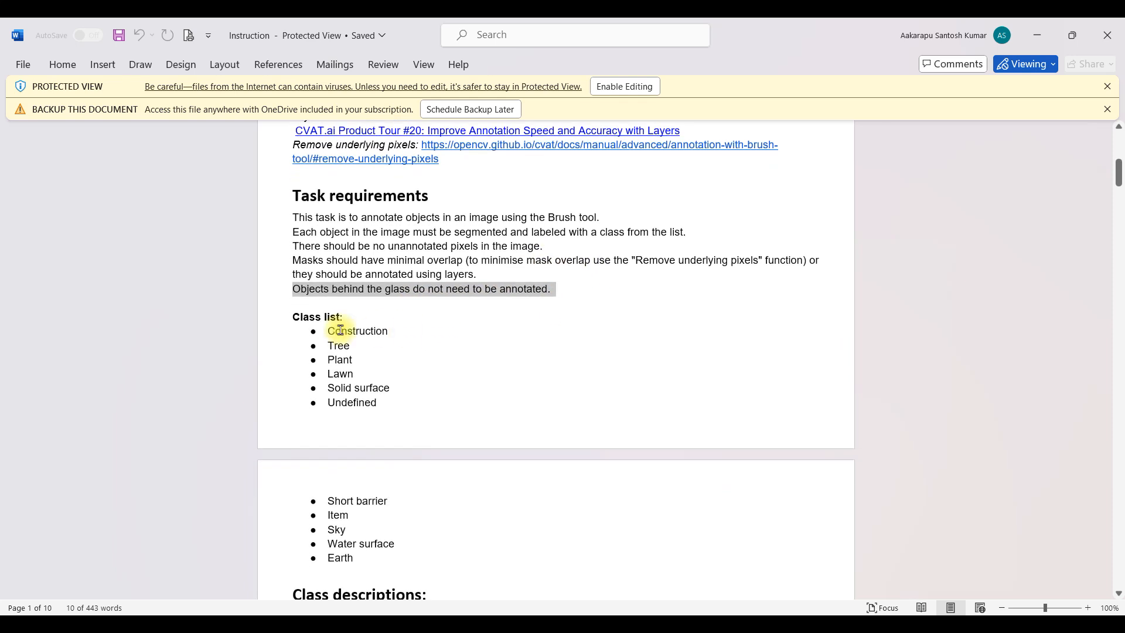
{"action": "scroll", "coordinate": [376, 330], "scroll_direction": "down", "scroll_amount": 2}
{"action": "left_click_drag", "start_coordinate": [326, 263], "coordinate": [377, 381]}
{"action": "scroll", "coordinate": [357, 341], "scroll_direction": "down", "scroll_amount": 2}
- Select the Construction heading and its 'Any man-made structures' and buildings-and-fences description lines
{"action": "scroll", "coordinate": [377, 382], "scroll_direction": "down", "scroll_amount": 2}
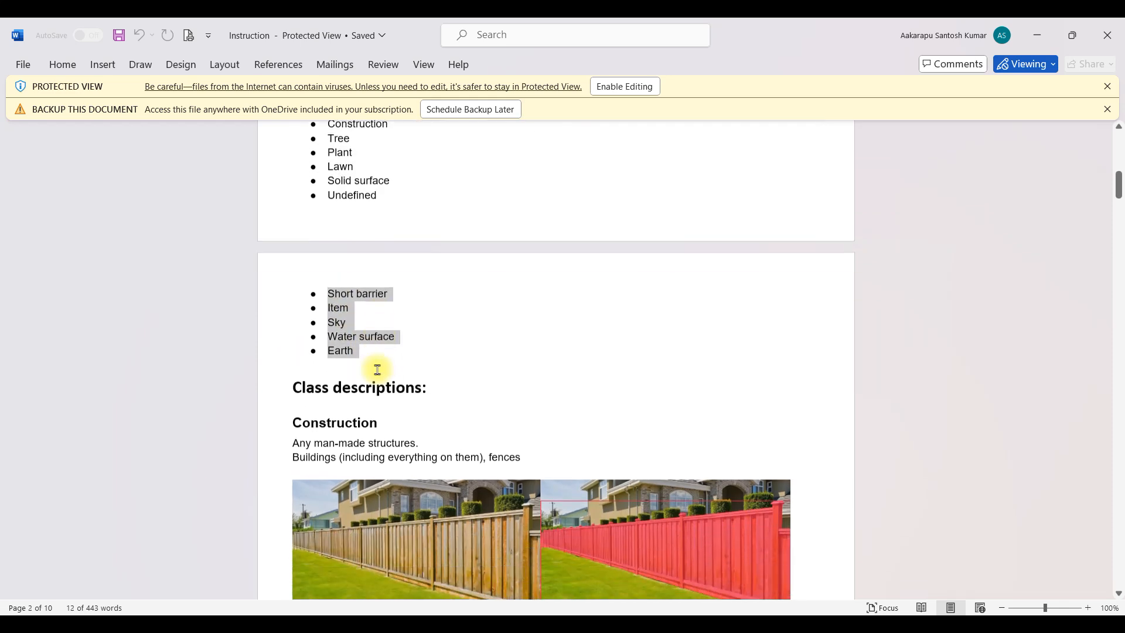
{"action": "scroll", "coordinate": [378, 370], "scroll_direction": "down", "scroll_amount": 8}
{"action": "scroll", "coordinate": [371, 229], "scroll_direction": "up", "scroll_amount": 2}
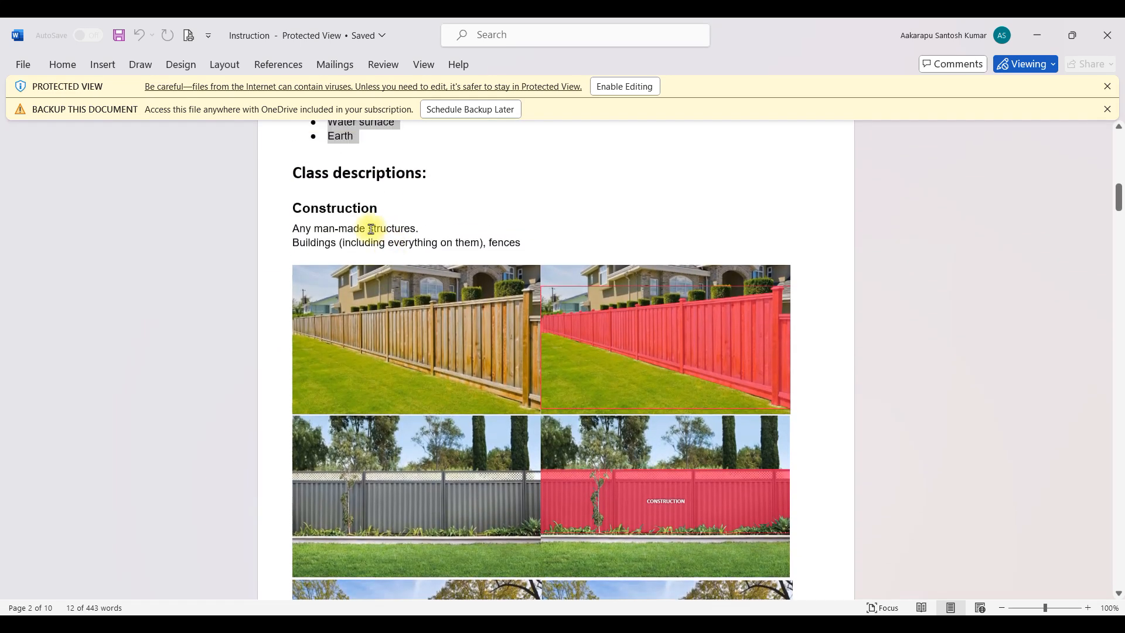
{"action": "double_click", "coordinate": [301, 208]}
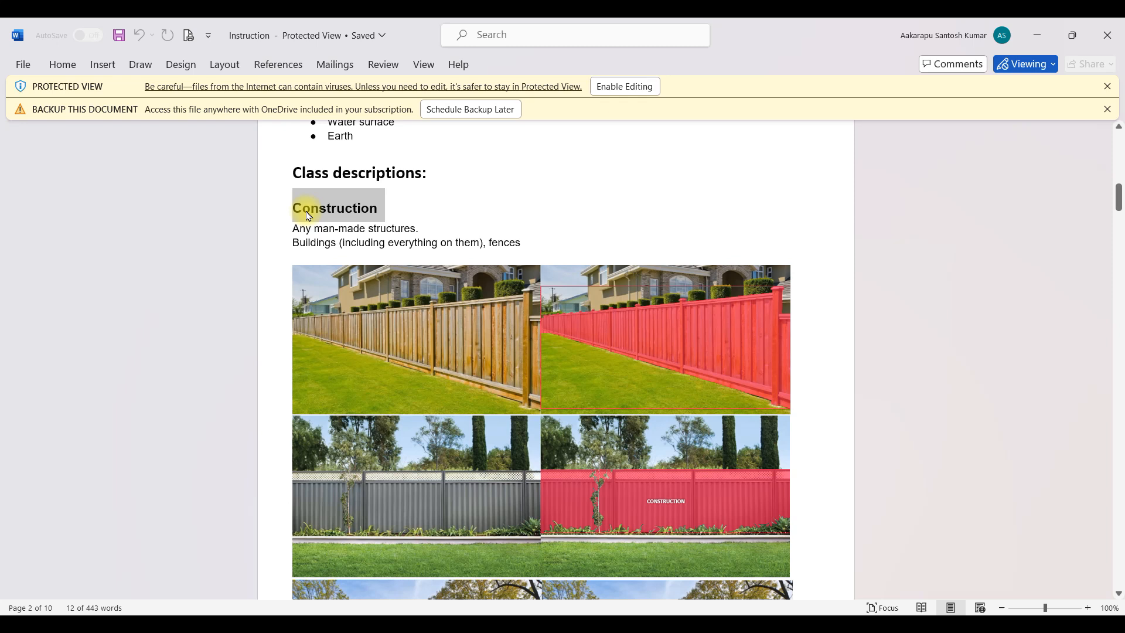
{"action": "left_click", "coordinate": [349, 229]}
{"action": "left_click_drag", "start_coordinate": [289, 228], "coordinate": [431, 230]}
{"action": "double_click", "coordinate": [405, 229]}
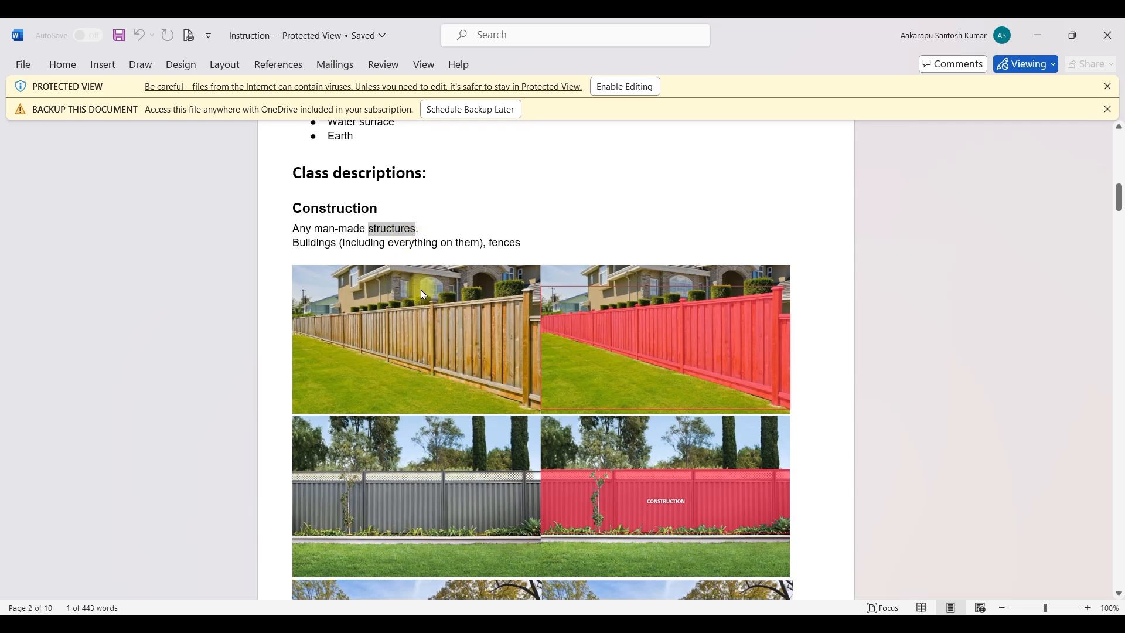
{"action": "left_click_drag", "start_coordinate": [344, 243], "coordinate": [520, 243]}
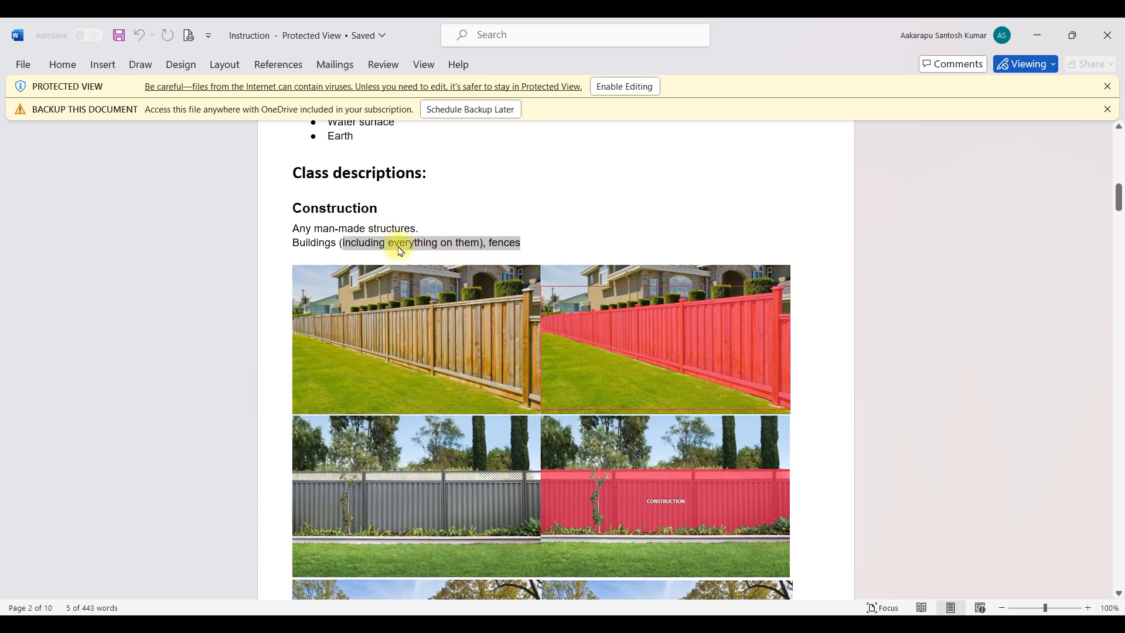
{"action": "left_click_drag", "start_coordinate": [291, 210], "coordinate": [394, 207]}
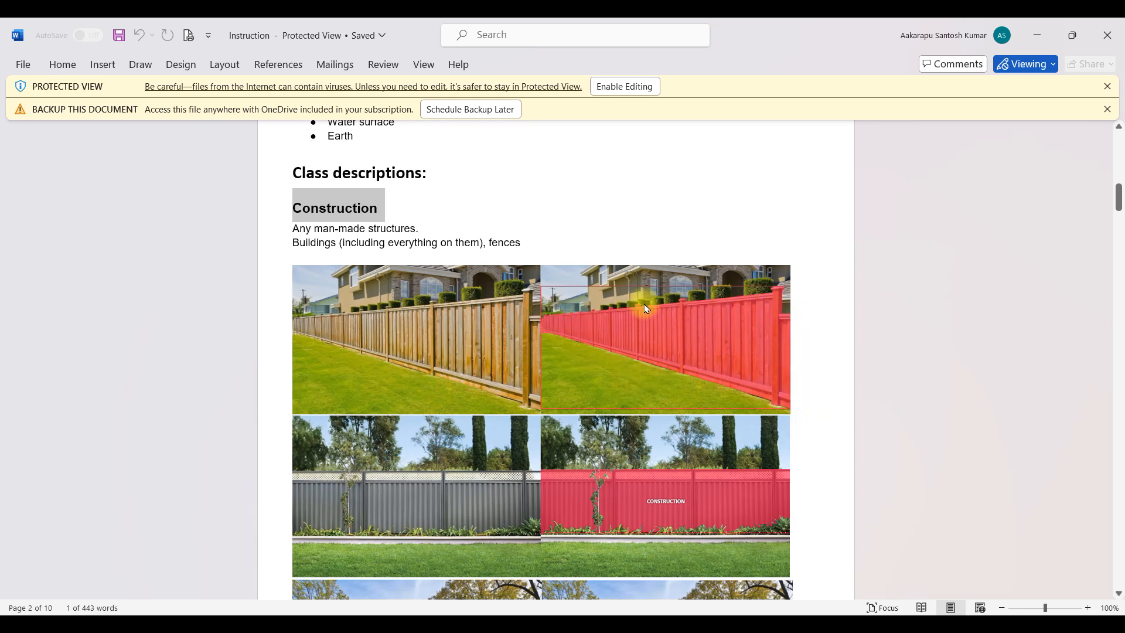
- Scroll through the Construction example images of fences and a house under red masks
{"action": "scroll", "coordinate": [603, 339], "scroll_direction": "down", "scroll_amount": 1}
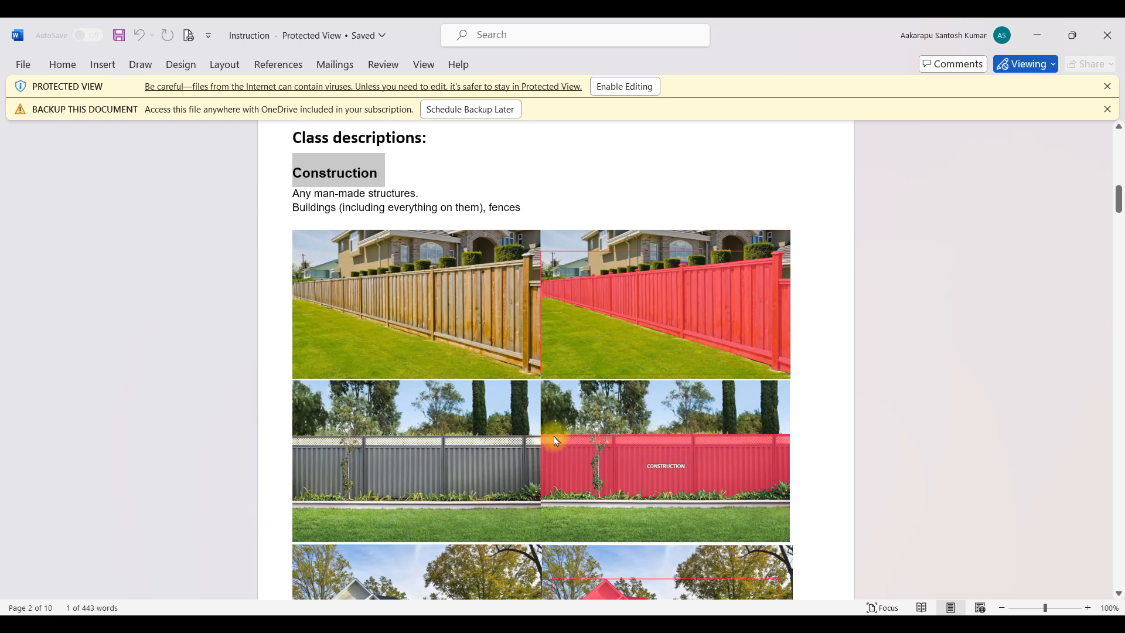
{"action": "scroll", "coordinate": [567, 485], "scroll_direction": "down", "scroll_amount": 2}
{"action": "scroll", "coordinate": [567, 486], "scroll_direction": "down", "scroll_amount": 3}
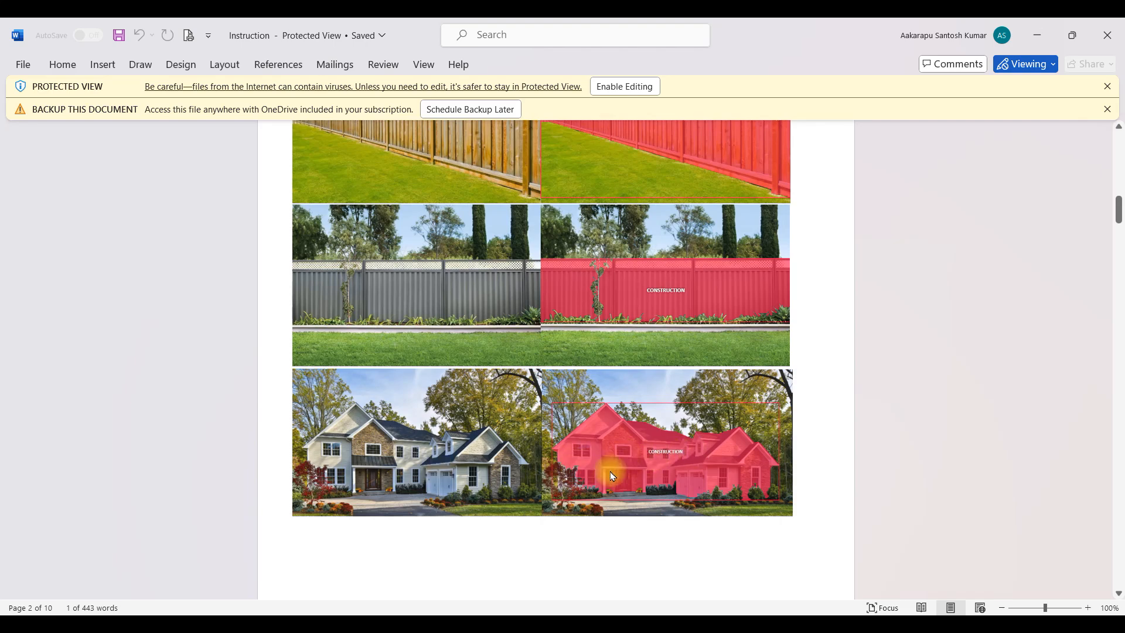
{"action": "scroll", "coordinate": [616, 471], "scroll_direction": "up", "scroll_amount": 8, "text": "ctrl"}
- Zoom to about 190% and center the house image pair with its red Construction mask
{"action": "scroll", "coordinate": [638, 368], "scroll_direction": "down", "scroll_amount": 6}
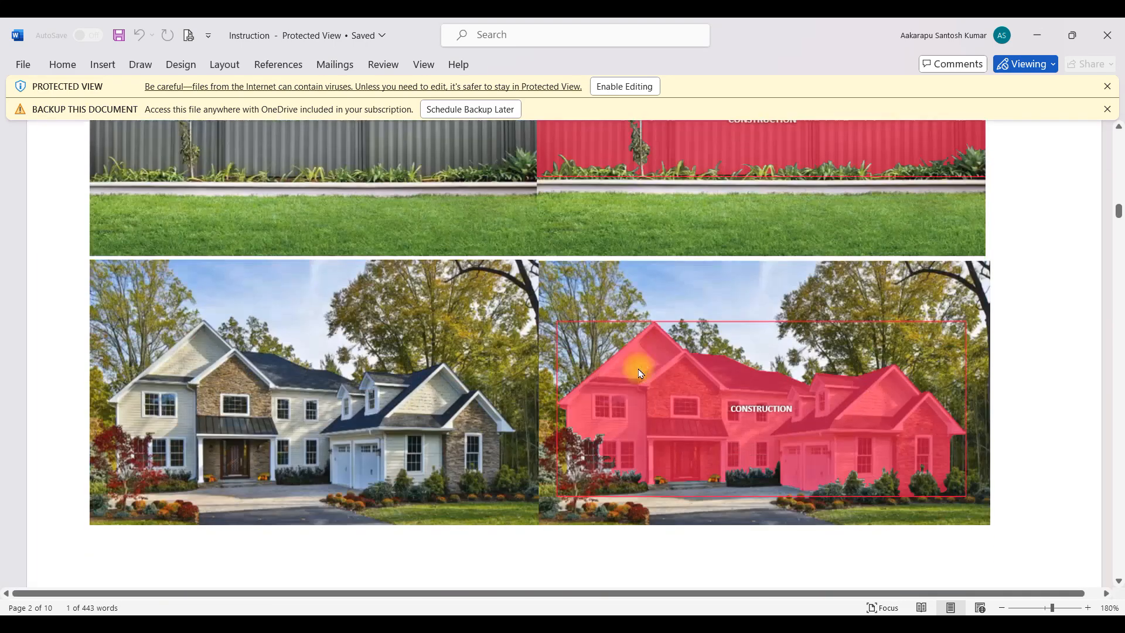
{"action": "scroll", "coordinate": [638, 371], "scroll_direction": "up", "scroll_amount": 7, "text": "ctrl"}
{"action": "scroll", "coordinate": [741, 306], "scroll_direction": "down", "scroll_amount": 5}
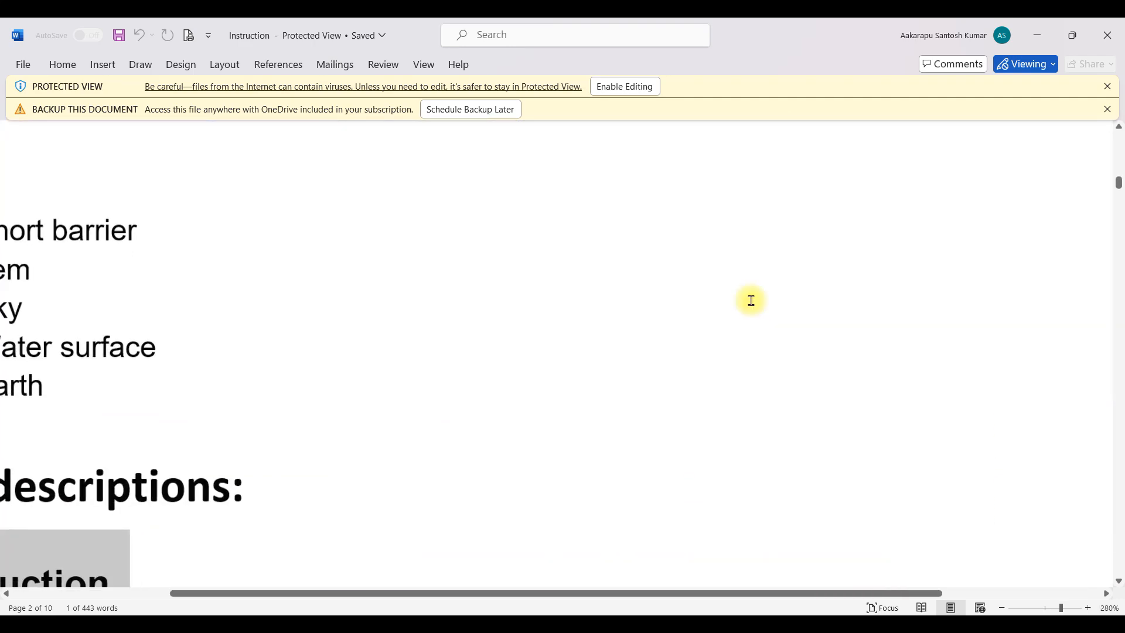
{"action": "scroll", "coordinate": [695, 351], "scroll_direction": "down", "scroll_amount": 12, "text": "ctrl"}
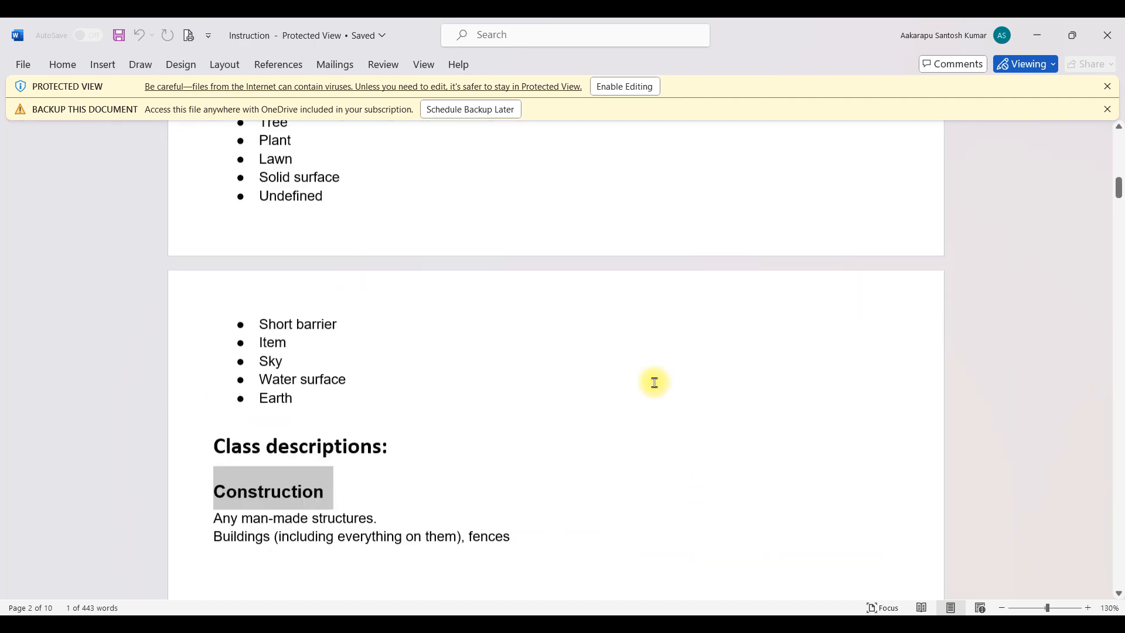
{"action": "scroll", "coordinate": [652, 383], "scroll_direction": "down", "scroll_amount": 10}
{"action": "scroll", "coordinate": [706, 403], "scroll_direction": "up", "scroll_amount": 6, "text": "ctrl"}
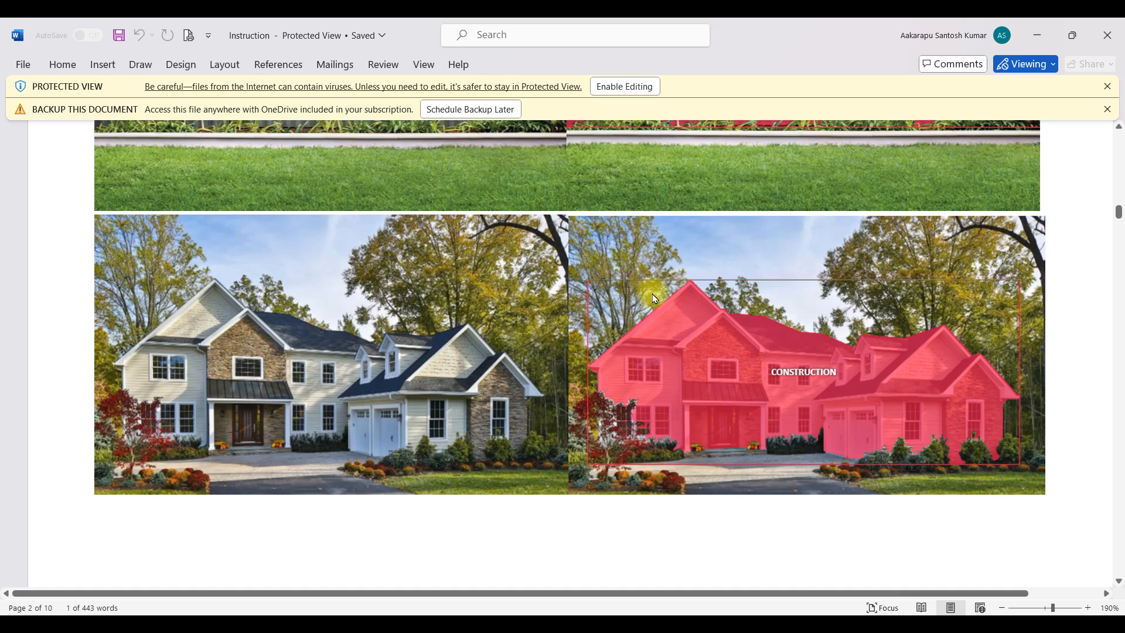
{"action": "scroll", "coordinate": [854, 437], "scroll_direction": "down", "scroll_amount": 1}
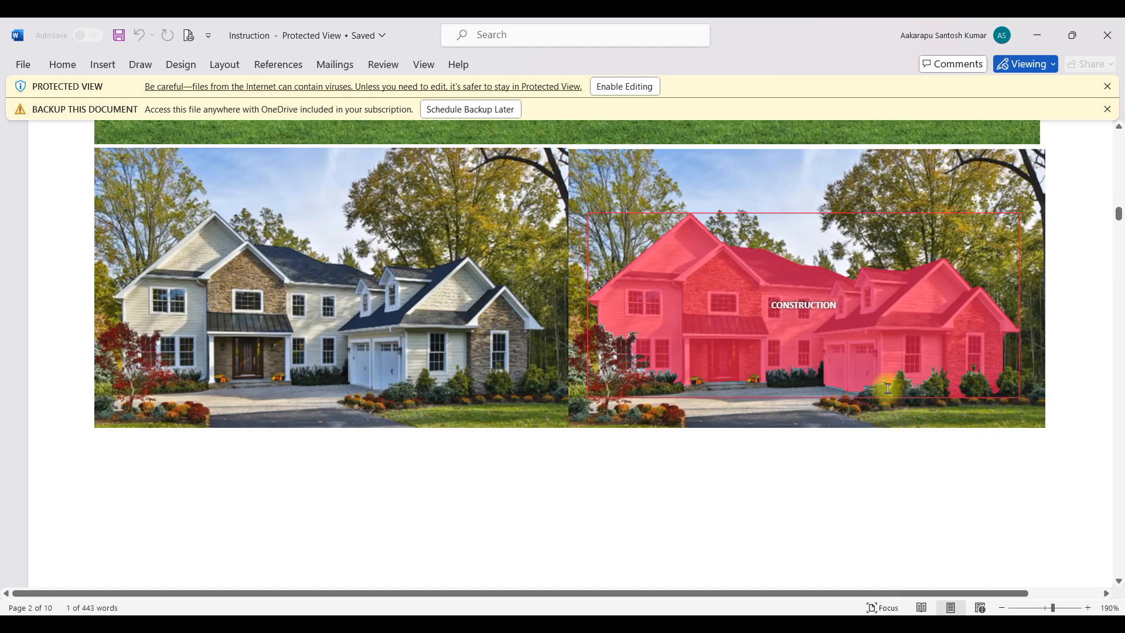
{"action": "scroll", "coordinate": [887, 387], "scroll_direction": "down", "scroll_amount": 2}
{"action": "scroll", "coordinate": [883, 377], "scroll_direction": "up", "scroll_amount": 1}
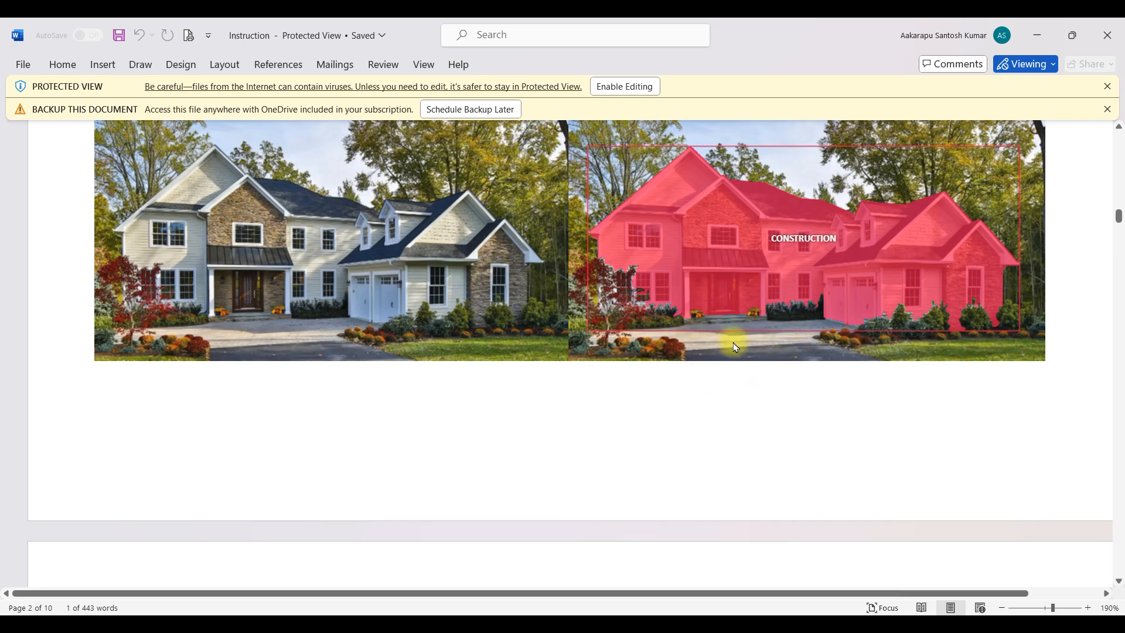
- Scroll down to the Tree class description, with zoom between 150% and 200%
{"action": "scroll", "coordinate": [736, 351], "scroll_direction": "down", "scroll_amount": 10}
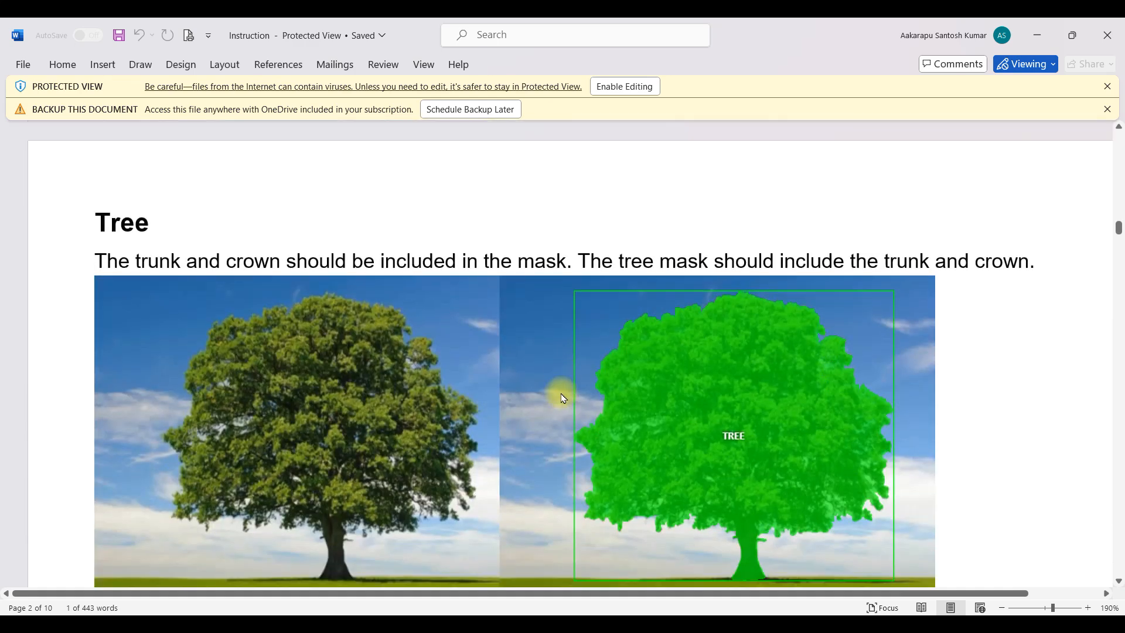
{"action": "scroll", "coordinate": [421, 381], "scroll_direction": "up", "scroll_amount": 2}
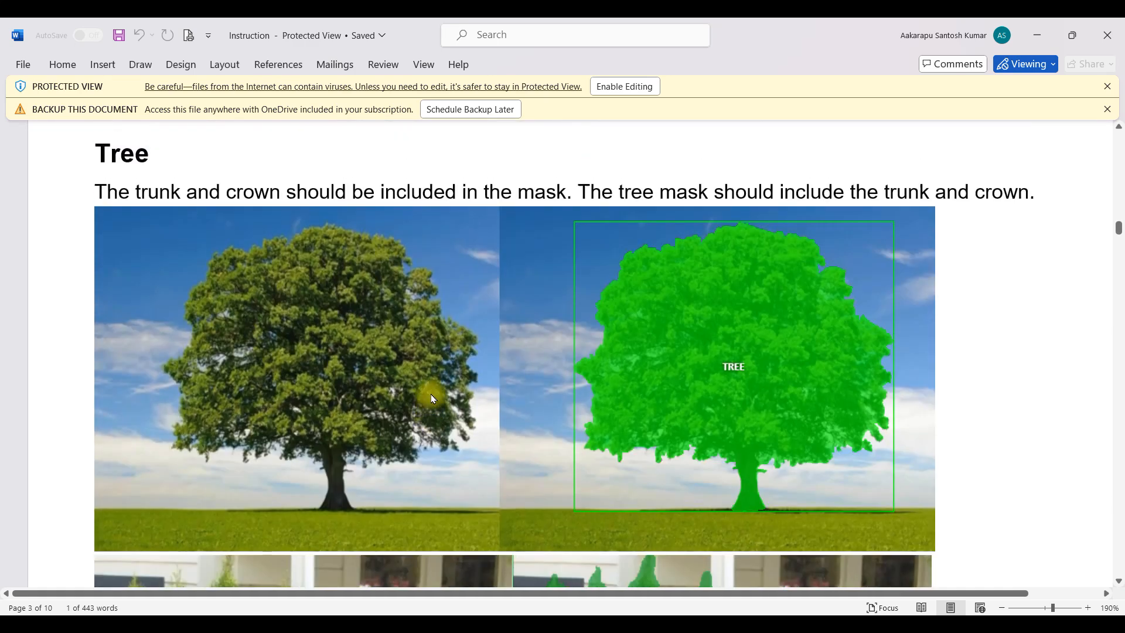
{"action": "scroll", "coordinate": [490, 432], "scroll_direction": "down", "scroll_amount": 1}
{"action": "scroll", "coordinate": [478, 424], "scroll_direction": "down", "scroll_amount": 2, "text": "ctrl"}
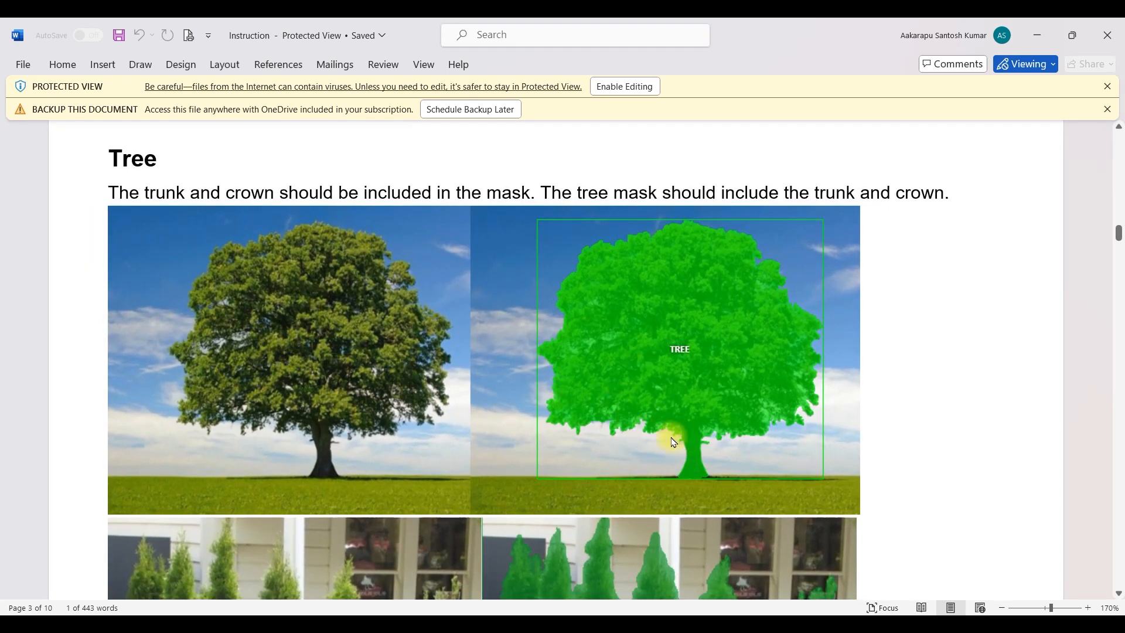
{"action": "scroll", "coordinate": [643, 432], "scroll_direction": "up", "scroll_amount": 3, "text": "ctrl"}
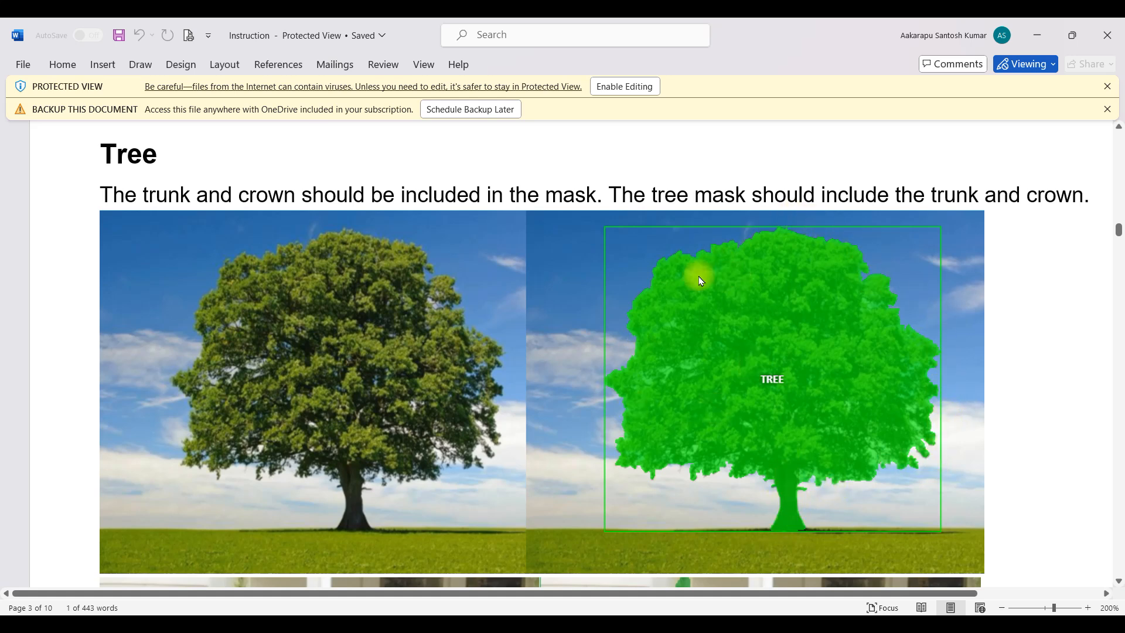
- Look through the green tree-mask examples, then bring the 6.jpg house photo back up
{"action": "scroll", "coordinate": [721, 410], "scroll_direction": "down", "scroll_amount": 5, "text": "ctrl"}
{"action": "scroll", "coordinate": [691, 419], "scroll_direction": "down", "scroll_amount": 3}
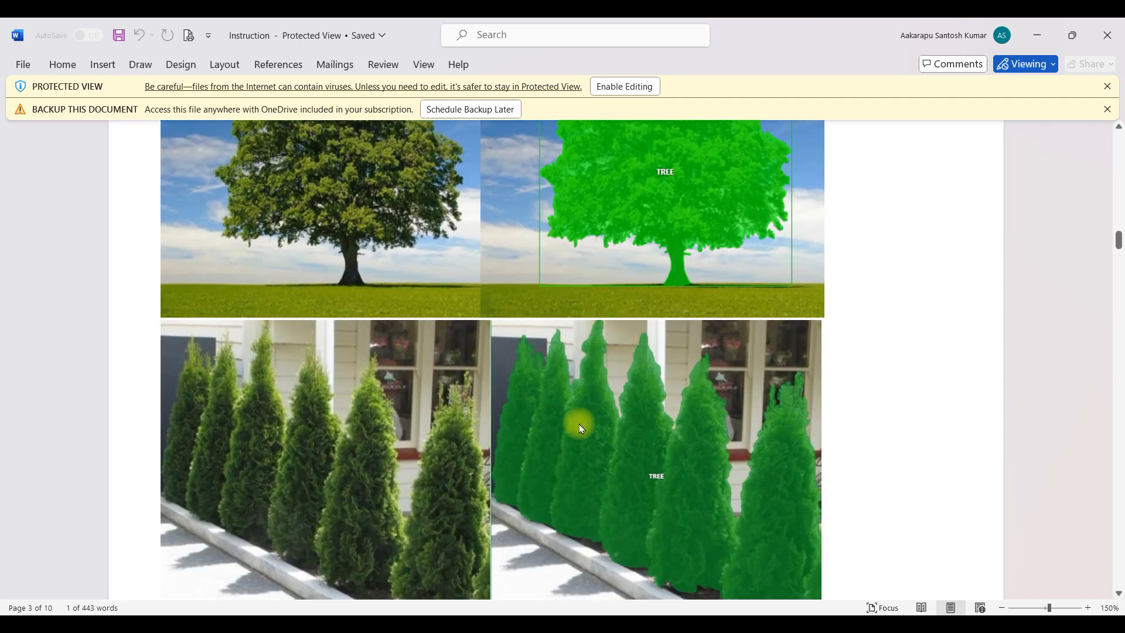
{"action": "scroll", "coordinate": [579, 423], "scroll_direction": "down", "scroll_amount": 2}
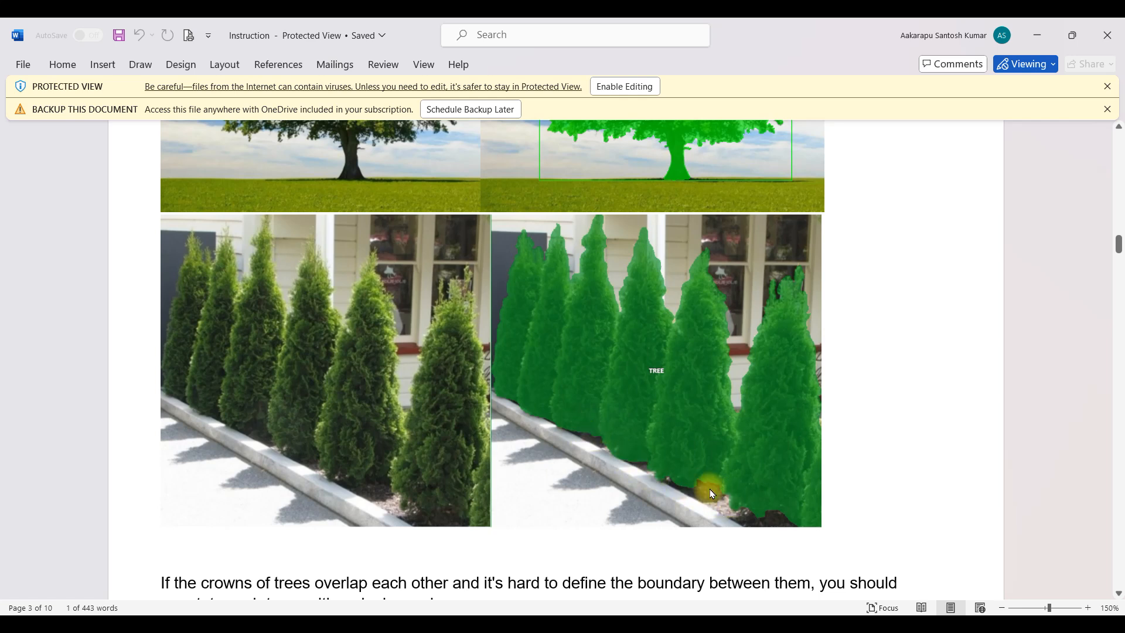
{"action": "scroll", "coordinate": [713, 494], "scroll_direction": "down", "scroll_amount": 1}
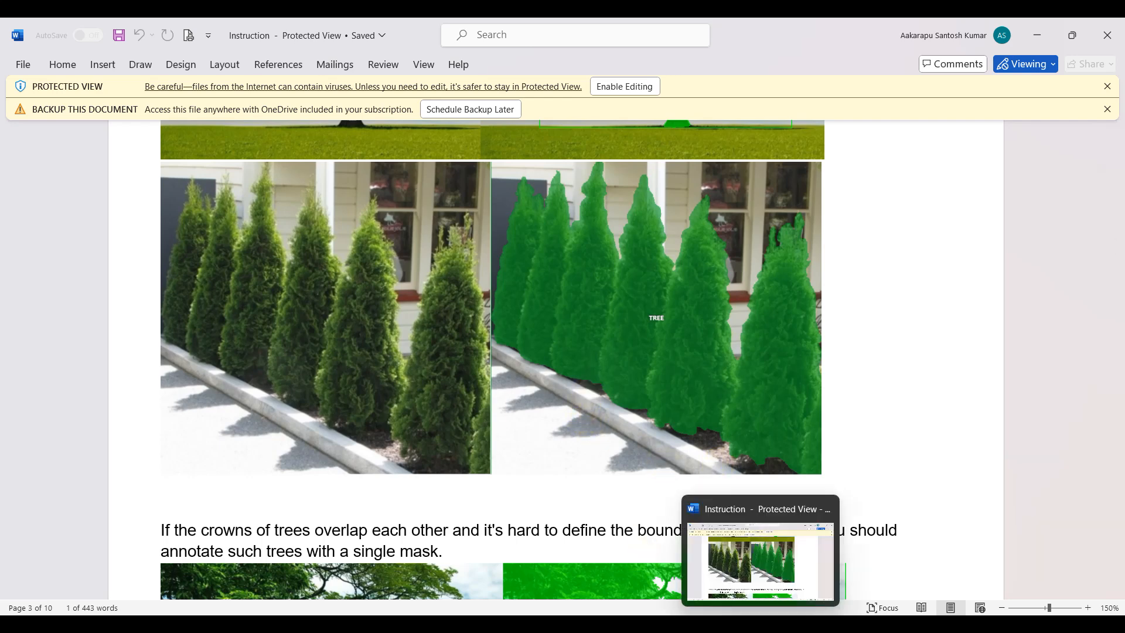
{"action": "left_click", "coordinate": [792, 628]}
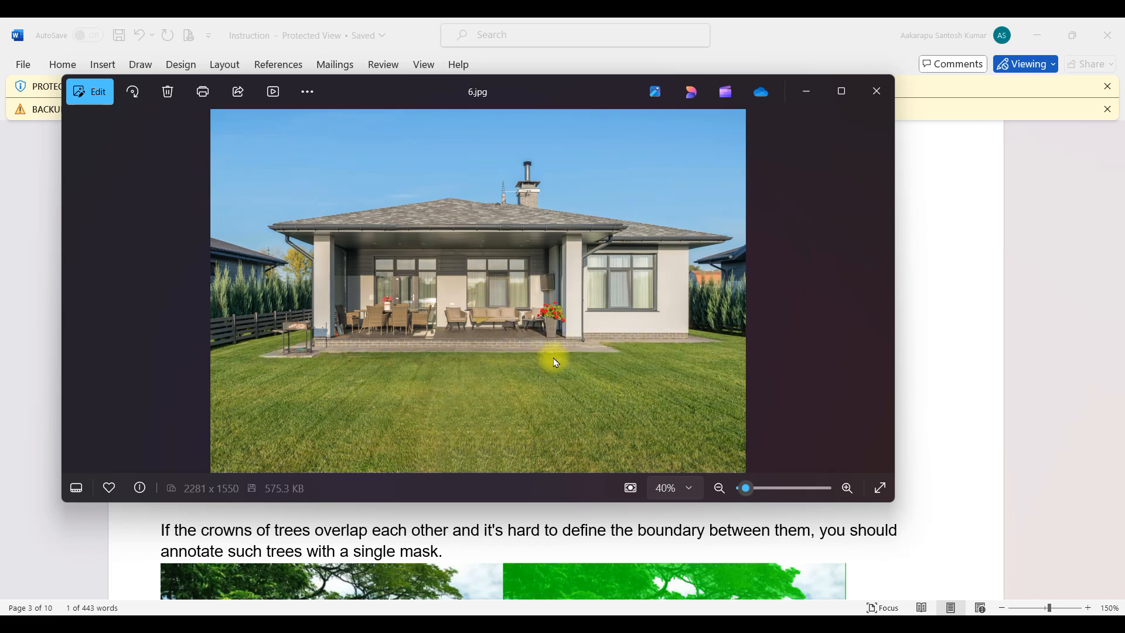
- View the 5.jpg garden photo, then return to Word's overlapping tree crowns paragraph and image
{"action": "key", "text": "Left"}
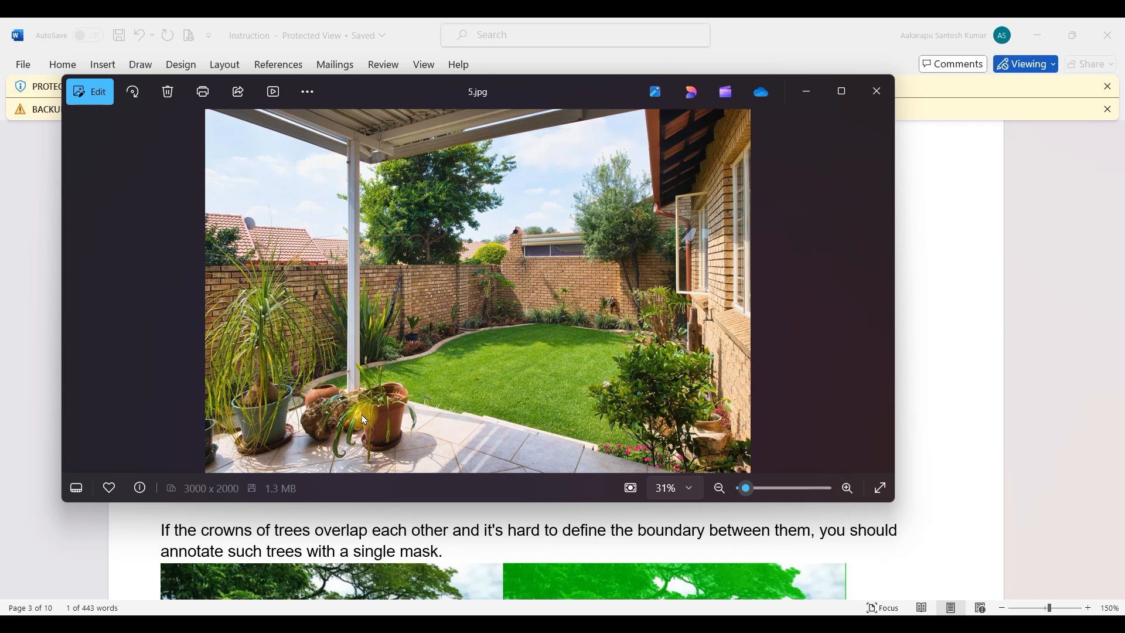
{"action": "left_click", "coordinate": [746, 51]}
{"action": "scroll", "coordinate": [522, 391], "scroll_direction": "down", "scroll_amount": 5}
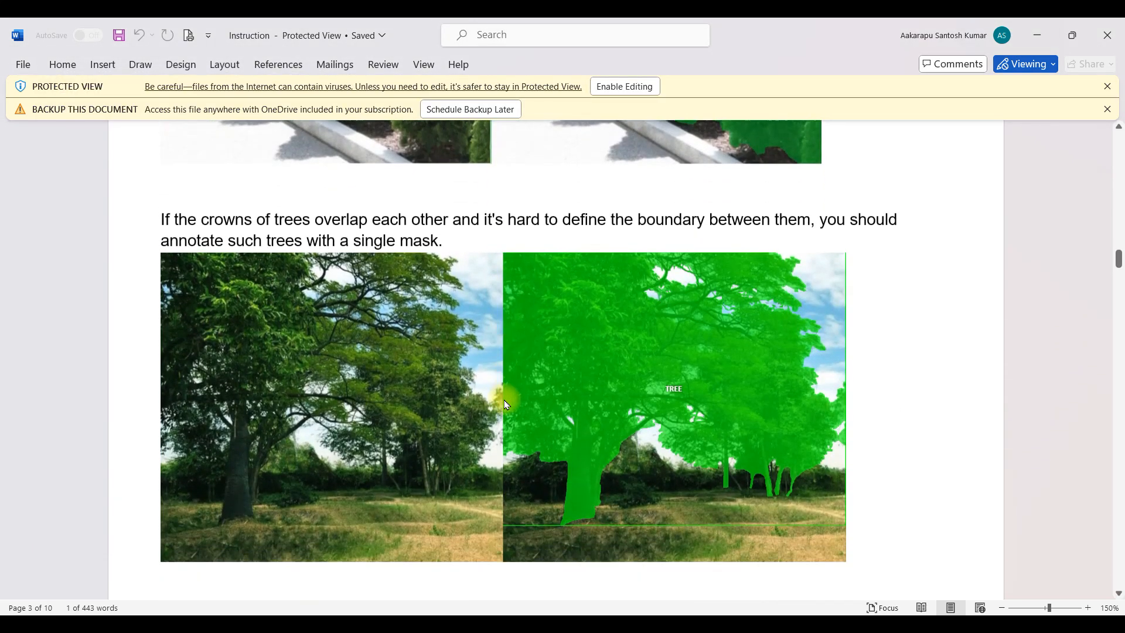
{"action": "scroll", "coordinate": [615, 421], "scroll_direction": "down", "scroll_amount": 1}
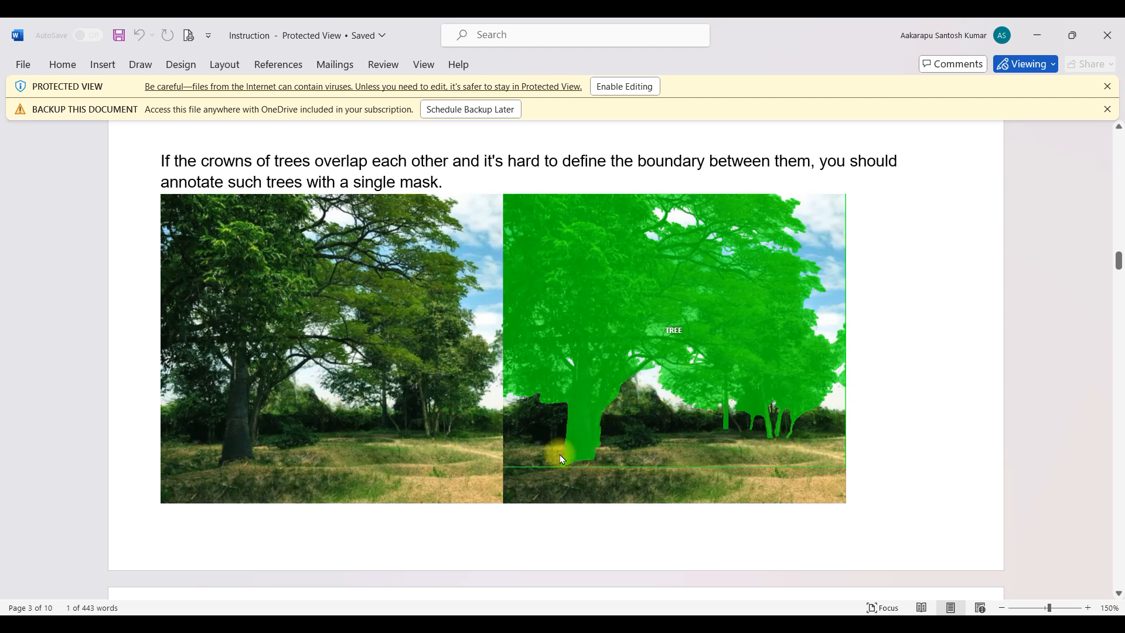
- Scroll past the Plant and Lawn examples to the Solid surface path under a yellow mask
{"action": "scroll", "coordinate": [561, 449], "scroll_direction": "down", "scroll_amount": 9}
{"action": "scroll", "coordinate": [500, 371], "scroll_direction": "down", "scroll_amount": 3}
{"action": "scroll", "coordinate": [499, 372], "scroll_direction": "up", "scroll_amount": 3}
{"action": "scroll", "coordinate": [500, 372], "scroll_direction": "down", "scroll_amount": 2}
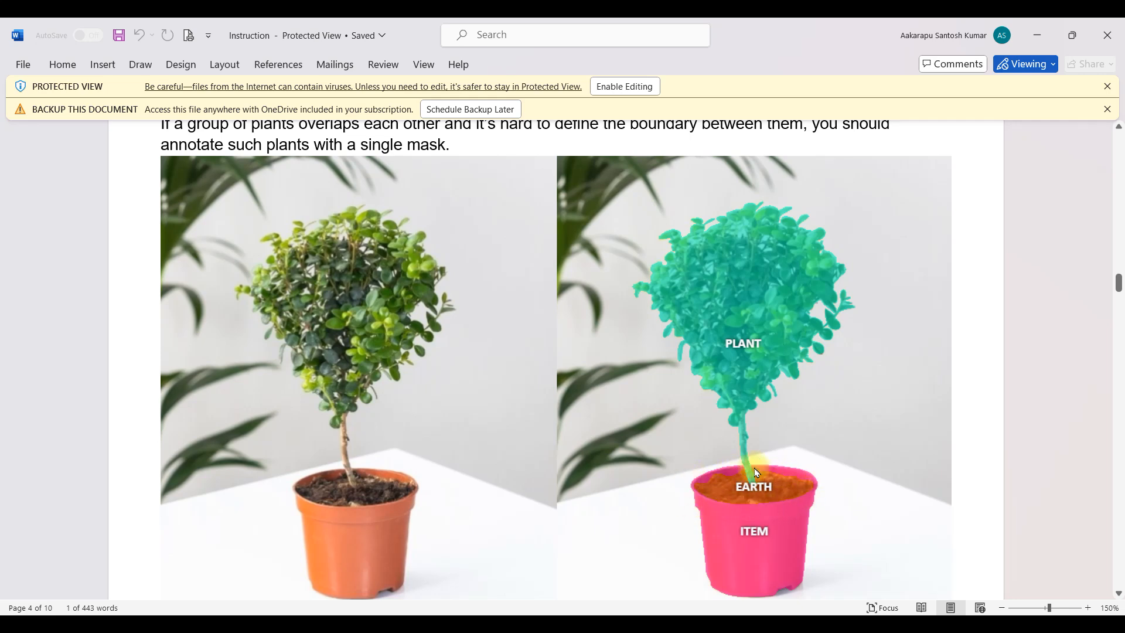
{"action": "scroll", "coordinate": [563, 489], "scroll_direction": "up", "scroll_amount": 2}
{"action": "scroll", "coordinate": [561, 487], "scroll_direction": "down", "scroll_amount": 2}
{"action": "scroll", "coordinate": [705, 552], "scroll_direction": "down", "scroll_amount": 5}
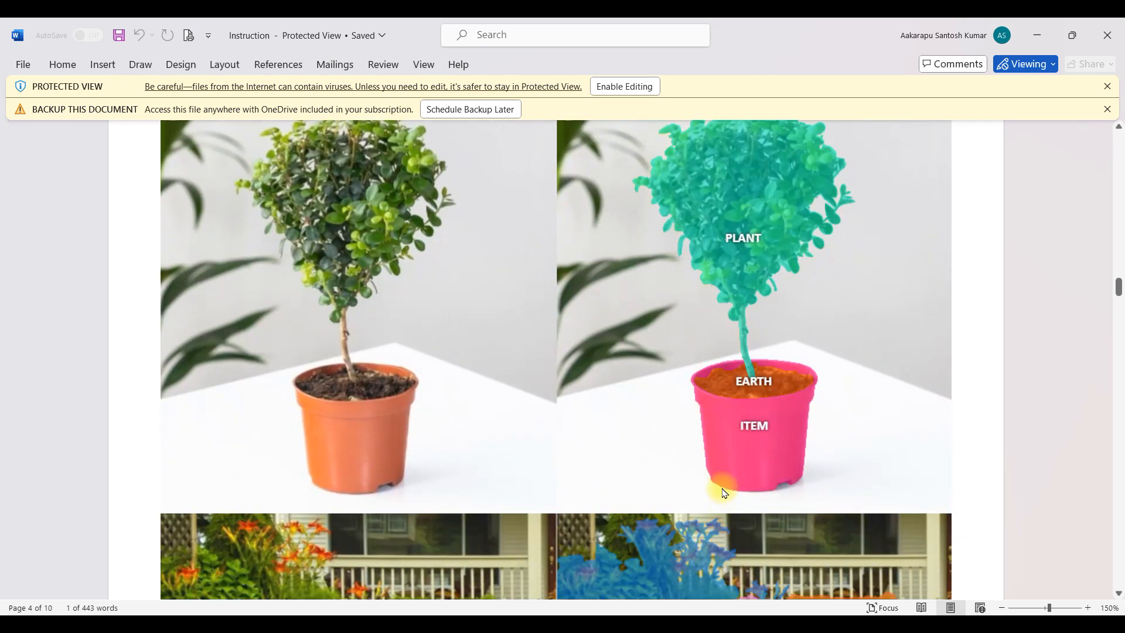
{"action": "scroll", "coordinate": [651, 259], "scroll_direction": "up", "scroll_amount": 1}
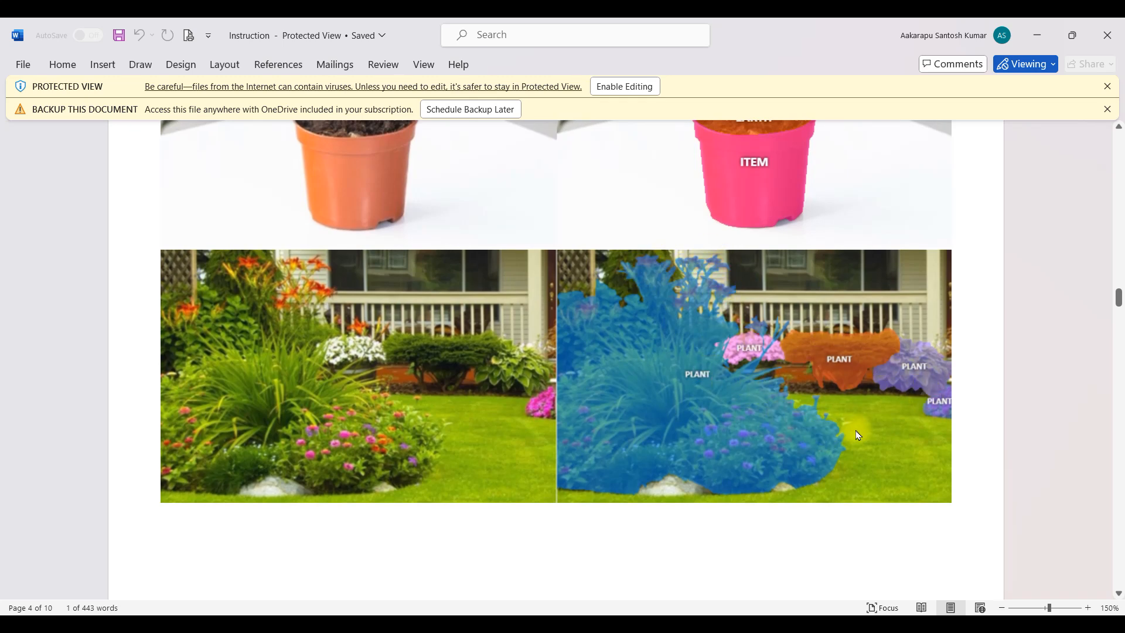
{"action": "scroll", "coordinate": [763, 419], "scroll_direction": "down", "scroll_amount": 10}
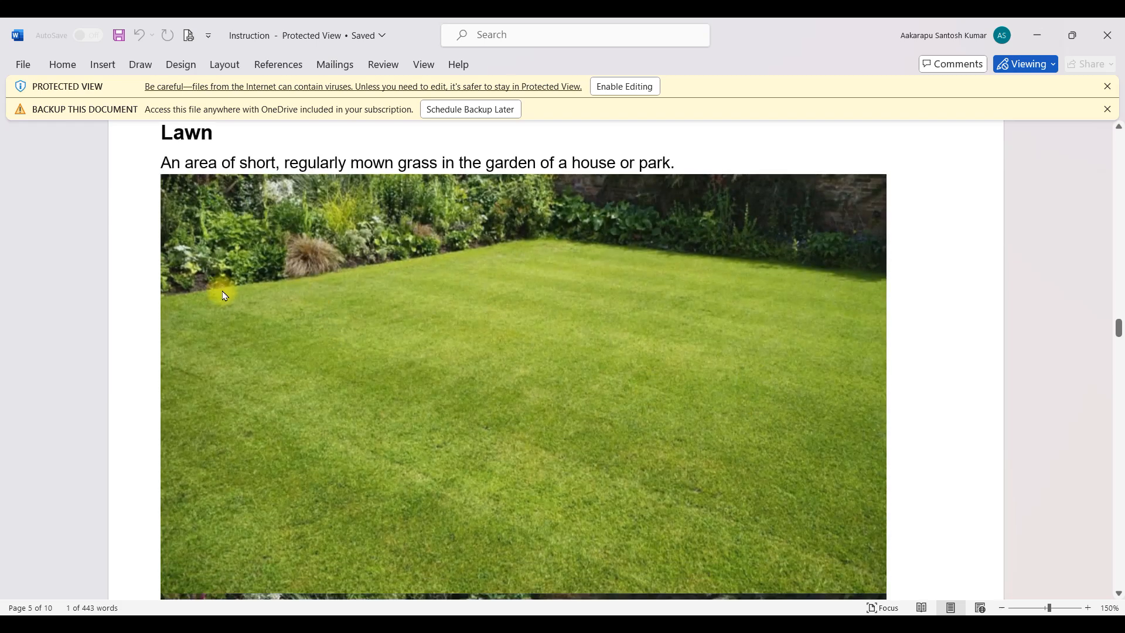
{"action": "scroll", "coordinate": [873, 437], "scroll_direction": "down", "scroll_amount": 3}
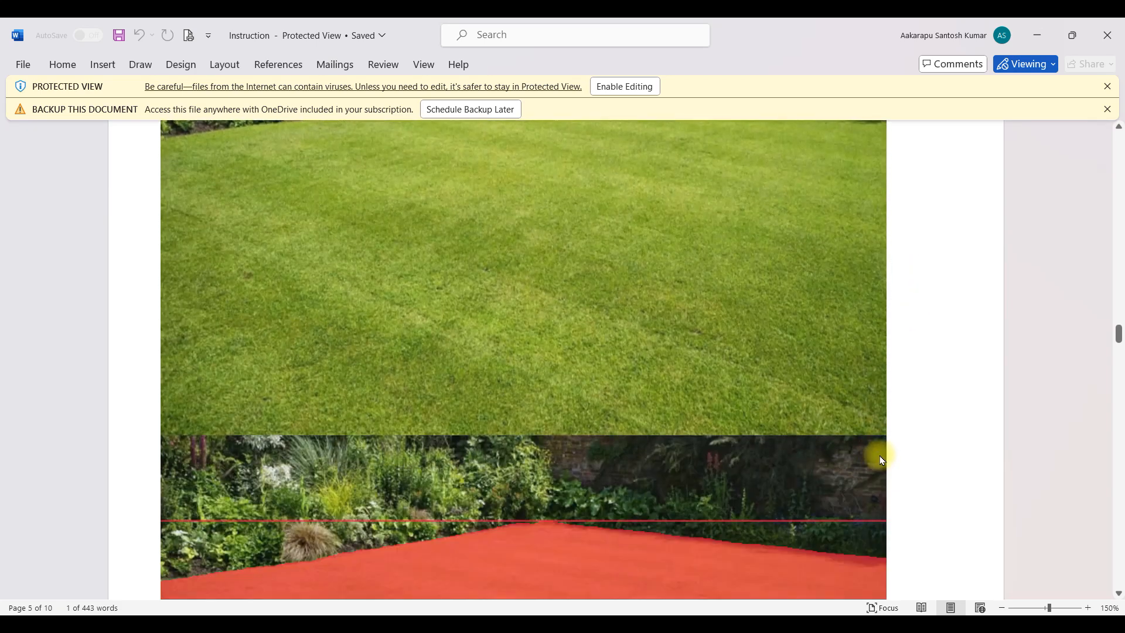
{"action": "scroll", "coordinate": [343, 430], "scroll_direction": "up", "scroll_amount": 2}
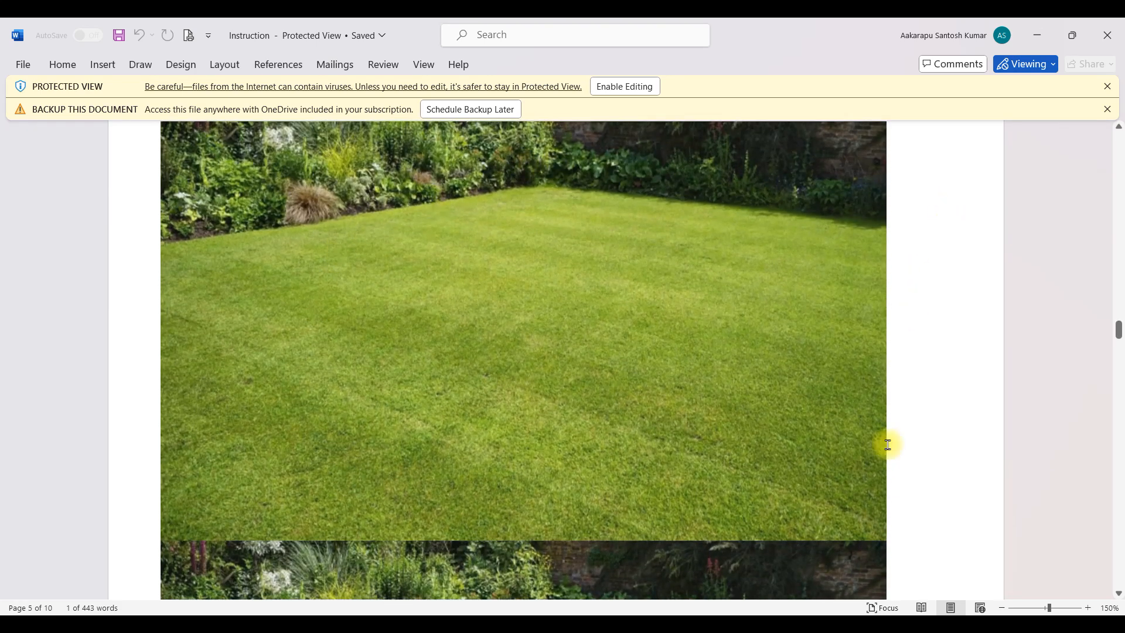
{"action": "scroll", "coordinate": [911, 369], "scroll_direction": "down", "scroll_amount": 2}
{"action": "scroll", "coordinate": [774, 440], "scroll_direction": "down", "scroll_amount": 3}
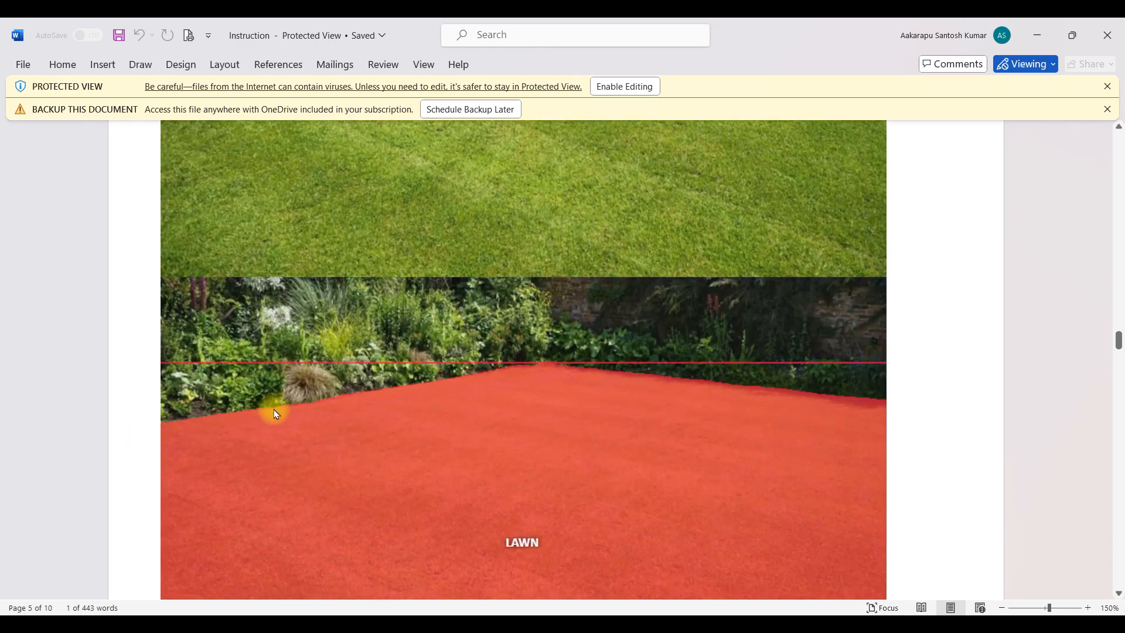
{"action": "scroll", "coordinate": [500, 318], "scroll_direction": "down", "scroll_amount": 11}
{"action": "scroll", "coordinate": [501, 319], "scroll_direction": "down", "scroll_amount": 1}
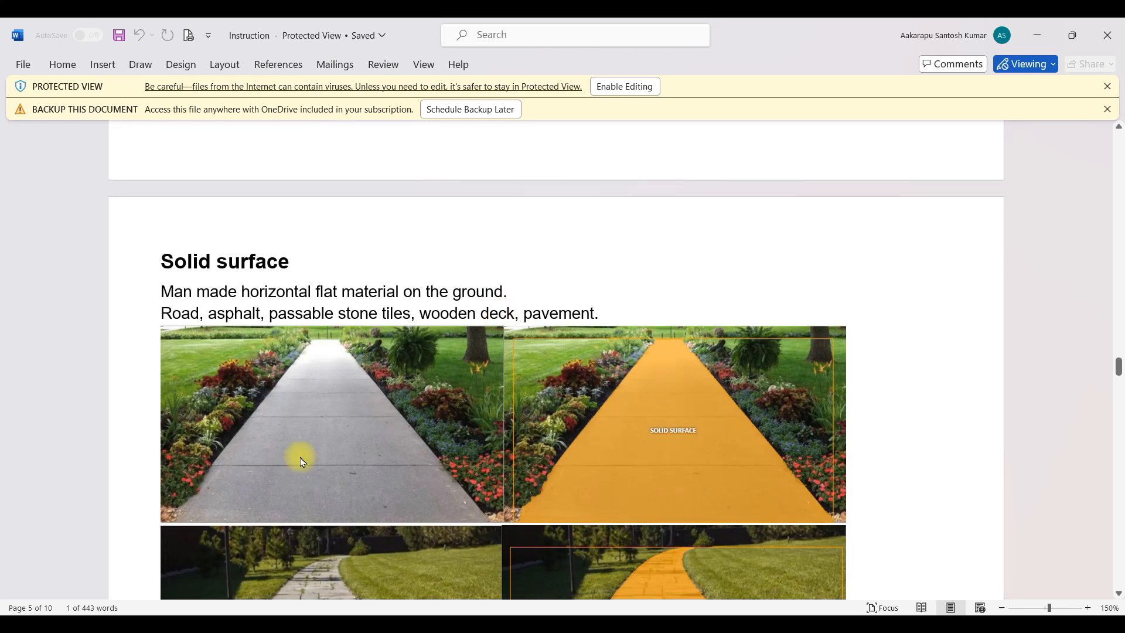
- Look over the Short barrier section's example images
{"action": "scroll", "coordinate": [321, 377], "scroll_direction": "down", "scroll_amount": 2}
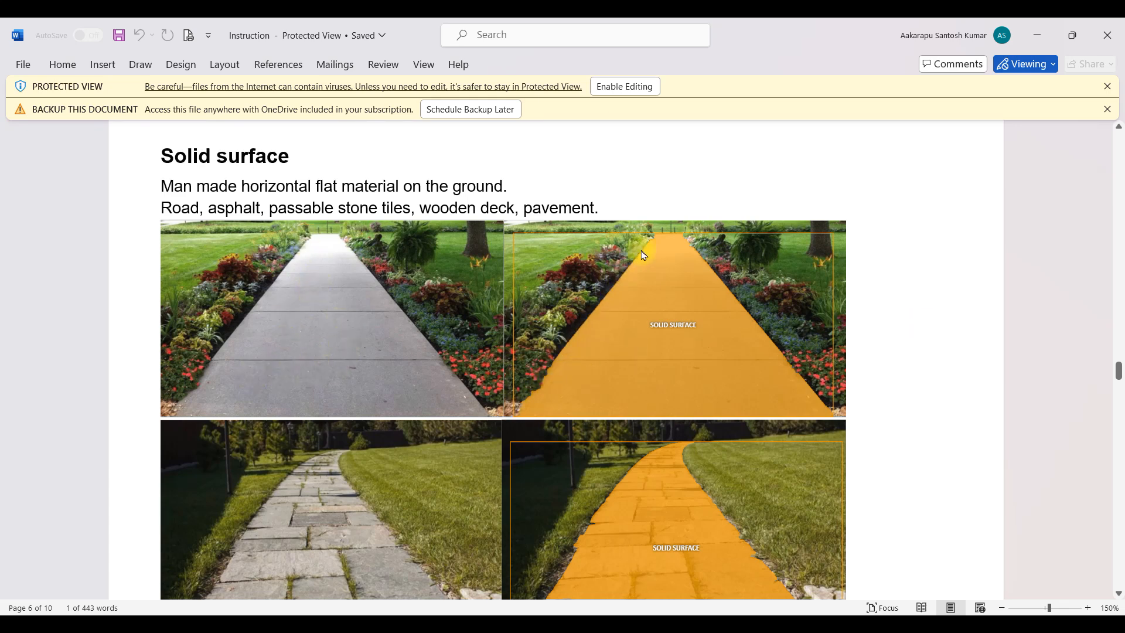
{"action": "scroll", "coordinate": [626, 295], "scroll_direction": "down", "scroll_amount": 3}
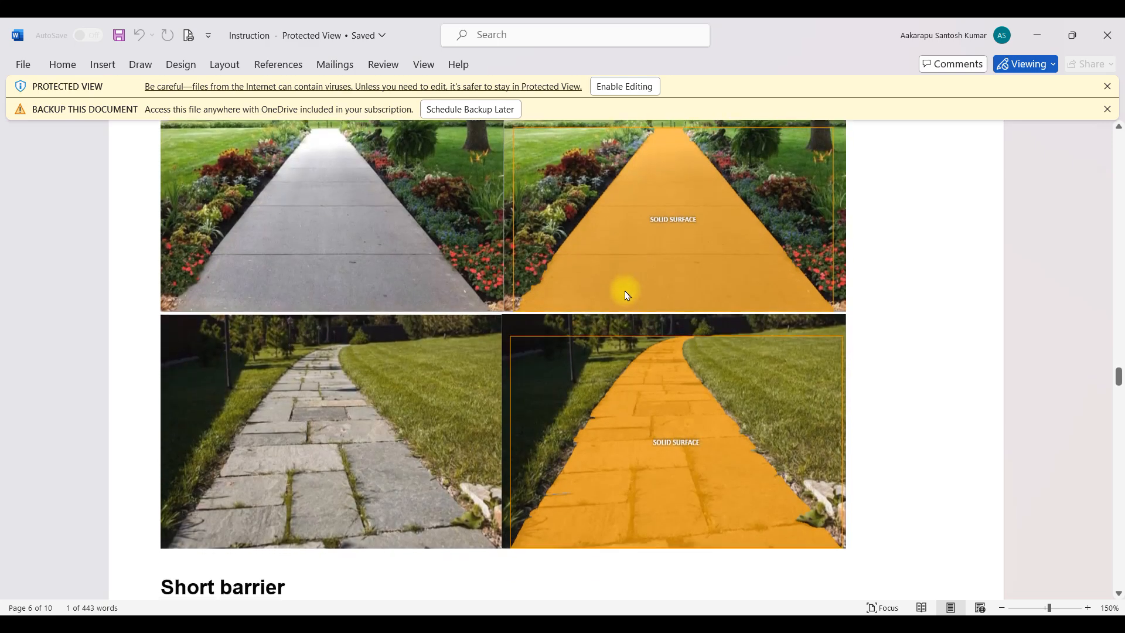
{"action": "scroll", "coordinate": [618, 351], "scroll_direction": "down", "scroll_amount": 6}
{"action": "scroll", "coordinate": [595, 371], "scroll_direction": "up", "scroll_amount": 3}
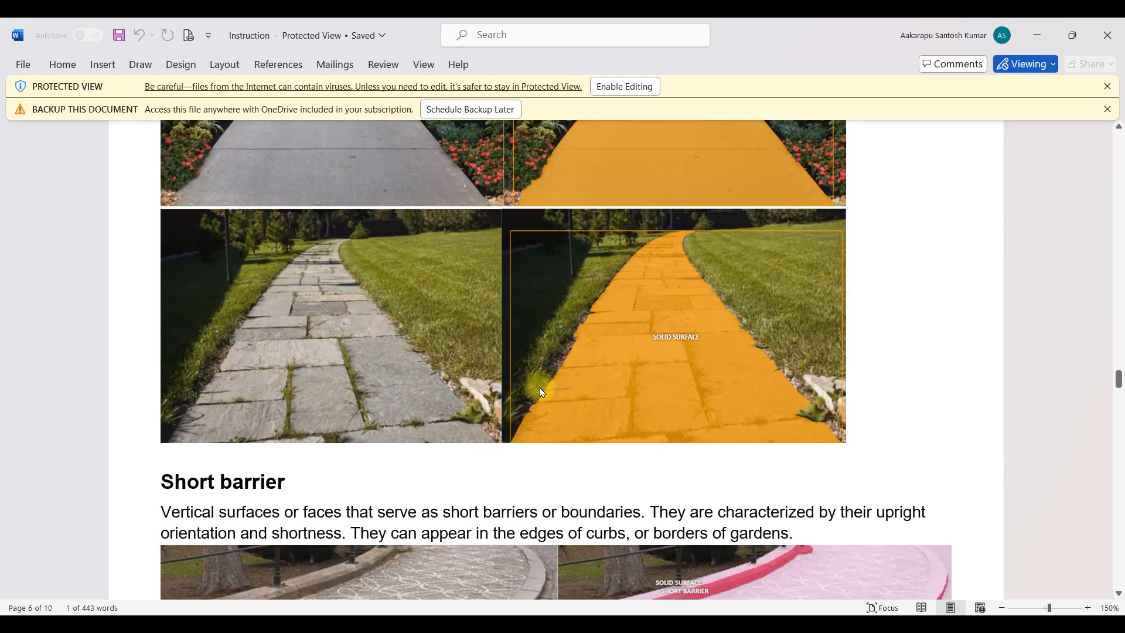
{"action": "scroll", "coordinate": [697, 410], "scroll_direction": "down", "scroll_amount": 3}
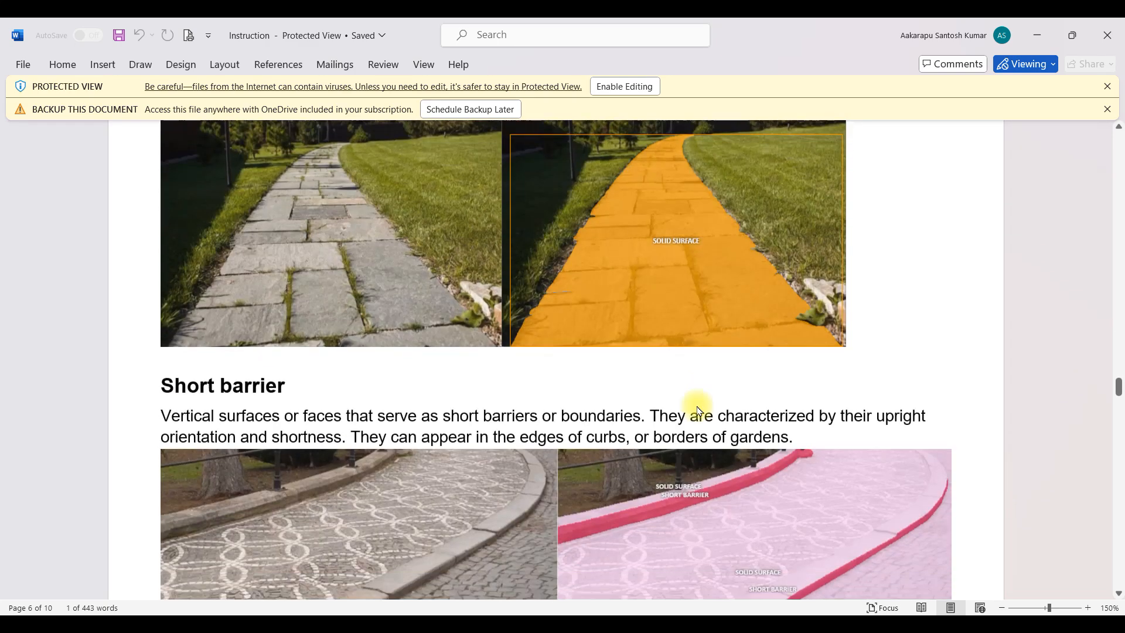
{"action": "scroll", "coordinate": [697, 410], "scroll_direction": "down", "scroll_amount": 7}
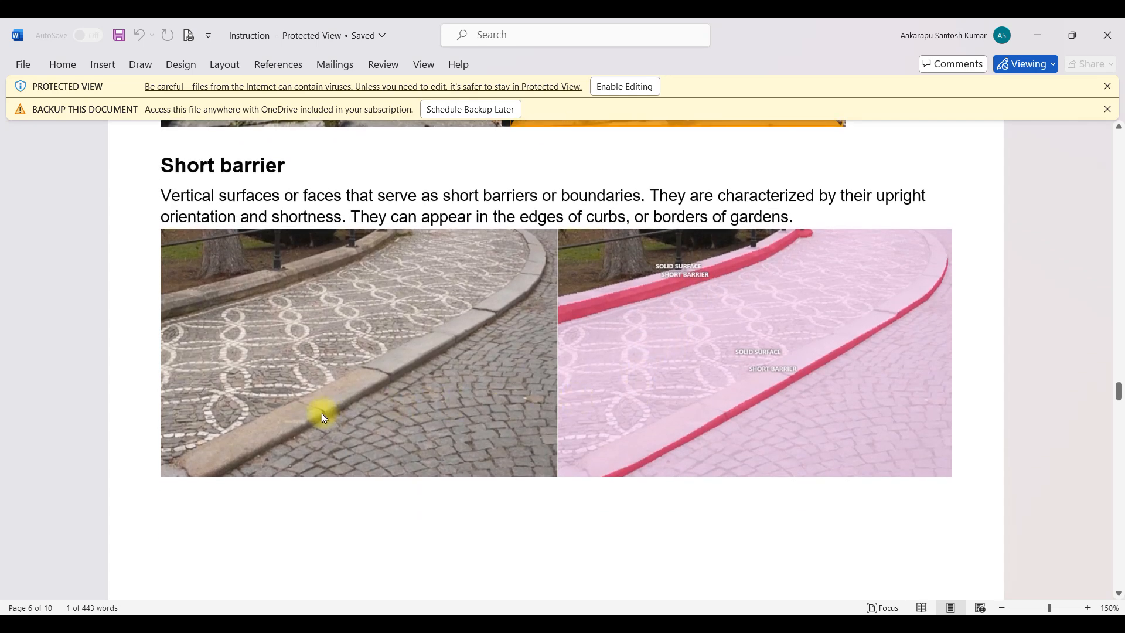
{"action": "scroll", "coordinate": [320, 416], "scroll_direction": "down", "scroll_amount": 3}
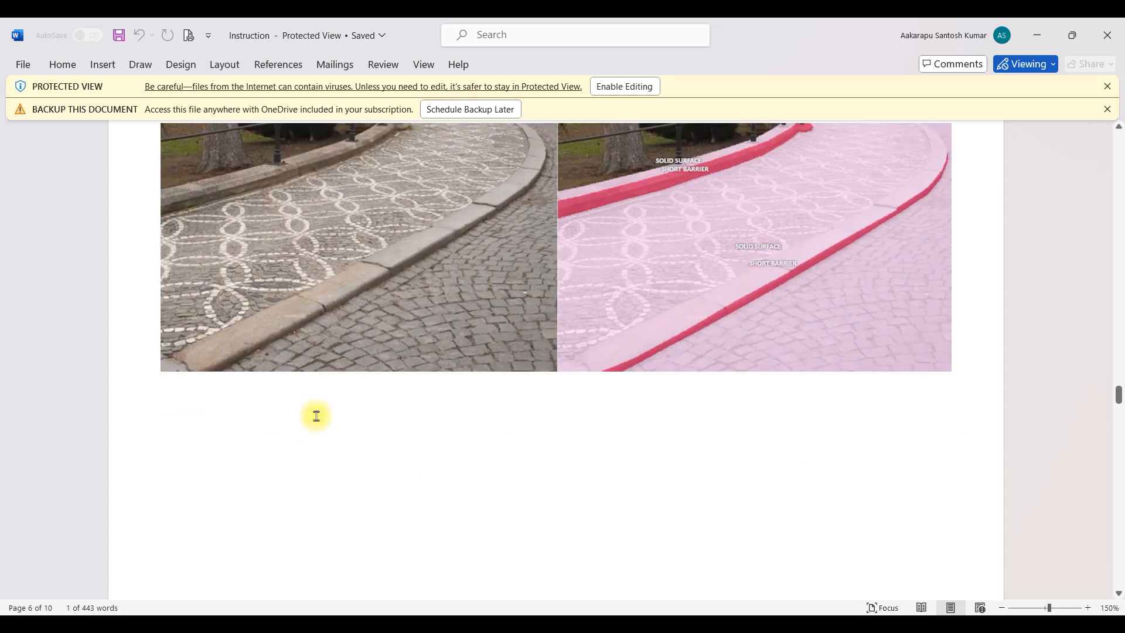
{"action": "scroll", "coordinate": [383, 357], "scroll_direction": "down", "scroll_amount": 12}
{"action": "scroll", "coordinate": [385, 361], "scroll_direction": "down", "scroll_amount": 3}
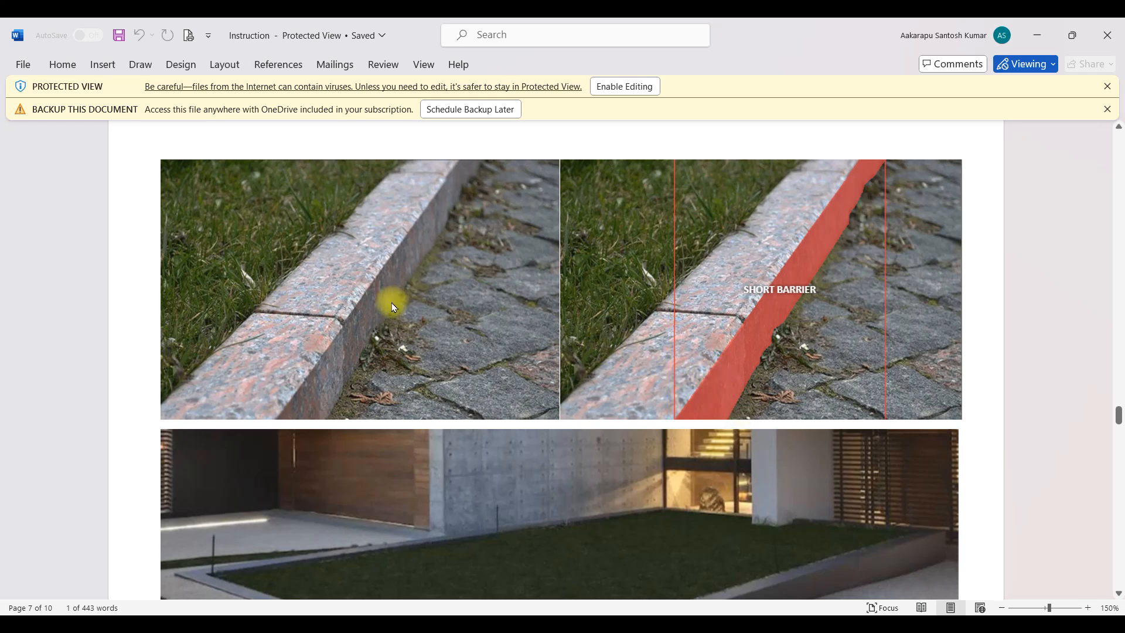
- Continue to the Item class on page 8, with furniture masked as ITEM
{"action": "scroll", "coordinate": [391, 302], "scroll_direction": "down", "scroll_amount": 6}
{"action": "scroll", "coordinate": [391, 302], "scroll_direction": "down", "scroll_amount": 3}
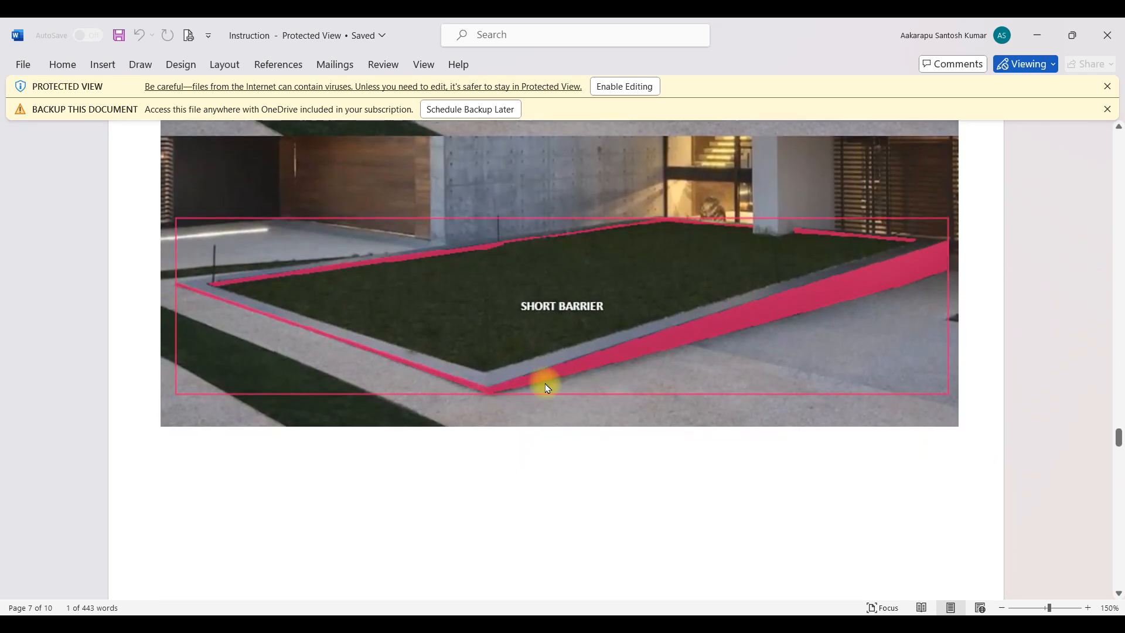
{"action": "scroll", "coordinate": [665, 303], "scroll_direction": "up", "scroll_amount": 5}
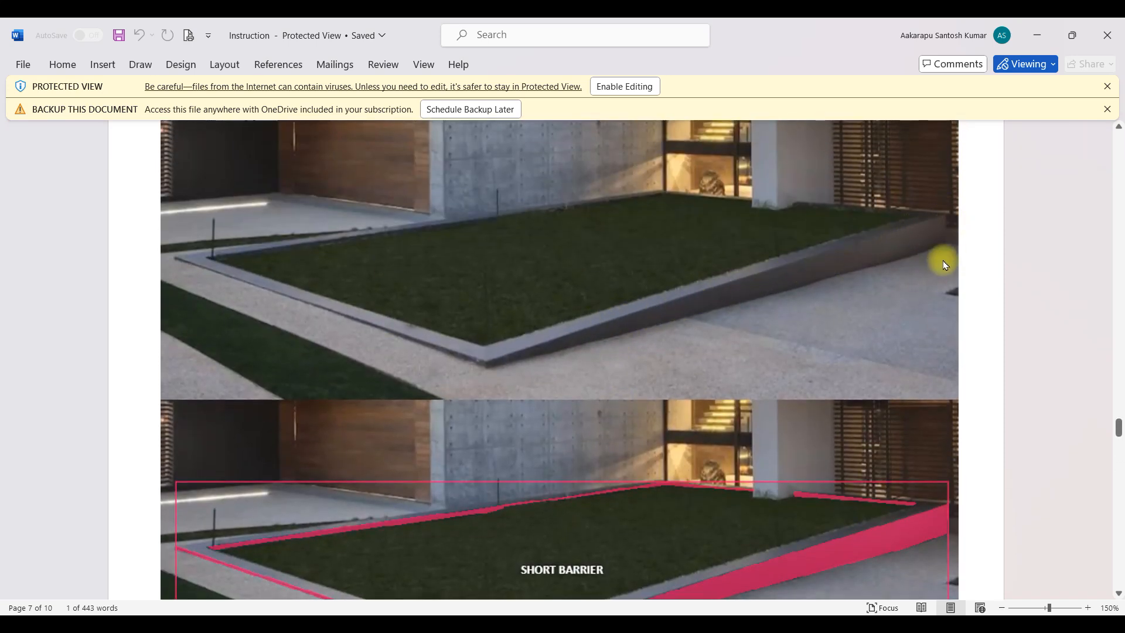
{"action": "scroll", "coordinate": [590, 394], "scroll_direction": "down", "scroll_amount": 2}
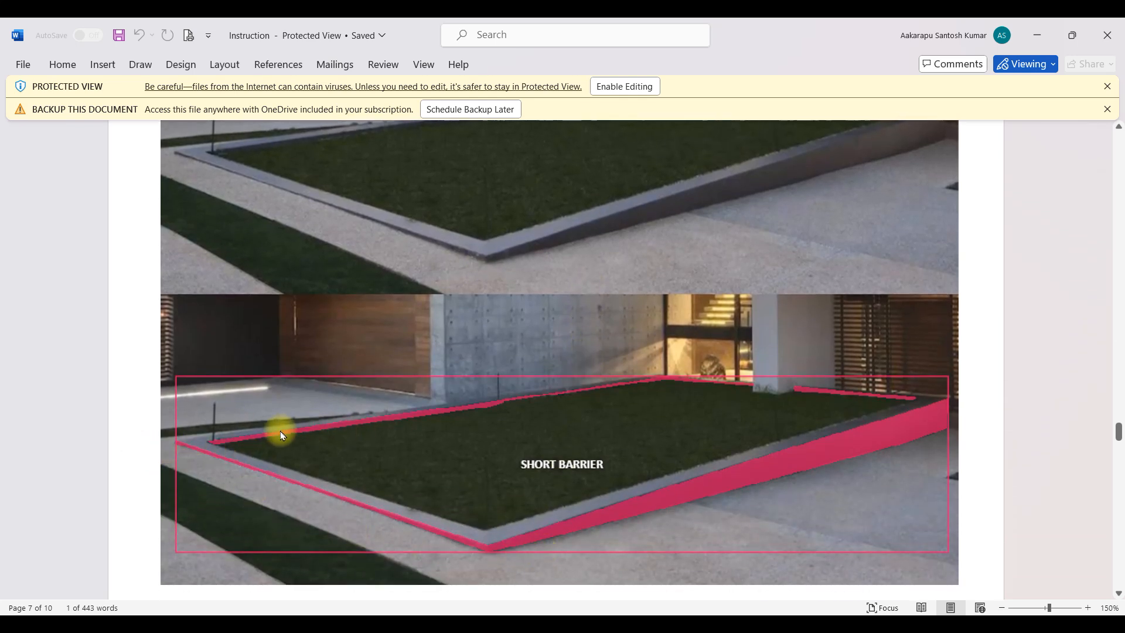
{"action": "scroll", "coordinate": [381, 259], "scroll_direction": "up", "scroll_amount": 1}
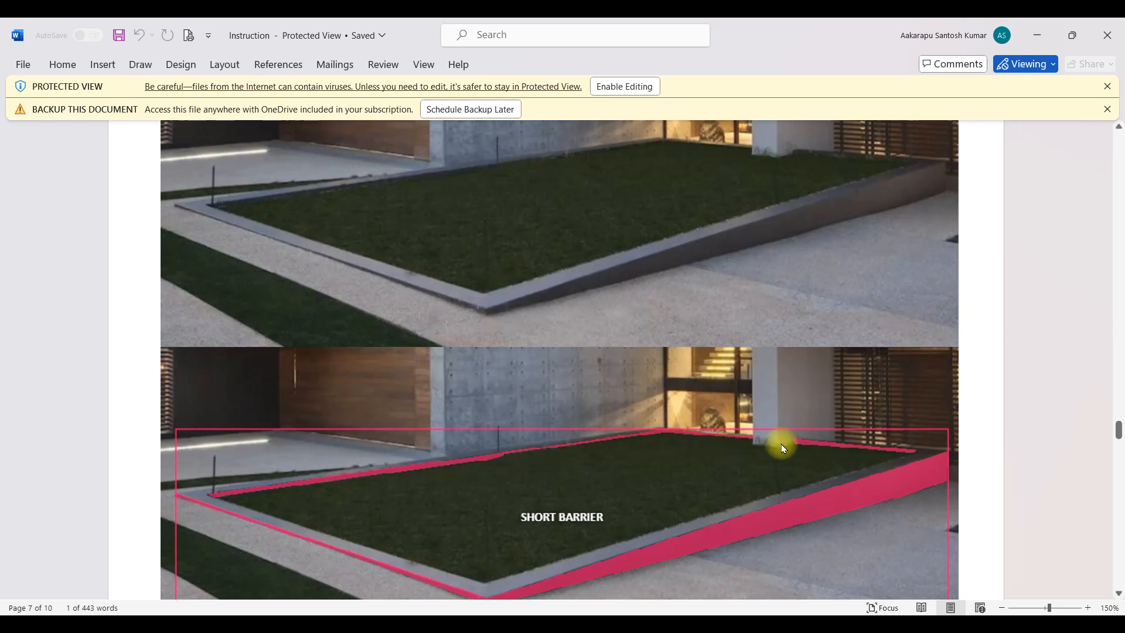
{"action": "scroll", "coordinate": [738, 442], "scroll_direction": "down", "scroll_amount": 12}
{"action": "scroll", "coordinate": [706, 410], "scroll_direction": "down", "scroll_amount": 3}
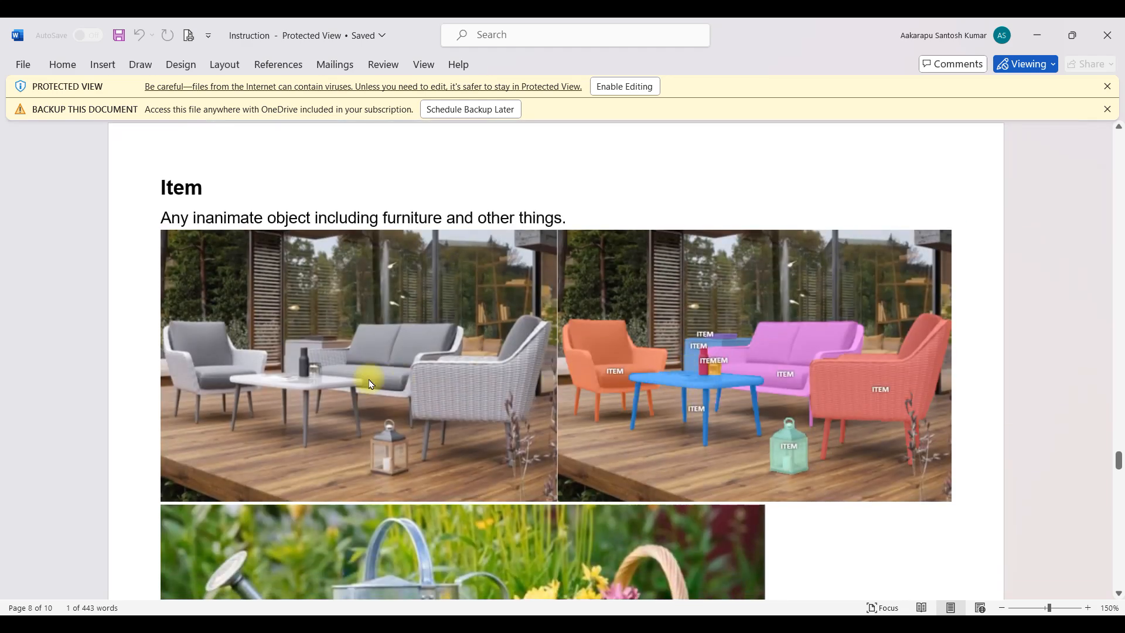
- Scroll past the Item examples to the SKY 1 (MANUAL) example with its pink sky mask
{"action": "scroll", "coordinate": [675, 302], "scroll_direction": "down", "scroll_amount": 2}
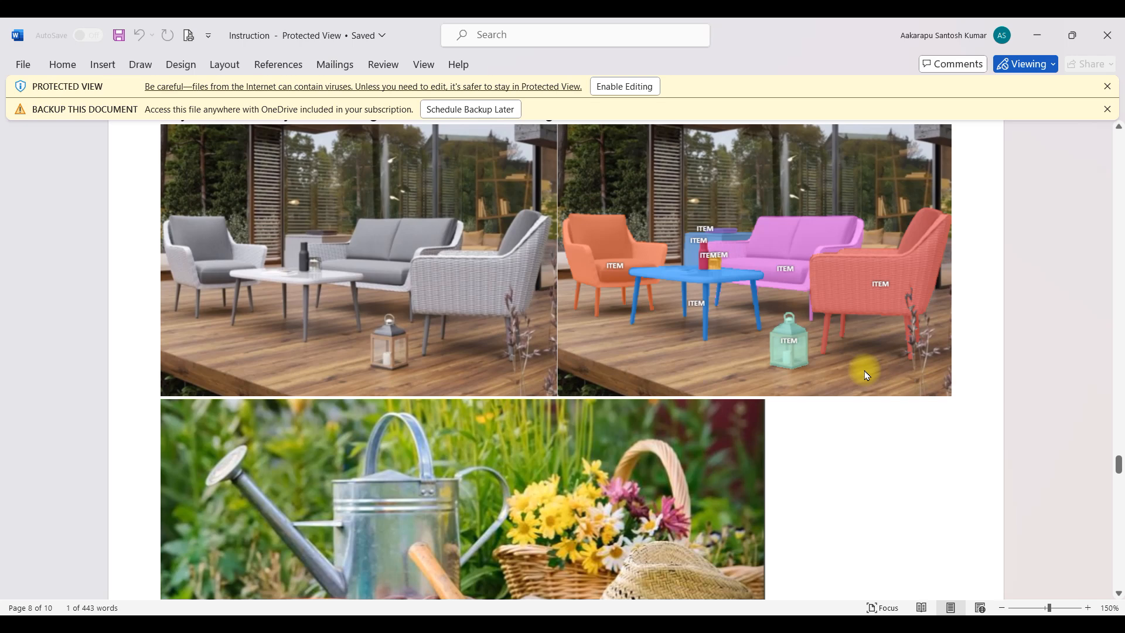
{"action": "scroll", "coordinate": [643, 319], "scroll_direction": "down", "scroll_amount": 5}
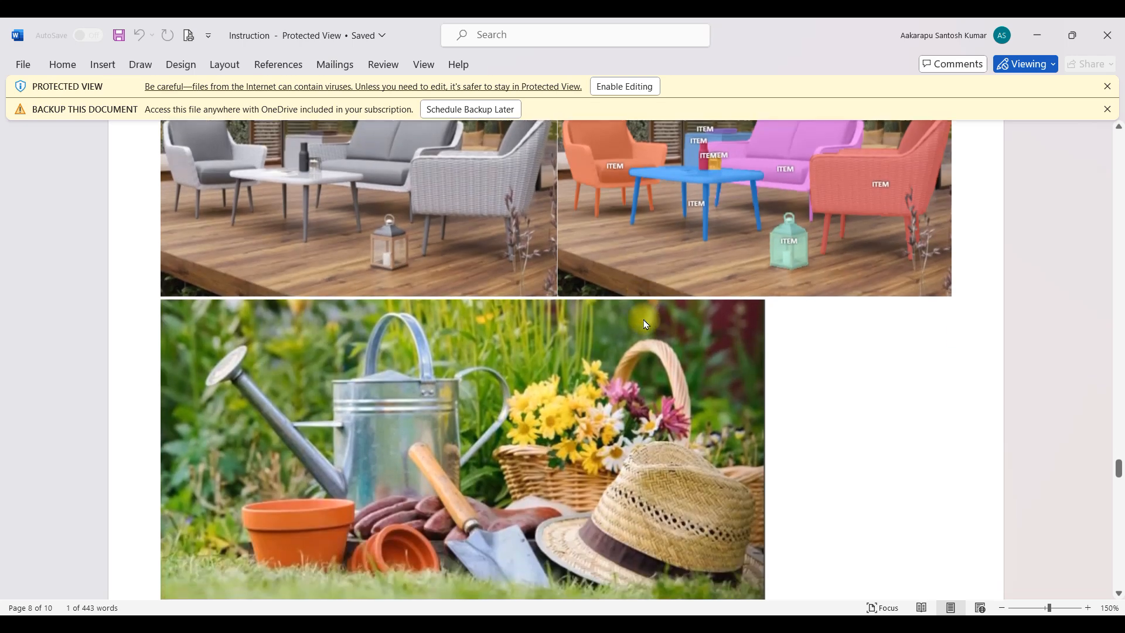
{"action": "scroll", "coordinate": [370, 351], "scroll_direction": "down", "scroll_amount": 6}
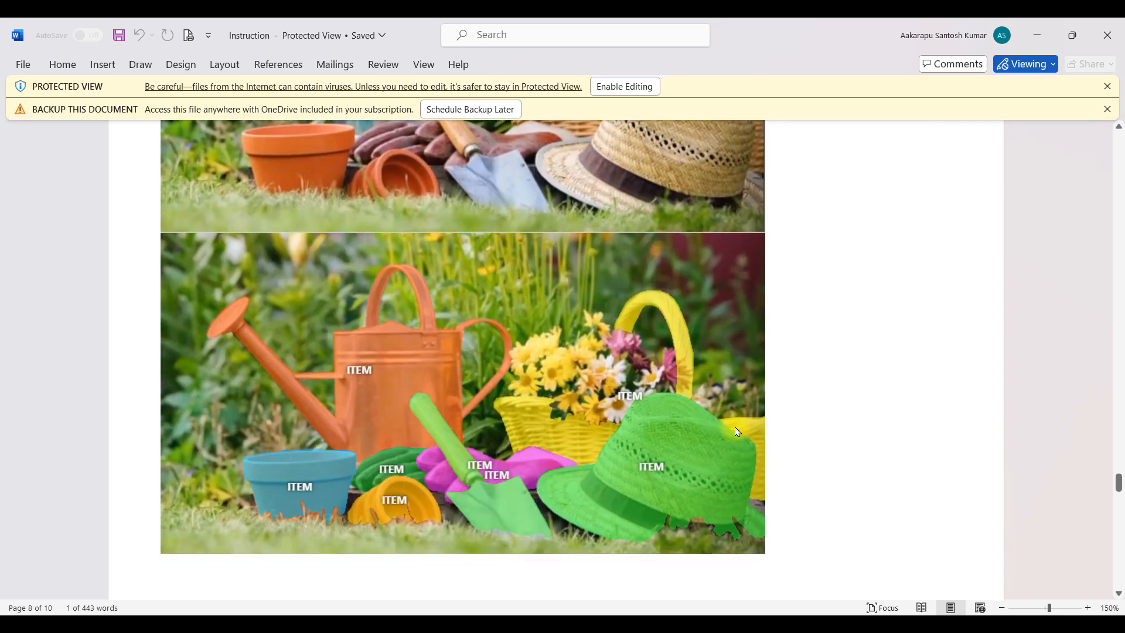
{"action": "scroll", "coordinate": [533, 363], "scroll_direction": "down", "scroll_amount": 5}
{"action": "scroll", "coordinate": [534, 364], "scroll_direction": "down", "scroll_amount": 15}
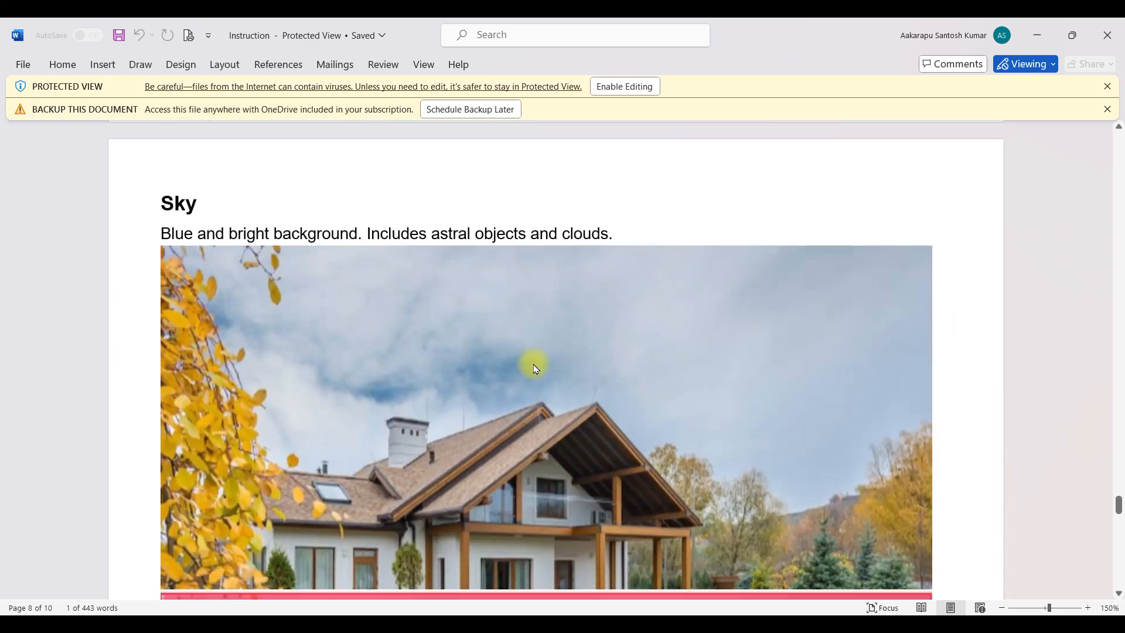
{"action": "scroll", "coordinate": [533, 363], "scroll_direction": "down", "scroll_amount": 15}
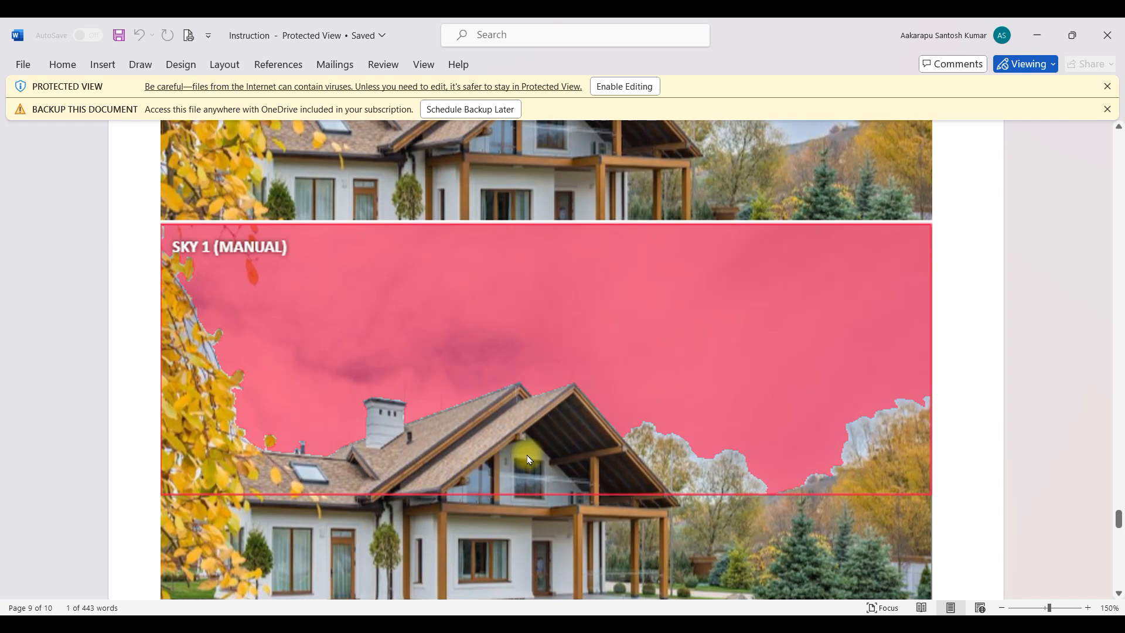
{"action": "scroll", "coordinate": [394, 428], "scroll_direction": "up", "scroll_amount": 1}
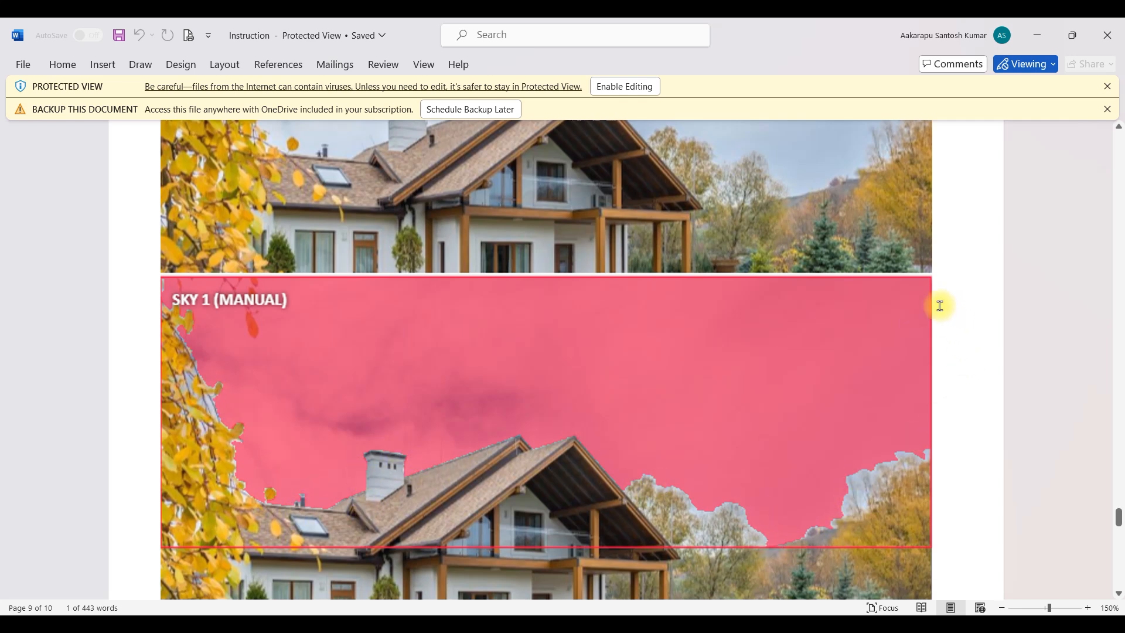
{"action": "scroll", "coordinate": [706, 376], "scroll_direction": "down", "scroll_amount": 3}
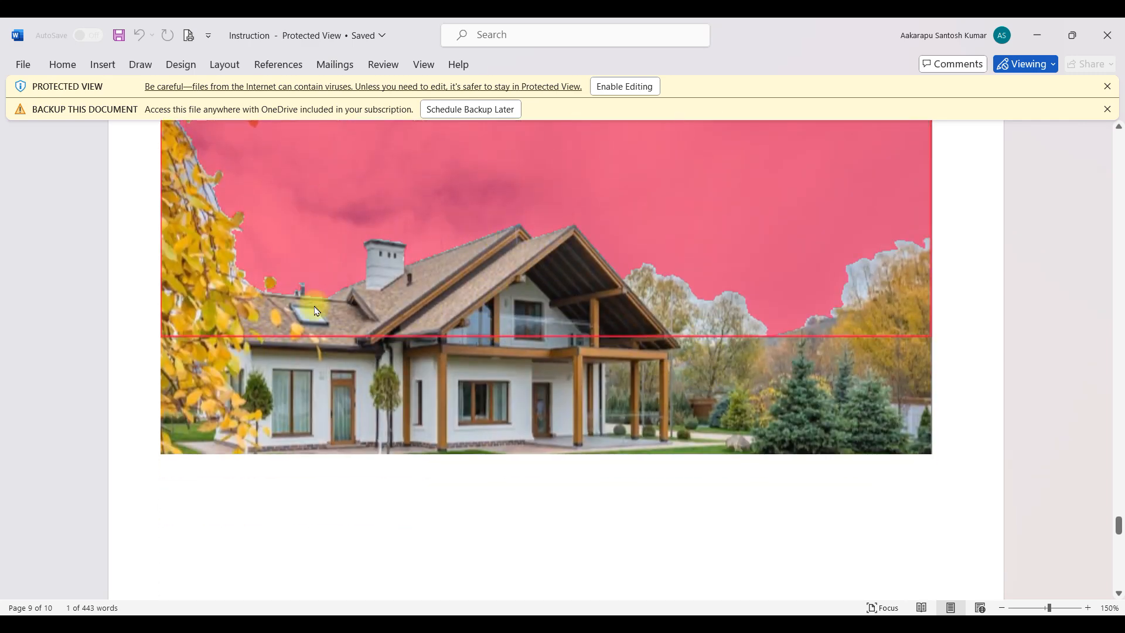
{"action": "scroll", "coordinate": [550, 410], "scroll_direction": "down", "scroll_amount": 1}
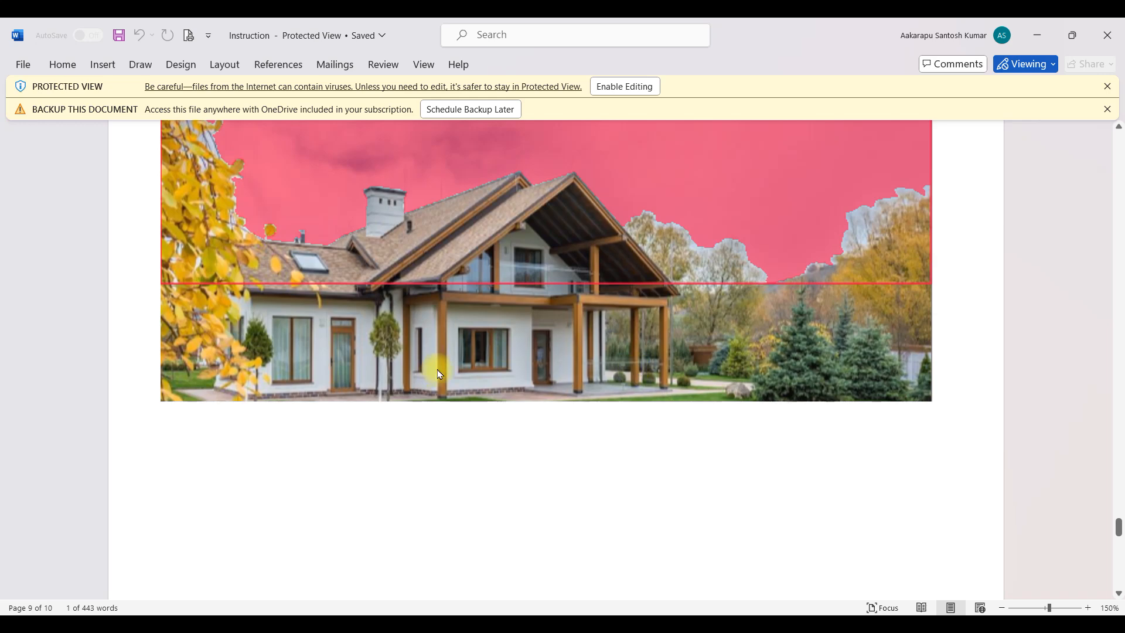
{"action": "scroll", "coordinate": [505, 328], "scroll_direction": "down", "scroll_amount": 2}
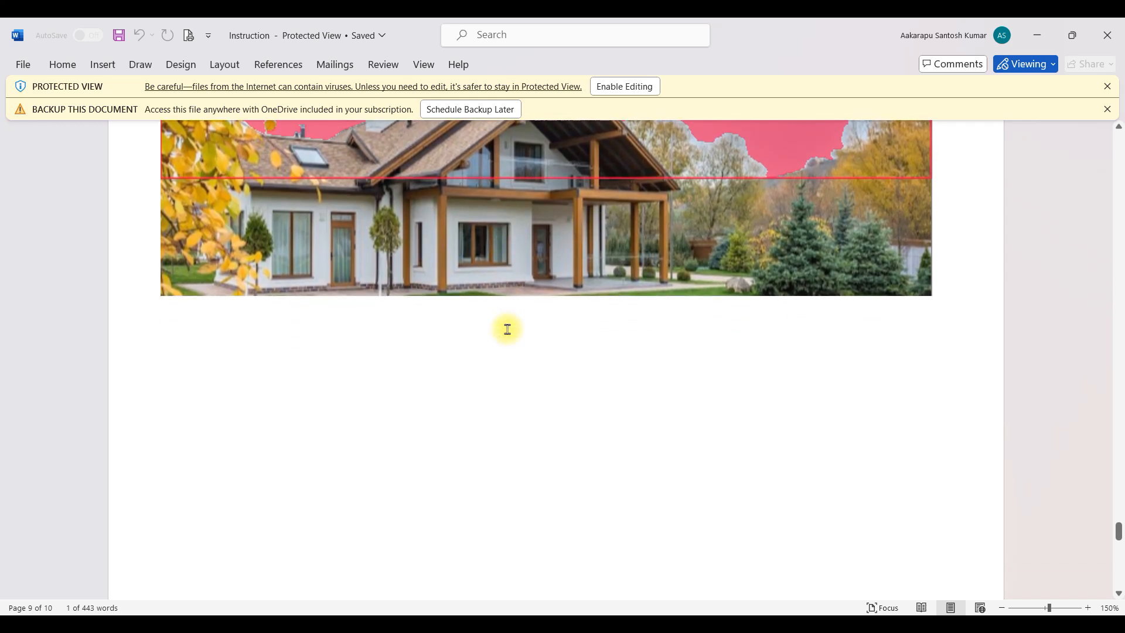
{"action": "scroll", "coordinate": [507, 329], "scroll_direction": "down", "scroll_amount": 8}
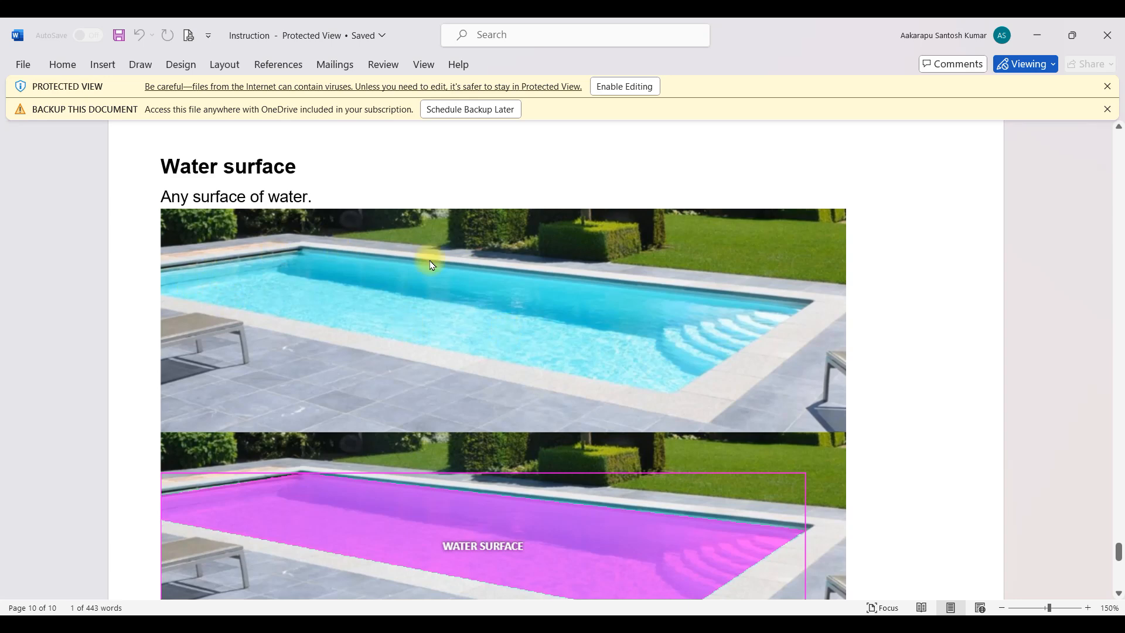
- Read through the final Earth and Undefined class descriptions
{"action": "scroll", "coordinate": [739, 353], "scroll_direction": "down", "scroll_amount": 3}
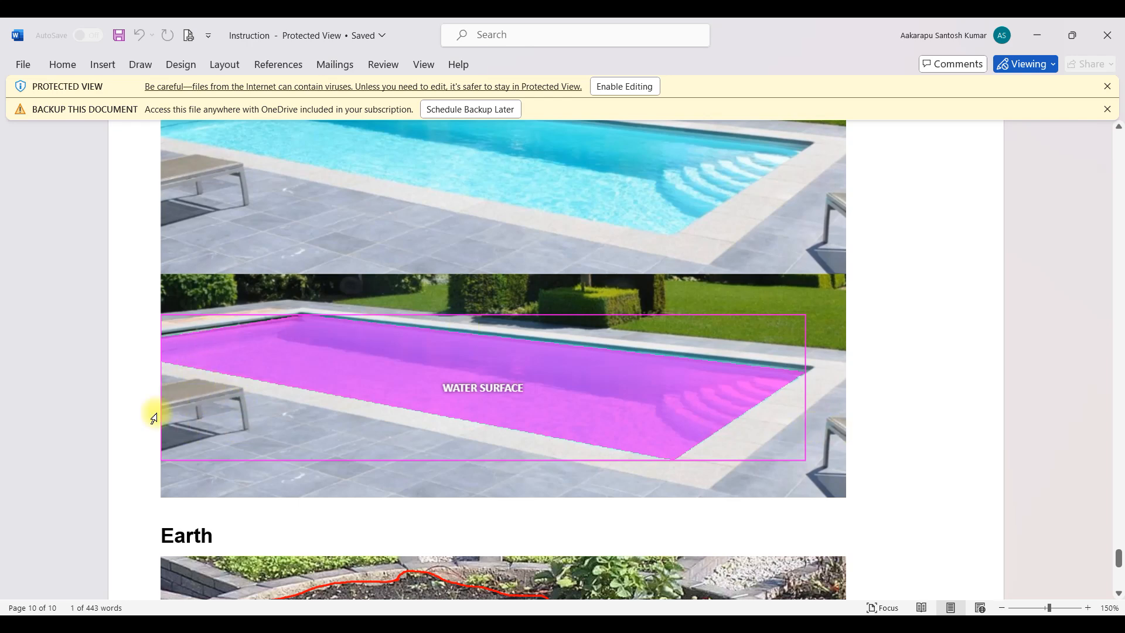
{"action": "scroll", "coordinate": [480, 349], "scroll_direction": "down", "scroll_amount": 3}
{"action": "scroll", "coordinate": [476, 351], "scroll_direction": "down", "scroll_amount": 1}
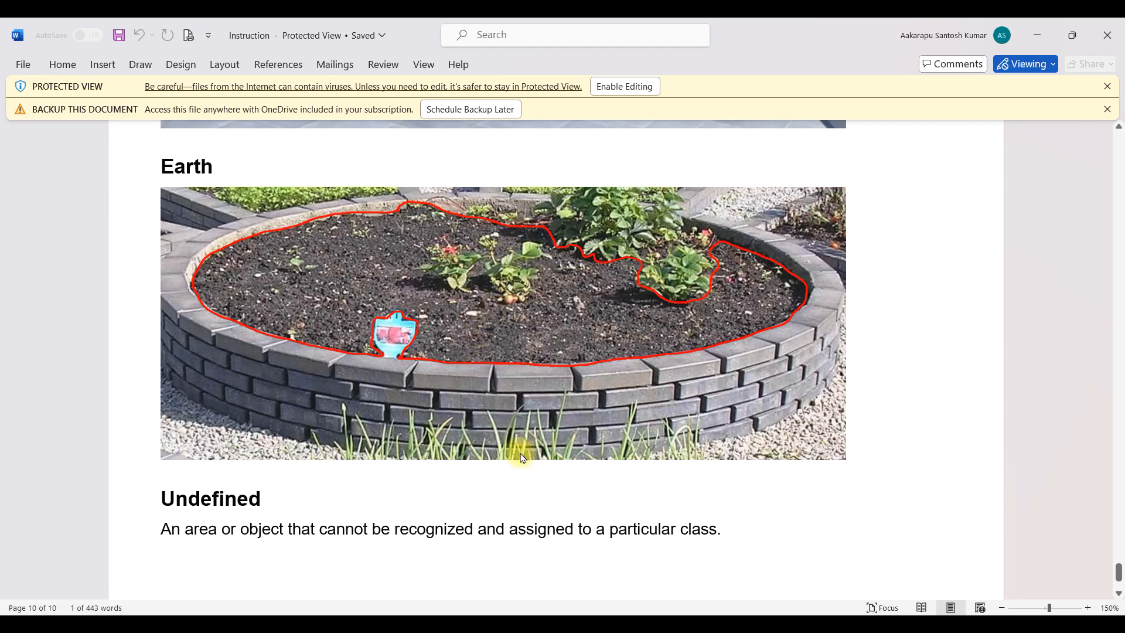
{"action": "scroll", "coordinate": [519, 450], "scroll_direction": "down", "scroll_amount": 3}
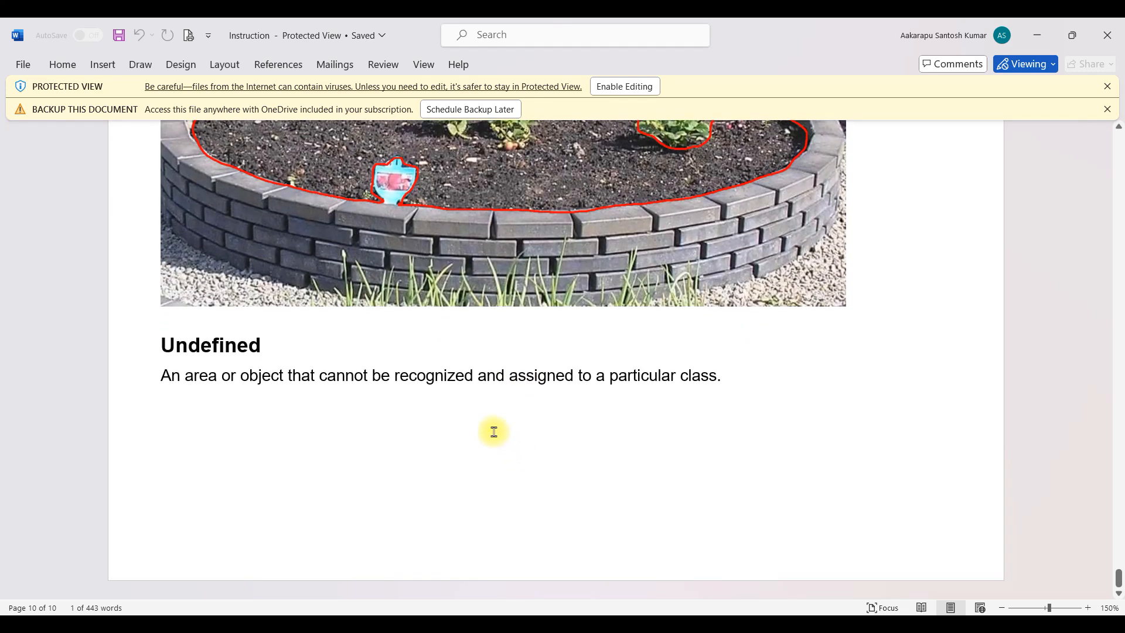
{"action": "scroll", "coordinate": [487, 429], "scroll_direction": "up", "scroll_amount": 2}
{"action": "scroll", "coordinate": [354, 364], "scroll_direction": "down", "scroll_amount": 2}
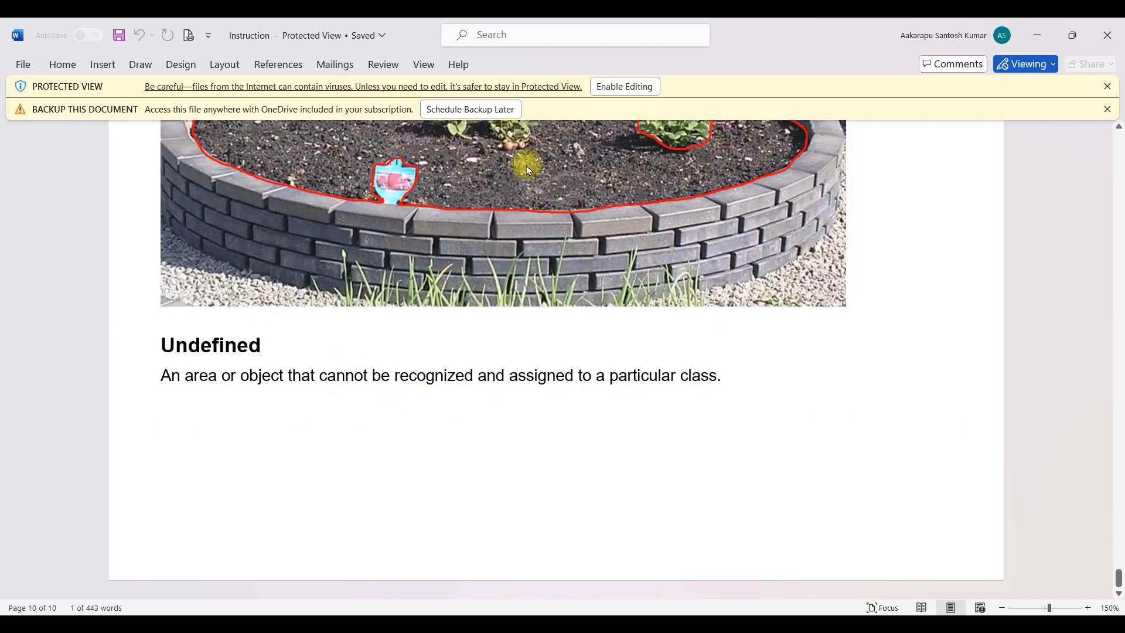
{"action": "scroll", "coordinate": [510, 203], "scroll_direction": "up", "scroll_amount": 1}
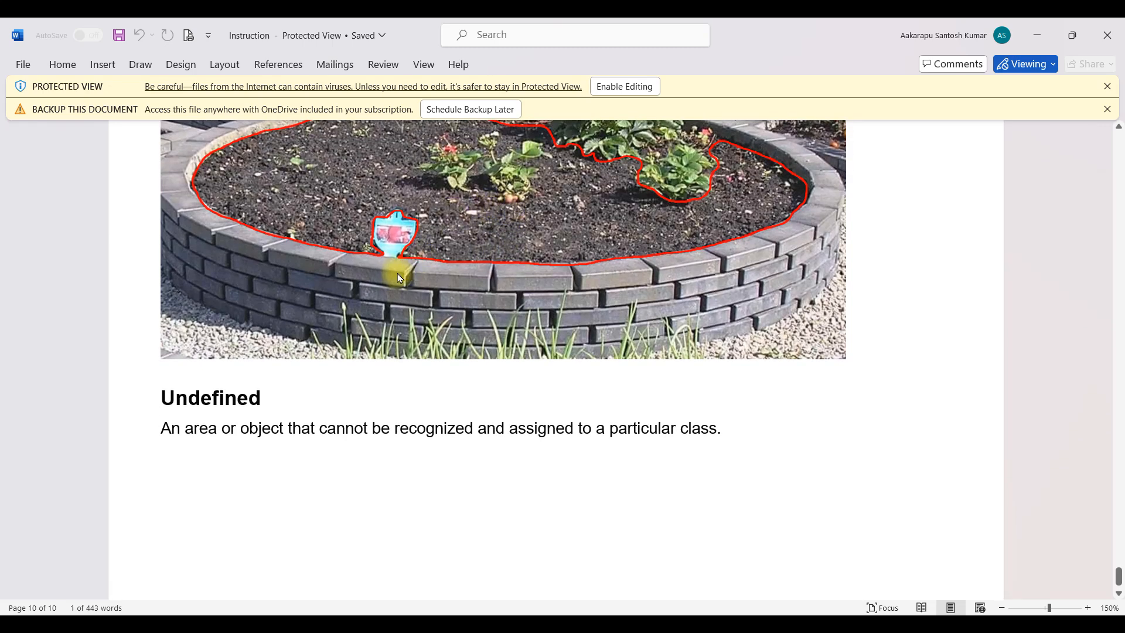
- Highlight the Undefined heading, then drag the scrollbar back to the opening steps list
{"action": "double_click", "coordinate": [209, 402]}
{"action": "double_click", "coordinate": [256, 402]}
{"action": "left_click", "coordinate": [338, 427]}
{"action": "scroll", "coordinate": [341, 390], "scroll_direction": "up", "scroll_amount": 3}
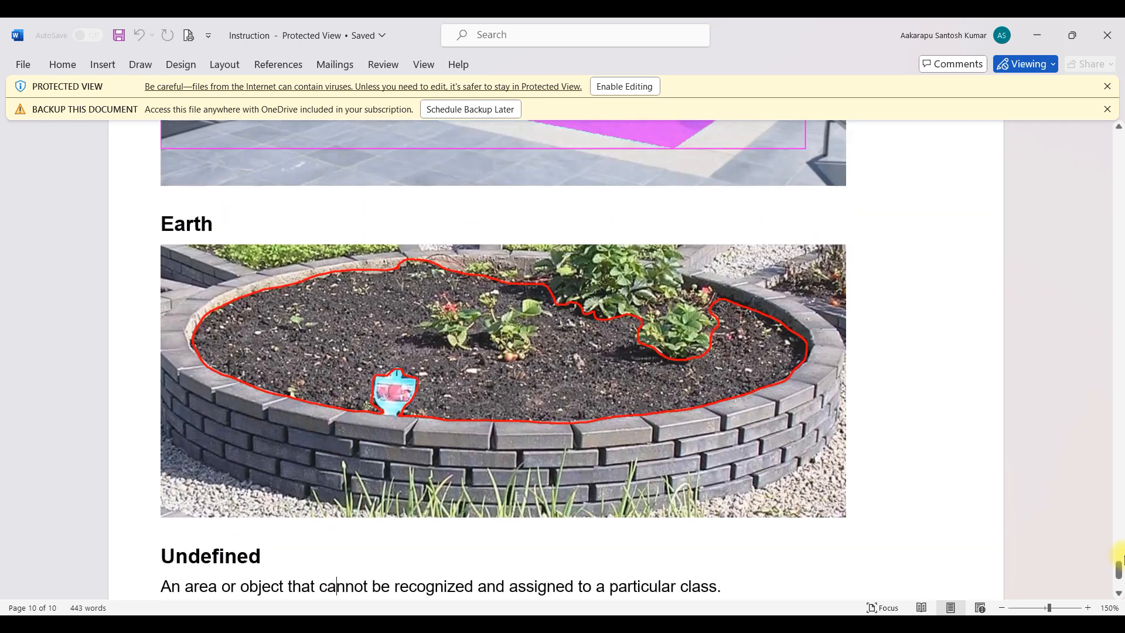
{"action": "left_click_drag", "start_coordinate": [1119, 571], "coordinate": [1107, 113]}
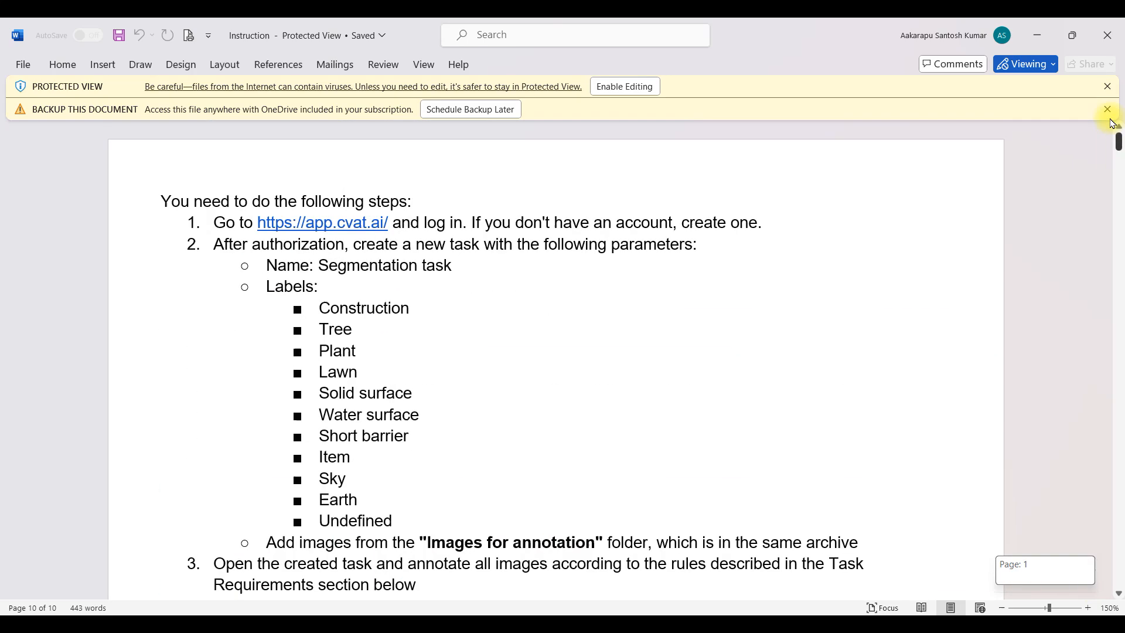
- Highlight the log-in step, the task labels and the Images for annotation folder, then switch to Gmail
{"action": "scroll", "coordinate": [609, 376], "scroll_direction": "down", "scroll_amount": 3, "text": "ctrl"}
{"action": "scroll", "coordinate": [609, 377], "scroll_direction": "down", "scroll_amount": 4, "text": "ctrl"}
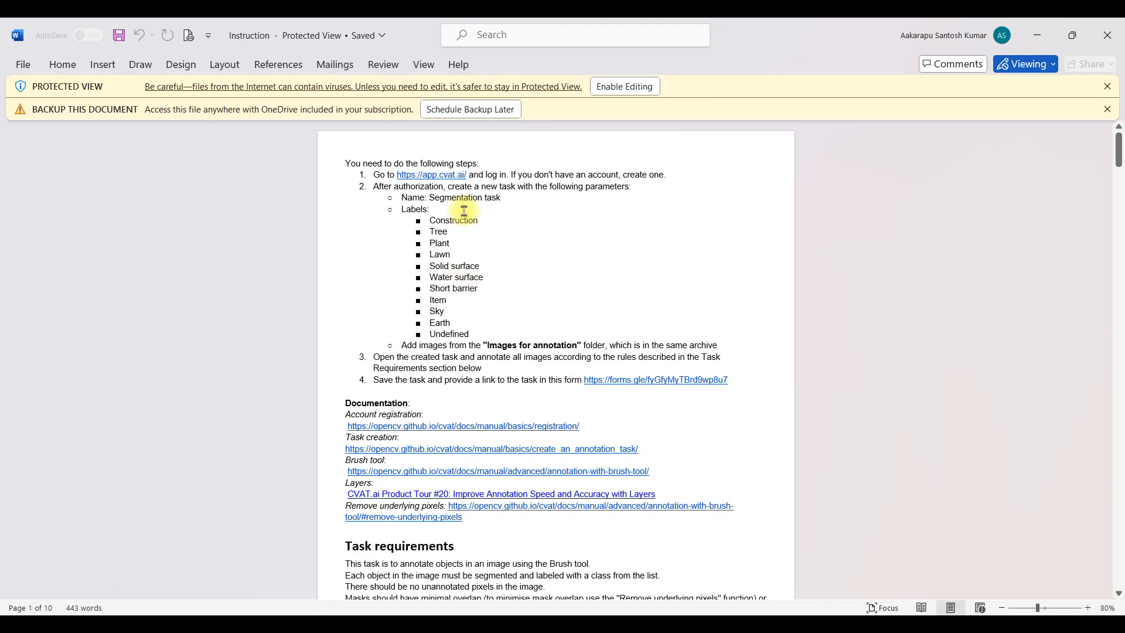
{"action": "left_click_drag", "start_coordinate": [486, 174], "coordinate": [571, 176]}
{"action": "left_click_drag", "start_coordinate": [419, 189], "coordinate": [433, 221]}
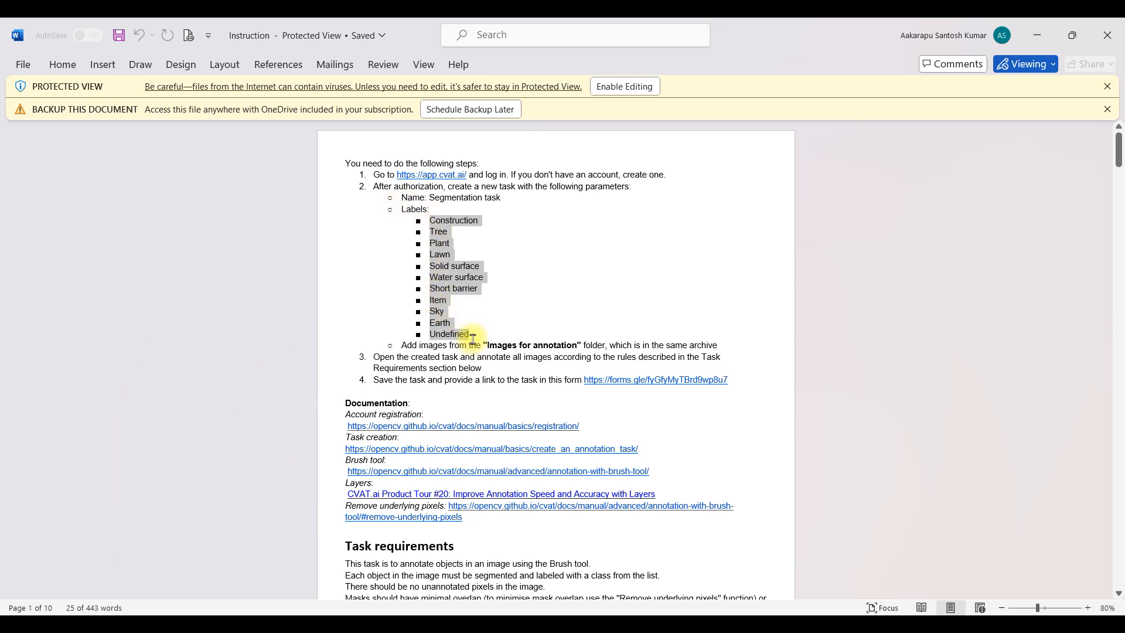
{"action": "left_click_drag", "start_coordinate": [488, 345], "coordinate": [577, 345]}
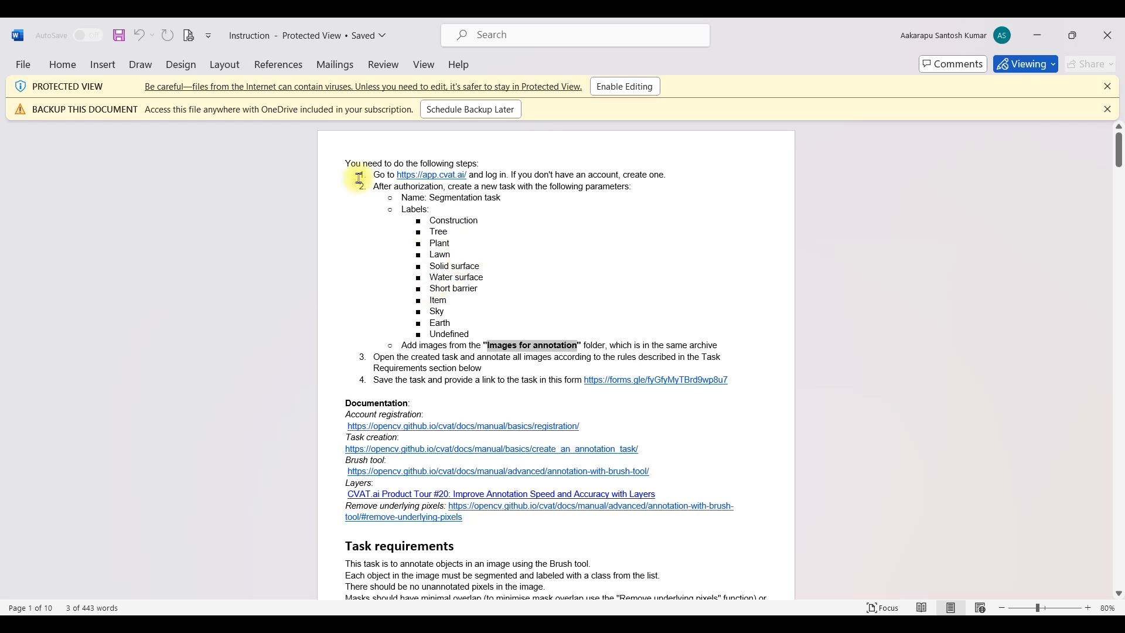
{"action": "scroll", "coordinate": [422, 463], "scroll_direction": "down", "scroll_amount": 2}
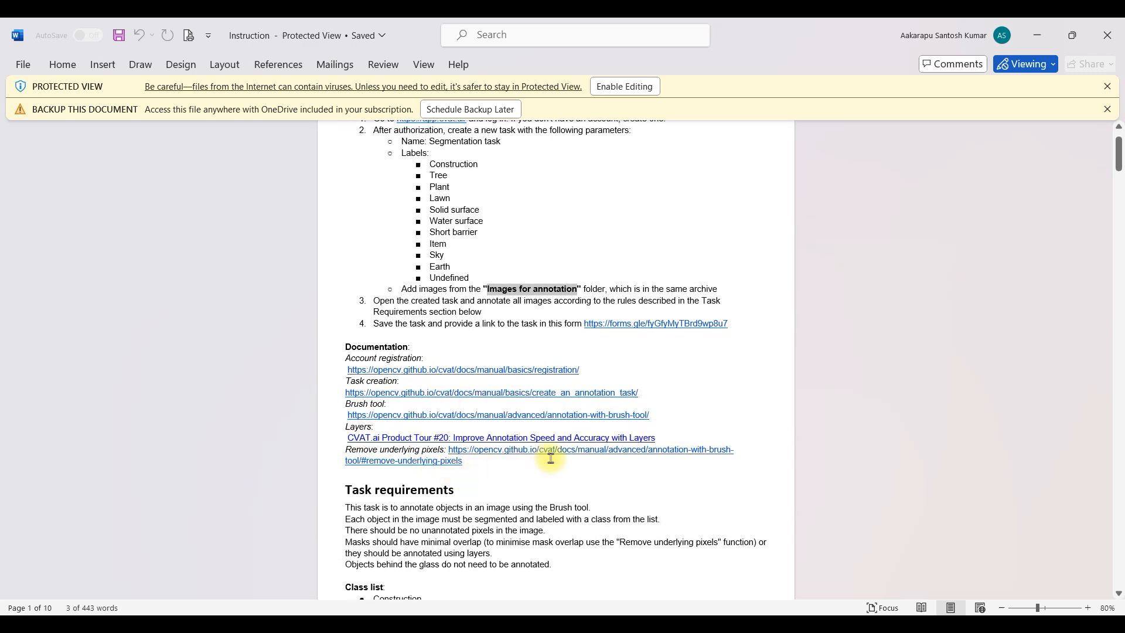
{"action": "key", "text": "alt+Tab"}
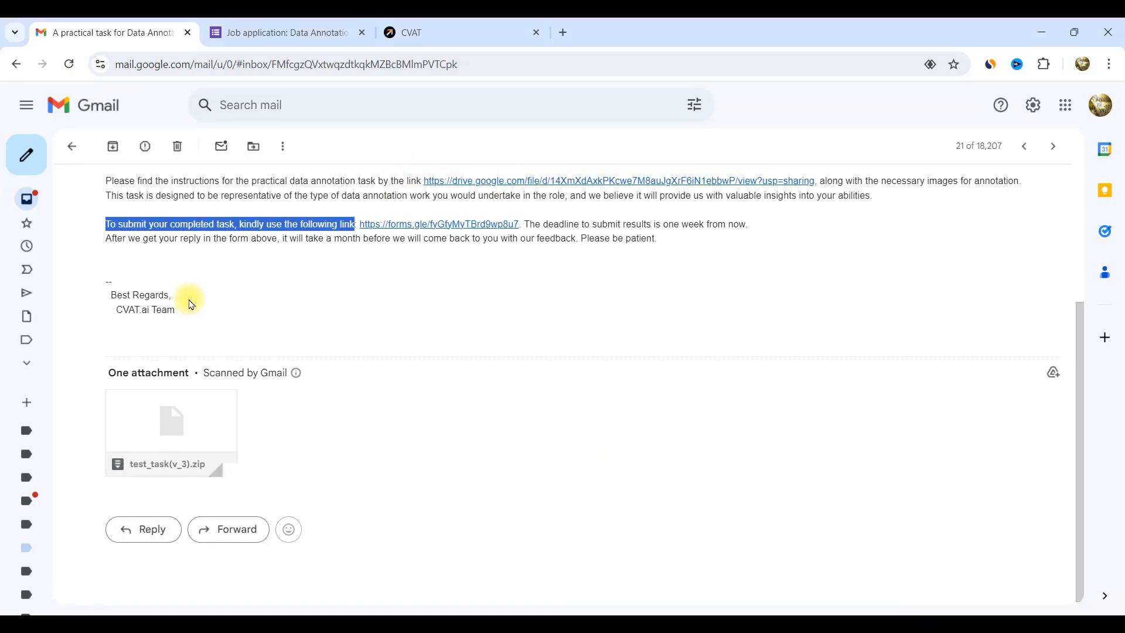
{"action": "scroll", "coordinate": [189, 302], "scroll_direction": "up", "scroll_amount": 4}
{"action": "left_click", "coordinate": [319, 373]}
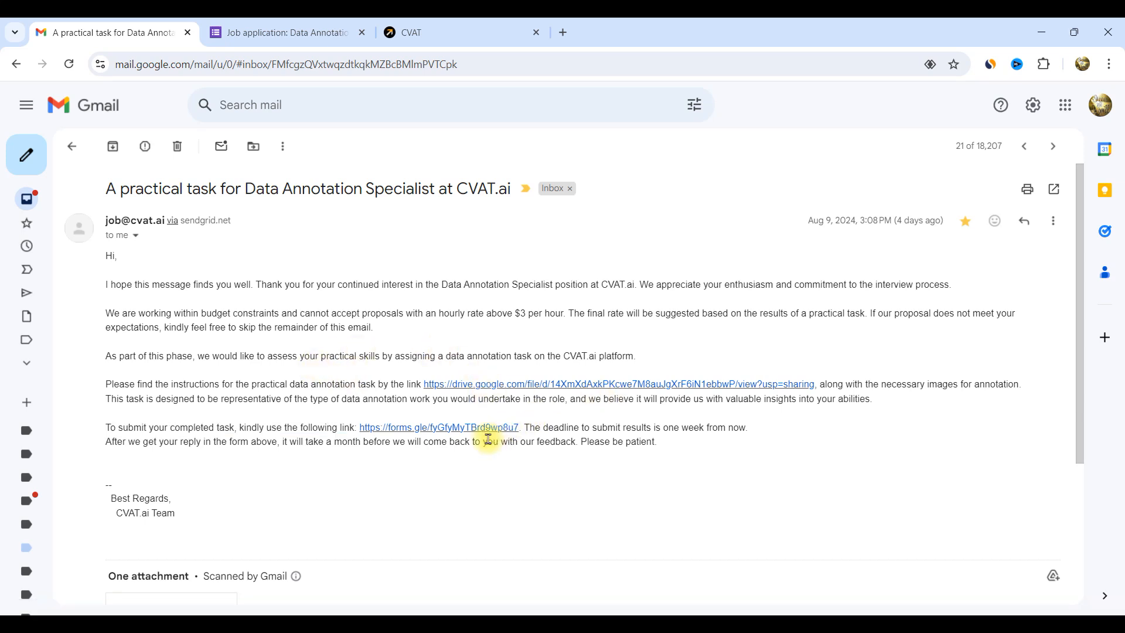
{"action": "left_click_drag", "start_coordinate": [545, 431], "coordinate": [773, 430]}
{"action": "left_click", "coordinate": [693, 438]}
{"action": "left_click", "coordinate": [658, 430]}
{"action": "left_click_drag", "start_coordinate": [662, 431], "coordinate": [753, 429]}
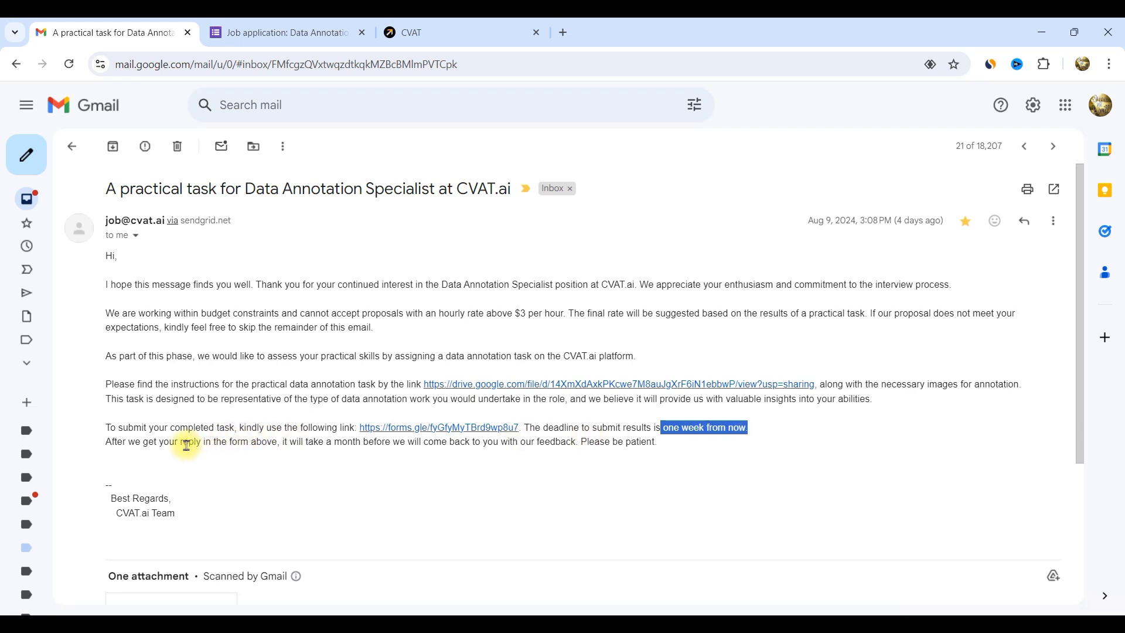
{"action": "left_click_drag", "start_coordinate": [127, 443], "coordinate": [651, 445]}
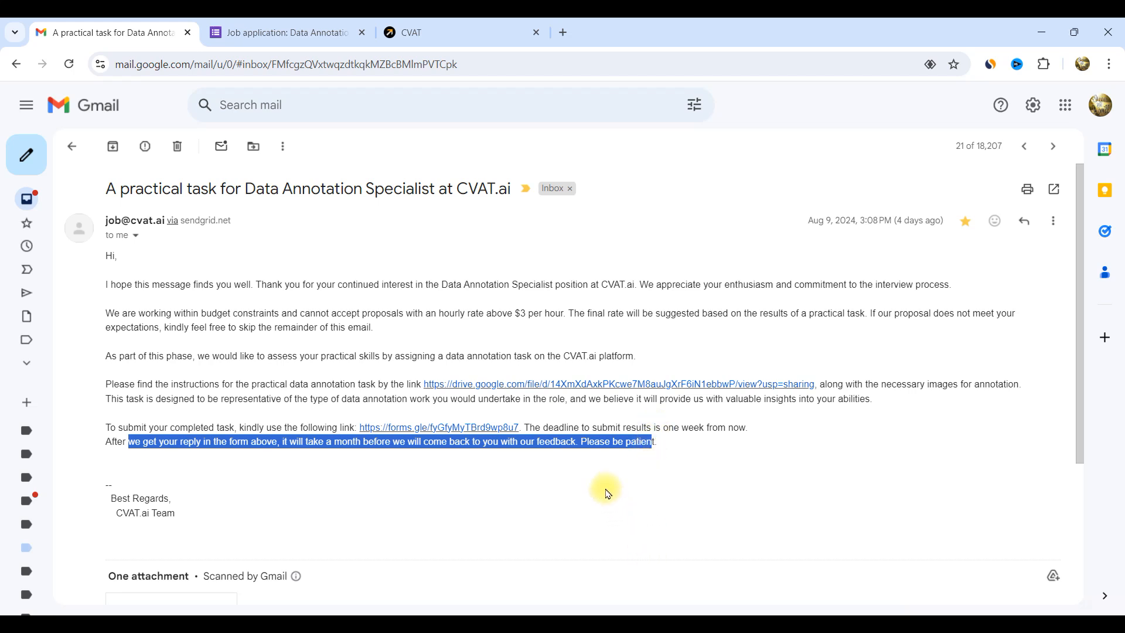
{"action": "left_click_drag", "start_coordinate": [279, 456], "coordinate": [720, 453]}
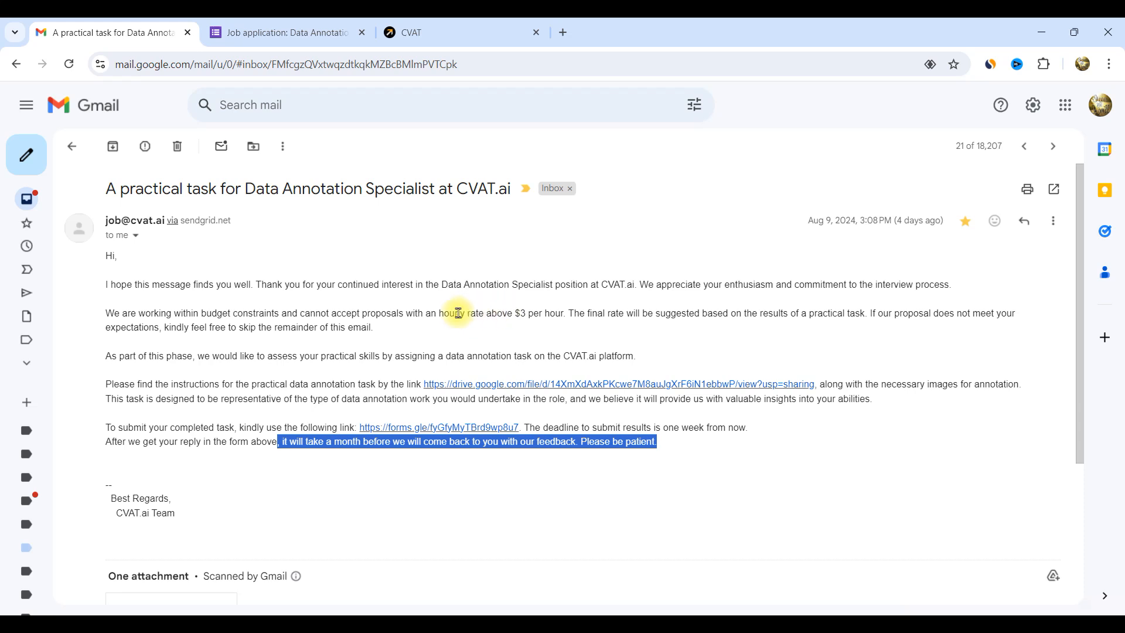
{"action": "left_click_drag", "start_coordinate": [450, 314], "coordinate": [550, 316]}
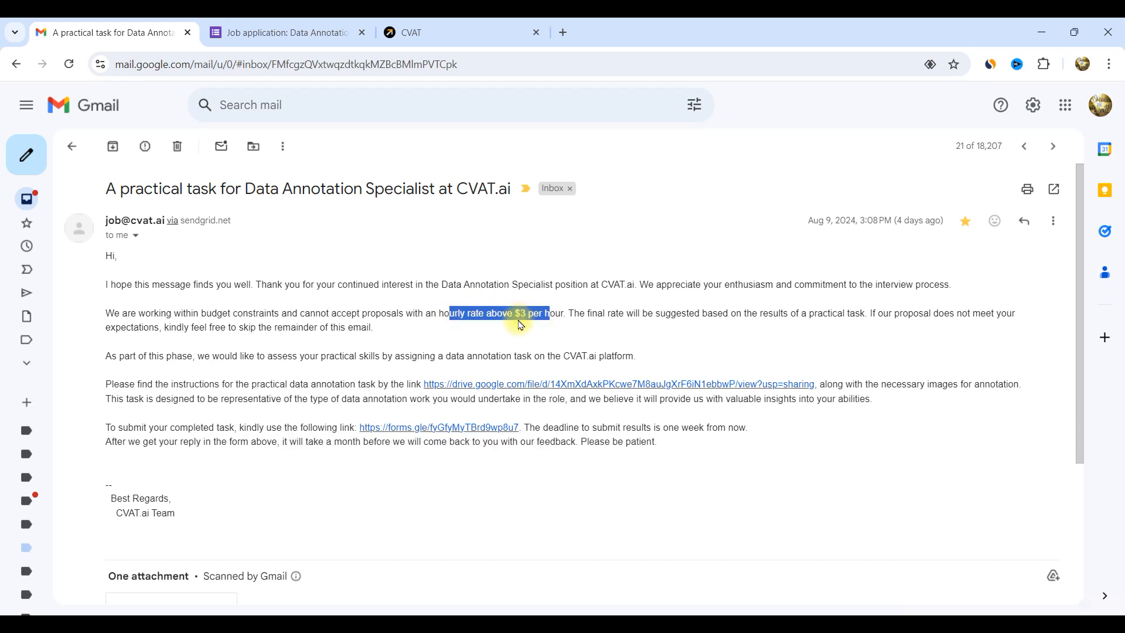
{"action": "left_click", "coordinate": [564, 33]}
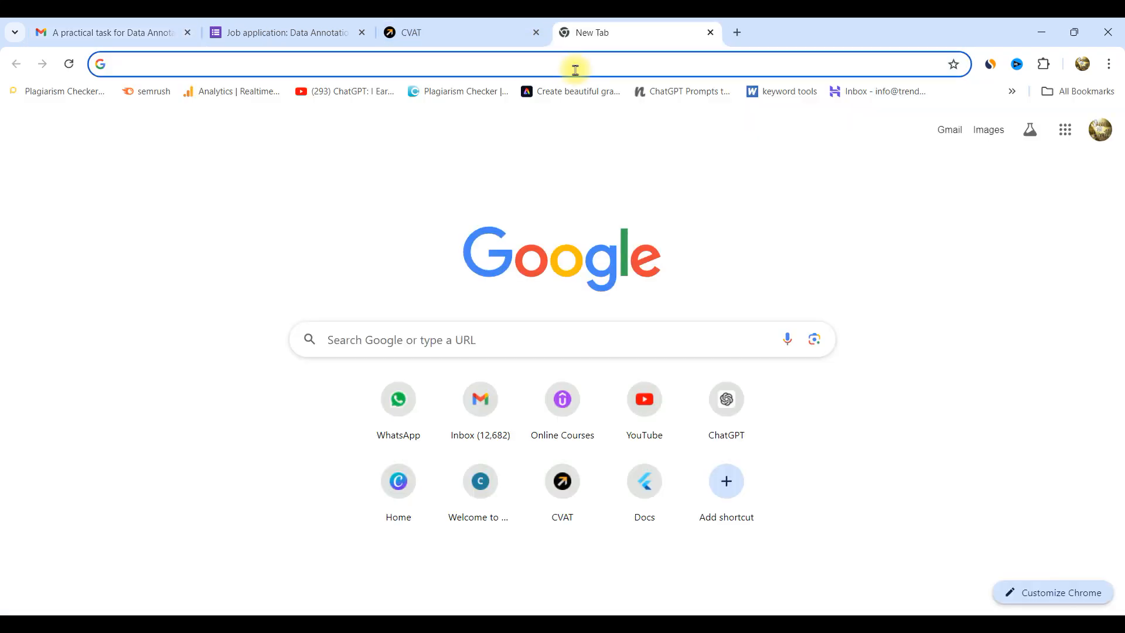
- Convert 3 USD to Indian rupees in Google (251.86 INR), then return to the CVAT job page
{"action": "type", "text": "3usd to inr"}
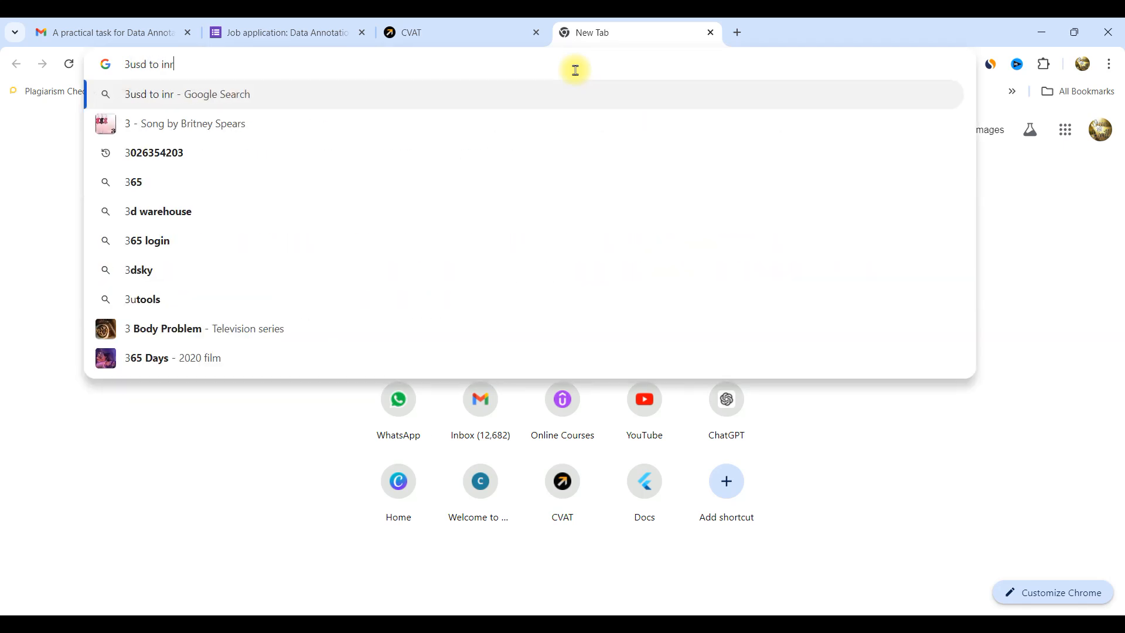
{"action": "key", "text": "Return"}
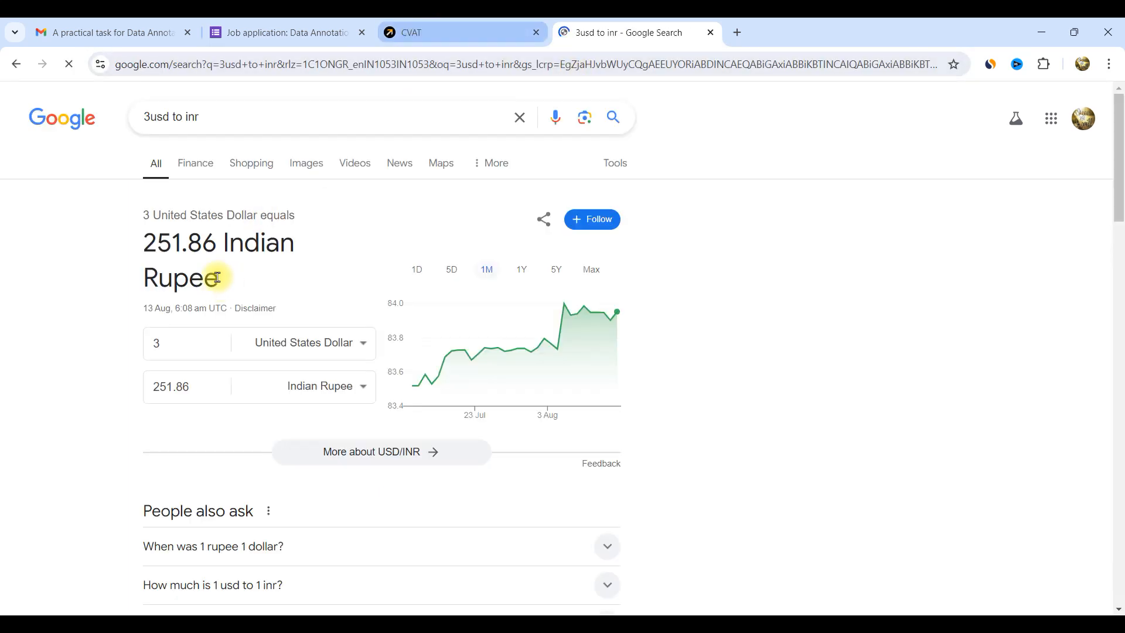
{"action": "left_click_drag", "start_coordinate": [142, 243], "coordinate": [183, 247]}
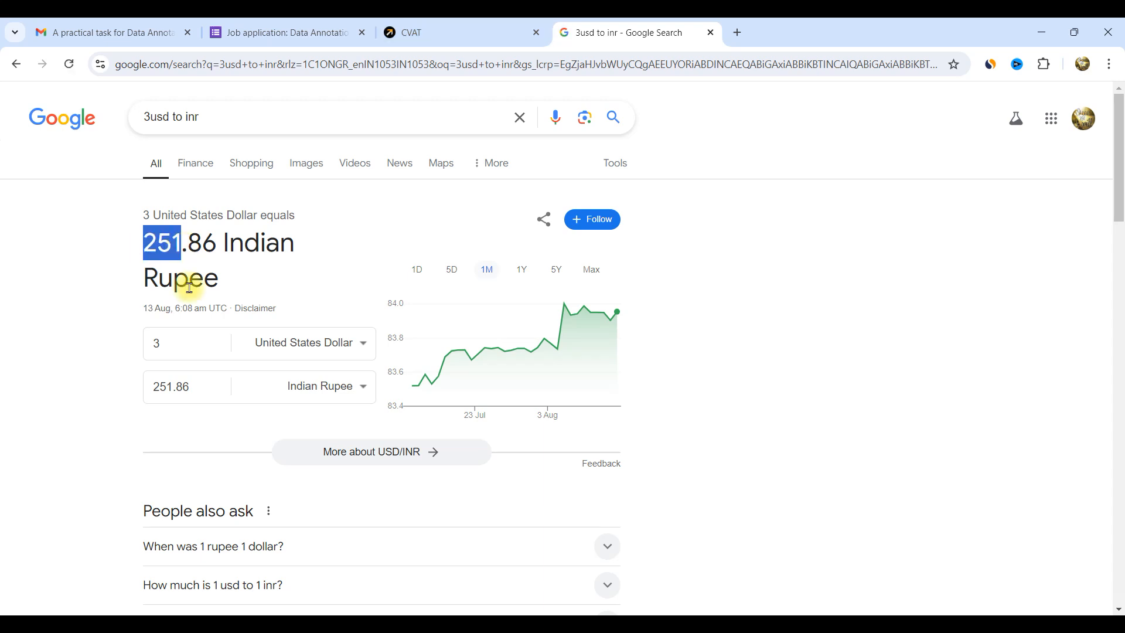
{"action": "left_click", "coordinate": [458, 33]}
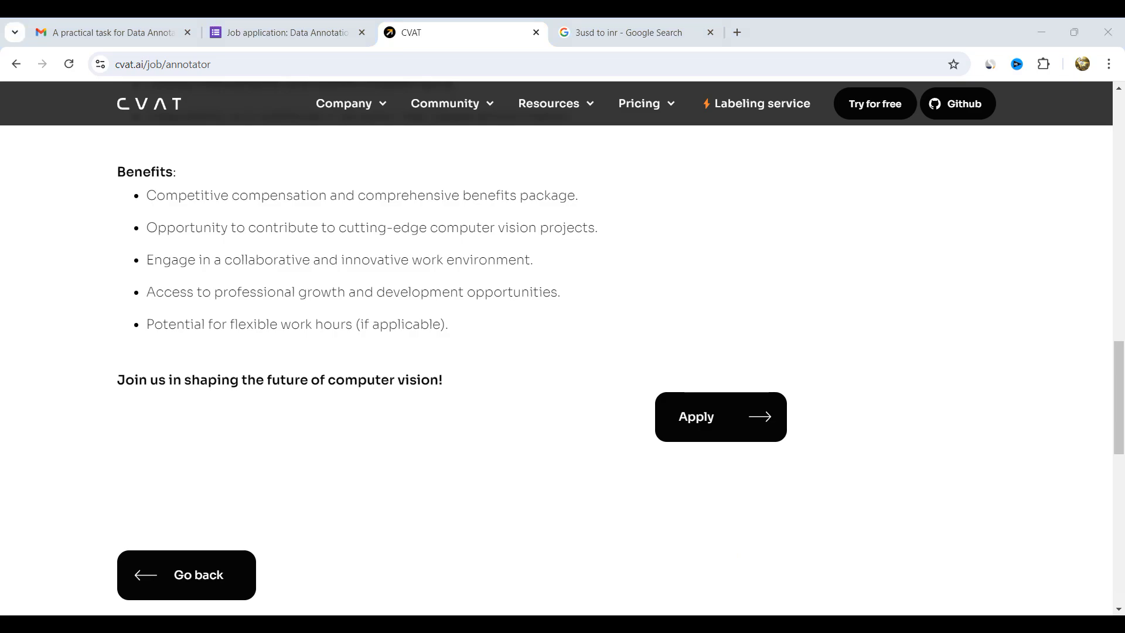
{"action": "key", "text": "alt+Tab"}
{"action": "scroll", "coordinate": [629, 342], "scroll_direction": "down", "scroll_amount": 4}
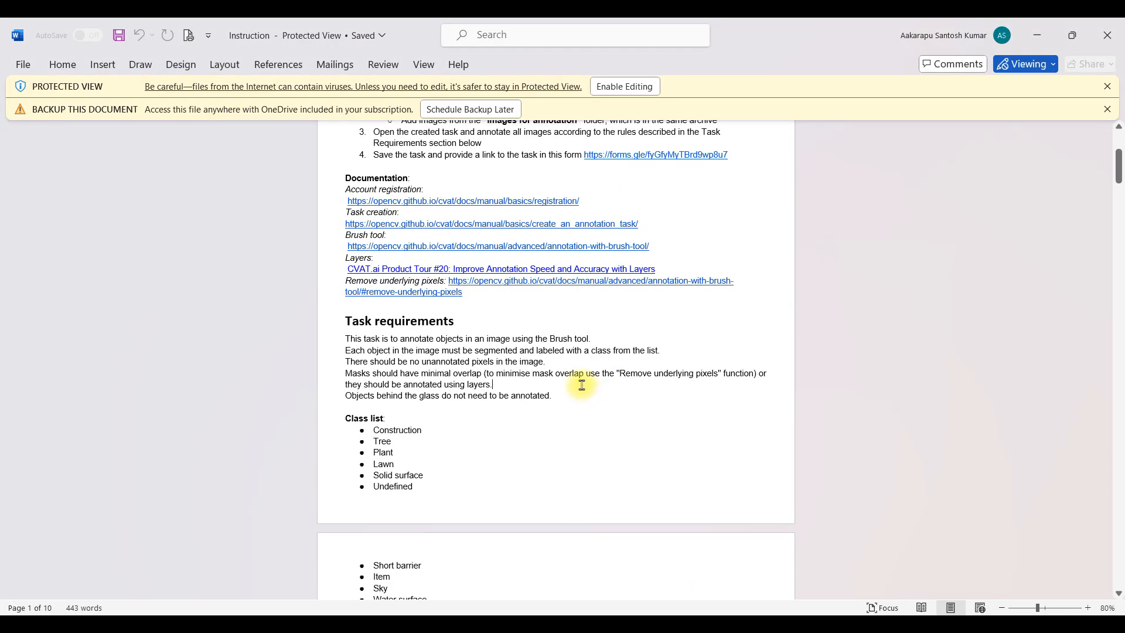
{"action": "scroll", "coordinate": [581, 385], "scroll_direction": "down", "scroll_amount": 5}
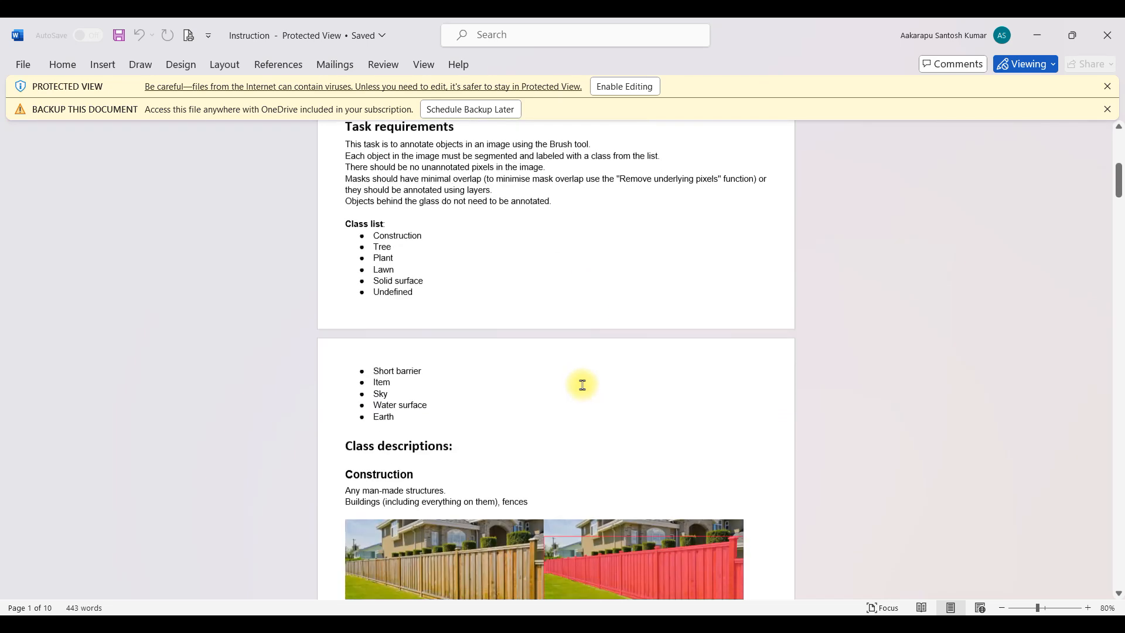
{"action": "scroll", "coordinate": [582, 385], "scroll_direction": "down", "scroll_amount": 3}
{"action": "scroll", "coordinate": [581, 385], "scroll_direction": "up", "scroll_amount": 5}
{"action": "scroll", "coordinate": [581, 385], "scroll_direction": "up", "scroll_amount": 8}
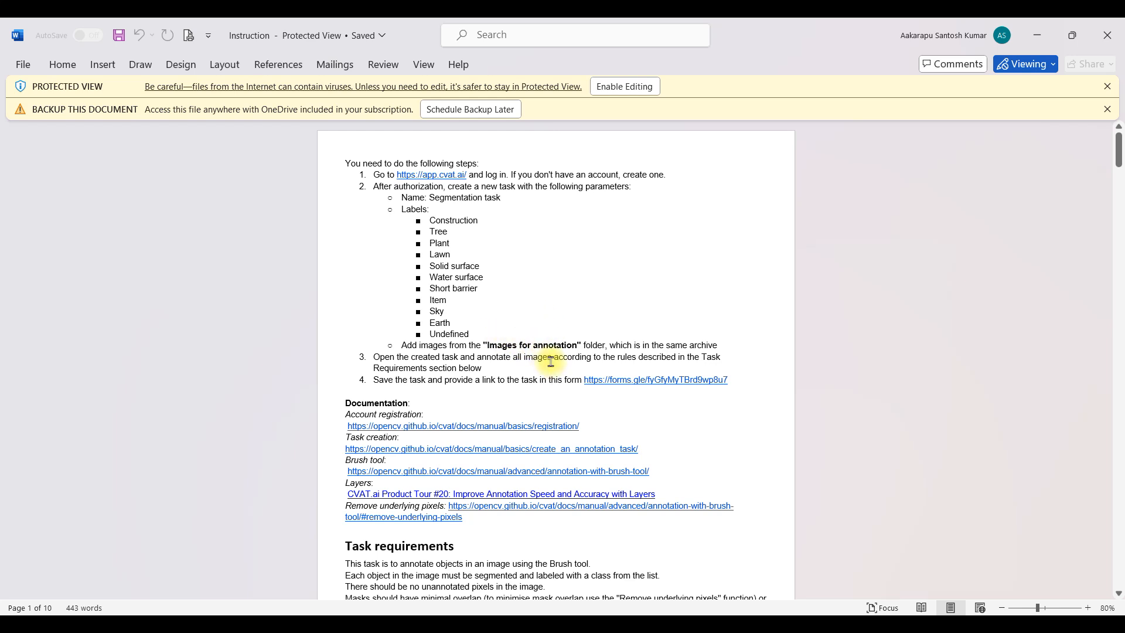
{"action": "scroll", "coordinate": [660, 495], "scroll_direction": "down", "scroll_amount": 3}
{"action": "scroll", "coordinate": [564, 477], "scroll_direction": "up", "scroll_amount": 3}
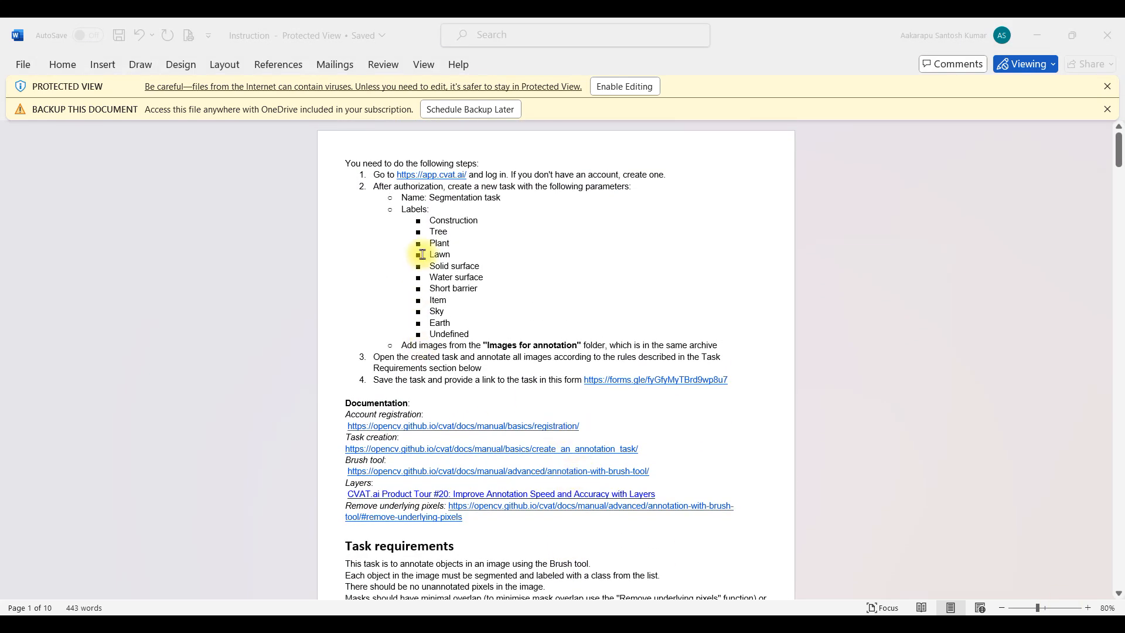
{"action": "key", "text": "alt+Tab"}
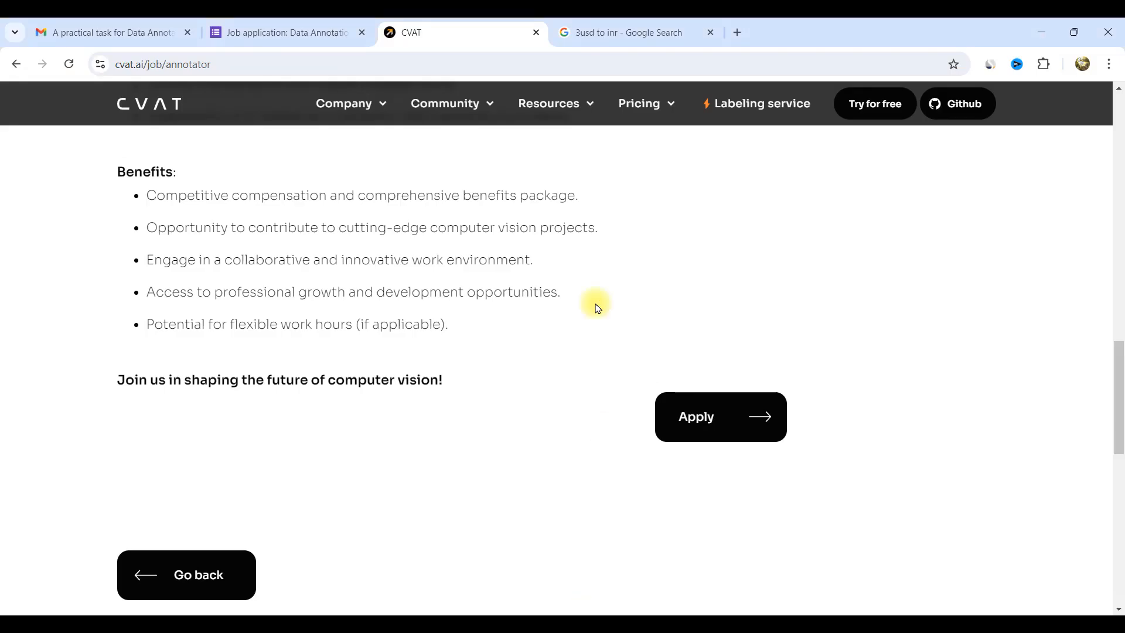
- Open youtube.com in a new tab and search for CVAT tutorials
{"action": "left_click", "coordinate": [732, 31]}
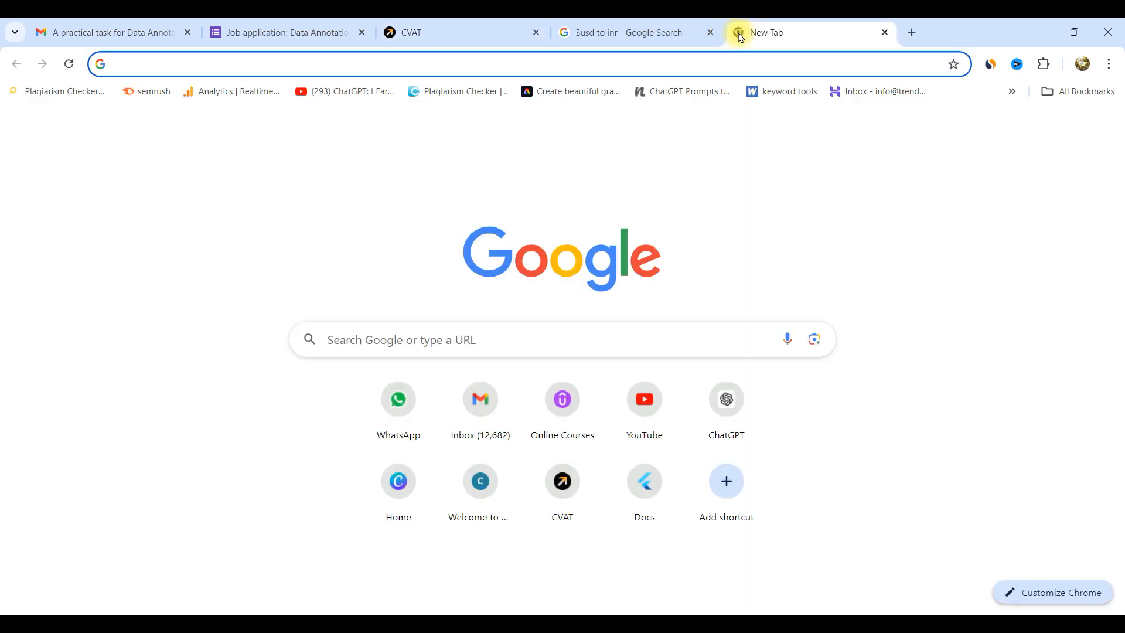
{"action": "type", "text": "youtube.com"}
{"action": "key", "text": "Return"}
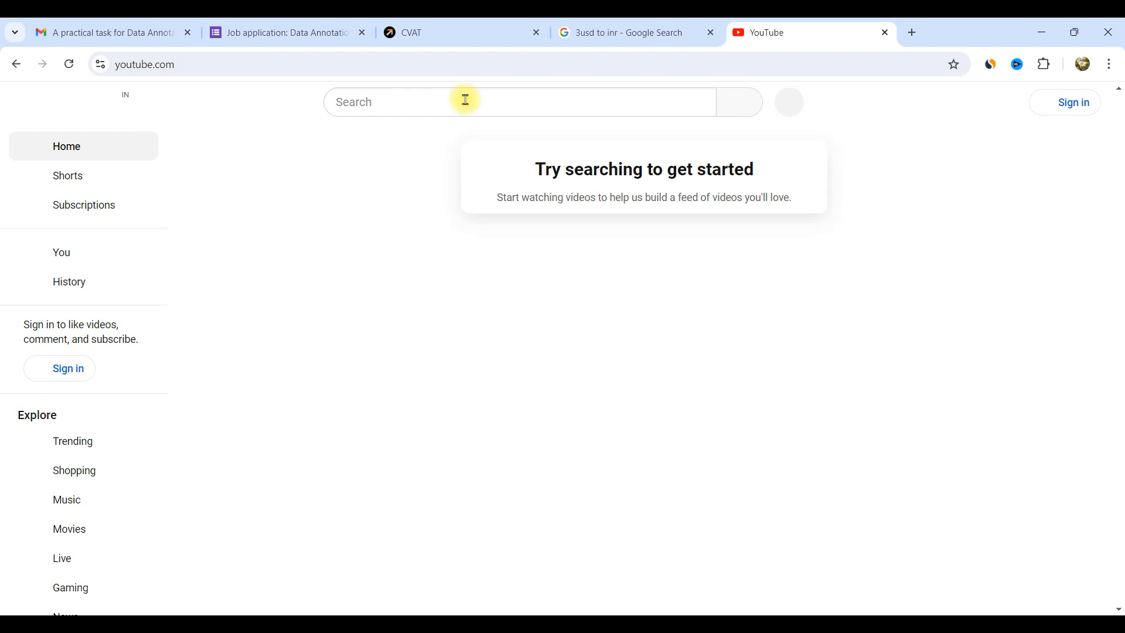
{"action": "left_click", "coordinate": [465, 101]}
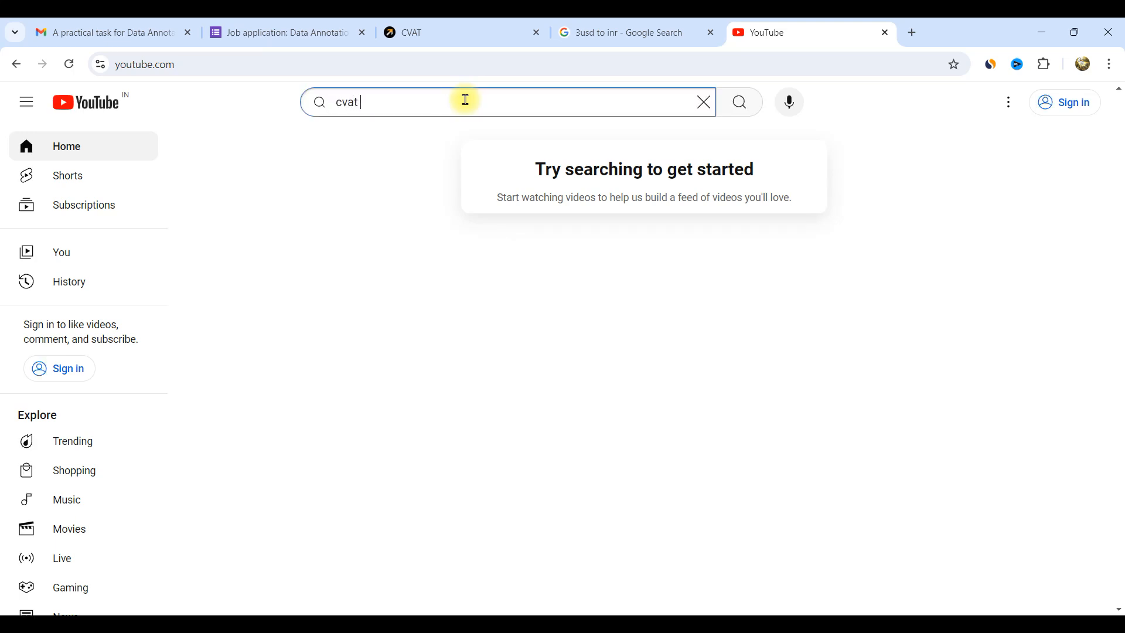
{"action": "key", "text": "Return"}
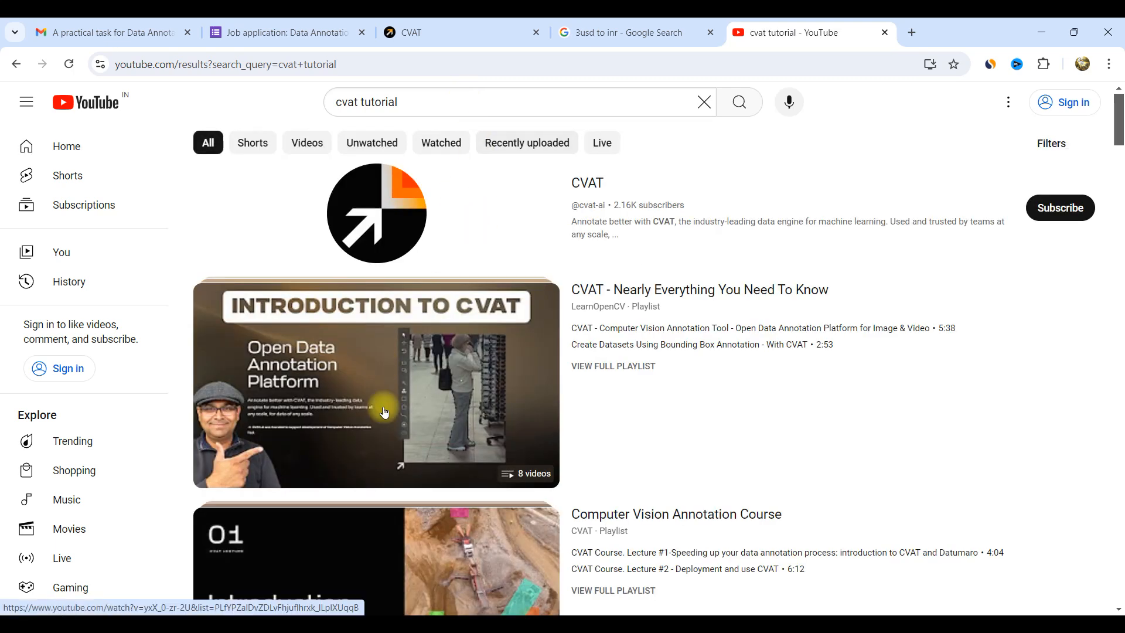
- Open the CVAT channel, browse its full Videos list, then return to the Instruction document
{"action": "scroll", "coordinate": [498, 387], "scroll_direction": "down", "scroll_amount": 5}
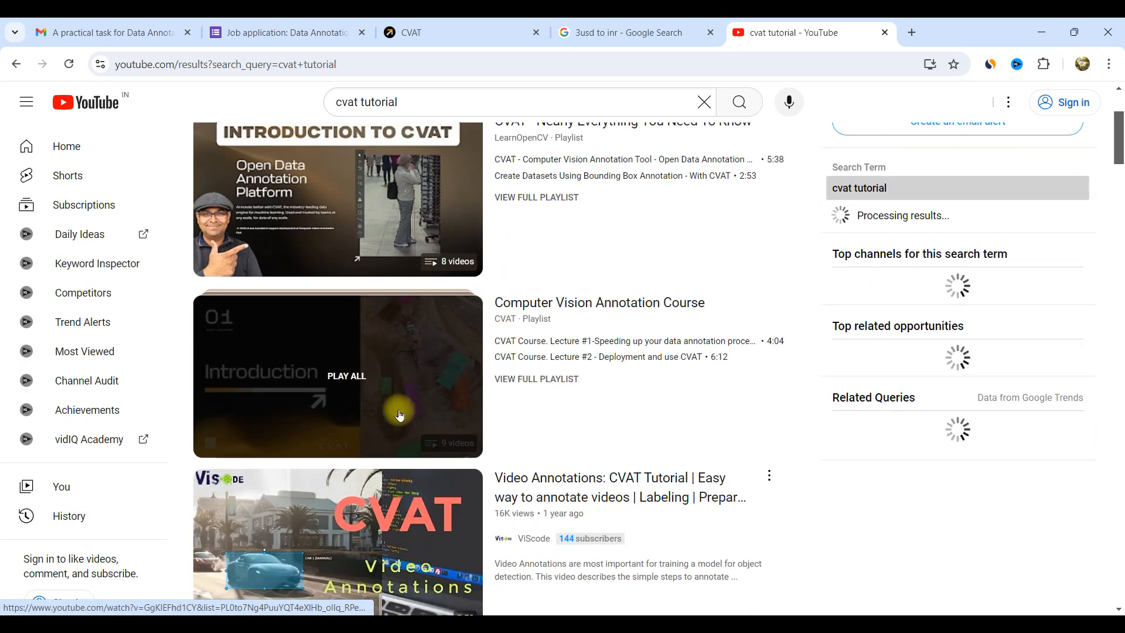
{"action": "scroll", "coordinate": [399, 415], "scroll_direction": "down", "scroll_amount": 2}
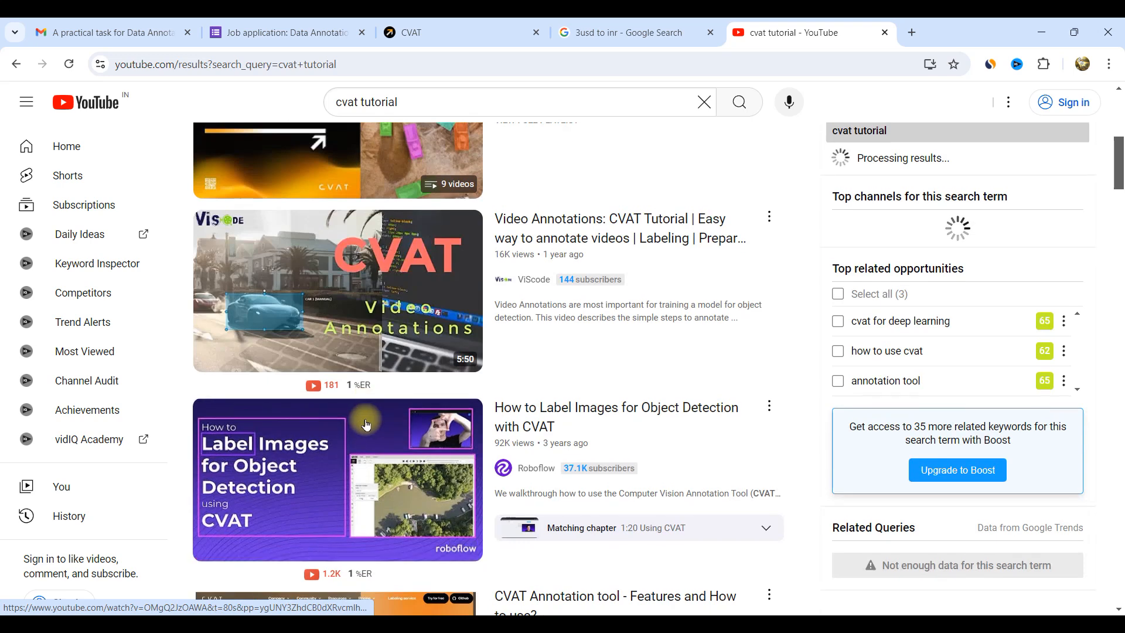
{"action": "scroll", "coordinate": [374, 415], "scroll_direction": "up", "scroll_amount": 6}
{"action": "scroll", "coordinate": [374, 415], "scroll_direction": "up", "scroll_amount": 1}
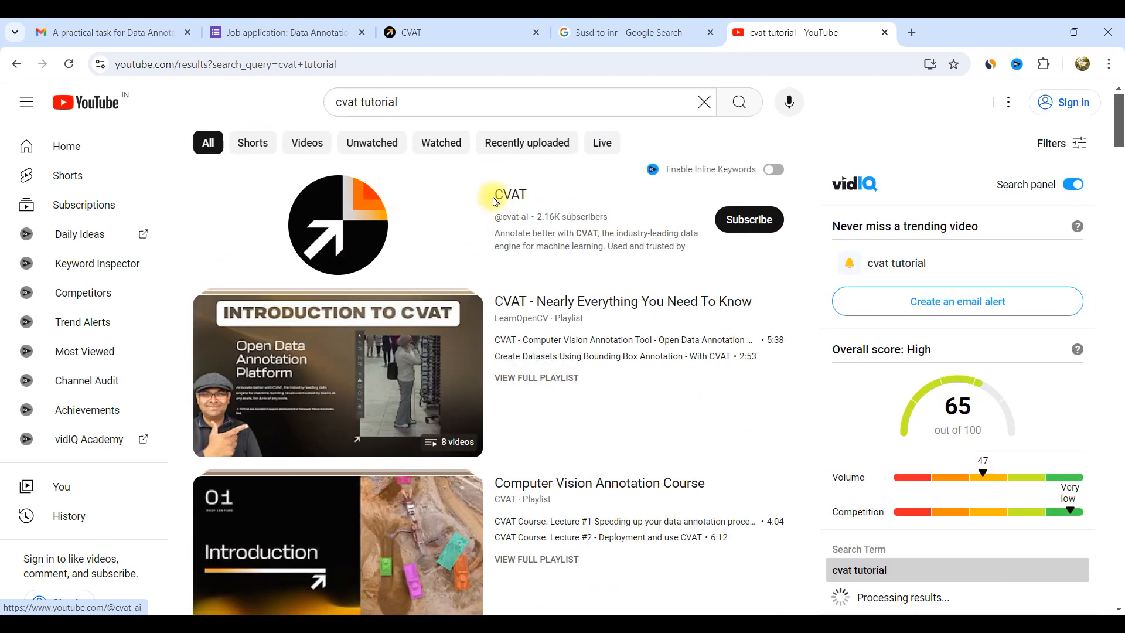
{"action": "left_click", "coordinate": [511, 197]}
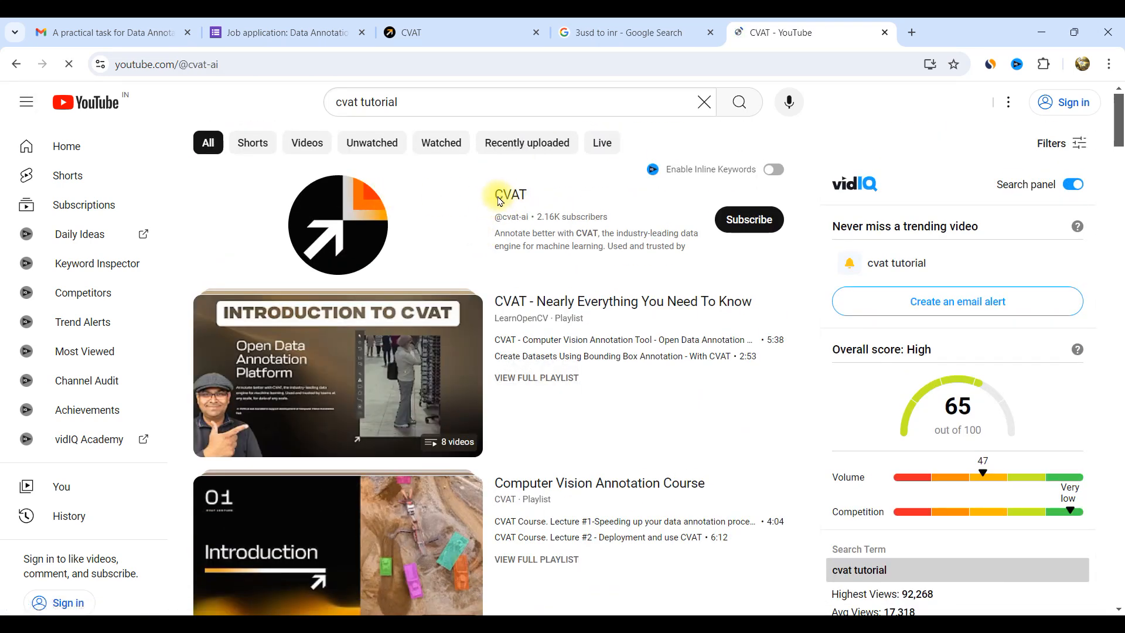
{"action": "scroll", "coordinate": [459, 224], "scroll_direction": "down", "scroll_amount": 3}
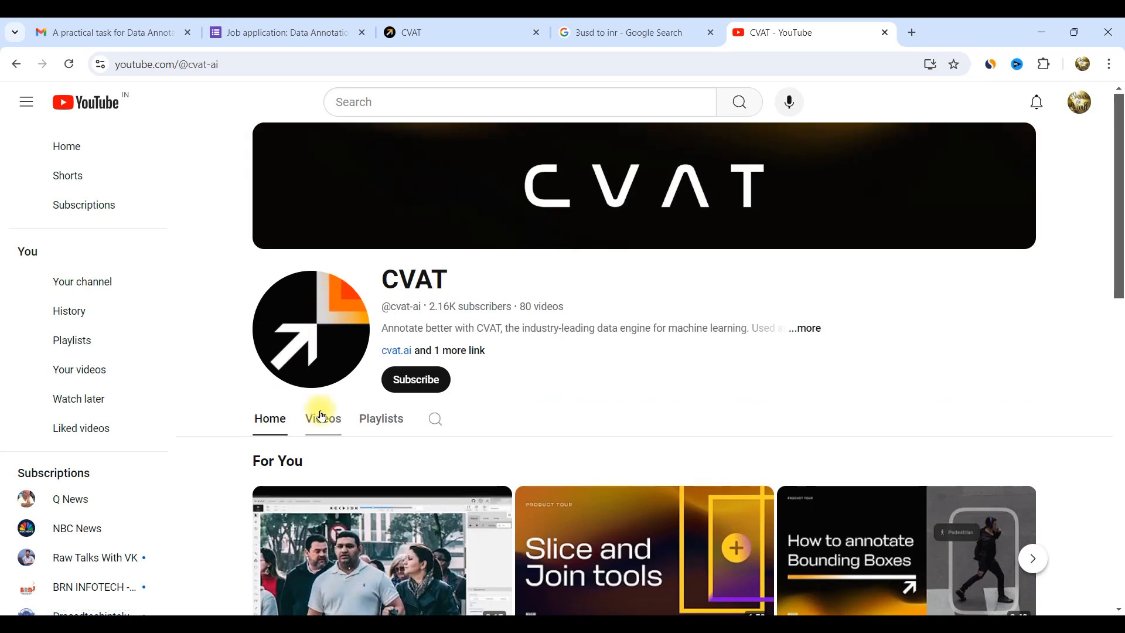
{"action": "left_click", "coordinate": [322, 418]}
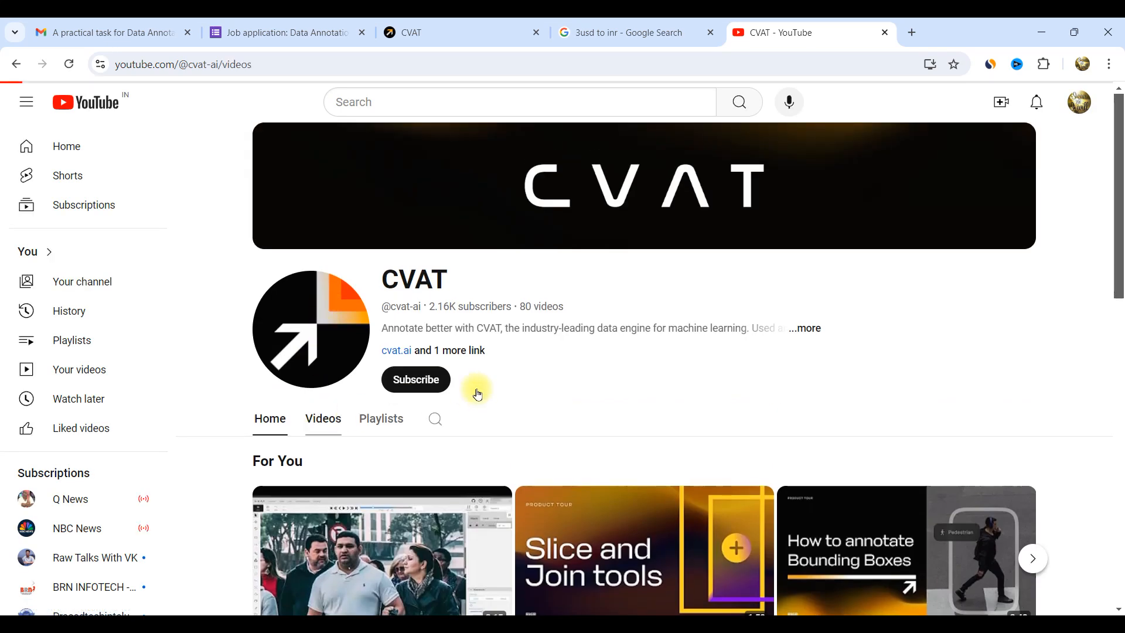
{"action": "scroll", "coordinate": [620, 357], "scroll_direction": "down", "scroll_amount": 3}
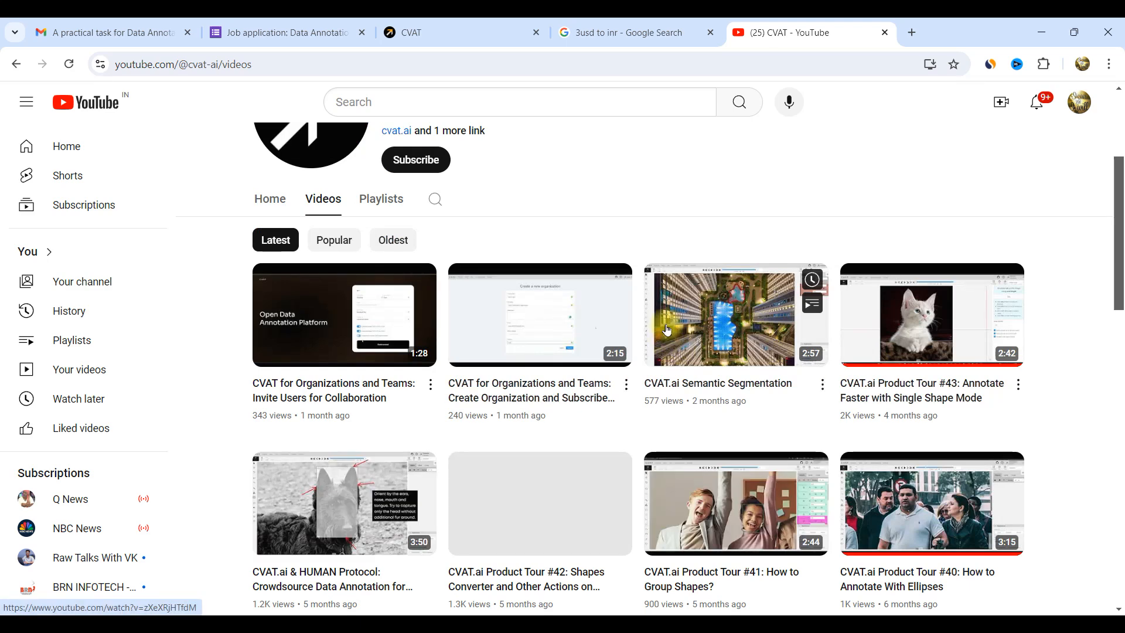
{"action": "scroll", "coordinate": [729, 343], "scroll_direction": "down", "scroll_amount": 2}
{"action": "scroll", "coordinate": [730, 344], "scroll_direction": "down", "scroll_amount": 2}
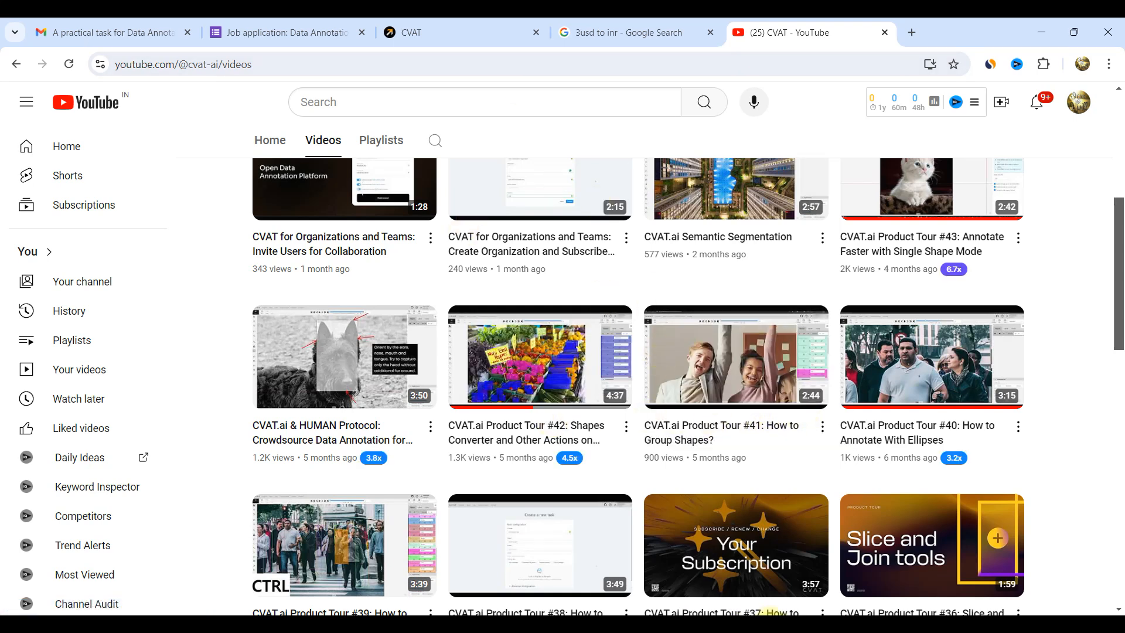
{"action": "left_click", "coordinate": [766, 627]}
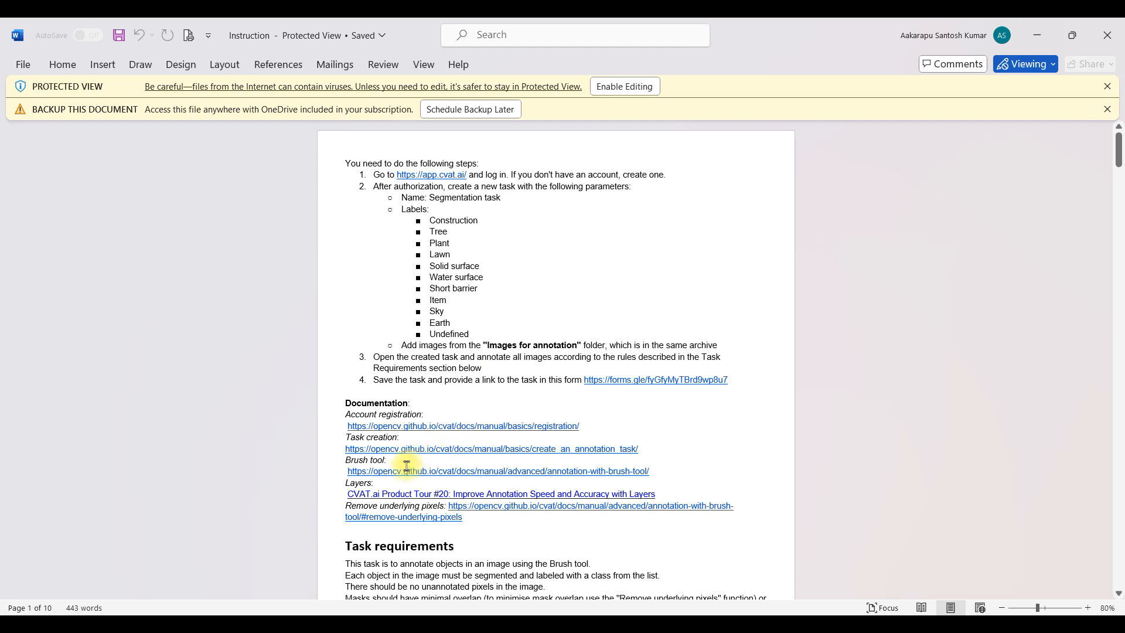
- Watch CVAT.ai Product Tour #20 from the Layers link, skipping ahead past 0:19, then return to Word
{"action": "left_click", "coordinate": [475, 497], "text": "ctrl"}
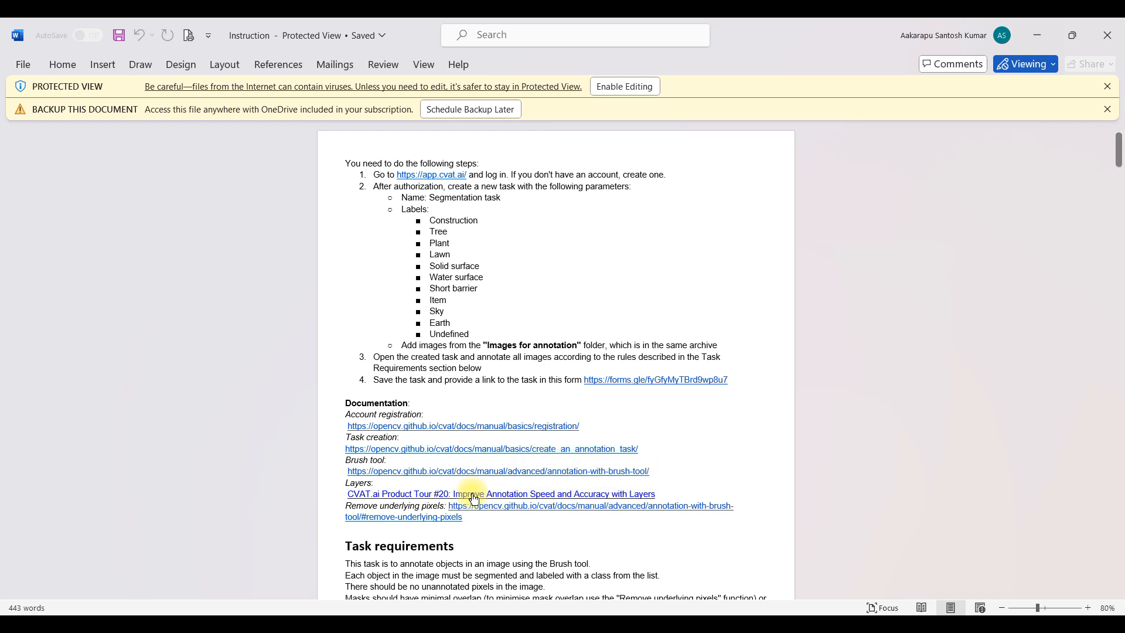
{"action": "left_click", "coordinate": [606, 396]}
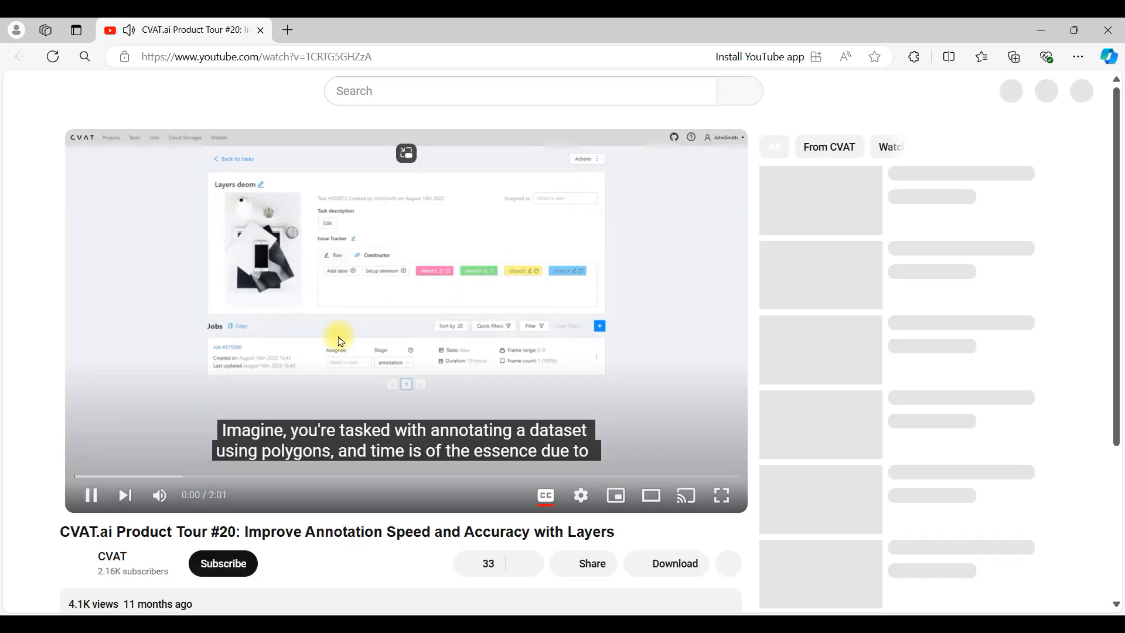
{"action": "left_click", "coordinate": [339, 336]}
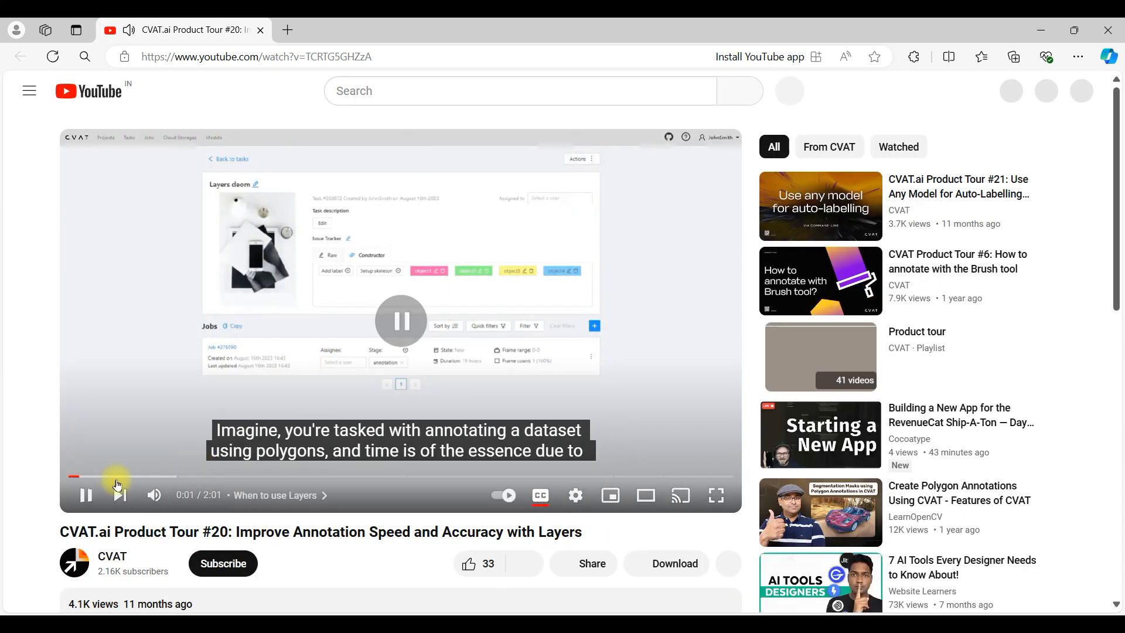
{"action": "left_click", "coordinate": [85, 492]}
{"action": "left_click_drag", "start_coordinate": [91, 481], "coordinate": [347, 466]}
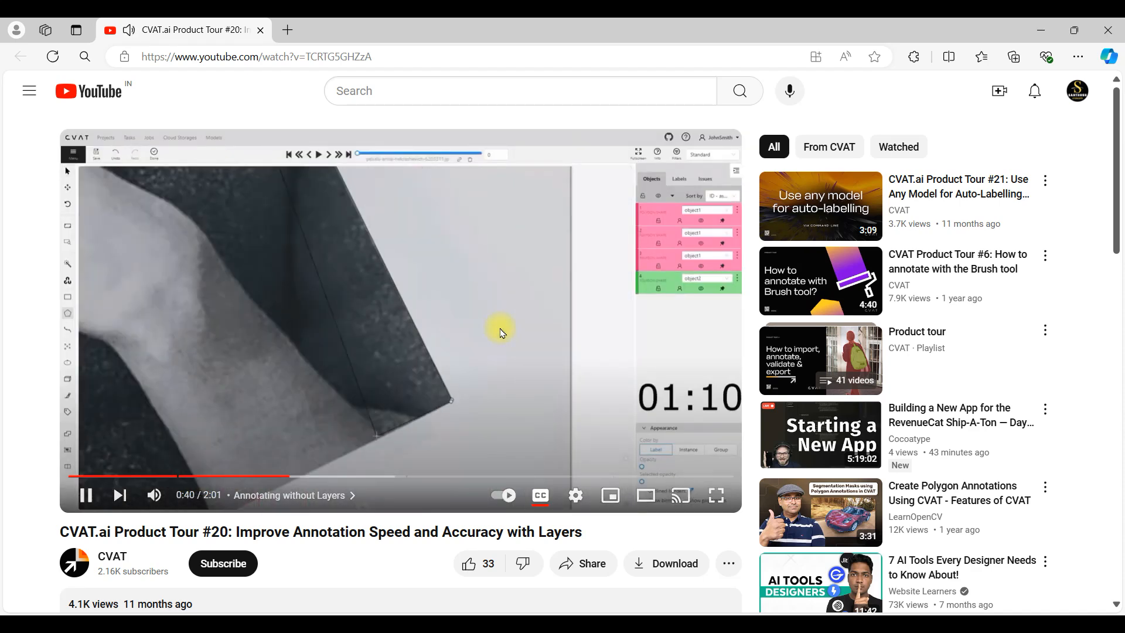
{"action": "key", "text": "Right"}
{"action": "key", "text": "Right"}
{"action": "key", "text": "Right"}
{"action": "key", "text": "Right"}
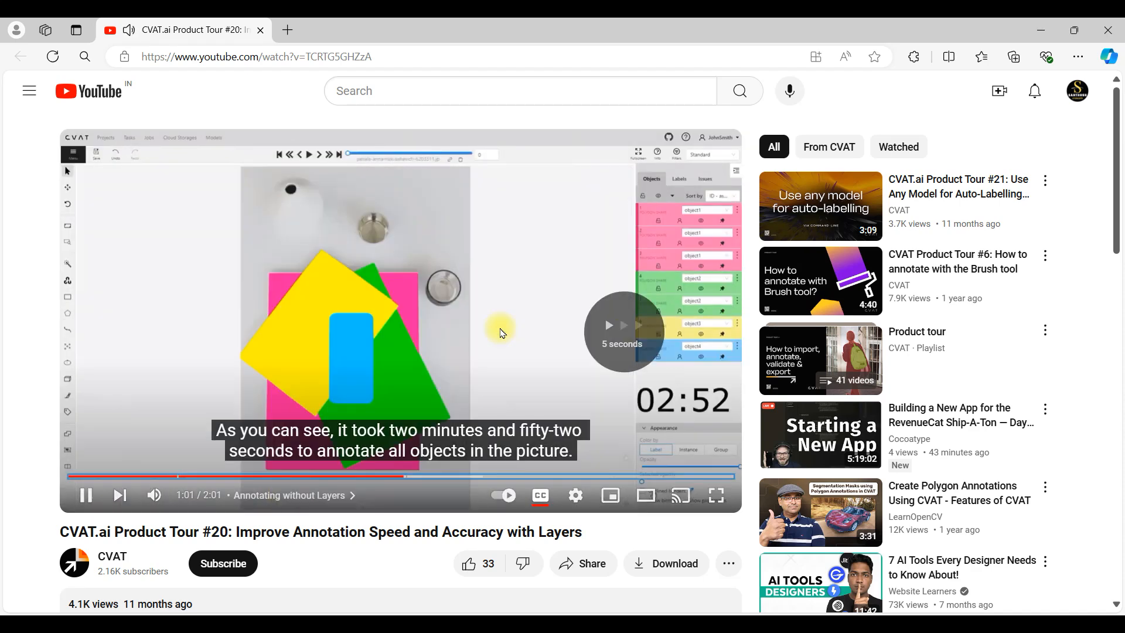
{"action": "key", "text": "Right"}
{"action": "key", "text": "Right"}
{"action": "key", "text": "Right"}
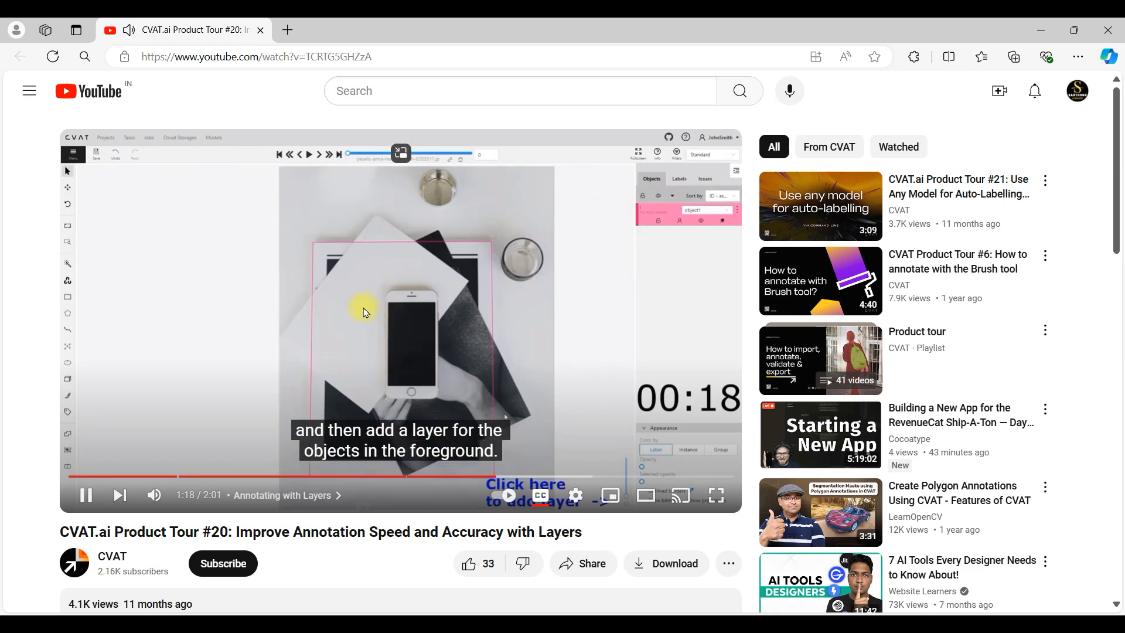
{"action": "left_click", "coordinate": [289, 31]}
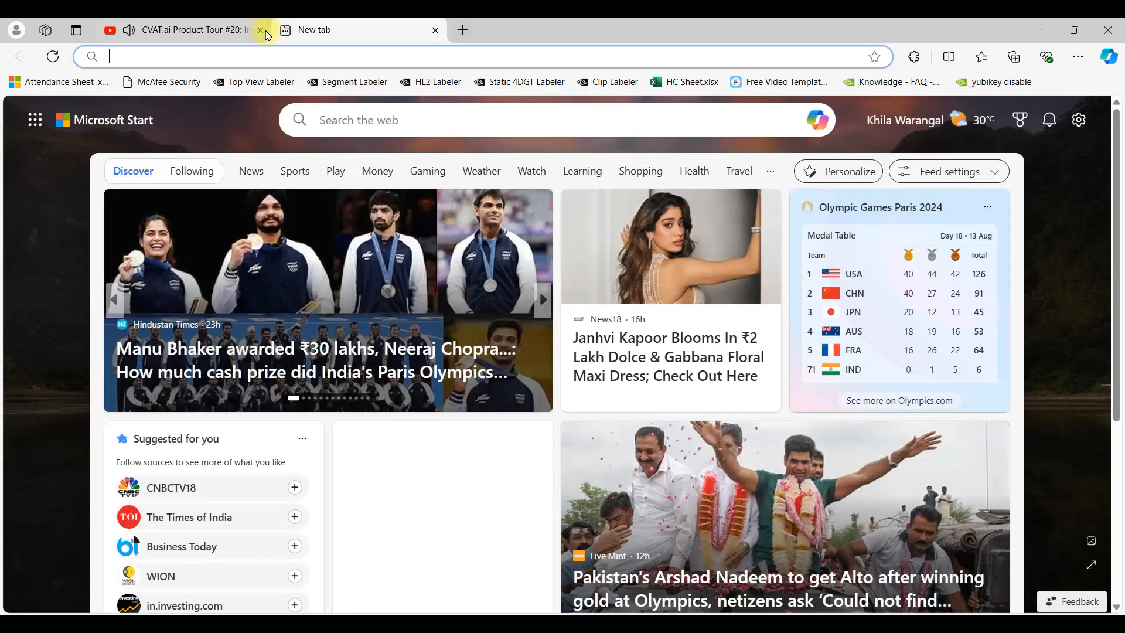
{"action": "key", "text": "alt+Tab"}
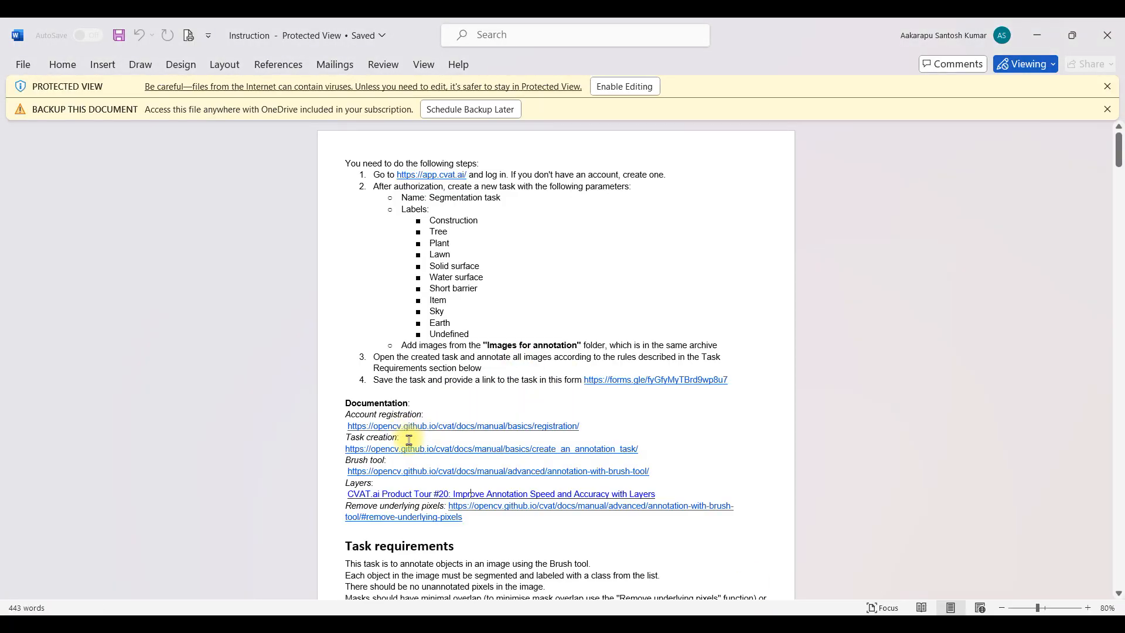
- Follow the Account registration link in the Instruction document, allowing it through the security notice
{"action": "left_click", "coordinate": [423, 429], "text": "ctrl"}
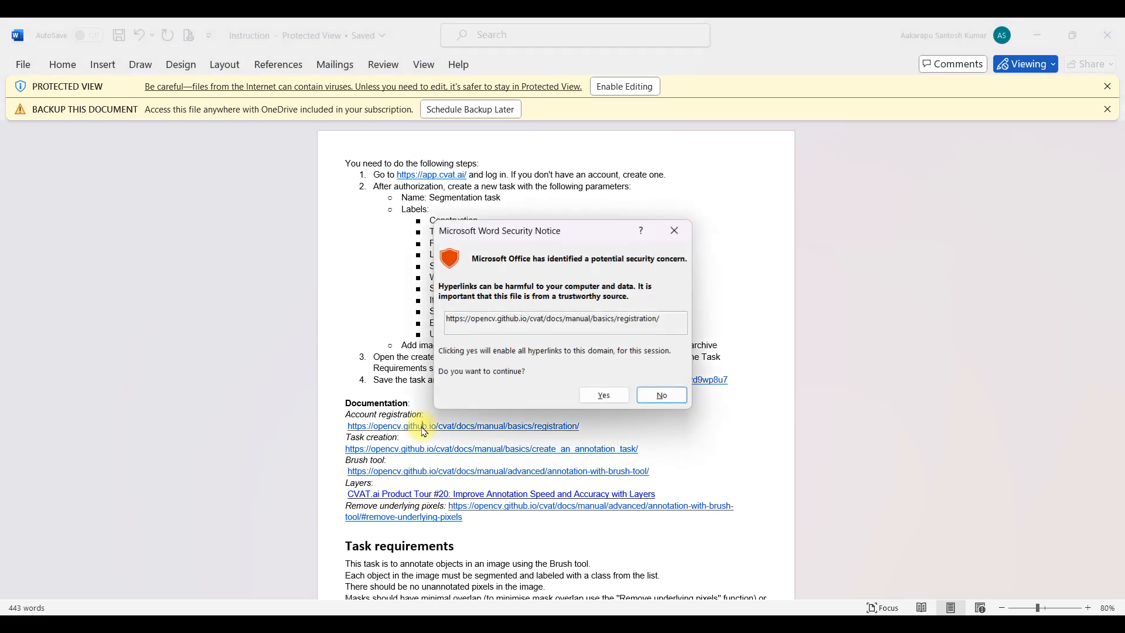
{"action": "left_click", "coordinate": [603, 394]}
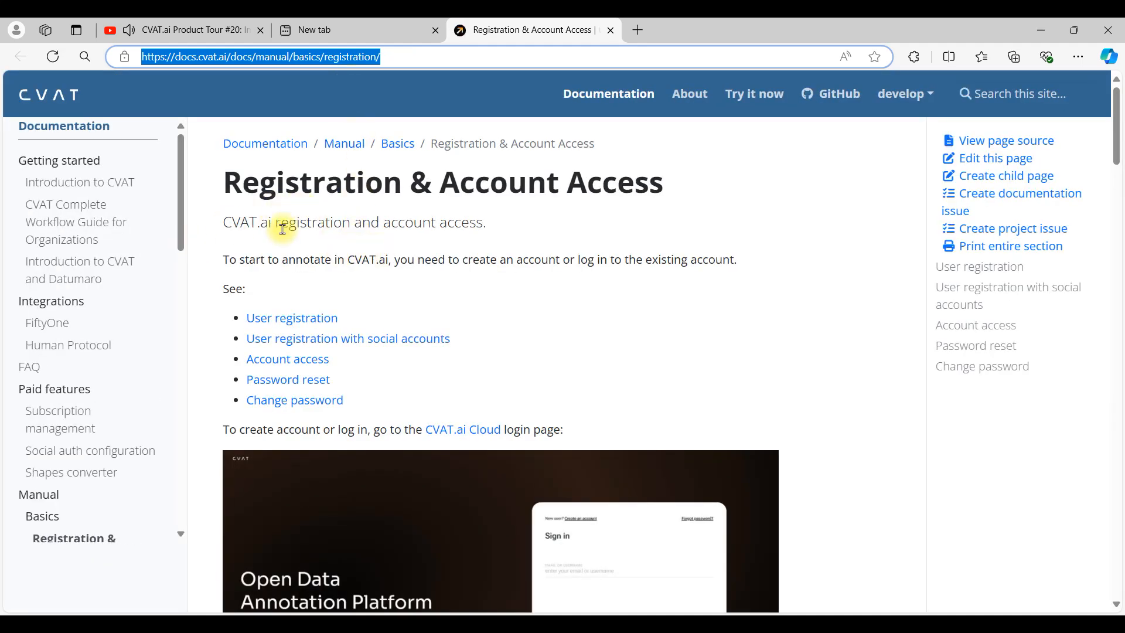
- Read the Registration & Account Access page down to the Change password steps, then return to Word
{"action": "left_click_drag", "start_coordinate": [243, 177], "coordinate": [623, 160]}
{"action": "scroll", "coordinate": [342, 303], "scroll_direction": "down", "scroll_amount": 5}
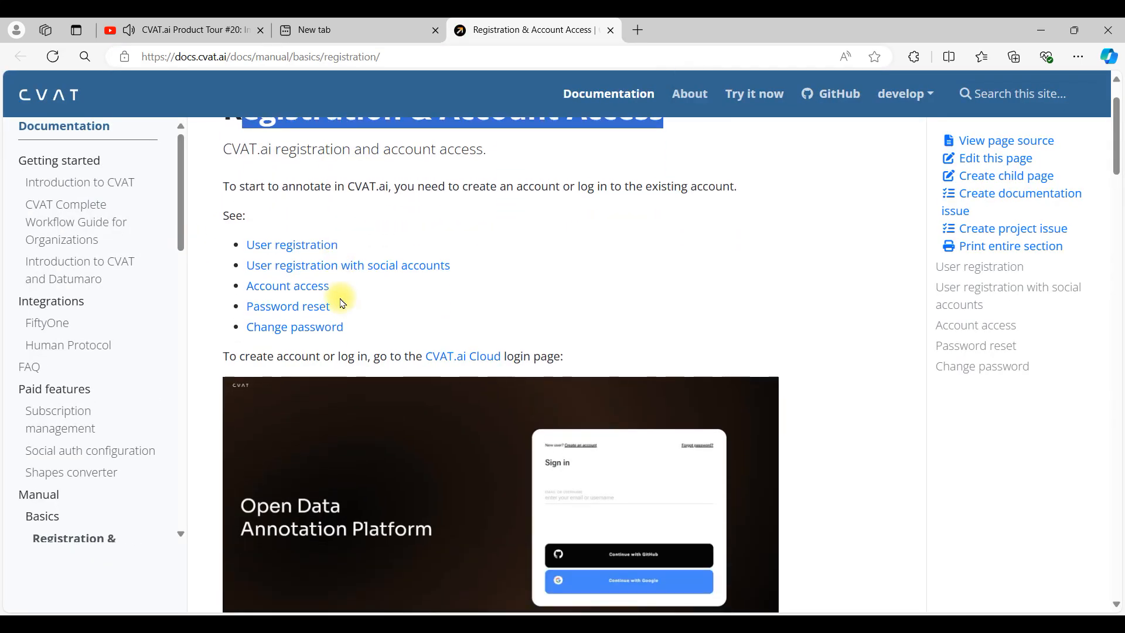
{"action": "scroll", "coordinate": [390, 292], "scroll_direction": "up", "scroll_amount": 4}
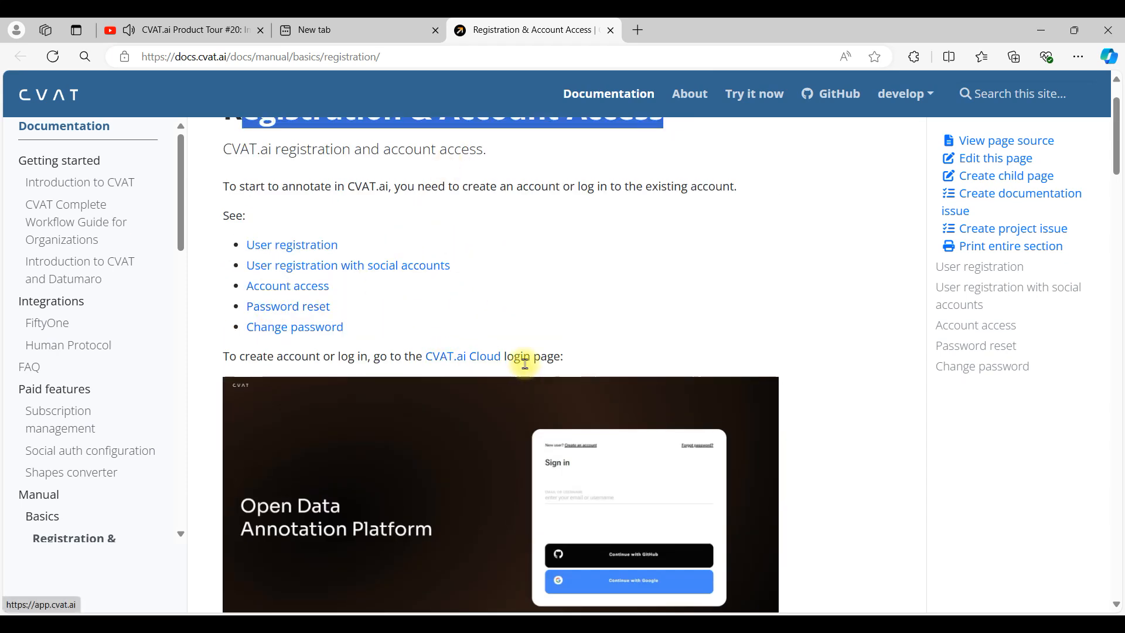
{"action": "scroll", "coordinate": [516, 360], "scroll_direction": "down", "scroll_amount": 3}
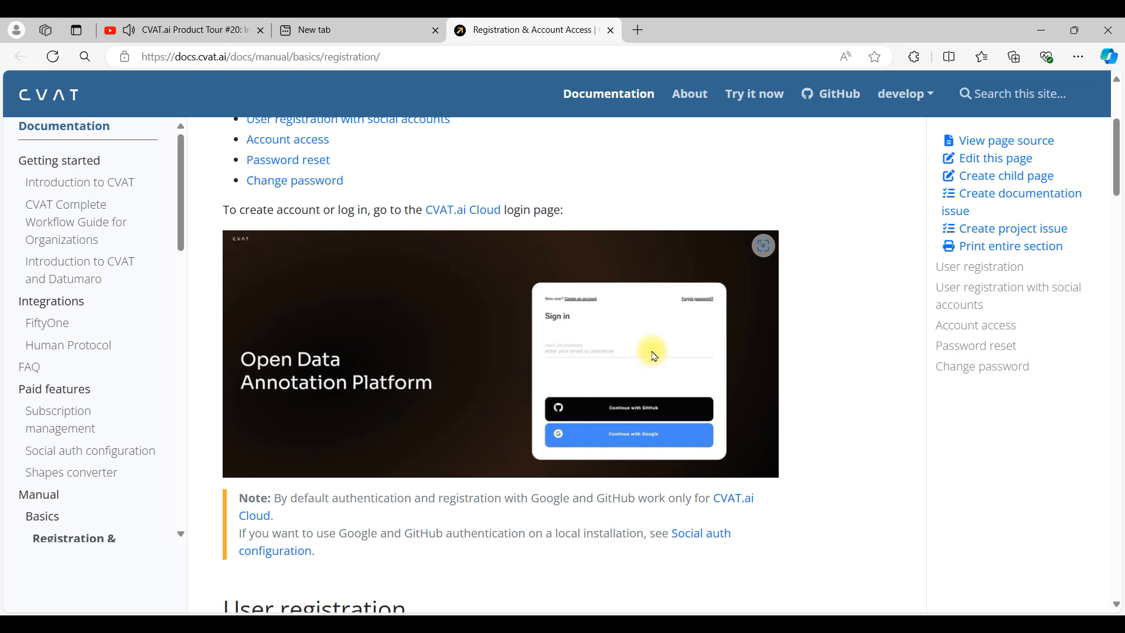
{"action": "scroll", "coordinate": [612, 343], "scroll_direction": "down", "scroll_amount": 2}
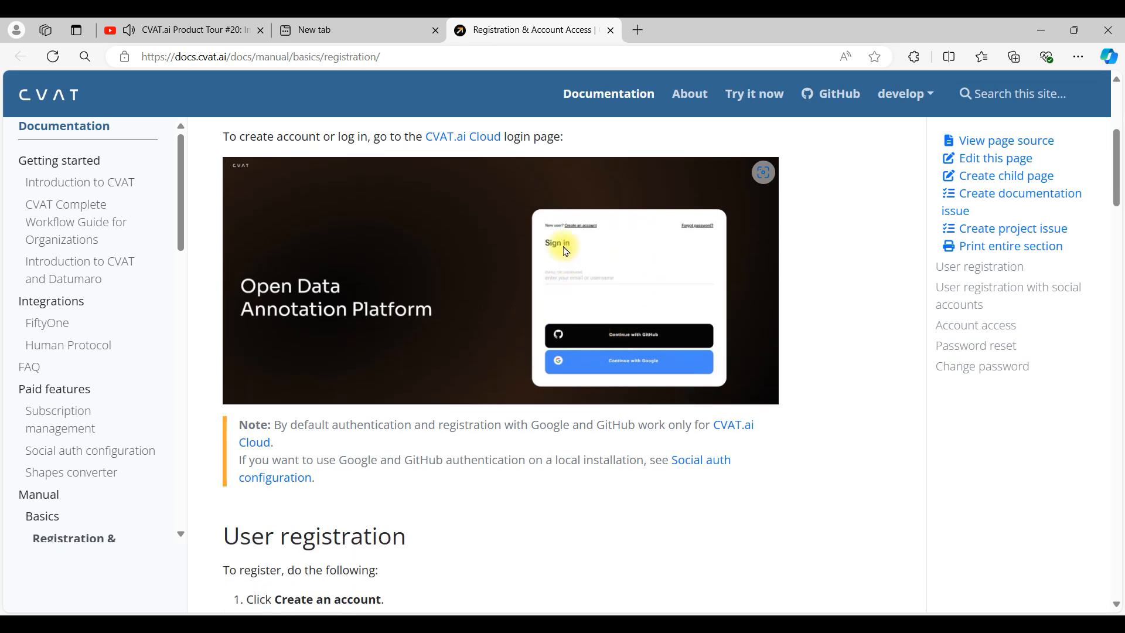
{"action": "scroll", "coordinate": [472, 327], "scroll_direction": "down", "scroll_amount": 2}
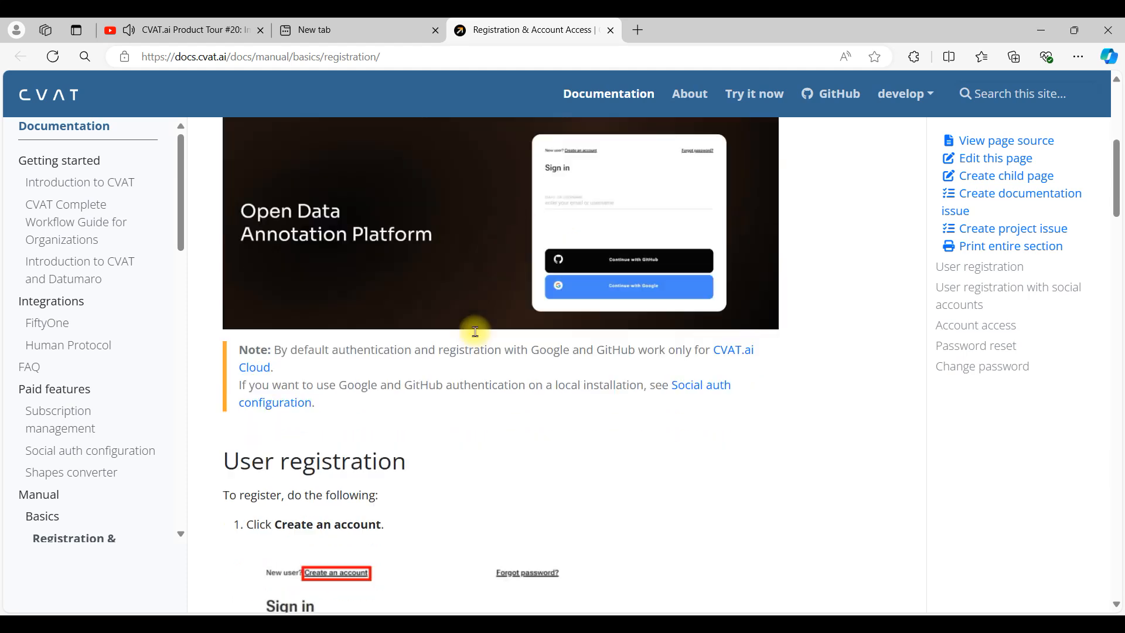
{"action": "scroll", "coordinate": [410, 327], "scroll_direction": "down", "scroll_amount": 2}
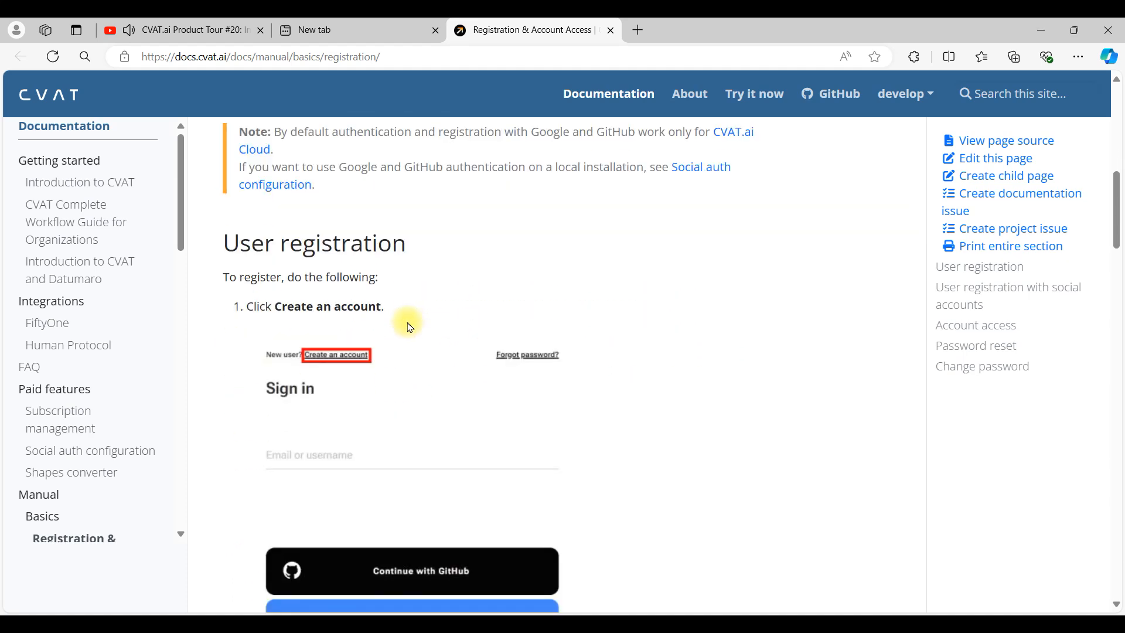
{"action": "scroll", "coordinate": [376, 337], "scroll_direction": "down", "scroll_amount": 4}
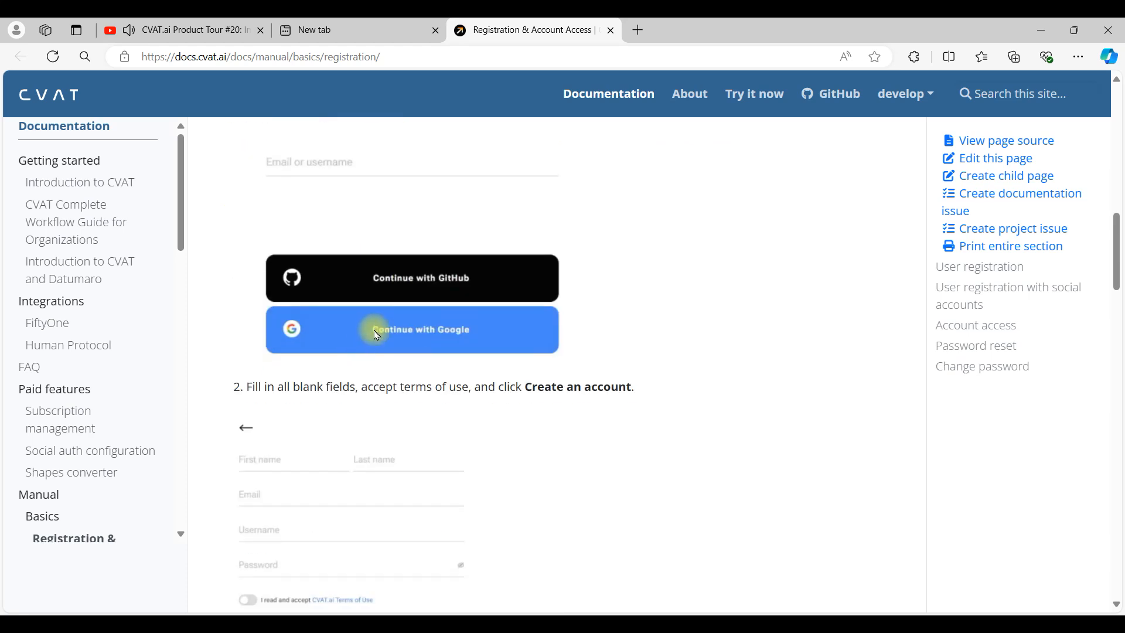
{"action": "scroll", "coordinate": [433, 328], "scroll_direction": "down", "scroll_amount": 3}
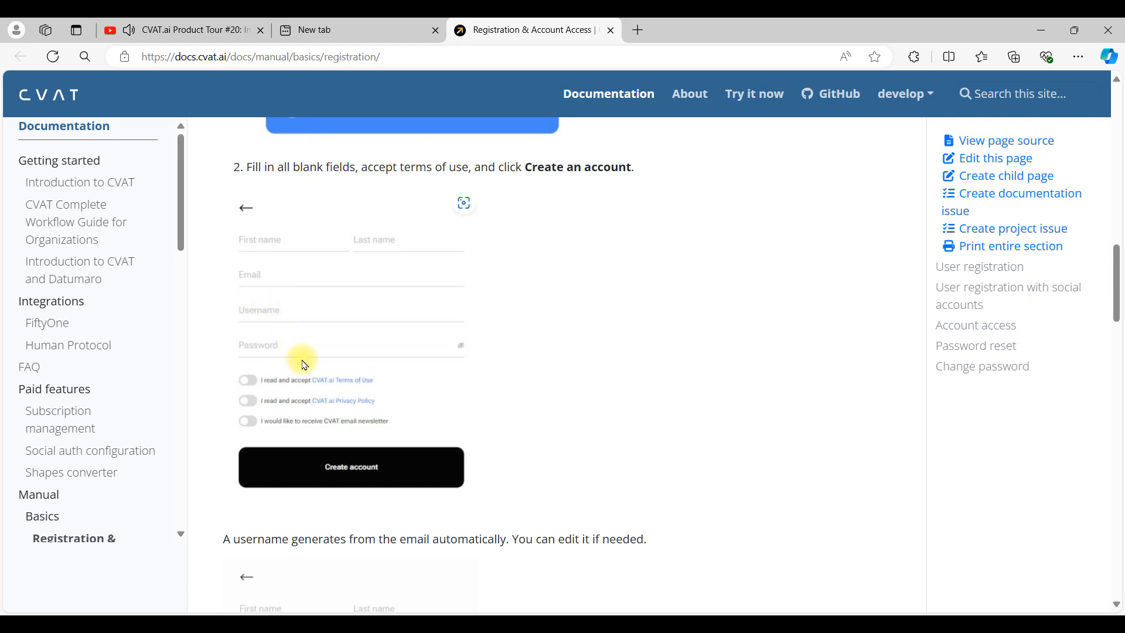
{"action": "scroll", "coordinate": [301, 388], "scroll_direction": "down", "scroll_amount": 5}
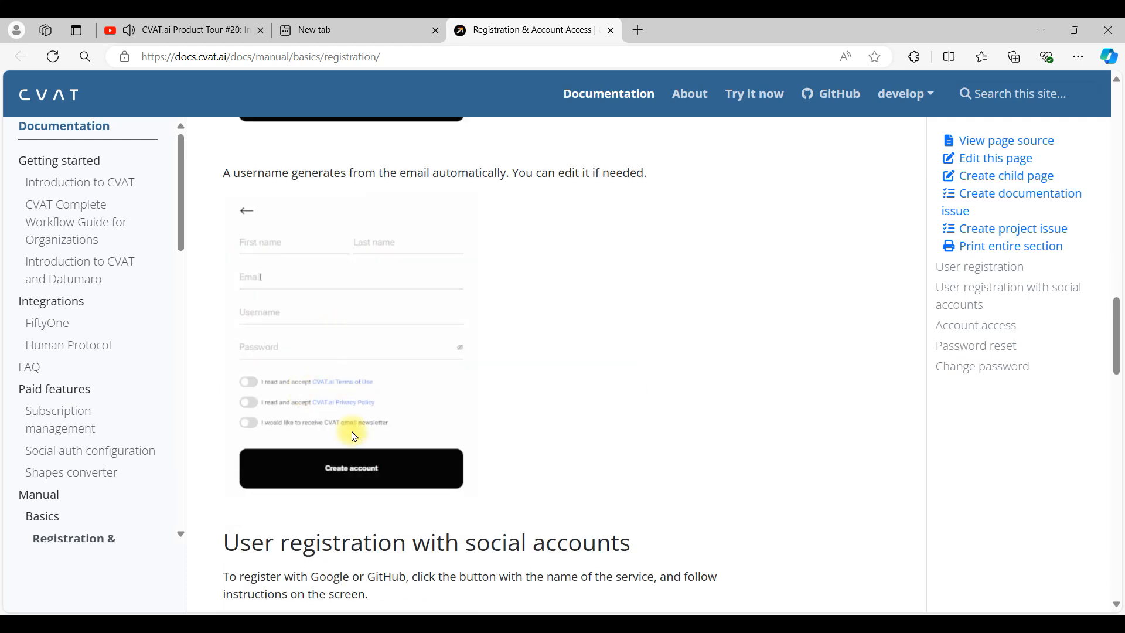
{"action": "scroll", "coordinate": [354, 436], "scroll_direction": "down", "scroll_amount": 5}
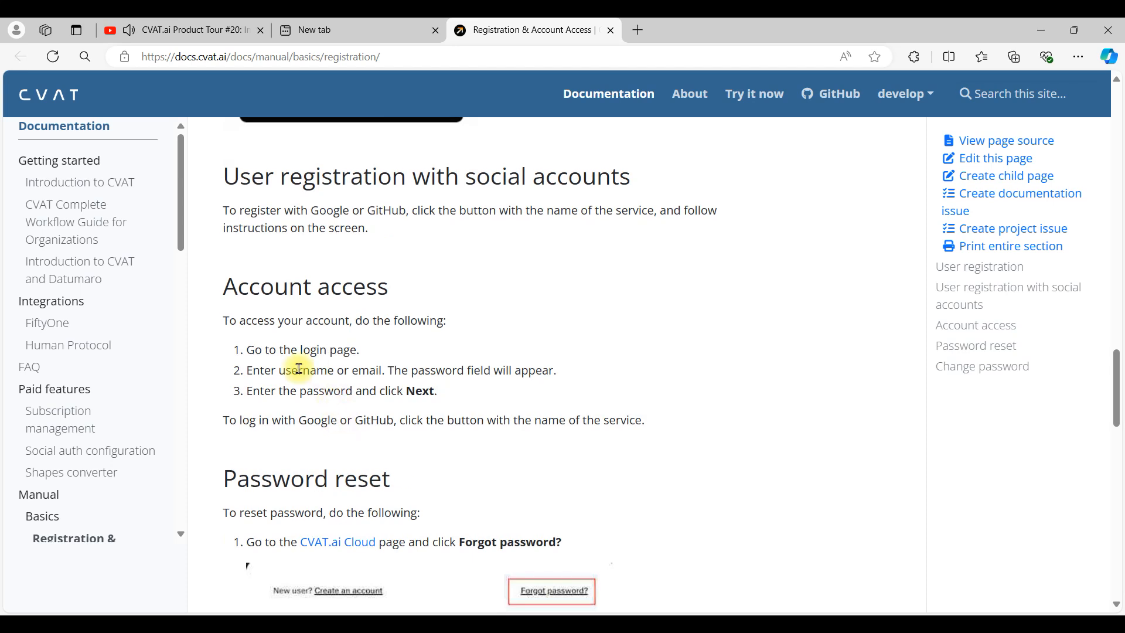
{"action": "scroll", "coordinate": [300, 357], "scroll_direction": "down", "scroll_amount": 1}
{"action": "left_click_drag", "start_coordinate": [270, 279], "coordinate": [360, 279]}
{"action": "scroll", "coordinate": [369, 293], "scroll_direction": "down", "scroll_amount": 1}
{"action": "scroll", "coordinate": [369, 309], "scroll_direction": "down", "scroll_amount": 2}
{"action": "scroll", "coordinate": [325, 335], "scroll_direction": "down", "scroll_amount": 2}
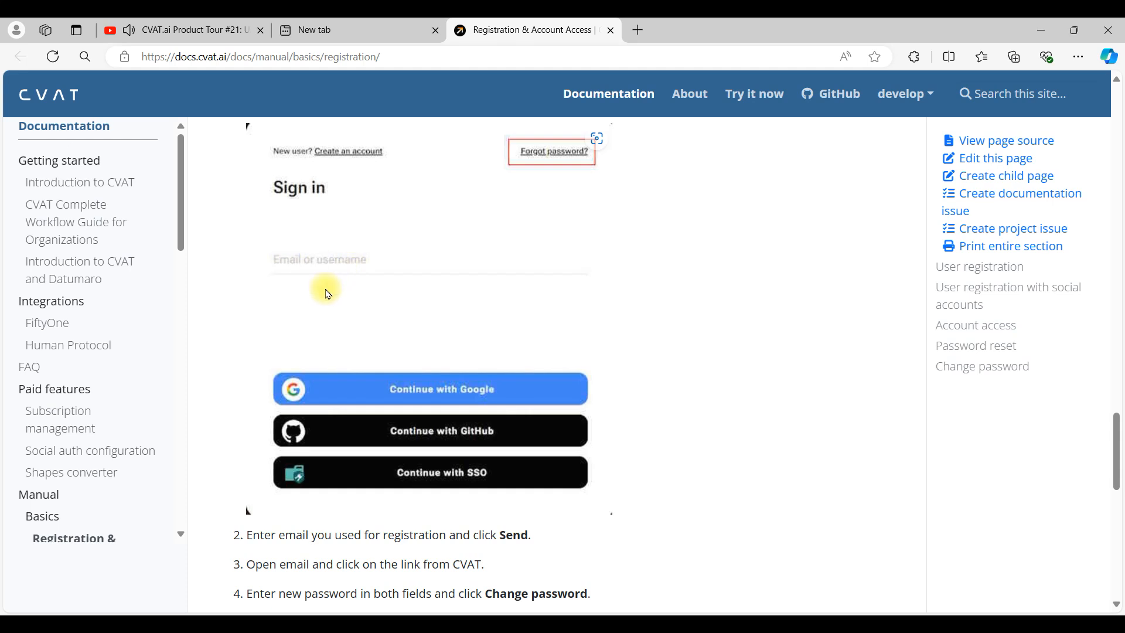
{"action": "scroll", "coordinate": [317, 293], "scroll_direction": "down", "scroll_amount": 7}
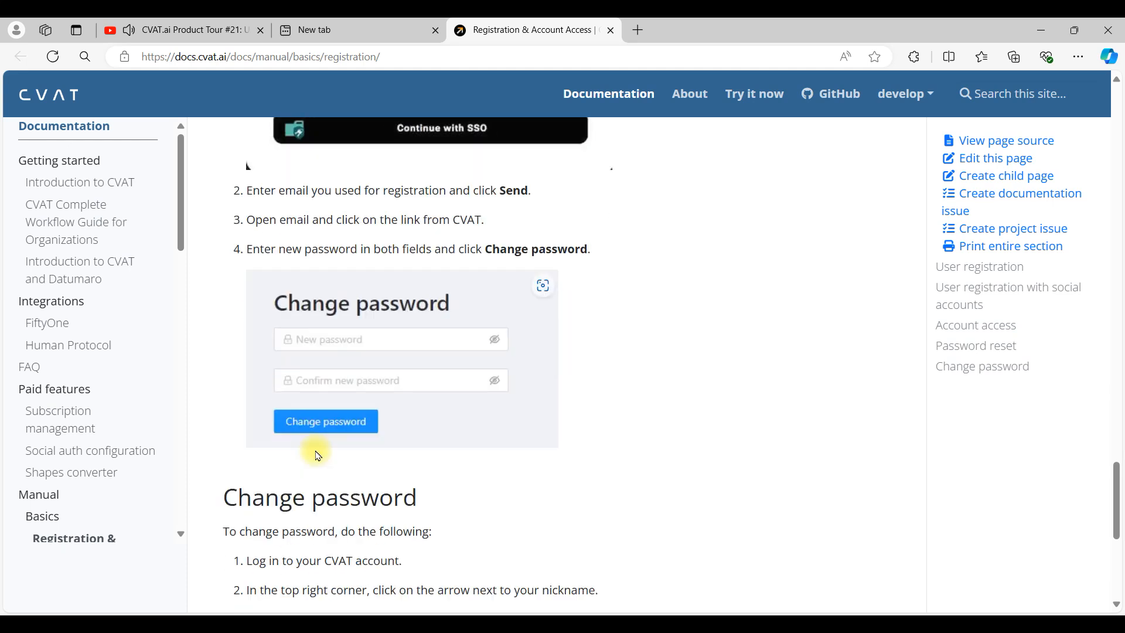
{"action": "scroll", "coordinate": [314, 431], "scroll_direction": "down", "scroll_amount": 4}
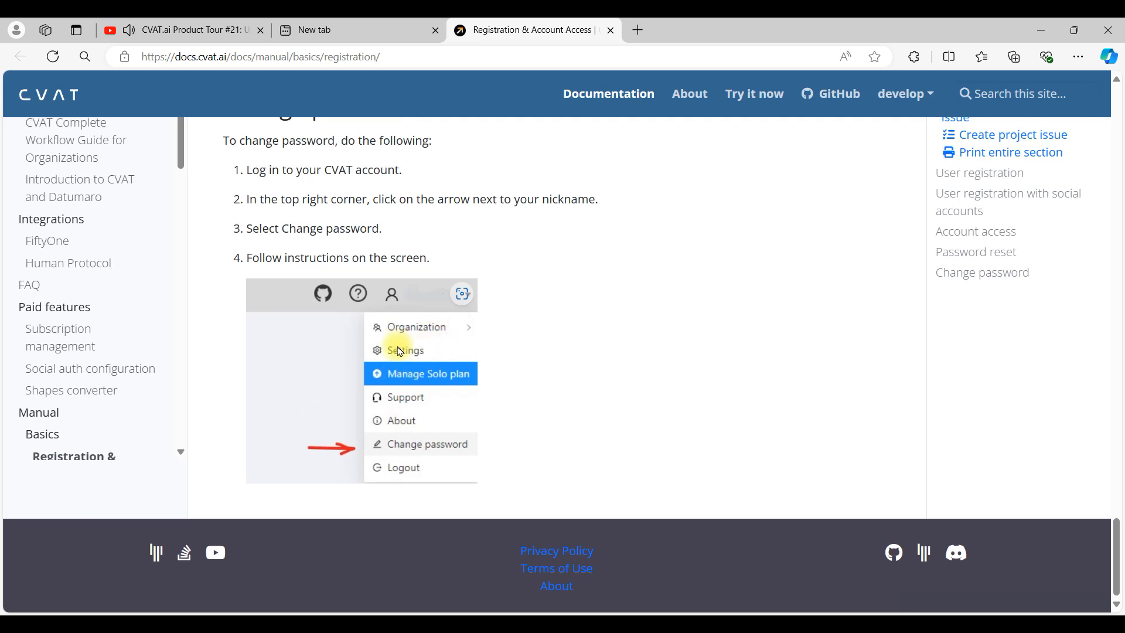
{"action": "scroll", "coordinate": [391, 410], "scroll_direction": "up", "scroll_amount": 1}
{"action": "scroll", "coordinate": [394, 523], "scroll_direction": "up", "scroll_amount": 1}
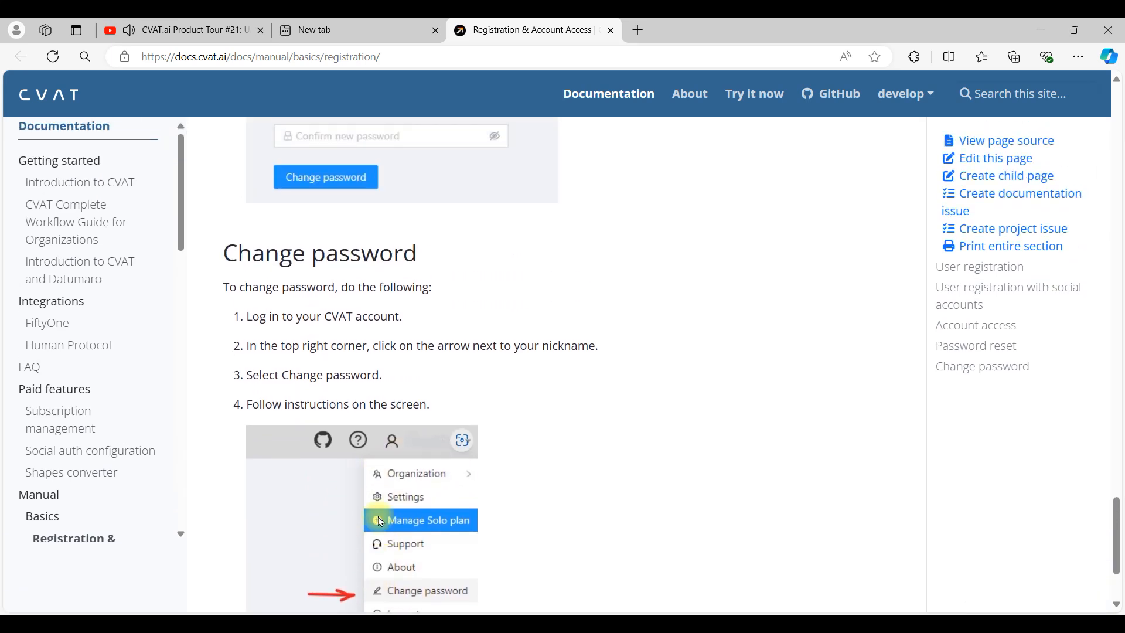
{"action": "scroll", "coordinate": [370, 503], "scroll_direction": "down", "scroll_amount": 2}
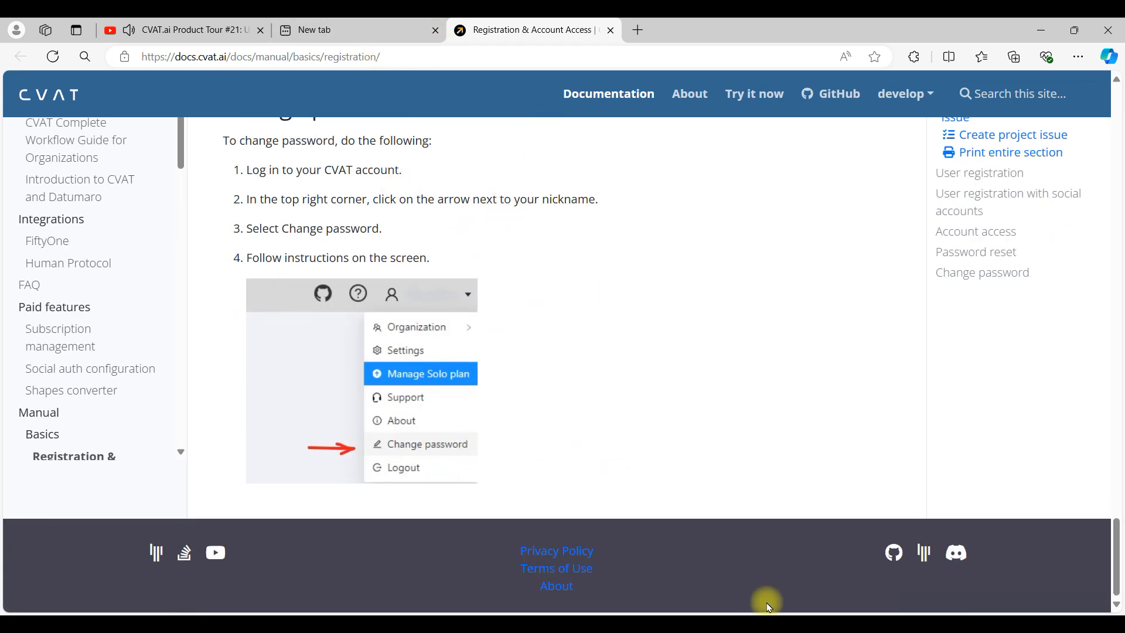
{"action": "left_click", "coordinate": [763, 622]}
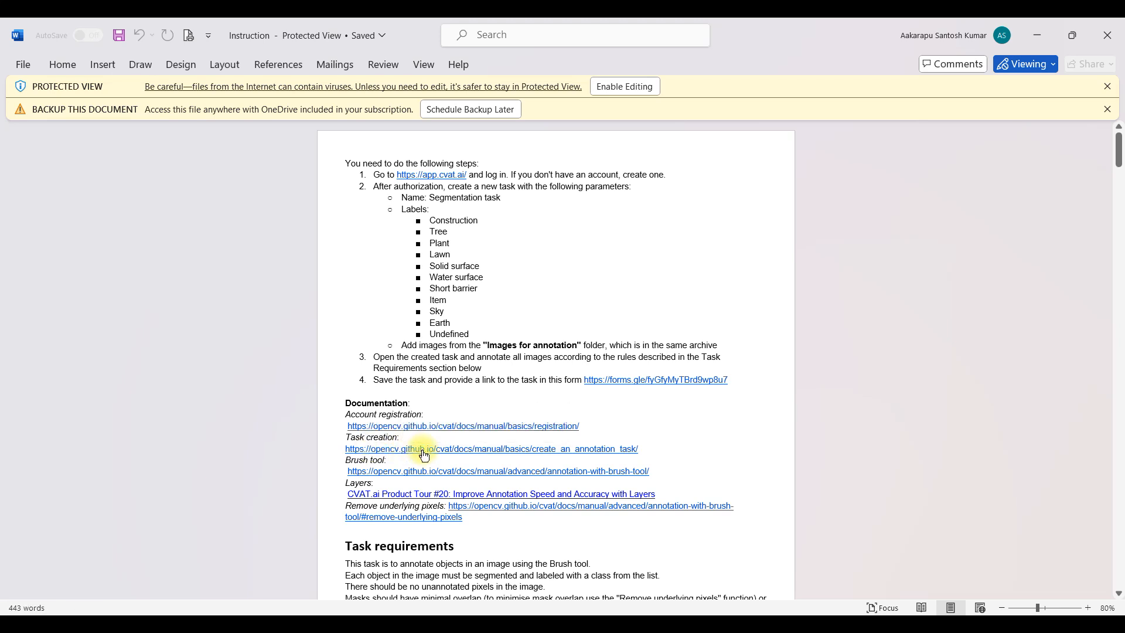
- Select and copy the Task creation hyperlink from the Instruction document
{"action": "key", "text": "ctrl+c"}
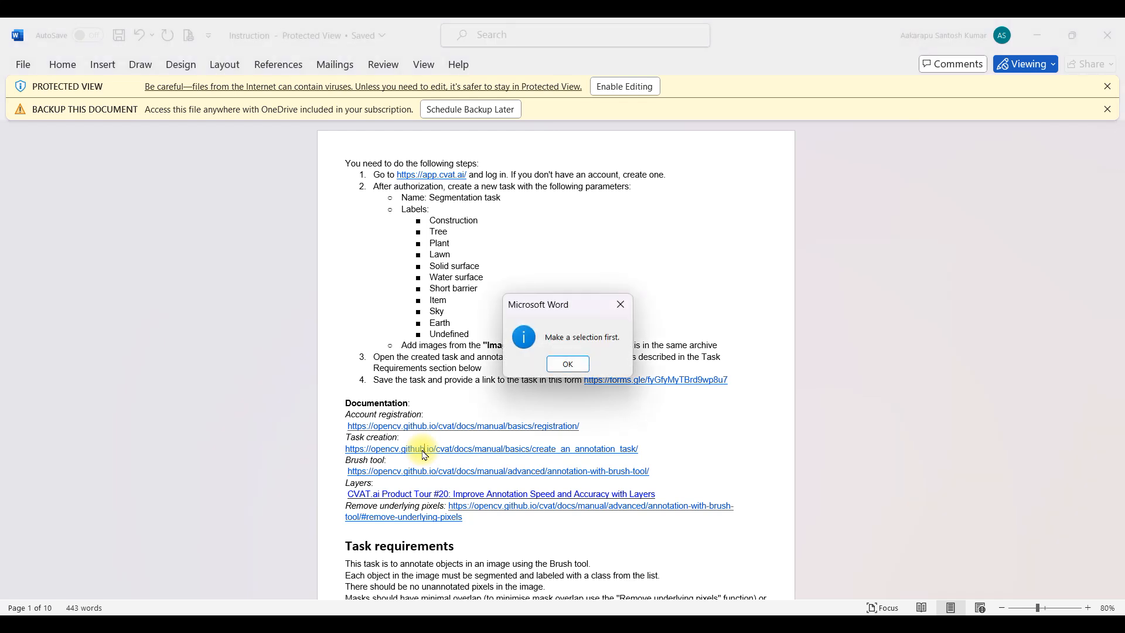
{"action": "left_click", "coordinate": [569, 364]}
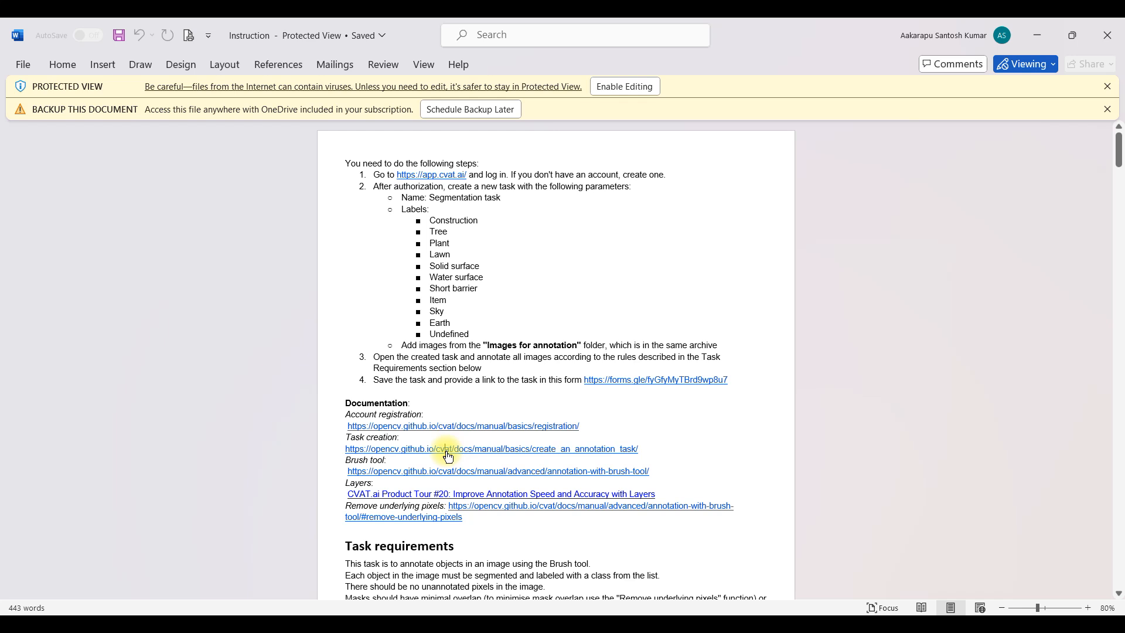
{"action": "left_click_drag", "start_coordinate": [343, 449], "coordinate": [623, 452]}
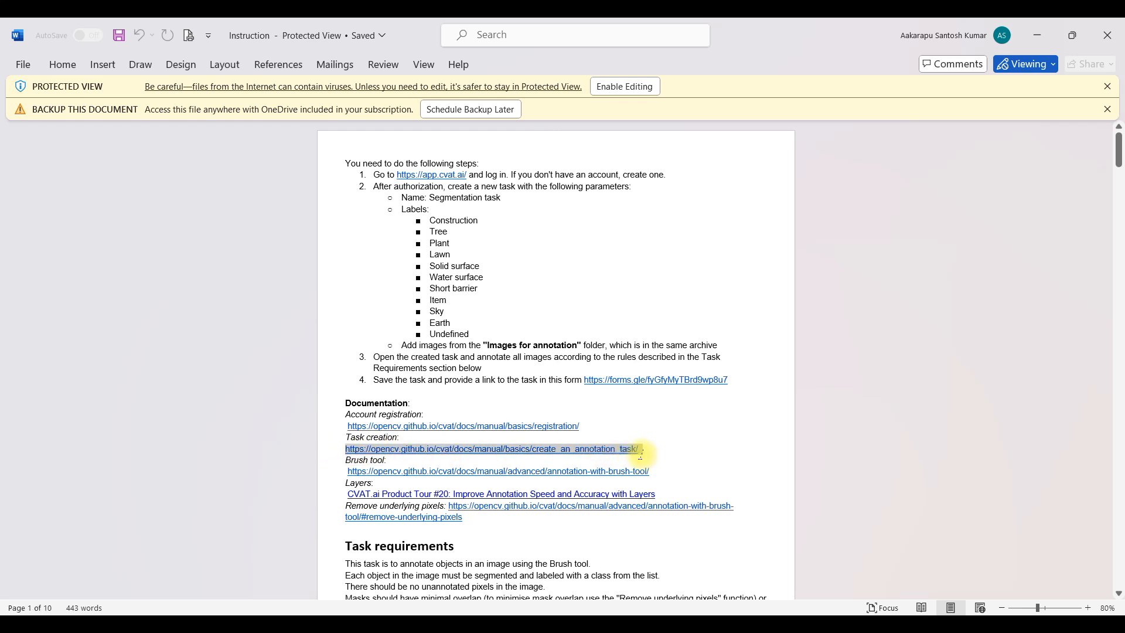
{"action": "left_click_drag", "start_coordinate": [639, 450], "coordinate": [641, 450]}
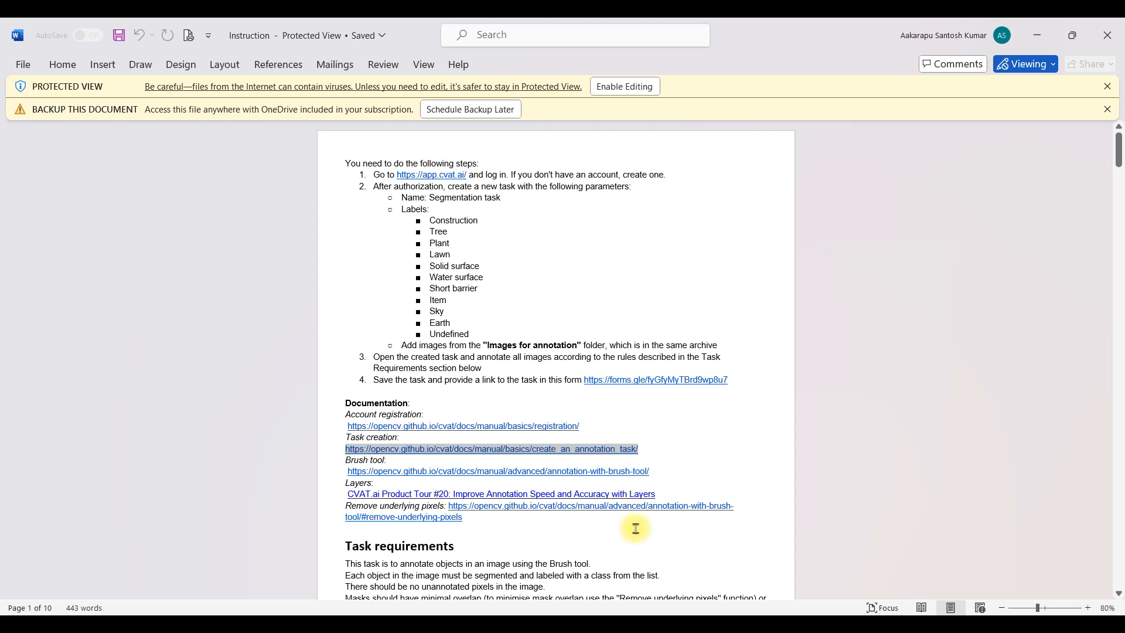
{"action": "right_click", "coordinate": [564, 452]}
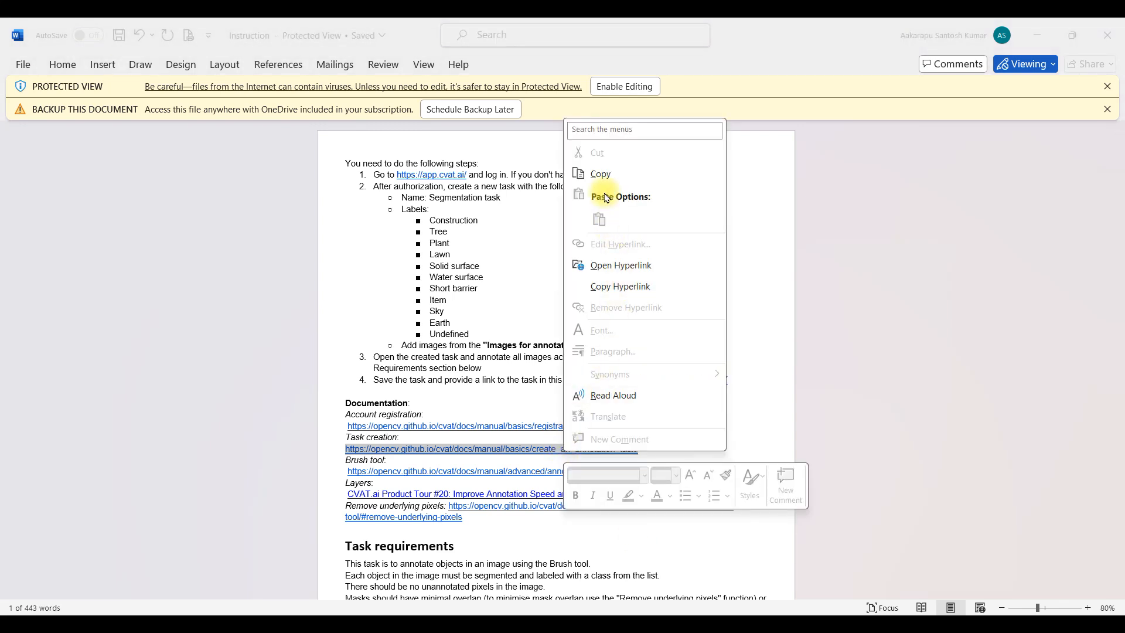
{"action": "left_click", "coordinate": [600, 174]}
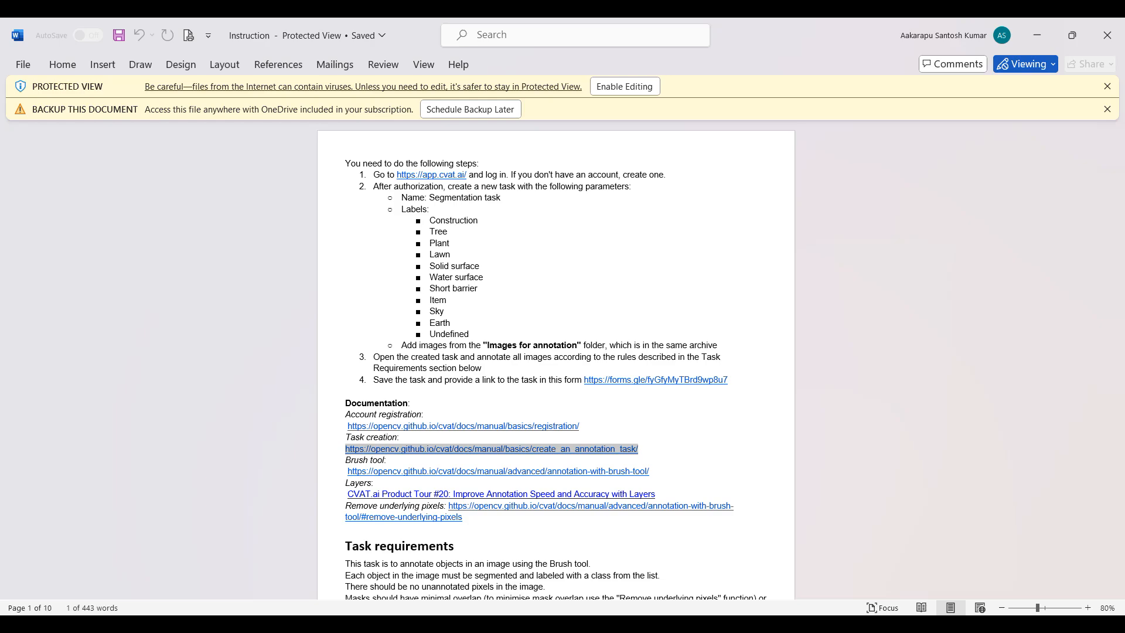
- Paste the Task creation link into the browser's address bar and load it
{"action": "left_click", "coordinate": [658, 546]}
{"action": "left_click", "coordinate": [557, 50]}
{"action": "key", "text": "ctrl+v"}
{"action": "key", "text": "Return"}
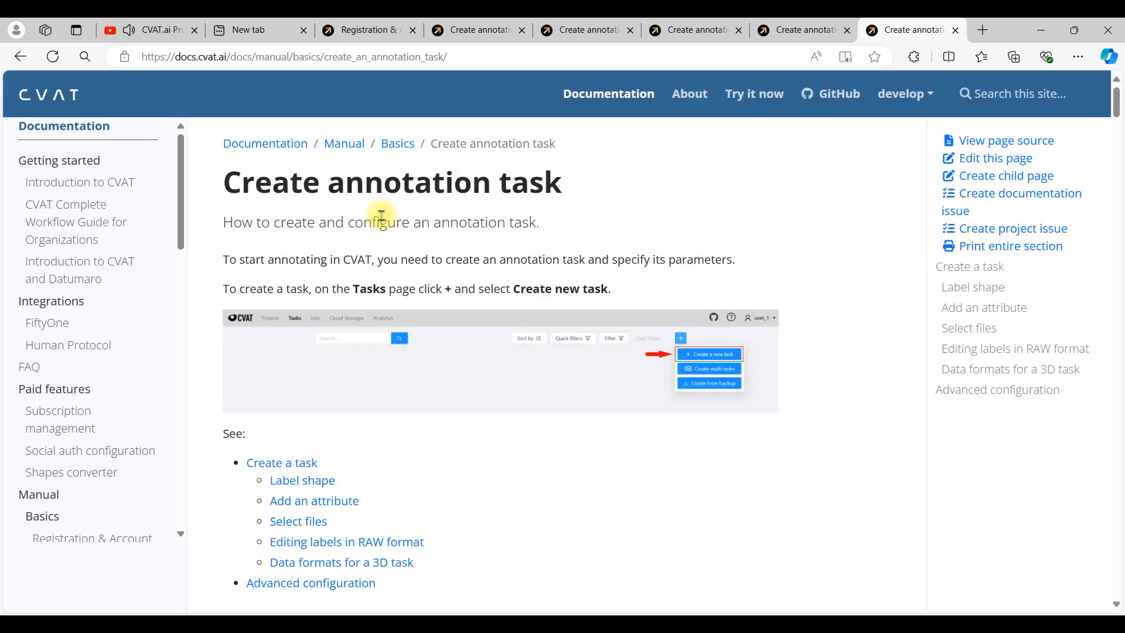
- Skim the Create annotation task page: configuration, labels, attributes, file selection and 3D data formats
{"action": "scroll", "coordinate": [378, 217], "scroll_direction": "down", "scroll_amount": 3}
{"action": "scroll", "coordinate": [366, 216], "scroll_direction": "up", "scroll_amount": 3}
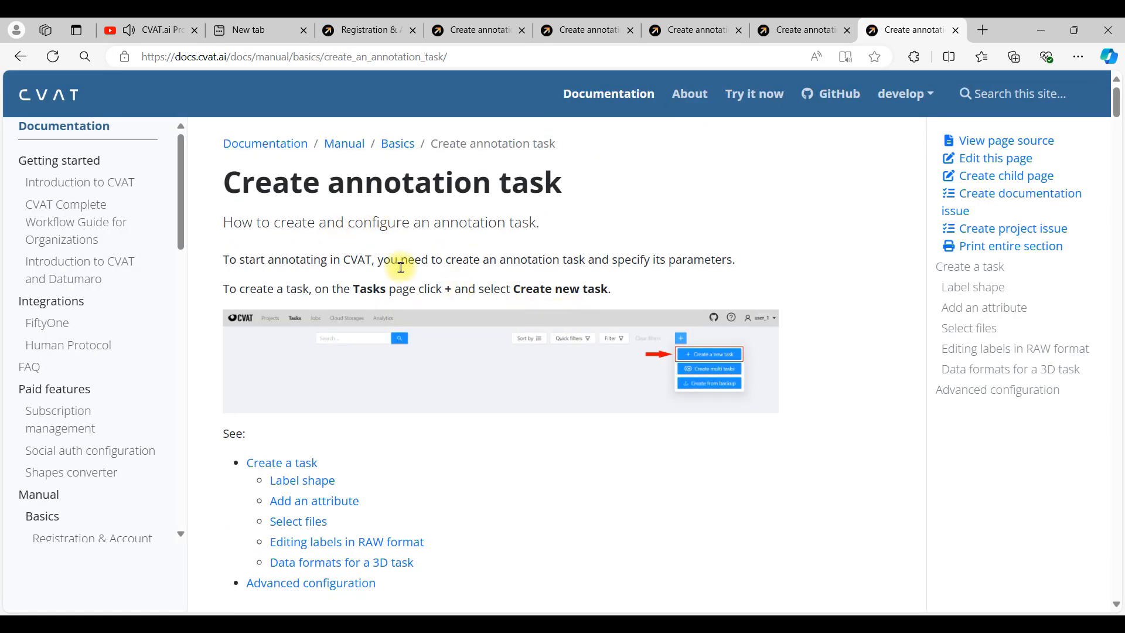
{"action": "scroll", "coordinate": [321, 400], "scroll_direction": "down", "scroll_amount": 4}
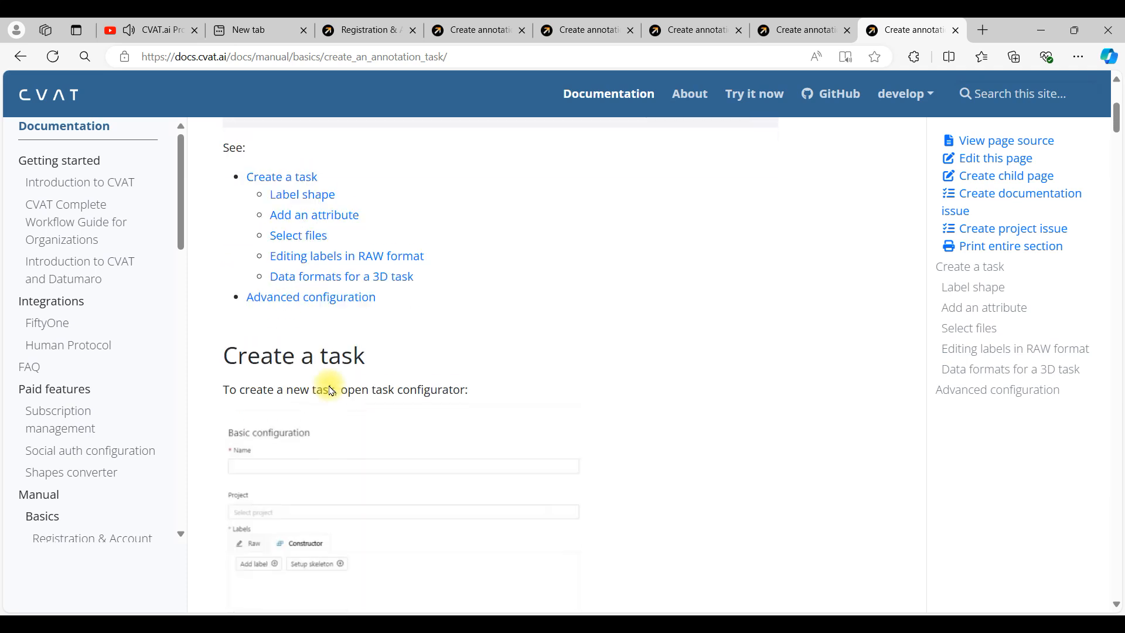
{"action": "scroll", "coordinate": [332, 386], "scroll_direction": "down", "scroll_amount": 3}
{"action": "scroll", "coordinate": [321, 416], "scroll_direction": "down", "scroll_amount": 3}
{"action": "scroll", "coordinate": [321, 413], "scroll_direction": "down", "scroll_amount": 6}
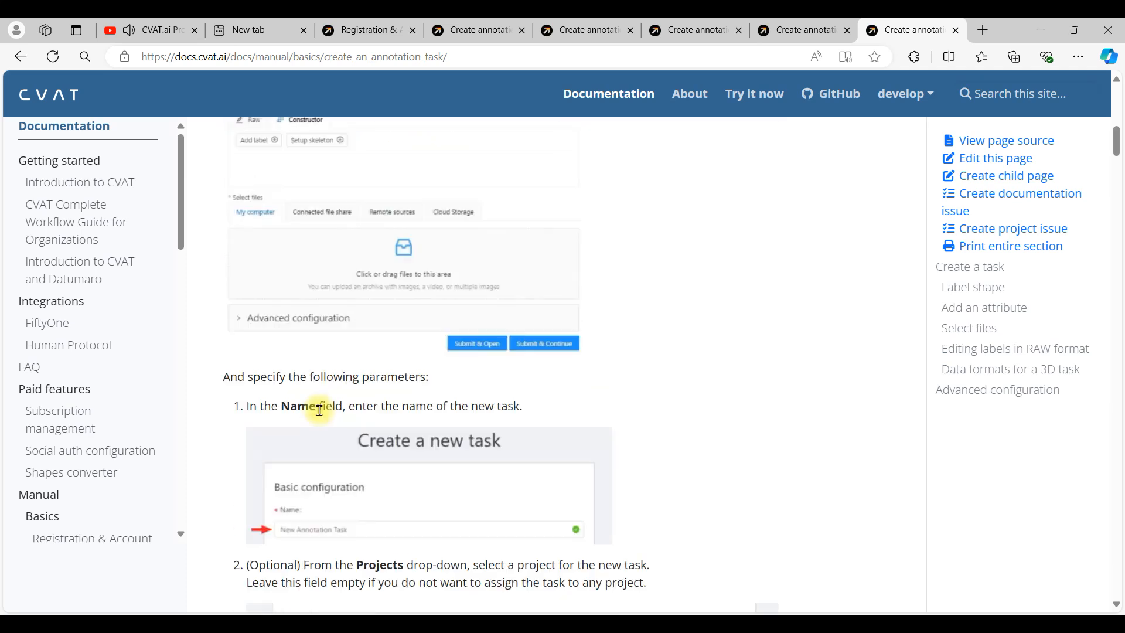
{"action": "scroll", "coordinate": [321, 404], "scroll_direction": "up", "scroll_amount": 1}
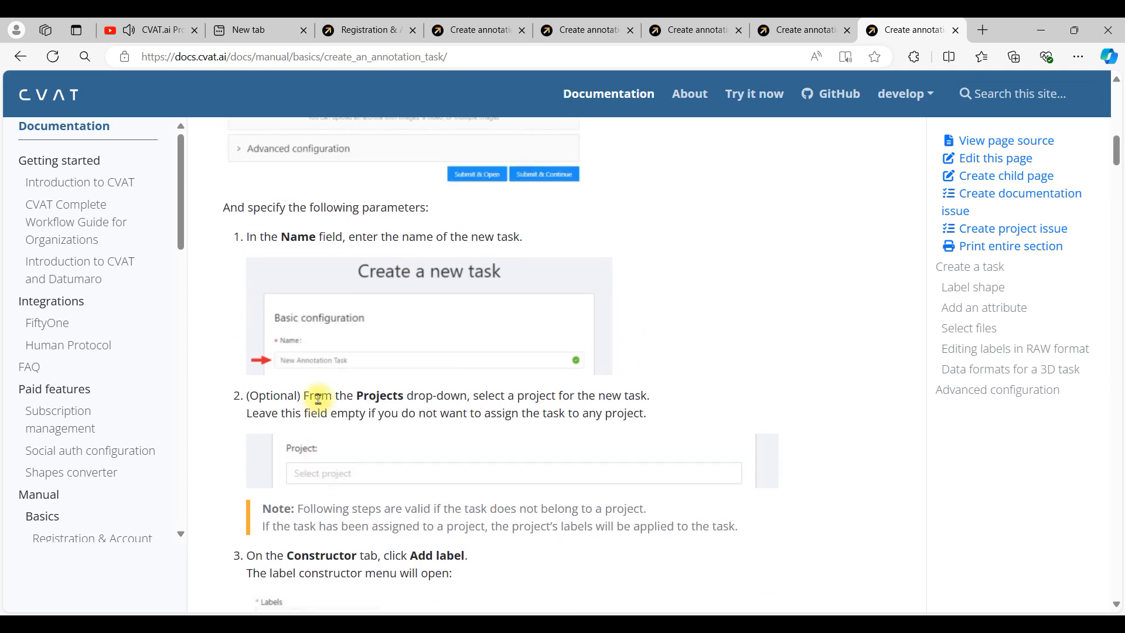
{"action": "scroll", "coordinate": [413, 399], "scroll_direction": "down", "scroll_amount": 3}
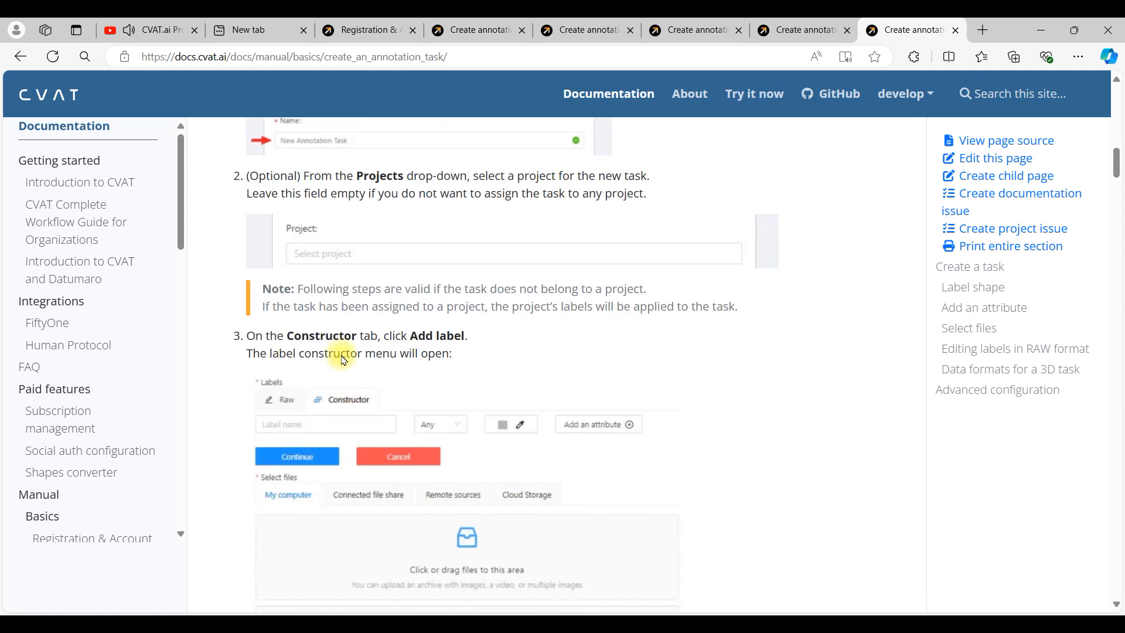
{"action": "scroll", "coordinate": [316, 366], "scroll_direction": "down", "scroll_amount": 2}
{"action": "scroll", "coordinate": [461, 427], "scroll_direction": "down", "scroll_amount": 1}
{"action": "scroll", "coordinate": [484, 427], "scroll_direction": "up", "scroll_amount": 1}
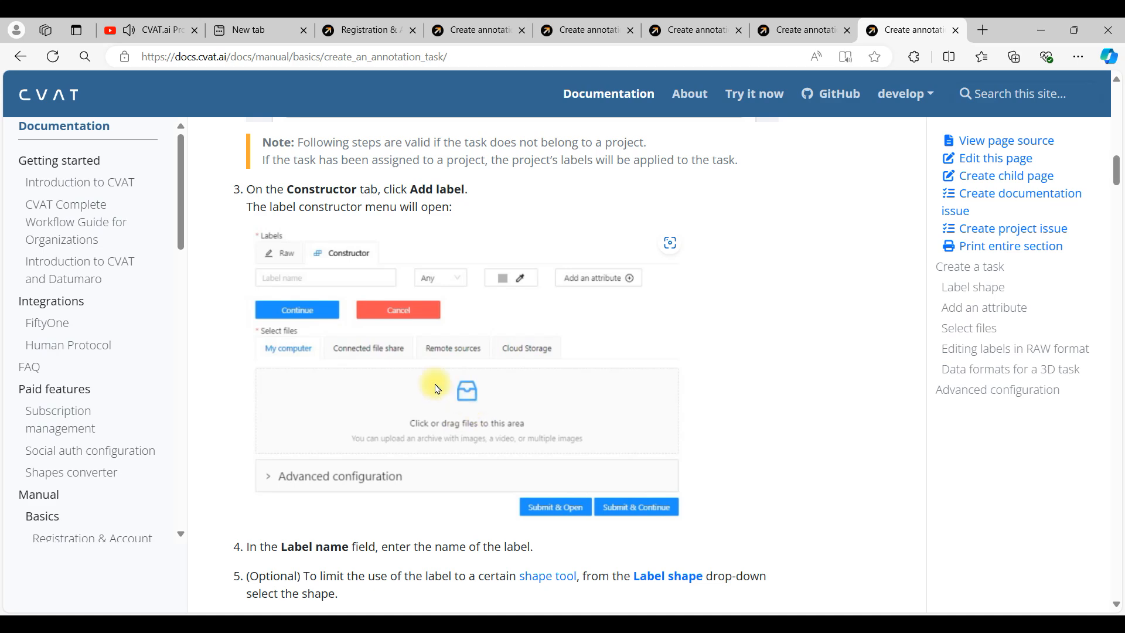
{"action": "scroll", "coordinate": [355, 434], "scroll_direction": "down", "scroll_amount": 7}
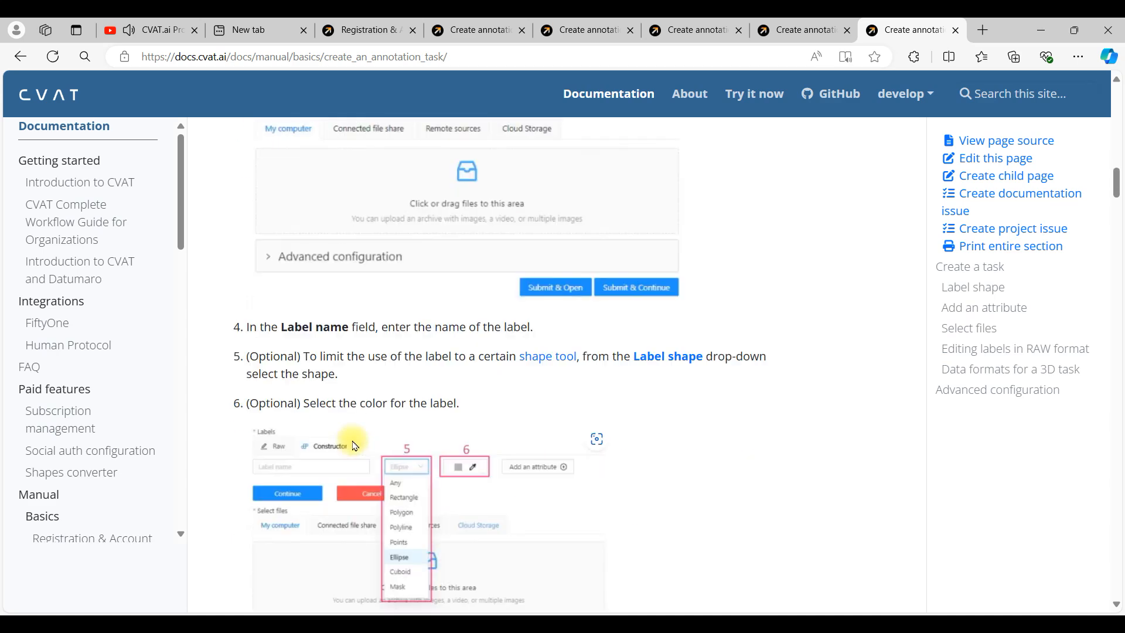
{"action": "scroll", "coordinate": [355, 445], "scroll_direction": "down", "scroll_amount": 9}
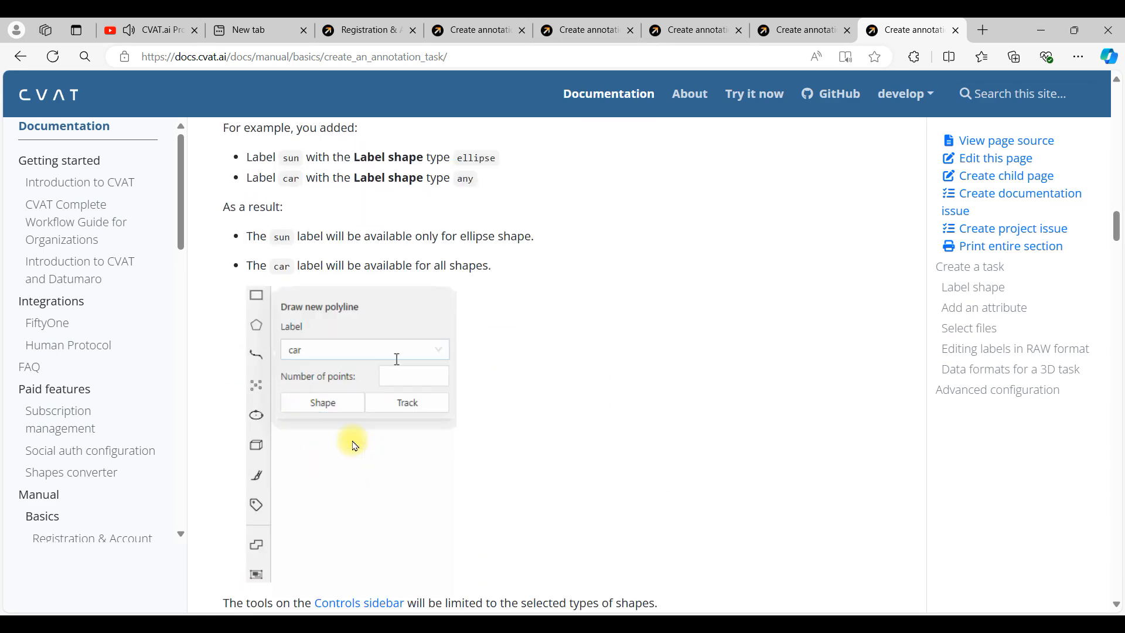
{"action": "scroll", "coordinate": [354, 445], "scroll_direction": "down", "scroll_amount": 15}
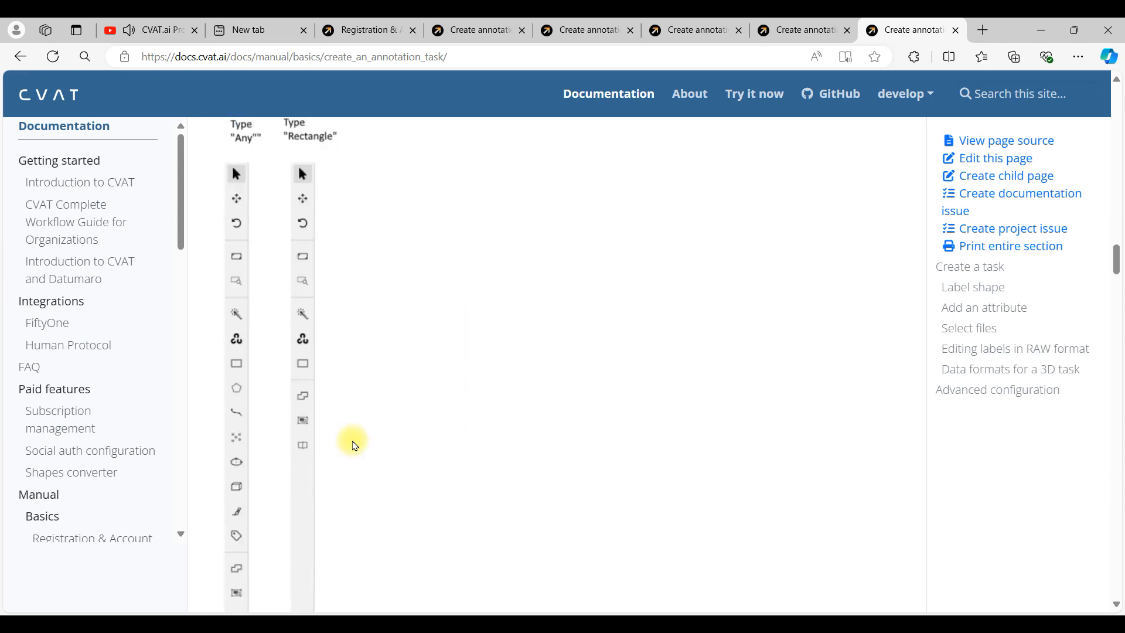
{"action": "scroll", "coordinate": [354, 442], "scroll_direction": "down", "scroll_amount": 12}
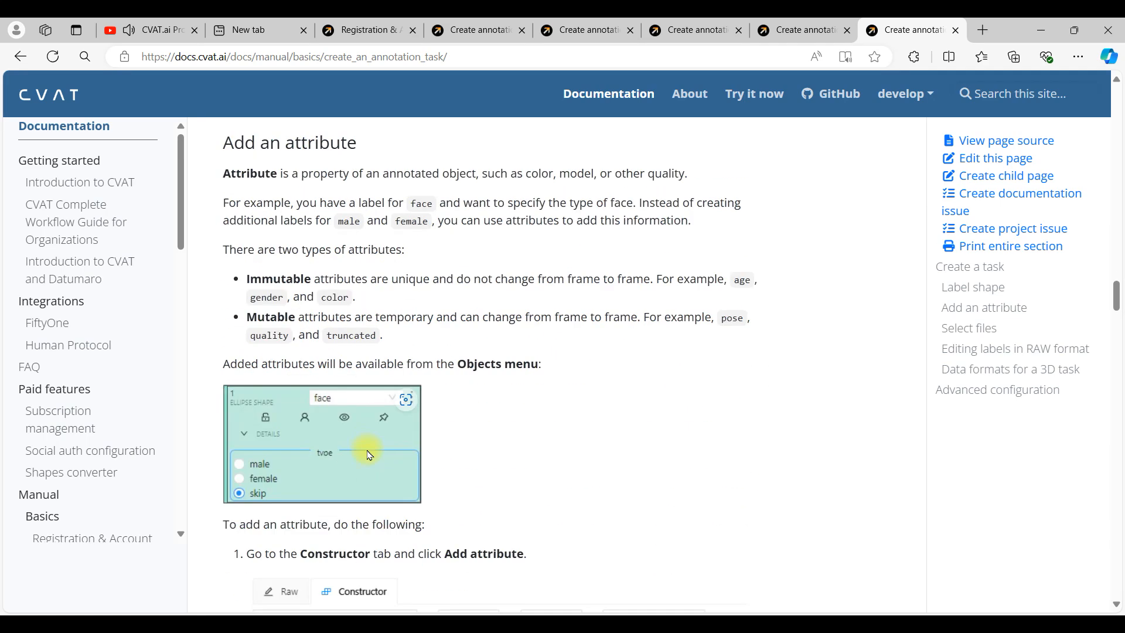
{"action": "scroll", "coordinate": [366, 446], "scroll_direction": "down", "scroll_amount": 10}
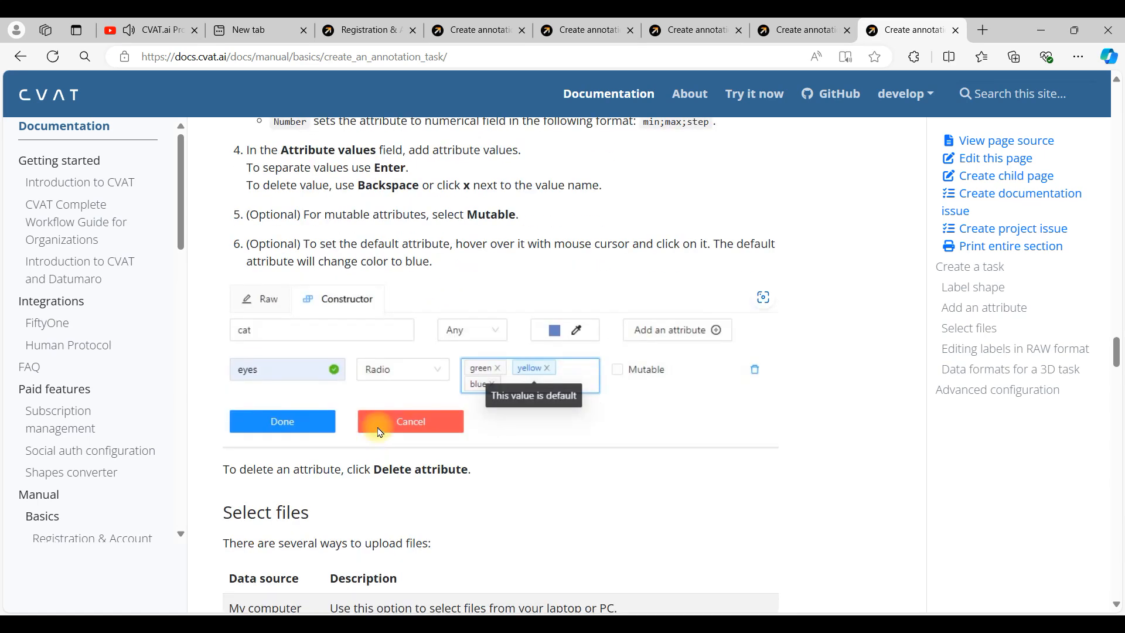
{"action": "scroll", "coordinate": [367, 446], "scroll_direction": "down", "scroll_amount": 8}
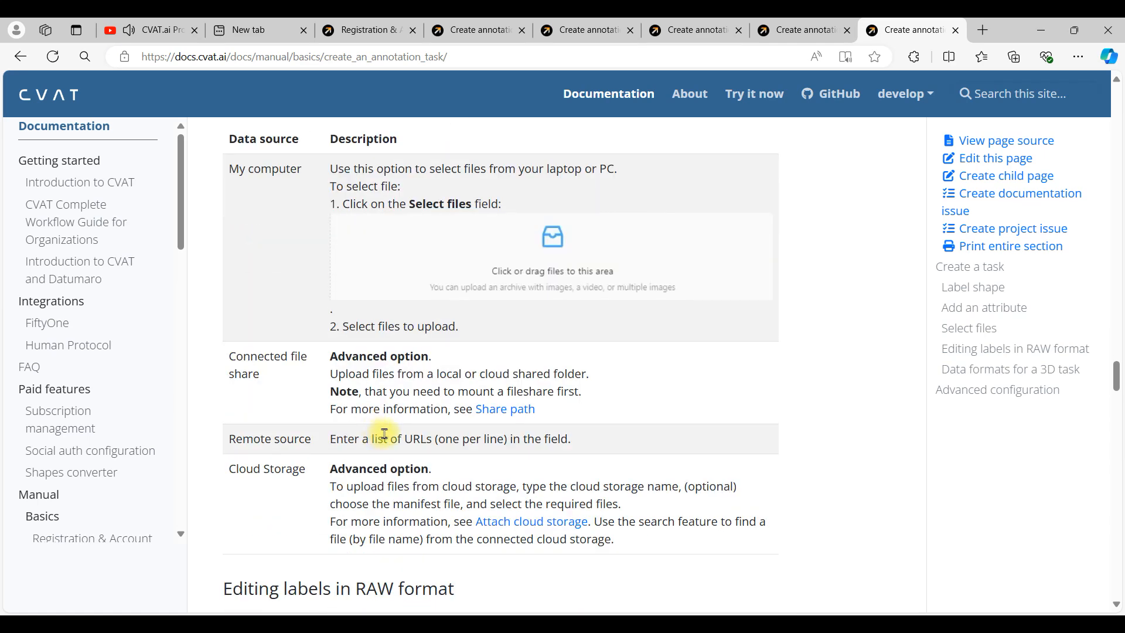
{"action": "scroll", "coordinate": [656, 486], "scroll_direction": "down", "scroll_amount": 12}
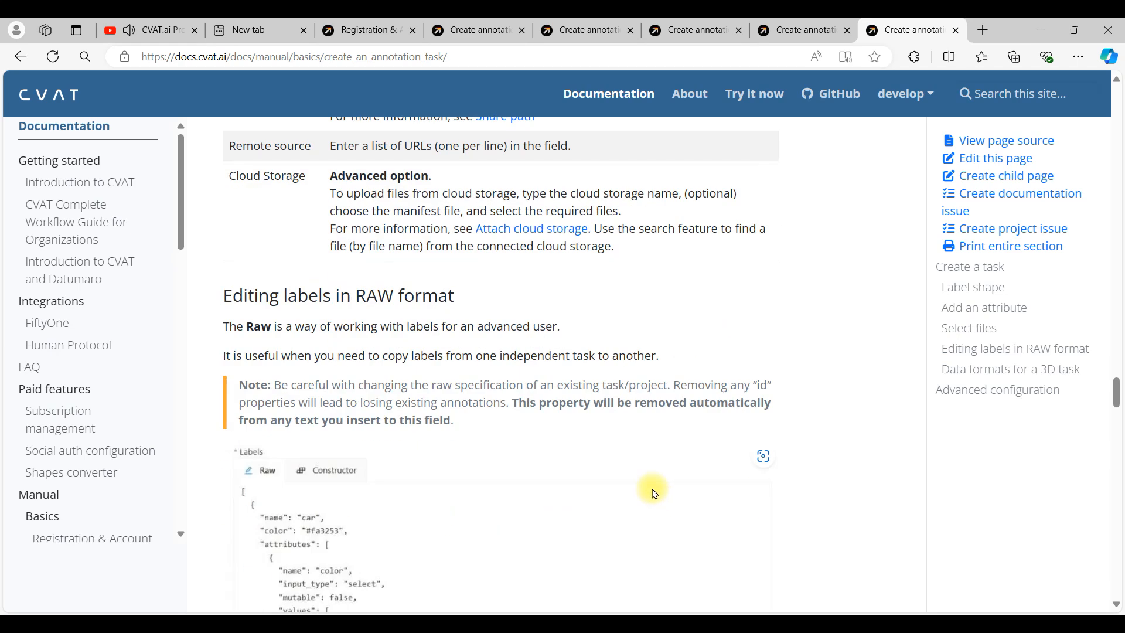
{"action": "scroll", "coordinate": [649, 489], "scroll_direction": "down", "scroll_amount": 5}
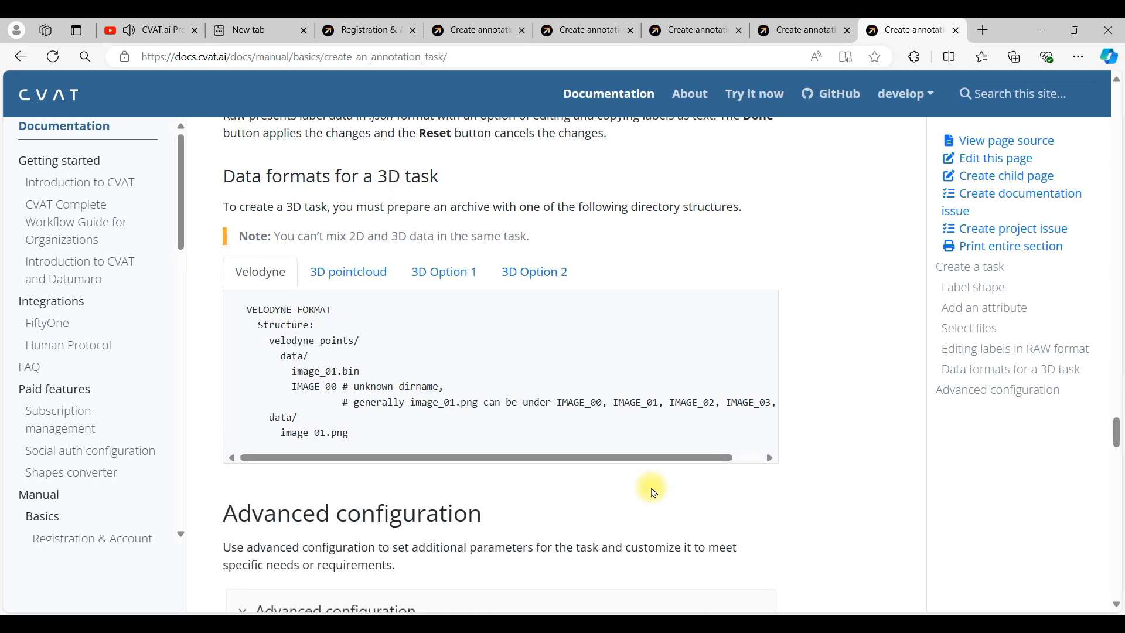
{"action": "left_click", "coordinate": [1059, 620]}
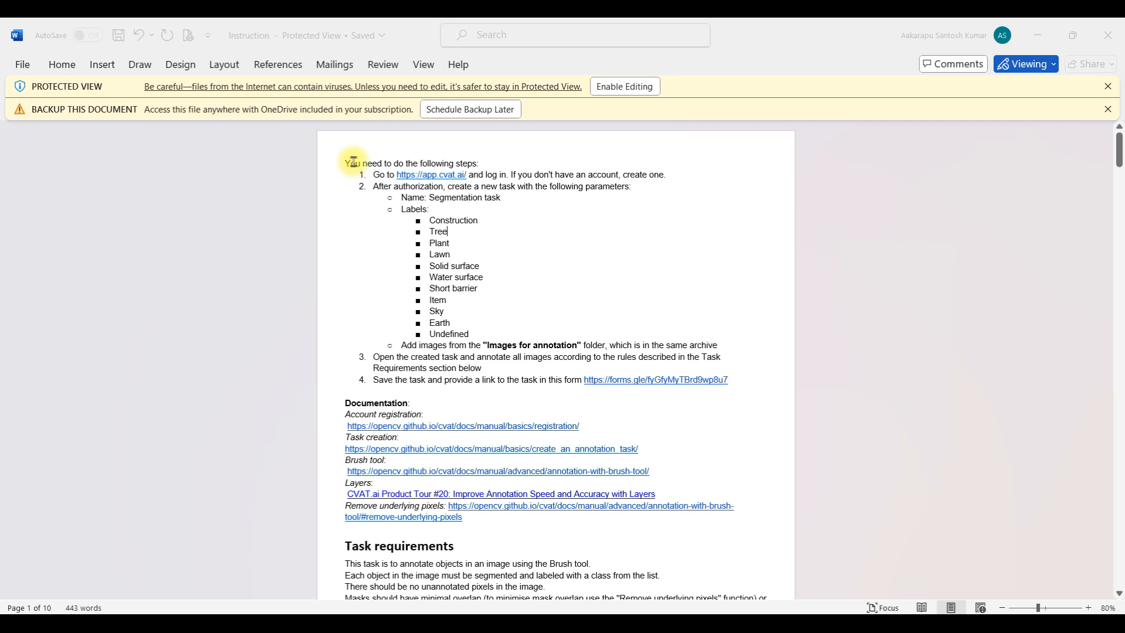
{"action": "left_click", "coordinate": [383, 164]}
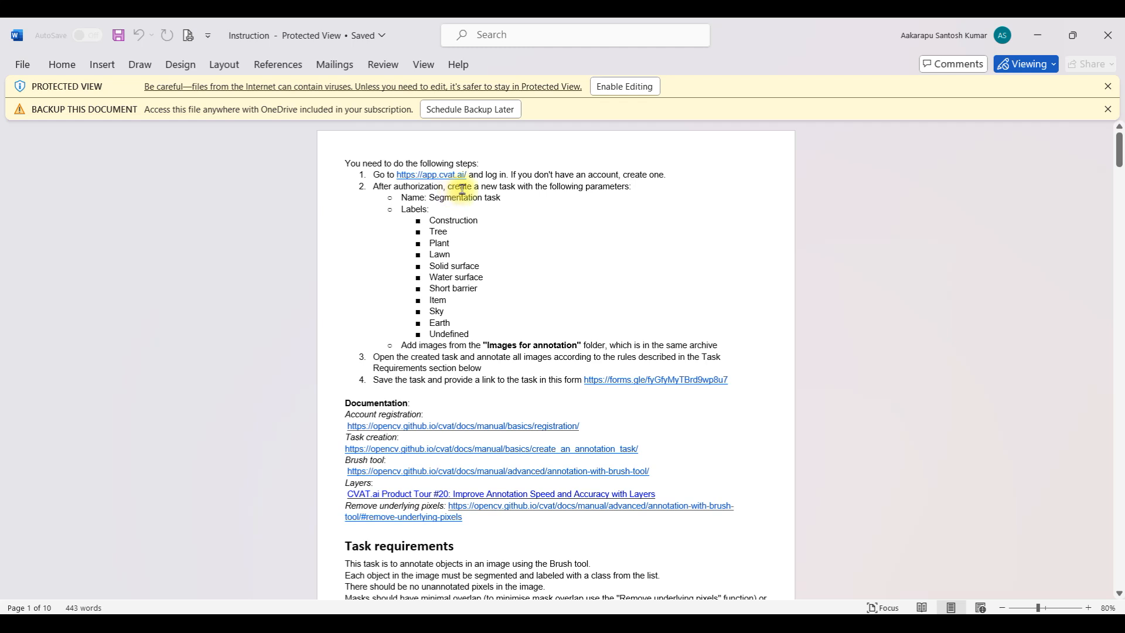
{"action": "left_click_drag", "start_coordinate": [398, 174], "coordinate": [461, 176]}
{"action": "key", "text": "ctrl+c"}
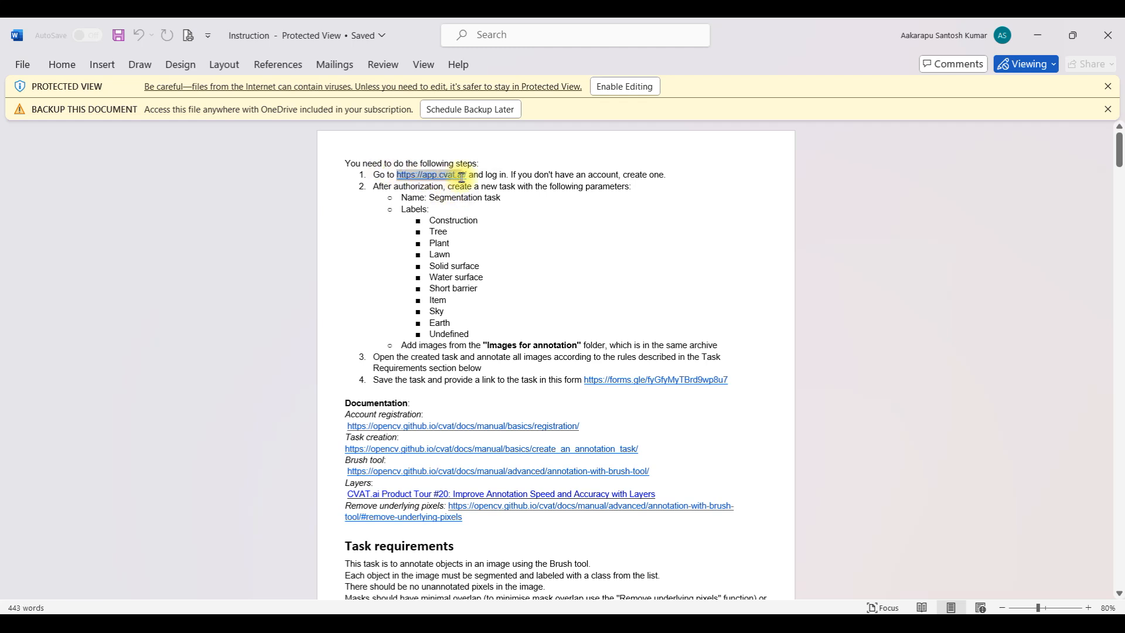
{"action": "left_click", "coordinate": [604, 297]}
{"action": "key", "text": "alt+Tab"}
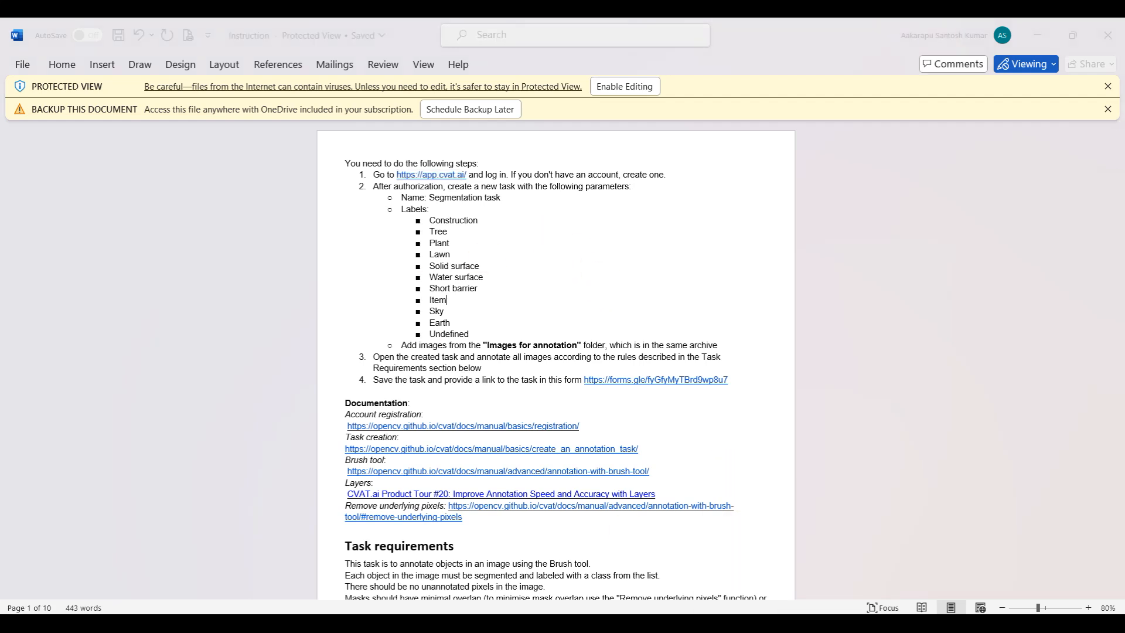
{"action": "right_click", "coordinate": [292, 66]}
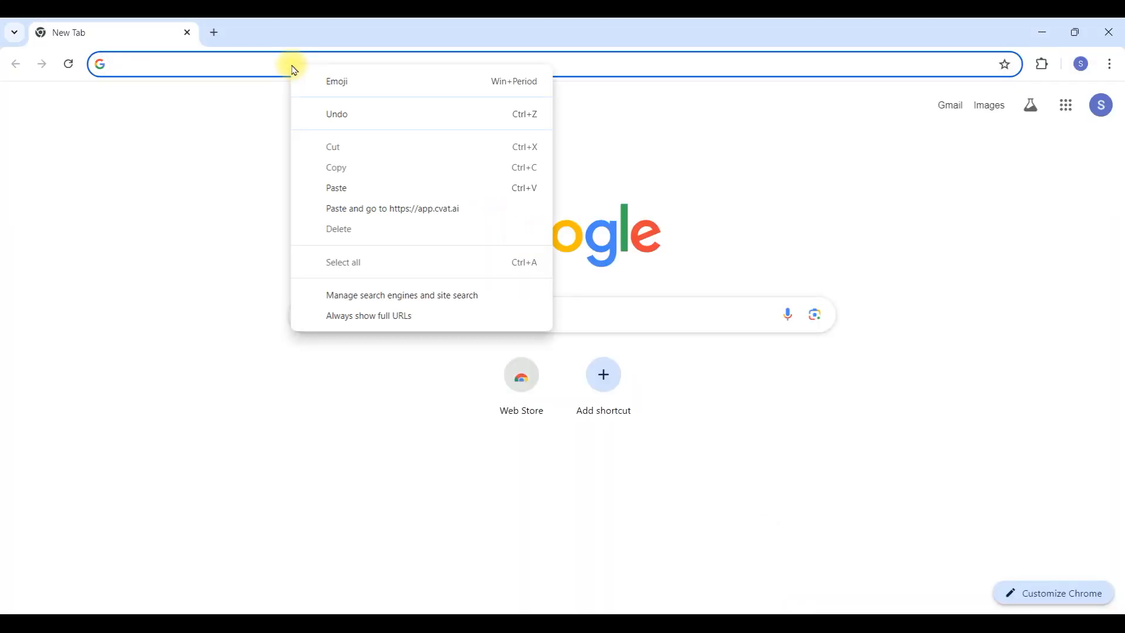
- Load app.cvat.ai and go from the Sign in page to the Create an account form
{"action": "left_click", "coordinate": [364, 209]}
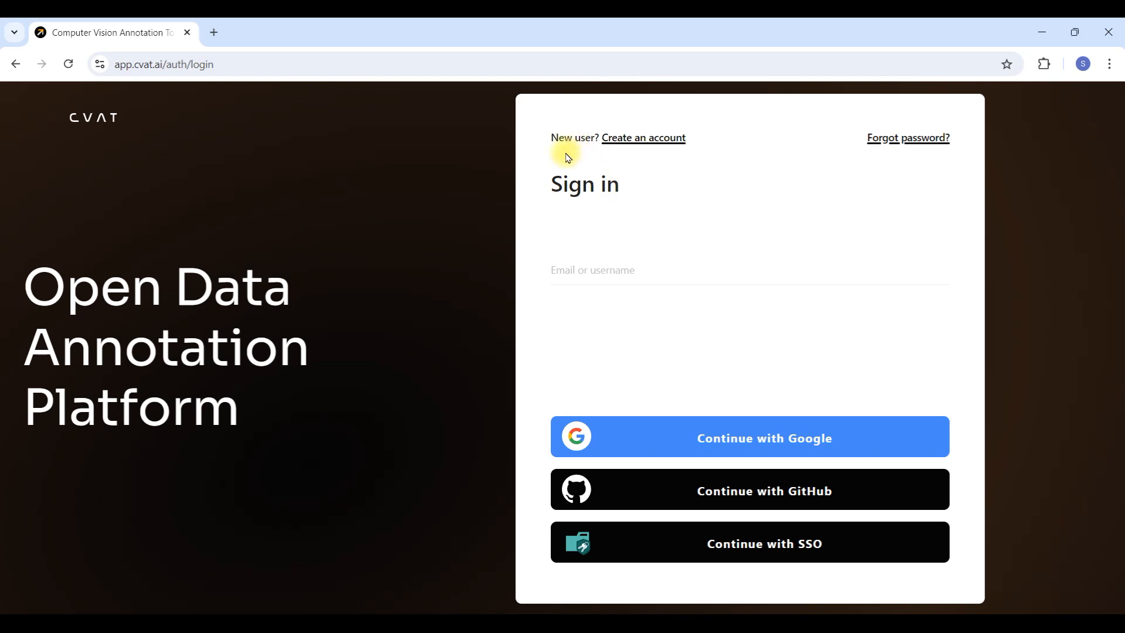
{"action": "left_click_drag", "start_coordinate": [539, 181], "coordinate": [638, 191]}
{"action": "left_click", "coordinate": [585, 267]}
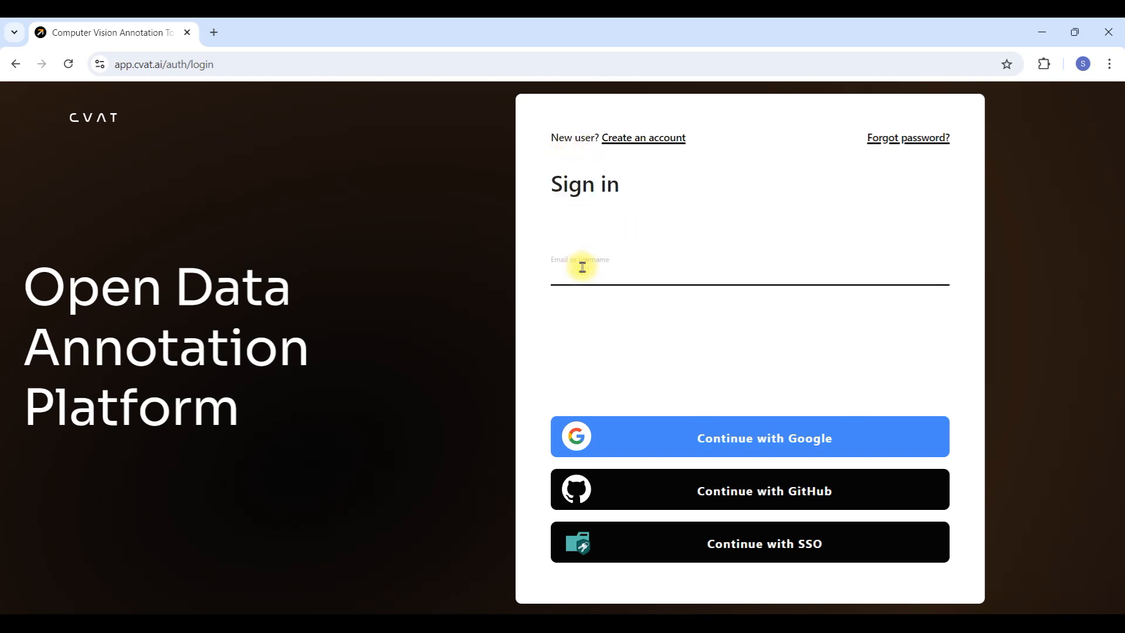
{"action": "left_click_drag", "start_coordinate": [566, 133], "coordinate": [628, 143]}
{"action": "left_click", "coordinate": [632, 140]}
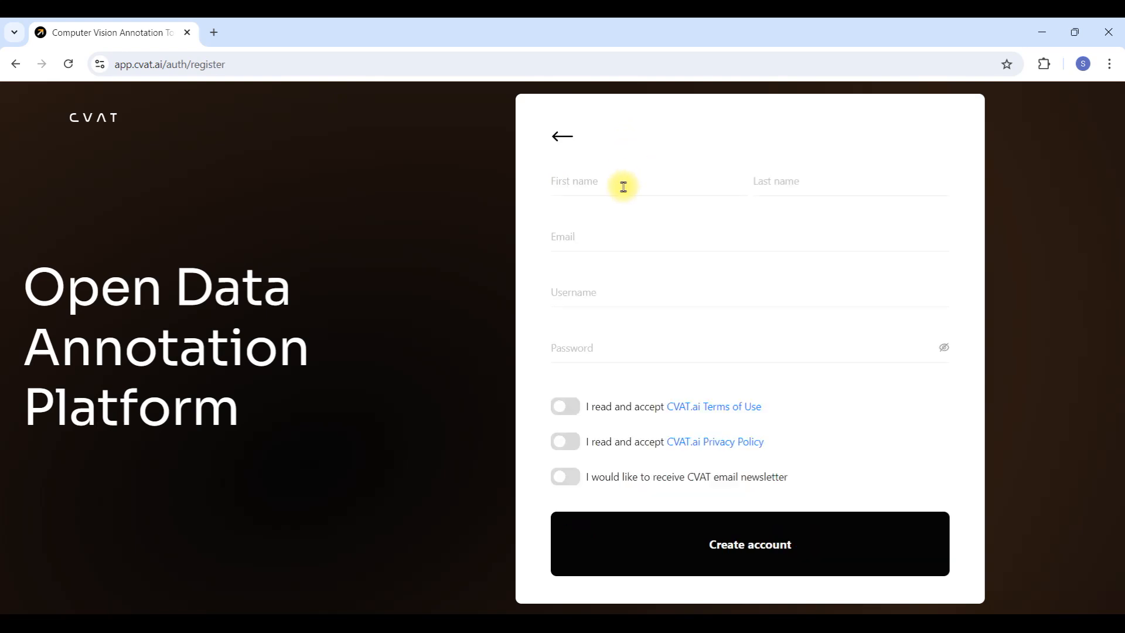
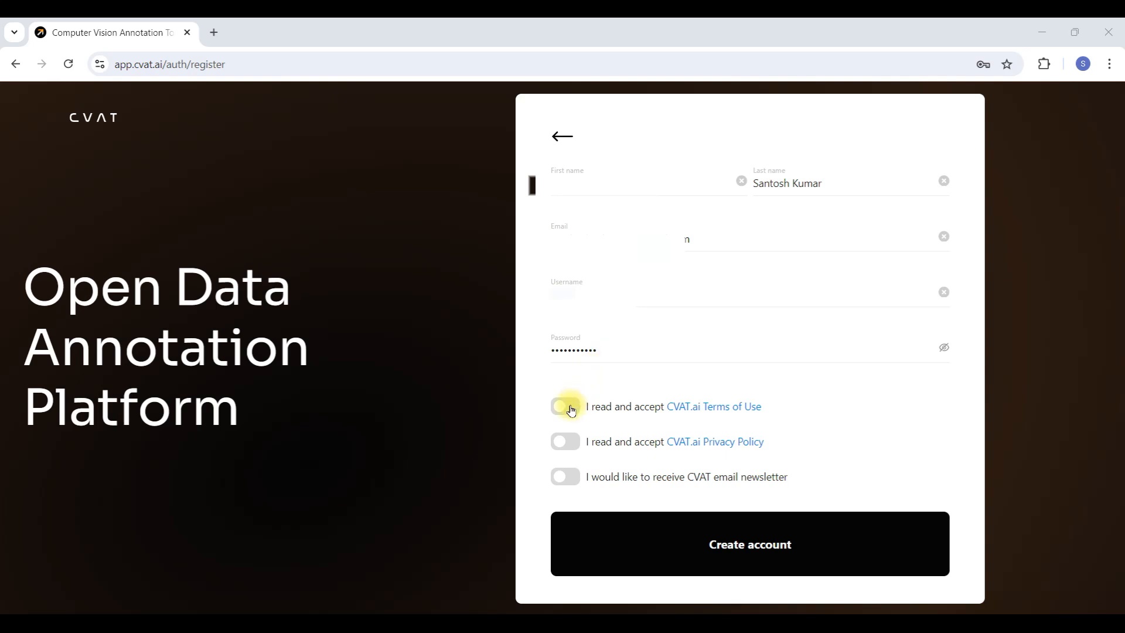
- Switch on the Terms of Use and Privacy Policy toggles and click Create account
{"action": "left_click", "coordinate": [569, 408]}
{"action": "left_click", "coordinate": [570, 444]}
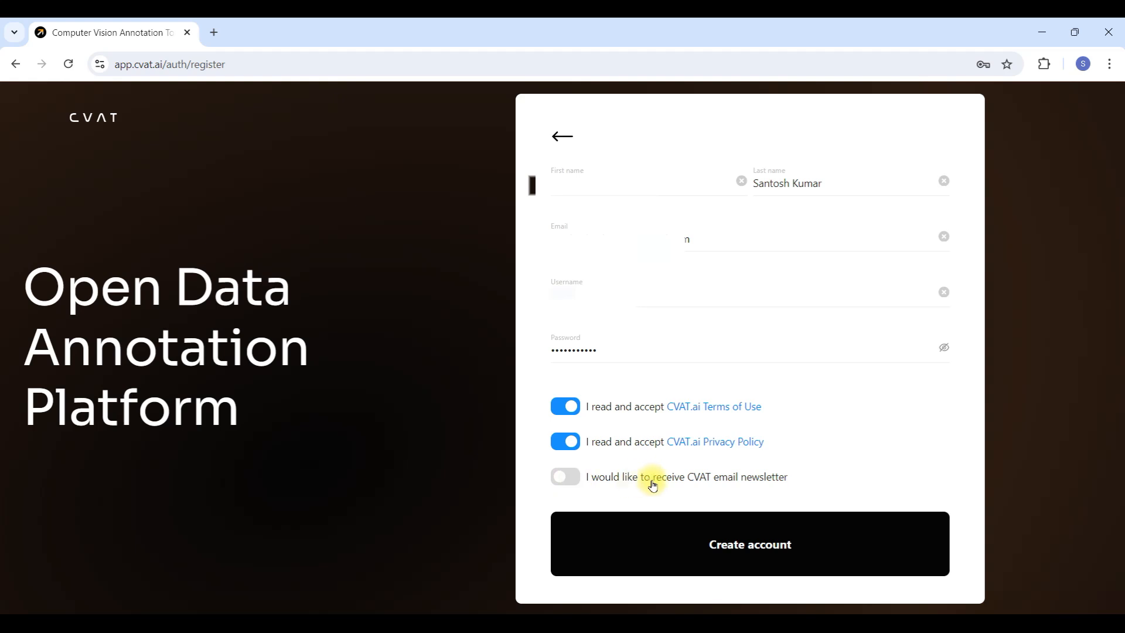
{"action": "left_click", "coordinate": [730, 547]}
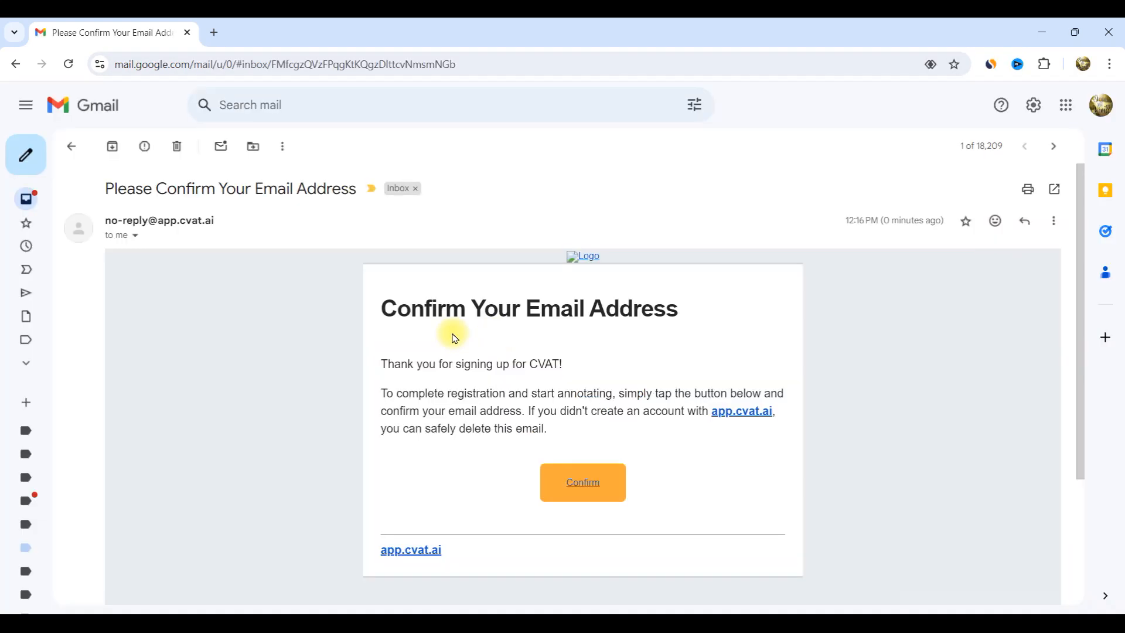
- Open the CVAT confirmation email in Gmail and confirm the account's email address
{"action": "scroll", "coordinate": [455, 338], "scroll_direction": "down", "scroll_amount": 1}
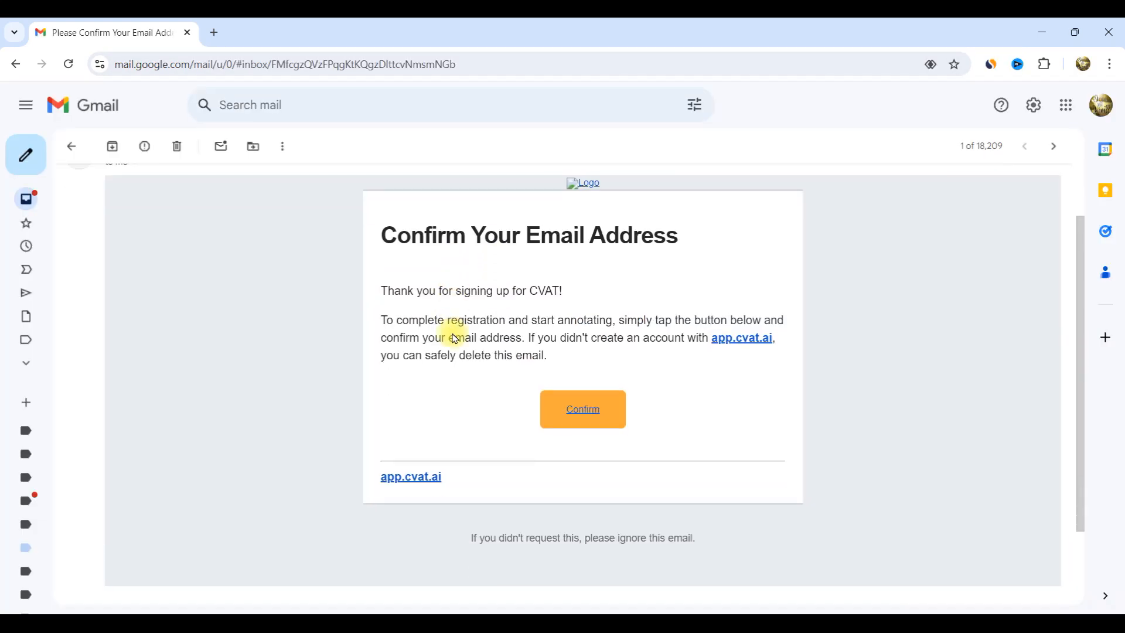
{"action": "left_click_drag", "start_coordinate": [398, 240], "coordinate": [605, 241]}
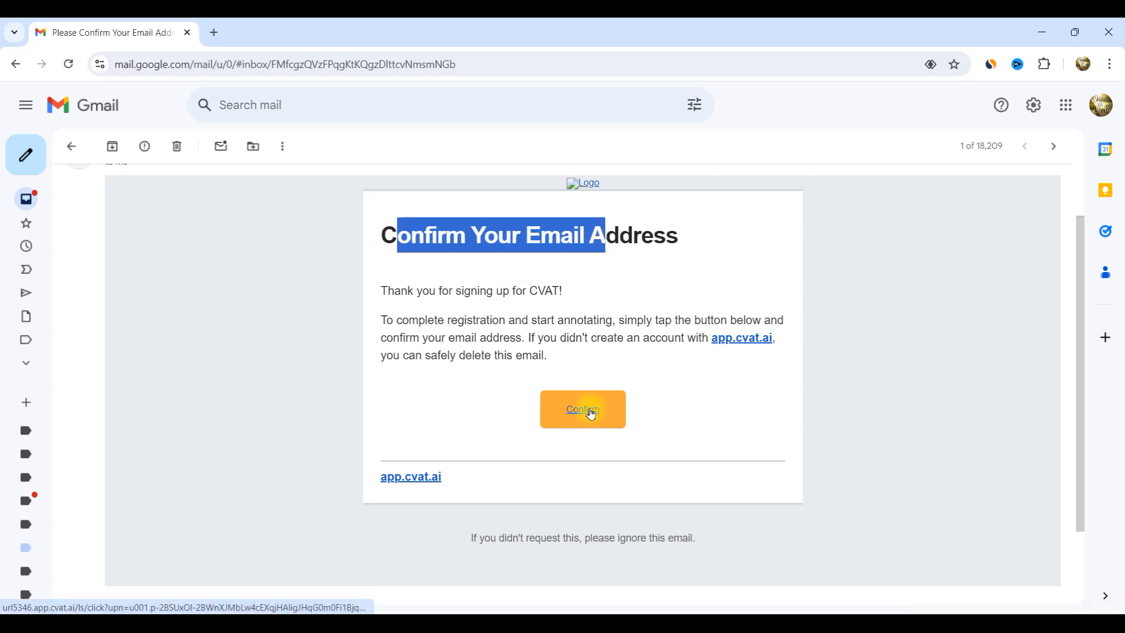
{"action": "left_click", "coordinate": [591, 414]}
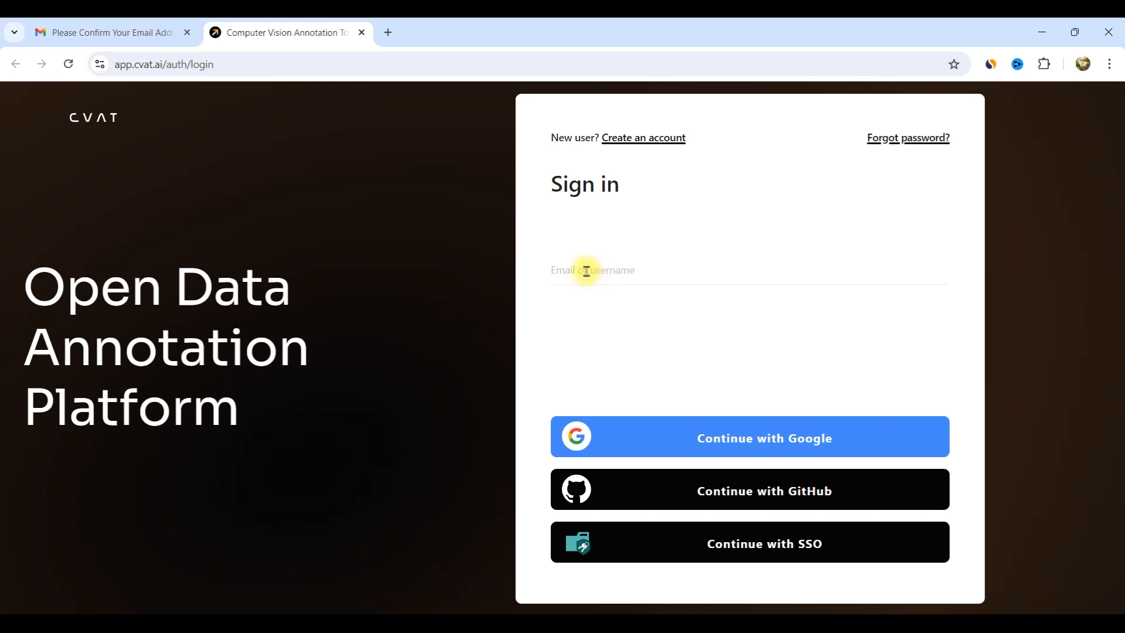
- Sign in with the new account's username and password, and let Chrome save the password
{"action": "left_click", "coordinate": [626, 269]}
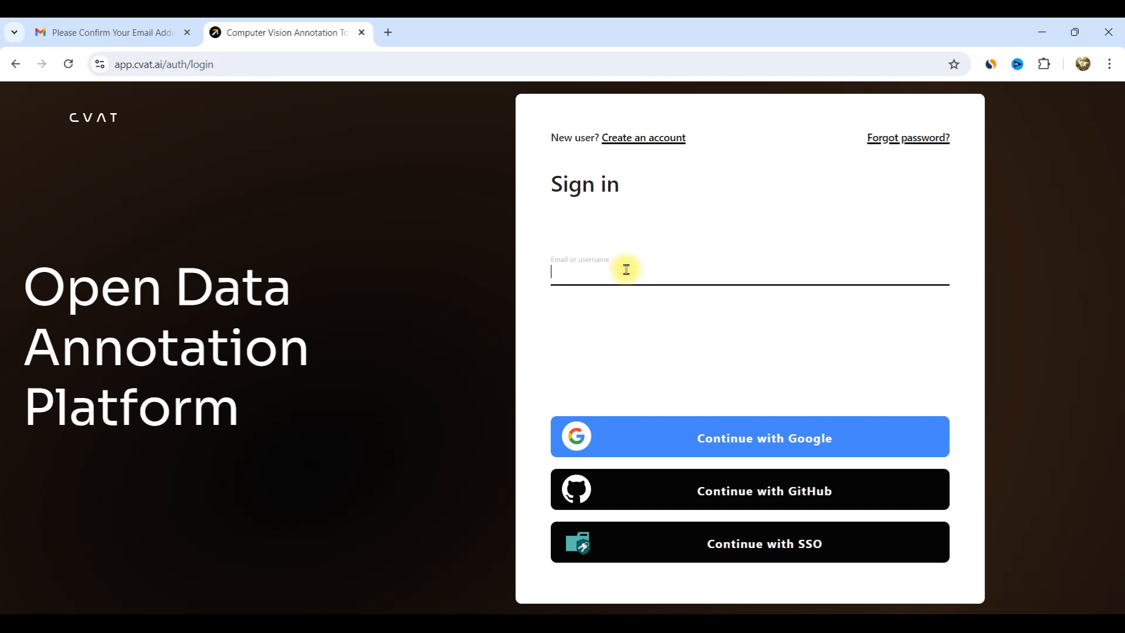
{"action": "type", "text": "santhu01"}
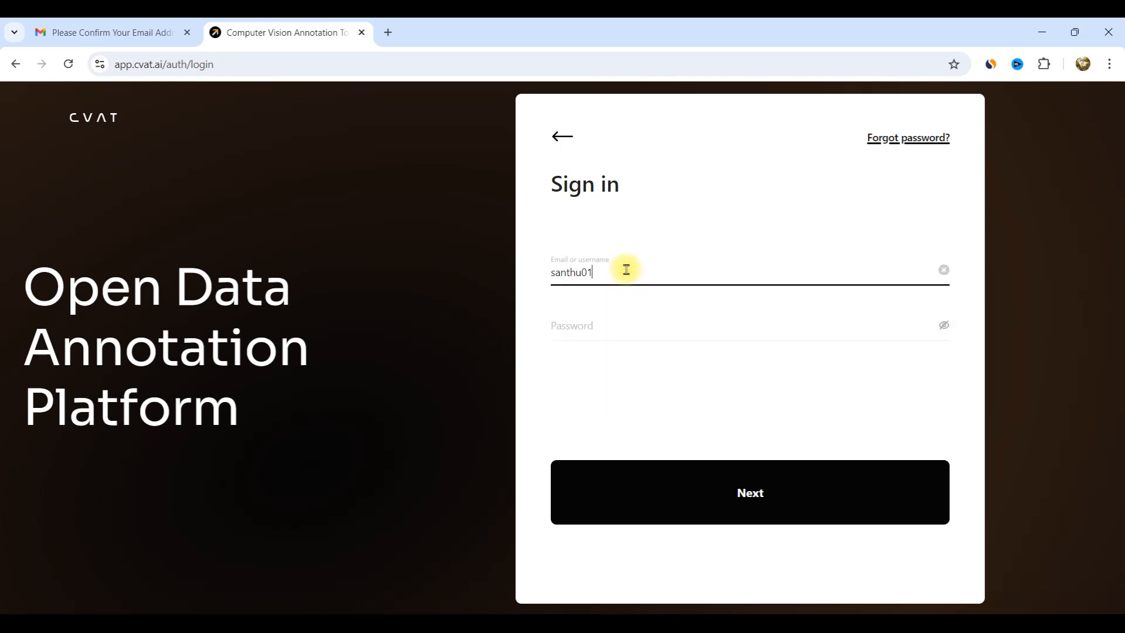
{"action": "left_click", "coordinate": [654, 328]}
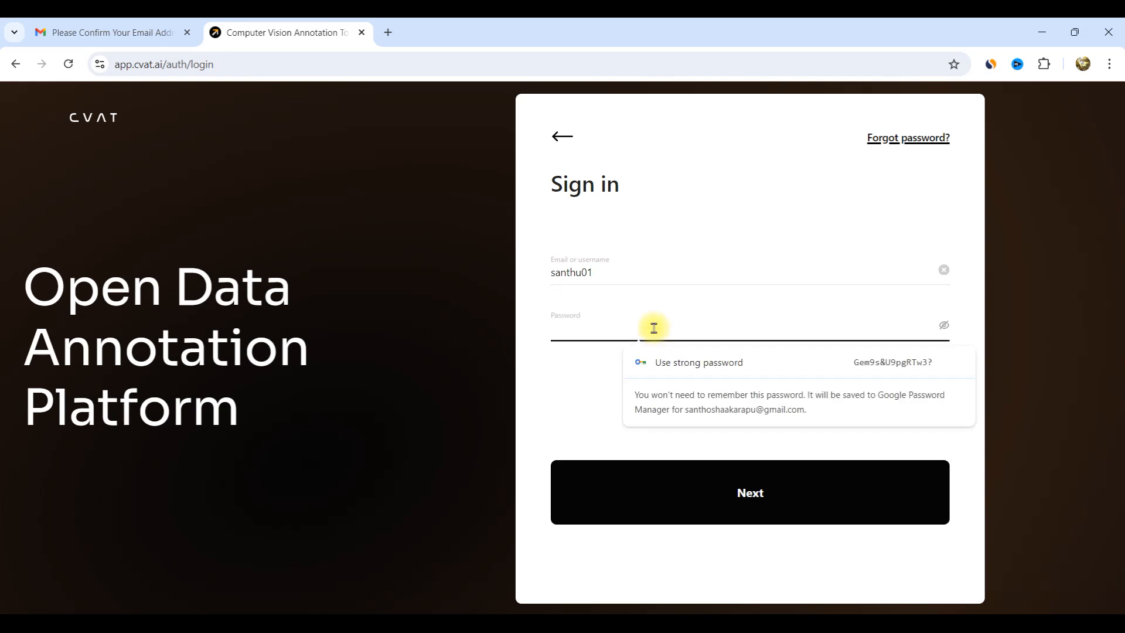
{"action": "type", "text": "•••••••"}
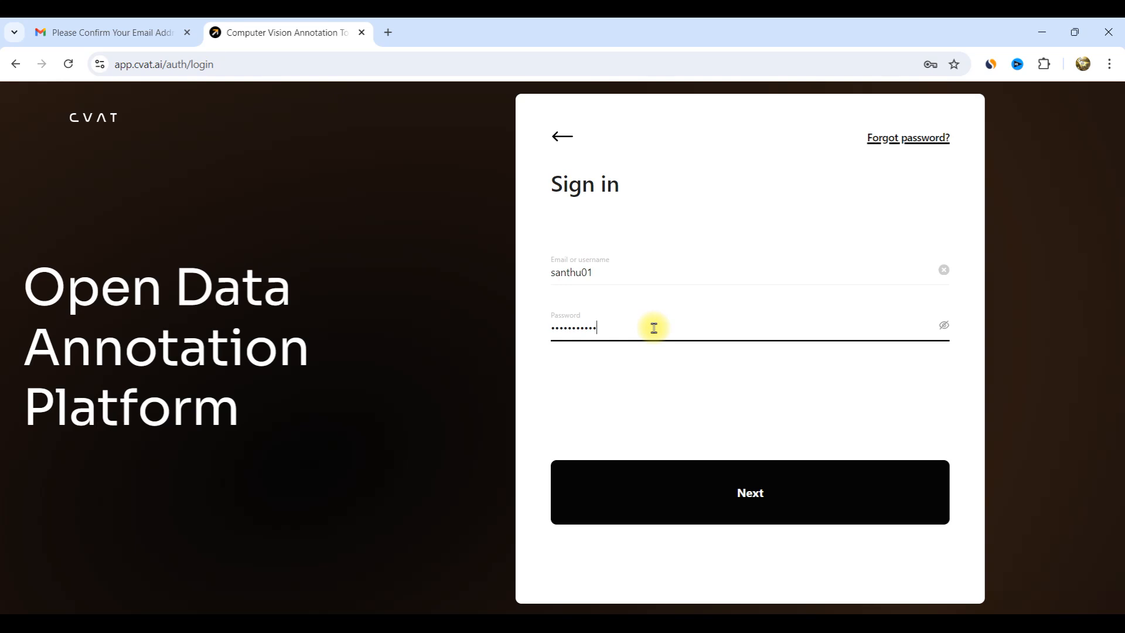
{"action": "left_click", "coordinate": [663, 494]}
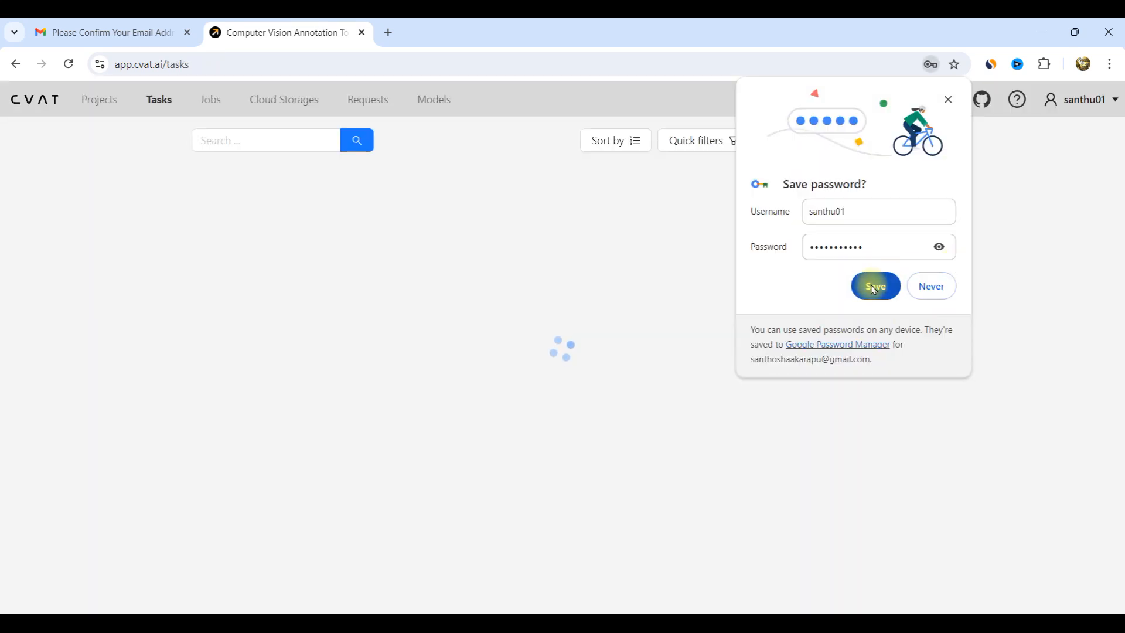
{"action": "left_click", "coordinate": [874, 287]}
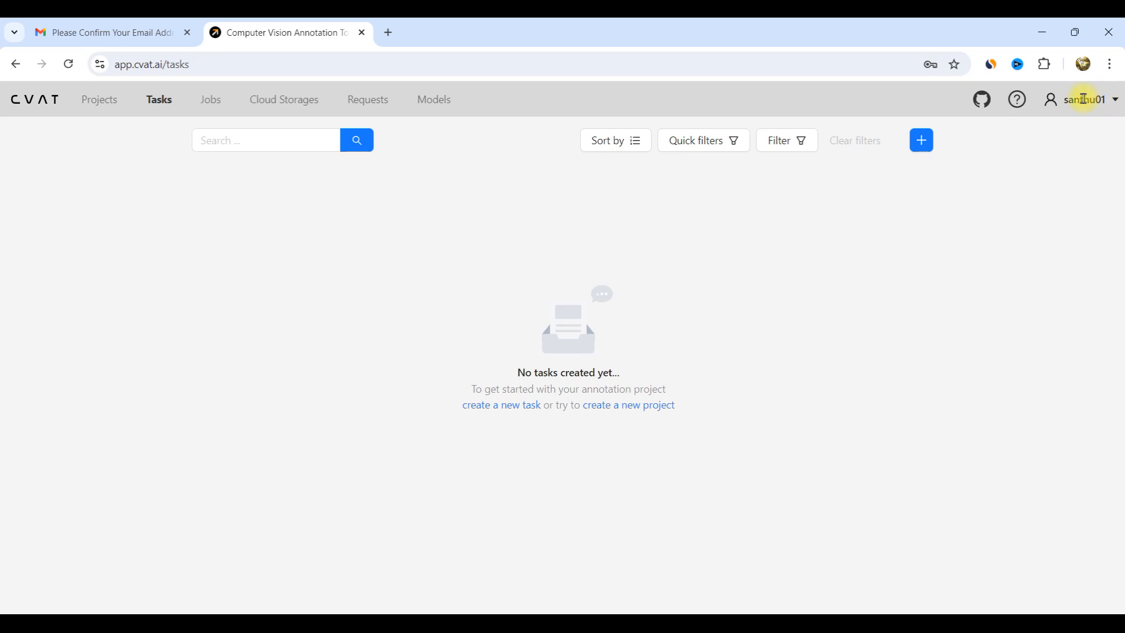
- Start a new task from the + menu's Create a new task option
{"action": "double_click", "coordinate": [1071, 101]}
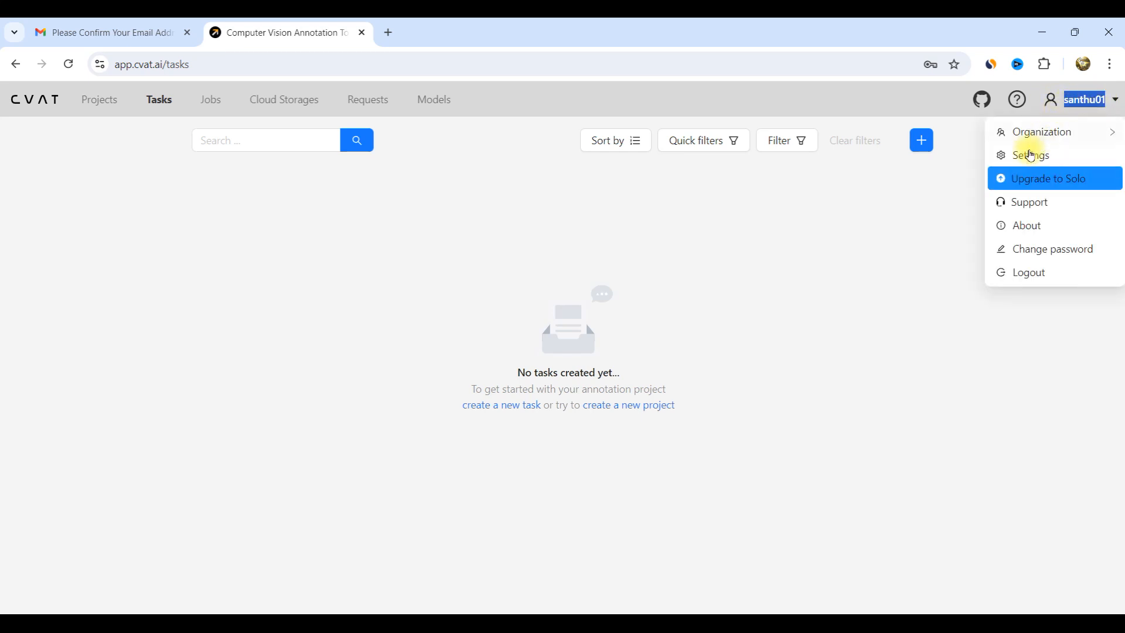
{"action": "left_click", "coordinate": [898, 223]}
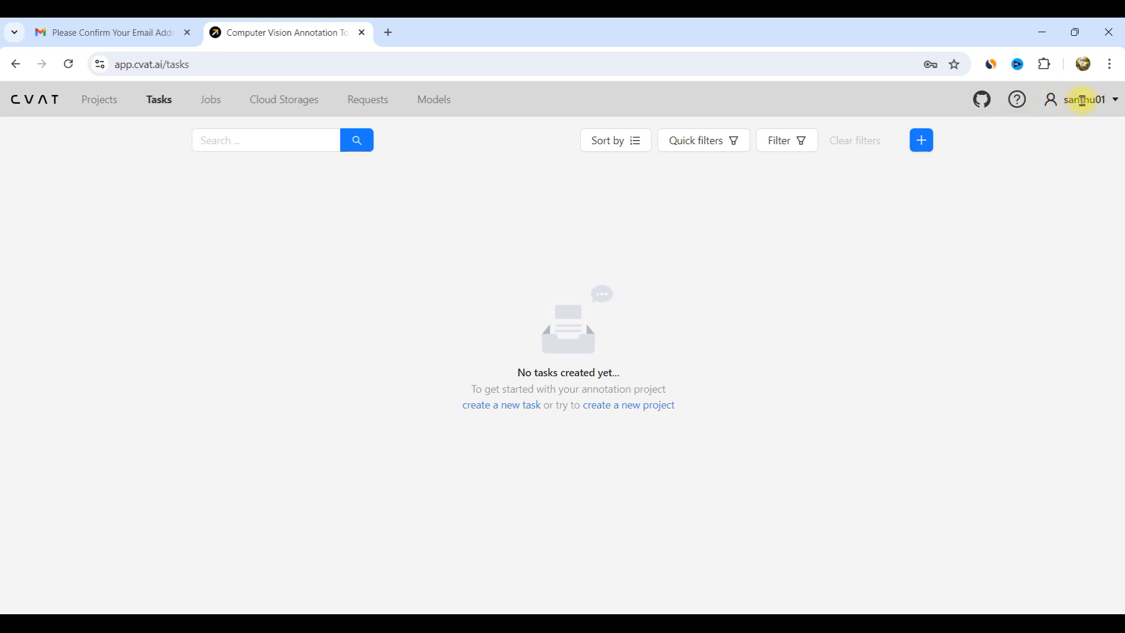
{"action": "left_click", "coordinate": [1084, 100]}
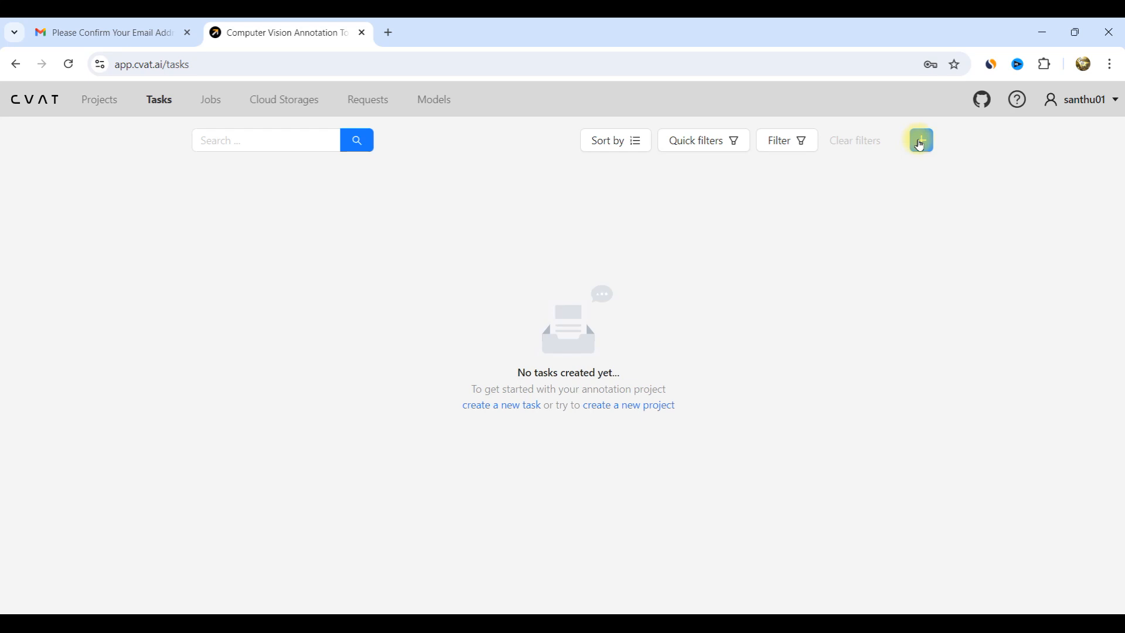
{"action": "left_click", "coordinate": [920, 144]}
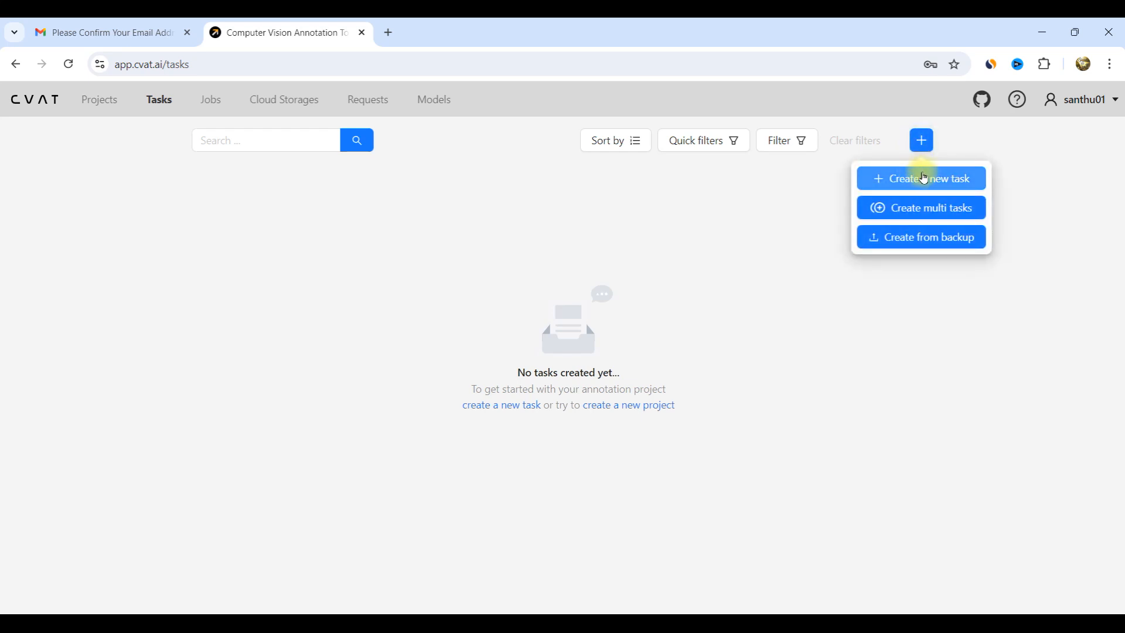
{"action": "left_click", "coordinate": [933, 180]}
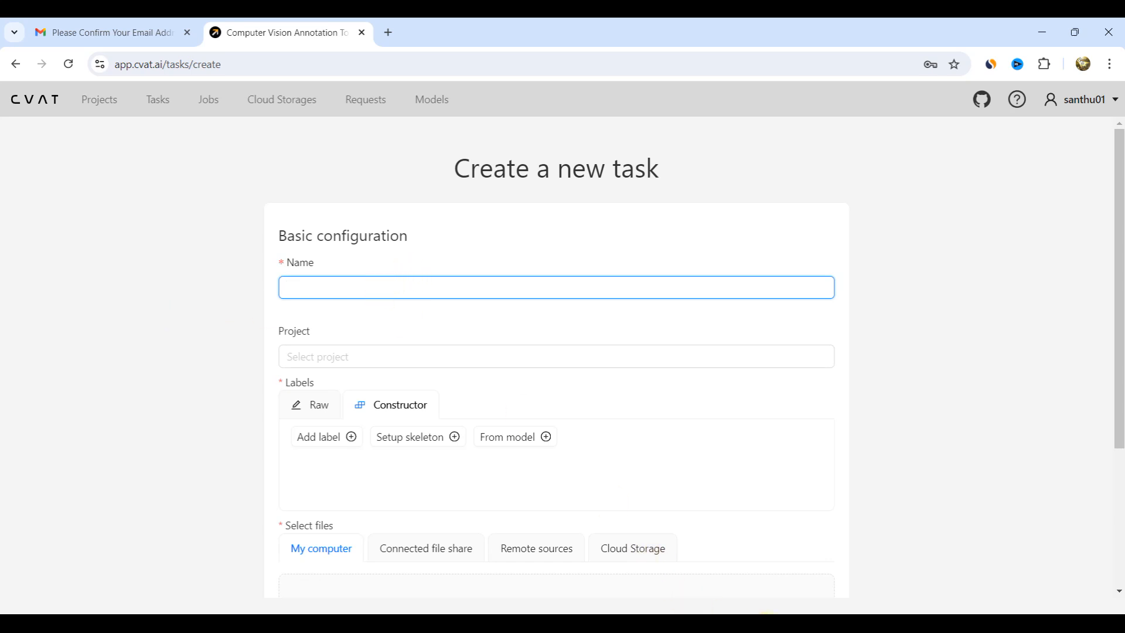
- Name the task 'Segmentation task' by copying the name from the Word instructions
{"action": "left_click", "coordinate": [697, 622]}
{"action": "left_click_drag", "start_coordinate": [429, 197], "coordinate": [501, 198]}
{"action": "key", "text": "ctrl+c"}
{"action": "left_click", "coordinate": [468, 200]}
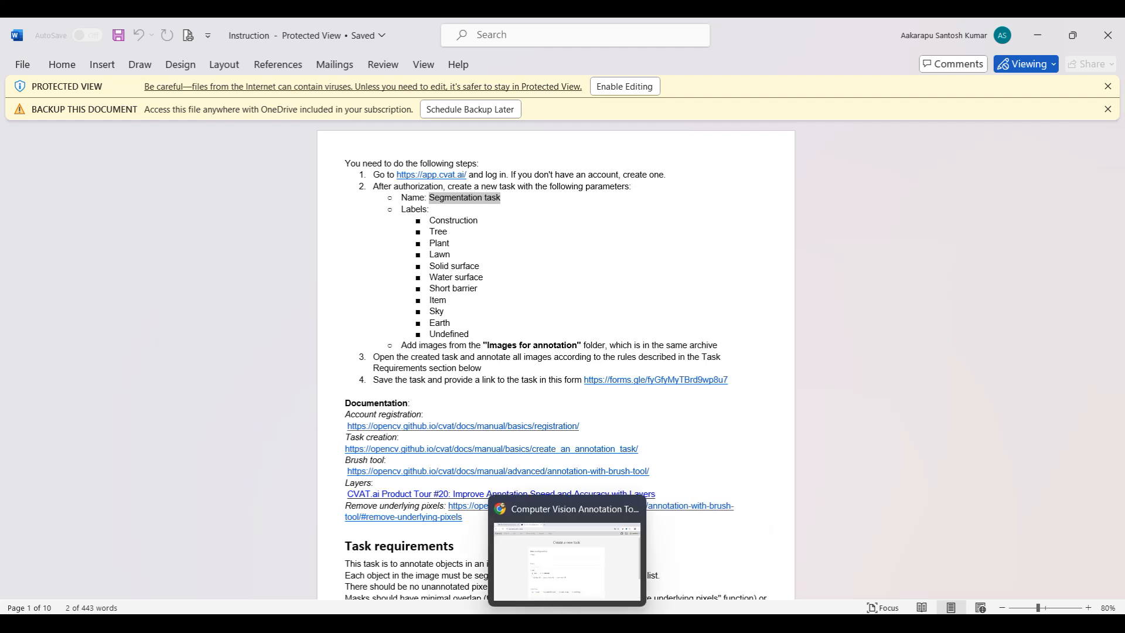
{"action": "left_click", "coordinate": [569, 563]}
{"action": "key", "text": "ctrl+v"}
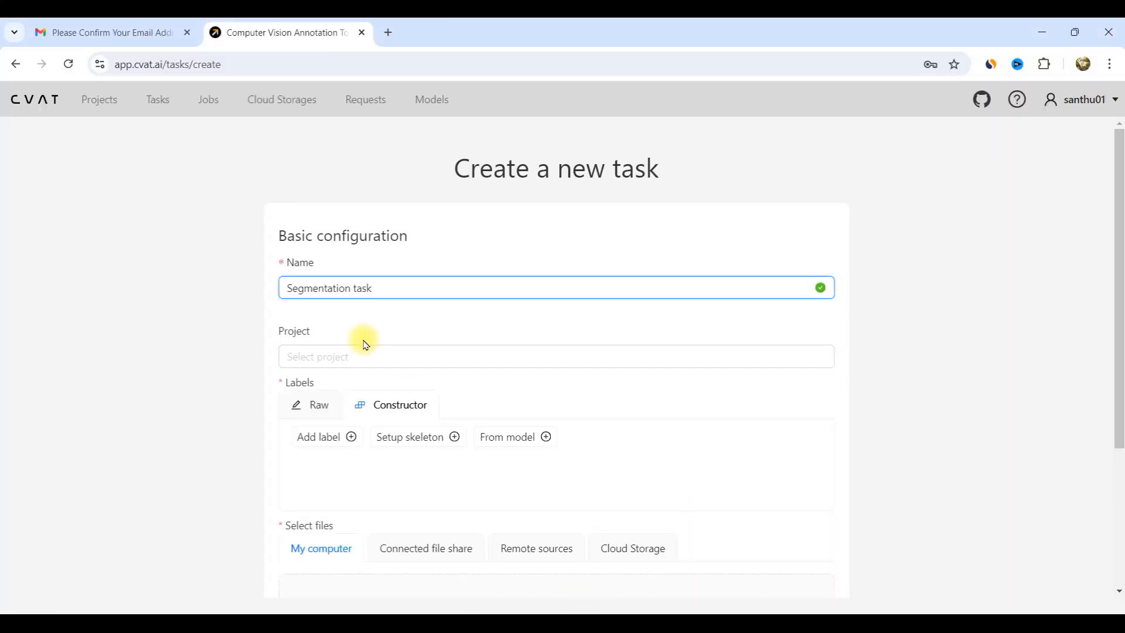
- Leave the project field unset and clear a stray text selection on the form
{"action": "left_click", "coordinate": [351, 356]}
{"action": "scroll", "coordinate": [422, 388], "scroll_direction": "down", "scroll_amount": 1}
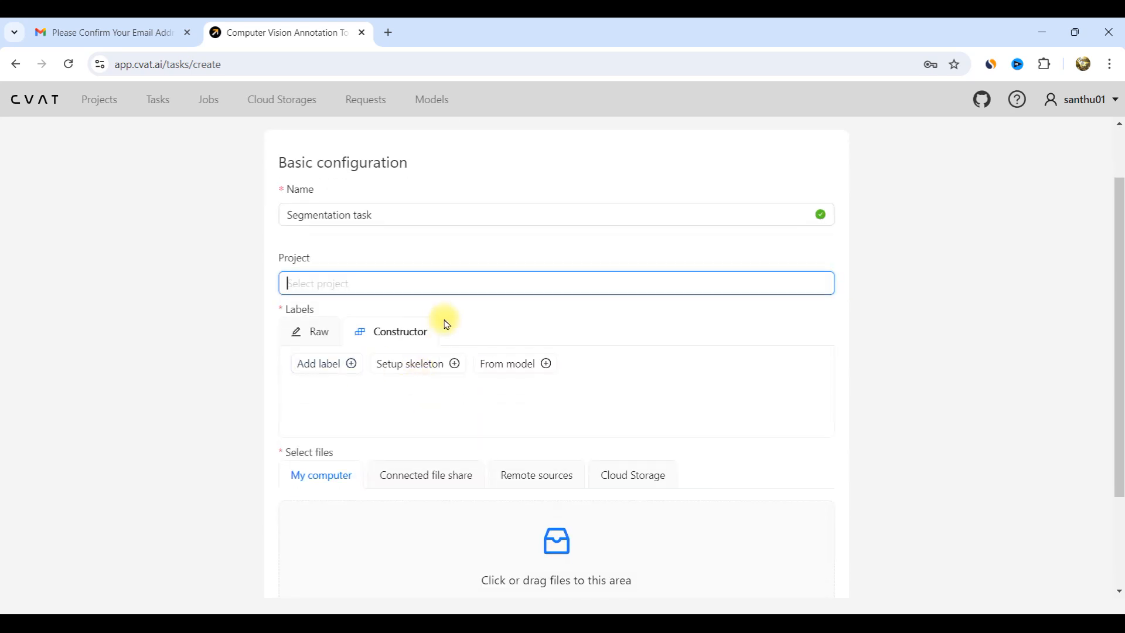
{"action": "left_click", "coordinate": [438, 258]}
{"action": "double_click", "coordinate": [296, 257]}
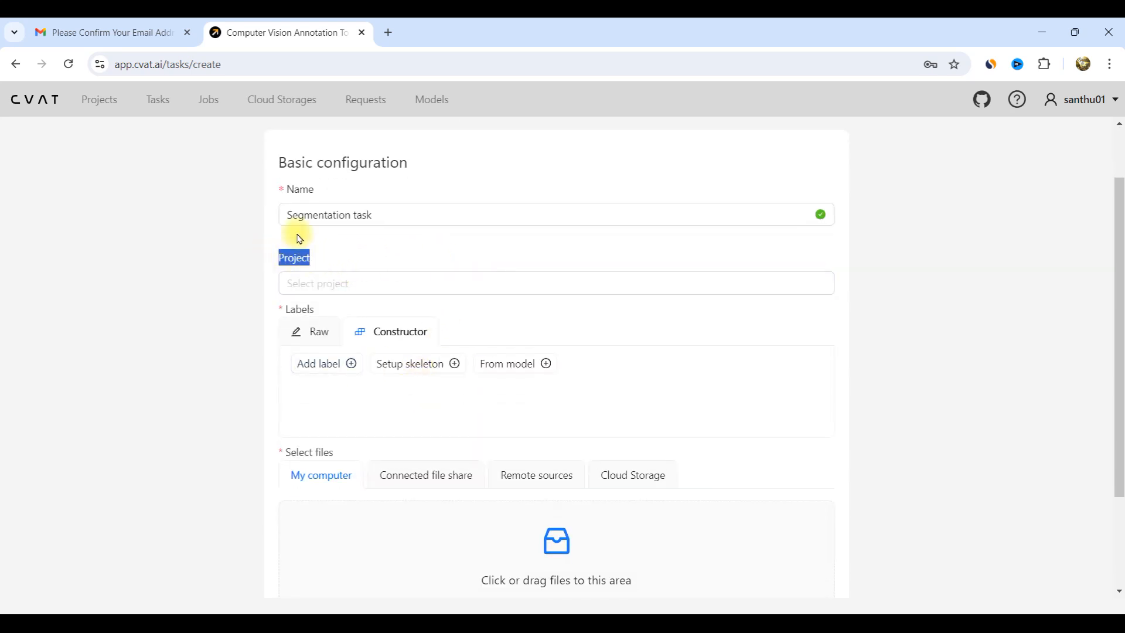
{"action": "left_click", "coordinate": [281, 185]}
{"action": "left_click_drag", "start_coordinate": [281, 253], "coordinate": [337, 261]}
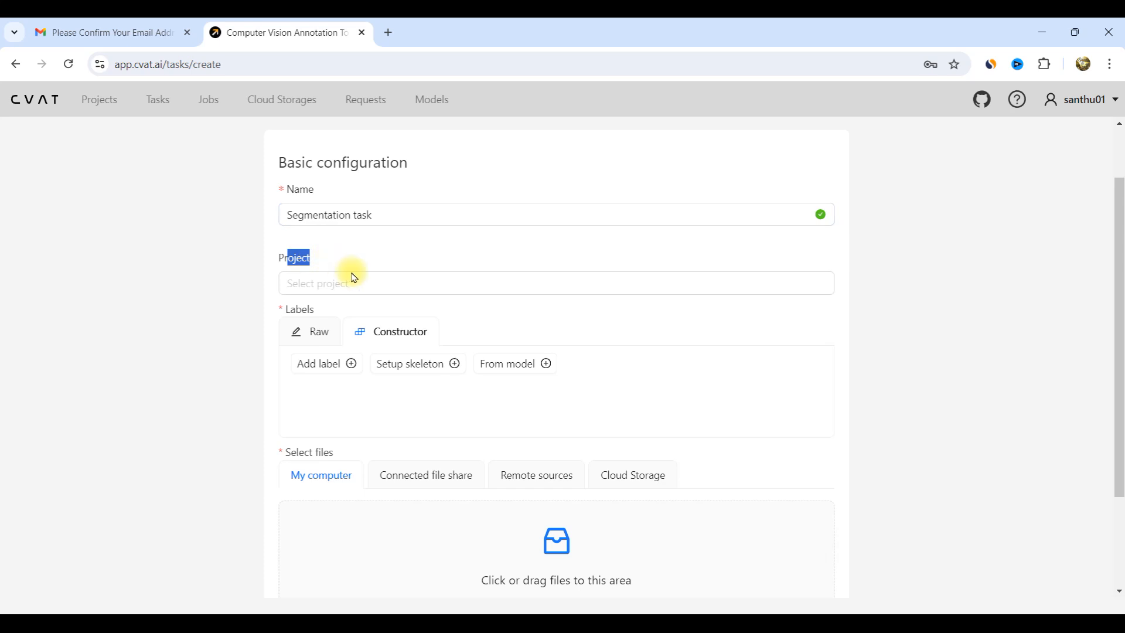
{"action": "scroll", "coordinate": [552, 311], "scroll_direction": "down", "scroll_amount": 1}
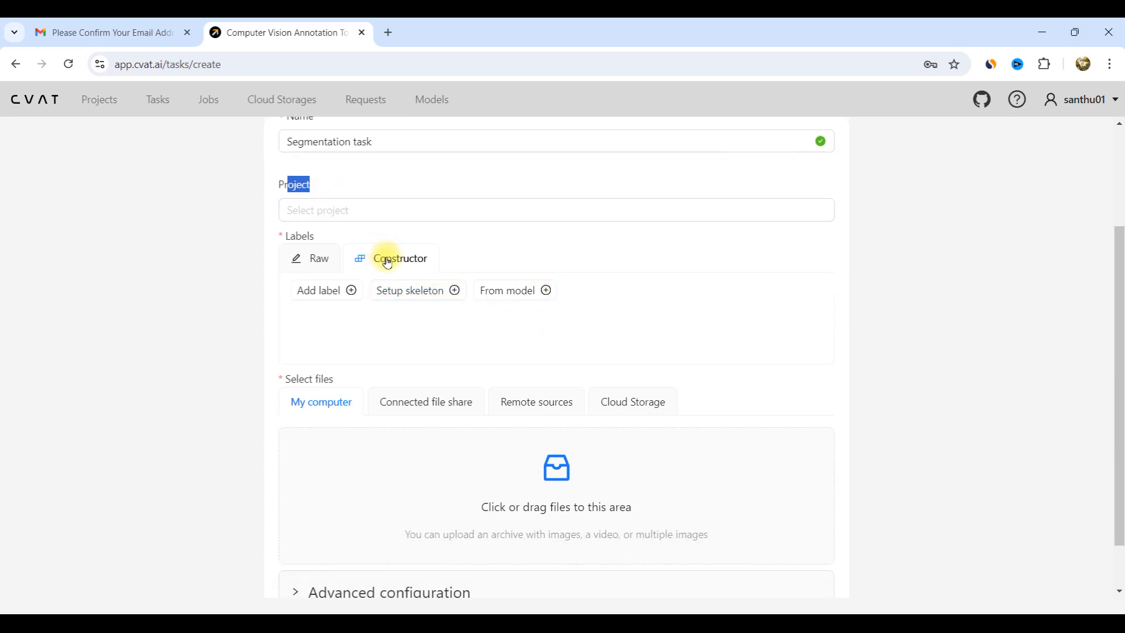
{"action": "left_click", "coordinate": [386, 265]}
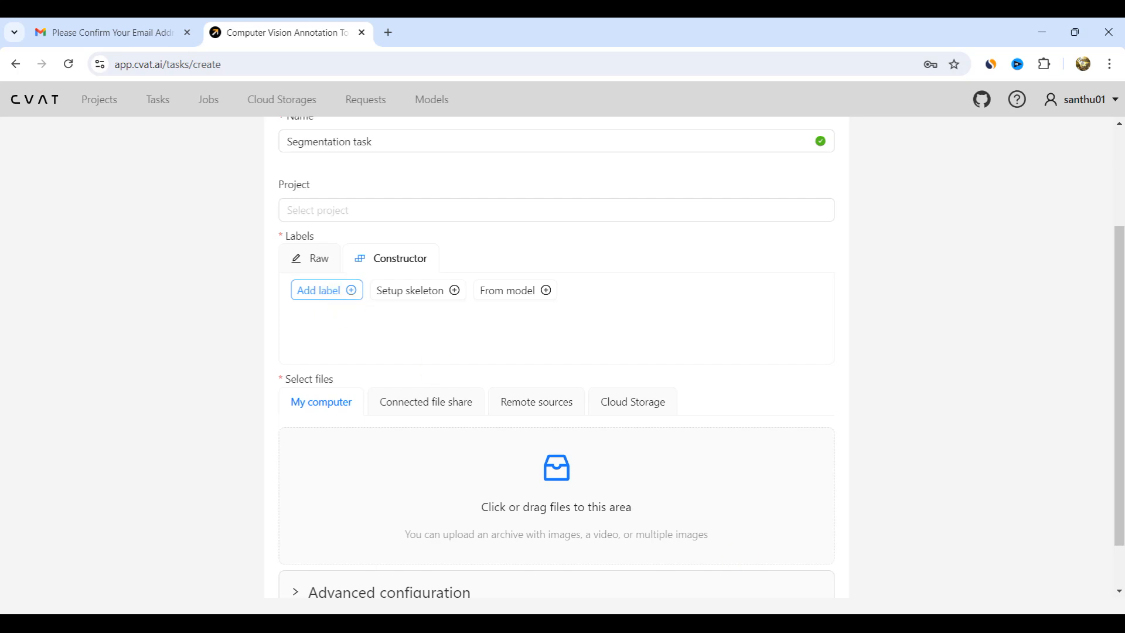
- Return to the Word instructions' label list and restore Word to a smaller window
{"action": "key", "text": "alt+Tab"}
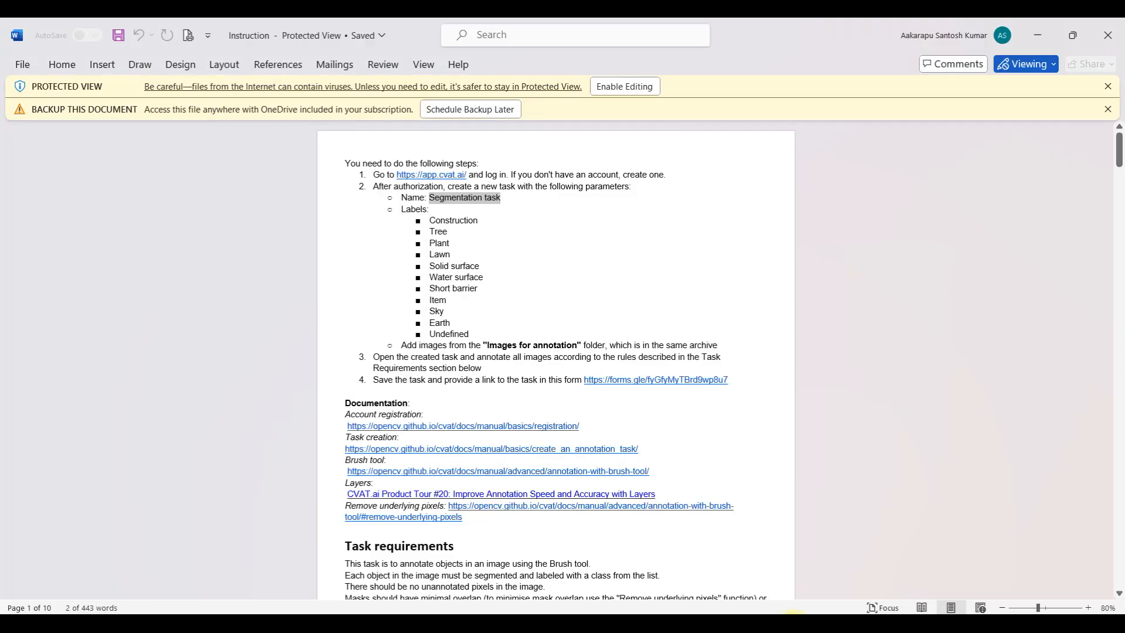
{"action": "left_click", "coordinate": [436, 220]}
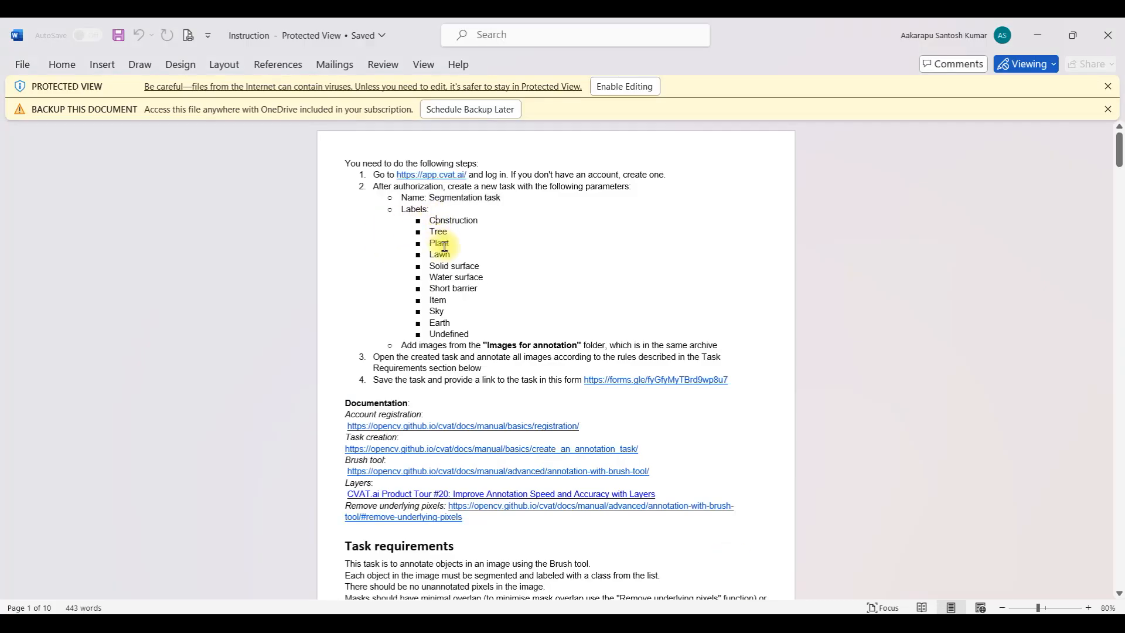
{"action": "double_click", "coordinate": [813, 33]}
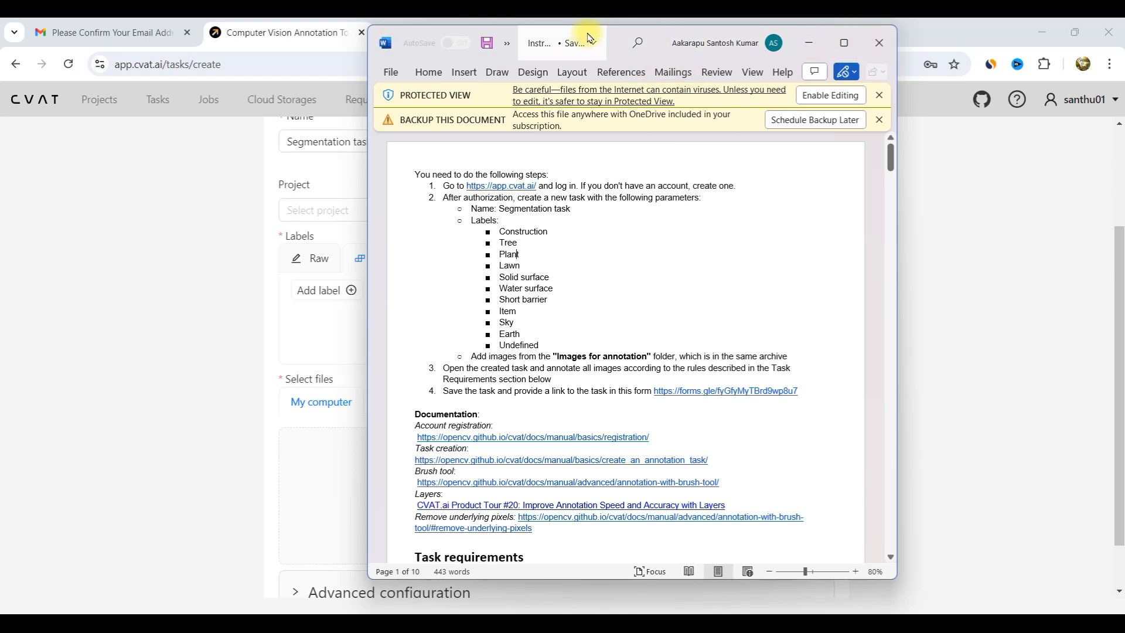
- Put Word and CVAT side by side and paste Construction as a new label name
{"action": "left_click_drag", "start_coordinate": [666, 37], "coordinate": [501, 70]}
{"action": "left_click", "coordinate": [187, 256]}
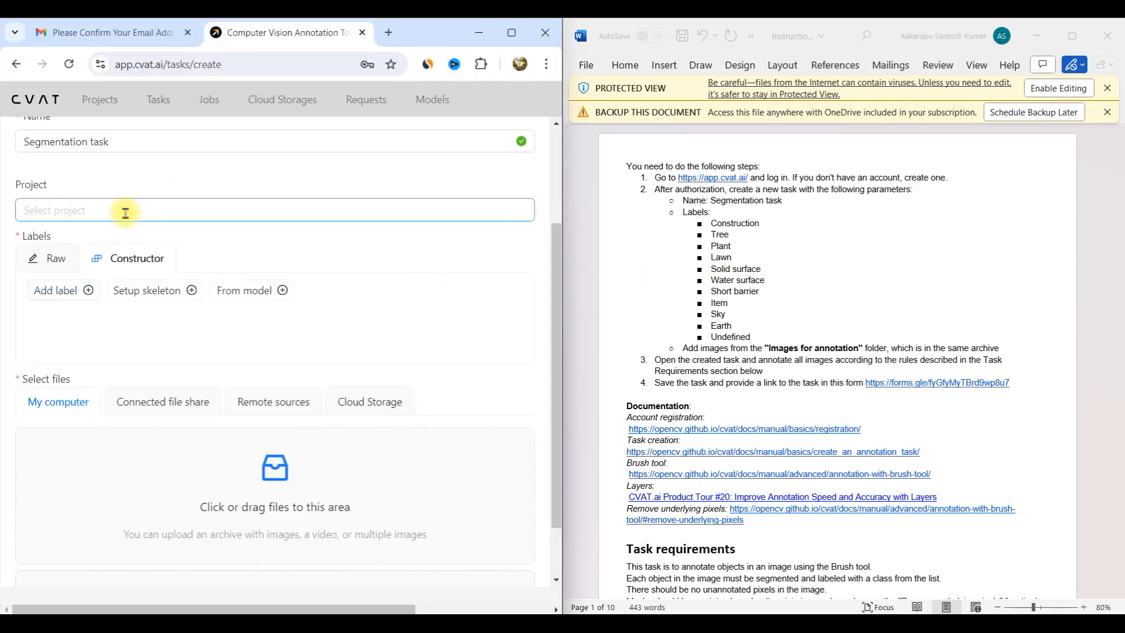
{"action": "left_click", "coordinate": [53, 299]}
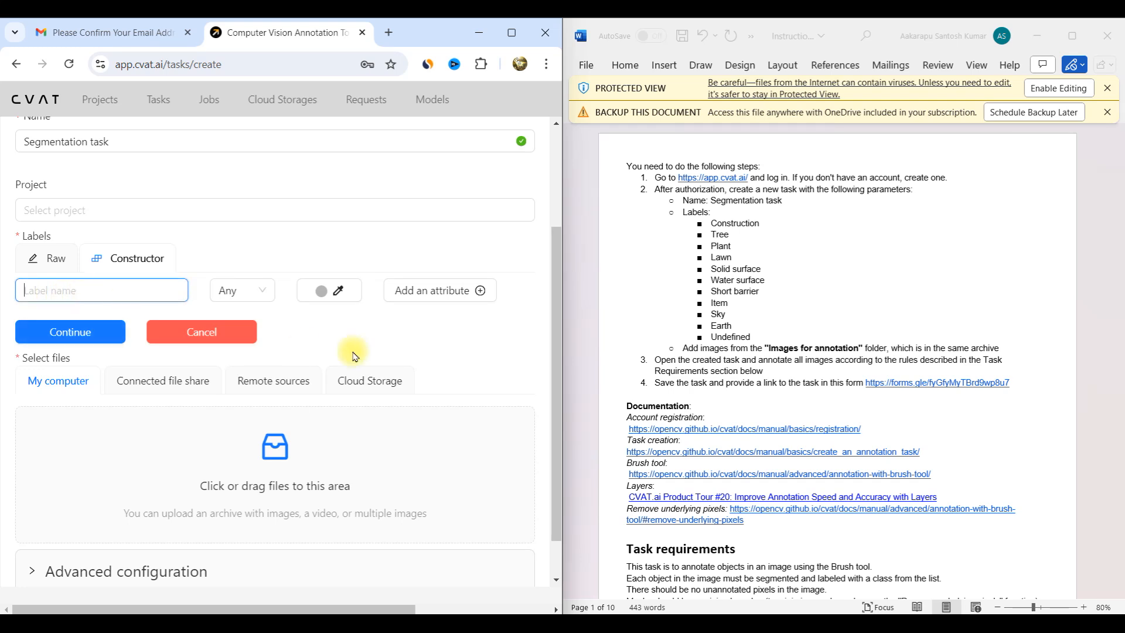
{"action": "double_click", "coordinate": [718, 225]}
{"action": "key", "text": "ctrl+c"}
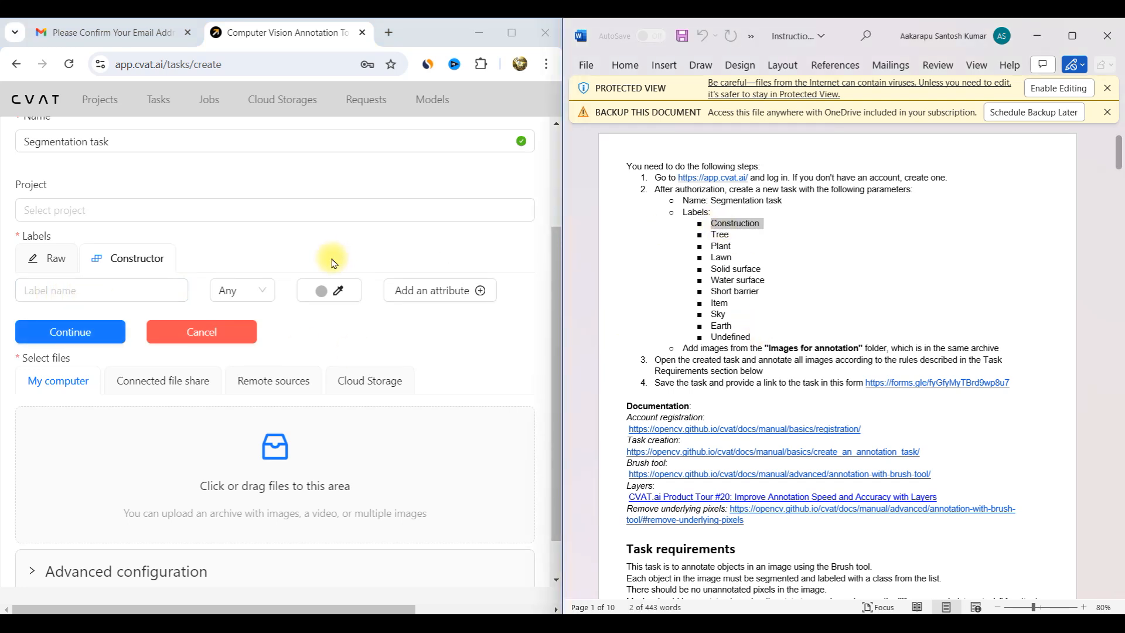
{"action": "left_click", "coordinate": [136, 296]}
{"action": "key", "text": "ctrl+v"}
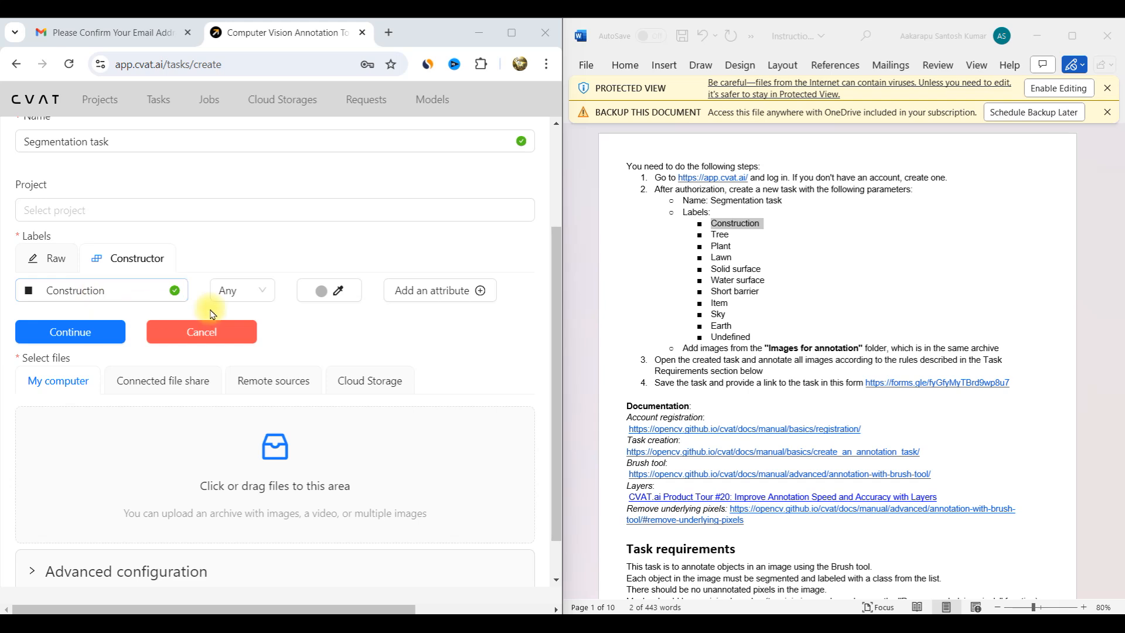
- Keep the Construction label's shape type as Any and save the label
{"action": "left_click", "coordinate": [322, 299]}
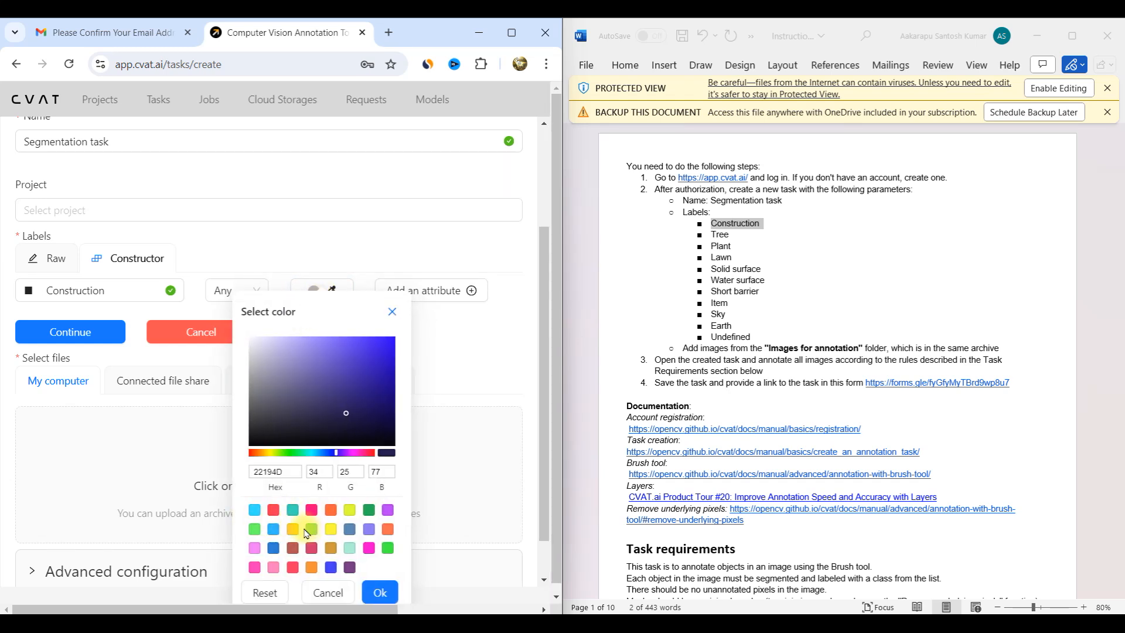
{"action": "left_click", "coordinate": [329, 513]}
{"action": "left_click", "coordinate": [346, 262]}
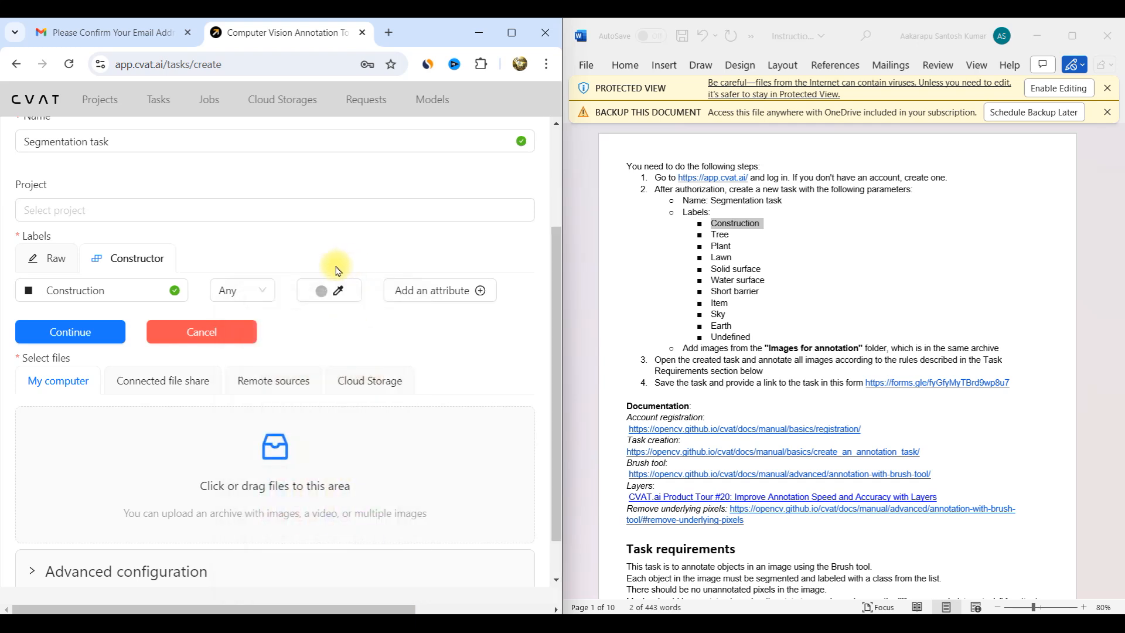
{"action": "left_click", "coordinate": [240, 292]}
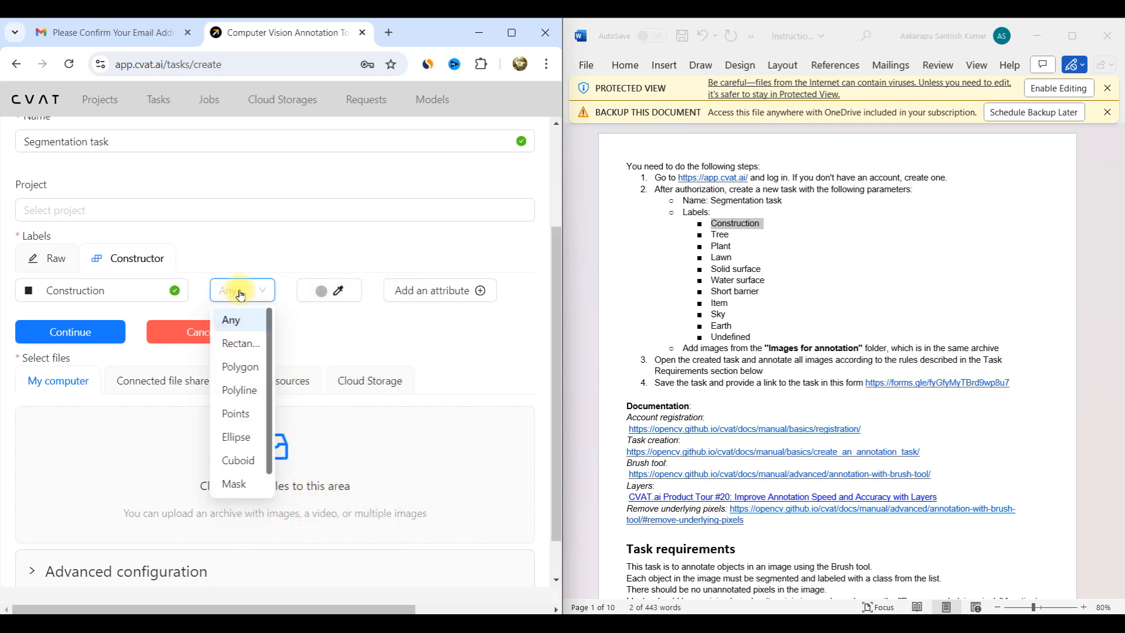
{"action": "left_click", "coordinate": [240, 293]}
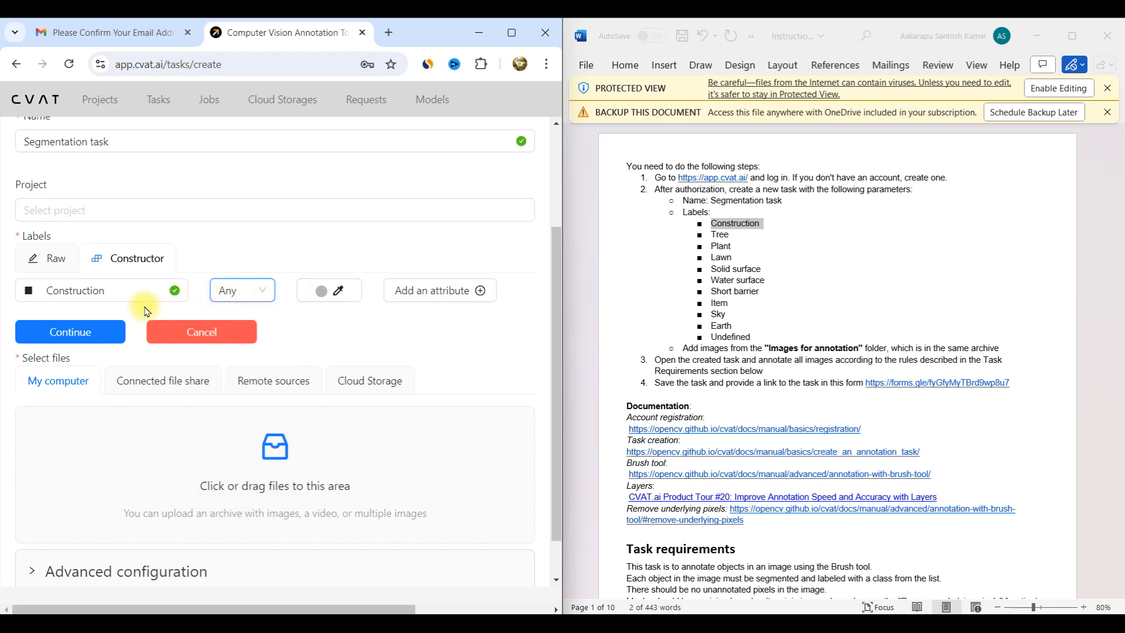
{"action": "left_click", "coordinate": [90, 338]}
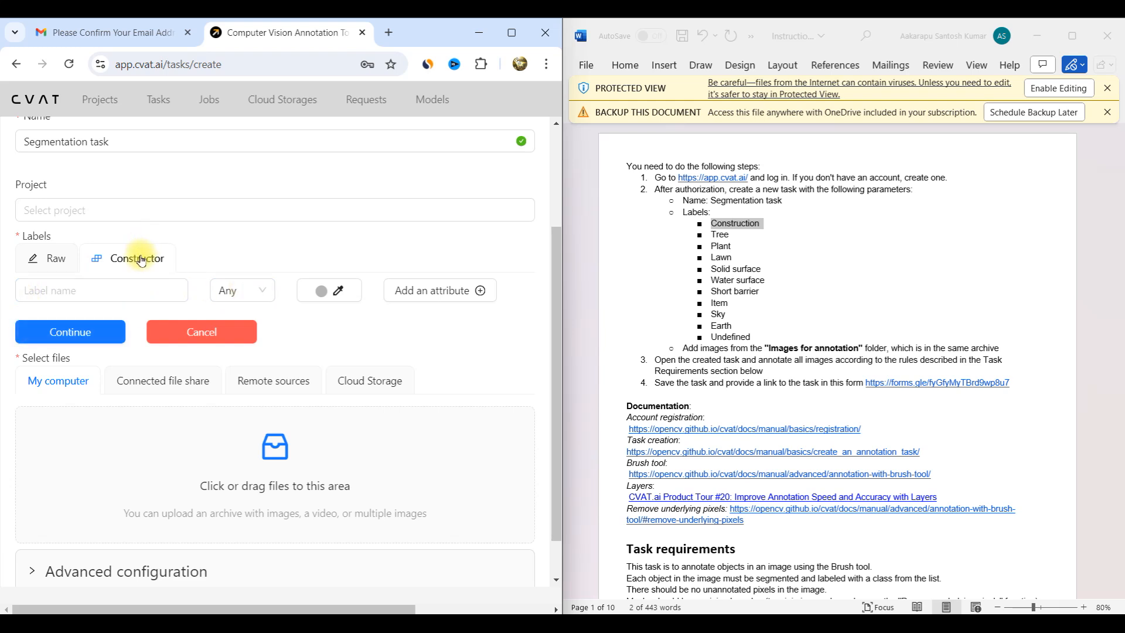
- Add the Tree and Plant labels
{"action": "scroll", "coordinate": [139, 270], "scroll_direction": "up", "scroll_amount": 2}
{"action": "left_click", "coordinate": [144, 393]}
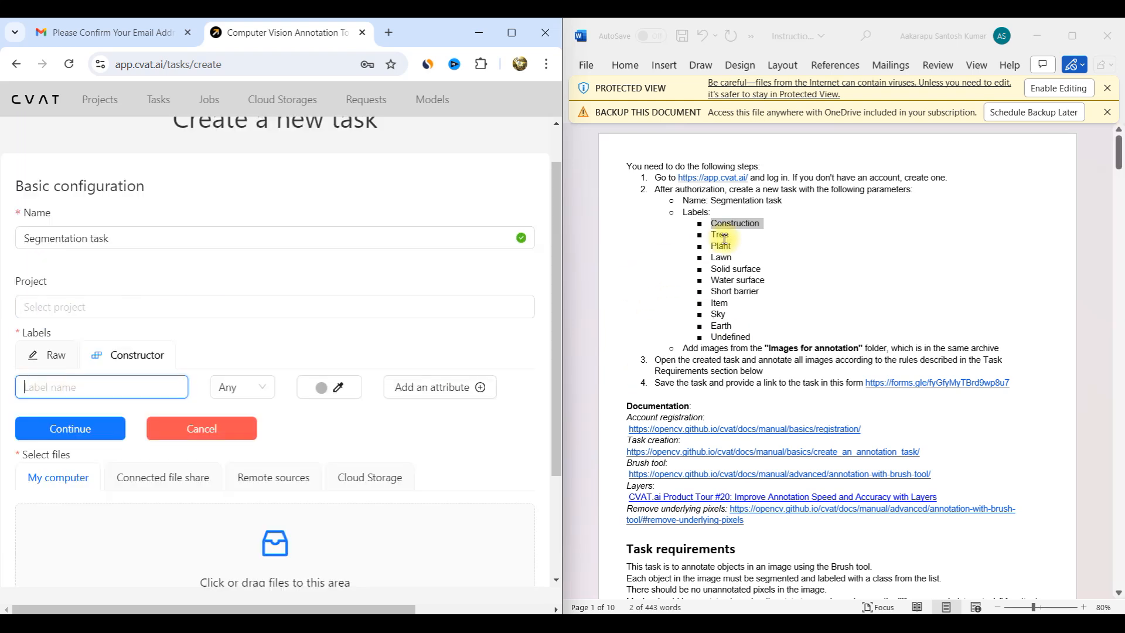
{"action": "type", "text": "Tr"}
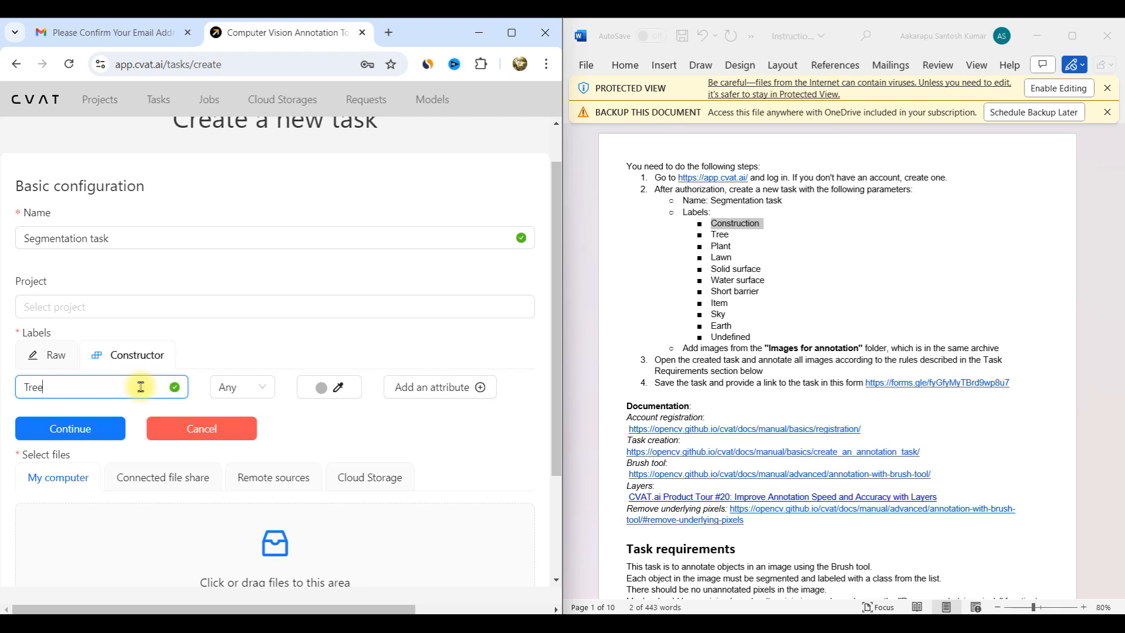
{"action": "type", "text": "ee"}
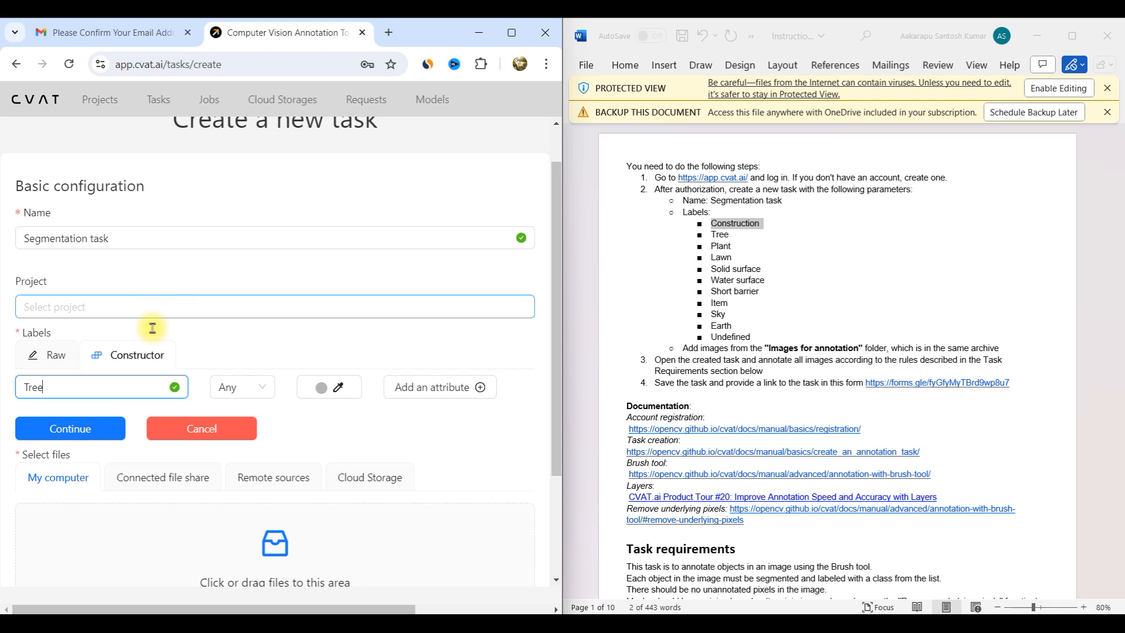
{"action": "left_click", "coordinate": [96, 434]}
{"action": "scroll", "coordinate": [209, 348], "scroll_direction": "down", "scroll_amount": 1}
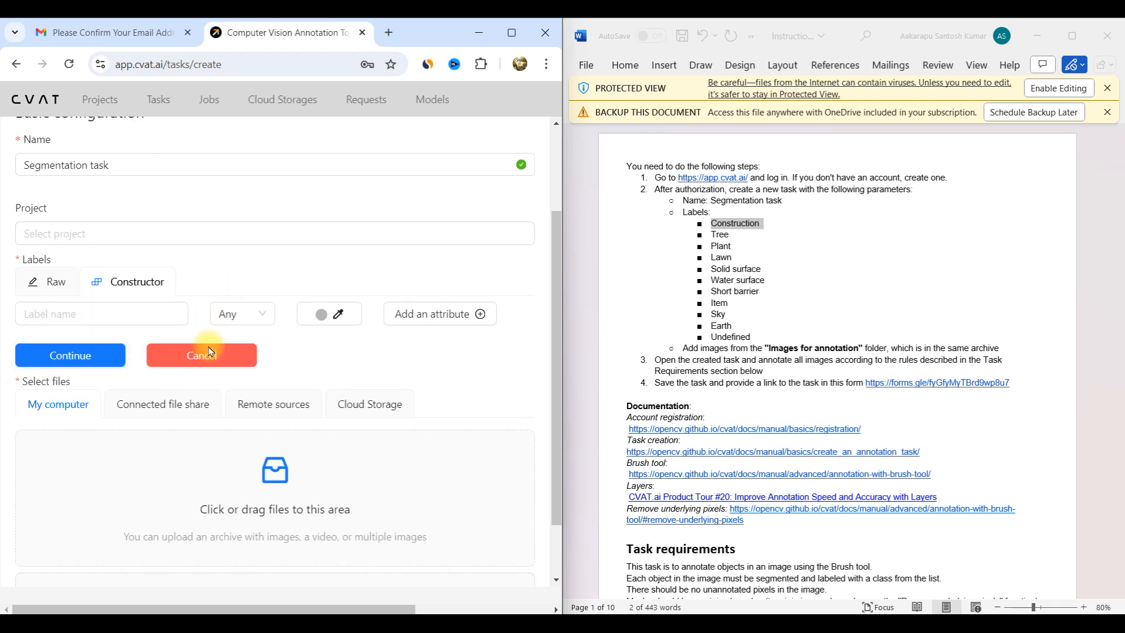
{"action": "scroll", "coordinate": [211, 350], "scroll_direction": "up", "scroll_amount": 1}
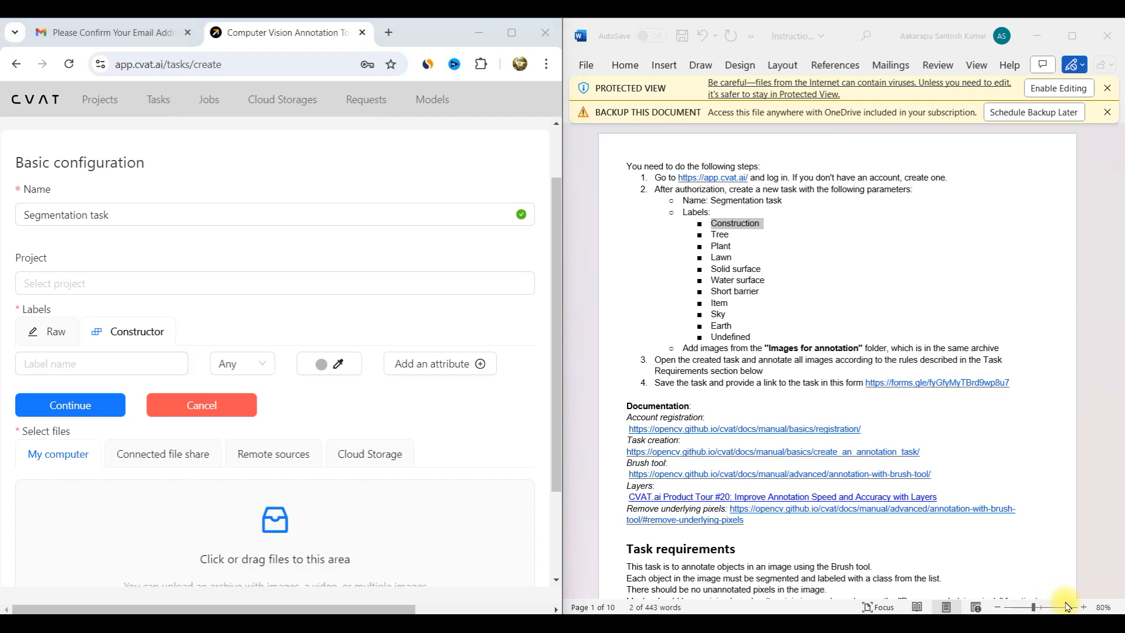
{"action": "left_click", "coordinate": [139, 280]}
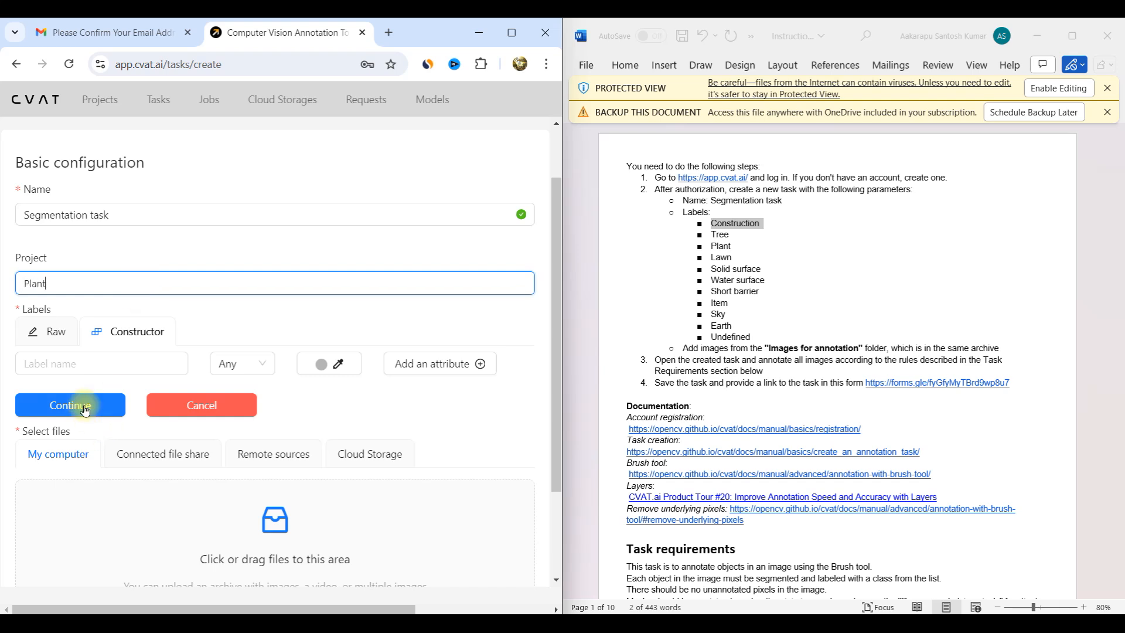
{"action": "left_click", "coordinate": [49, 360]}
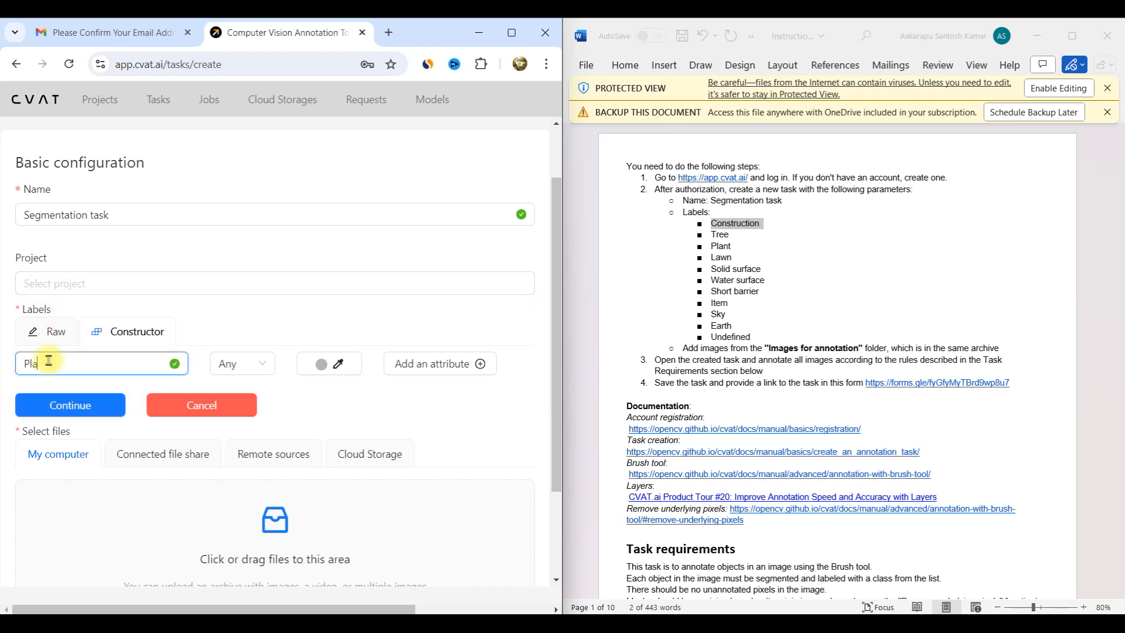
{"action": "left_click", "coordinate": [85, 403]}
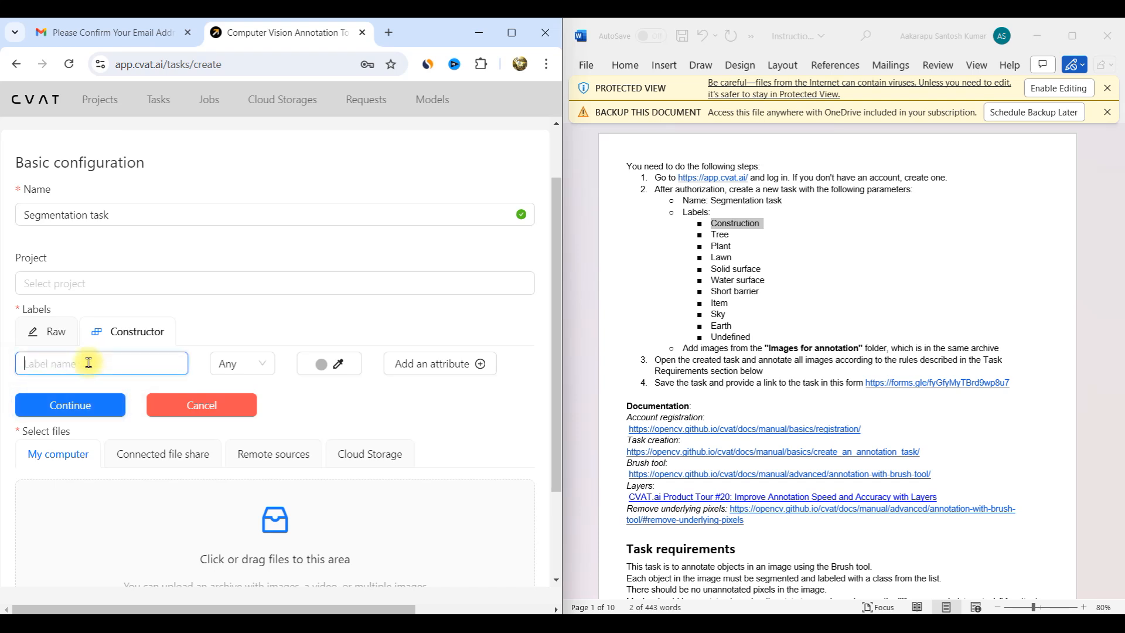
- Add the Lawn, Solid surface and Water surface labels
{"action": "type", "text": "S"}
{"action": "key", "text": "BackSpace"}
{"action": "type", "text": "Lawn"}
{"action": "left_click", "coordinate": [100, 403]}
{"action": "type", "text": "Solid Surface"}
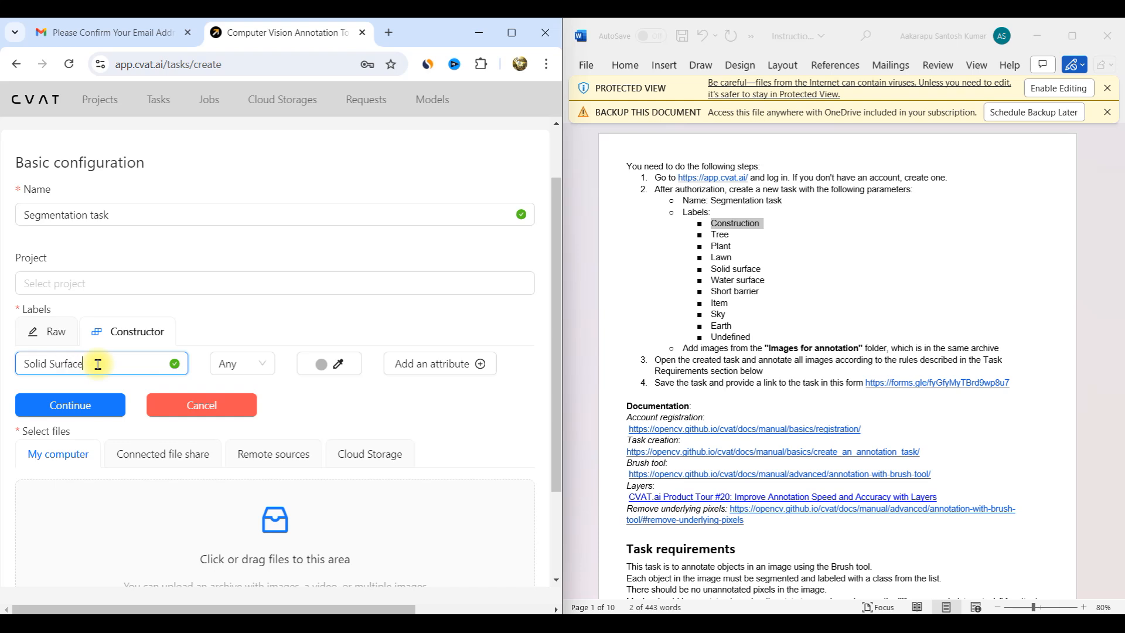
{"action": "key", "text": "Return"}
{"action": "left_click", "coordinate": [95, 363]}
{"action": "left_click", "coordinate": [65, 403]}
- Add the Short barrier, Item, Sky, Earth and Undefined labels
{"action": "left_click", "coordinate": [69, 366]}
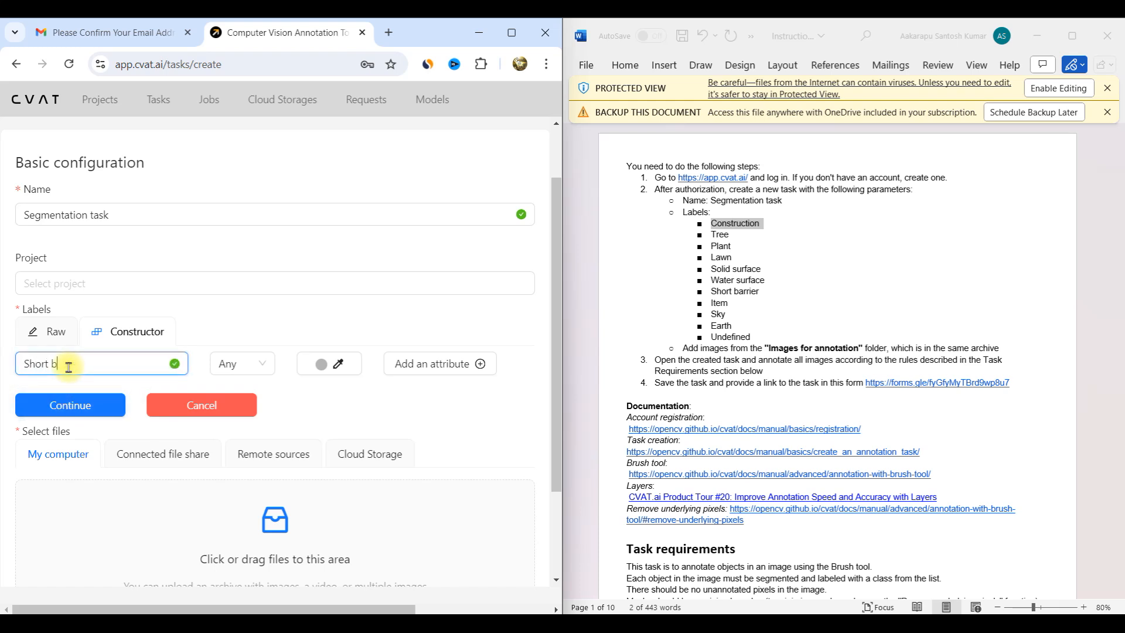
{"action": "type", "text": "Short barrier"}
{"action": "left_click", "coordinate": [70, 404]}
{"action": "left_click", "coordinate": [70, 363]}
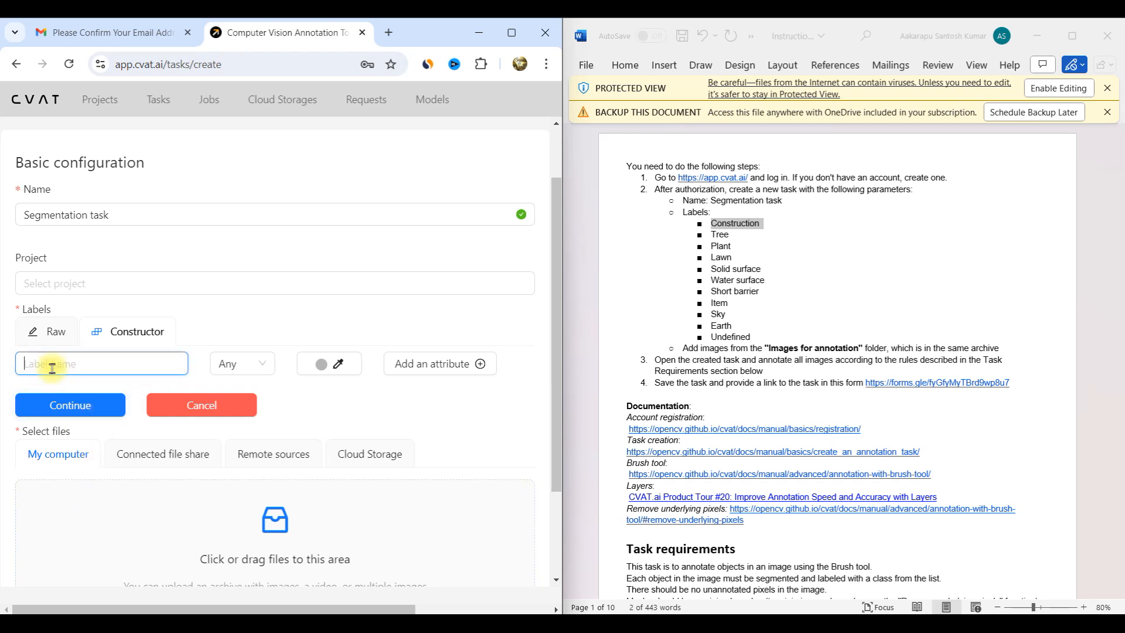
{"action": "type", "text": "Item"}
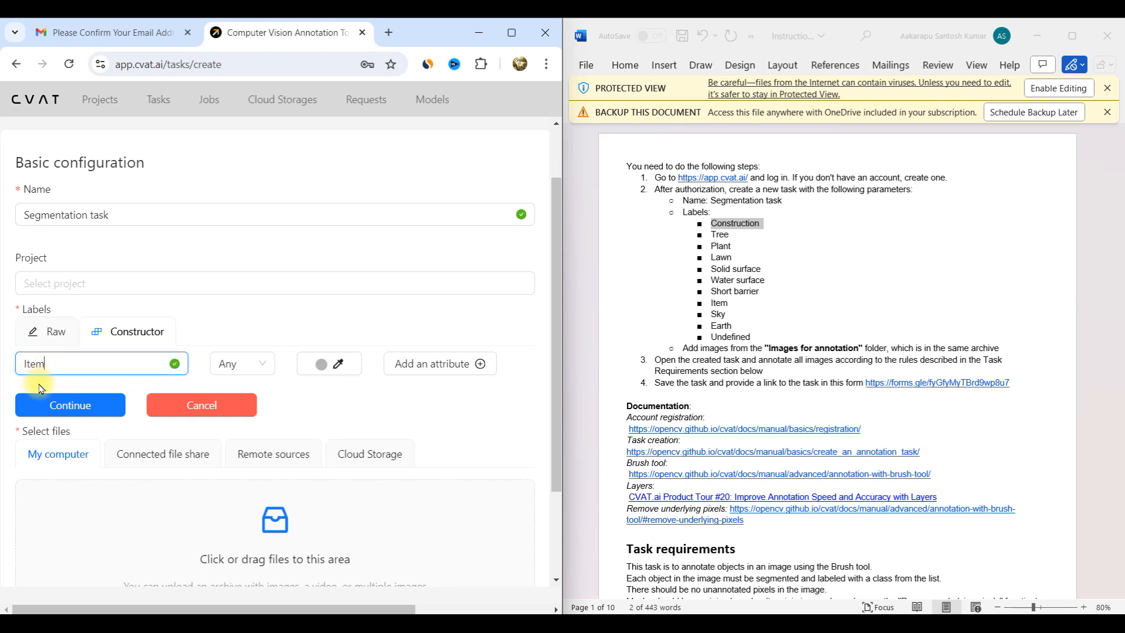
{"action": "left_click", "coordinate": [57, 401]}
{"action": "left_click", "coordinate": [69, 361]}
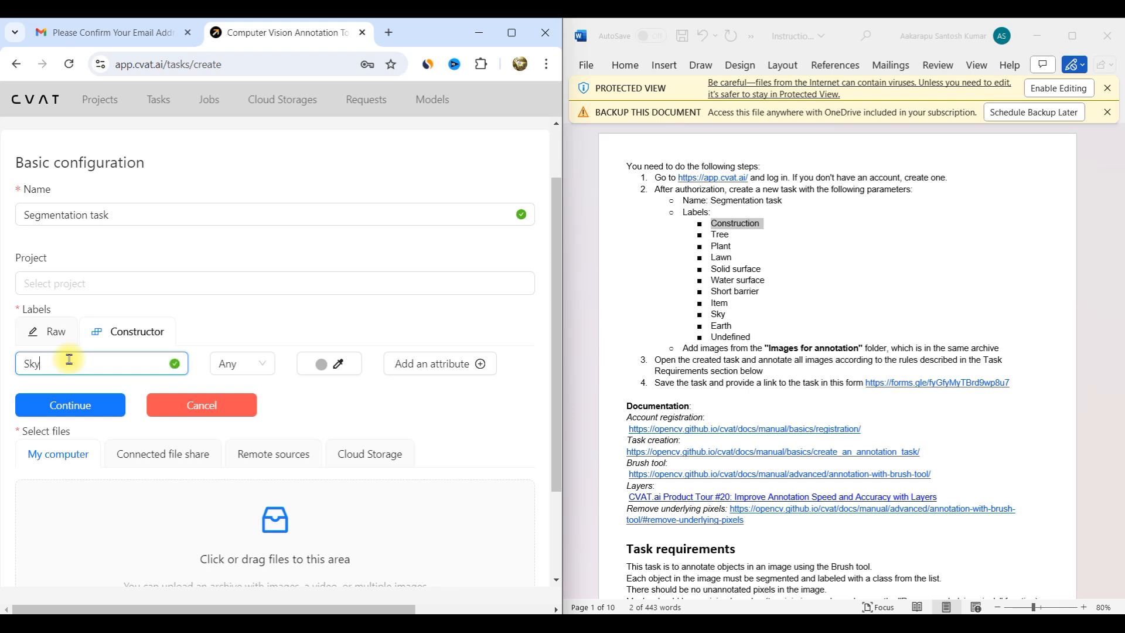
{"action": "left_click", "coordinate": [75, 403]}
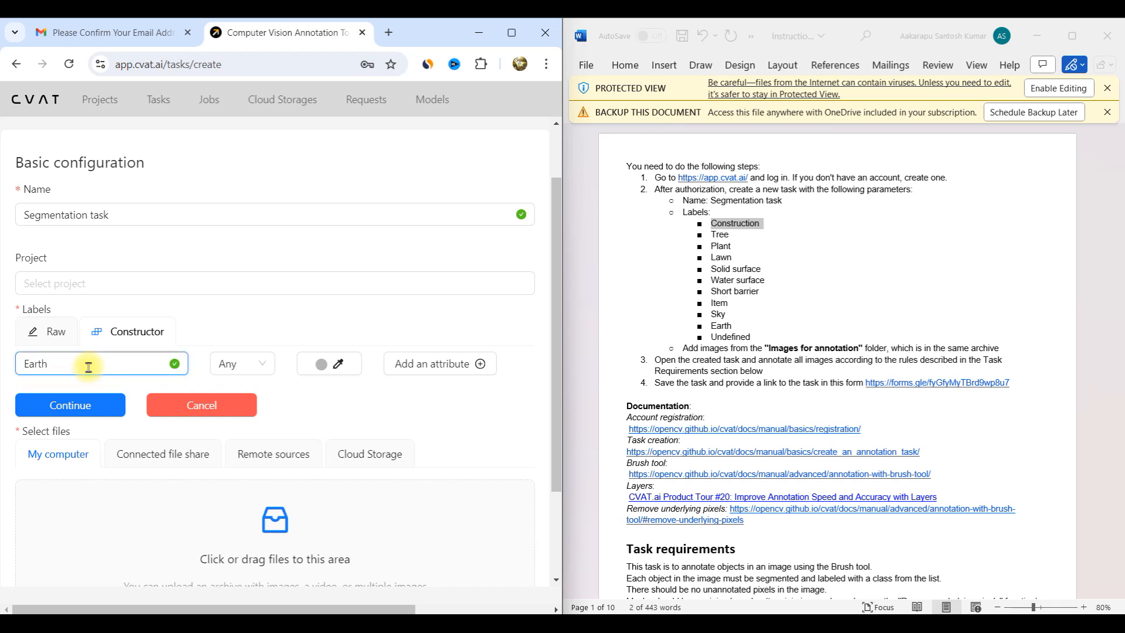
{"action": "left_click", "coordinate": [74, 404]}
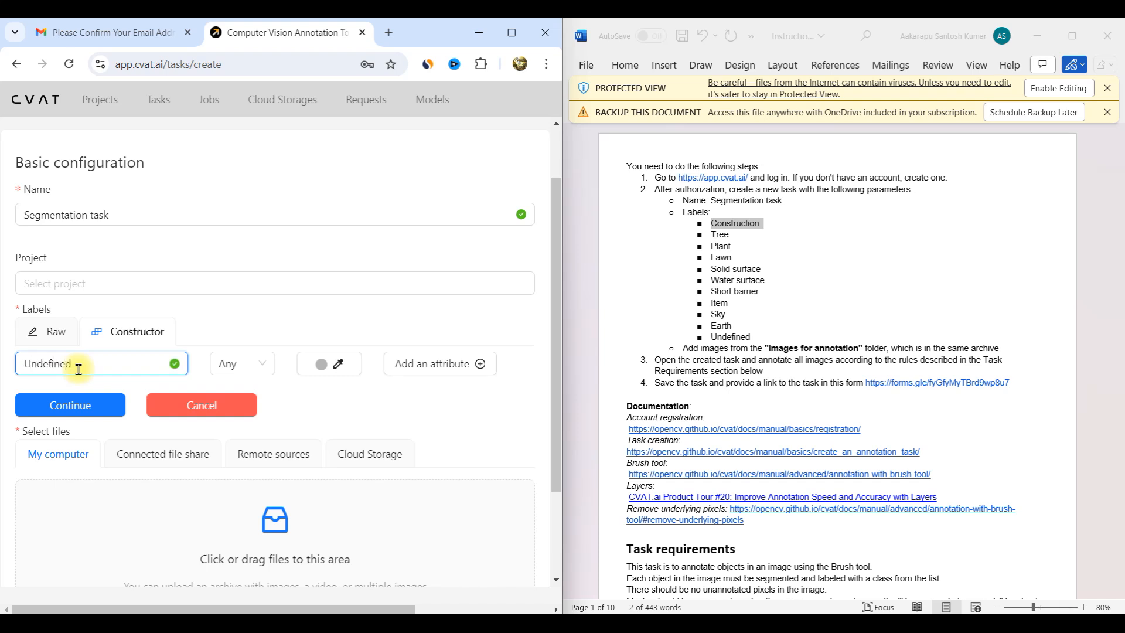
{"action": "left_click", "coordinate": [70, 405]}
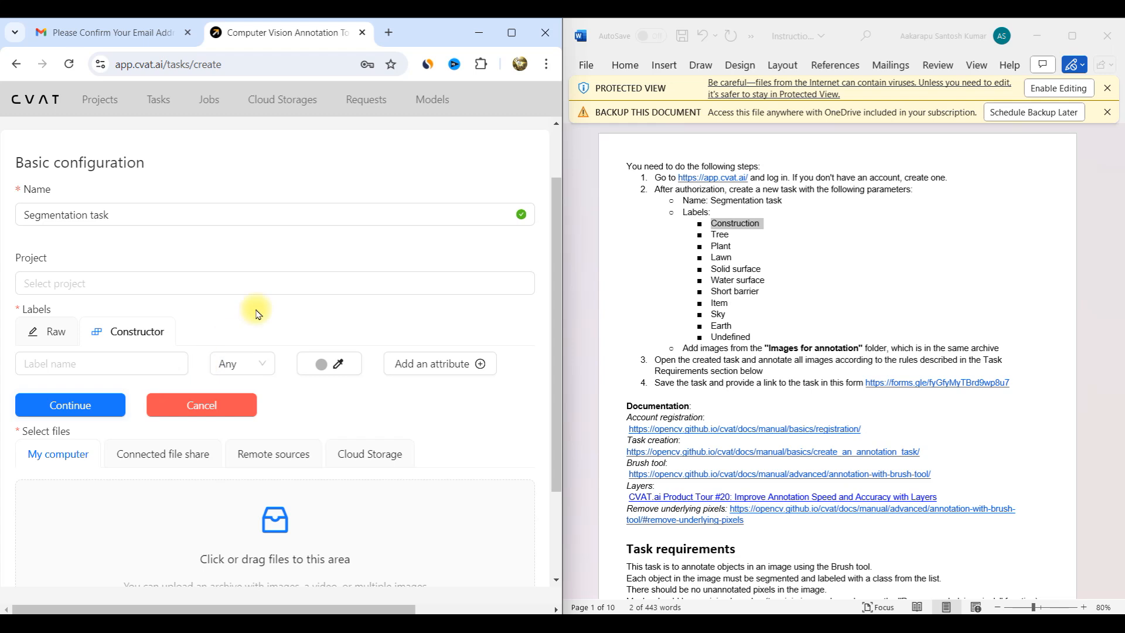
- Drag images 5.jpg and 6.jpg from the images folder into the task's file area
{"action": "mouse_move", "coordinate": [711, 234]}
{"action": "left_mouse_down"}
{"action": "mouse_move", "coordinate": [727, 339]}
{"action": "mouse_move", "coordinate": [857, 348]}
{"action": "left_mouse_up"}
{"action": "scroll", "coordinate": [378, 346], "scroll_direction": "down", "scroll_amount": 1}
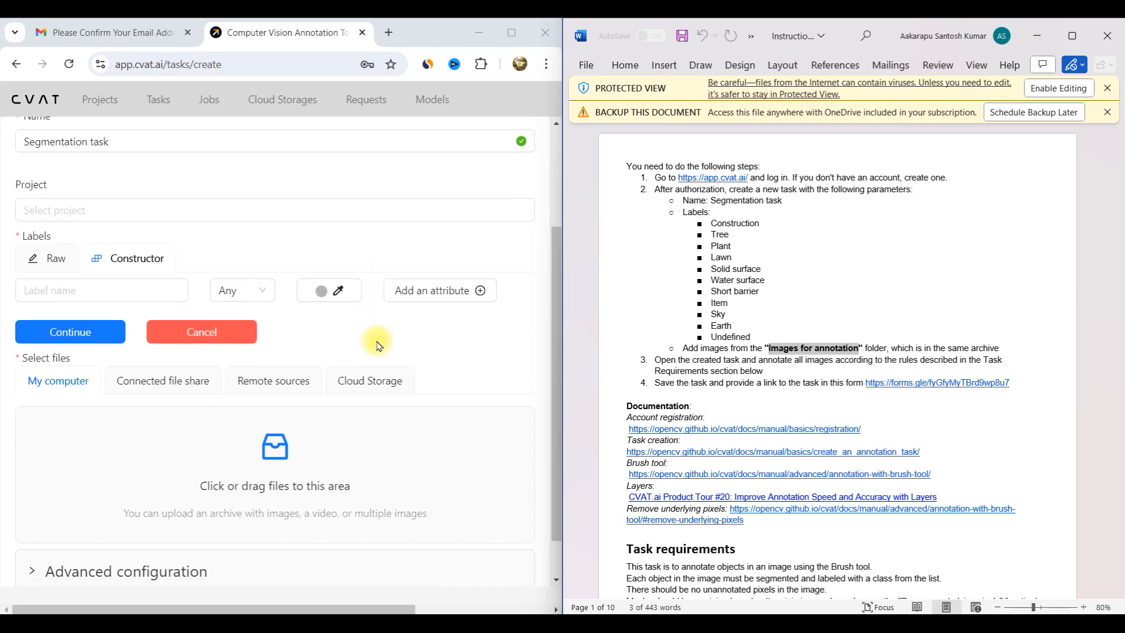
{"action": "scroll", "coordinate": [378, 345], "scroll_direction": "up", "scroll_amount": 1}
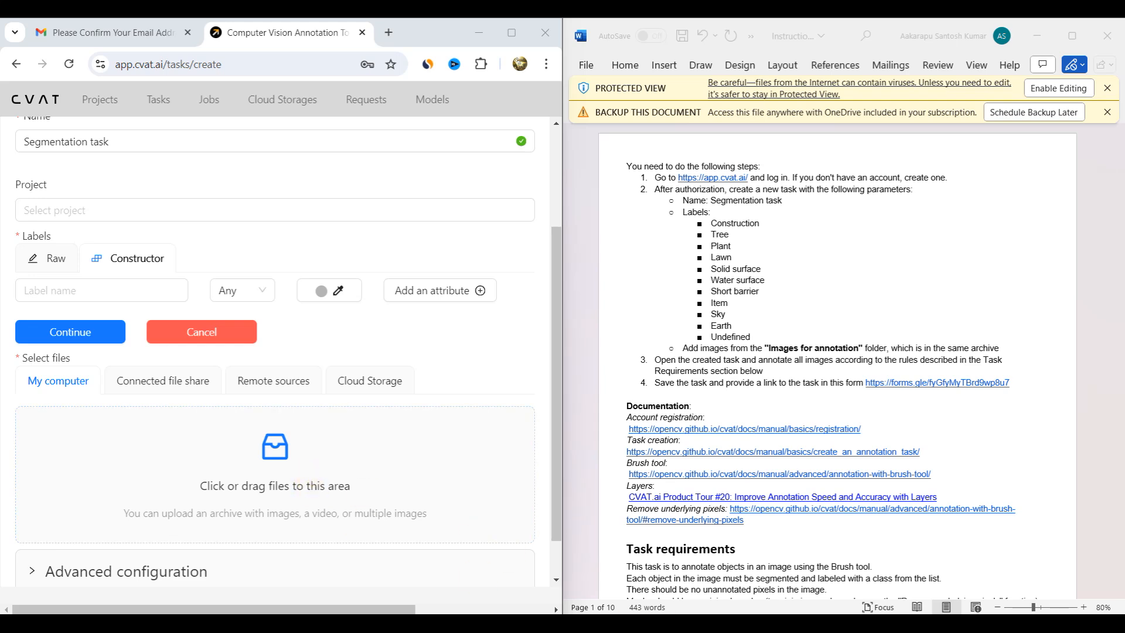
{"action": "left_click", "coordinate": [676, 623]}
{"action": "left_click_drag", "start_coordinate": [482, 212], "coordinate": [762, 222]}
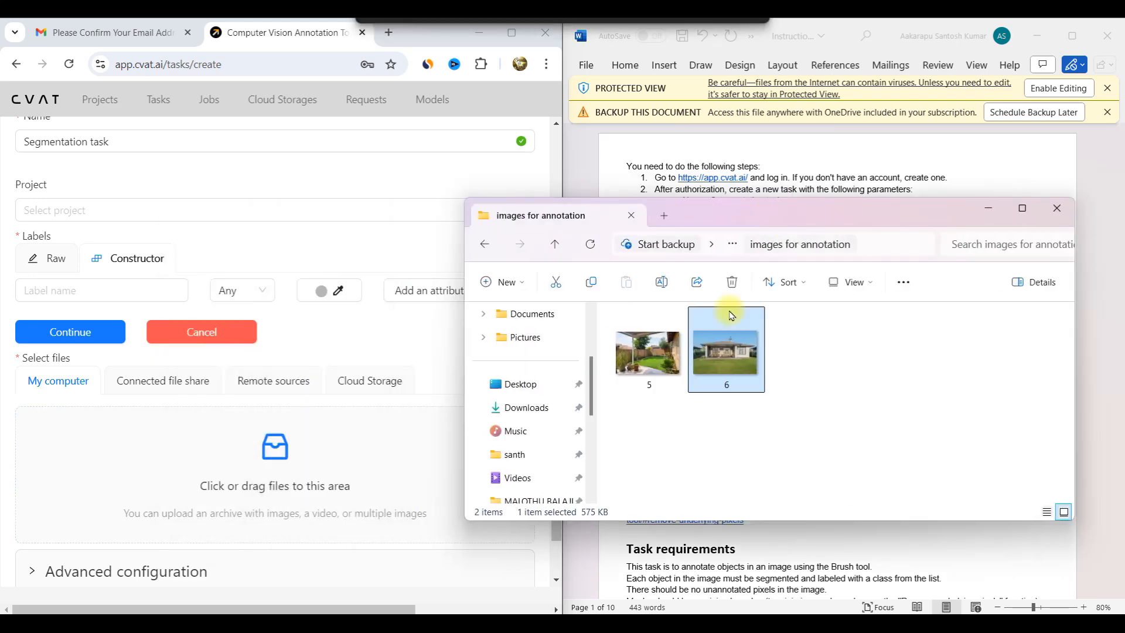
{"action": "left_click_drag", "start_coordinate": [816, 414], "coordinate": [283, 472]}
- Submit the Segmentation task and watch the status reach 'Task is being saved in database'
{"action": "scroll", "coordinate": [222, 481], "scroll_direction": "down", "scroll_amount": 1}
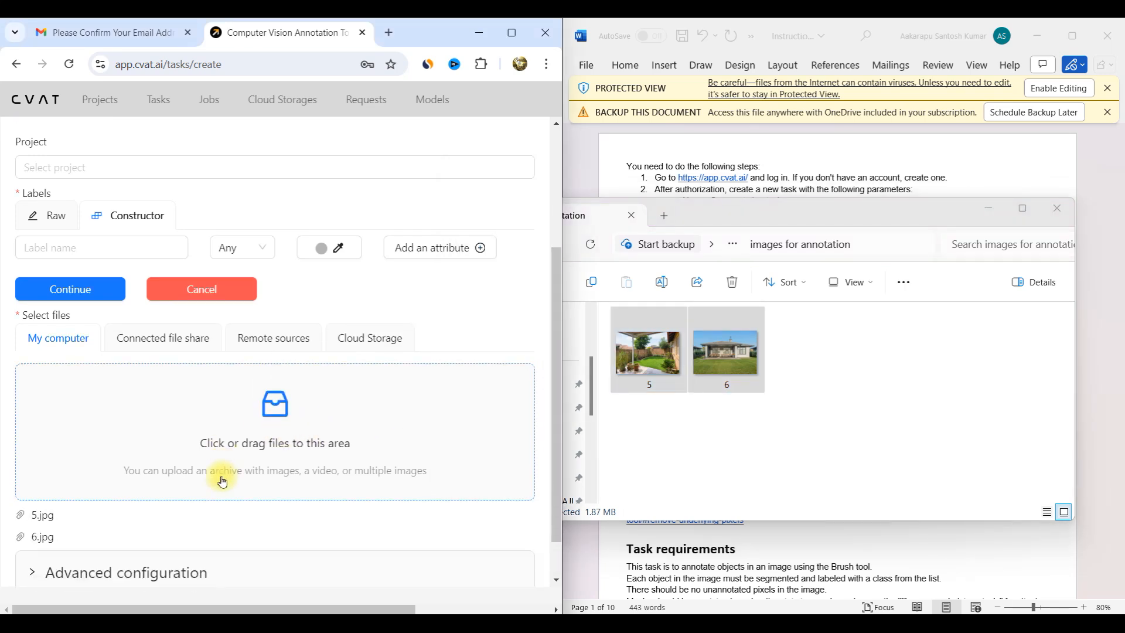
{"action": "scroll", "coordinate": [158, 459], "scroll_direction": "up", "scroll_amount": 1}
{"action": "scroll", "coordinate": [158, 459], "scroll_direction": "up", "scroll_amount": 2}
{"action": "scroll", "coordinate": [155, 454], "scroll_direction": "down", "scroll_amount": 3}
{"action": "scroll", "coordinate": [360, 492], "scroll_direction": "up", "scroll_amount": 2}
{"action": "scroll", "coordinate": [367, 489], "scroll_direction": "up", "scroll_amount": 1}
{"action": "scroll", "coordinate": [371, 490], "scroll_direction": "down", "scroll_amount": 3}
{"action": "left_click", "coordinate": [494, 557]}
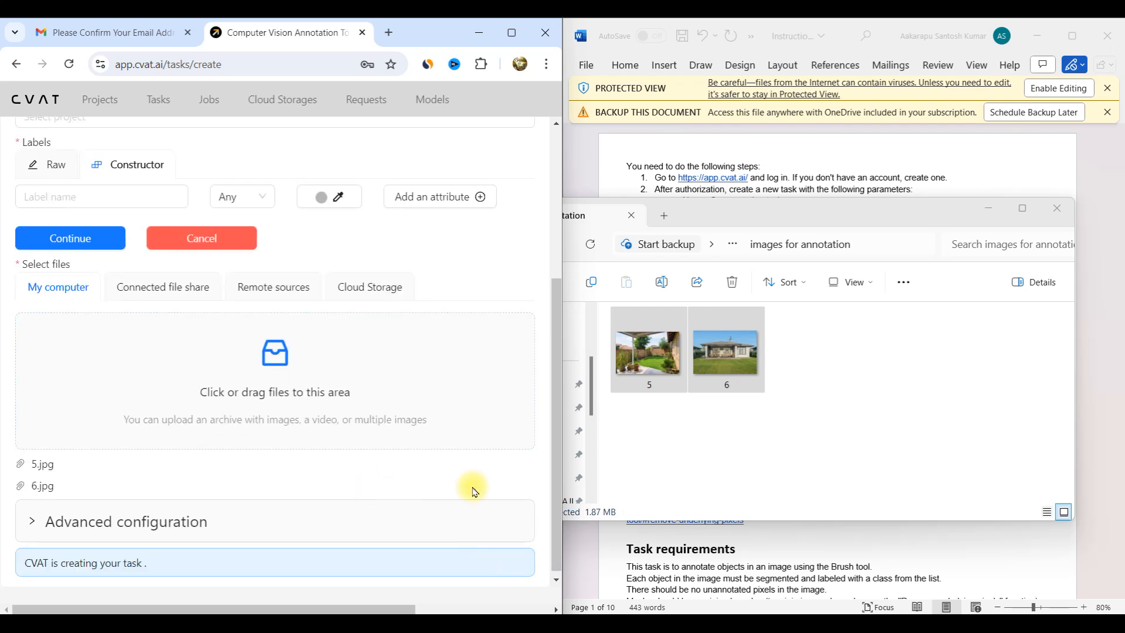
{"action": "scroll", "coordinate": [381, 426], "scroll_direction": "up", "scroll_amount": 4}
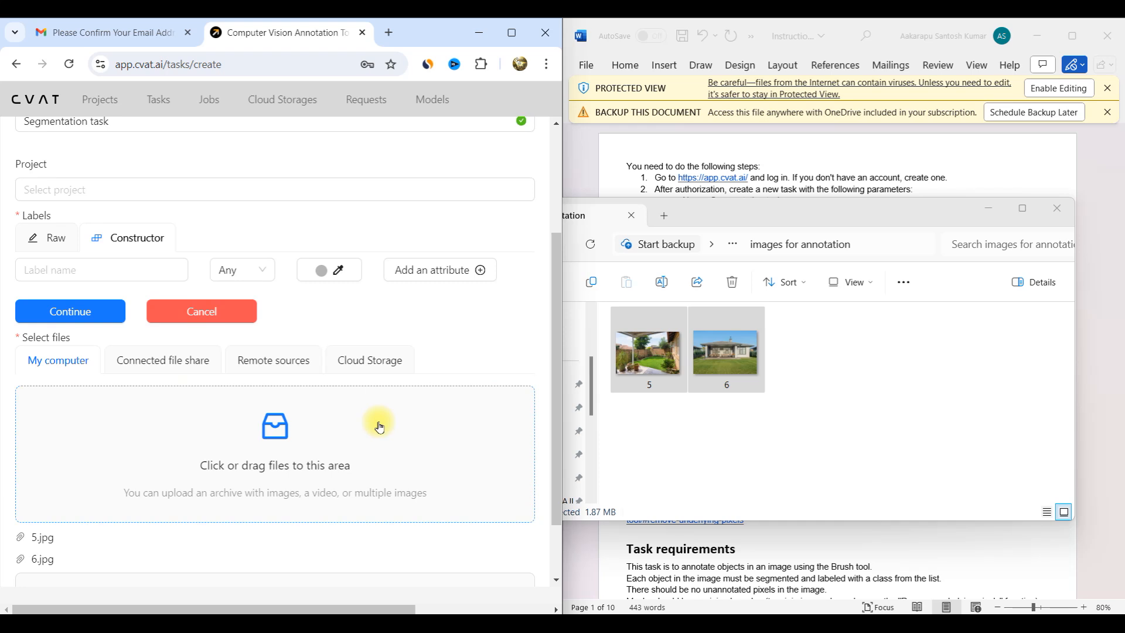
{"action": "scroll", "coordinate": [380, 426], "scroll_direction": "down", "scroll_amount": 3}
{"action": "scroll", "coordinate": [380, 426], "scroll_direction": "down", "scroll_amount": 1}
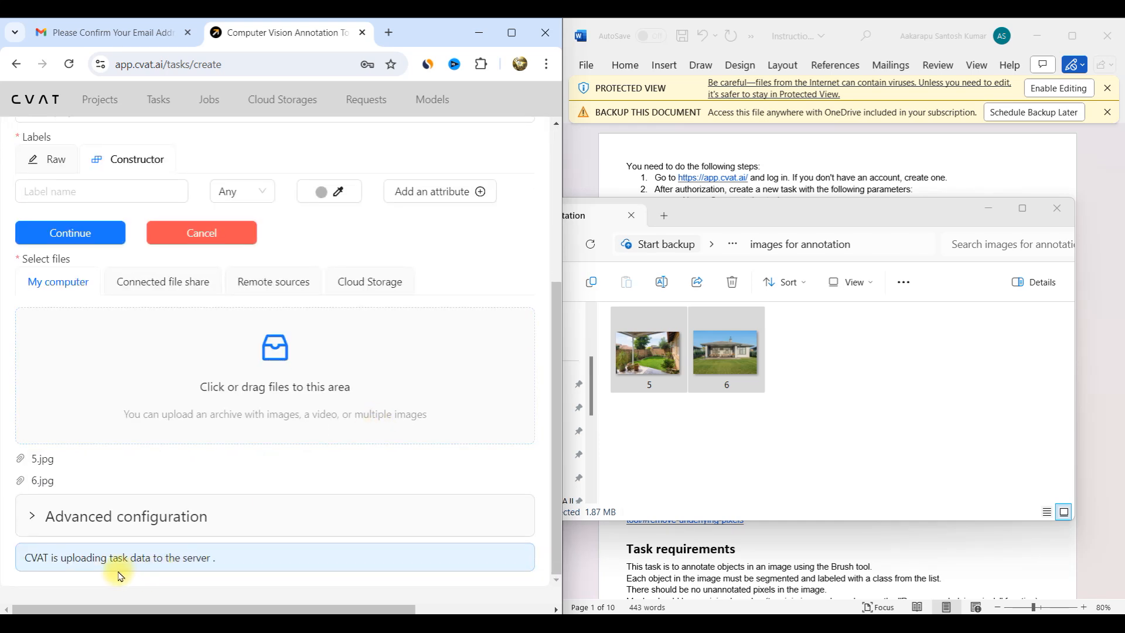
{"action": "left_click_drag", "start_coordinate": [59, 561], "coordinate": [210, 568]}
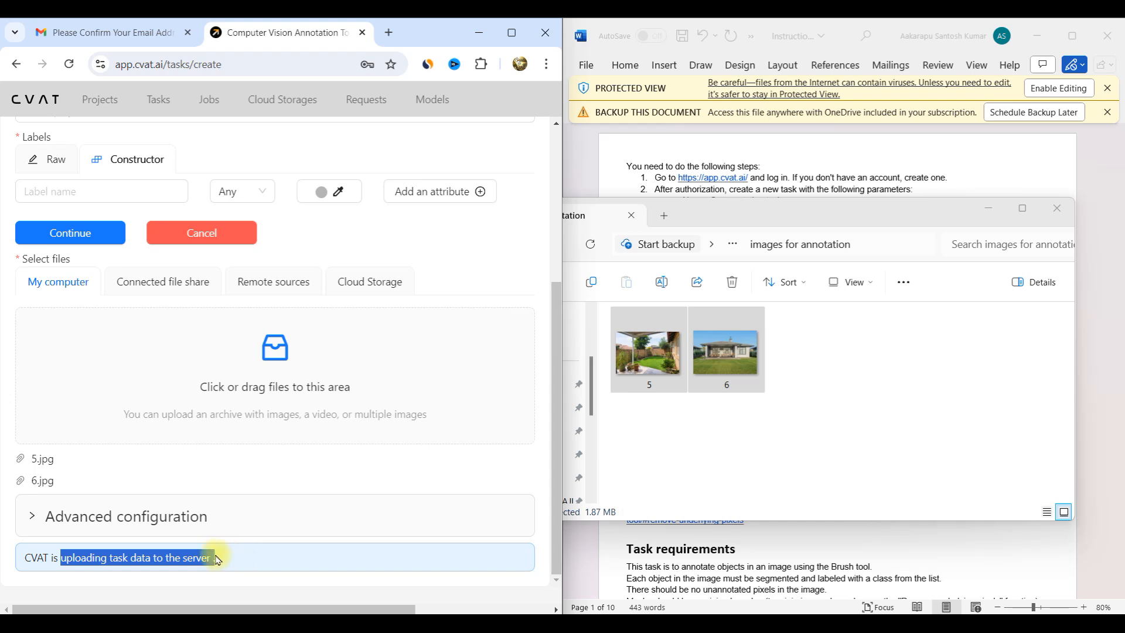
{"action": "left_click_drag", "start_coordinate": [57, 556], "coordinate": [206, 562]}
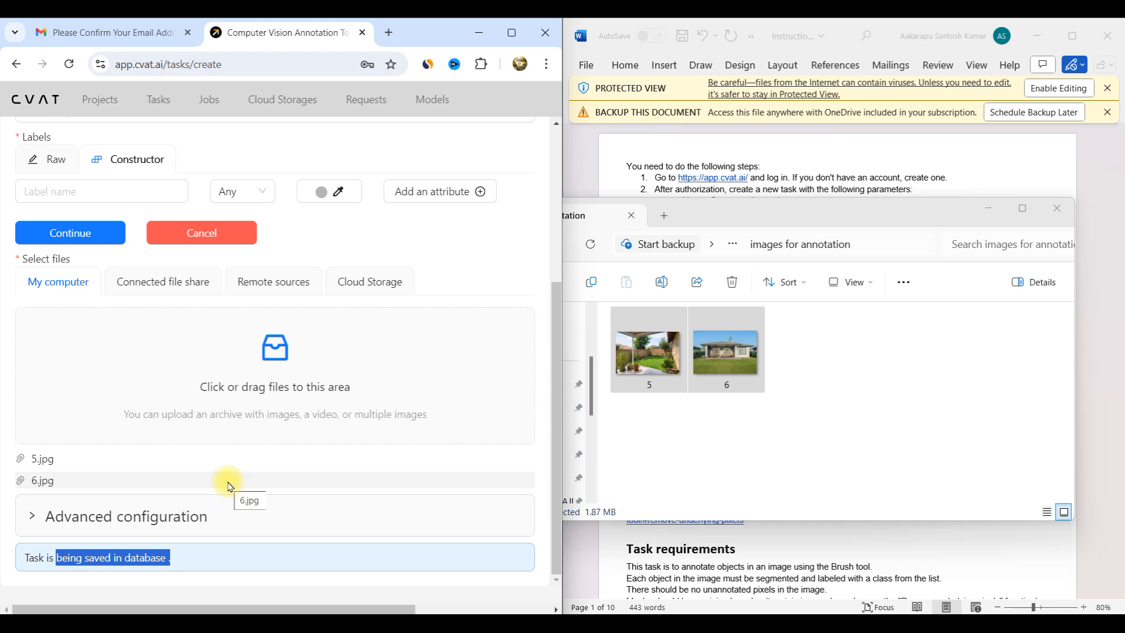
{"action": "scroll", "coordinate": [262, 463], "scroll_direction": "up", "scroll_amount": 5}
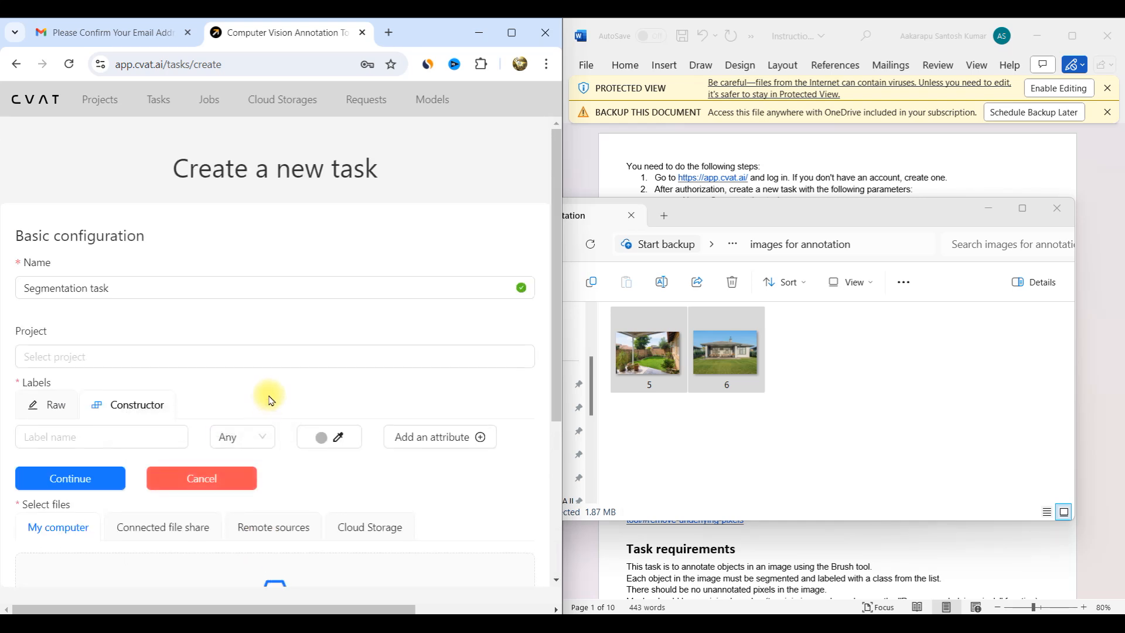
- Go to Jobs, maximize the browser, and open the Segmentation task's job showing 5.jpg
{"action": "left_click", "coordinate": [216, 105]}
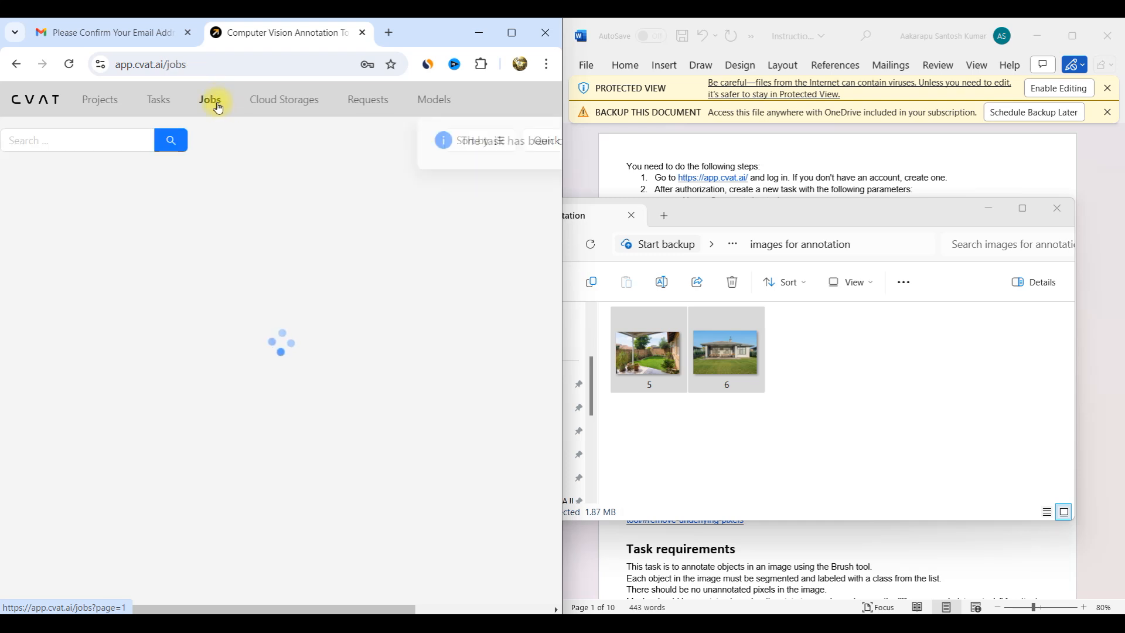
{"action": "left_click", "coordinate": [510, 33]}
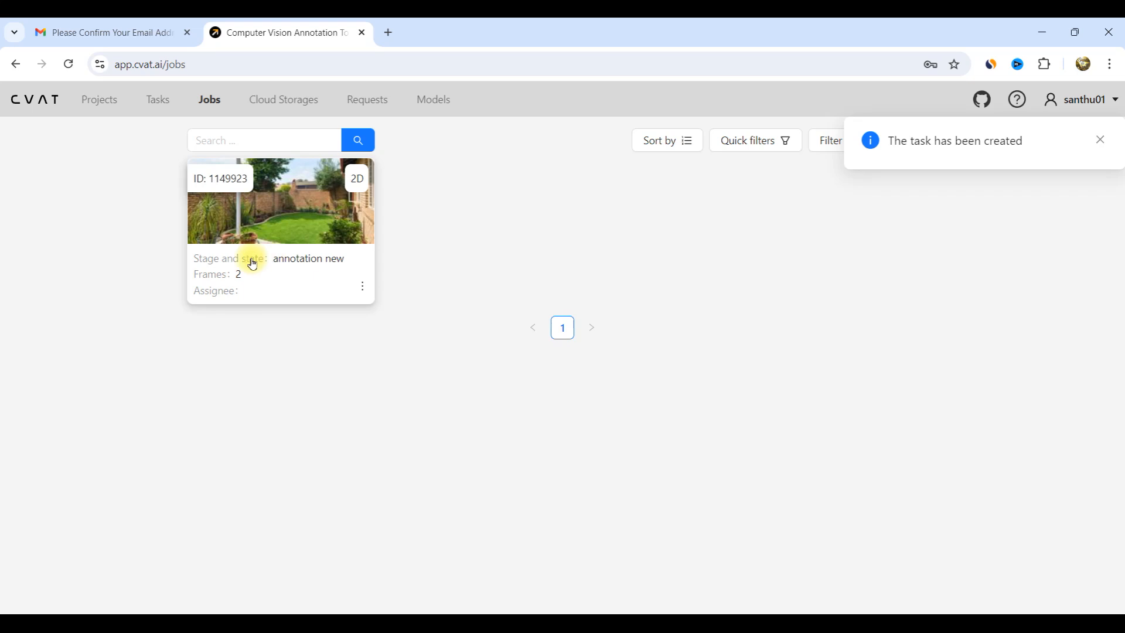
{"action": "left_click", "coordinate": [285, 232]}
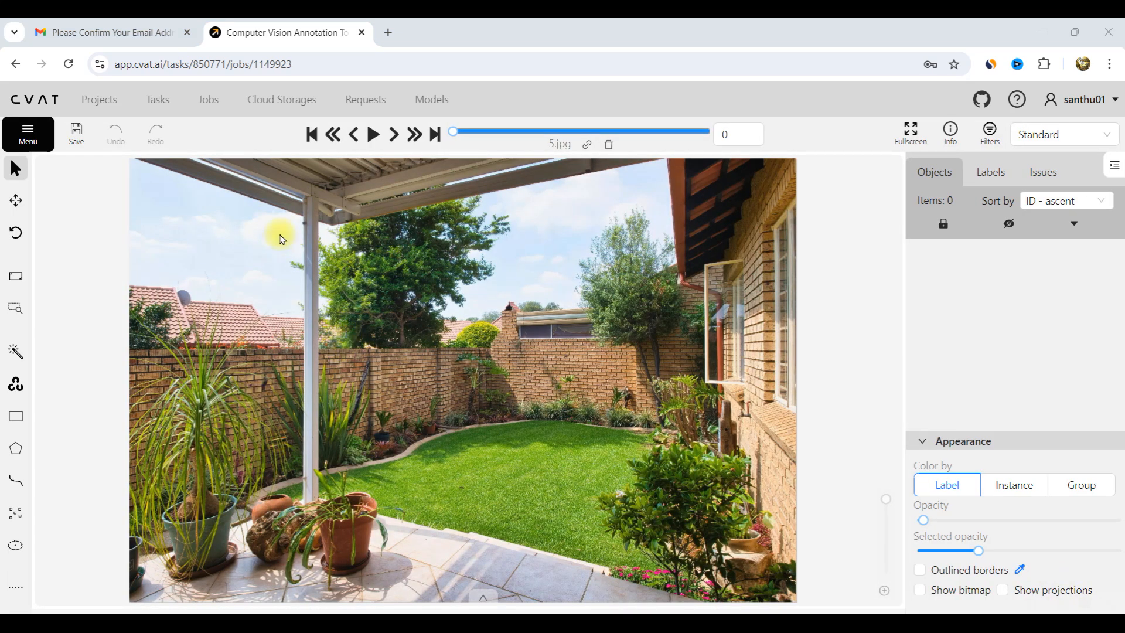
- Flip between frames 5.jpg and 6.jpg, ending on 6.jpg fitted to the canvas
{"action": "scroll", "coordinate": [480, 287], "scroll_direction": "down", "scroll_amount": 2}
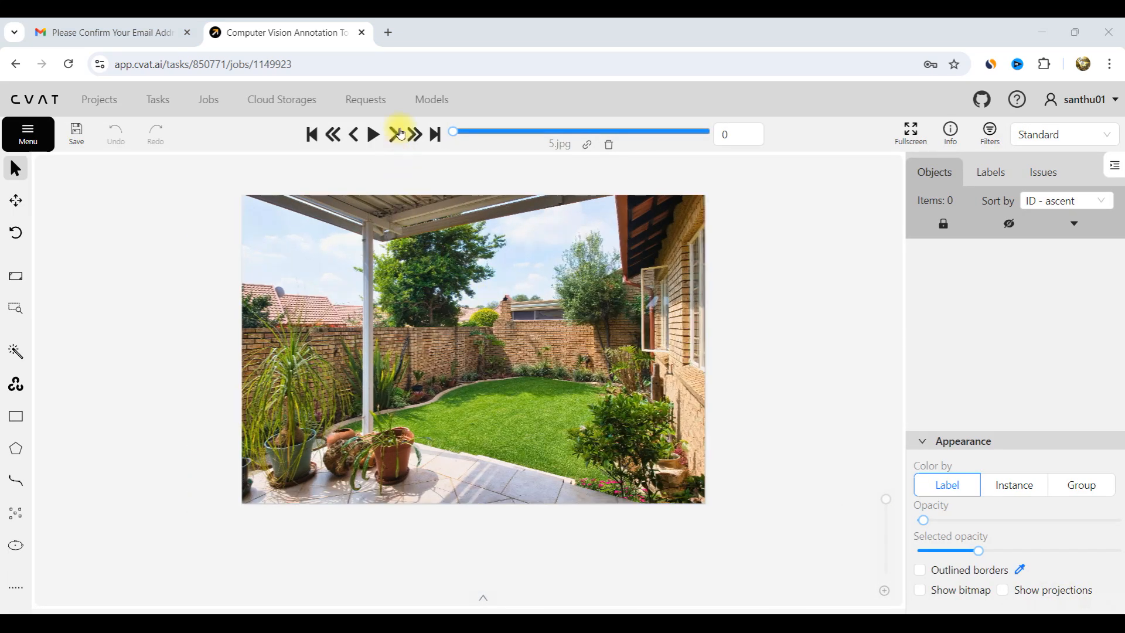
{"action": "left_click", "coordinate": [395, 133]}
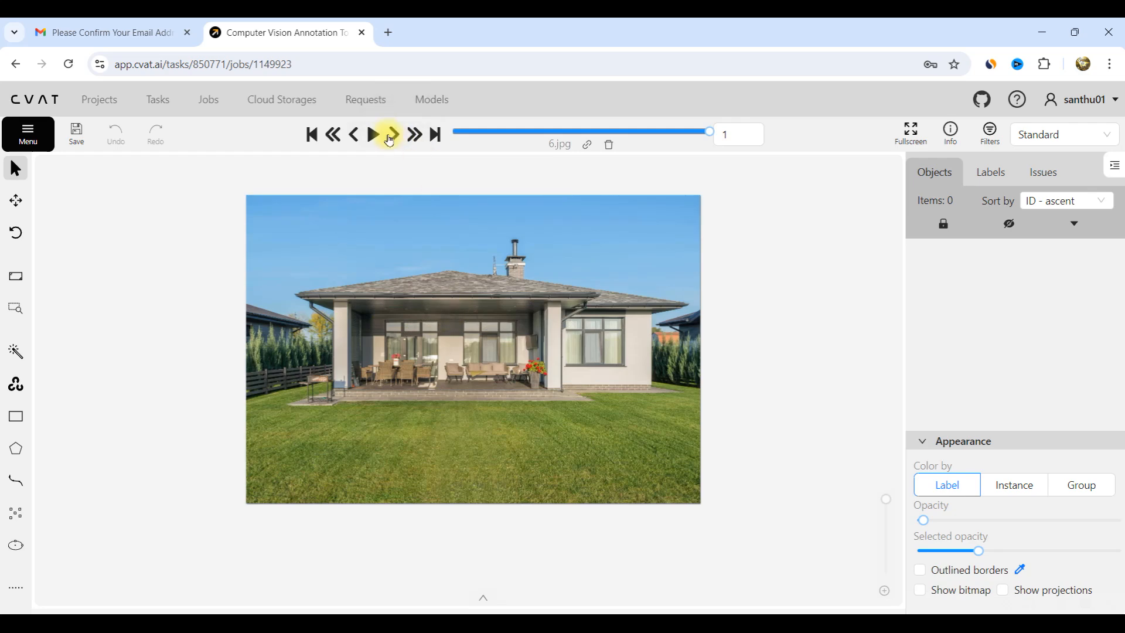
{"action": "left_click", "coordinate": [334, 135]}
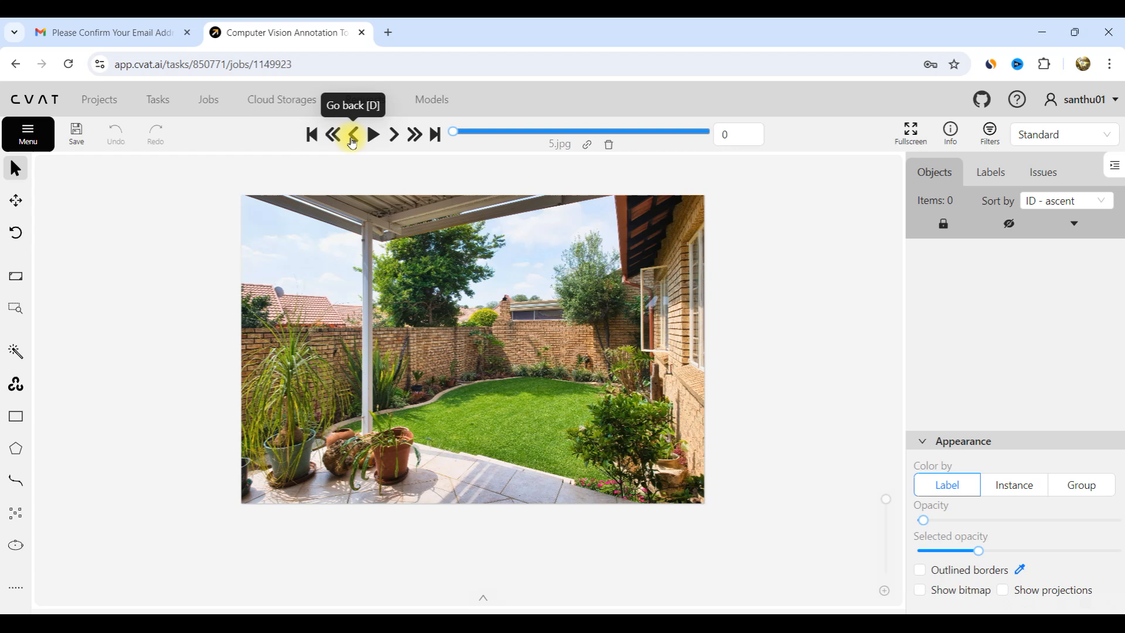
{"action": "left_click", "coordinate": [391, 136]}
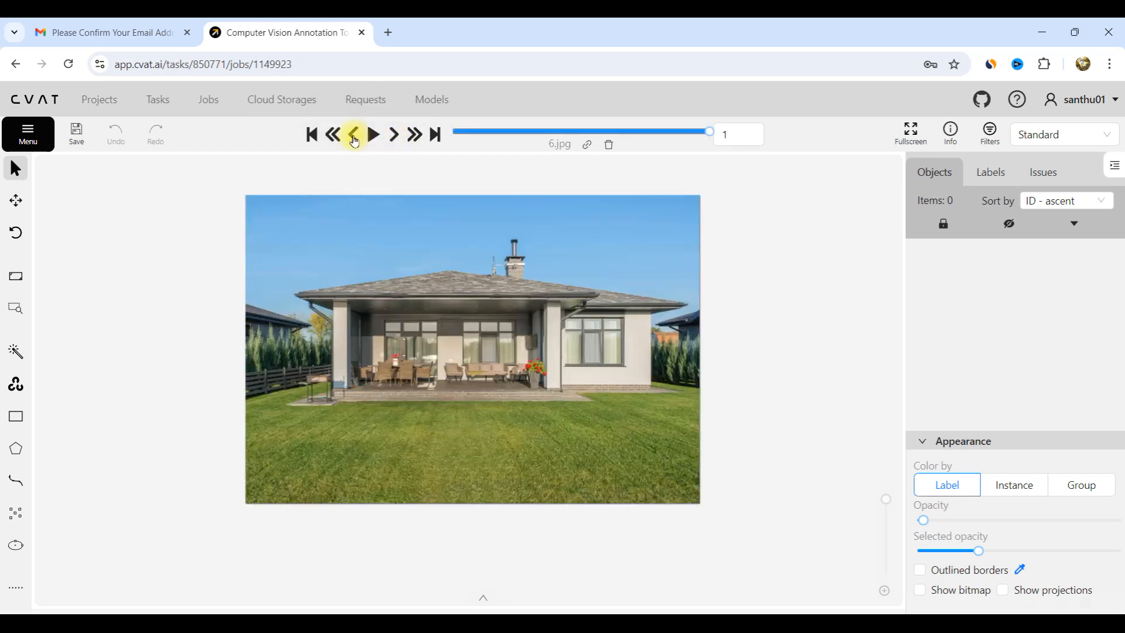
{"action": "scroll", "coordinate": [335, 318], "scroll_direction": "up", "scroll_amount": 2}
{"action": "double_click", "coordinate": [335, 318]}
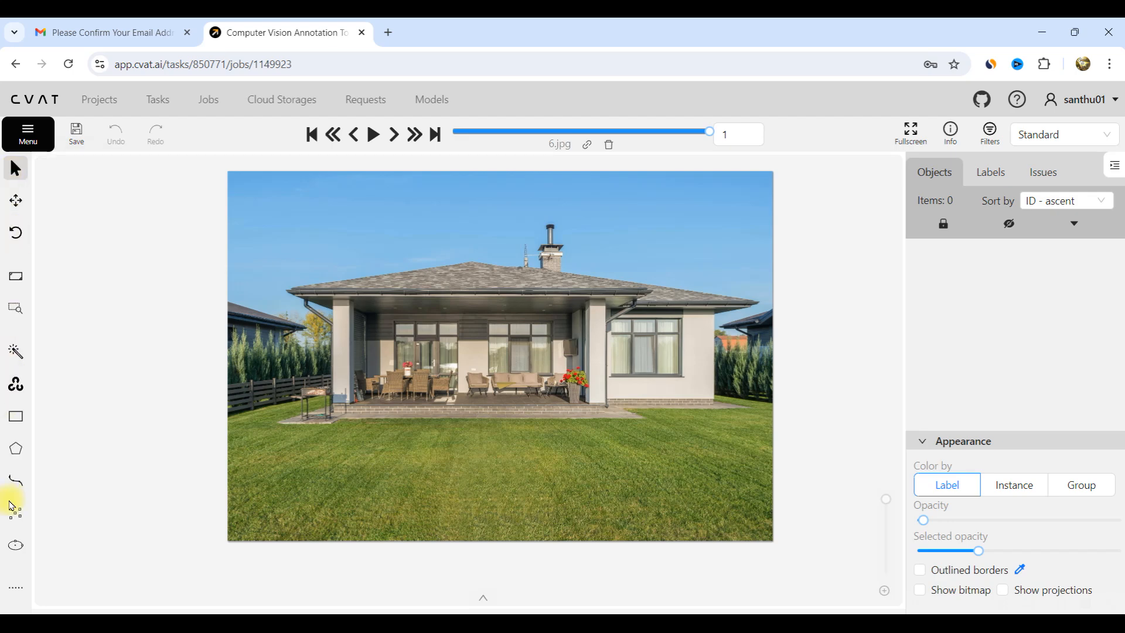
{"action": "mouse_move", "coordinate": [14, 589]}
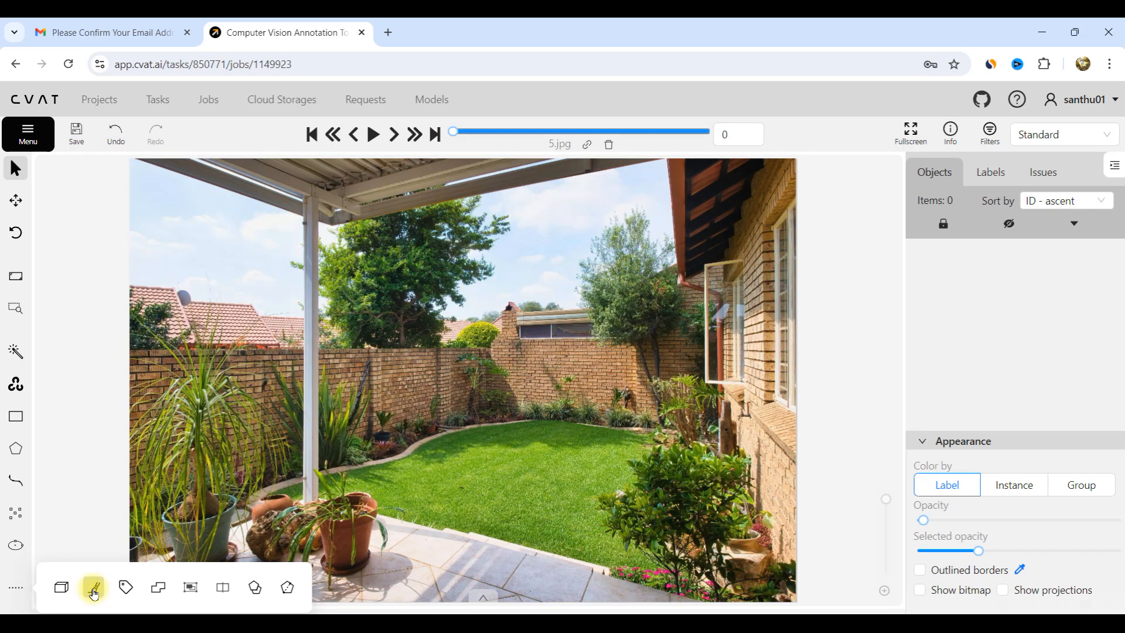
- Set up a new brush mask on 5.jpg and give it the Sky label
{"action": "left_click", "coordinate": [94, 594]}
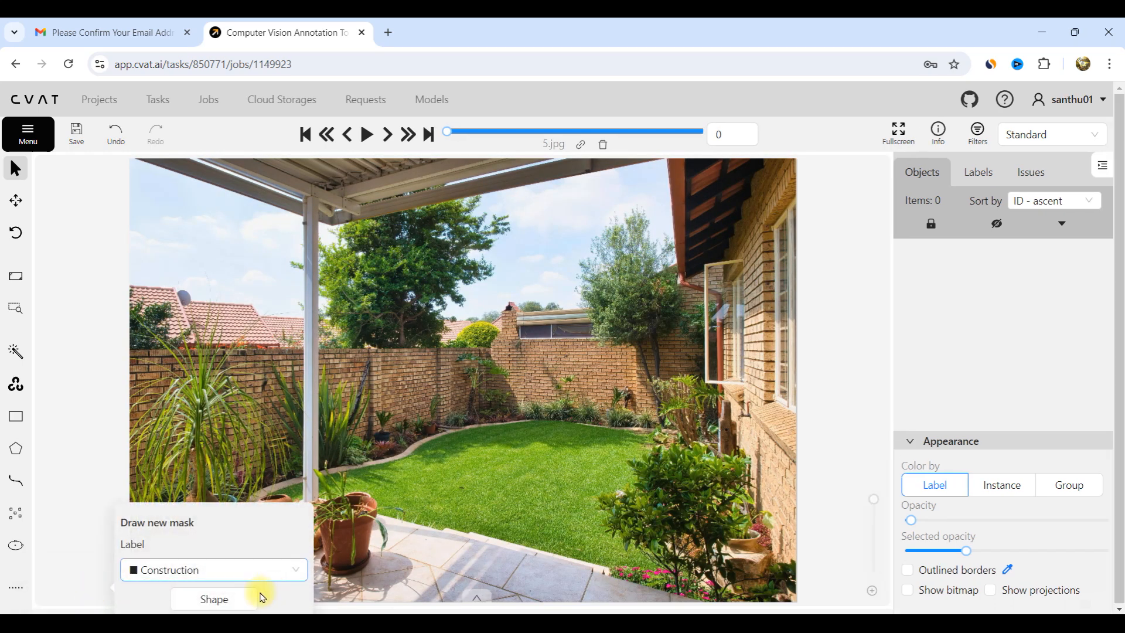
{"action": "left_click", "coordinate": [181, 573]}
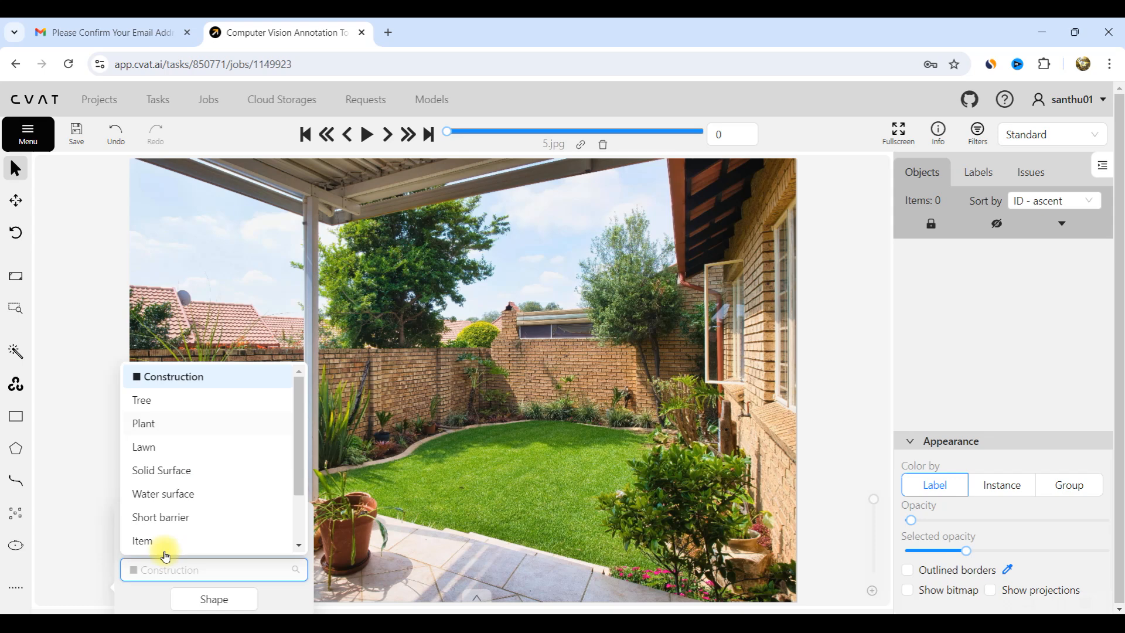
{"action": "left_click", "coordinate": [150, 572]}
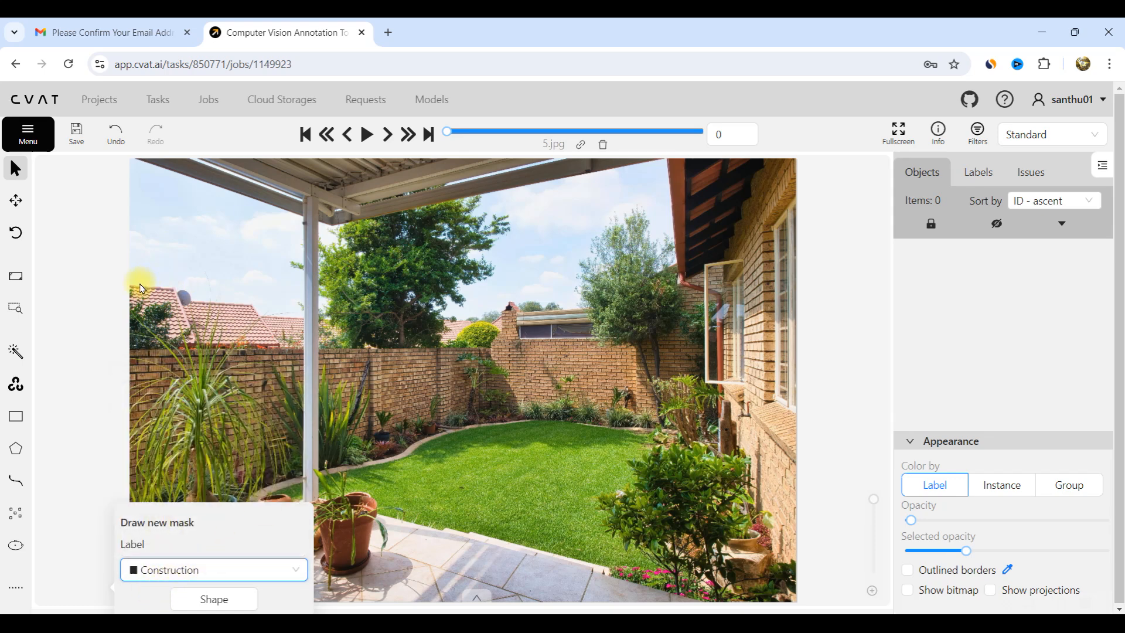
{"action": "left_click", "coordinate": [210, 573]}
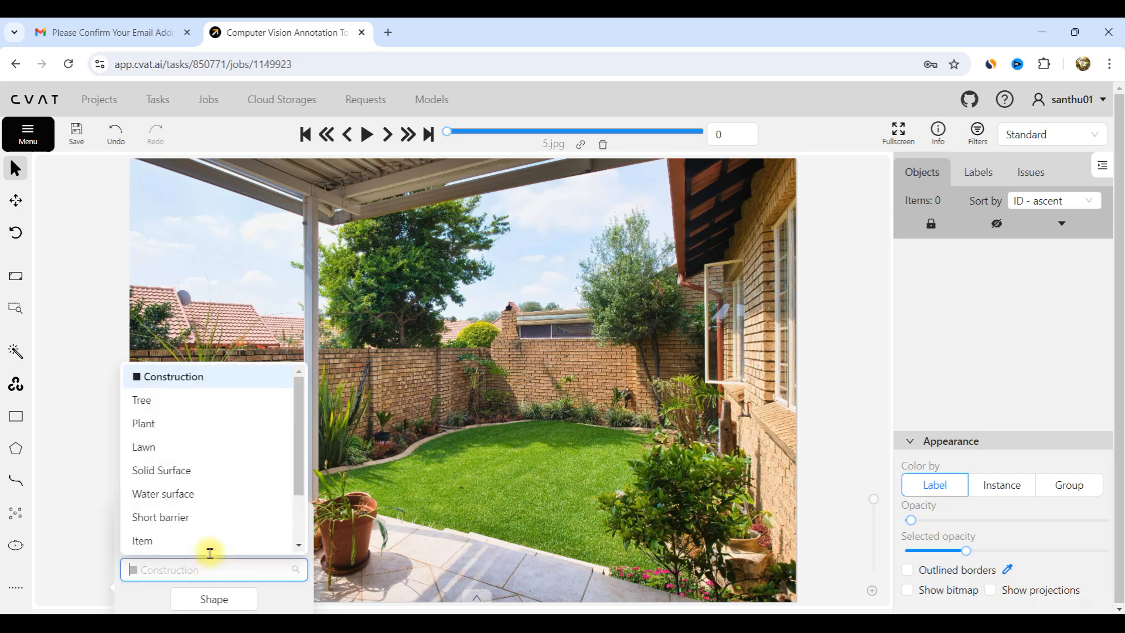
{"action": "scroll", "coordinate": [162, 494], "scroll_direction": "down", "scroll_amount": 1}
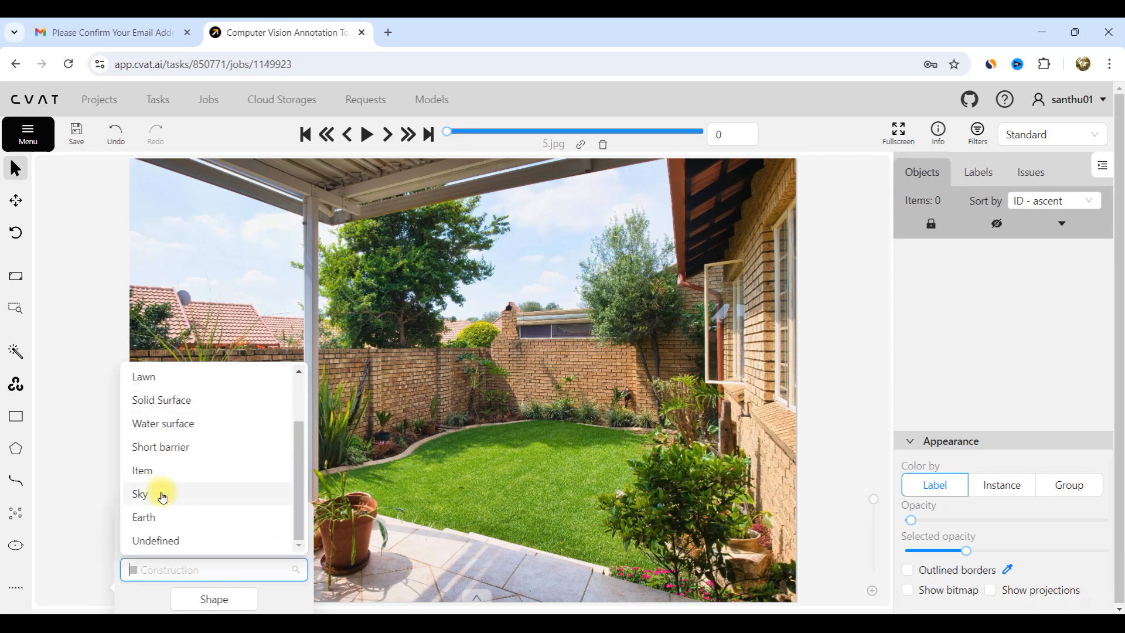
{"action": "left_click", "coordinate": [162, 493]}
- Start the Sky mask, move its drawing toolbar aside and zoom the page to 150%
{"action": "left_click", "coordinate": [212, 600]}
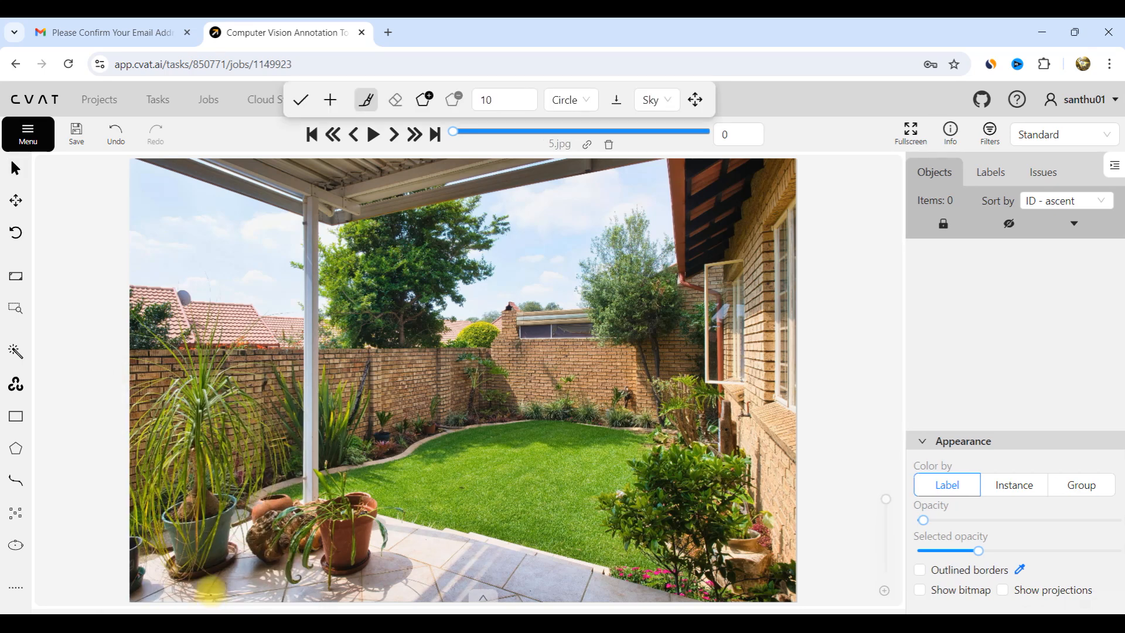
{"action": "mouse_move", "coordinate": [695, 102]}
{"action": "left_mouse_down"}
{"action": "mouse_move", "coordinate": [602, 113]}
{"action": "mouse_move", "coordinate": [544, 221]}
{"action": "mouse_move", "coordinate": [627, 229]}
{"action": "mouse_move", "coordinate": [836, 95]}
{"action": "mouse_move", "coordinate": [645, 100]}
{"action": "mouse_move", "coordinate": [800, 101]}
{"action": "left_mouse_up"}
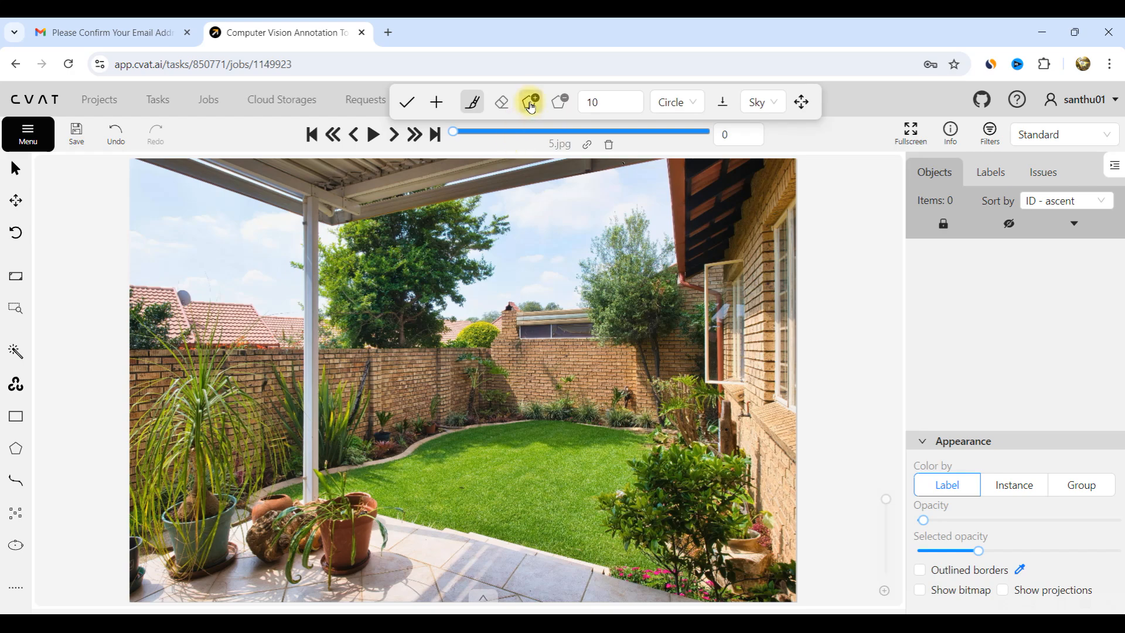
{"action": "key", "text": "ctrl+plus"}
{"action": "key", "text": "ctrl+plus"}
{"action": "key", "text": "ctrl+plus"}
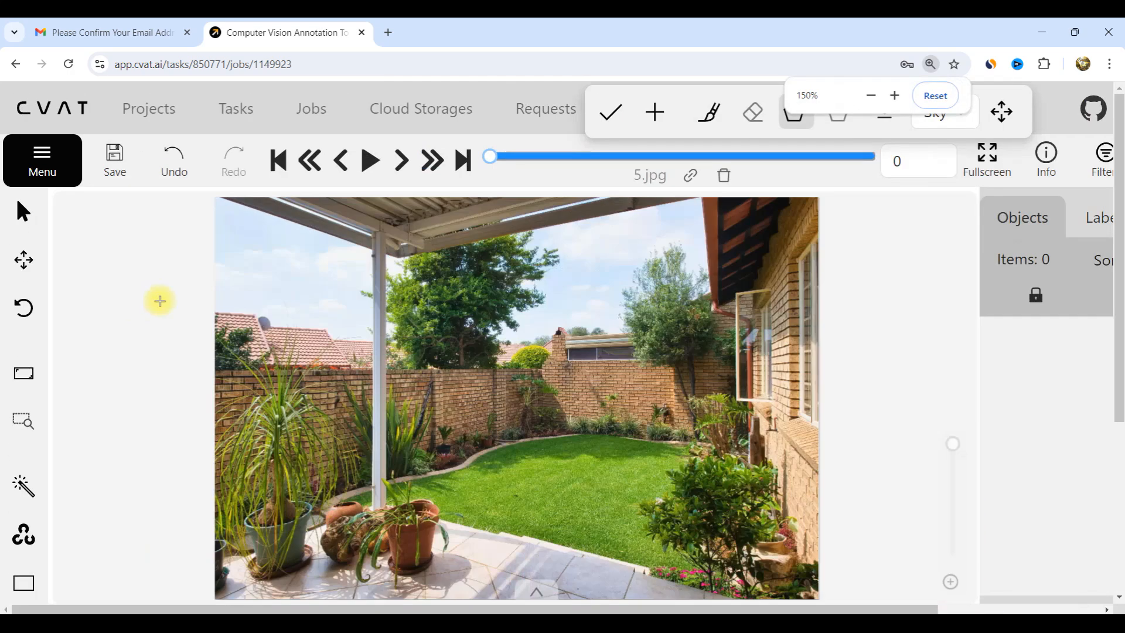
- At 125% page zoom, start the Sky outline at the roof's left edge and trace toward the dish
{"action": "key", "text": "ctrl+plus"}
{"action": "key", "text": "ctrl+plus"}
{"action": "key", "text": "ctrl+minus"}
{"action": "key", "text": "ctrl+minus"}
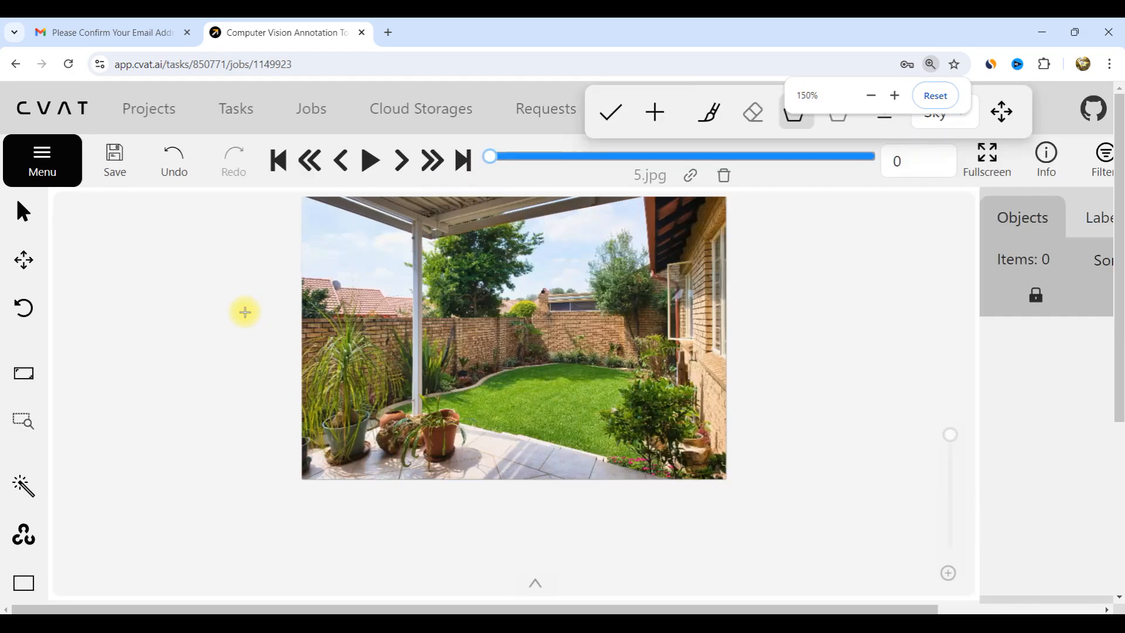
{"action": "key", "text": "ctrl+minus"}
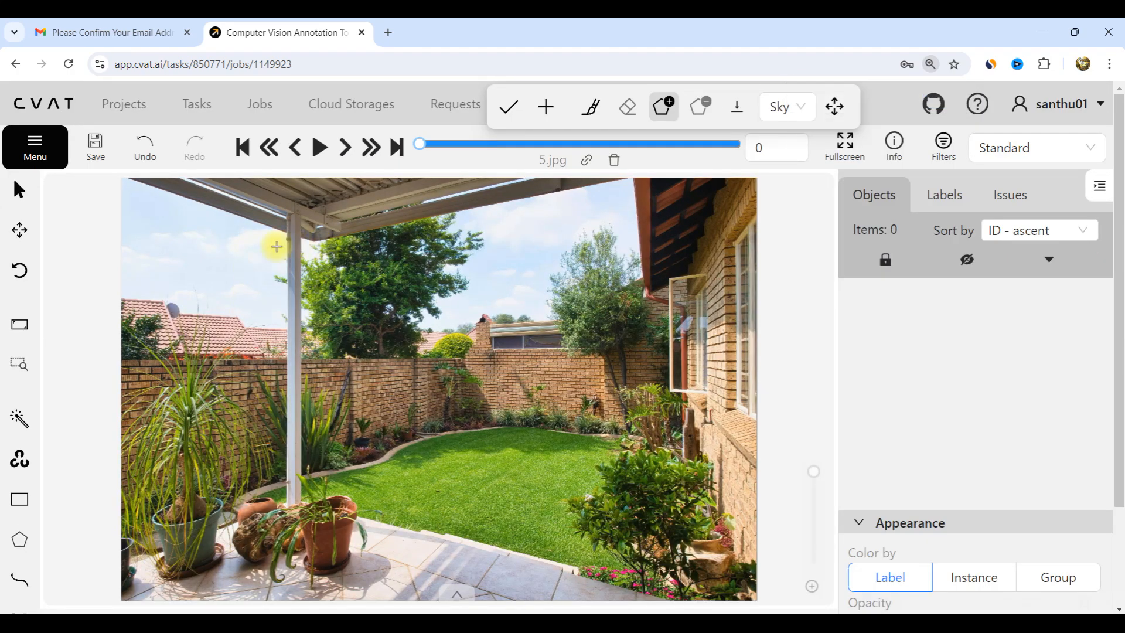
{"action": "scroll", "coordinate": [216, 314], "scroll_direction": "up", "scroll_amount": 2}
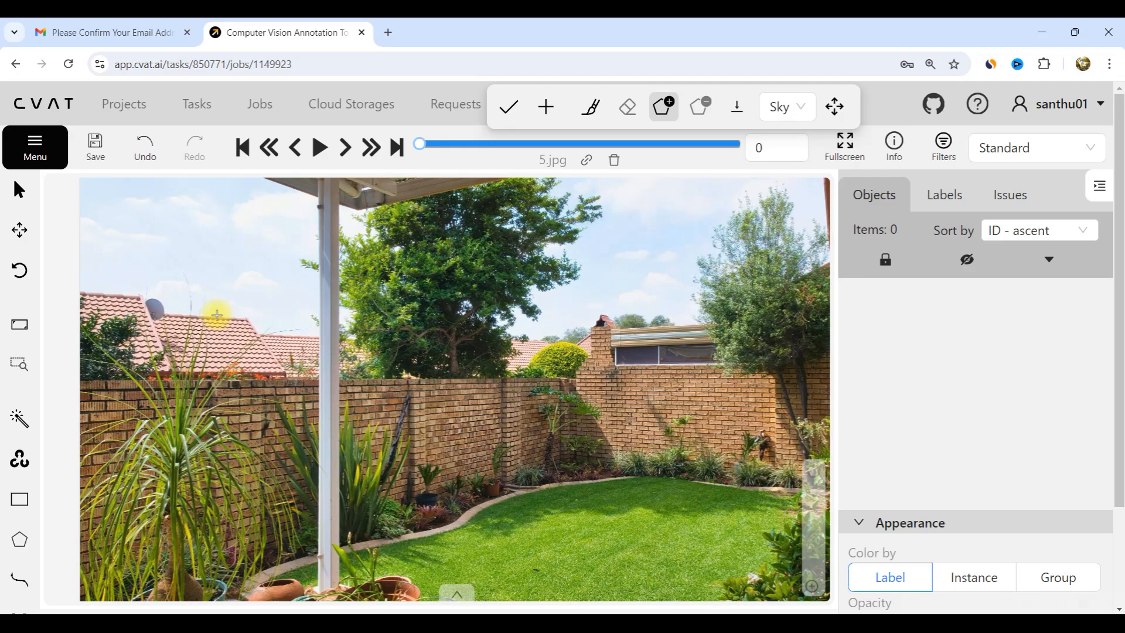
{"action": "scroll", "coordinate": [217, 315], "scroll_direction": "down", "scroll_amount": 1}
{"action": "scroll", "coordinate": [217, 316], "scroll_direction": "down", "scroll_amount": 2}
{"action": "scroll", "coordinate": [175, 315], "scroll_direction": "up", "scroll_amount": 2}
{"action": "scroll", "coordinate": [193, 313], "scroll_direction": "down", "scroll_amount": 3}
{"action": "scroll", "coordinate": [196, 311], "scroll_direction": "up", "scroll_amount": 3}
{"action": "scroll", "coordinate": [176, 302], "scroll_direction": "down", "scroll_amount": 2}
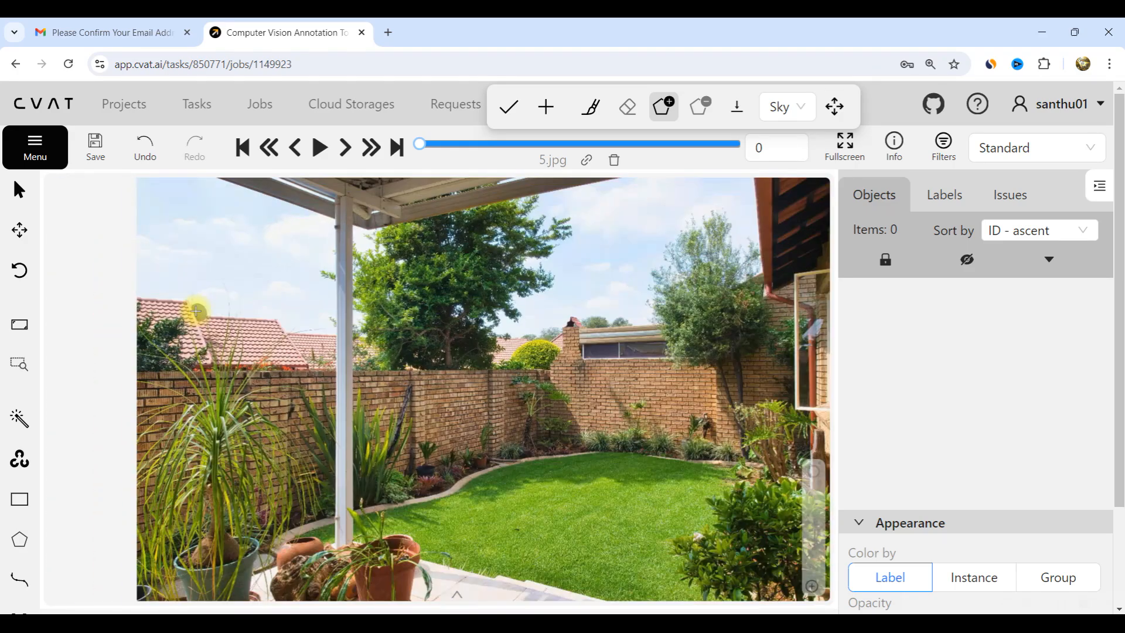
{"action": "scroll", "coordinate": [202, 327], "scroll_direction": "up", "scroll_amount": 3}
{"action": "scroll", "coordinate": [199, 326], "scroll_direction": "down", "scroll_amount": 1}
{"action": "scroll", "coordinate": [156, 320], "scroll_direction": "up", "scroll_amount": 3}
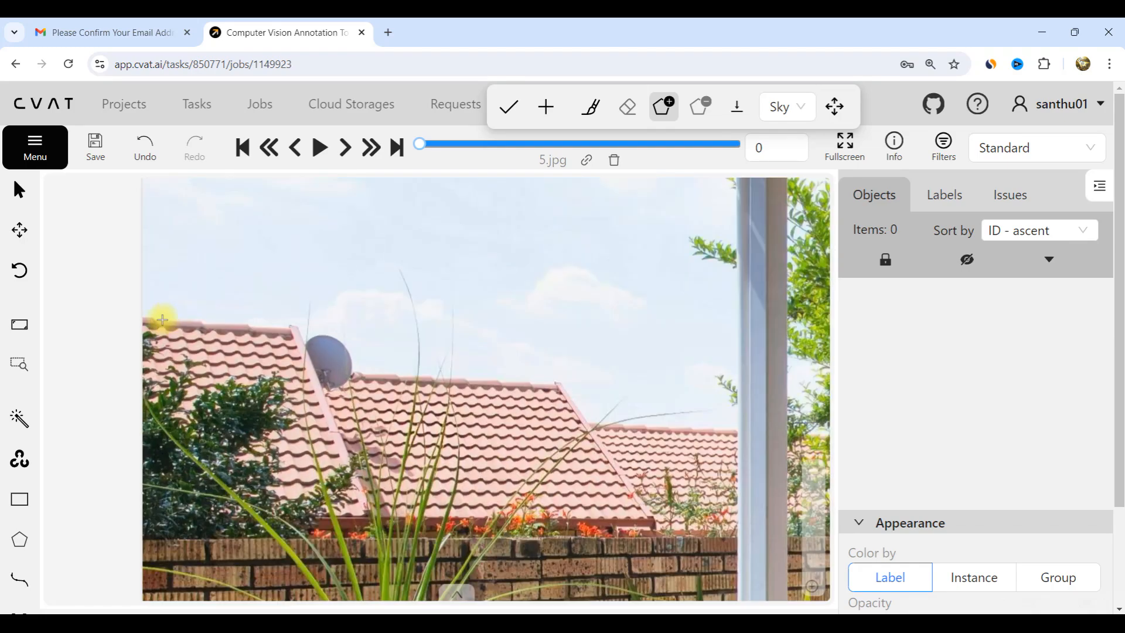
{"action": "left_click", "coordinate": [131, 318]}
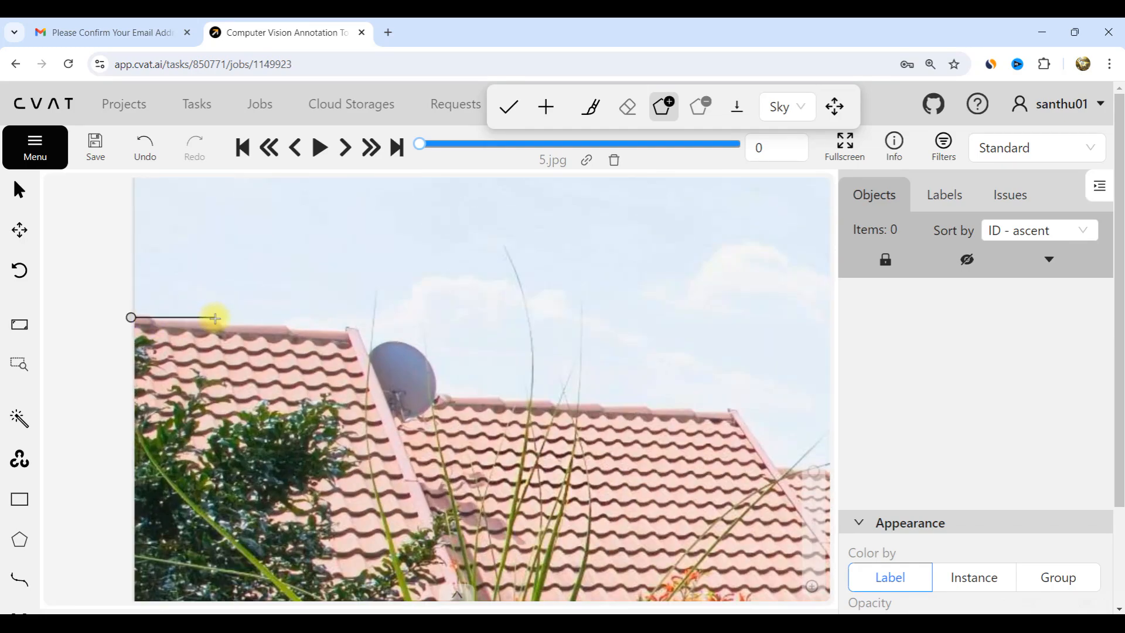
{"action": "left_click", "coordinate": [215, 321]}
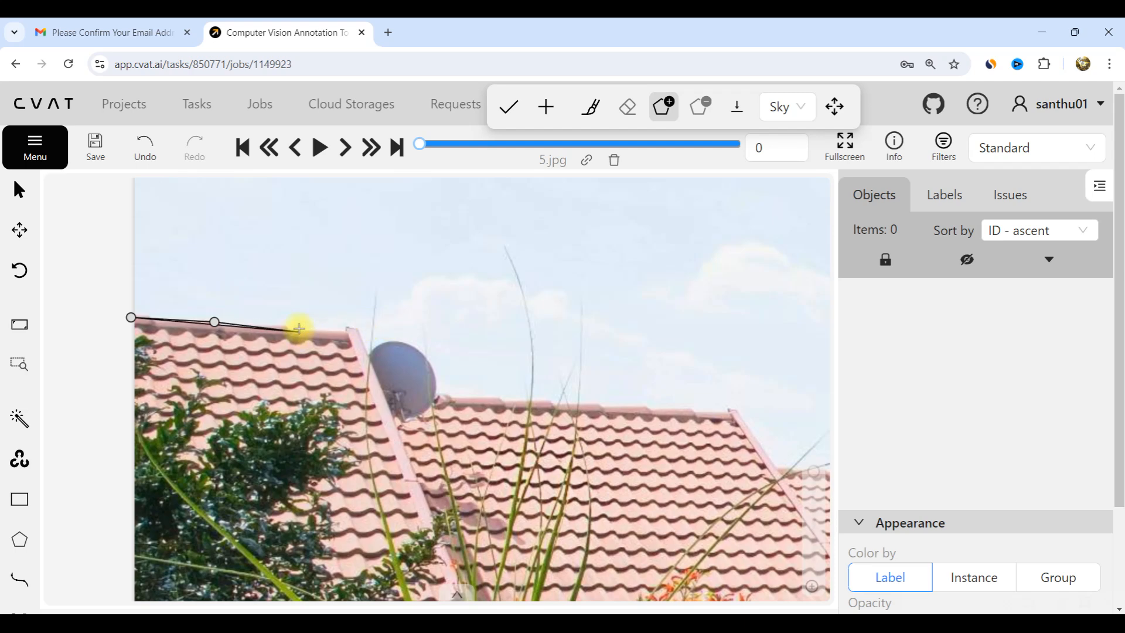
{"action": "scroll", "coordinate": [296, 326], "scroll_direction": "up", "scroll_amount": 3}
{"action": "left_click", "coordinate": [279, 326]}
{"action": "left_click", "coordinate": [282, 334]}
{"action": "left_click", "coordinate": [398, 334]}
{"action": "left_click", "coordinate": [405, 326]}
{"action": "left_click", "coordinate": [430, 331]}
- Trace the Sky outline over the satellite dish rim down to its lower right side
{"action": "scroll", "coordinate": [354, 227], "scroll_direction": "down", "scroll_amount": 6}
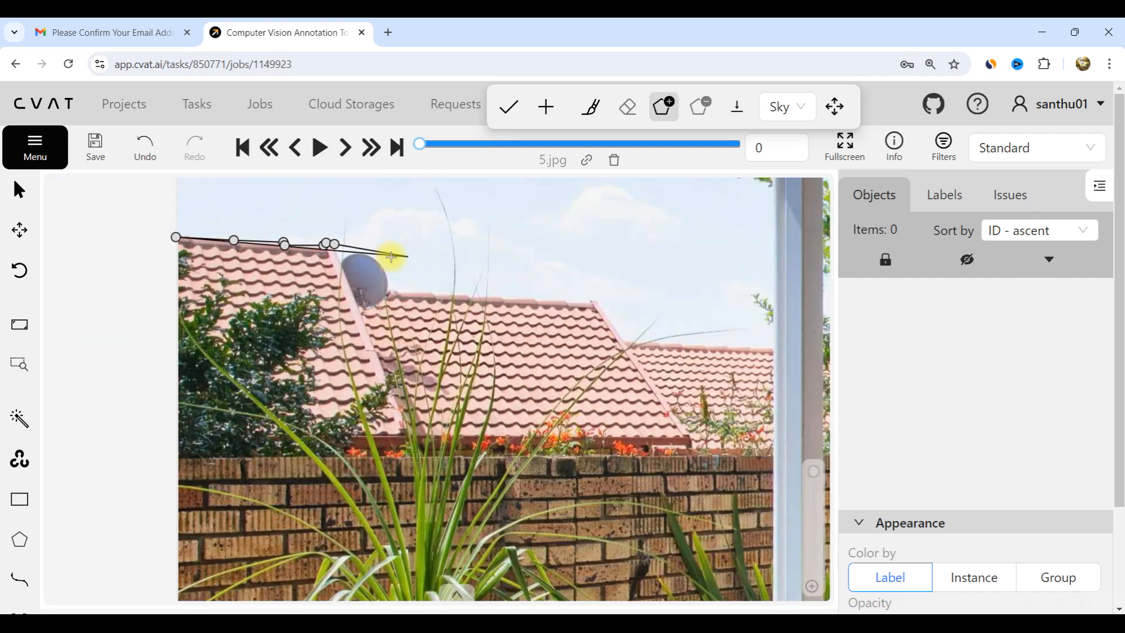
{"action": "scroll", "coordinate": [363, 263], "scroll_direction": "up", "scroll_amount": 5}
{"action": "scroll", "coordinate": [289, 262], "scroll_direction": "up", "scroll_amount": 1}
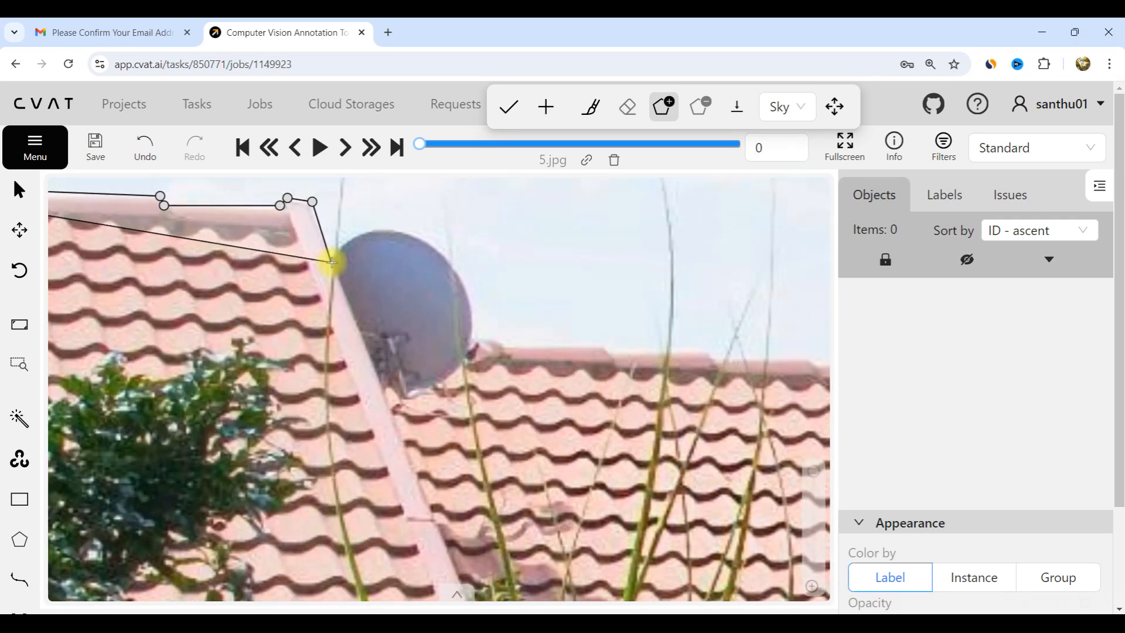
{"action": "left_click", "coordinate": [324, 262]}
{"action": "left_click", "coordinate": [350, 234]}
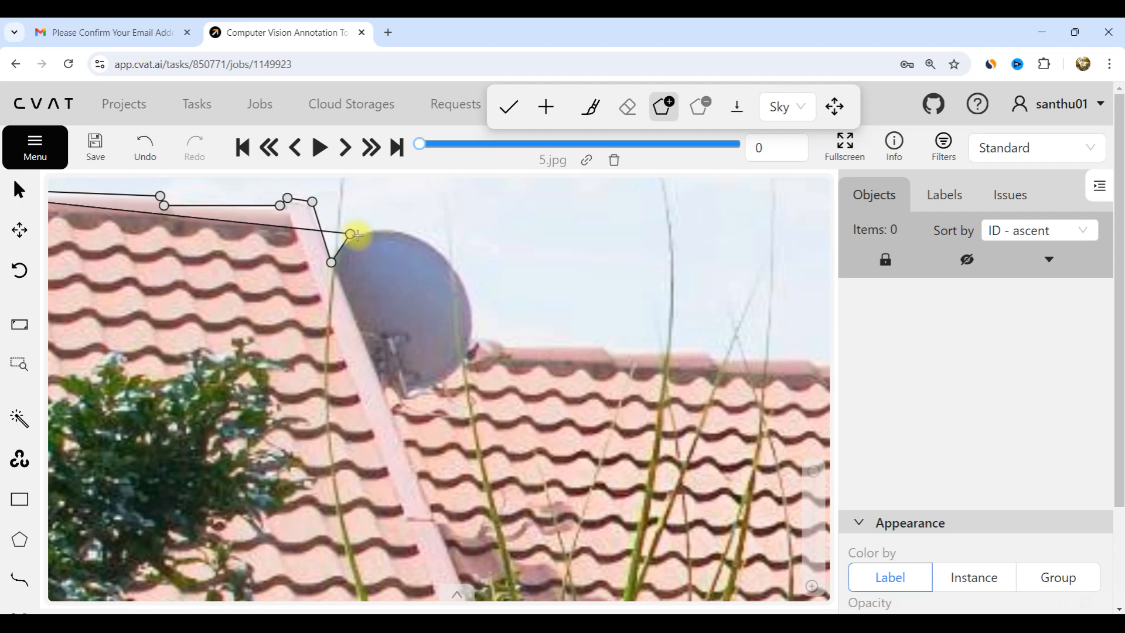
{"action": "left_click", "coordinate": [379, 228]}
{"action": "left_click", "coordinate": [417, 233]}
{"action": "left_click", "coordinate": [445, 253]}
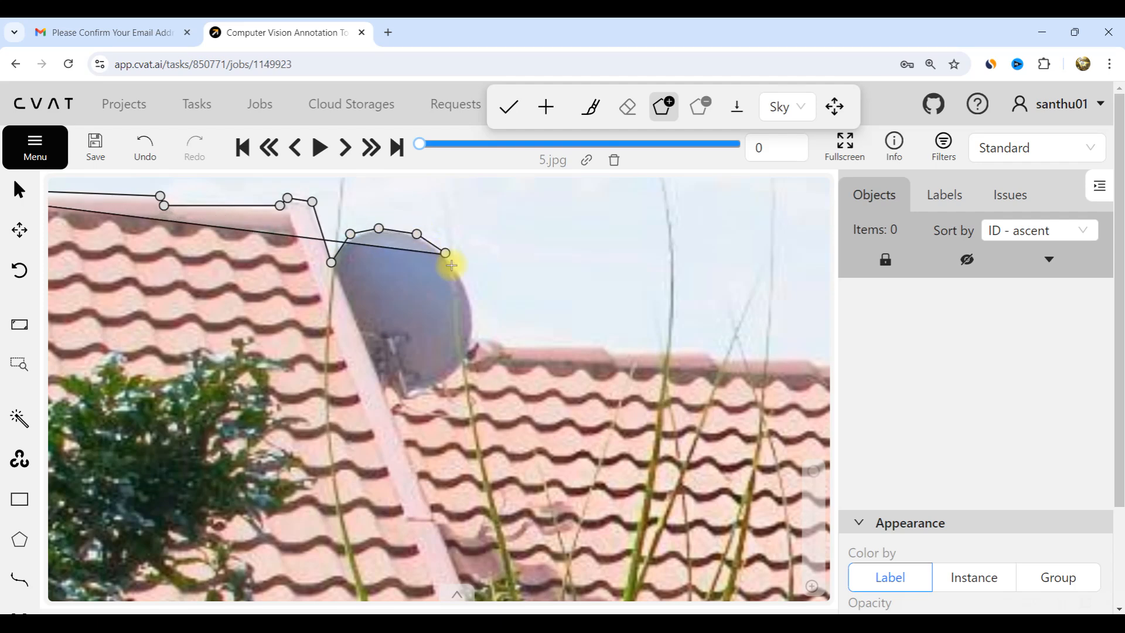
{"action": "left_click", "coordinate": [464, 289]}
{"action": "left_click", "coordinate": [475, 341]}
- Follow the roof ridge rightward past the dish up to the roof peak
{"action": "scroll", "coordinate": [432, 327], "scroll_direction": "down", "scroll_amount": 3}
{"action": "scroll", "coordinate": [382, 343], "scroll_direction": "up", "scroll_amount": 2}
{"action": "scroll", "coordinate": [301, 334], "scroll_direction": "up", "scroll_amount": 2}
{"action": "left_click", "coordinate": [275, 326]}
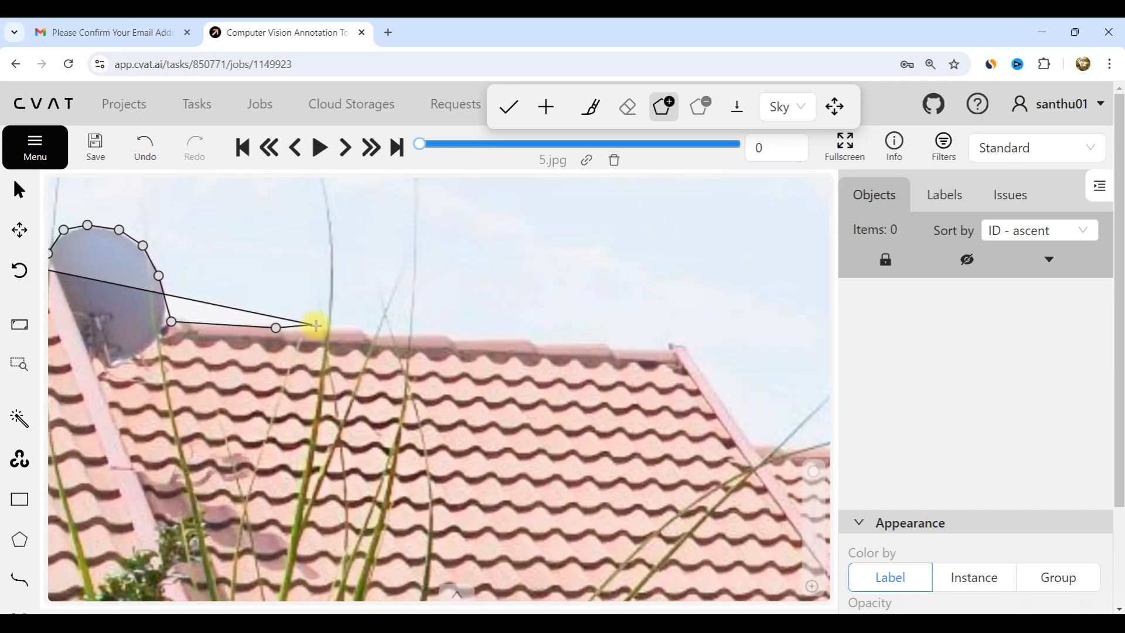
{"action": "left_click", "coordinate": [356, 328]}
{"action": "left_click", "coordinate": [372, 335]}
{"action": "left_click", "coordinate": [444, 334]}
{"action": "left_click", "coordinate": [455, 339]}
{"action": "left_click", "coordinate": [528, 335]}
{"action": "left_click", "coordinate": [538, 343]}
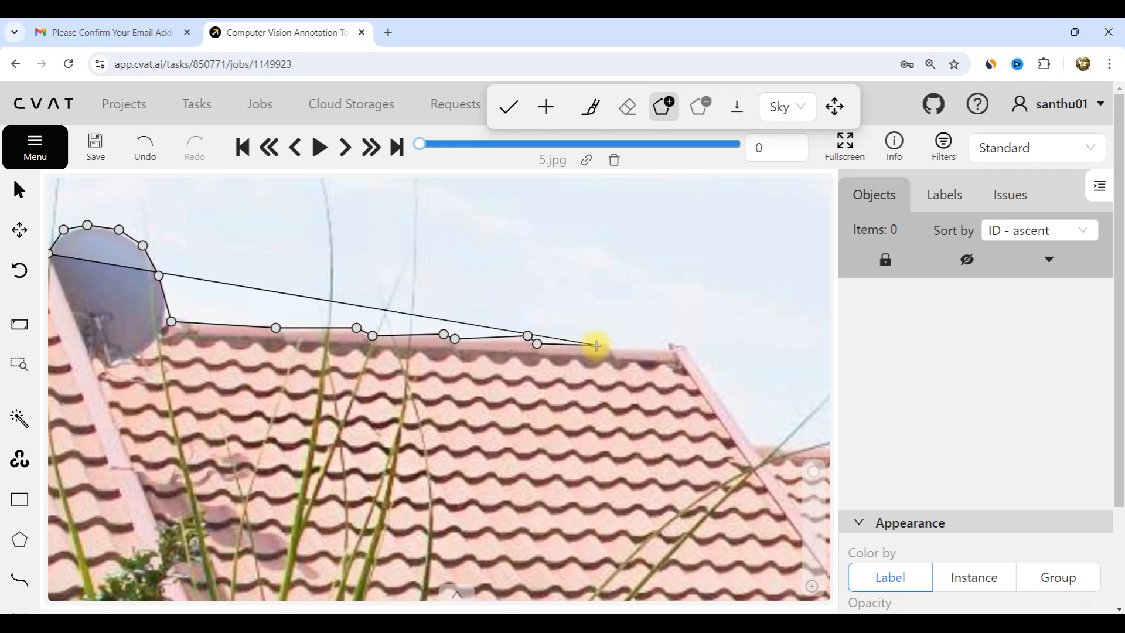
{"action": "left_click", "coordinate": [603, 345]}
{"action": "left_click", "coordinate": [616, 349]}
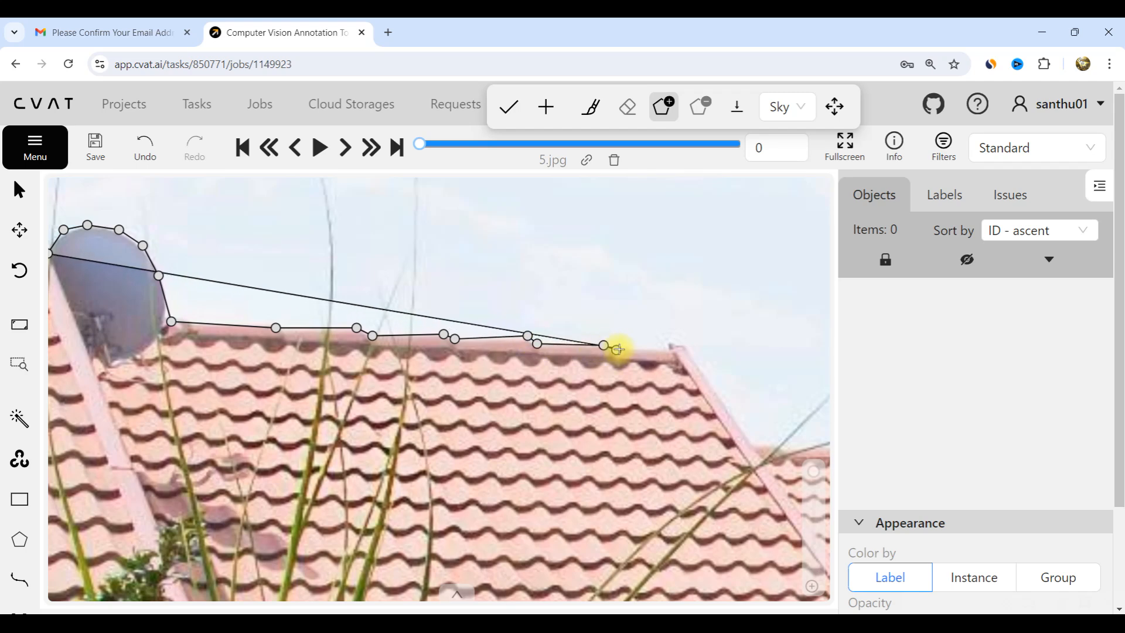
{"action": "scroll", "coordinate": [694, 346], "scroll_direction": "up", "scroll_amount": 1}
{"action": "scroll", "coordinate": [694, 346], "scroll_direction": "up", "scroll_amount": 2}
{"action": "left_click", "coordinate": [629, 357]}
{"action": "left_click", "coordinate": [626, 343]}
{"action": "left_click", "coordinate": [652, 341]}
- Trace the sloping and lower roof edge rightward toward the post
{"action": "scroll", "coordinate": [651, 342], "scroll_direction": "down", "scroll_amount": 4}
{"action": "scroll", "coordinate": [662, 423], "scroll_direction": "up", "scroll_amount": 3}
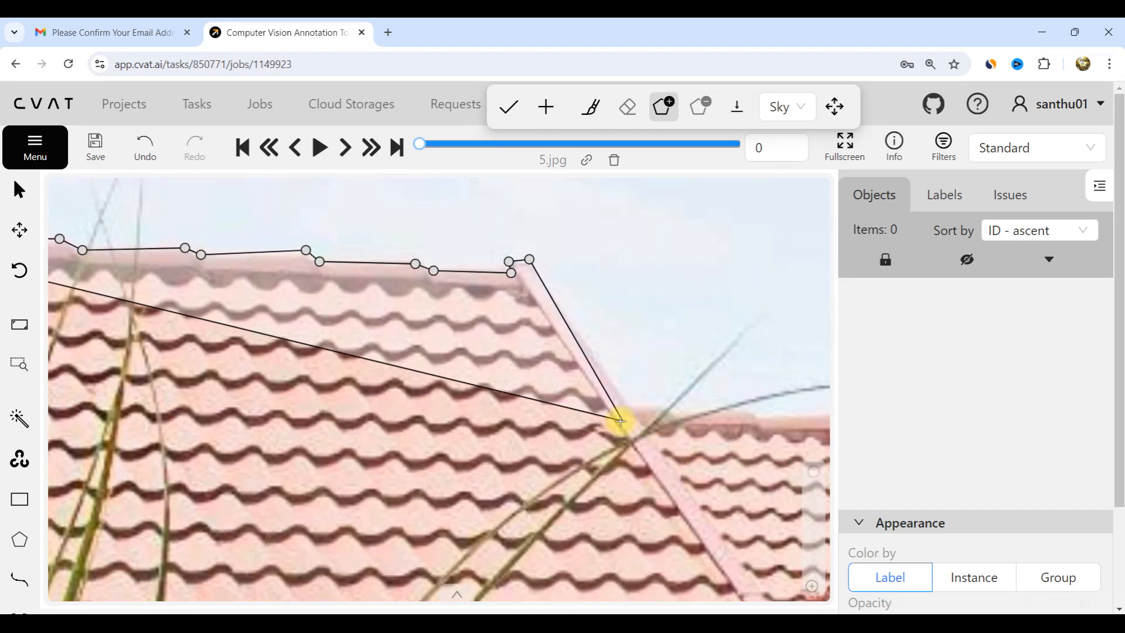
{"action": "scroll", "coordinate": [622, 419], "scroll_direction": "up", "scroll_amount": 1}
{"action": "left_click", "coordinate": [640, 413]}
{"action": "scroll", "coordinate": [503, 407], "scroll_direction": "down", "scroll_amount": 3}
{"action": "scroll", "coordinate": [497, 395], "scroll_direction": "up", "scroll_amount": 2}
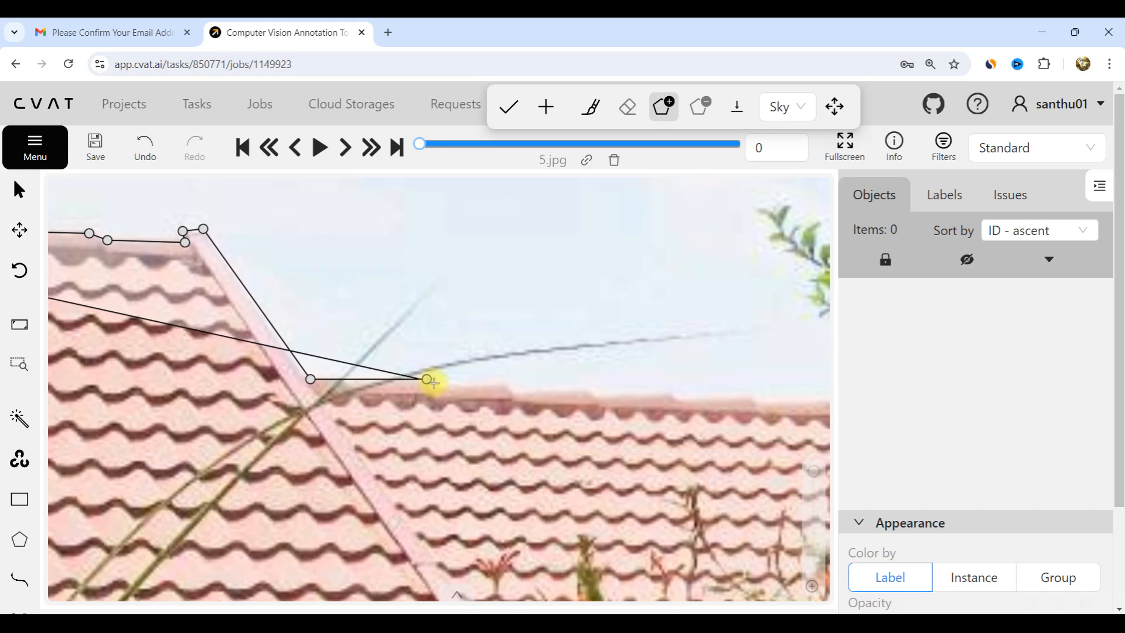
{"action": "left_click", "coordinate": [508, 383]}
{"action": "left_click", "coordinate": [518, 392]}
{"action": "left_click", "coordinate": [588, 389]}
{"action": "left_click", "coordinate": [596, 397]}
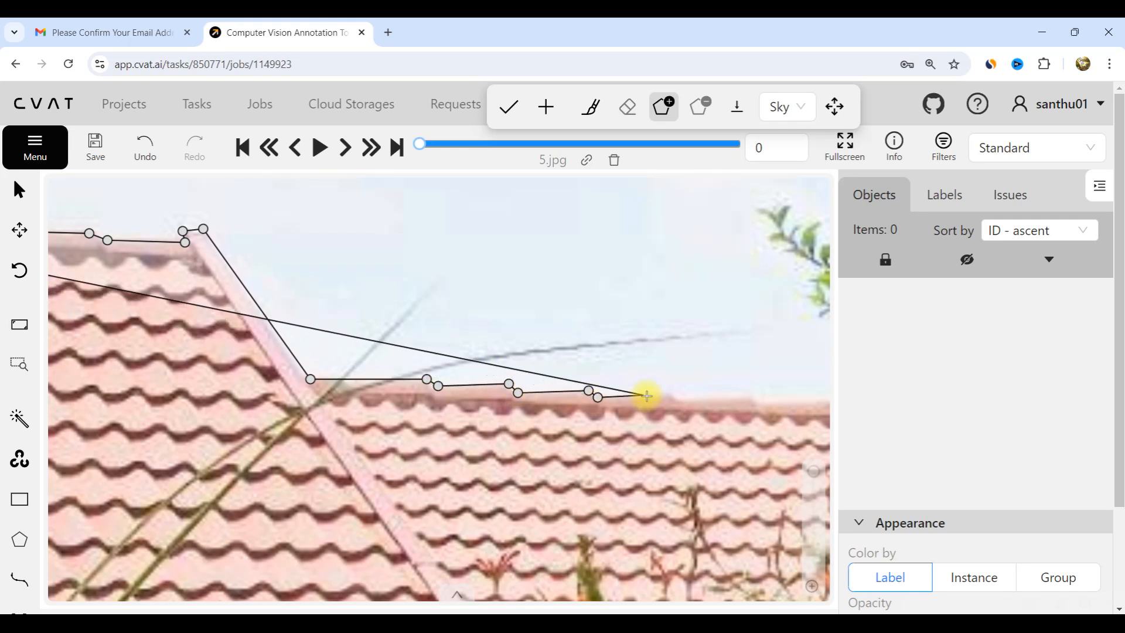
{"action": "left_click", "coordinate": [676, 393]}
{"action": "left_click", "coordinate": [680, 396]}
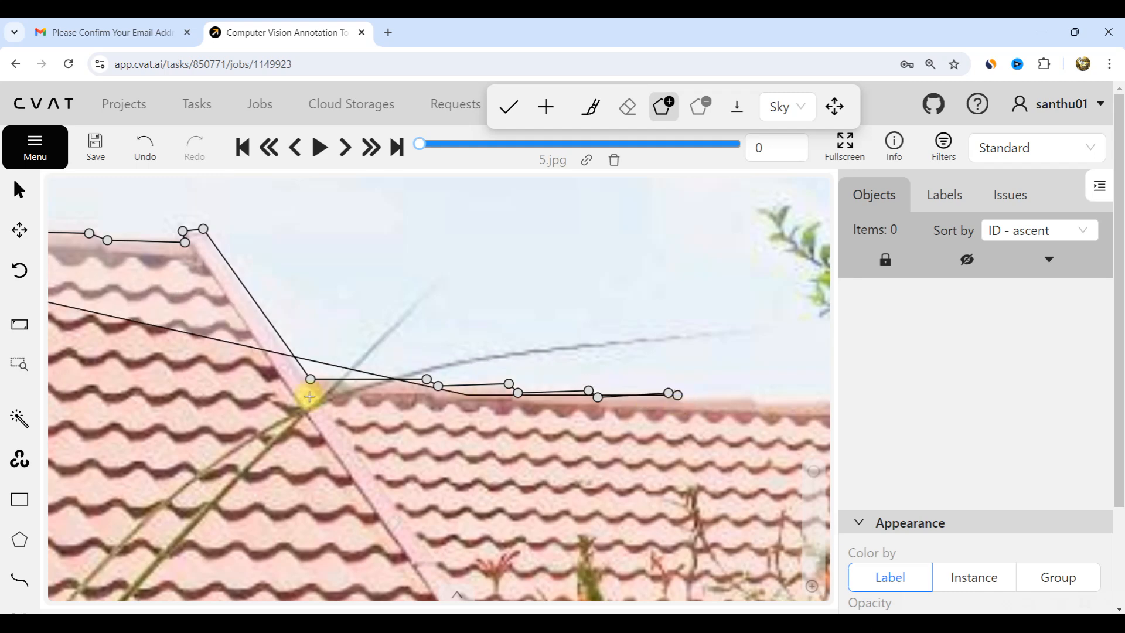
{"action": "scroll", "coordinate": [170, 403], "scroll_direction": "down", "scroll_amount": 3}
{"action": "scroll", "coordinate": [507, 428], "scroll_direction": "up", "scroll_amount": 3}
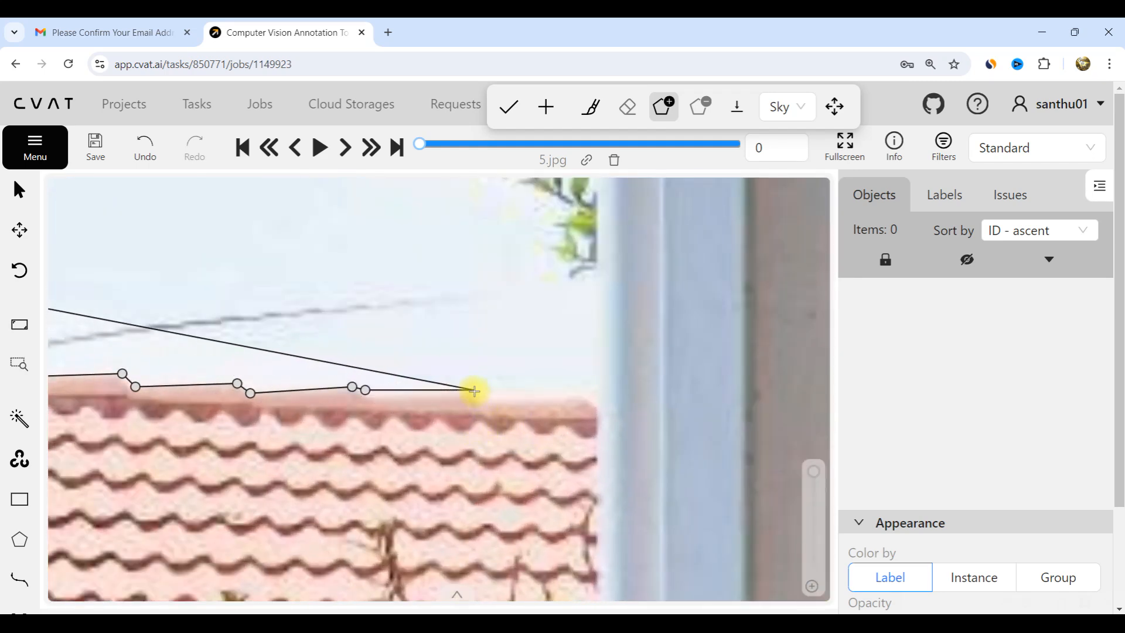
{"action": "left_click", "coordinate": [589, 393]}
- Add outline points behind the tree and bush, ending at the brick wall's top corner
{"action": "scroll", "coordinate": [439, 402], "scroll_direction": "down", "scroll_amount": 3}
{"action": "scroll", "coordinate": [597, 408], "scroll_direction": "up", "scroll_amount": 2}
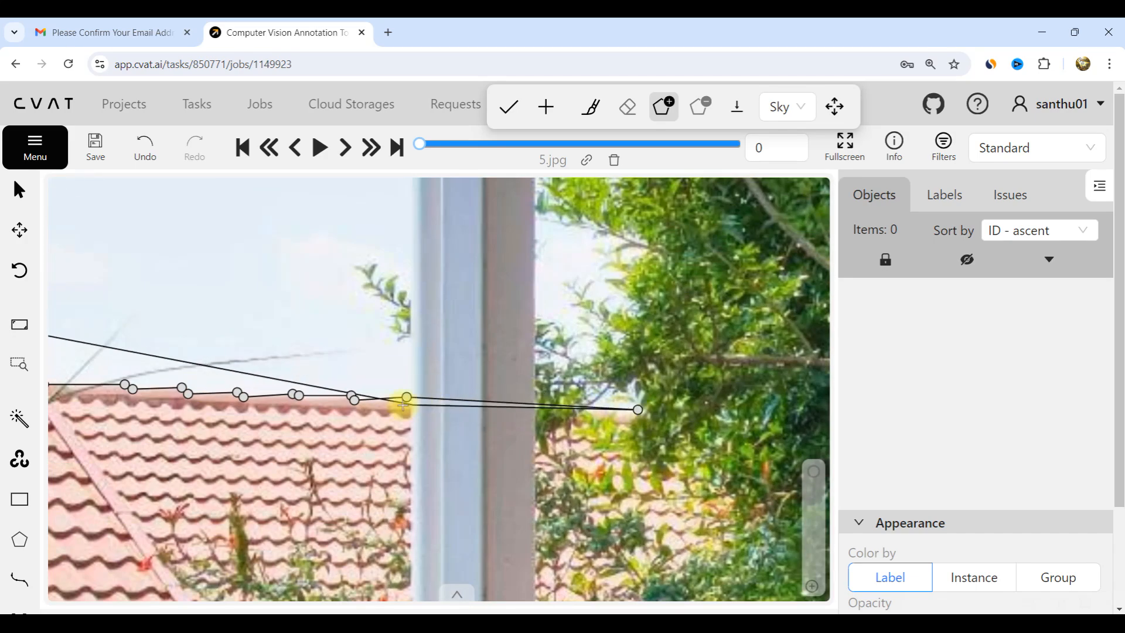
{"action": "scroll", "coordinate": [417, 406], "scroll_direction": "down", "scroll_amount": 3}
{"action": "scroll", "coordinate": [738, 411], "scroll_direction": "up", "scroll_amount": 5}
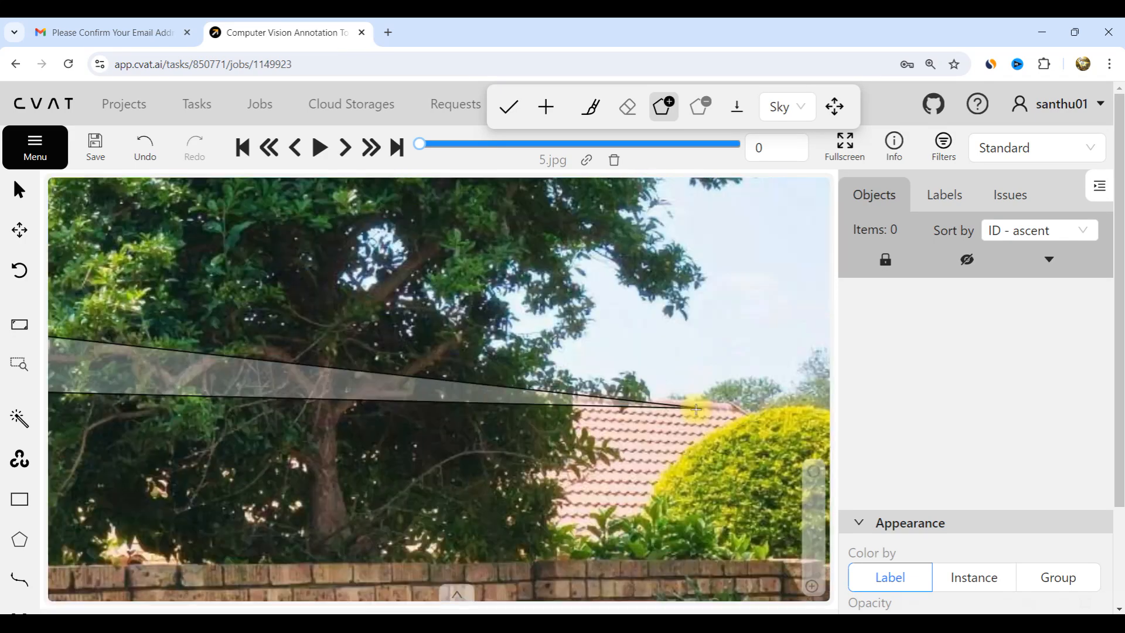
{"action": "left_click", "coordinate": [530, 375]}
{"action": "scroll", "coordinate": [530, 374], "scroll_direction": "down", "scroll_amount": 3}
{"action": "scroll", "coordinate": [669, 388], "scroll_direction": "up", "scroll_amount": 3}
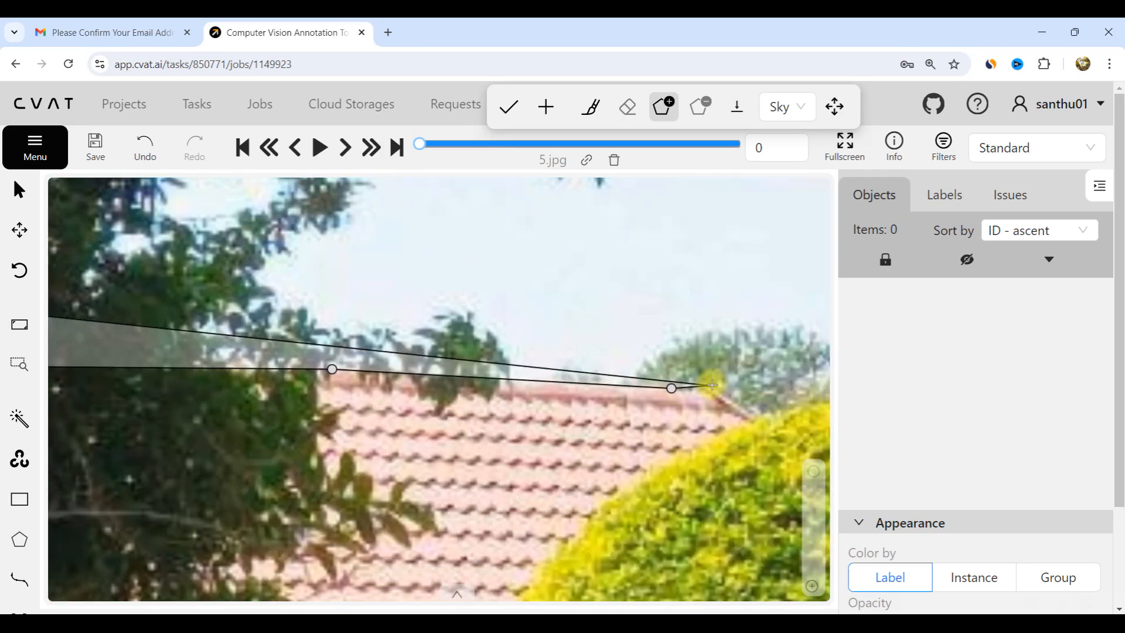
{"action": "scroll", "coordinate": [412, 374], "scroll_direction": "down", "scroll_amount": 3}
{"action": "scroll", "coordinate": [520, 380], "scroll_direction": "up", "scroll_amount": 3}
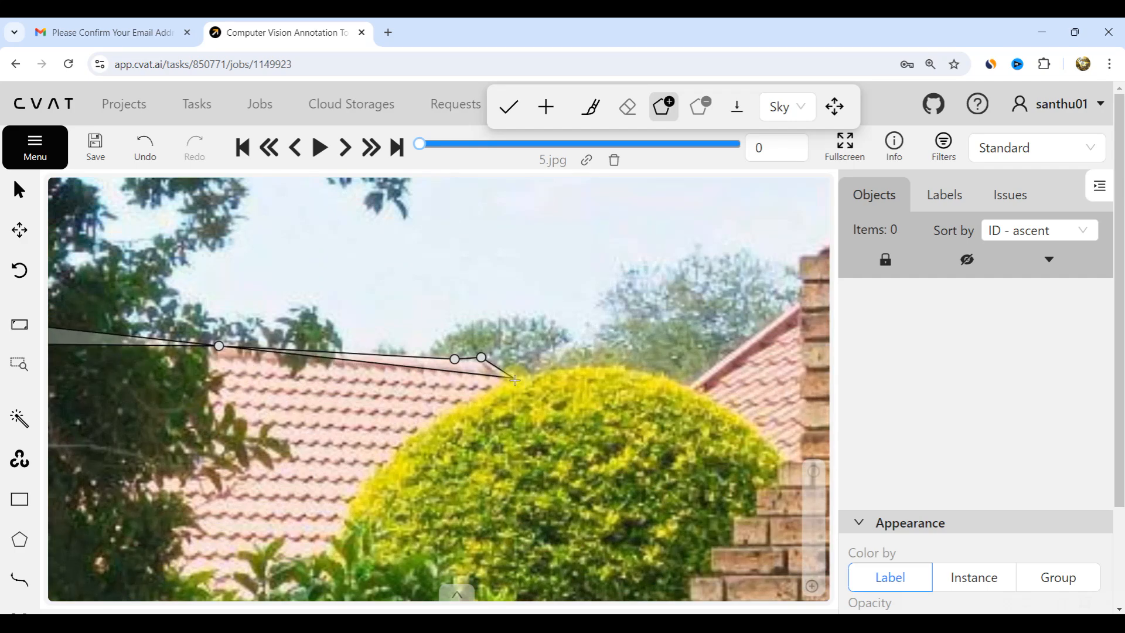
{"action": "left_click", "coordinate": [514, 380]}
{"action": "scroll", "coordinate": [515, 380], "scroll_direction": "down", "scroll_amount": 3}
{"action": "scroll", "coordinate": [614, 381], "scroll_direction": "up", "scroll_amount": 4}
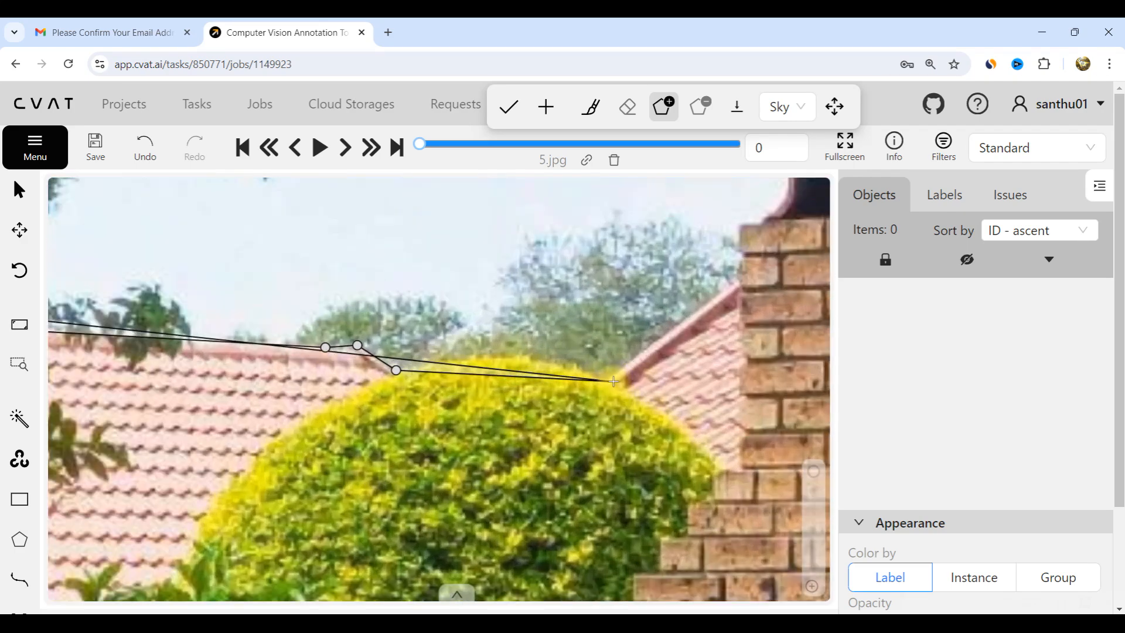
{"action": "scroll", "coordinate": [525, 390], "scroll_direction": "down", "scroll_amount": 3}
{"action": "scroll", "coordinate": [666, 319], "scroll_direction": "up", "scroll_amount": 2}
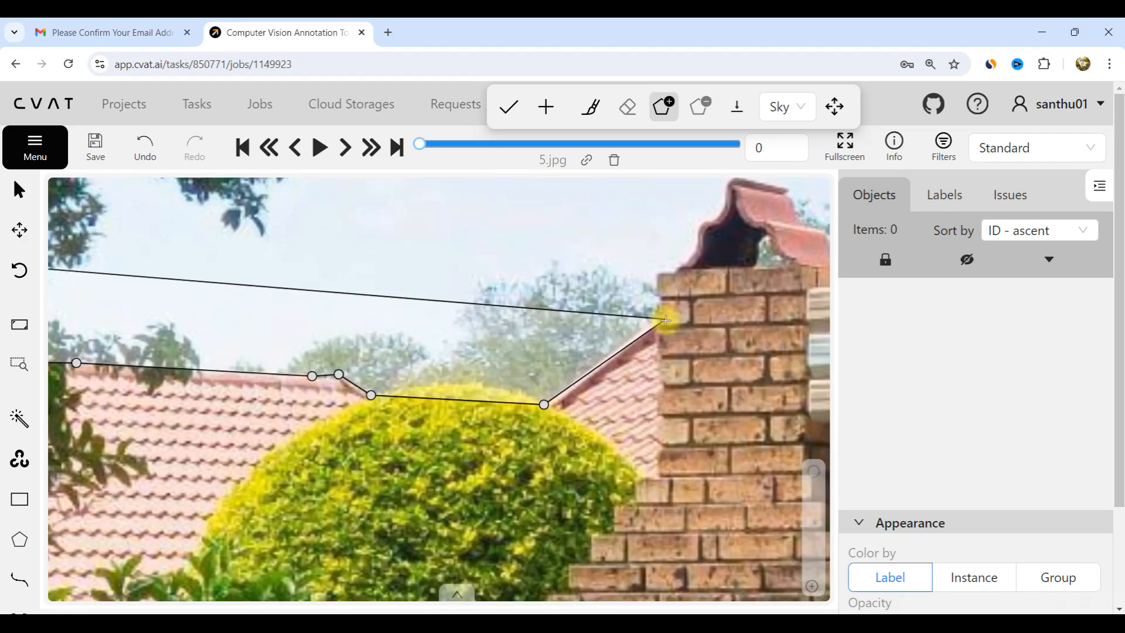
{"action": "left_click", "coordinate": [657, 321]}
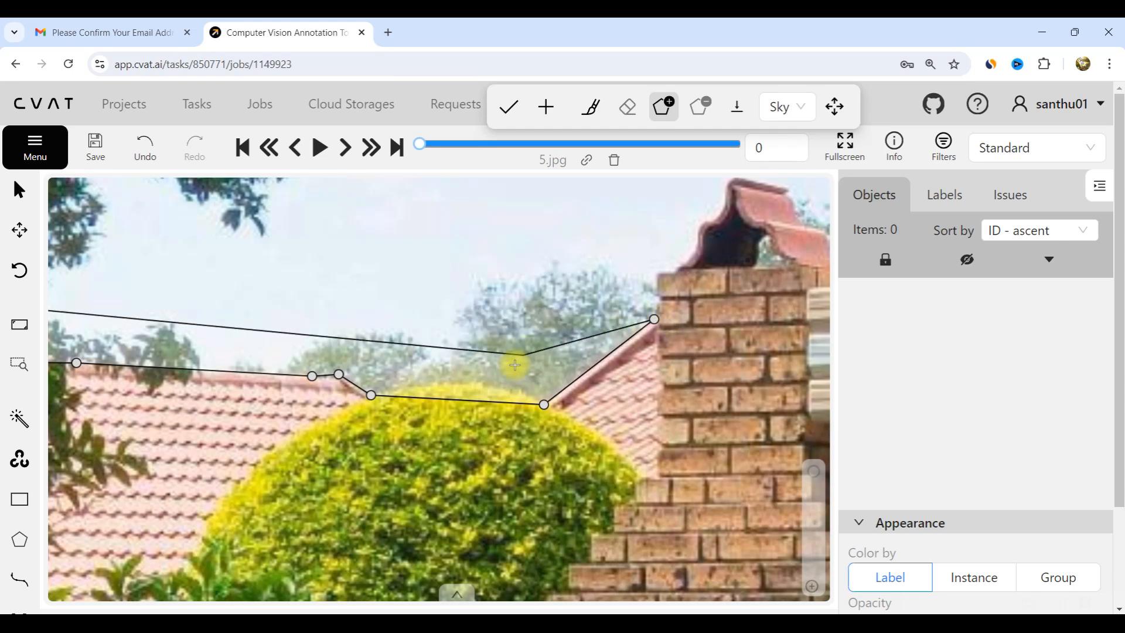
- Place Sky outline points at the brick chimney's top corner and along its top
{"action": "scroll", "coordinate": [514, 363], "scroll_direction": "down", "scroll_amount": 3}
{"action": "scroll", "coordinate": [511, 366], "scroll_direction": "up", "scroll_amount": 2}
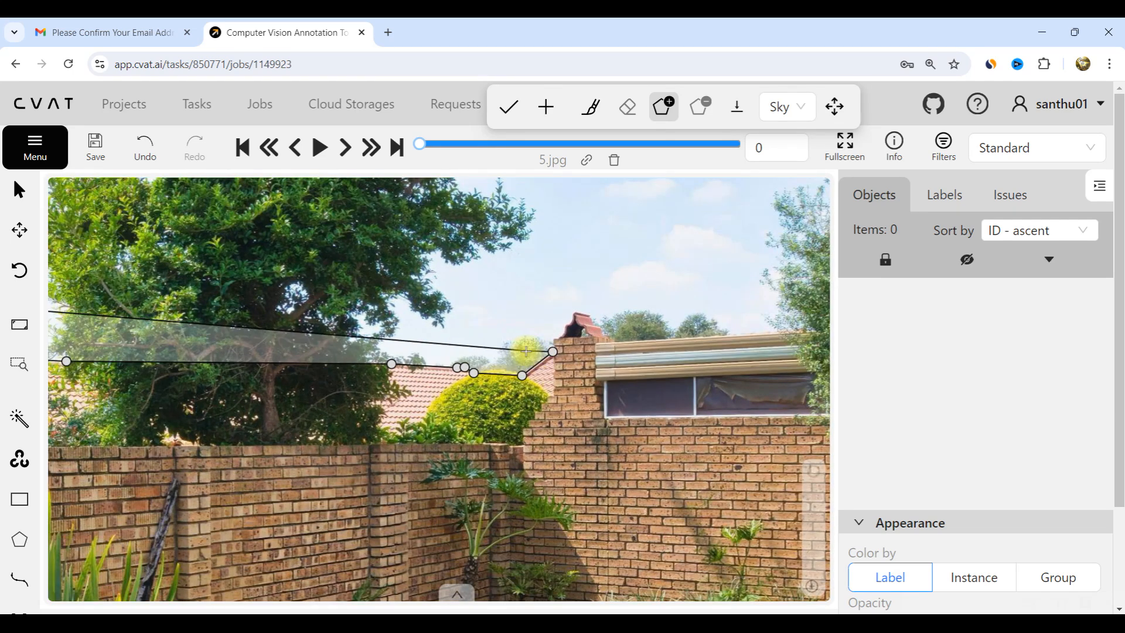
{"action": "scroll", "coordinate": [537, 431], "scroll_direction": "up", "scroll_amount": 2}
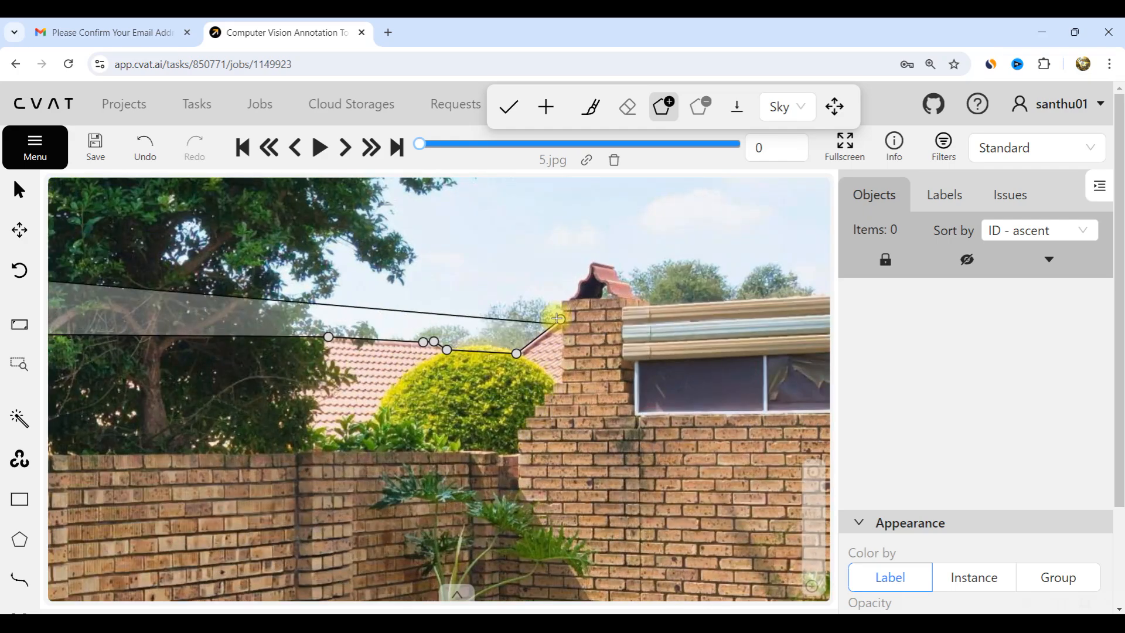
{"action": "scroll", "coordinate": [557, 314], "scroll_direction": "down", "scroll_amount": 3}
{"action": "scroll", "coordinate": [563, 287], "scroll_direction": "up", "scroll_amount": 1}
{"action": "scroll", "coordinate": [551, 299], "scroll_direction": "down", "scroll_amount": 3}
{"action": "scroll", "coordinate": [545, 304], "scroll_direction": "up", "scroll_amount": 4}
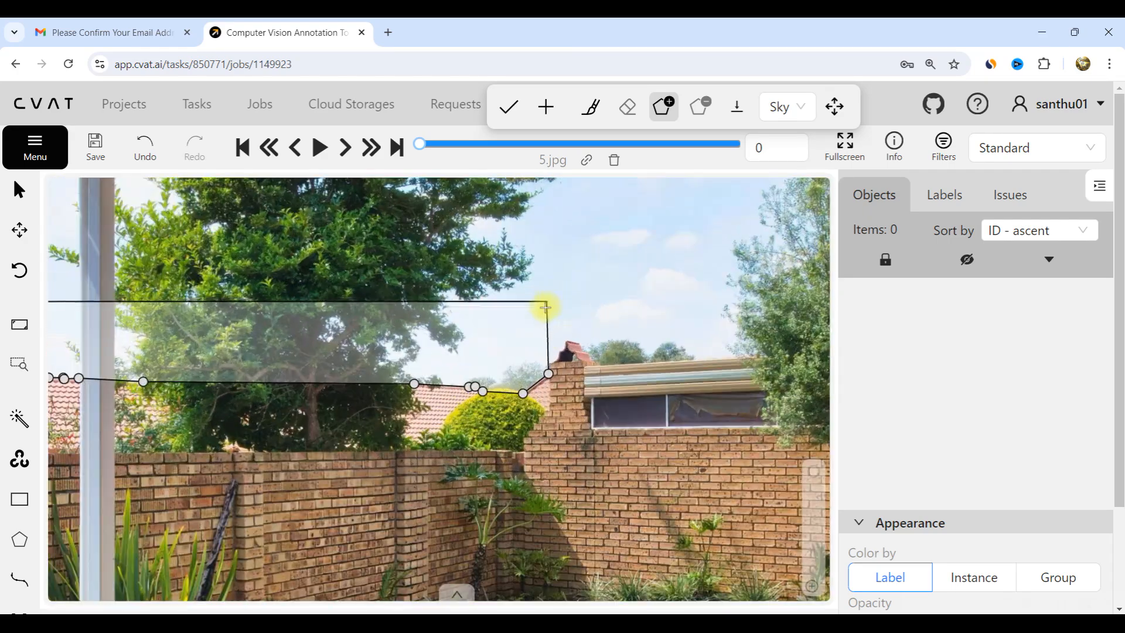
{"action": "scroll", "coordinate": [547, 347], "scroll_direction": "up", "scroll_amount": 3}
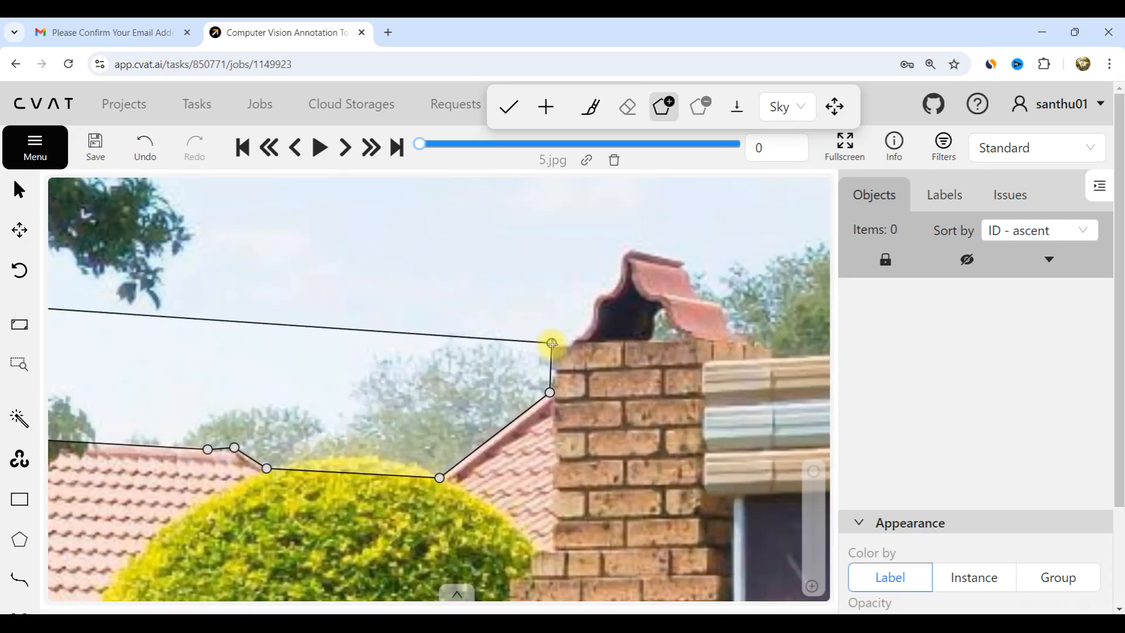
{"action": "left_click", "coordinate": [551, 343]}
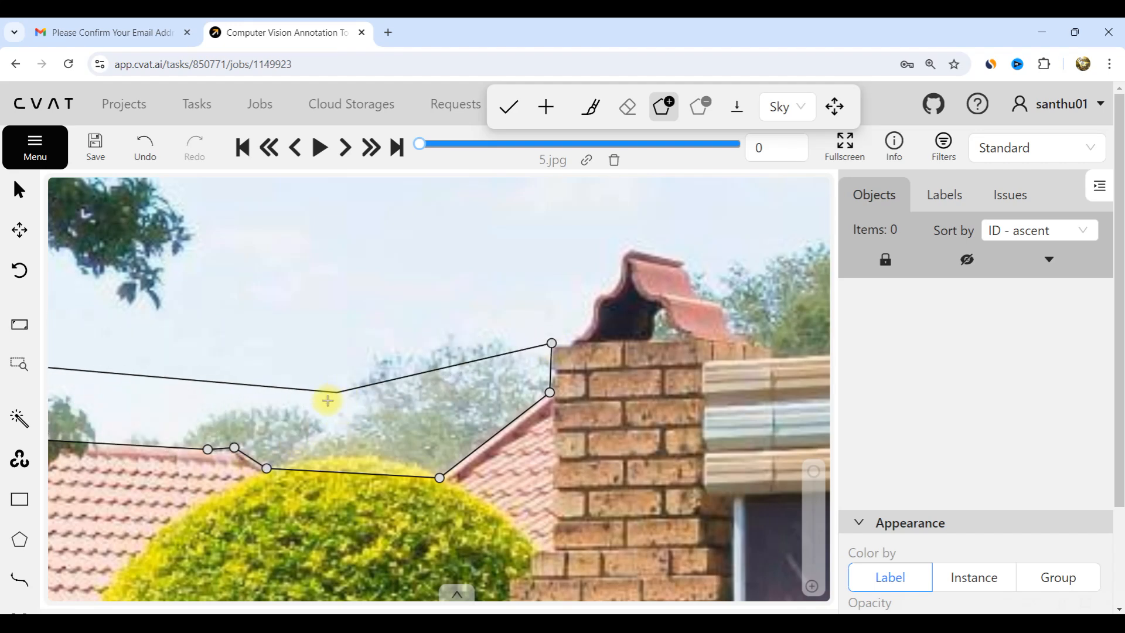
{"action": "scroll", "coordinate": [576, 330], "scroll_direction": "up", "scroll_amount": 1}
{"action": "left_click", "coordinate": [577, 341]}
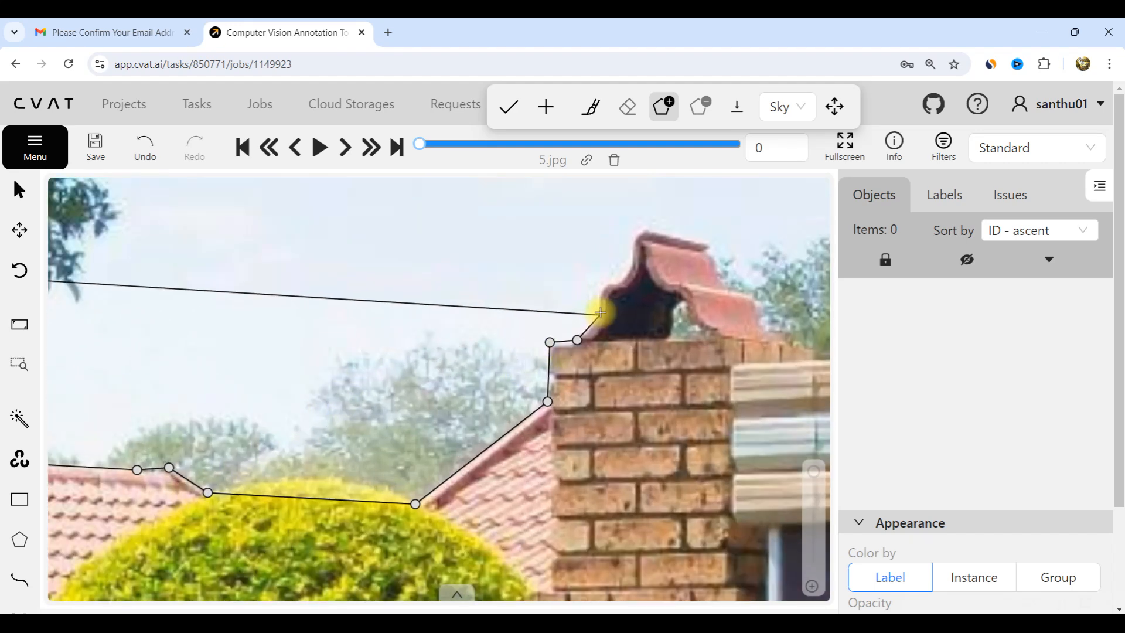
- Trace the chimney's curved tile cap to its right end, then onto the adjacent treetop
{"action": "left_click", "coordinate": [595, 320]}
{"action": "left_click", "coordinate": [600, 285]}
{"action": "left_click", "coordinate": [620, 281]}
{"action": "left_click", "coordinate": [627, 271]}
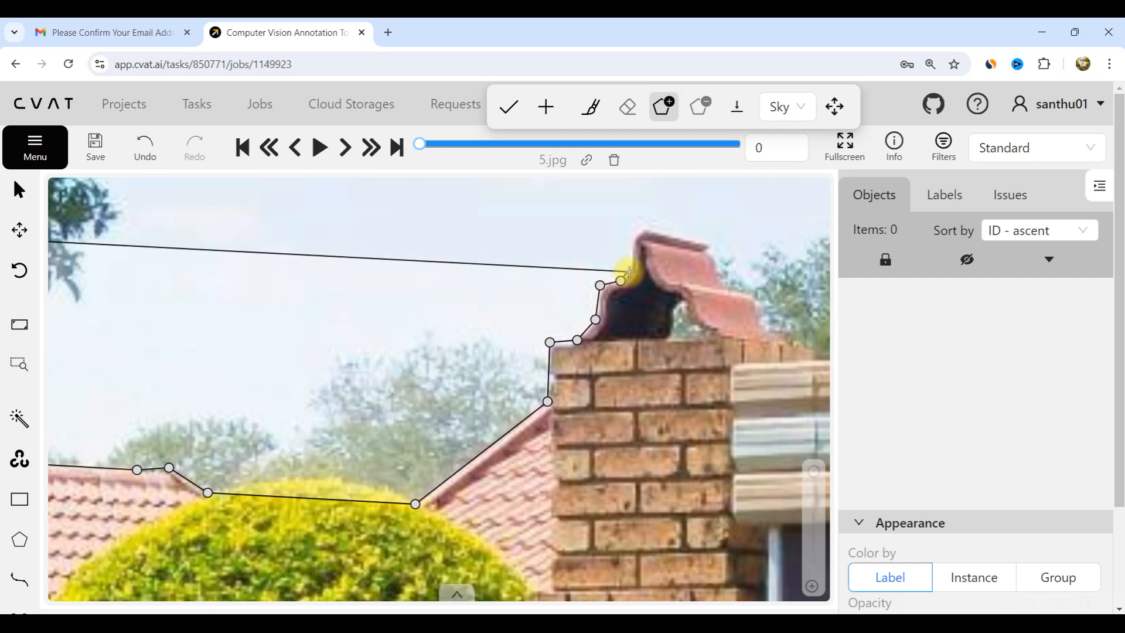
{"action": "left_click", "coordinate": [631, 244]}
{"action": "left_click", "coordinate": [641, 228]}
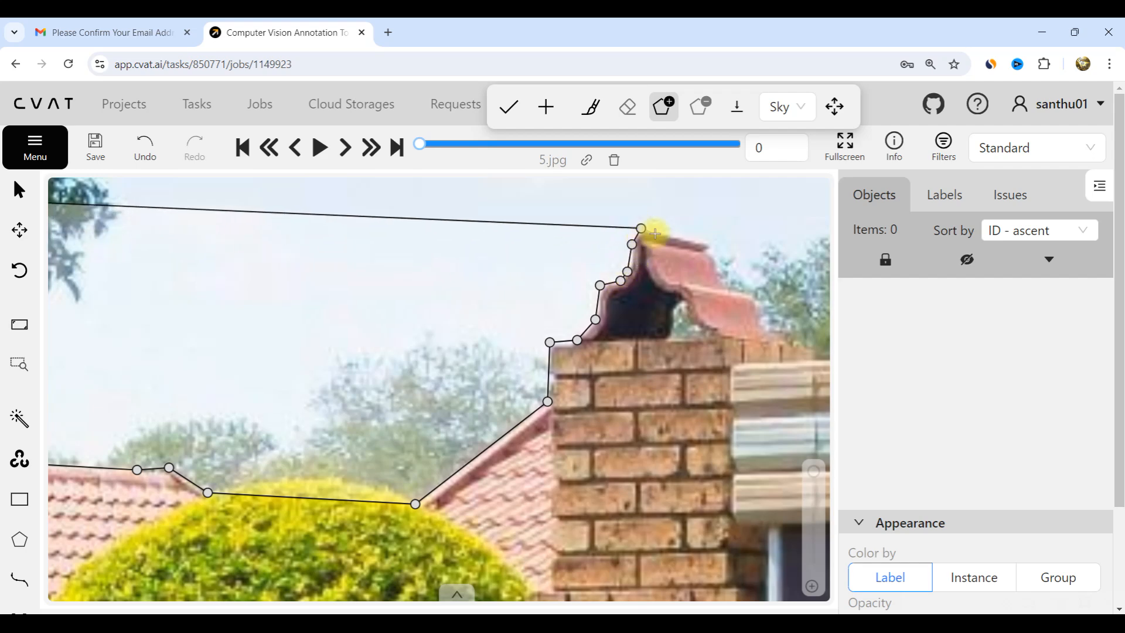
{"action": "left_click", "coordinate": [708, 243]}
{"action": "scroll", "coordinate": [388, 276], "scroll_direction": "down", "scroll_amount": 2}
{"action": "scroll", "coordinate": [510, 274], "scroll_direction": "up", "scroll_amount": 2}
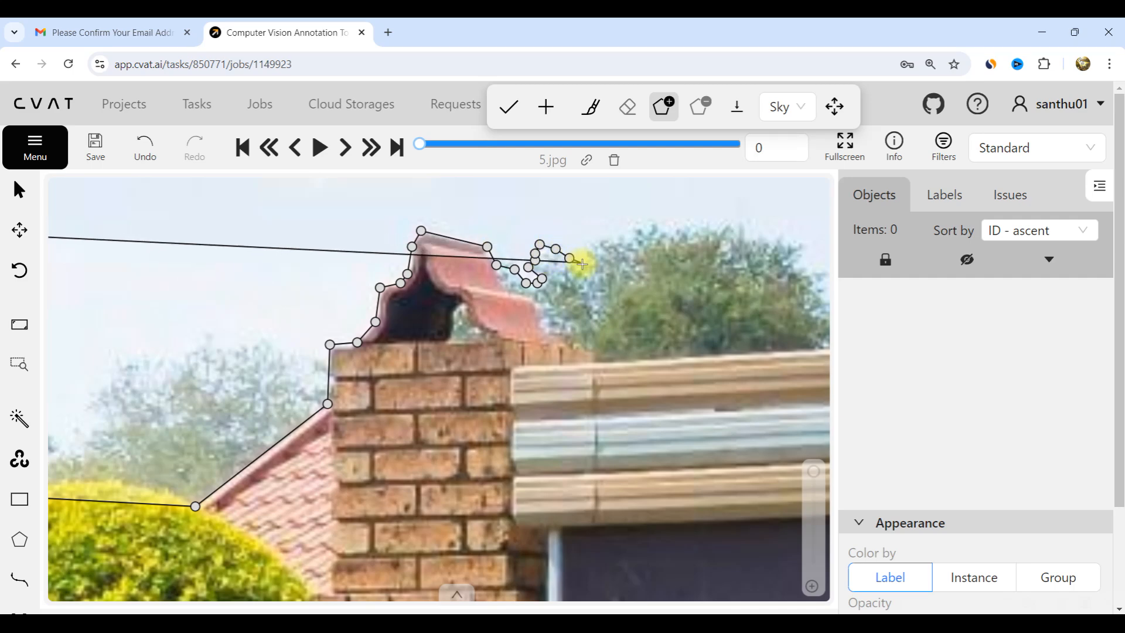
{"action": "left_click", "coordinate": [584, 245]}
{"action": "scroll", "coordinate": [461, 307], "scroll_direction": "down", "scroll_amount": 4}
{"action": "scroll", "coordinate": [649, 239], "scroll_direction": "up", "scroll_amount": 6}
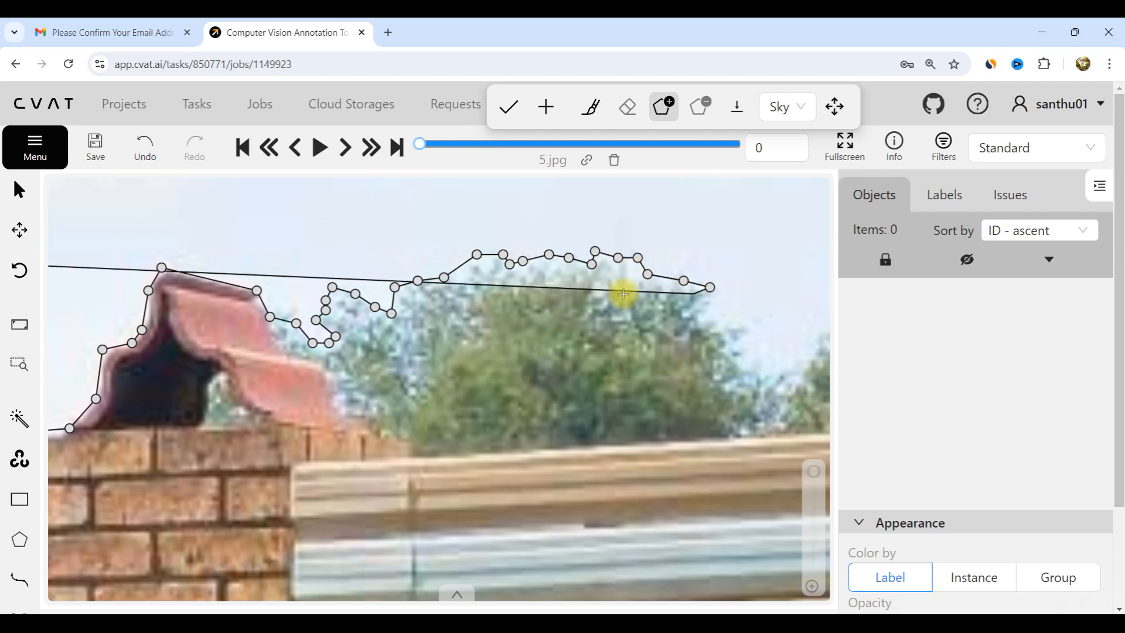
- Trace the treetop edge down its right side, then up toward the tree on the right
{"action": "scroll", "coordinate": [623, 294], "scroll_direction": "down", "scroll_amount": 3}
{"action": "scroll", "coordinate": [610, 301], "scroll_direction": "up", "scroll_amount": 4}
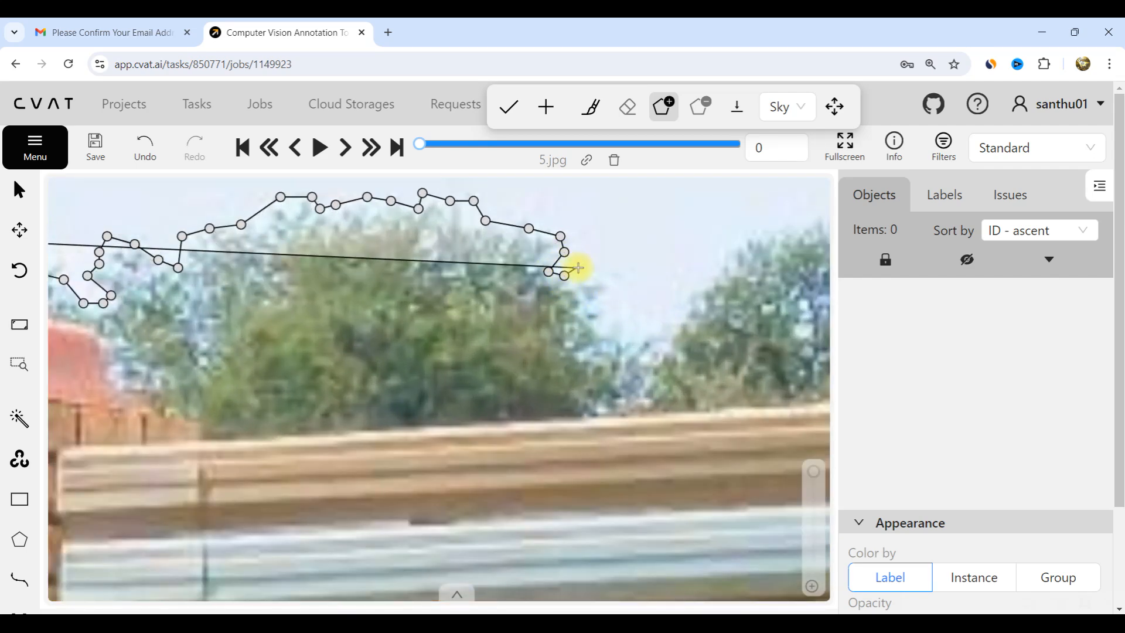
{"action": "left_click", "coordinate": [592, 303]}
{"action": "left_click", "coordinate": [595, 318]}
{"action": "left_click", "coordinate": [596, 331]}
{"action": "left_click", "coordinate": [608, 338]}
{"action": "left_click", "coordinate": [639, 342]}
{"action": "left_click", "coordinate": [667, 339]}
{"action": "left_click", "coordinate": [678, 318]}
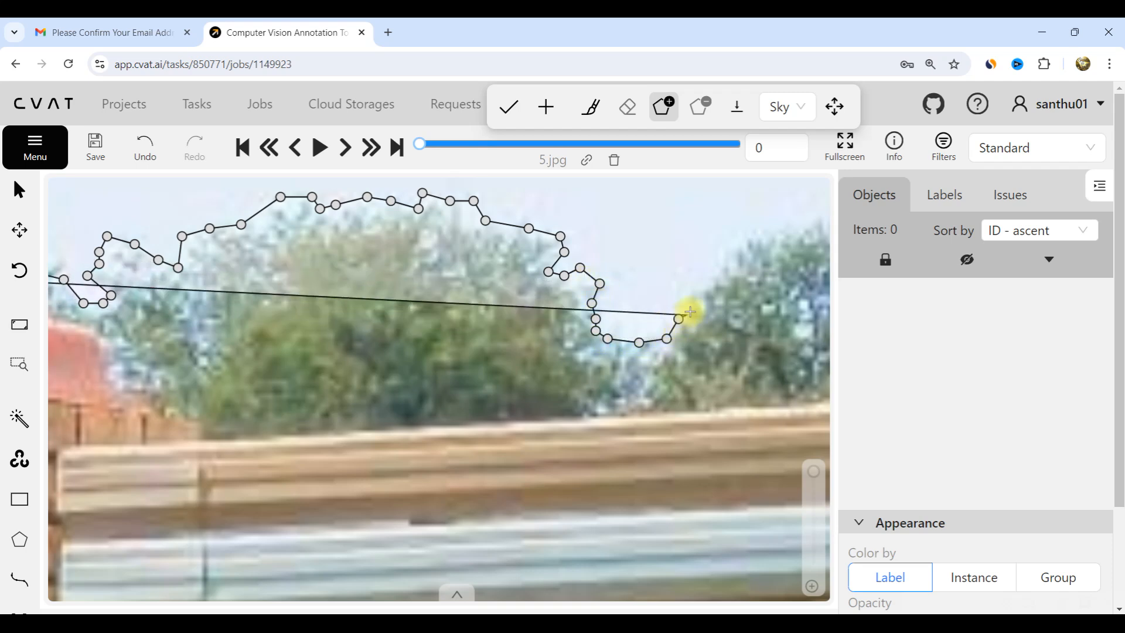
{"action": "left_click", "coordinate": [690, 299]}
{"action": "left_click", "coordinate": [753, 228]}
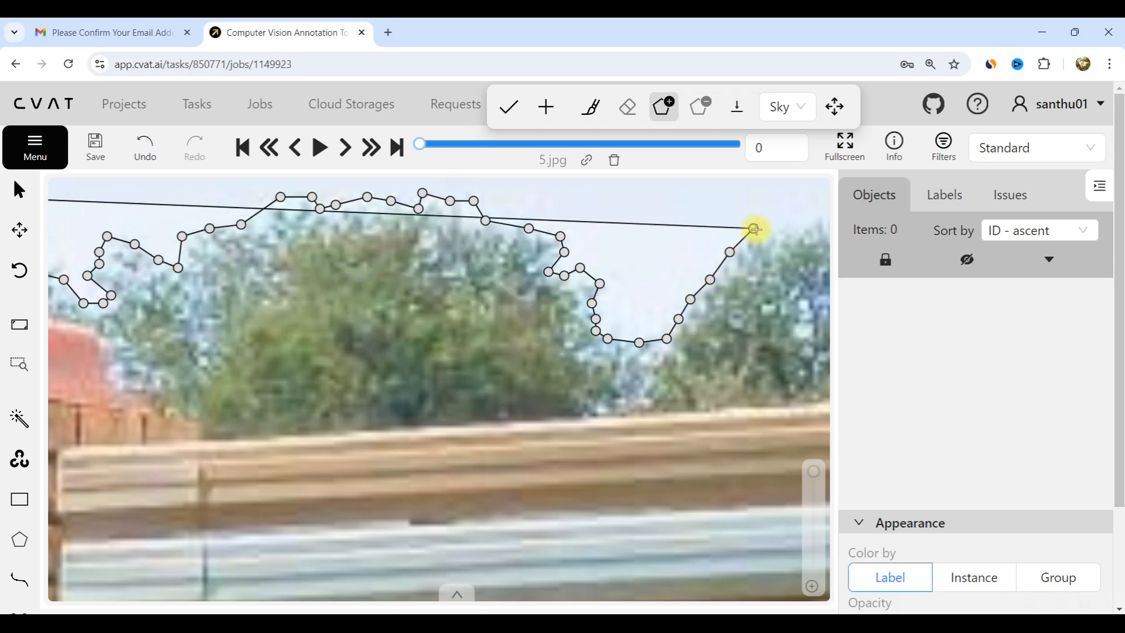
- Outline the treetops and the dip between them, bringing the edge down along the pergola roof
{"action": "scroll", "coordinate": [492, 253], "scroll_direction": "down", "scroll_amount": 4}
{"action": "scroll", "coordinate": [666, 237], "scroll_direction": "up", "scroll_amount": 4}
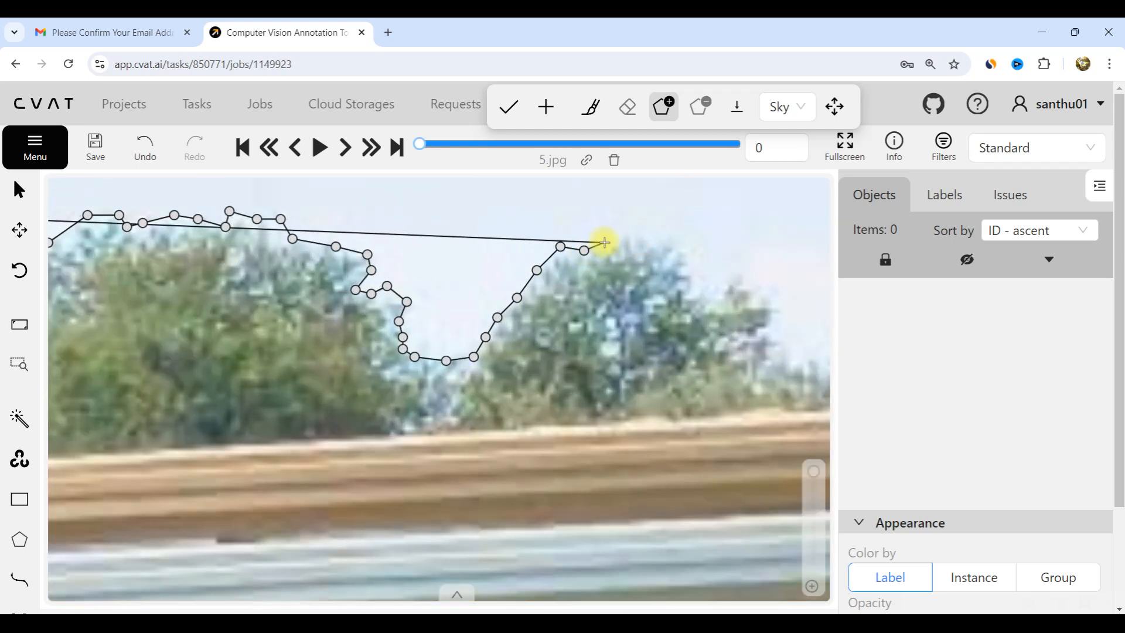
{"action": "left_click", "coordinate": [670, 247]}
{"action": "left_click", "coordinate": [686, 258]}
{"action": "scroll", "coordinate": [487, 234], "scroll_direction": "down", "scroll_amount": 4}
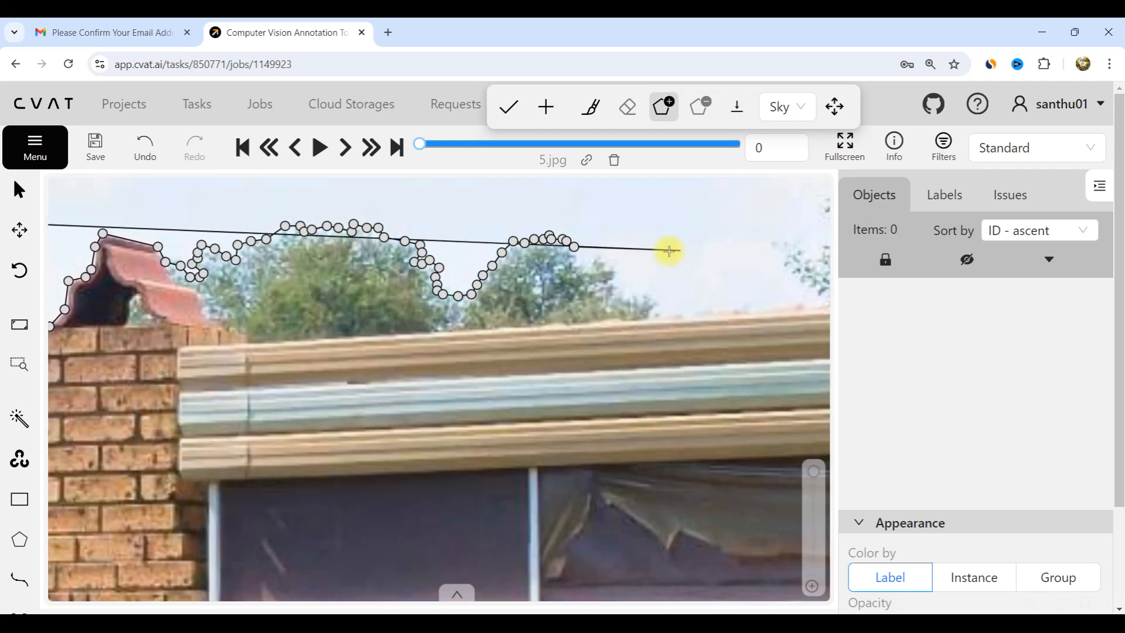
{"action": "scroll", "coordinate": [653, 252], "scroll_direction": "up", "scroll_amount": 4}
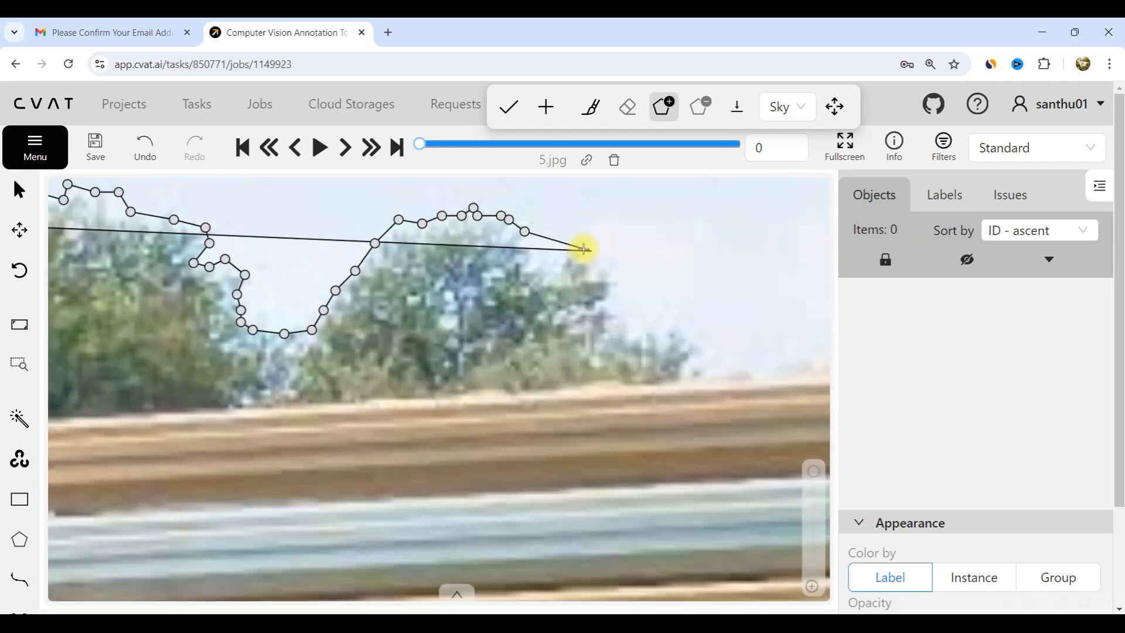
{"action": "left_click", "coordinate": [529, 255]}
{"action": "left_click", "coordinate": [556, 271]}
{"action": "left_click", "coordinate": [564, 254]}
{"action": "left_click", "coordinate": [584, 251]}
{"action": "left_click", "coordinate": [587, 274]}
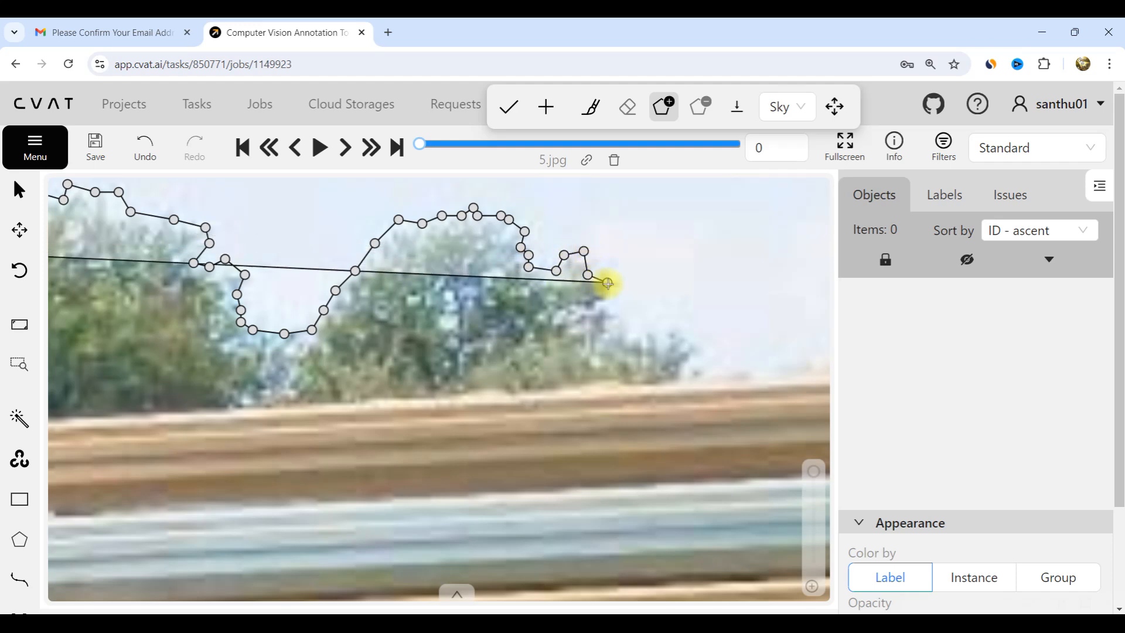
{"action": "left_click", "coordinate": [603, 303]}
{"action": "scroll", "coordinate": [443, 270], "scroll_direction": "down", "scroll_amount": 5}
{"action": "scroll", "coordinate": [541, 325], "scroll_direction": "up", "scroll_amount": 3}
{"action": "scroll", "coordinate": [480, 301], "scroll_direction": "up", "scroll_amount": 1}
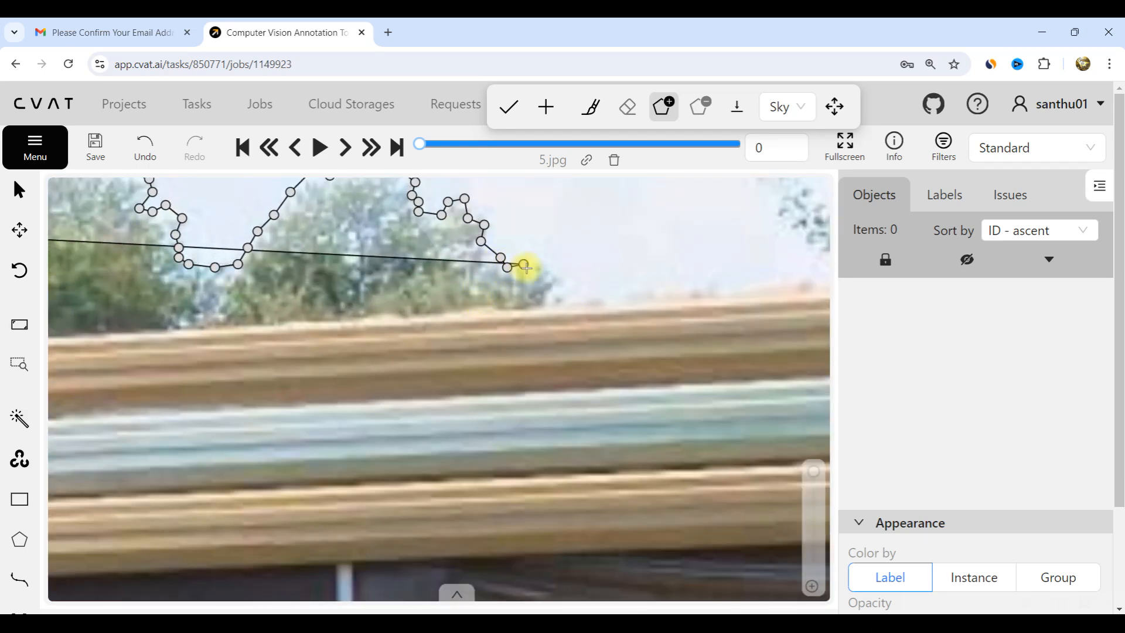
{"action": "left_click", "coordinate": [559, 301]}
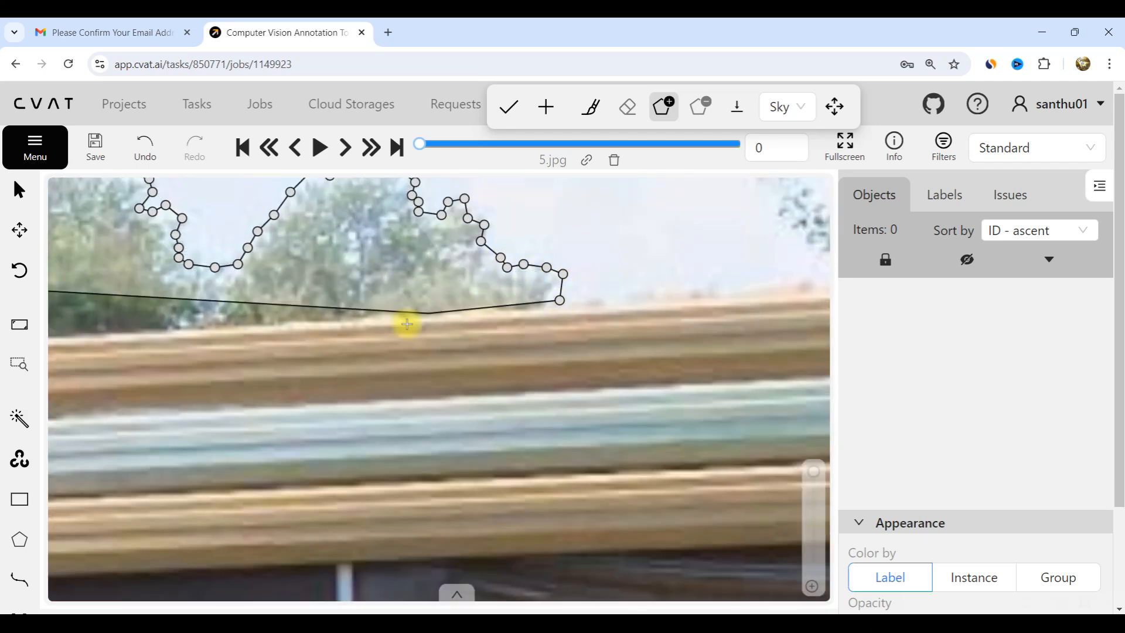
{"action": "scroll", "coordinate": [402, 321], "scroll_direction": "down", "scroll_amount": 4}
{"action": "scroll", "coordinate": [630, 301], "scroll_direction": "up", "scroll_amount": 4}
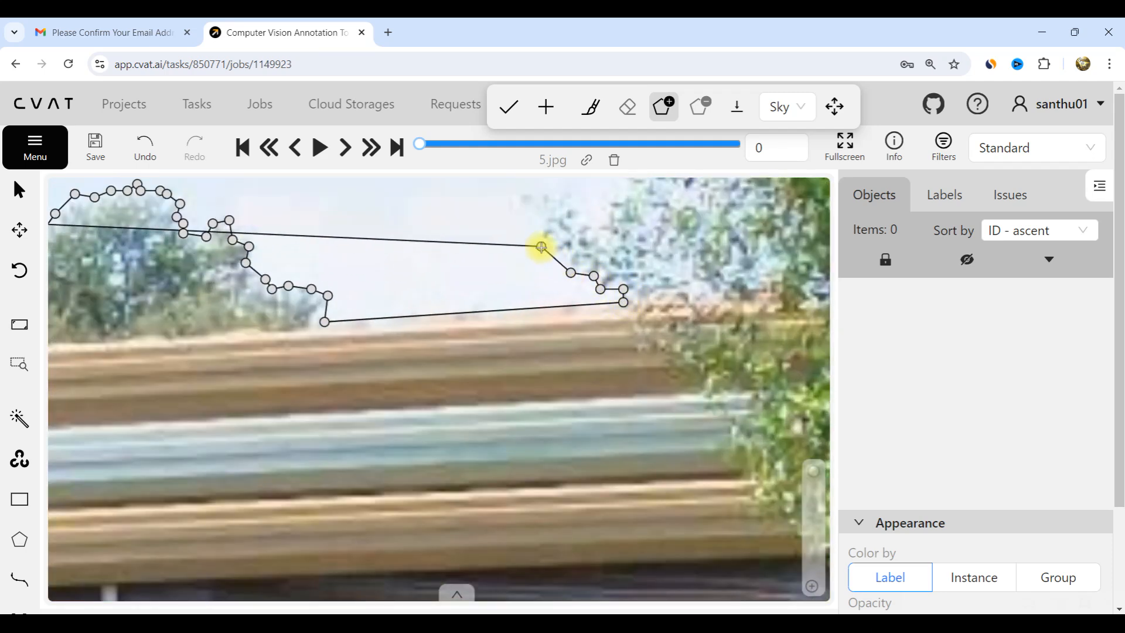
- Begin tracing the large tree's left edge with points climbing its side
{"action": "left_click", "coordinate": [541, 246]}
{"action": "left_click", "coordinate": [537, 201]}
{"action": "scroll", "coordinate": [509, 259], "scroll_direction": "down", "scroll_amount": 2}
{"action": "scroll", "coordinate": [509, 259], "scroll_direction": "up", "scroll_amount": 2}
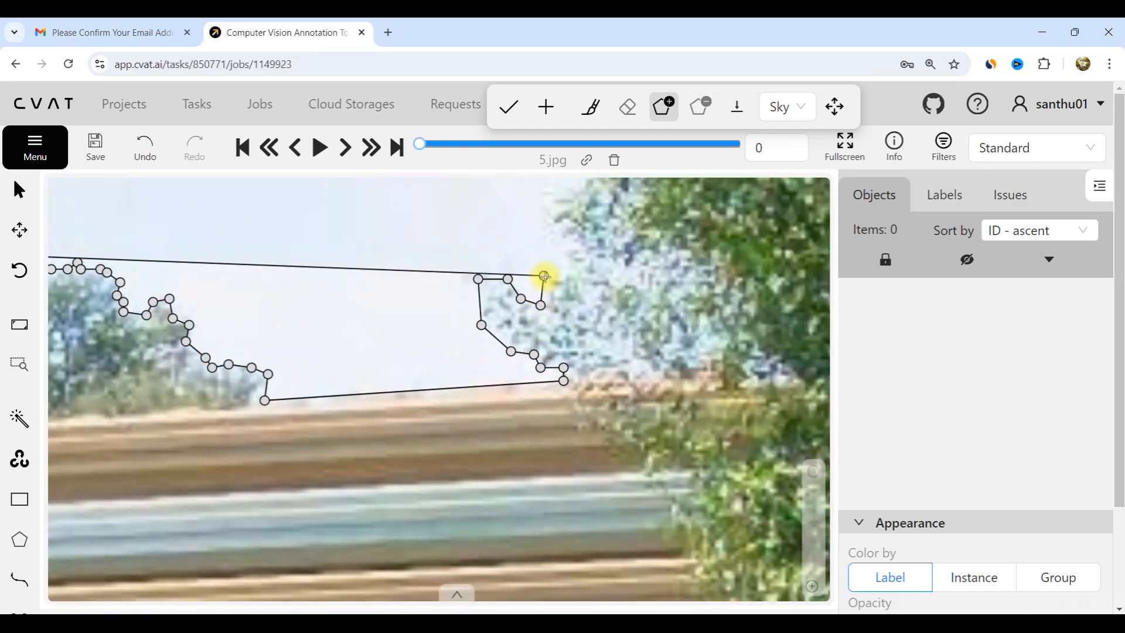
{"action": "left_click", "coordinate": [569, 256]}
{"action": "left_click", "coordinate": [551, 227]}
{"action": "scroll", "coordinate": [511, 351], "scroll_direction": "down", "scroll_amount": 2}
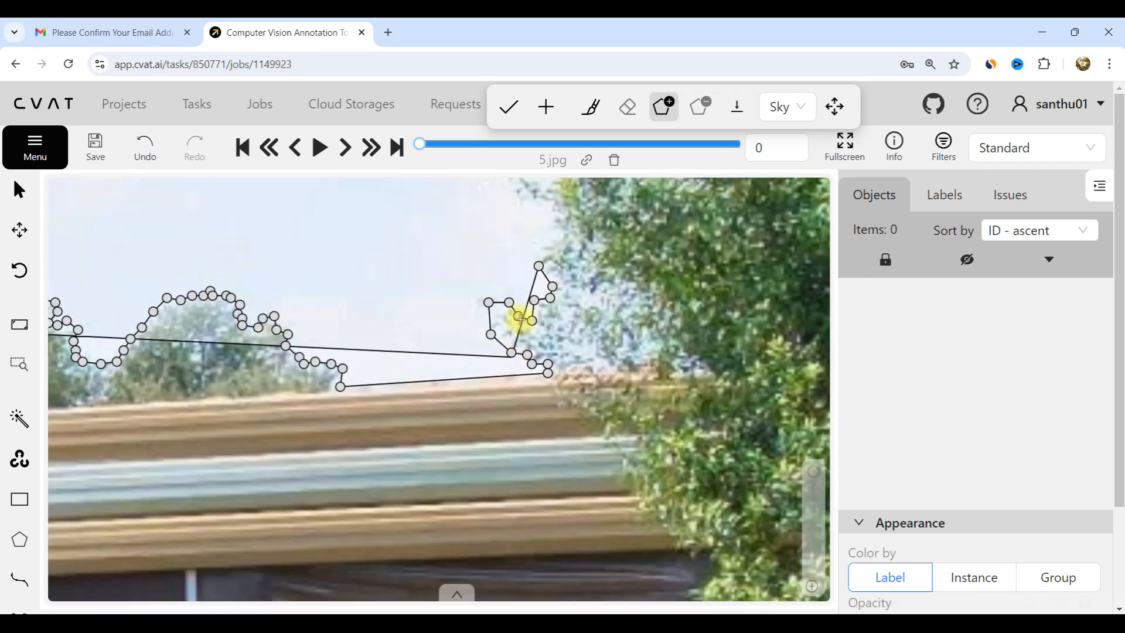
{"action": "scroll", "coordinate": [525, 263], "scroll_direction": "up", "scroll_amount": 3}
{"action": "left_click", "coordinate": [538, 235]}
{"action": "left_click", "coordinate": [585, 212]}
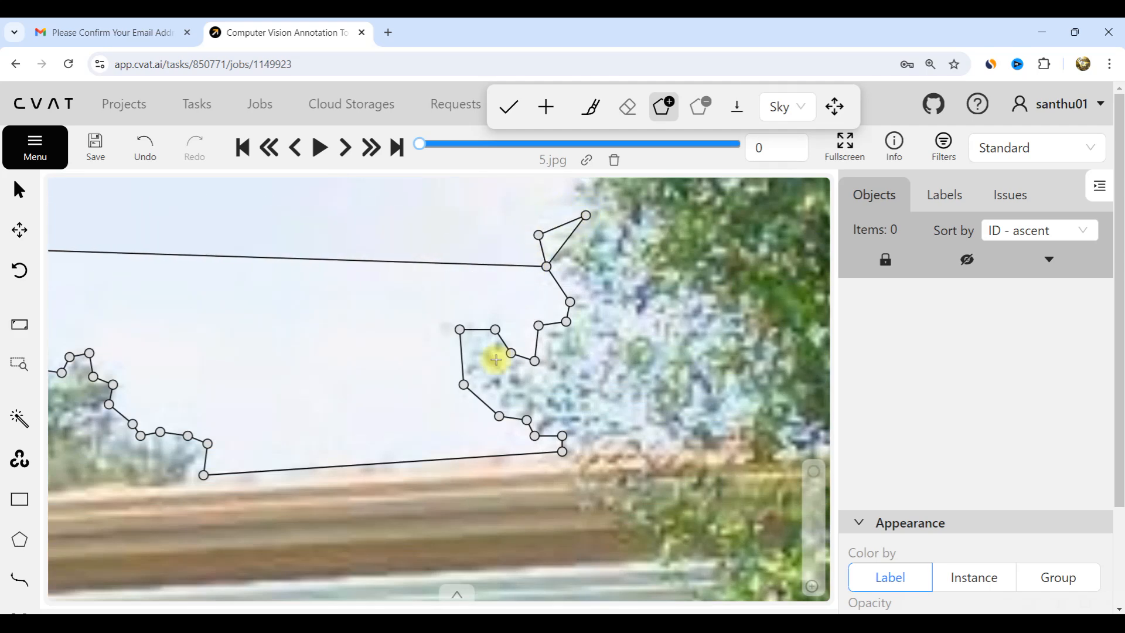
{"action": "scroll", "coordinate": [494, 359], "scroll_direction": "down", "scroll_amount": 2}
{"action": "scroll", "coordinate": [527, 275], "scroll_direction": "up", "scroll_amount": 3}
- Continue the outline further up the large tree's left edge
{"action": "left_click", "coordinate": [549, 271]}
{"action": "left_click", "coordinate": [540, 252]}
{"action": "left_click", "coordinate": [507, 224]}
{"action": "left_click", "coordinate": [484, 224]}
{"action": "left_click", "coordinate": [460, 234]}
{"action": "scroll", "coordinate": [466, 283], "scroll_direction": "down", "scroll_amount": 2}
{"action": "scroll", "coordinate": [465, 259], "scroll_direction": "up", "scroll_amount": 3}
{"action": "left_click", "coordinate": [463, 256]}
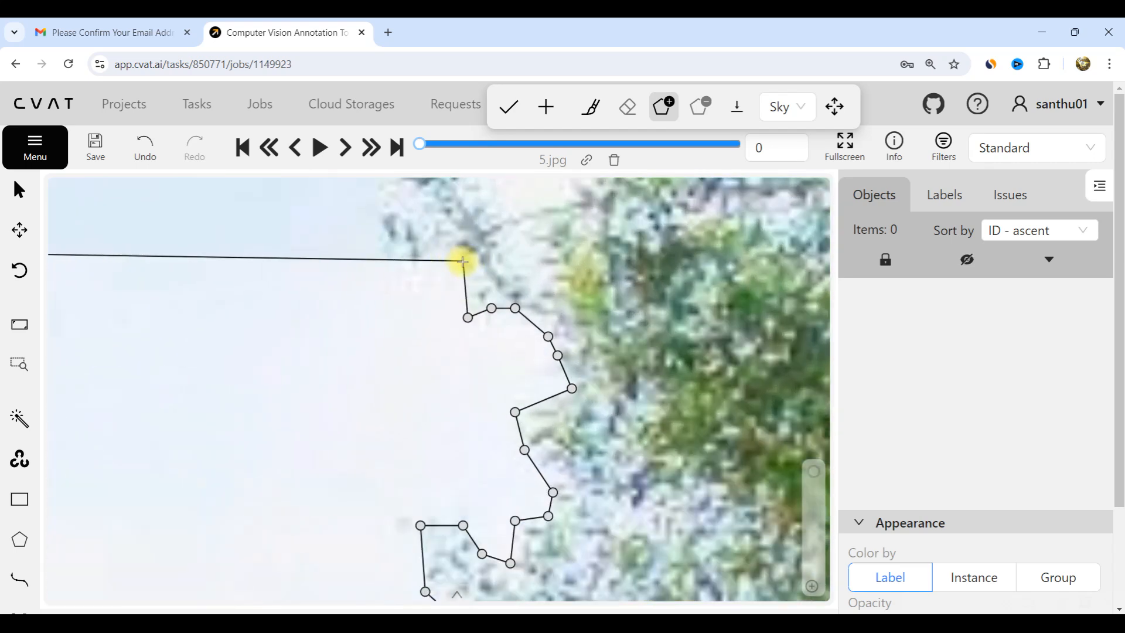
- Mark the branch tips that stick out against the sky higher up the tree
{"action": "left_click", "coordinate": [435, 251]}
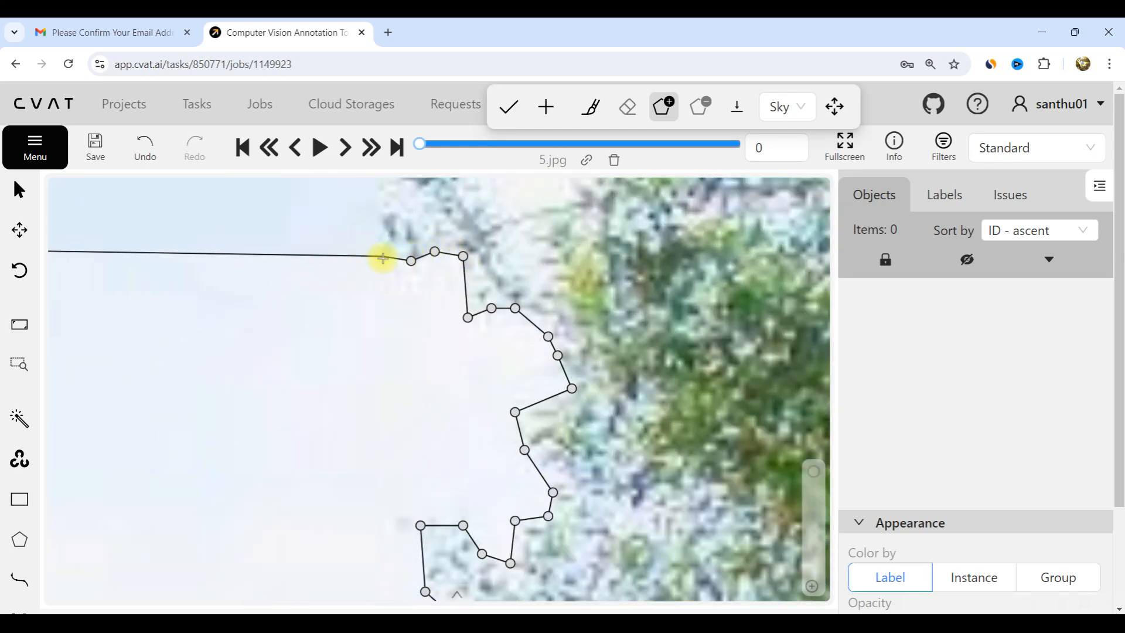
{"action": "left_click", "coordinate": [383, 258]}
{"action": "scroll", "coordinate": [301, 439], "scroll_direction": "down", "scroll_amount": 2}
{"action": "scroll", "coordinate": [338, 301], "scroll_direction": "up", "scroll_amount": 2}
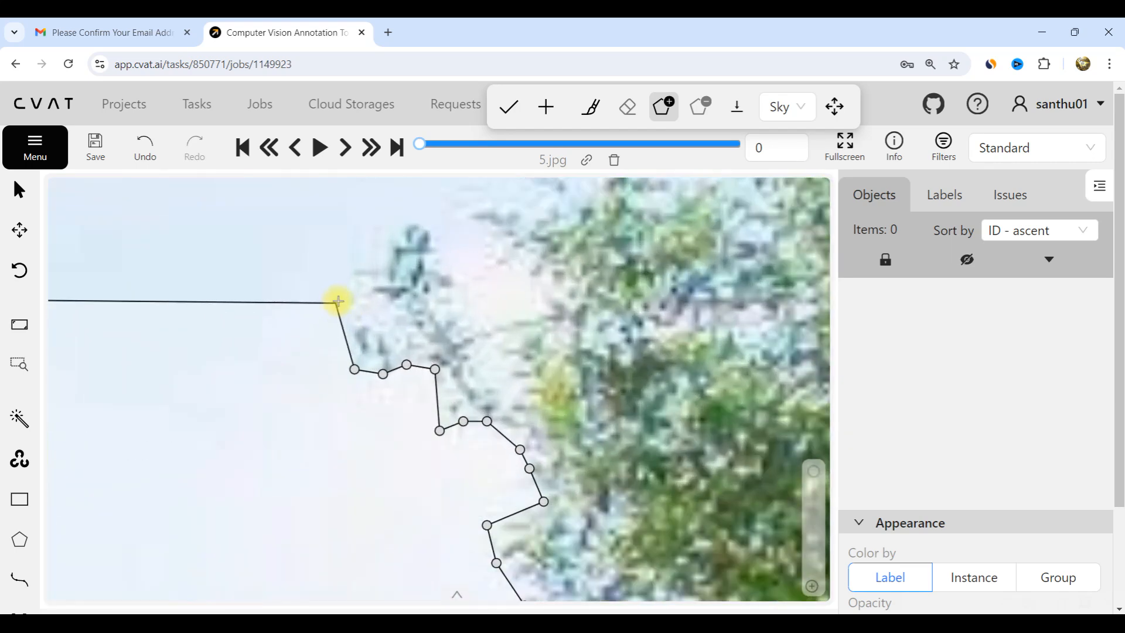
{"action": "left_click", "coordinate": [387, 257]}
{"action": "scroll", "coordinate": [344, 427], "scroll_direction": "down", "scroll_amount": 2}
{"action": "scroll", "coordinate": [366, 369], "scroll_direction": "up", "scroll_amount": 2}
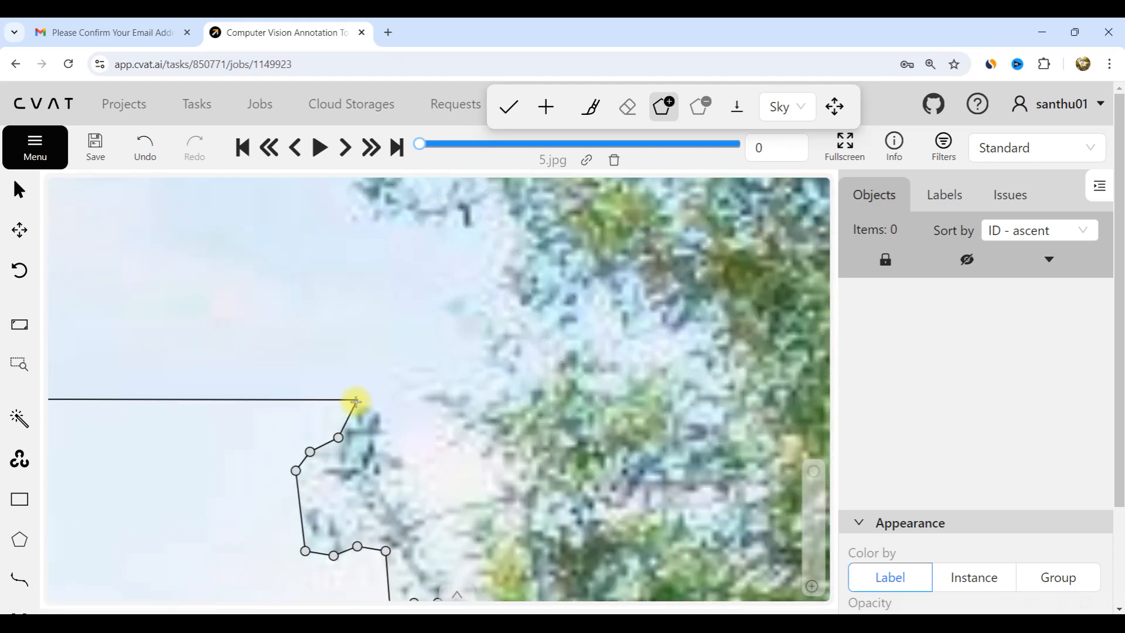
- Wrap the outline around a lower branch cluster and its protruding branch
{"action": "left_click", "coordinate": [381, 408]}
{"action": "left_click", "coordinate": [390, 452]}
{"action": "left_click", "coordinate": [414, 494]}
{"action": "left_click", "coordinate": [428, 507]}
{"action": "left_click", "coordinate": [504, 498]}
{"action": "left_click", "coordinate": [489, 465]}
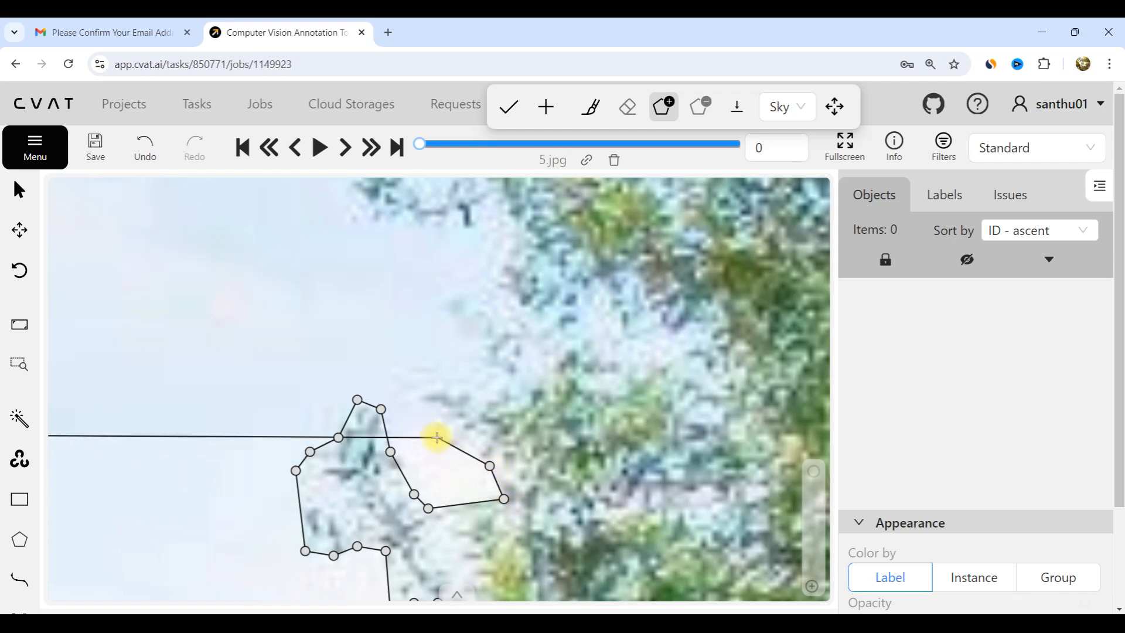
{"action": "left_click", "coordinate": [437, 437]}
{"action": "left_click", "coordinate": [423, 390]}
{"action": "left_click", "coordinate": [456, 371]}
{"action": "left_click", "coordinate": [490, 404]}
{"action": "left_click", "coordinate": [494, 385]}
- Run the outline up the tree edge to the top of that branch
{"action": "left_click", "coordinate": [485, 339]}
{"action": "left_click", "coordinate": [461, 319]}
{"action": "left_click", "coordinate": [447, 300]}
{"action": "left_click", "coordinate": [480, 276]}
{"action": "left_click", "coordinate": [494, 262]}
{"action": "left_click", "coordinate": [498, 234]}
{"action": "left_click", "coordinate": [490, 210]}
{"action": "left_click", "coordinate": [466, 230]}
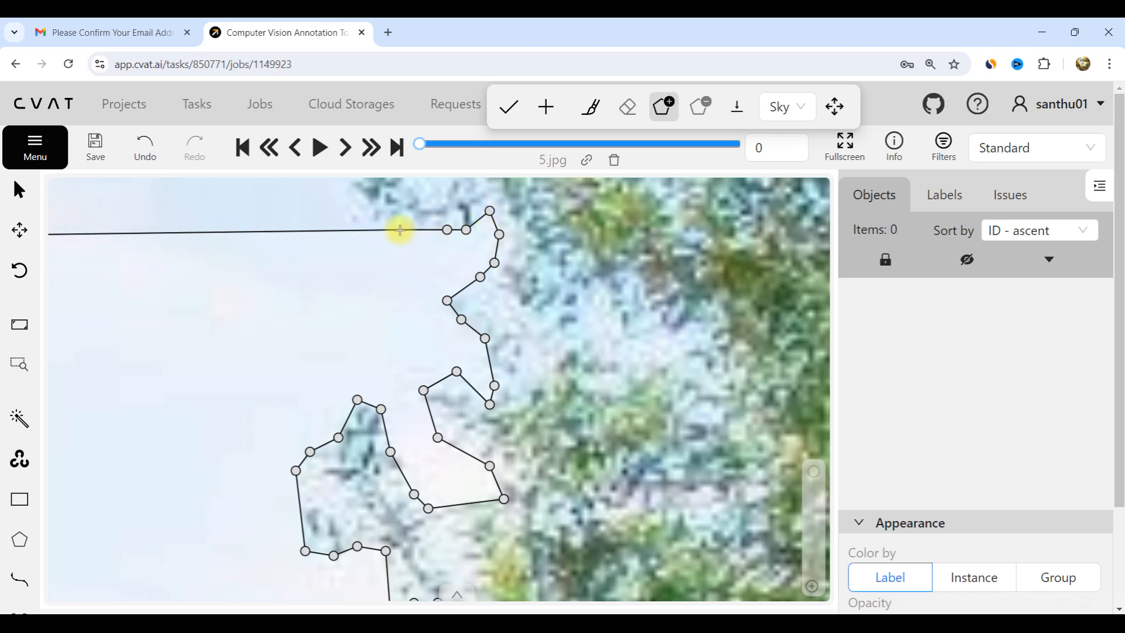
{"action": "left_click", "coordinate": [349, 207]}
{"action": "scroll", "coordinate": [349, 206], "scroll_direction": "down", "scroll_amount": 3}
{"action": "scroll", "coordinate": [332, 402], "scroll_direction": "up", "scroll_amount": 2}
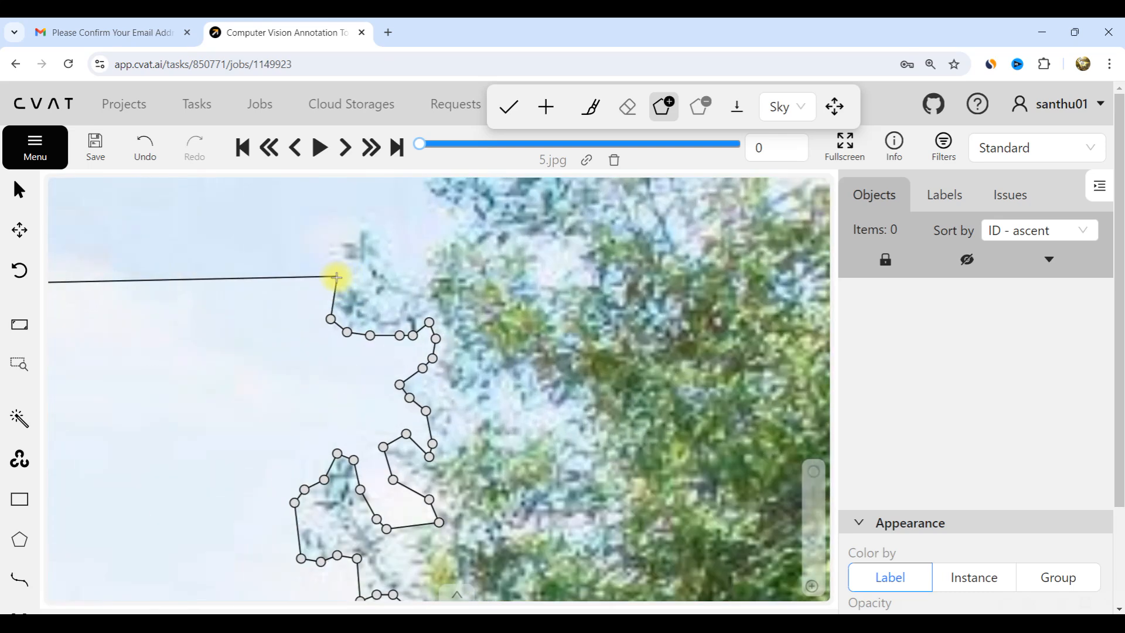
- Trace around the leaves along the upper tree edge
{"action": "left_click", "coordinate": [380, 242]}
{"action": "left_click", "coordinate": [403, 273]}
{"action": "left_click", "coordinate": [432, 285]}
{"action": "left_click", "coordinate": [425, 250]}
{"action": "left_click", "coordinate": [449, 240]}
{"action": "left_click", "coordinate": [461, 231]}
{"action": "left_click", "coordinate": [461, 214]}
{"action": "left_click", "coordinate": [422, 190]}
{"action": "scroll", "coordinate": [379, 305], "scroll_direction": "down", "scroll_amount": 5}
{"action": "scroll", "coordinate": [387, 276], "scroll_direction": "up", "scroll_amount": 4}
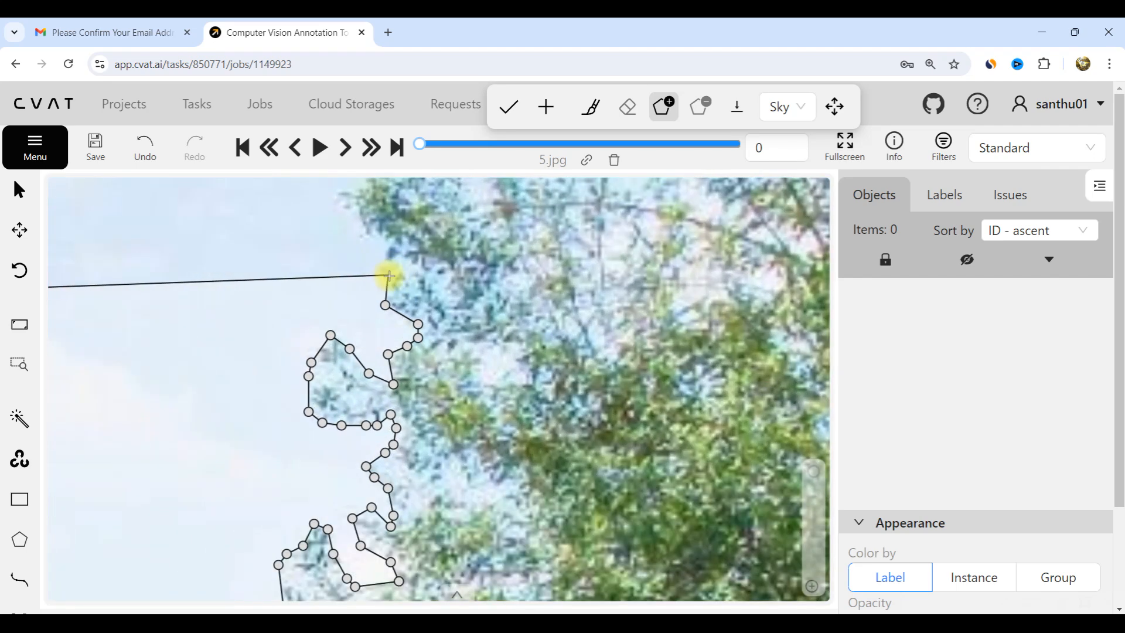
{"action": "left_click", "coordinate": [364, 236]}
{"action": "left_click", "coordinate": [326, 196]}
{"action": "scroll", "coordinate": [288, 376], "scroll_direction": "down", "scroll_amount": 3}
{"action": "scroll", "coordinate": [318, 268], "scroll_direction": "up", "scroll_amount": 3}
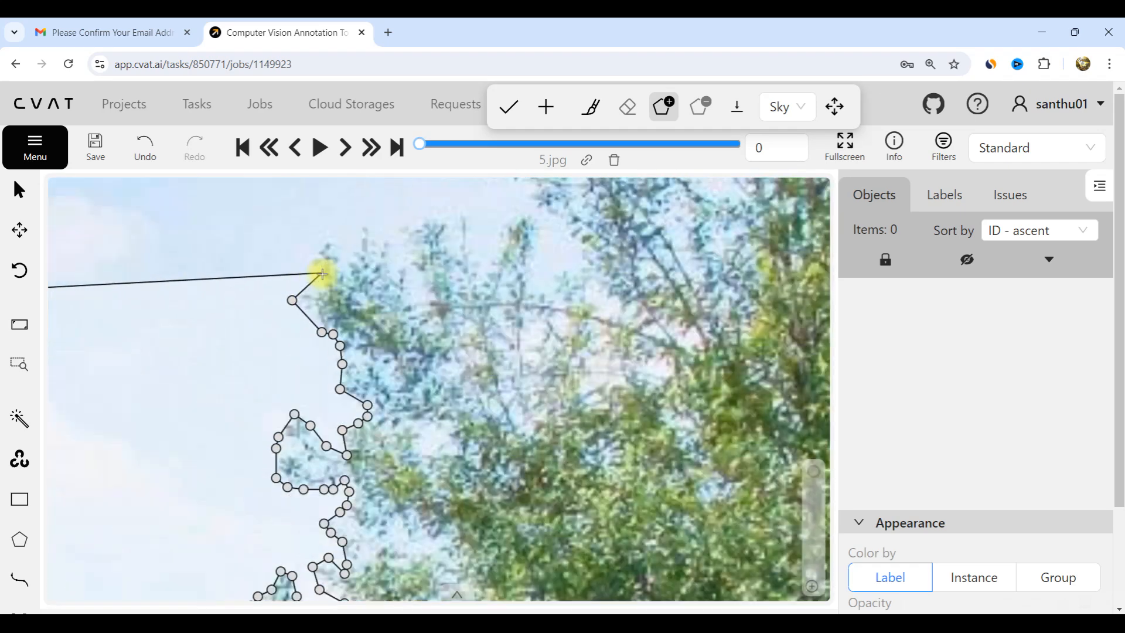
- Outline a branch sticking into the sky, following it down and back up
{"action": "left_click", "coordinate": [322, 294]}
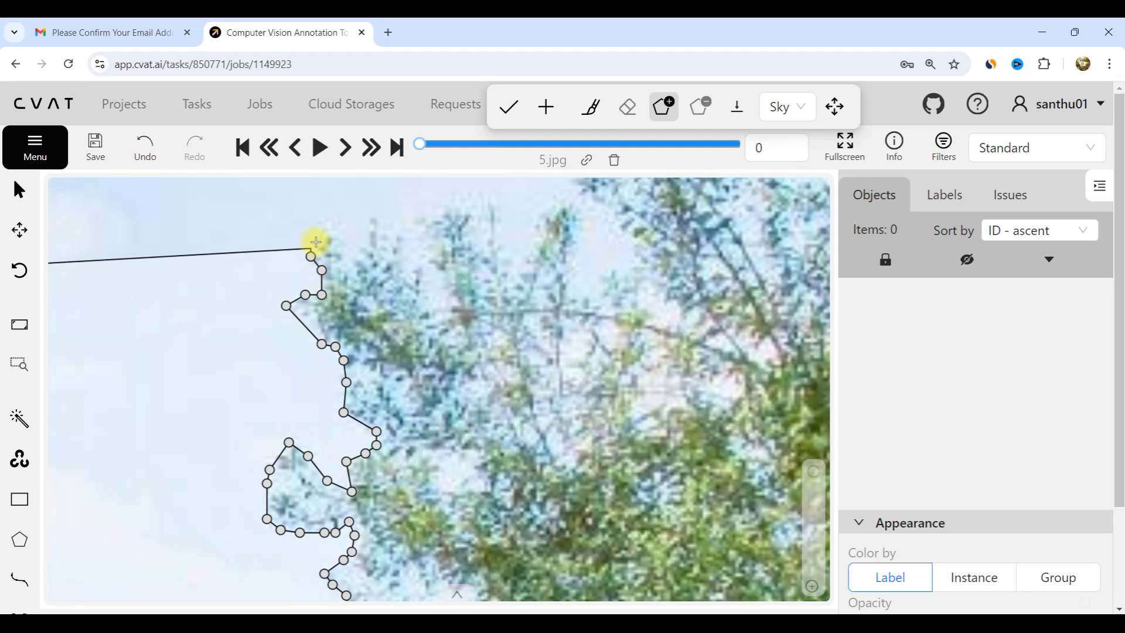
{"action": "left_click", "coordinate": [351, 256]}
{"action": "left_click", "coordinate": [363, 240]}
{"action": "left_click", "coordinate": [368, 220]}
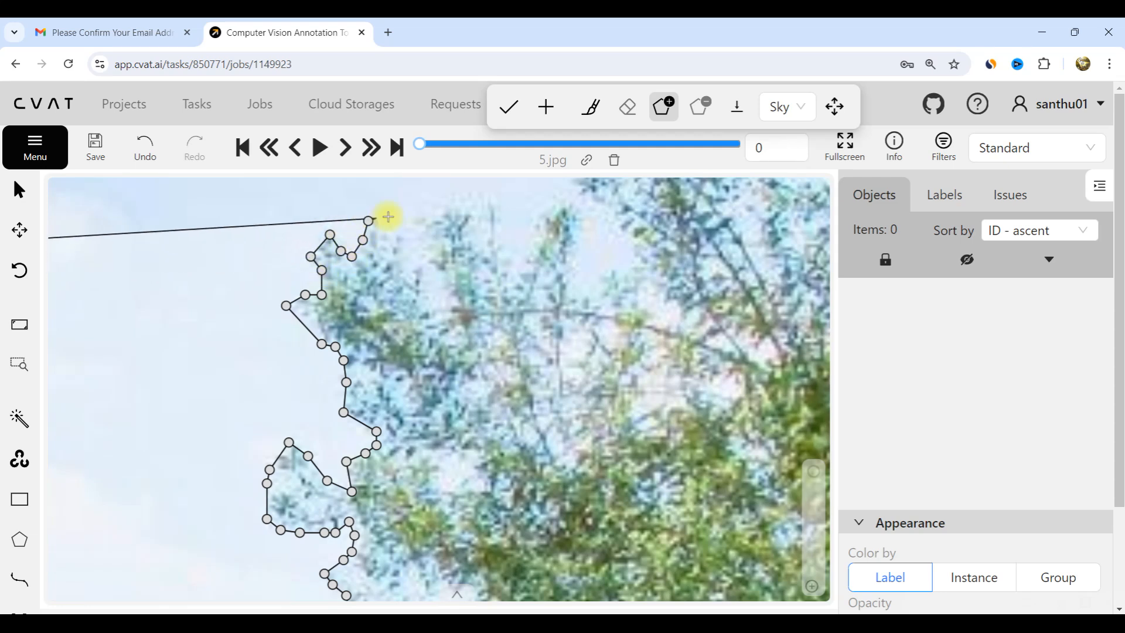
{"action": "left_click", "coordinate": [390, 216]}
{"action": "left_click", "coordinate": [403, 267]}
{"action": "left_click", "coordinate": [426, 273]}
{"action": "left_click", "coordinate": [425, 298]}
{"action": "left_click", "coordinate": [439, 311]}
{"action": "left_click", "coordinate": [448, 311]}
{"action": "left_click", "coordinate": [453, 286]}
{"action": "left_click", "coordinate": [430, 265]}
{"action": "left_click", "coordinate": [417, 229]}
- Trace the top and side of the leafy clump and the next branch tip
{"action": "left_click", "coordinate": [431, 218]}
{"action": "left_click", "coordinate": [448, 204]}
{"action": "left_click", "coordinate": [456, 193]}
{"action": "left_click", "coordinate": [472, 196]}
{"action": "left_click", "coordinate": [486, 204]}
{"action": "left_click", "coordinate": [496, 212]}
{"action": "left_click", "coordinate": [504, 262]}
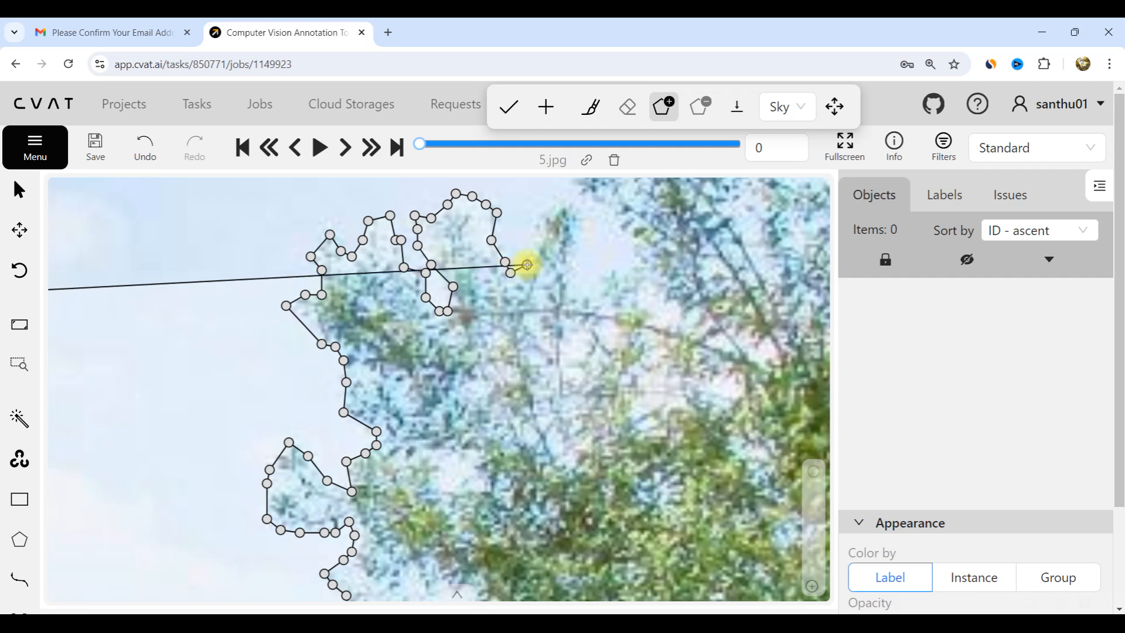
{"action": "left_click", "coordinate": [527, 264]}
{"action": "left_click", "coordinate": [546, 232]}
{"action": "left_click", "coordinate": [549, 210]}
{"action": "scroll", "coordinate": [430, 394], "scroll_direction": "down", "scroll_amount": 4}
{"action": "scroll", "coordinate": [529, 278], "scroll_direction": "up", "scroll_amount": 4}
- Wrap the outline around the next branch's underside and end
{"action": "left_click", "coordinate": [468, 327]}
{"action": "left_click", "coordinate": [481, 339]}
{"action": "left_click", "coordinate": [471, 371]}
{"action": "left_click", "coordinate": [466, 418]}
{"action": "left_click", "coordinate": [490, 423]}
{"action": "left_click", "coordinate": [499, 415]}
{"action": "left_click", "coordinate": [501, 401]}
{"action": "left_click", "coordinate": [515, 403]}
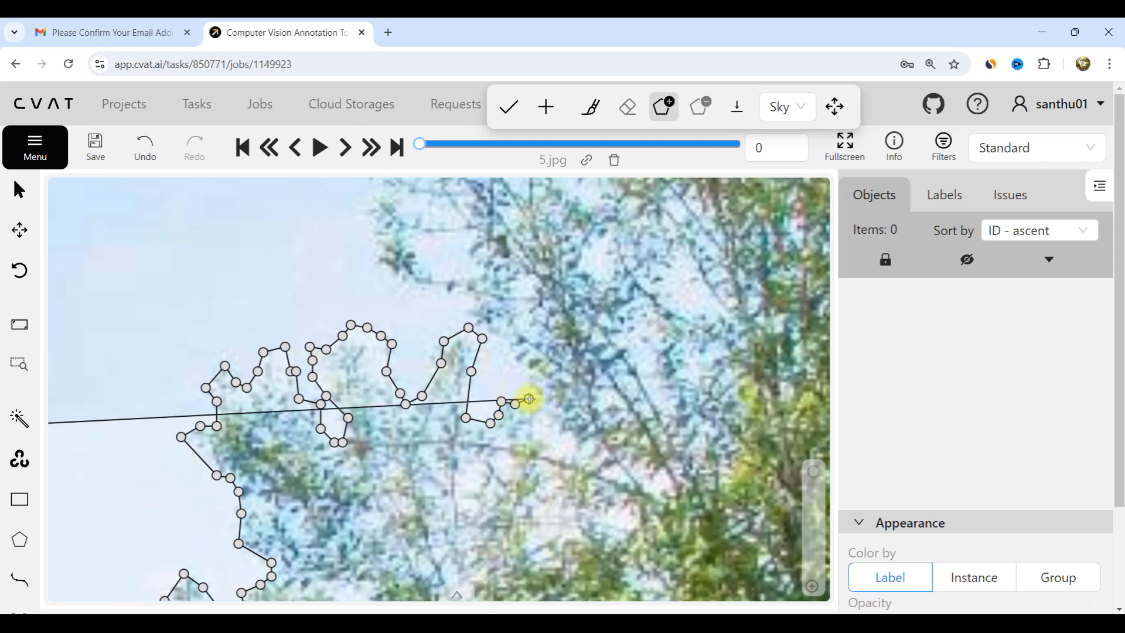
{"action": "left_click", "coordinate": [528, 398]}
{"action": "left_click", "coordinate": [536, 380]}
{"action": "left_click", "coordinate": [512, 363]}
{"action": "left_click", "coordinate": [509, 332]}
{"action": "left_click", "coordinate": [476, 325]}
- Carry the outline up the canopy edge to above the top branches
{"action": "left_click", "coordinate": [469, 302]}
{"action": "left_click", "coordinate": [449, 292]}
{"action": "left_click", "coordinate": [397, 284]}
{"action": "left_click", "coordinate": [375, 262]}
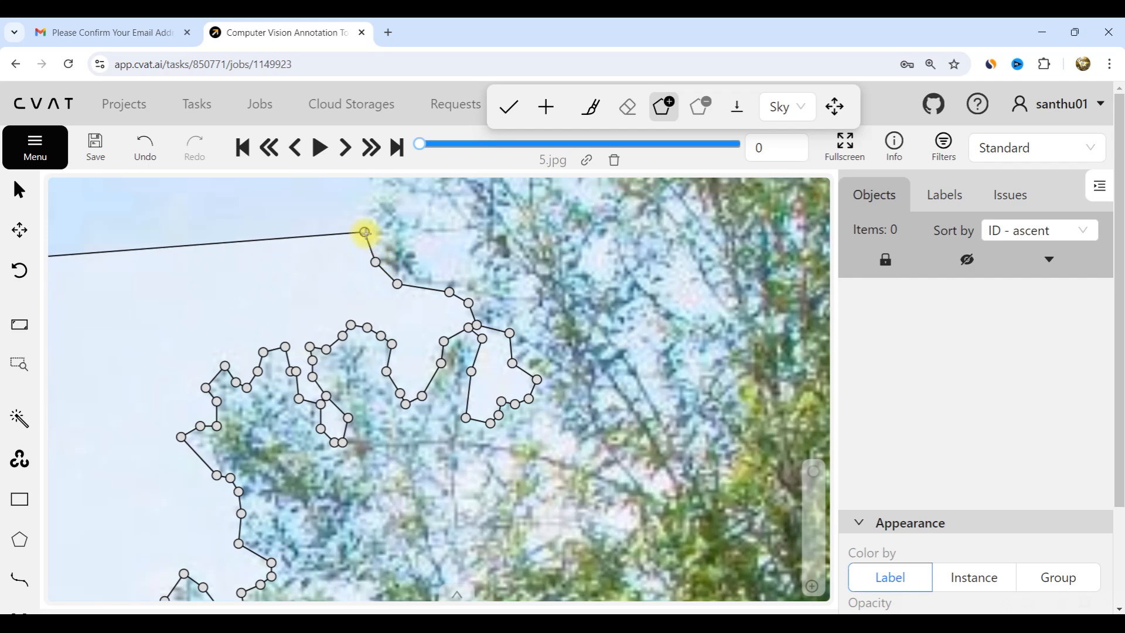
{"action": "scroll", "coordinate": [334, 361], "scroll_direction": "down", "scroll_amount": 3}
{"action": "scroll", "coordinate": [352, 259], "scroll_direction": "up", "scroll_amount": 3}
{"action": "left_click", "coordinate": [350, 269]}
{"action": "left_click", "coordinate": [346, 247]}
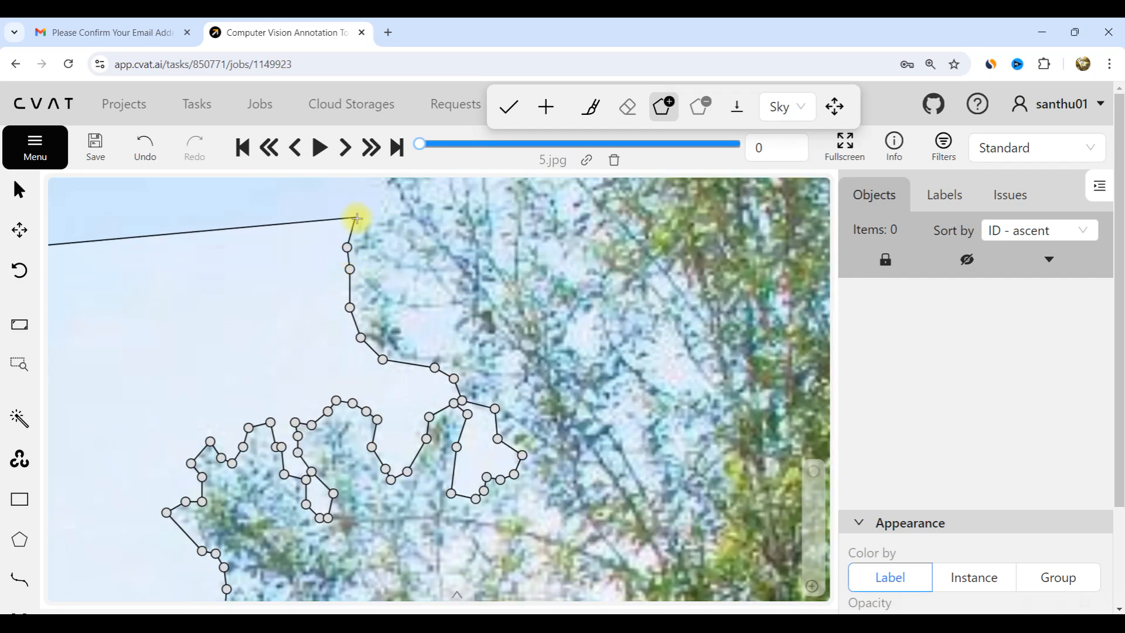
{"action": "left_click", "coordinate": [378, 217]}
{"action": "scroll", "coordinate": [375, 247], "scroll_direction": "up", "scroll_amount": 2}
{"action": "left_click", "coordinate": [352, 231]}
{"action": "left_click", "coordinate": [338, 208]}
{"action": "scroll", "coordinate": [294, 402], "scroll_direction": "down", "scroll_amount": 3}
{"action": "scroll", "coordinate": [326, 288], "scroll_direction": "up", "scroll_amount": 3}
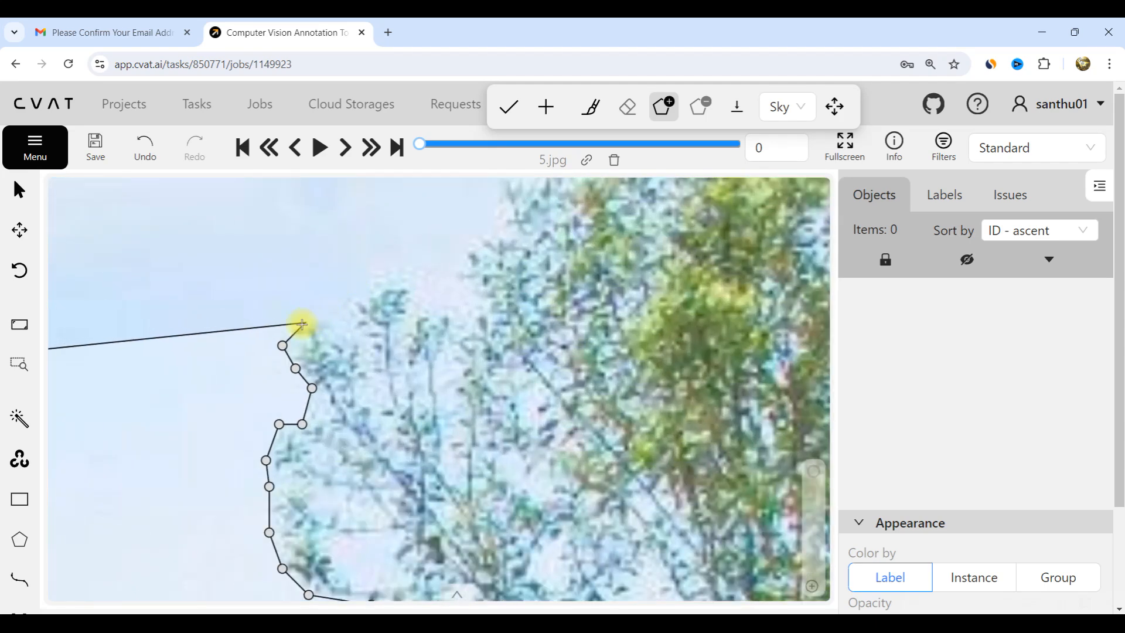
- Add subtract-outline vertices around the upper branch tips and the next leafy branch of the tree
{"action": "left_click", "coordinate": [341, 321]}
{"action": "left_click", "coordinate": [351, 302]}
{"action": "left_click", "coordinate": [384, 299]}
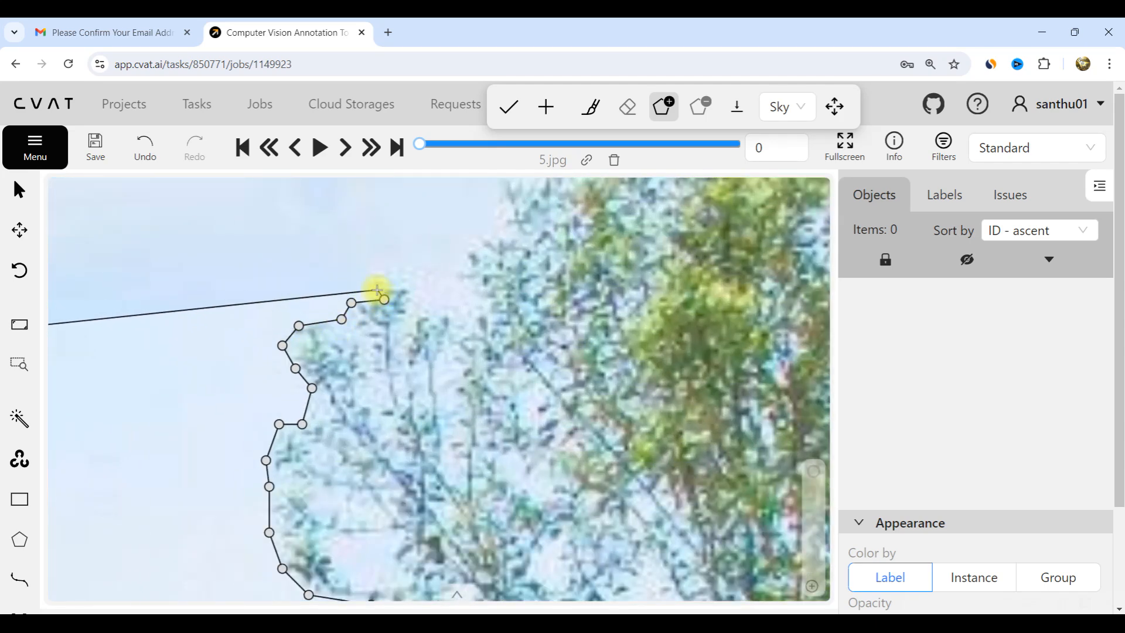
{"action": "left_click", "coordinate": [407, 283]}
{"action": "left_click", "coordinate": [411, 300]}
{"action": "left_click", "coordinate": [430, 305]}
{"action": "left_click", "coordinate": [446, 315]}
{"action": "left_click", "coordinate": [460, 322]}
{"action": "left_click", "coordinate": [480, 312]}
{"action": "left_click", "coordinate": [490, 299]}
{"action": "left_click", "coordinate": [460, 287]}
{"action": "left_click", "coordinate": [456, 266]}
{"action": "left_click", "coordinate": [466, 240]}
- Continue the outline up the treetop and around the next branch tips against the sky
{"action": "left_click", "coordinate": [489, 235]}
{"action": "left_click", "coordinate": [511, 224]}
{"action": "left_click", "coordinate": [504, 213]}
{"action": "left_click", "coordinate": [490, 195]}
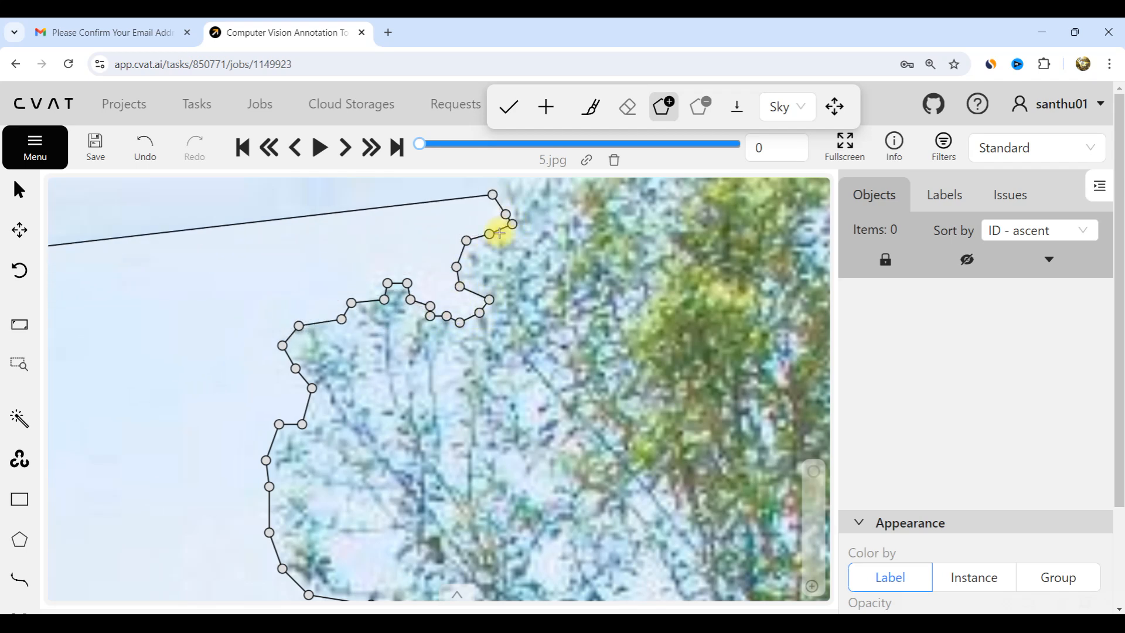
{"action": "scroll", "coordinate": [495, 229], "scroll_direction": "down", "scroll_amount": 2}
{"action": "scroll", "coordinate": [479, 286], "scroll_direction": "up", "scroll_amount": 2}
{"action": "left_click", "coordinate": [475, 281]}
{"action": "left_click", "coordinate": [497, 292]}
{"action": "left_click", "coordinate": [511, 273]}
{"action": "left_click", "coordinate": [507, 262]}
{"action": "left_click", "coordinate": [485, 247]}
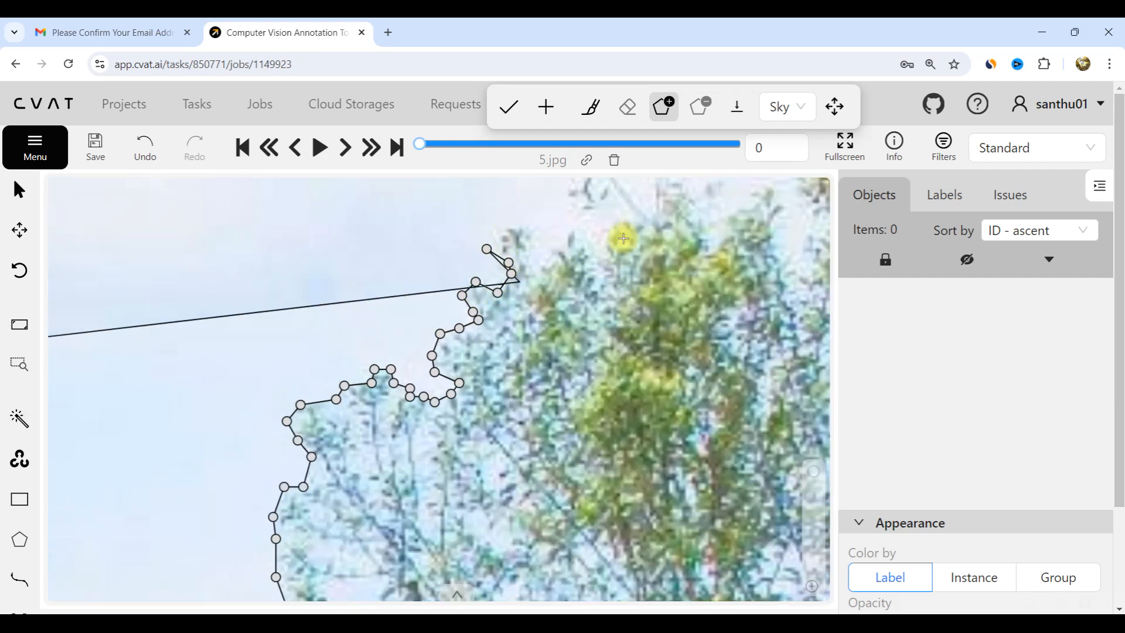
{"action": "scroll", "coordinate": [538, 266], "scroll_direction": "down", "scroll_amount": 3}
{"action": "scroll", "coordinate": [538, 257], "scroll_direction": "up", "scroll_amount": 2}
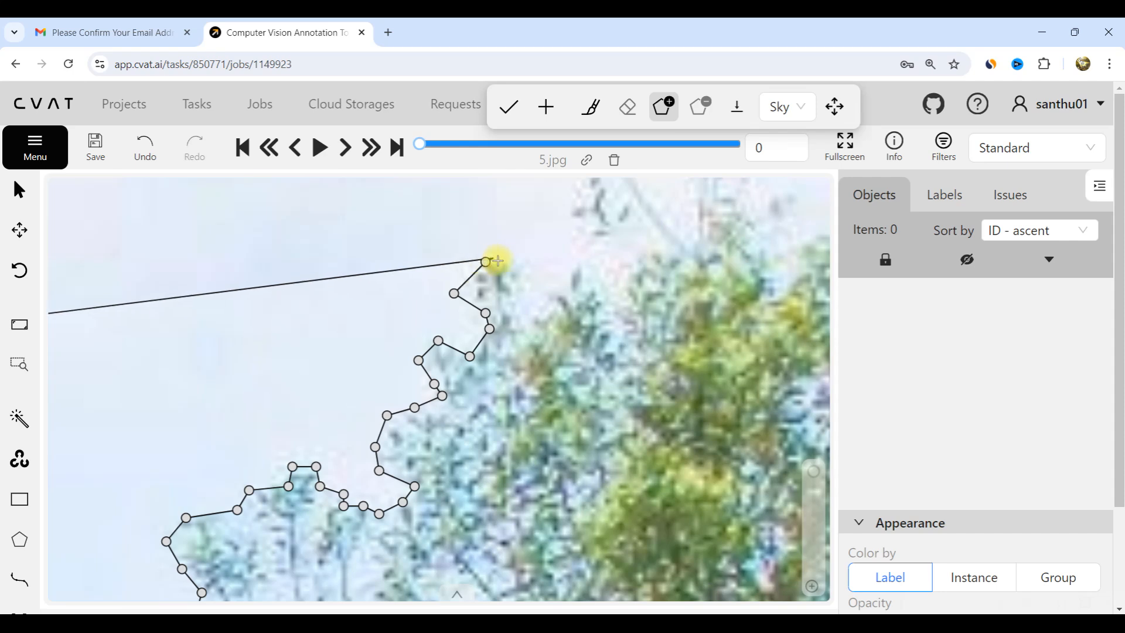
- Outline the small branch cluster and extend the edge toward the top branches, panning higher
{"action": "left_click", "coordinate": [522, 277]}
{"action": "left_click", "coordinate": [517, 309]}
{"action": "left_click", "coordinate": [536, 317]}
{"action": "left_click", "coordinate": [556, 289]}
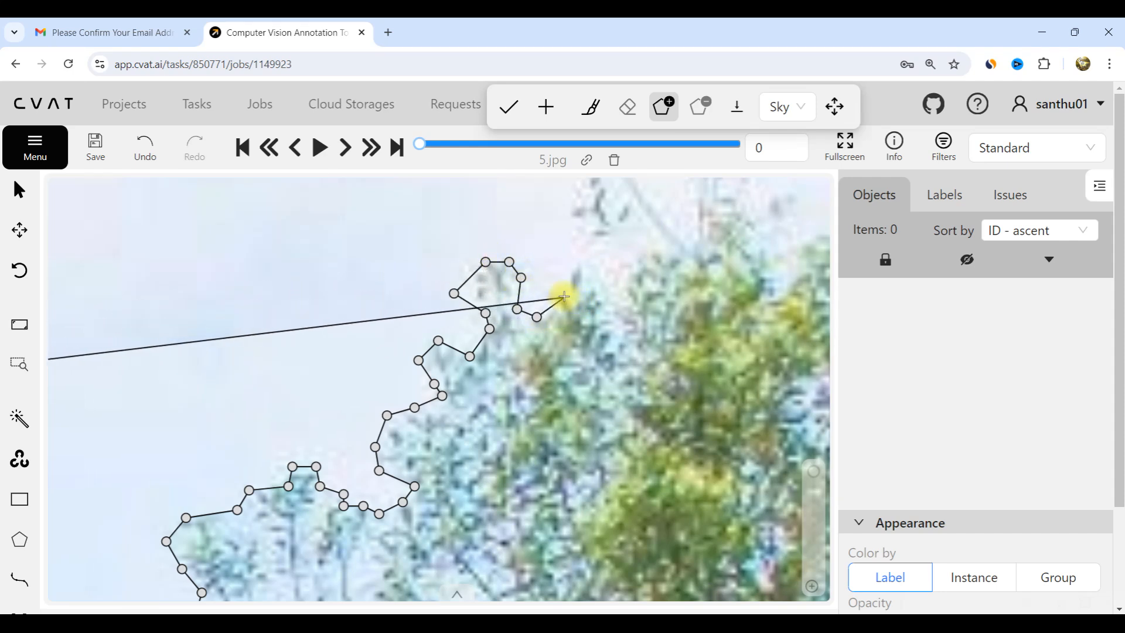
{"action": "left_click", "coordinate": [573, 273]}
{"action": "left_click", "coordinate": [580, 248]}
{"action": "left_click", "coordinate": [592, 230]}
{"action": "scroll", "coordinate": [589, 231], "scroll_direction": "down", "scroll_amount": 2}
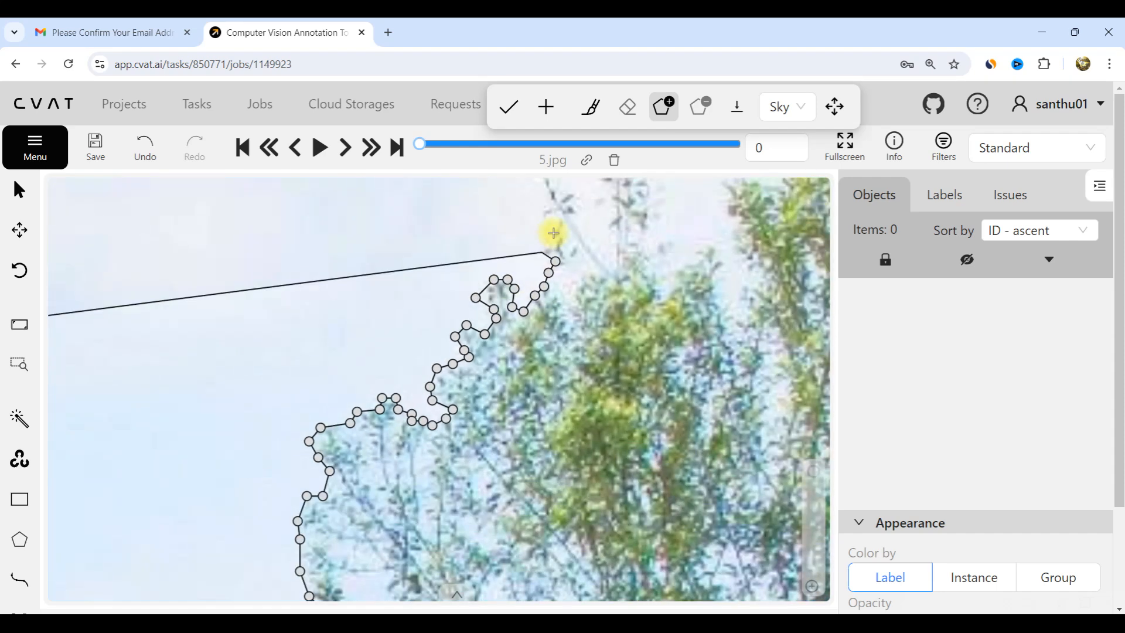
{"action": "scroll", "coordinate": [551, 233], "scroll_direction": "up", "scroll_amount": 2}
{"action": "left_click", "coordinate": [549, 232]}
{"action": "left_click", "coordinate": [537, 204]}
{"action": "left_click_drag", "start_coordinate": [537, 205], "coordinate": [522, 288]}
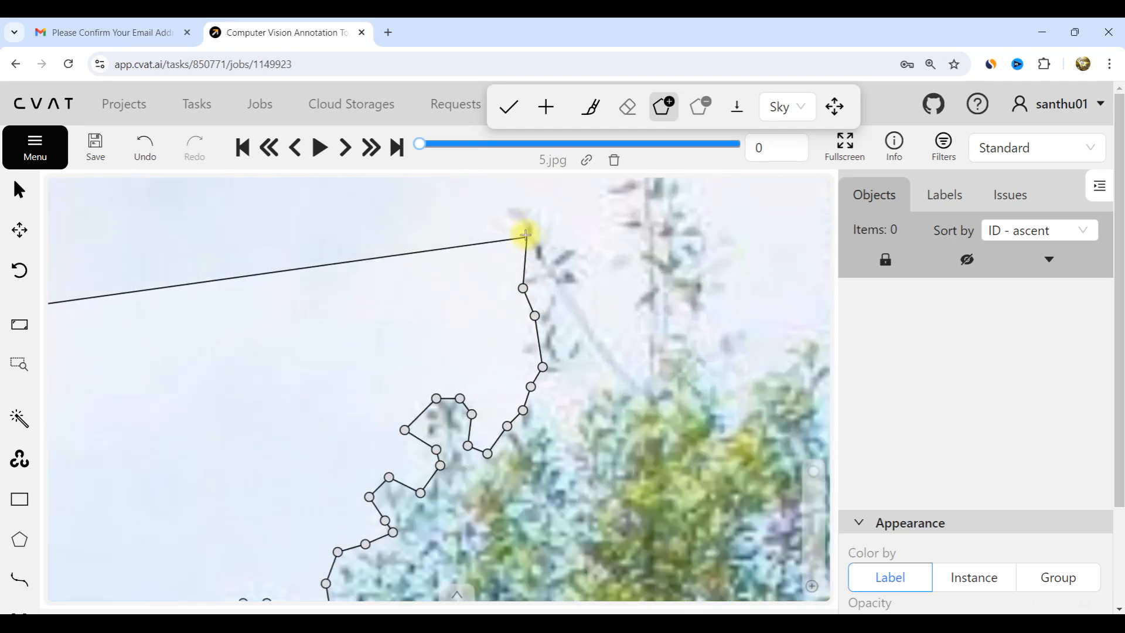
- Trace around the tall thin branch spike and down its right side
{"action": "left_click", "coordinate": [530, 259]}
{"action": "left_click", "coordinate": [522, 229]}
{"action": "left_click", "coordinate": [511, 201]}
{"action": "left_click", "coordinate": [530, 205]}
{"action": "left_click", "coordinate": [546, 252]}
{"action": "left_click", "coordinate": [566, 249]}
{"action": "left_click", "coordinate": [570, 269]}
{"action": "left_click", "coordinate": [574, 280]}
{"action": "left_click", "coordinate": [562, 288]}
{"action": "left_click", "coordinate": [590, 320]}
{"action": "scroll", "coordinate": [545, 321], "scroll_direction": "down", "scroll_amount": 2}
{"action": "scroll", "coordinate": [577, 353], "scroll_direction": "up", "scroll_amount": 2}
{"action": "left_click", "coordinate": [585, 343]}
- Outline the next protruding branch, working up and left to its tip near the top
{"action": "left_click", "coordinate": [605, 367]}
{"action": "left_click", "coordinate": [617, 359]}
{"action": "left_click", "coordinate": [621, 280]}
{"action": "left_click", "coordinate": [605, 289]}
{"action": "left_click", "coordinate": [603, 261]}
{"action": "left_click", "coordinate": [609, 237]}
{"action": "left_click", "coordinate": [597, 205]}
{"action": "left_click", "coordinate": [573, 205]}
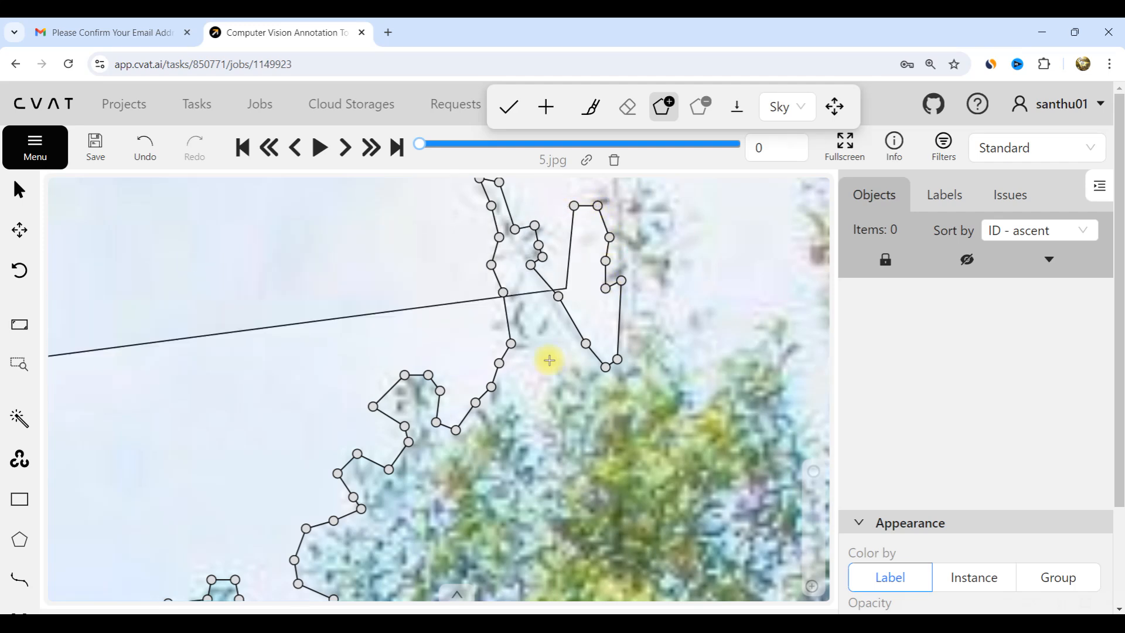
{"action": "scroll", "coordinate": [568, 256], "scroll_direction": "up", "scroll_amount": 1}
{"action": "left_click", "coordinate": [564, 198]}
{"action": "scroll", "coordinate": [557, 301], "scroll_direction": "down", "scroll_amount": 2}
{"action": "scroll", "coordinate": [564, 269], "scroll_direction": "up", "scroll_amount": 1}
{"action": "left_click", "coordinate": [557, 276]}
{"action": "left_click", "coordinate": [558, 229]}
{"action": "left_click", "coordinate": [539, 202]}
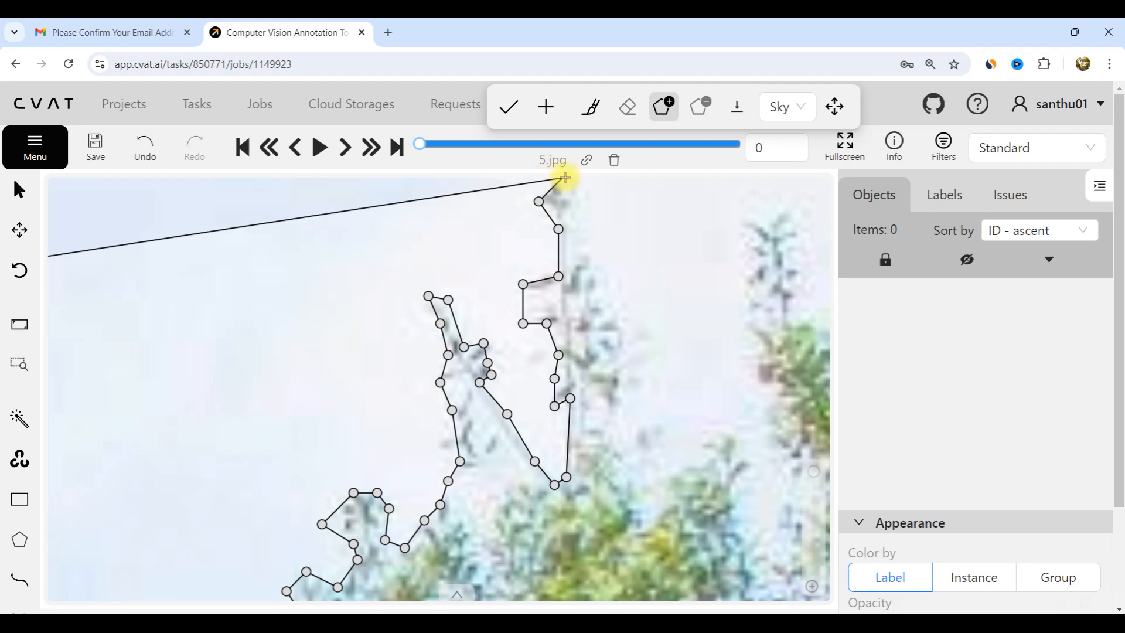
{"action": "scroll", "coordinate": [499, 352], "scroll_direction": "down", "scroll_amount": 1}
{"action": "scroll", "coordinate": [497, 361], "scroll_direction": "down", "scroll_amount": 1}
- Trace down that branch's right side and along the next branch's lower edge
{"action": "left_click", "coordinate": [540, 232]}
{"action": "left_click", "coordinate": [545, 246]}
{"action": "left_click", "coordinate": [545, 274]}
{"action": "left_click", "coordinate": [548, 292]}
{"action": "left_click", "coordinate": [564, 281]}
{"action": "left_click", "coordinate": [567, 302]}
{"action": "left_click", "coordinate": [576, 325]}
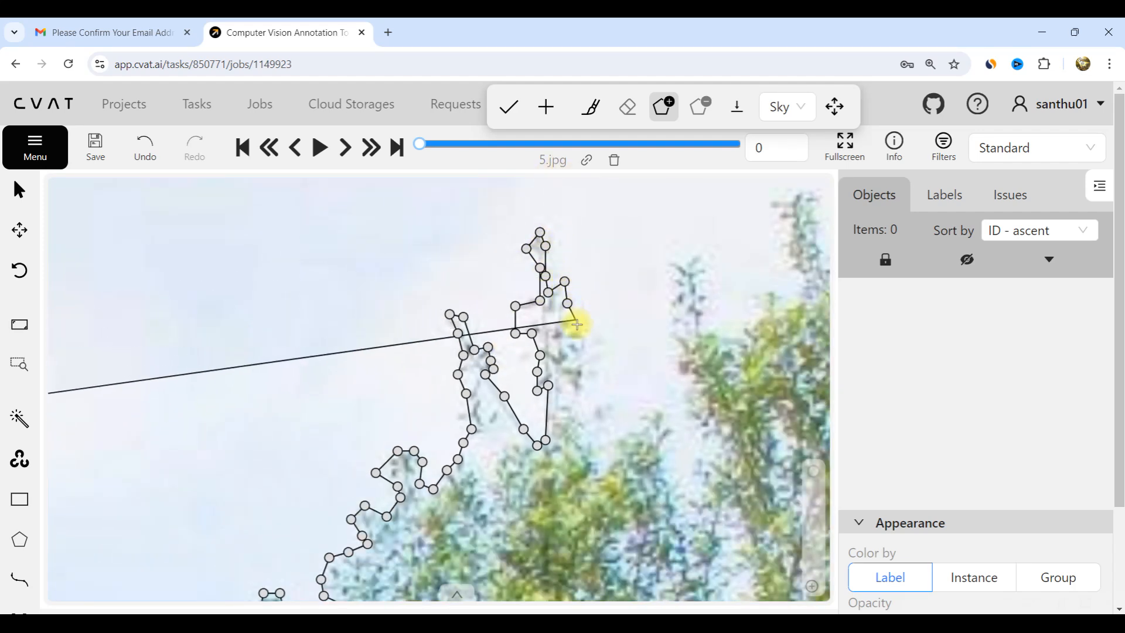
{"action": "left_click", "coordinate": [587, 336]}
{"action": "left_click", "coordinate": [580, 358]}
{"action": "left_click", "coordinate": [589, 387]}
{"action": "left_click", "coordinate": [586, 415]}
{"action": "left_click", "coordinate": [611, 396]}
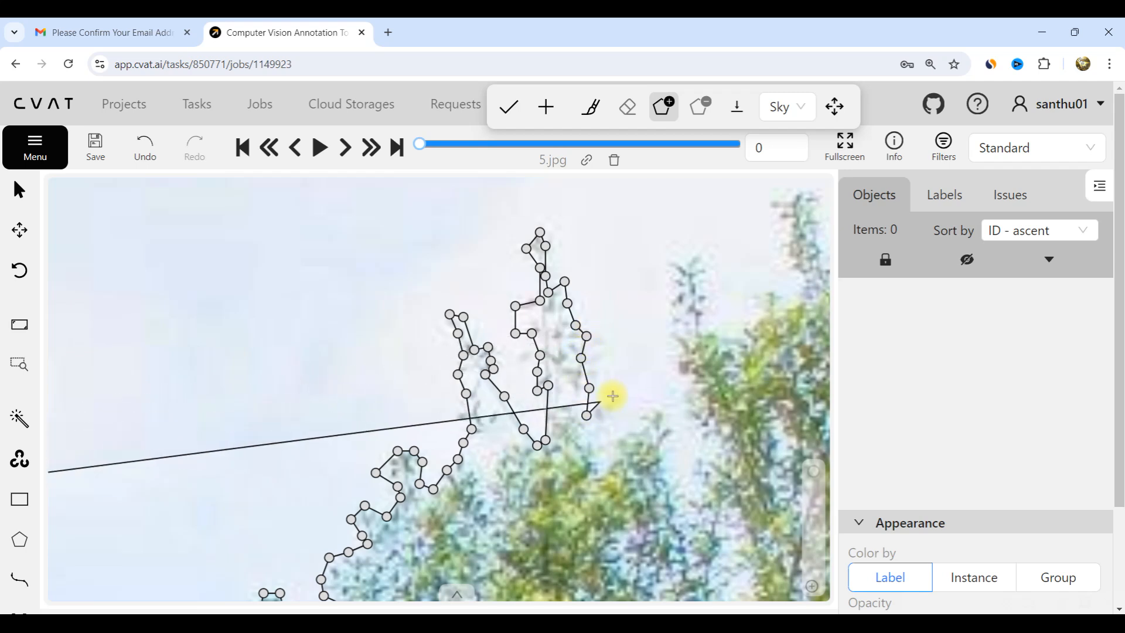
{"action": "left_click", "coordinate": [609, 430]}
{"action": "left_click", "coordinate": [619, 434]}
- Outline the next treetop bump, the gap between branches, and up the tree's right edge
{"action": "left_click", "coordinate": [643, 410]}
{"action": "left_click", "coordinate": [662, 404]}
{"action": "left_click", "coordinate": [674, 429]}
{"action": "left_click", "coordinate": [655, 464]}
{"action": "left_click", "coordinate": [677, 472]}
{"action": "left_click", "coordinate": [691, 472]}
{"action": "left_click", "coordinate": [701, 445]}
{"action": "left_click", "coordinate": [699, 418]}
{"action": "left_click", "coordinate": [683, 399]}
{"action": "left_click", "coordinate": [676, 374]}
{"action": "left_click", "coordinate": [682, 344]}
{"action": "left_click", "coordinate": [671, 325]}
- Outline the treetop bump against the sky and the right-hand bump beside it
{"action": "left_click", "coordinate": [671, 291]}
{"action": "left_click", "coordinate": [668, 267]}
{"action": "left_click", "coordinate": [674, 253]}
{"action": "left_click", "coordinate": [698, 254]}
{"action": "left_click", "coordinate": [710, 273]}
{"action": "left_click", "coordinate": [709, 314]}
{"action": "left_click", "coordinate": [709, 331]}
{"action": "left_click", "coordinate": [734, 333]}
{"action": "left_click", "coordinate": [750, 324]}
{"action": "left_click", "coordinate": [750, 300]}
{"action": "left_click", "coordinate": [759, 287]}
{"action": "left_click", "coordinate": [774, 291]}
- Trace up the foliage's right edge to the upper right, then back down from the branch tip
{"action": "left_click", "coordinate": [783, 302]}
{"action": "left_click", "coordinate": [798, 289]}
{"action": "left_click", "coordinate": [808, 273]}
{"action": "left_click", "coordinate": [786, 262]}
{"action": "left_click", "coordinate": [784, 246]}
{"action": "left_click", "coordinate": [783, 229]}
{"action": "left_click", "coordinate": [775, 212]}
{"action": "left_click", "coordinate": [767, 199]}
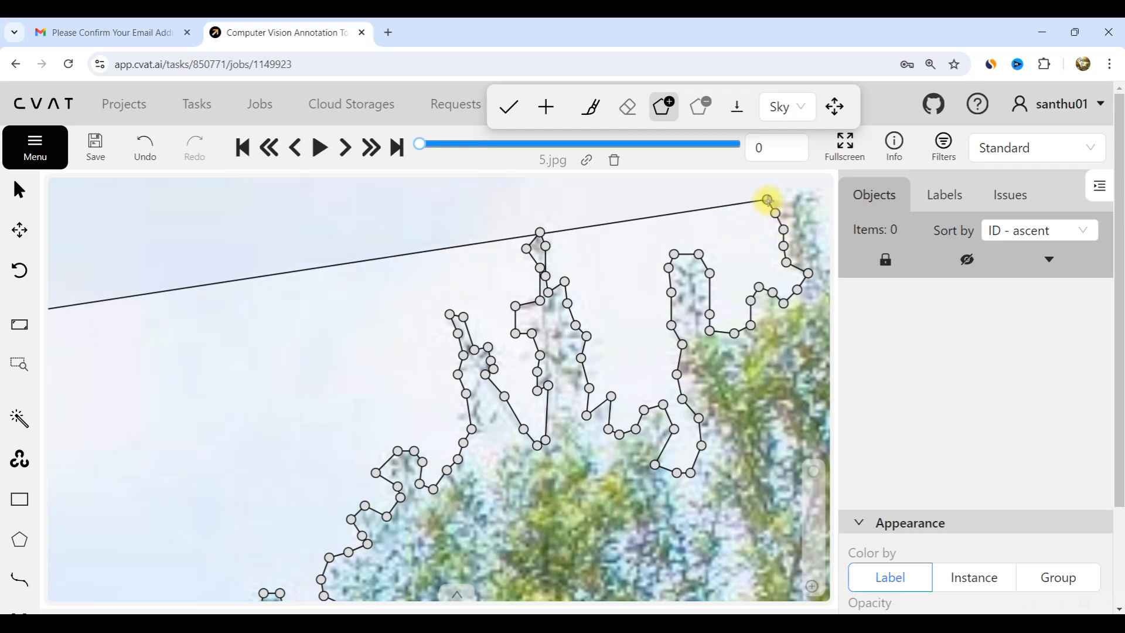
{"action": "scroll", "coordinate": [586, 356], "scroll_direction": "down", "scroll_amount": 2}
{"action": "scroll", "coordinate": [752, 237], "scroll_direction": "up", "scroll_amount": 3}
{"action": "left_click", "coordinate": [723, 253]}
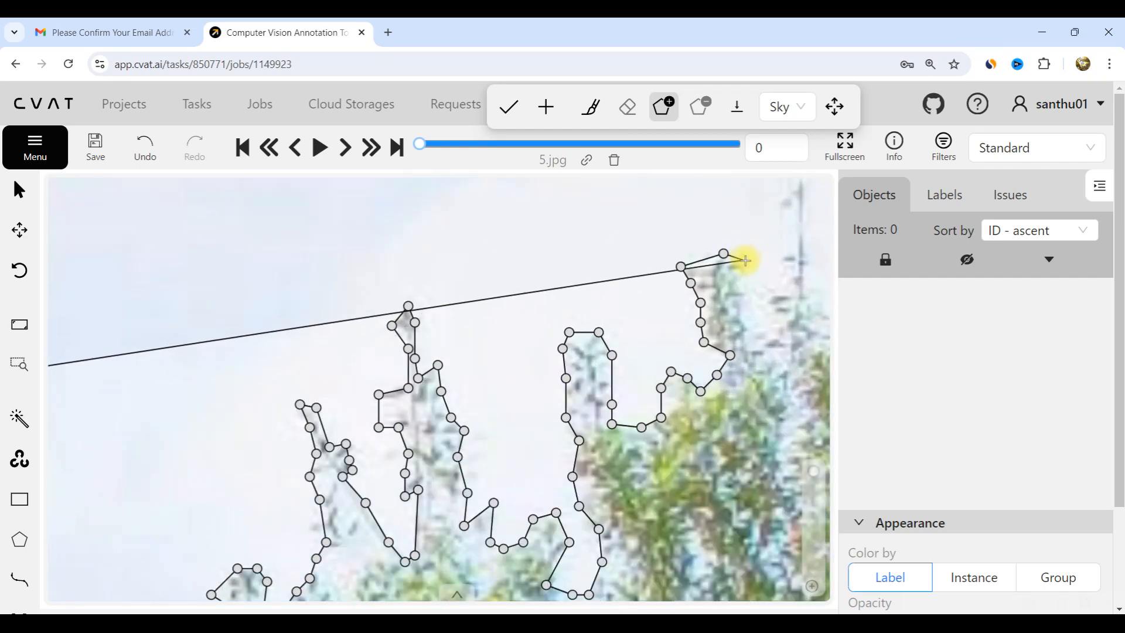
{"action": "left_click", "coordinate": [742, 259]}
{"action": "left_click", "coordinate": [740, 296]}
{"action": "left_click", "coordinate": [746, 330]}
{"action": "left_click", "coordinate": [750, 345]}
- Trace back up along the tall branch and around the treetop peak
{"action": "left_click", "coordinate": [789, 329]}
{"action": "left_click", "coordinate": [779, 316]}
{"action": "left_click", "coordinate": [766, 296]}
{"action": "left_click", "coordinate": [783, 287]}
{"action": "left_click", "coordinate": [796, 270]}
{"action": "left_click", "coordinate": [782, 260]}
{"action": "left_click", "coordinate": [783, 250]}
{"action": "left_click", "coordinate": [796, 247]}
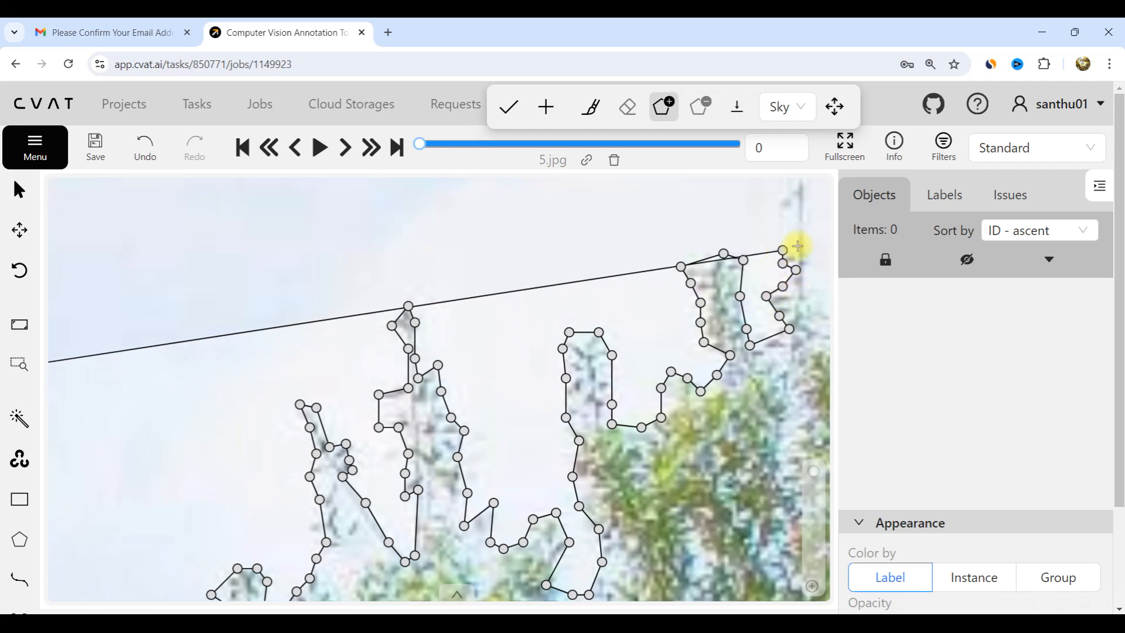
{"action": "left_click", "coordinate": [796, 217]}
{"action": "left_click", "coordinate": [786, 208]}
{"action": "scroll", "coordinate": [683, 359], "scroll_direction": "down", "scroll_amount": 2}
{"action": "scroll", "coordinate": [734, 274], "scroll_direction": "up", "scroll_amount": 1}
{"action": "left_click", "coordinate": [761, 225]}
{"action": "left_click", "coordinate": [772, 220]}
{"action": "left_click", "coordinate": [777, 244]}
- Trace down around the treetop edge and add points at its right side
{"action": "left_click", "coordinate": [772, 329]}
{"action": "left_click", "coordinate": [794, 329]}
{"action": "left_click", "coordinate": [801, 332]}
{"action": "left_click", "coordinate": [811, 308]}
{"action": "left_click", "coordinate": [821, 274]}
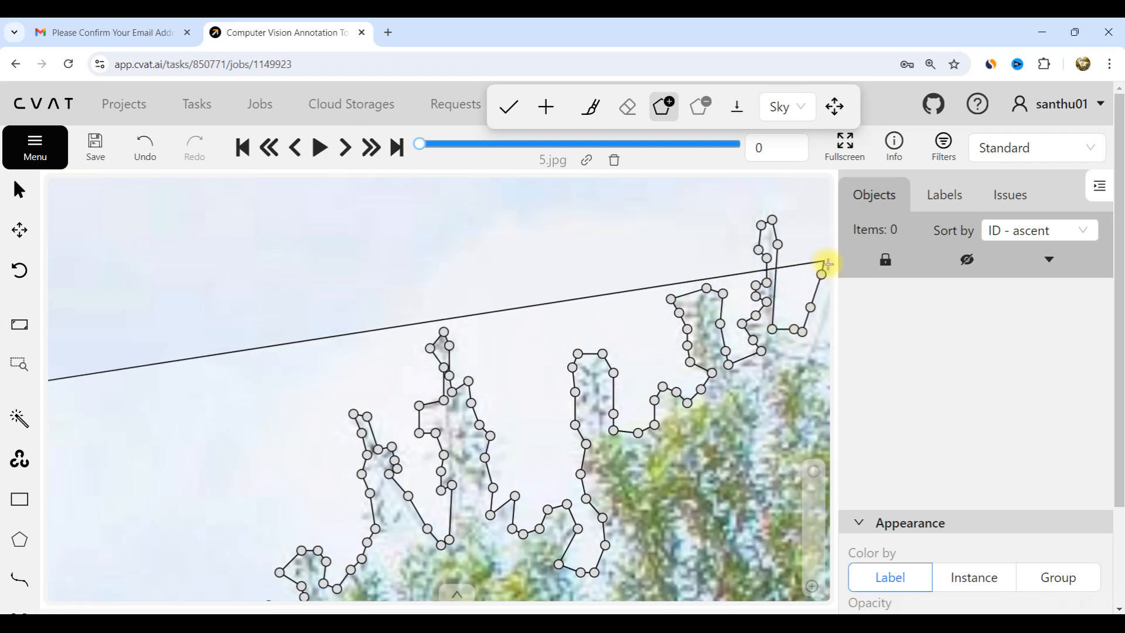
{"action": "left_click", "coordinate": [827, 260]}
{"action": "scroll", "coordinate": [373, 336], "scroll_direction": "down", "scroll_amount": 3}
{"action": "scroll", "coordinate": [599, 328], "scroll_direction": "up", "scroll_amount": 3}
- Outline the right treetop tip and start the outline down the tree's far edge
{"action": "left_click", "coordinate": [693, 274]}
{"action": "left_click", "coordinate": [693, 292]}
{"action": "left_click", "coordinate": [678, 296]}
{"action": "left_click", "coordinate": [663, 349]}
{"action": "left_click", "coordinate": [685, 349]}
{"action": "left_click", "coordinate": [690, 324]}
{"action": "left_click", "coordinate": [707, 316]}
{"action": "left_click", "coordinate": [719, 331]}
{"action": "left_click", "coordinate": [716, 355]}
{"action": "left_click", "coordinate": [718, 371]}
{"action": "left_click", "coordinate": [726, 395]}
- Add Sky polygon vertices down the treetop's right edge and one point further right
{"action": "left_click", "coordinate": [743, 406]}
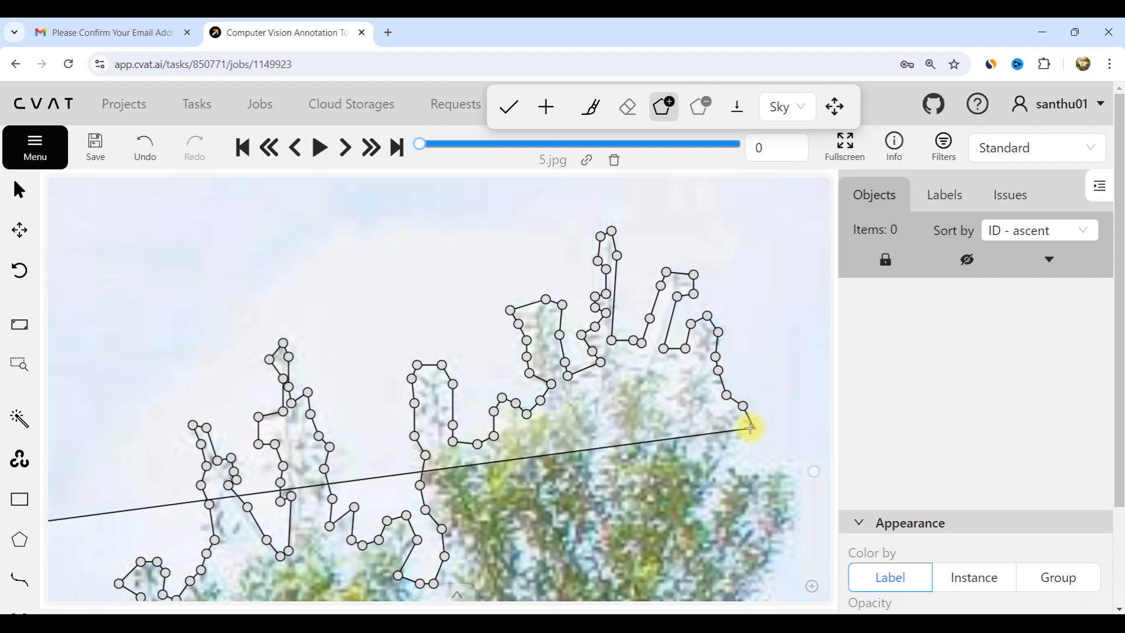
{"action": "left_click", "coordinate": [748, 428]}
{"action": "left_click", "coordinate": [740, 460]}
{"action": "left_click", "coordinate": [759, 465]}
{"action": "left_click", "coordinate": [790, 457]}
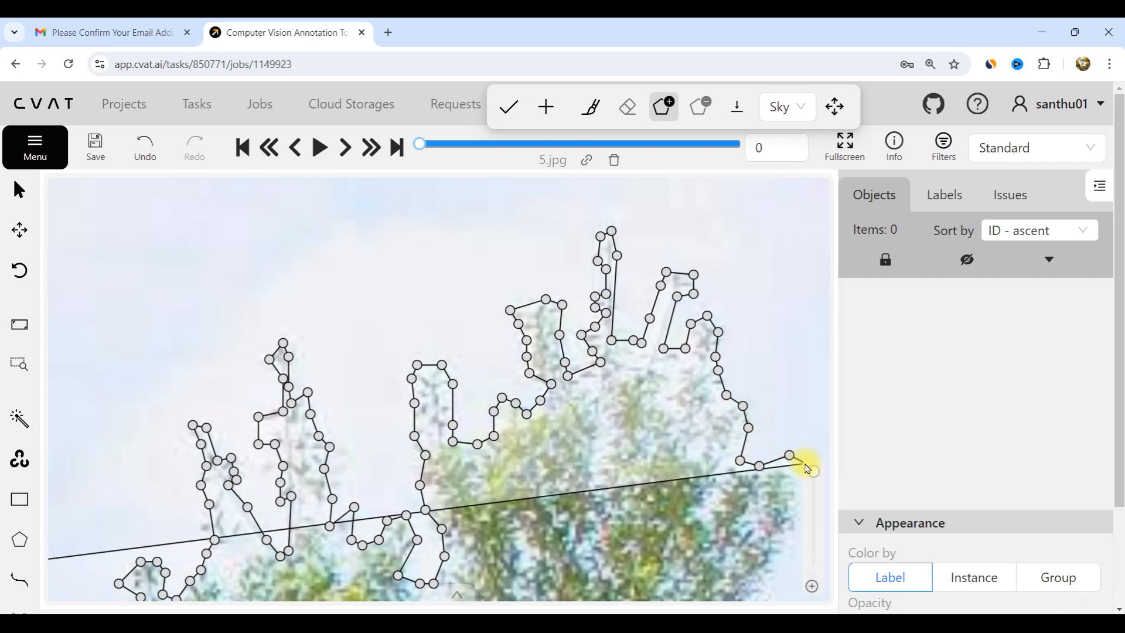
{"action": "scroll", "coordinate": [662, 377], "scroll_direction": "down", "scroll_amount": 3}
{"action": "scroll", "coordinate": [754, 466], "scroll_direction": "up", "scroll_amount": 3}
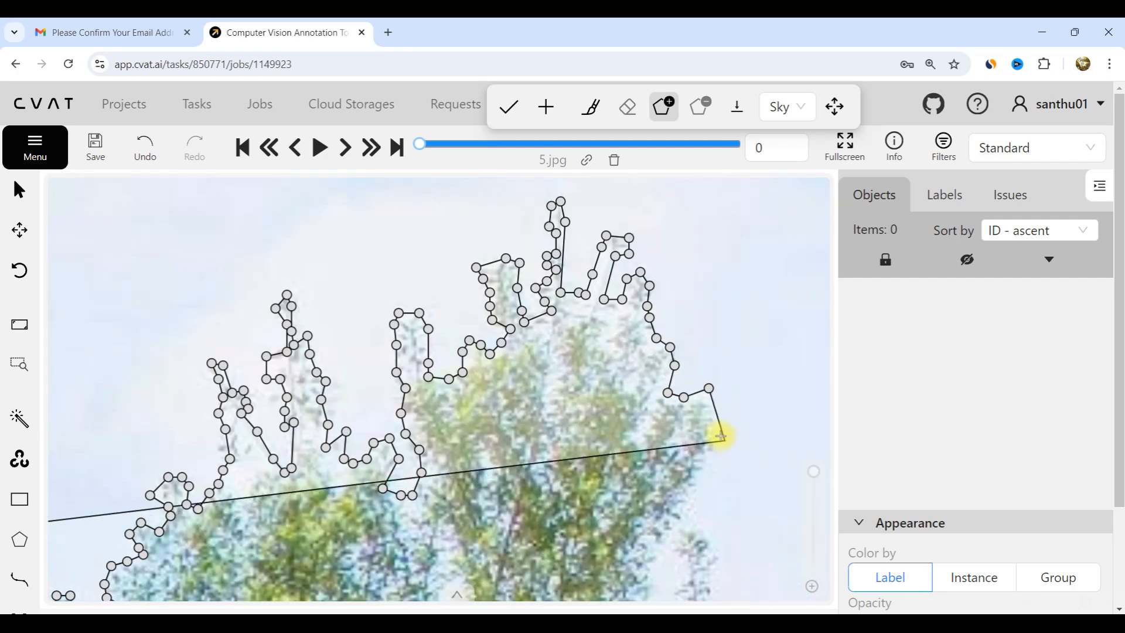
- Trace the Sky outline down the tree's right edge to its lower end
{"action": "left_click", "coordinate": [702, 462]}
{"action": "left_click", "coordinate": [702, 490]}
{"action": "left_click", "coordinate": [684, 513]}
{"action": "scroll", "coordinate": [699, 458], "scroll_direction": "down", "scroll_amount": 2}
{"action": "scroll", "coordinate": [655, 557], "scroll_direction": "up", "scroll_amount": 3}
{"action": "left_click", "coordinate": [677, 487]}
{"action": "left_click", "coordinate": [676, 519]}
{"action": "left_click", "coordinate": [673, 559]}
{"action": "left_click", "coordinate": [687, 578]}
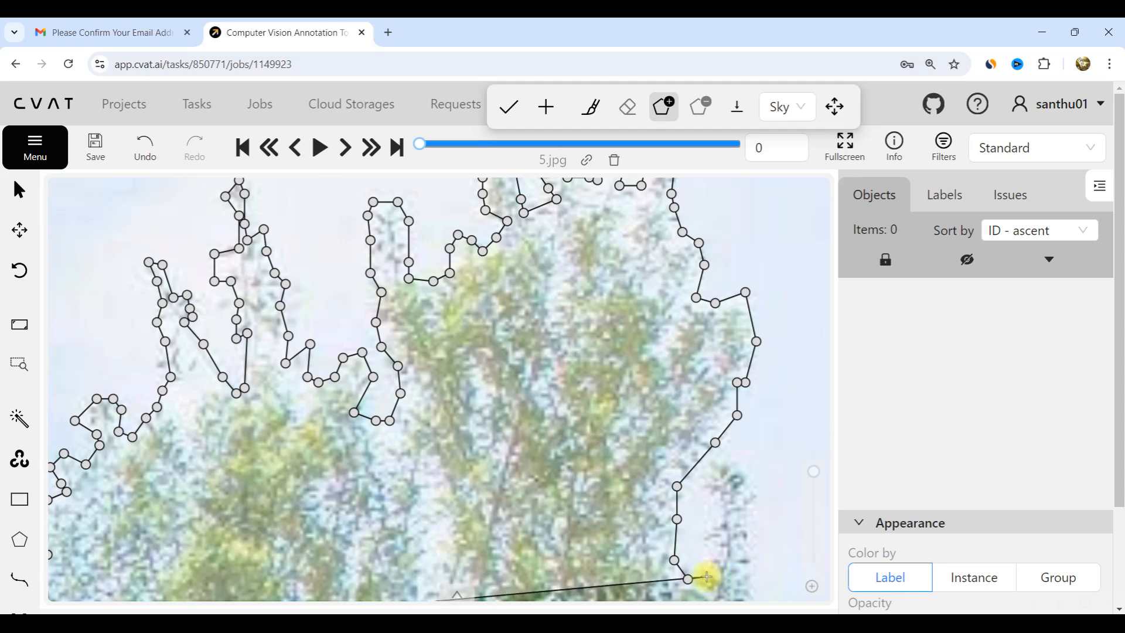
- Trace the outline back up the tree's right edge and add points along it
{"action": "left_click", "coordinate": [707, 577]}
{"action": "left_click", "coordinate": [704, 557]}
{"action": "left_click", "coordinate": [701, 529]}
{"action": "left_click", "coordinate": [704, 503]}
{"action": "left_click", "coordinate": [712, 469]}
{"action": "left_click", "coordinate": [731, 462]}
{"action": "left_click", "coordinate": [747, 478]}
{"action": "left_click", "coordinate": [751, 505]}
{"action": "scroll", "coordinate": [633, 372], "scroll_direction": "down", "scroll_amount": 5}
{"action": "scroll", "coordinate": [712, 498], "scroll_direction": "up", "scroll_amount": 3}
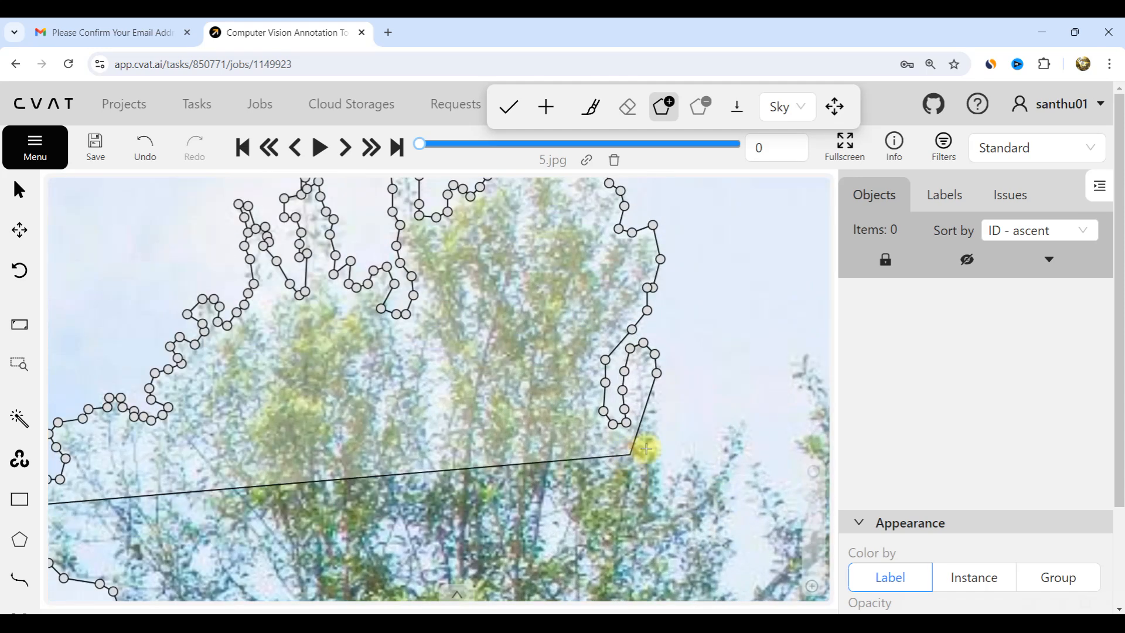
- Outline the branch gap and the small lower-right branch, then continue down the tree edge
{"action": "left_click", "coordinate": [658, 466]}
{"action": "left_click", "coordinate": [683, 466]}
{"action": "left_click", "coordinate": [694, 452]}
{"action": "left_click", "coordinate": [711, 469]}
{"action": "left_click", "coordinate": [723, 445]}
{"action": "left_click", "coordinate": [723, 430]}
{"action": "left_click", "coordinate": [746, 422]}
{"action": "left_click", "coordinate": [749, 443]}
{"action": "left_click", "coordinate": [735, 466]}
{"action": "left_click", "coordinate": [727, 500]}
{"action": "left_click", "coordinate": [727, 526]}
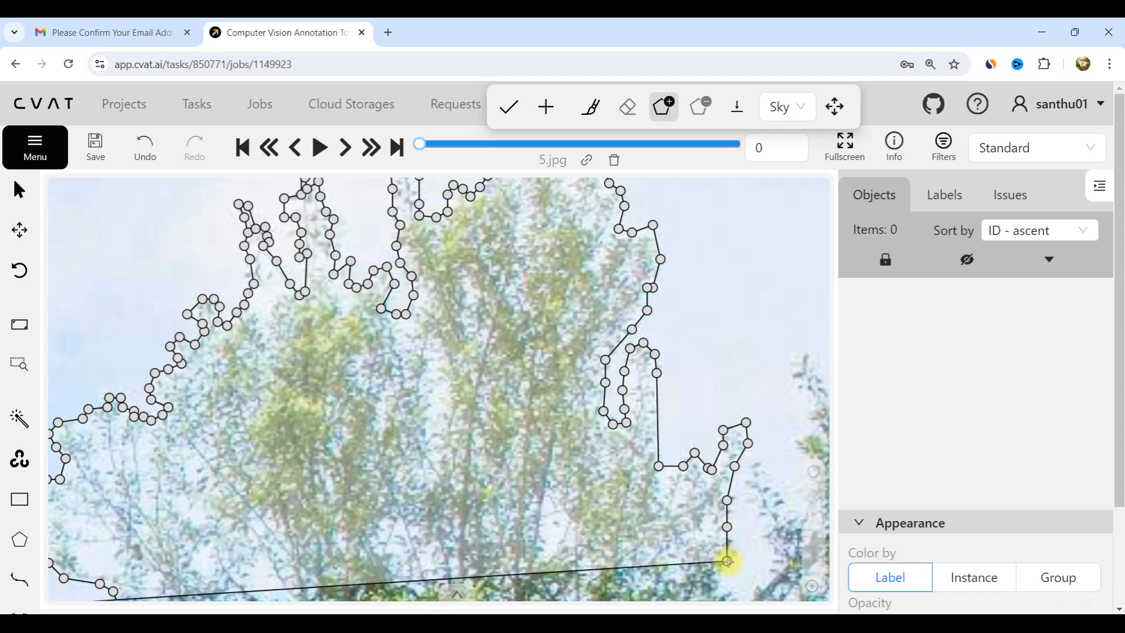
{"action": "scroll", "coordinate": [732, 460], "scroll_direction": "down", "scroll_amount": 2}
{"action": "scroll", "coordinate": [729, 533], "scroll_direction": "up", "scroll_amount": 3}
- Outline the lower right branch tips and trace back up toward the treetop
{"action": "left_click", "coordinate": [719, 561]}
{"action": "left_click", "coordinate": [739, 584]}
{"action": "left_click", "coordinate": [759, 566]}
{"action": "left_click", "coordinate": [768, 550]}
{"action": "left_click", "coordinate": [783, 544]}
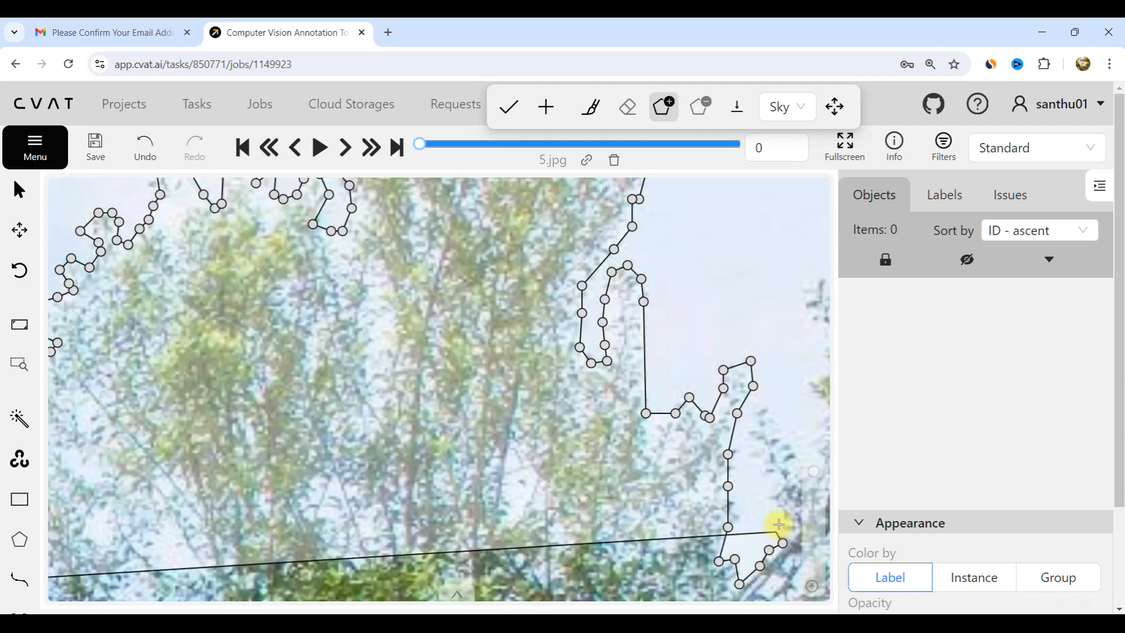
{"action": "left_click", "coordinate": [779, 522]}
{"action": "left_click", "coordinate": [780, 504]}
{"action": "left_click", "coordinate": [774, 491]}
{"action": "left_click", "coordinate": [767, 476]}
{"action": "left_click", "coordinate": [755, 443]}
{"action": "left_click", "coordinate": [746, 433]}
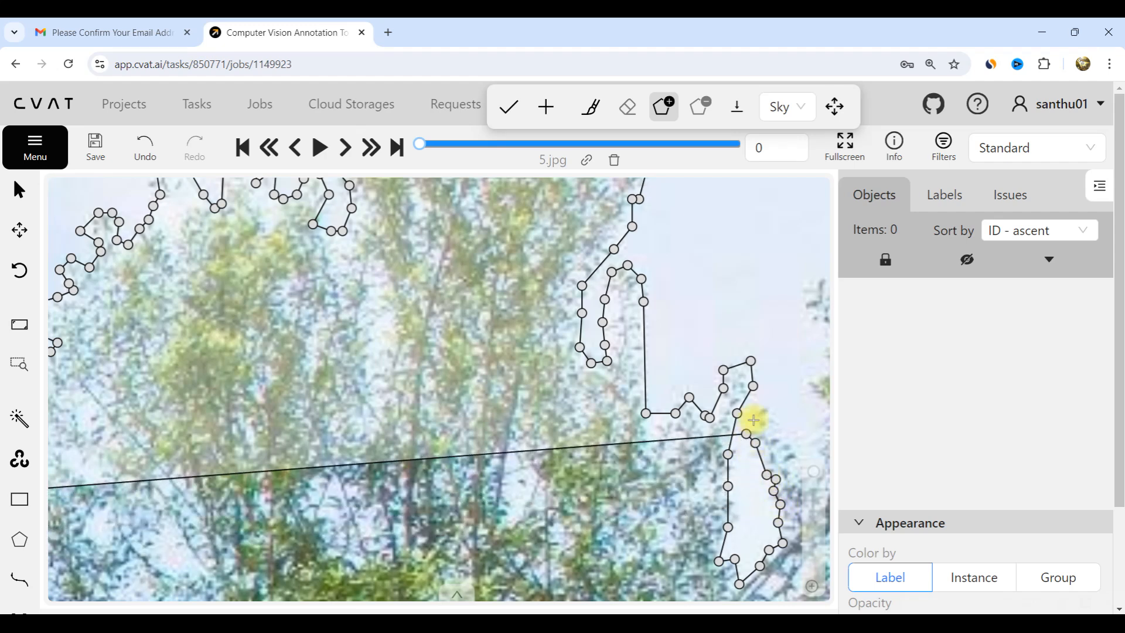
{"action": "scroll", "coordinate": [778, 422], "scroll_direction": "down", "scroll_amount": 5}
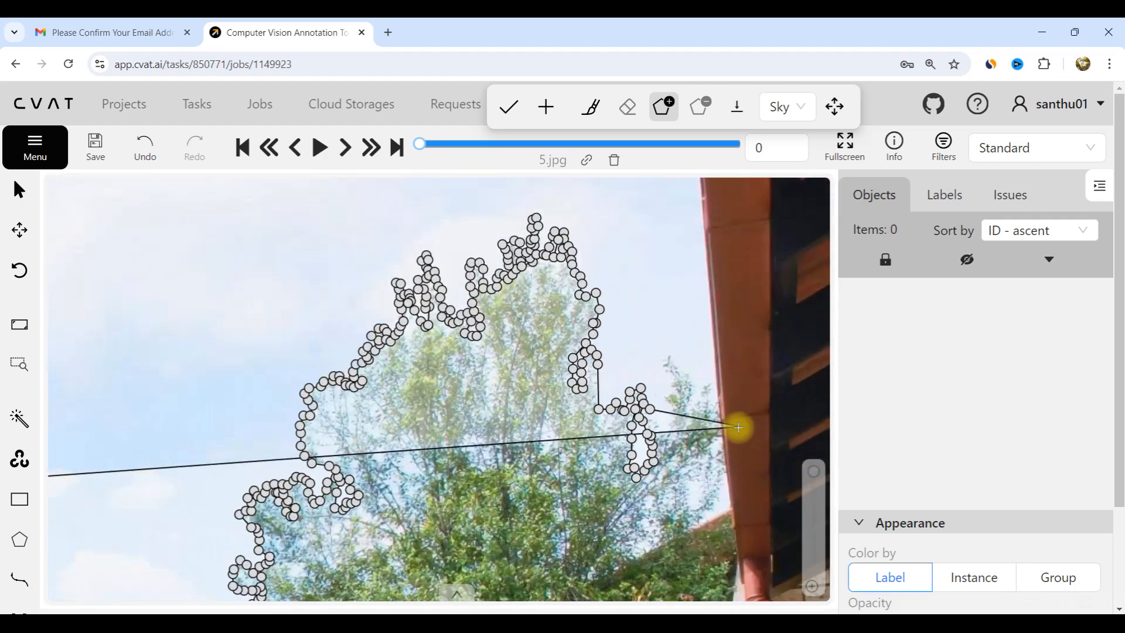
{"action": "scroll", "coordinate": [738, 428], "scroll_direction": "up", "scroll_amount": 5}
- Trace the outline up the branches beside the orange roof edge to the higher right edge
{"action": "left_click", "coordinate": [551, 438]}
{"action": "left_click", "coordinate": [571, 455]}
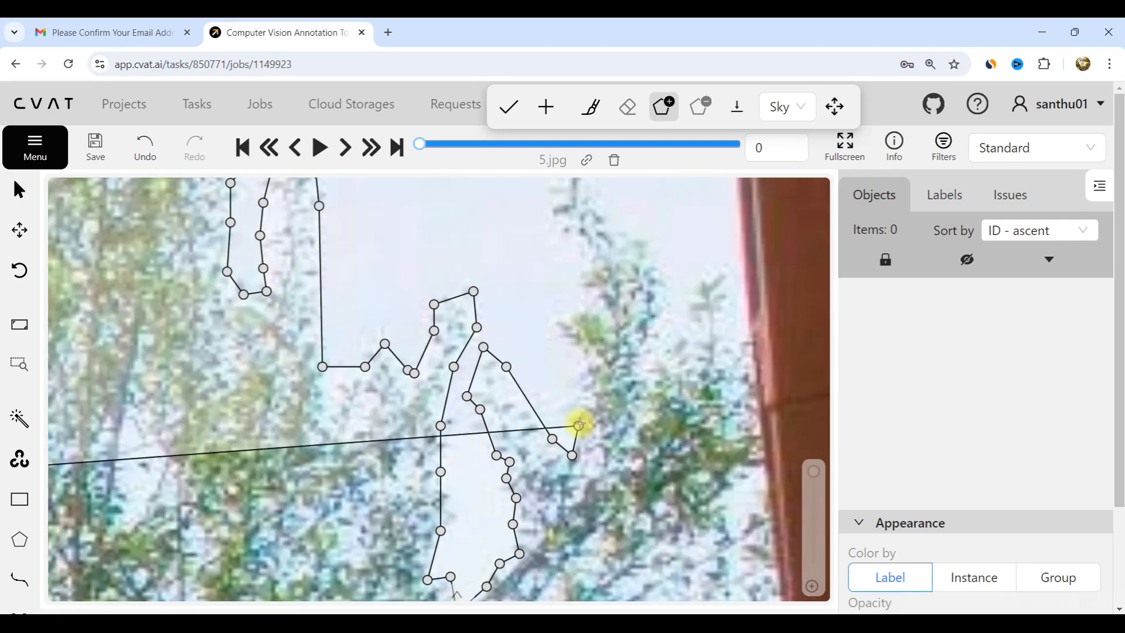
{"action": "left_click", "coordinate": [578, 426]}
{"action": "left_click", "coordinate": [585, 403]}
{"action": "left_click", "coordinate": [581, 376]}
{"action": "left_click", "coordinate": [576, 350]}
{"action": "left_click", "coordinate": [555, 338]}
{"action": "left_click", "coordinate": [552, 310]}
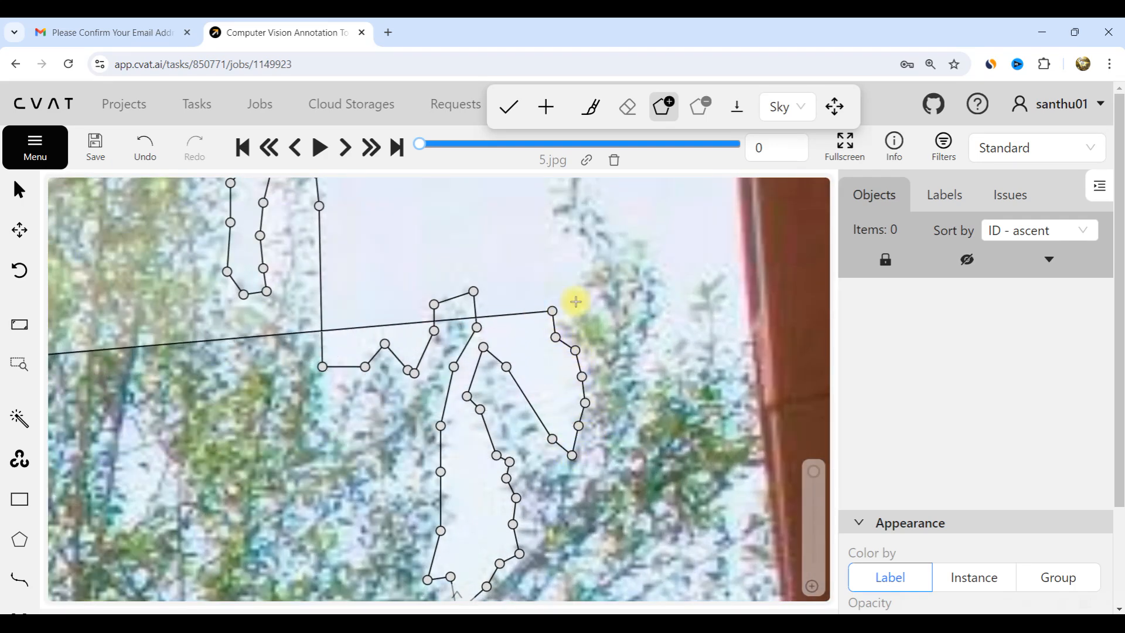
{"action": "left_click", "coordinate": [575, 301]}
{"action": "left_click", "coordinate": [584, 291]}
{"action": "left_click", "coordinate": [582, 274]}
{"action": "left_click", "coordinate": [575, 245]}
{"action": "left_click", "coordinate": [556, 225]}
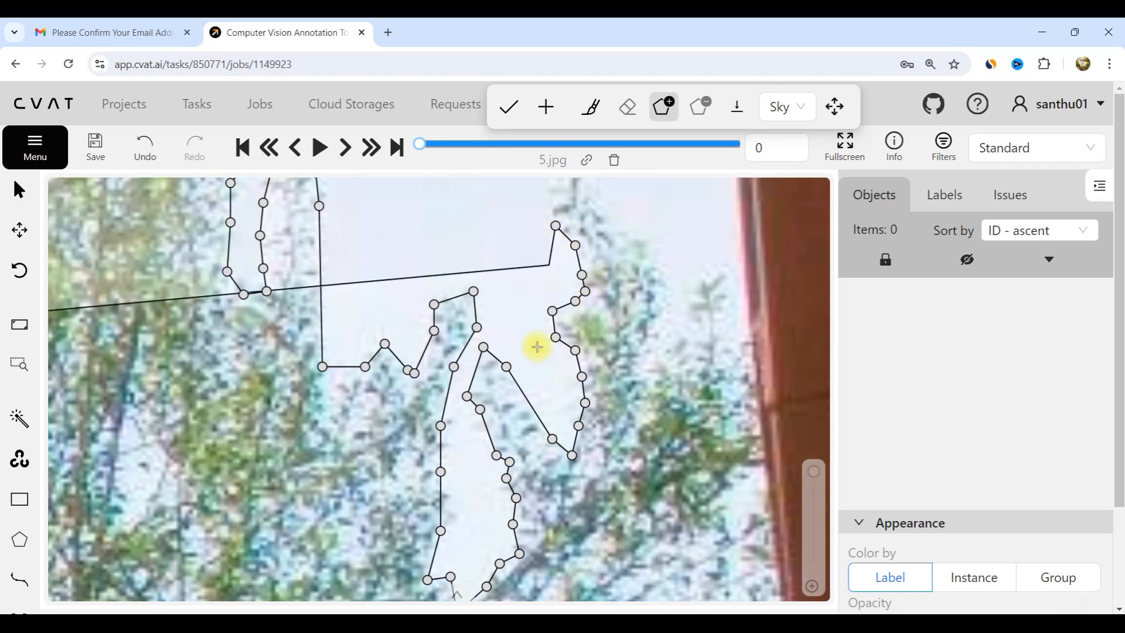
{"action": "scroll", "coordinate": [536, 346], "scroll_direction": "down", "scroll_amount": 1}
{"action": "scroll", "coordinate": [547, 286], "scroll_direction": "up", "scroll_amount": 5}
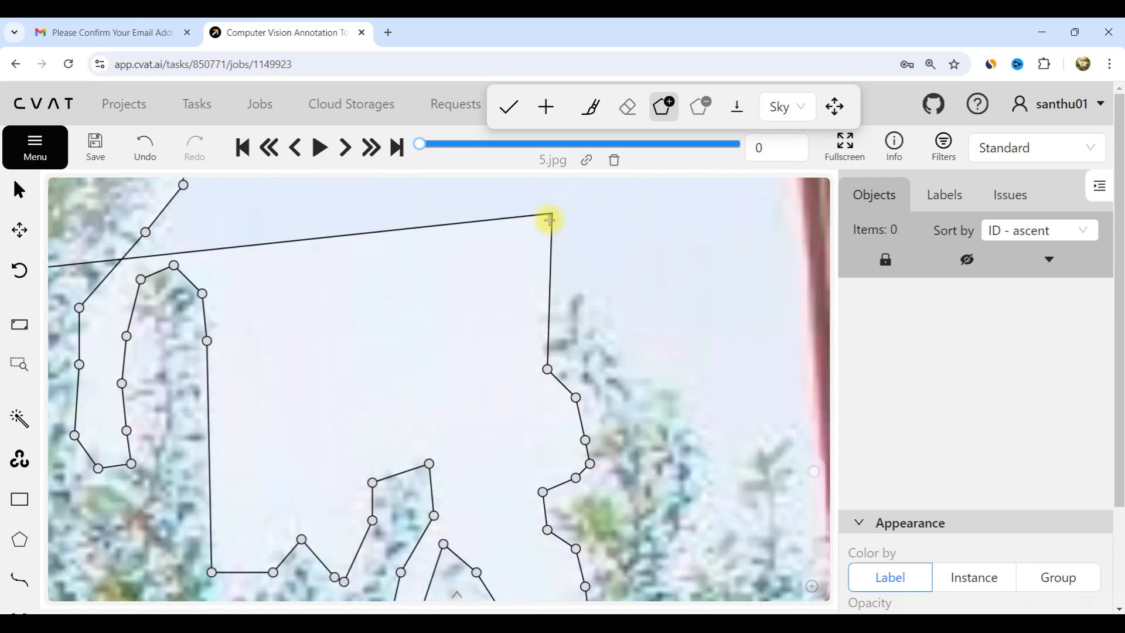
{"action": "scroll", "coordinate": [557, 313], "scroll_direction": "up", "scroll_amount": 2}
- Outline around the upper branch cluster and along the treetop's right edge
{"action": "left_click", "coordinate": [537, 335]}
{"action": "left_click", "coordinate": [565, 313]}
{"action": "left_click", "coordinate": [583, 278]}
{"action": "left_click", "coordinate": [599, 296]}
{"action": "left_click", "coordinate": [610, 335]}
{"action": "left_click", "coordinate": [627, 351]}
{"action": "scroll", "coordinate": [544, 298], "scroll_direction": "down", "scroll_amount": 3}
{"action": "scroll", "coordinate": [619, 355], "scroll_direction": "up", "scroll_amount": 3}
{"action": "left_click", "coordinate": [581, 340]}
{"action": "left_click", "coordinate": [654, 346]}
{"action": "left_click", "coordinate": [654, 391]}
{"action": "left_click", "coordinate": [689, 424]}
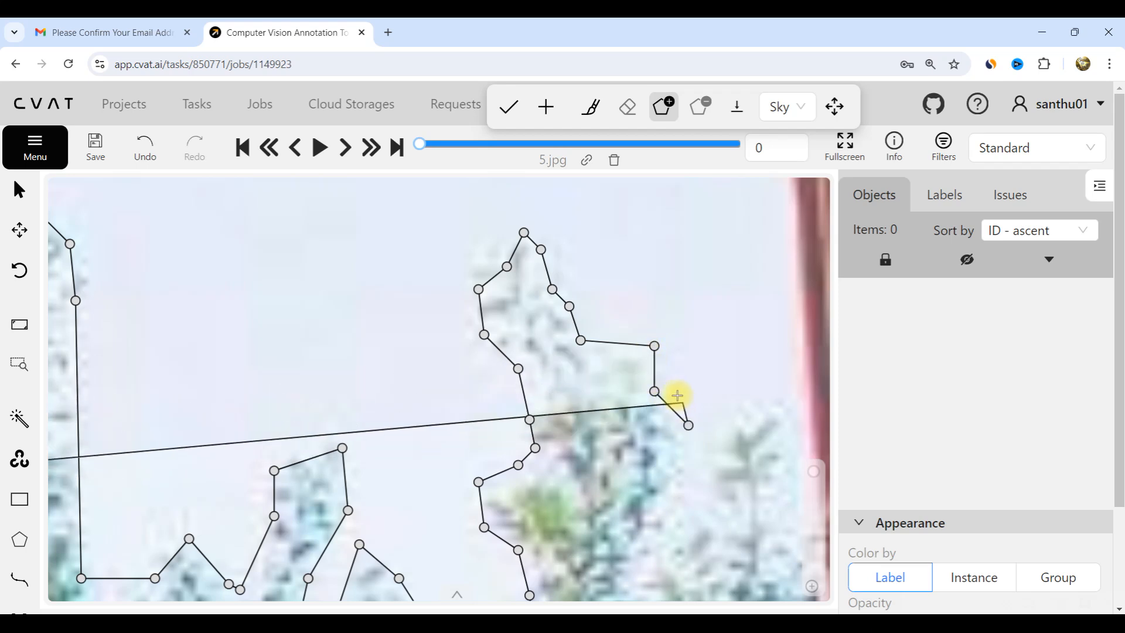
{"action": "scroll", "coordinate": [680, 399], "scroll_direction": "down", "scroll_amount": 3}
{"action": "scroll", "coordinate": [688, 477], "scroll_direction": "up", "scroll_amount": 3}
- Add points near the right branches and extend the outline along the treetops toward the building
{"action": "left_click", "coordinate": [677, 473]}
{"action": "left_click", "coordinate": [717, 444]}
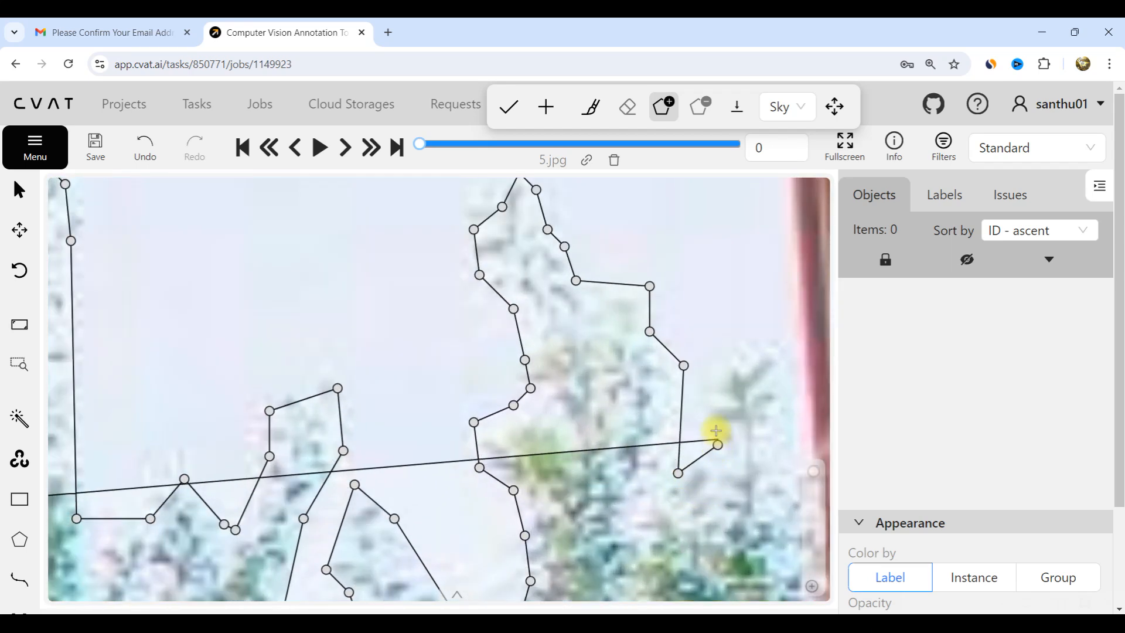
{"action": "left_click", "coordinate": [741, 346]}
{"action": "left_click", "coordinate": [766, 327]}
{"action": "scroll", "coordinate": [460, 344], "scroll_direction": "down", "scroll_amount": 3}
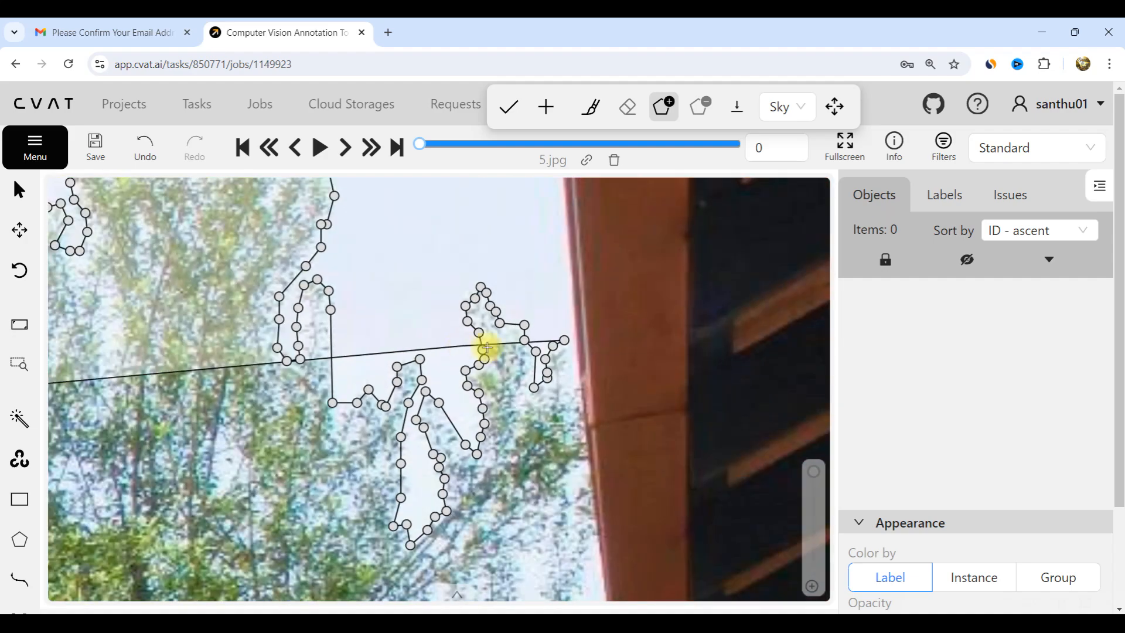
{"action": "scroll", "coordinate": [623, 334], "scroll_direction": "up", "scroll_amount": 3}
{"action": "scroll", "coordinate": [515, 362], "scroll_direction": "down", "scroll_amount": 5}
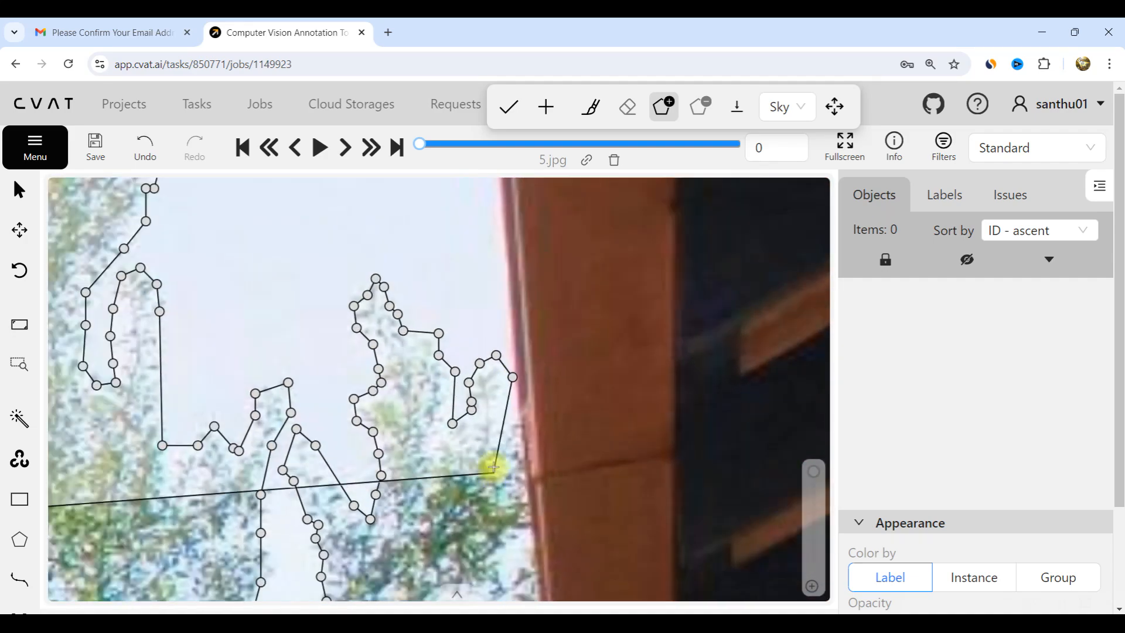
{"action": "scroll", "coordinate": [469, 319], "scroll_direction": "down", "scroll_amount": 2}
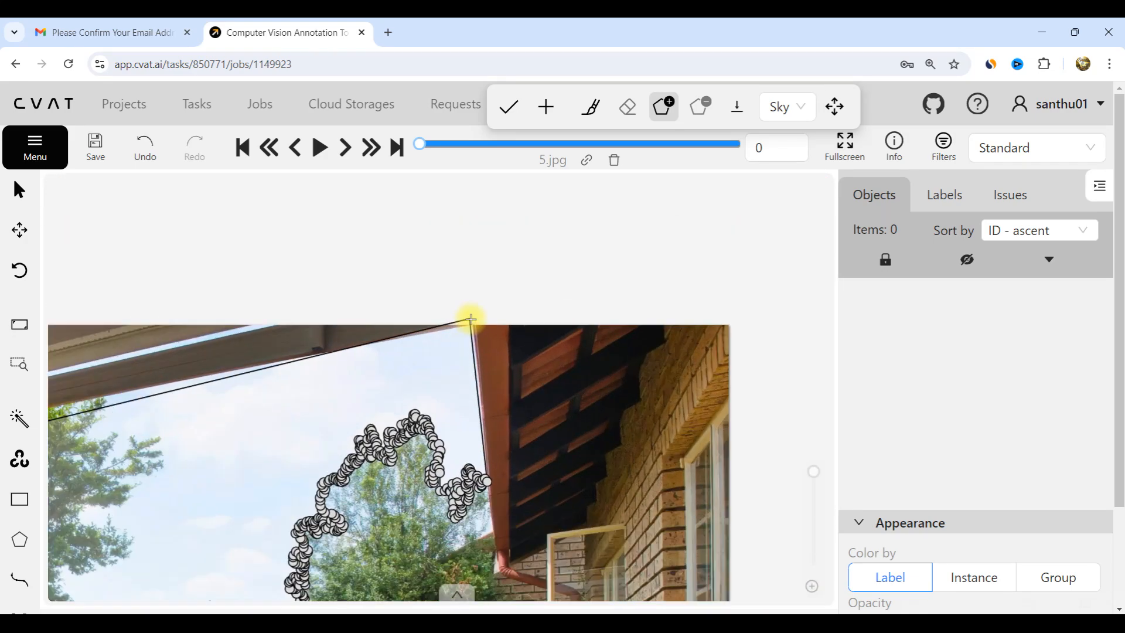
- Add Sky outline points on the roof edge and at the gutter end
{"action": "scroll", "coordinate": [478, 343], "scroll_direction": "up", "scroll_amount": 2}
{"action": "scroll", "coordinate": [482, 343], "scroll_direction": "down", "scroll_amount": 2}
{"action": "scroll", "coordinate": [485, 469], "scroll_direction": "up", "scroll_amount": 3}
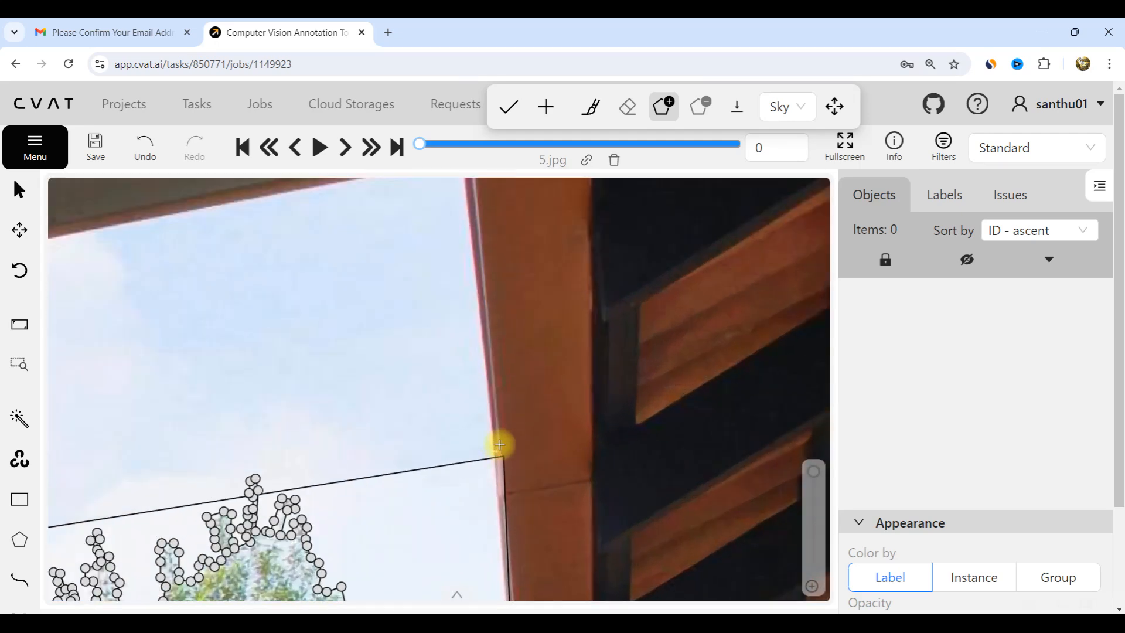
{"action": "scroll", "coordinate": [482, 469], "scroll_direction": "down", "scroll_amount": 2}
{"action": "scroll", "coordinate": [463, 323], "scroll_direction": "up", "scroll_amount": 4}
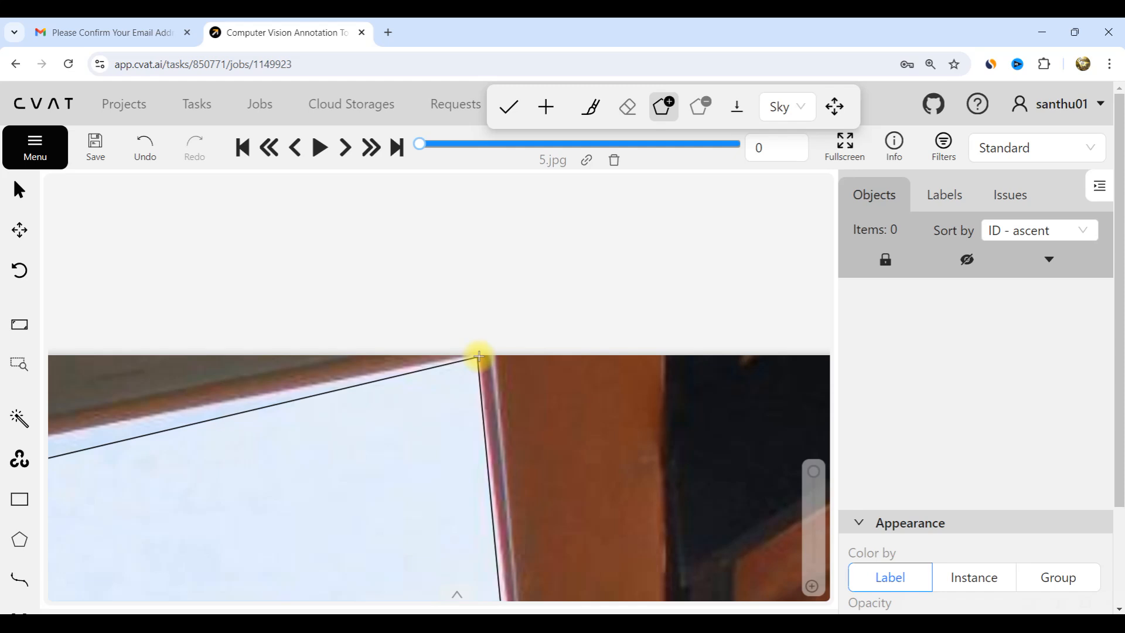
{"action": "scroll", "coordinate": [487, 337], "scroll_direction": "down", "scroll_amount": 3}
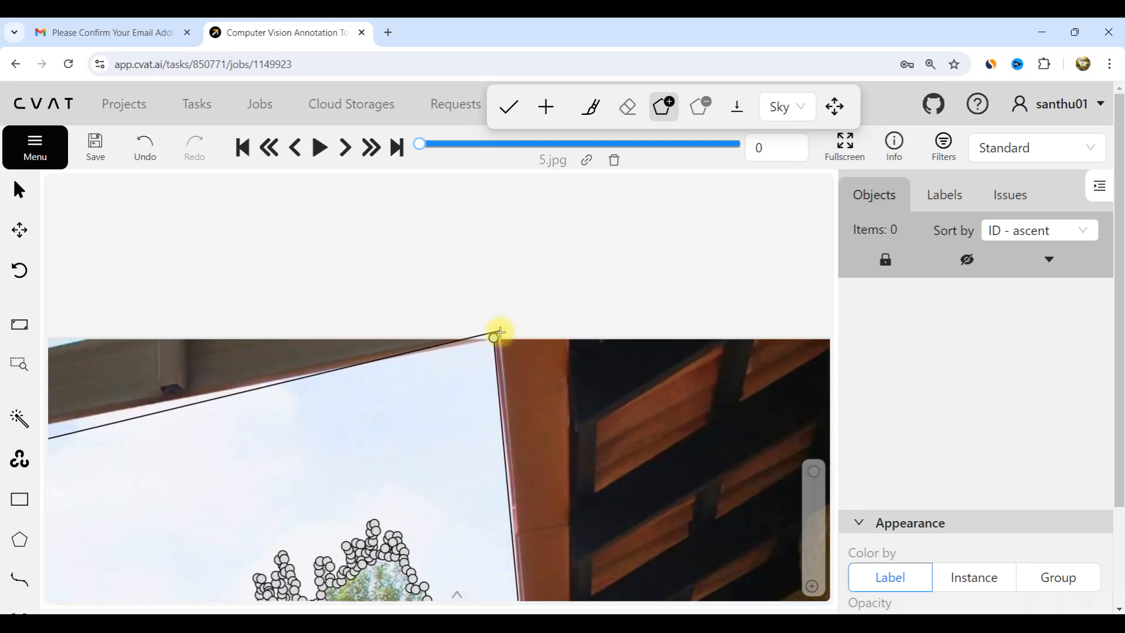
{"action": "scroll", "coordinate": [237, 380], "scroll_direction": "up", "scroll_amount": 5}
{"action": "scroll", "coordinate": [254, 414], "scroll_direction": "down", "scroll_amount": 1}
{"action": "left_click", "coordinate": [254, 412]}
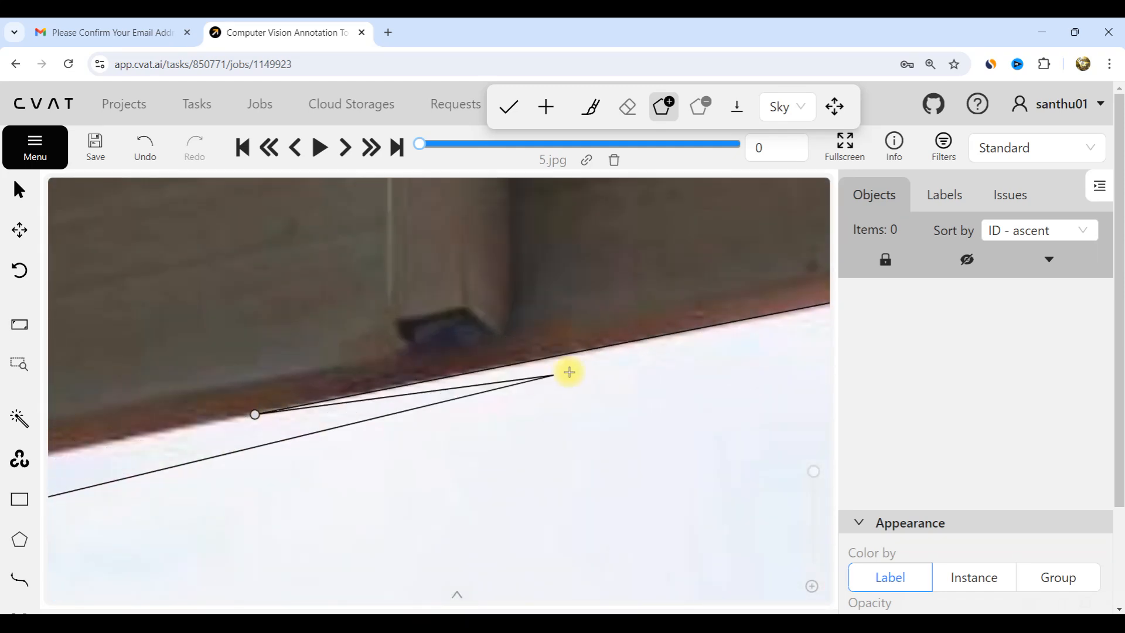
{"action": "scroll", "coordinate": [585, 364], "scroll_direction": "down", "scroll_amount": 3}
{"action": "scroll", "coordinate": [238, 417], "scroll_direction": "up", "scroll_amount": 3}
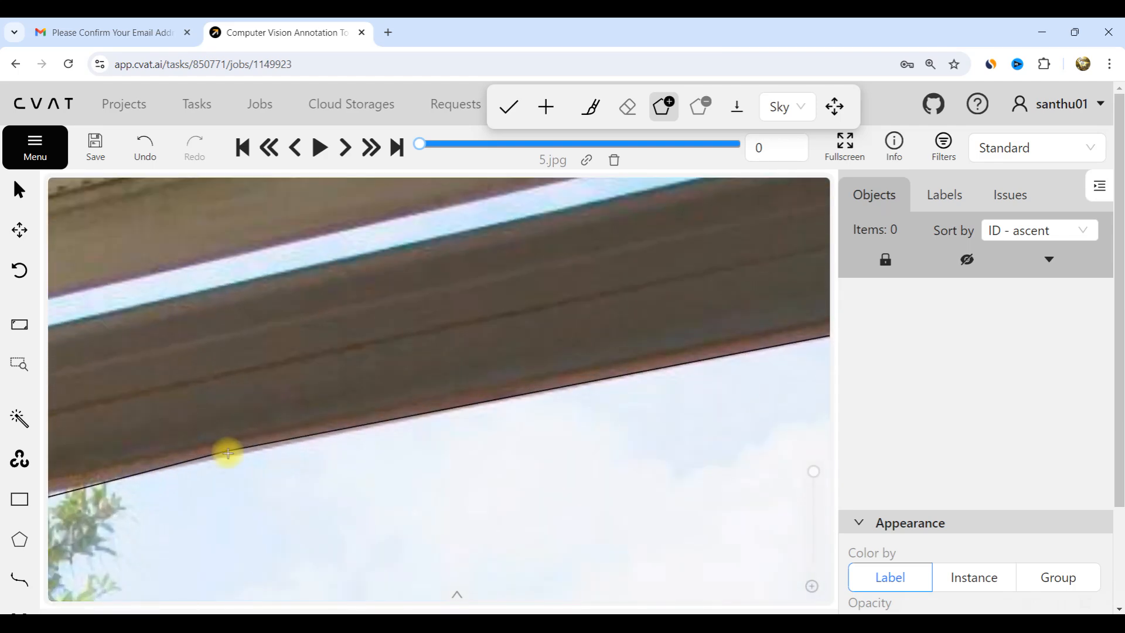
{"action": "scroll", "coordinate": [228, 456], "scroll_direction": "down", "scroll_amount": 2}
{"action": "scroll", "coordinate": [491, 376], "scroll_direction": "down", "scroll_amount": 4}
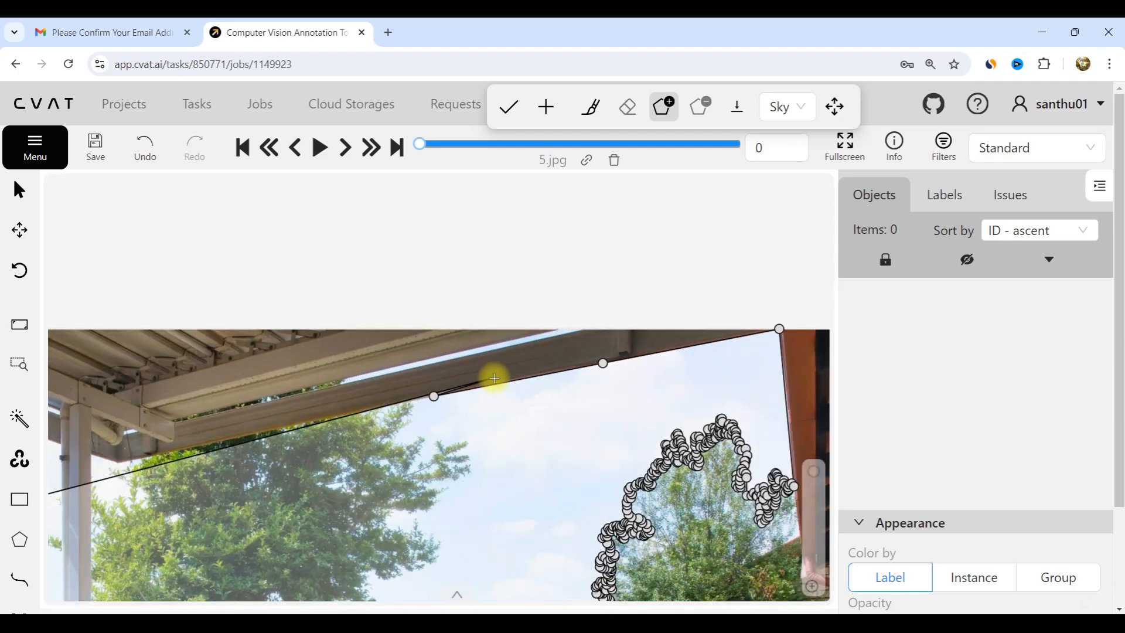
{"action": "scroll", "coordinate": [477, 394], "scroll_direction": "down", "scroll_amount": 2}
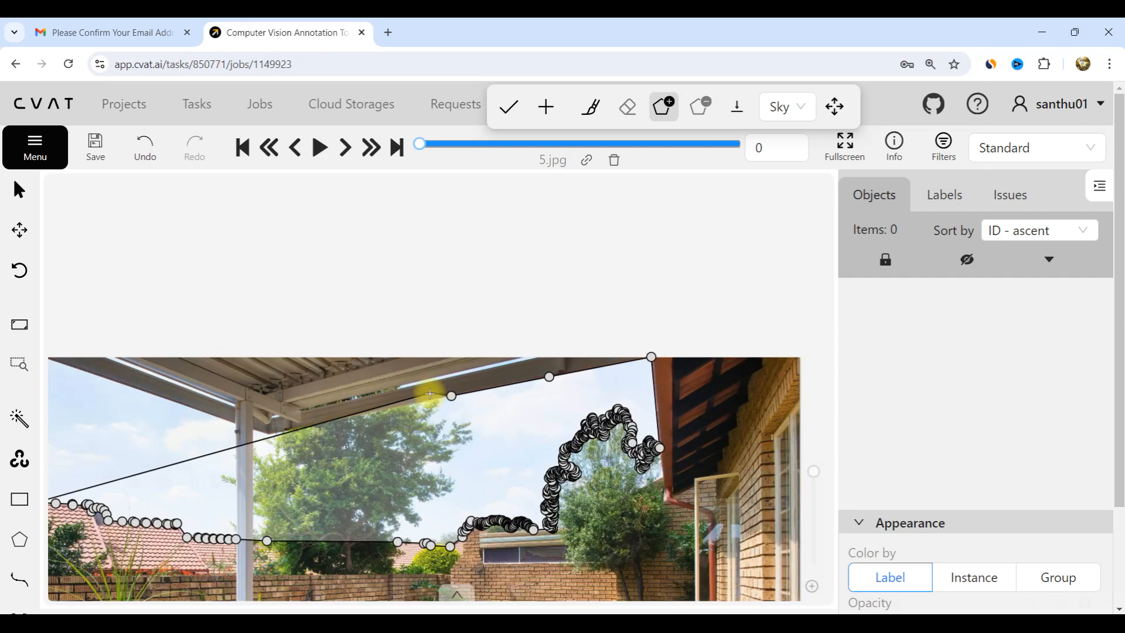
{"action": "scroll", "coordinate": [429, 391], "scroll_direction": "up", "scroll_amount": 3}
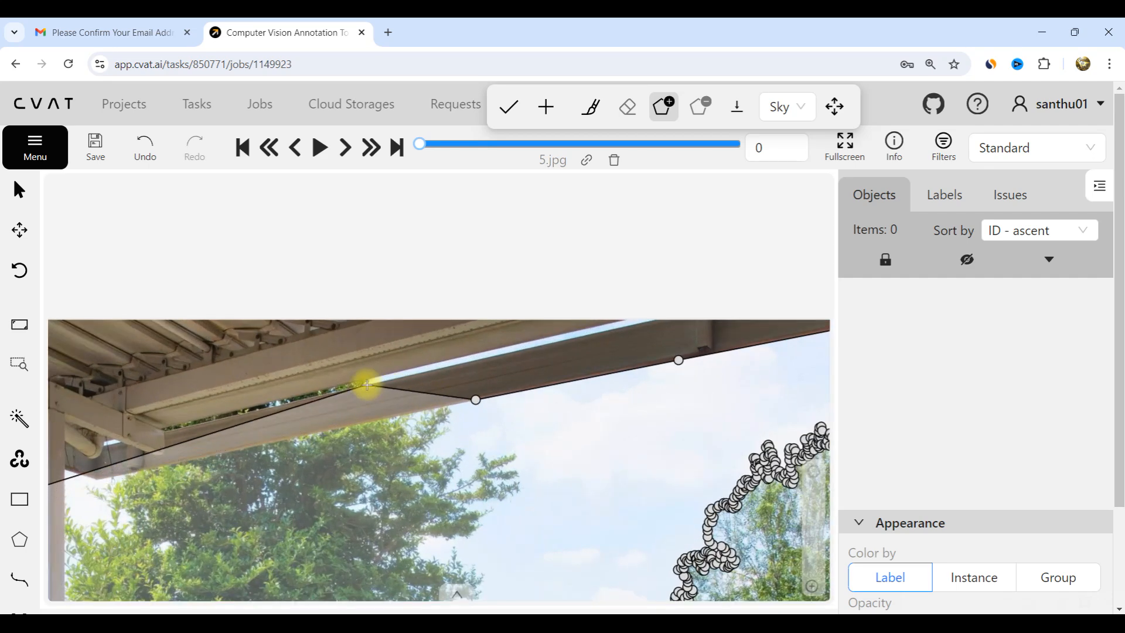
{"action": "scroll", "coordinate": [433, 394], "scroll_direction": "down", "scroll_amount": 2}
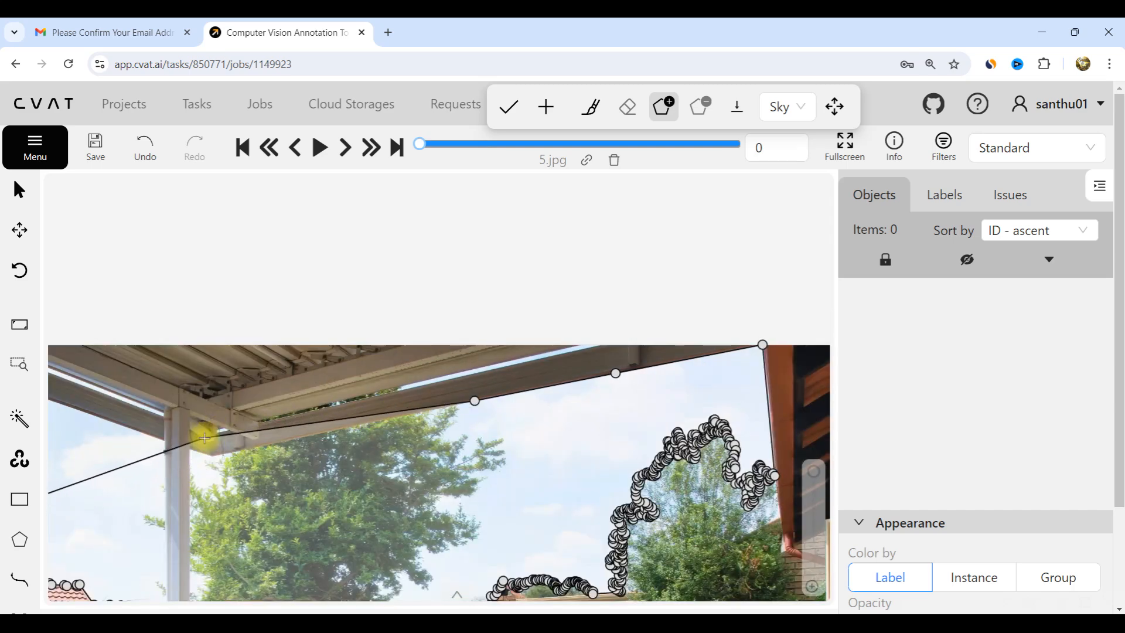
{"action": "scroll", "coordinate": [433, 383], "scroll_direction": "up", "scroll_amount": 2}
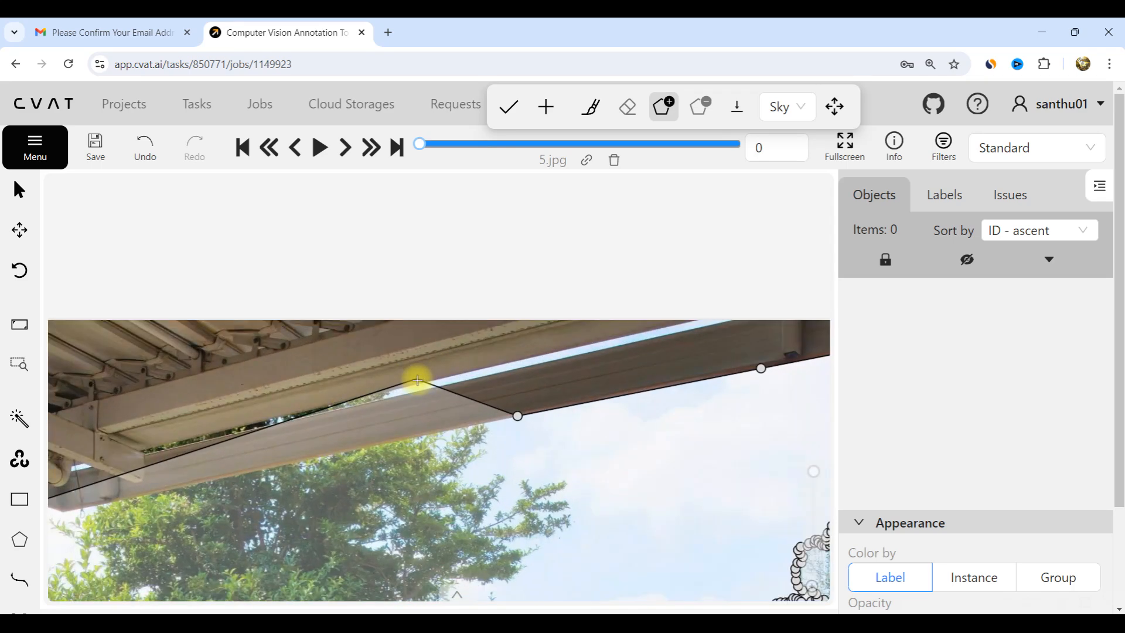
{"action": "scroll", "coordinate": [494, 396], "scroll_direction": "down", "scroll_amount": 3}
{"action": "scroll", "coordinate": [321, 432], "scroll_direction": "up", "scroll_amount": 4}
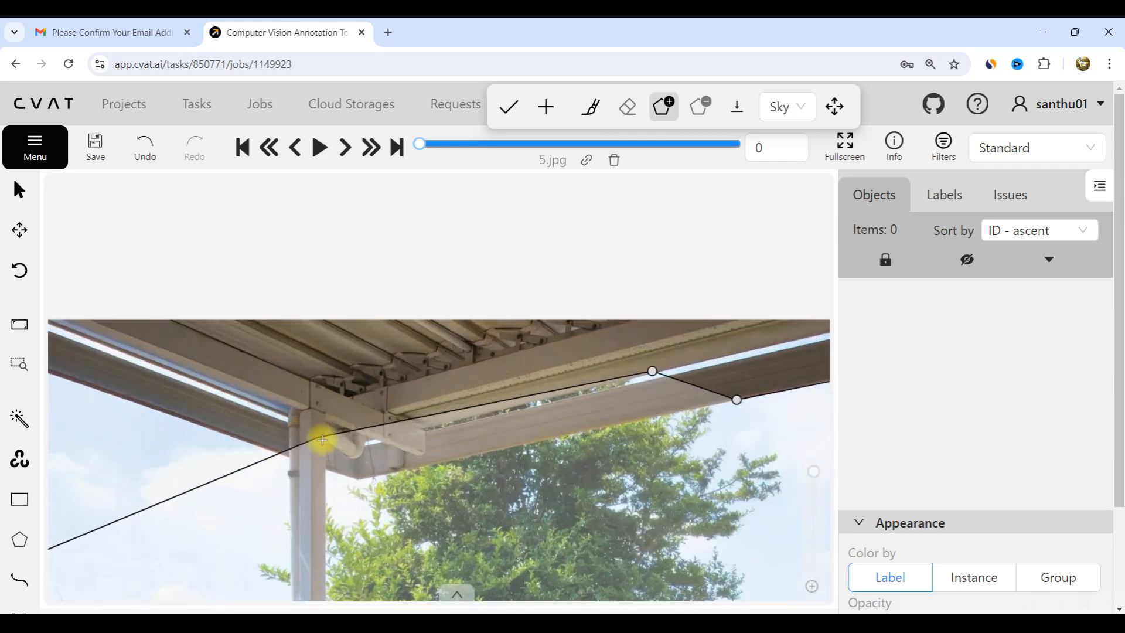
{"action": "left_click", "coordinate": [385, 445]}
- Add points along the left roof beam to its far end, then double-click to close the polygon
{"action": "scroll", "coordinate": [322, 440], "scroll_direction": "down", "scroll_amount": 2}
{"action": "scroll", "coordinate": [139, 377], "scroll_direction": "up", "scroll_amount": 2}
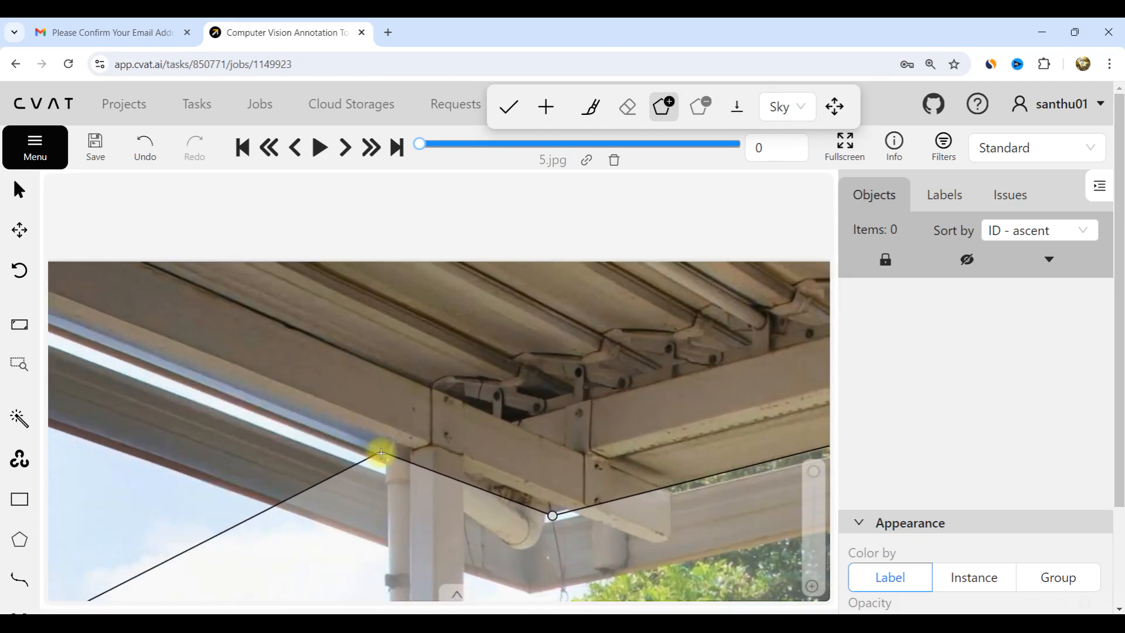
{"action": "scroll", "coordinate": [121, 395], "scroll_direction": "up", "scroll_amount": 3}
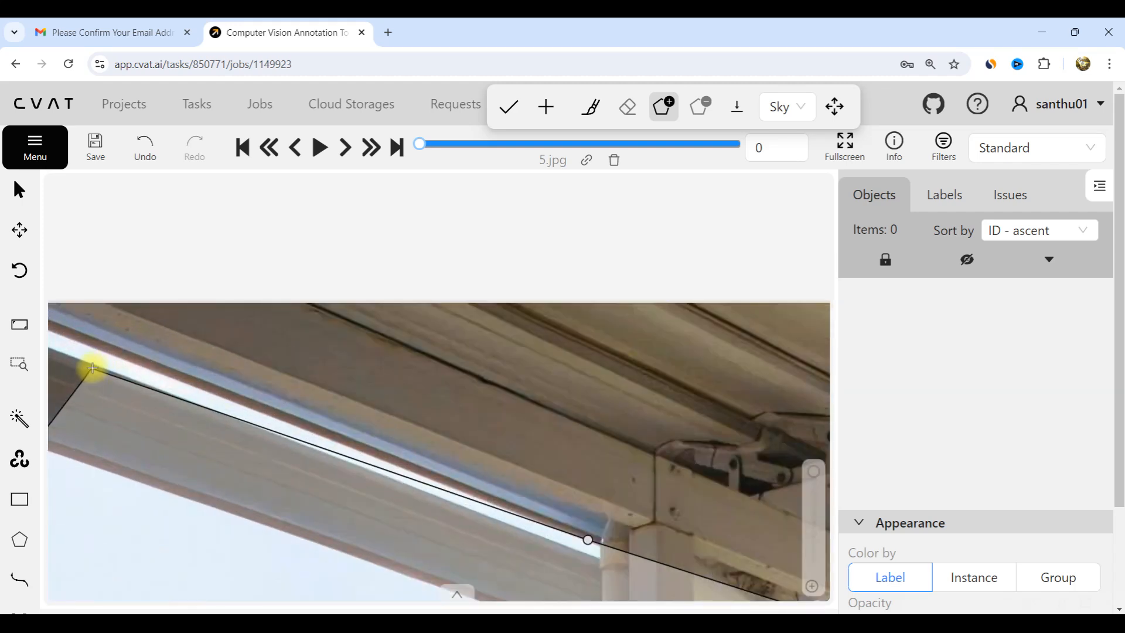
{"action": "left_click", "coordinate": [97, 350]}
{"action": "scroll", "coordinate": [483, 495], "scroll_direction": "down", "scroll_amount": 2}
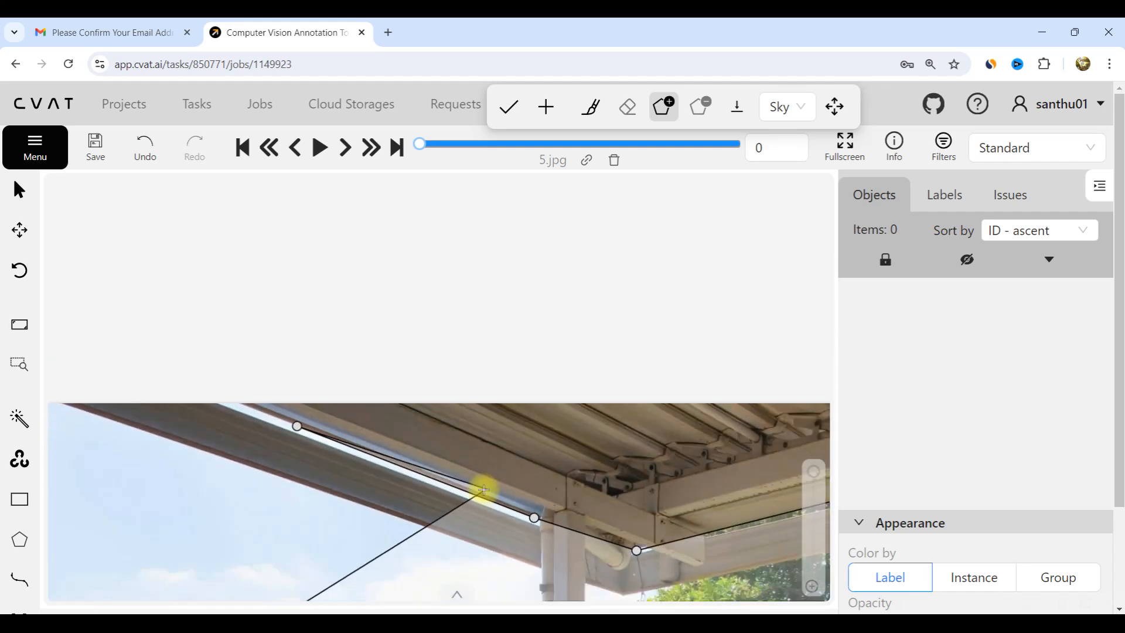
{"action": "scroll", "coordinate": [238, 426], "scroll_direction": "up", "scroll_amount": 3}
{"action": "scroll", "coordinate": [311, 411], "scroll_direction": "up", "scroll_amount": 1}
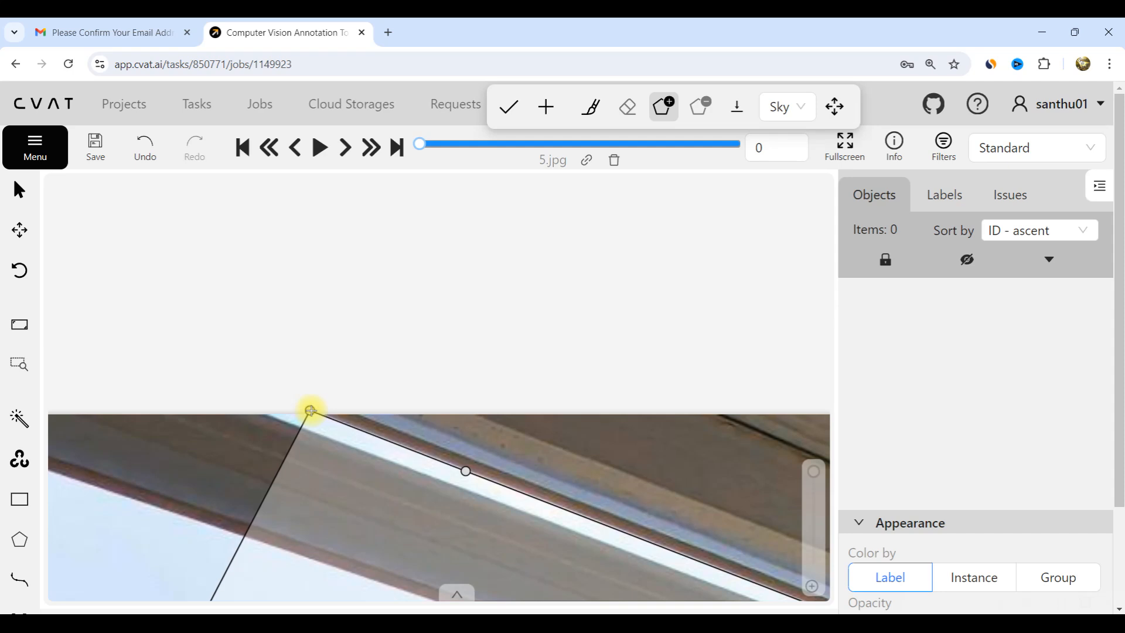
{"action": "left_click", "coordinate": [311, 411]}
{"action": "scroll", "coordinate": [427, 401], "scroll_direction": "down", "scroll_amount": 4}
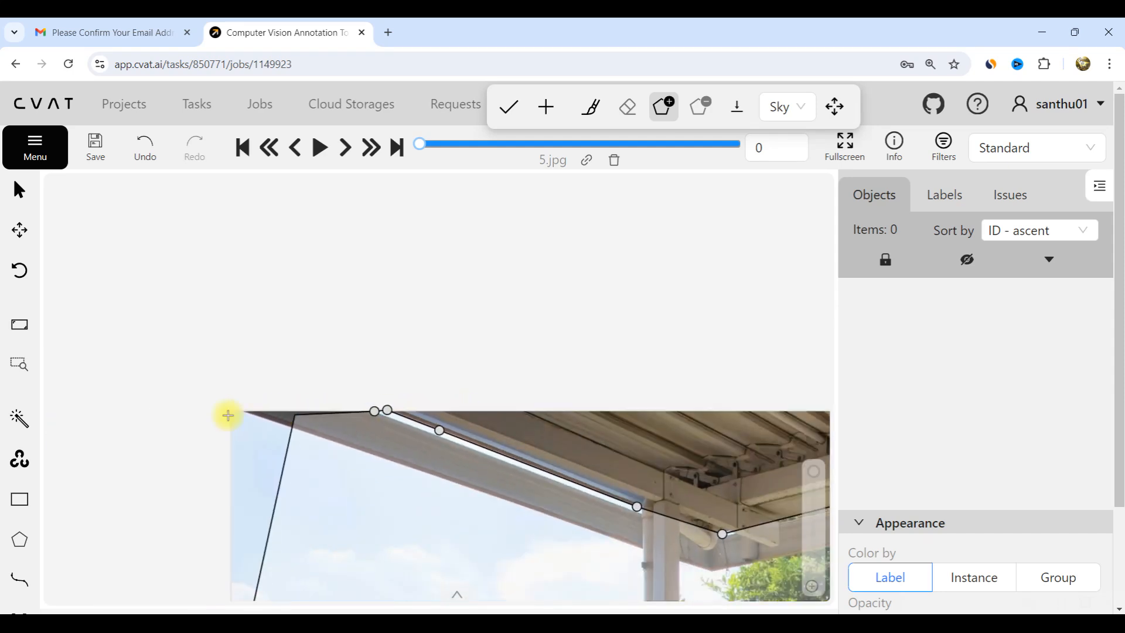
{"action": "scroll", "coordinate": [226, 404], "scroll_direction": "up", "scroll_amount": 4}
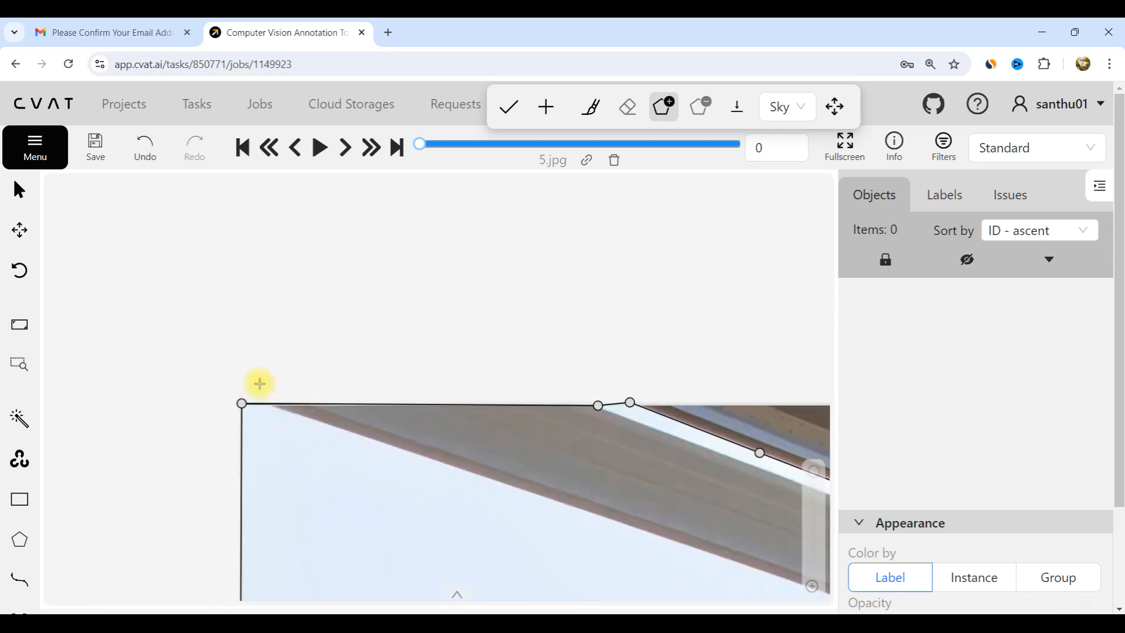
{"action": "scroll", "coordinate": [259, 384], "scroll_direction": "down", "scroll_amount": 5}
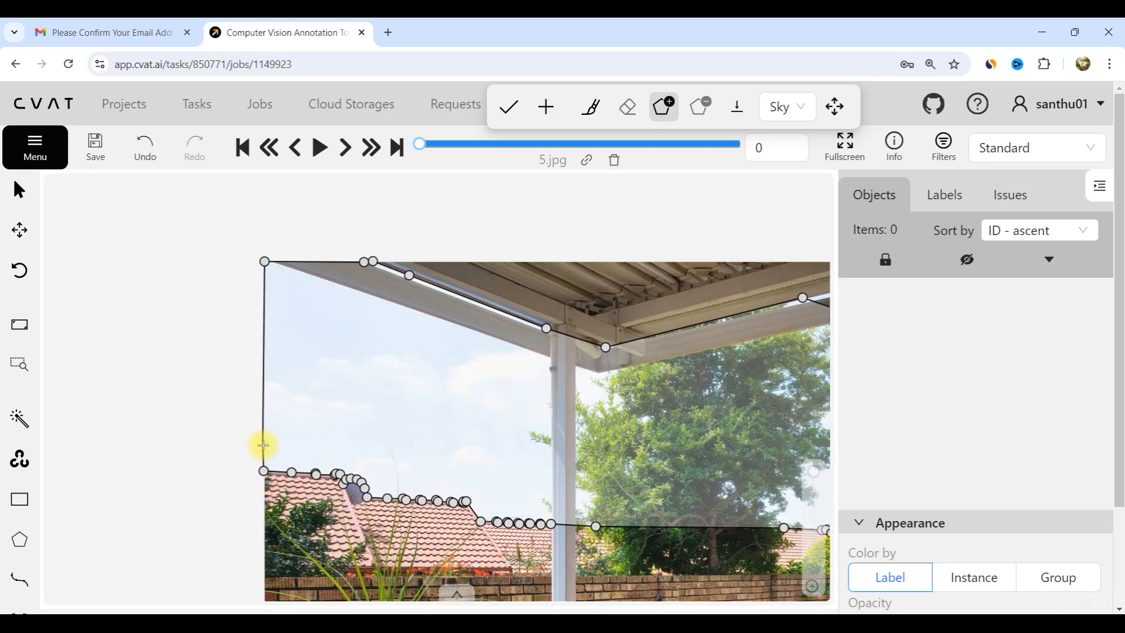
{"action": "scroll", "coordinate": [263, 445], "scroll_direction": "up", "scroll_amount": 2}
{"action": "scroll", "coordinate": [273, 462], "scroll_direction": "up", "scroll_amount": 2}
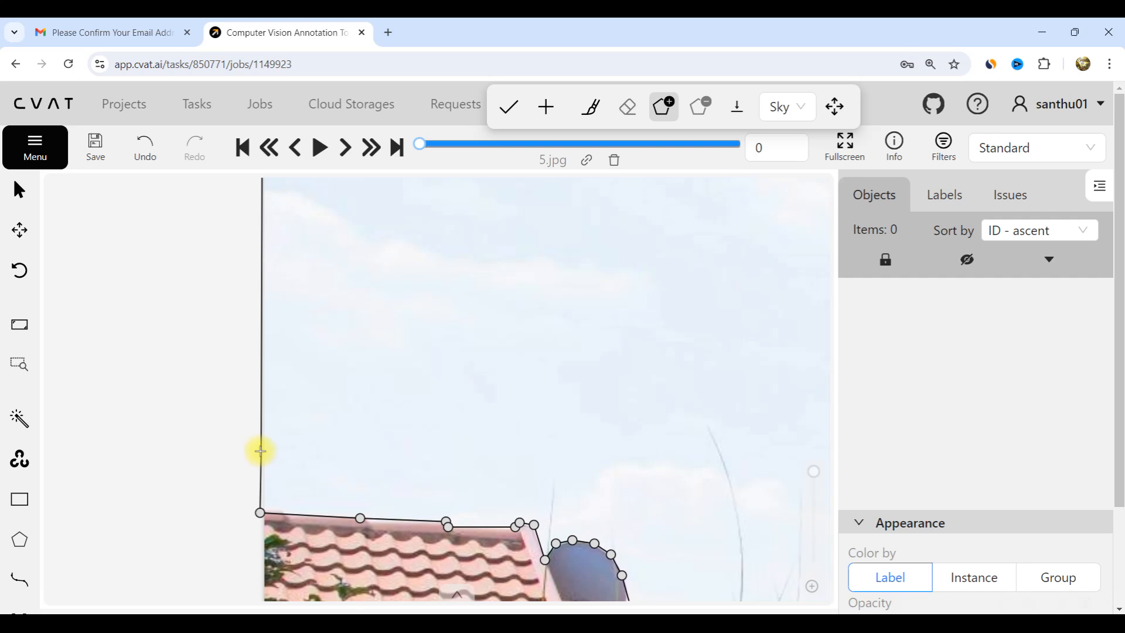
{"action": "scroll", "coordinate": [261, 451], "scroll_direction": "down", "scroll_amount": 2}
{"action": "double_click", "coordinate": [260, 450]}
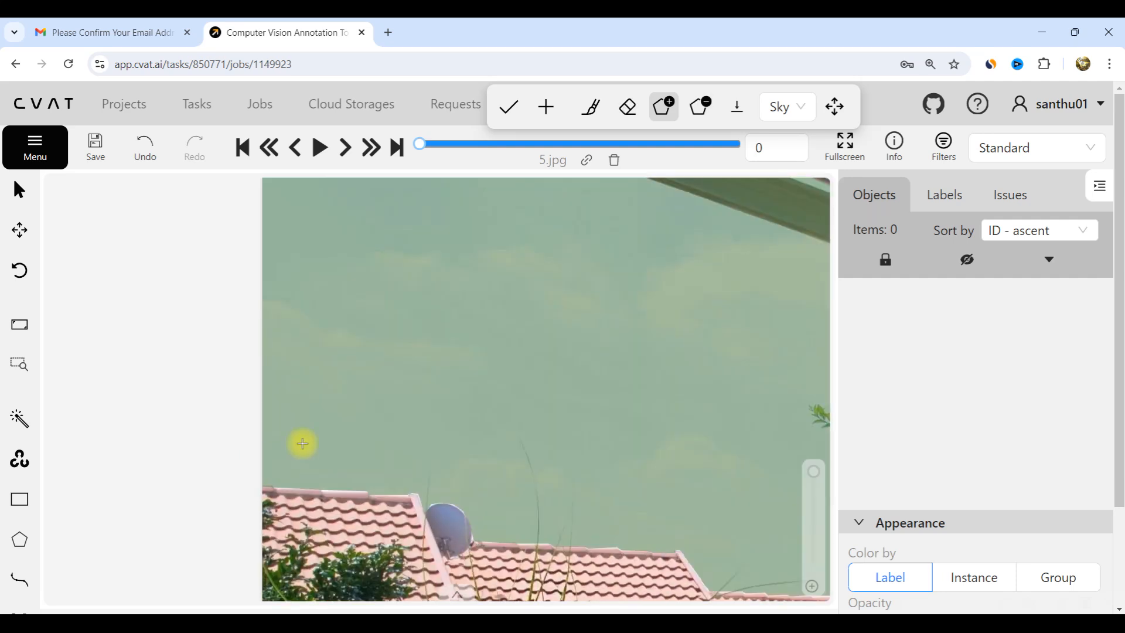
- Zoom in and out over 5.jpg to review the filled Sky region
{"action": "scroll", "coordinate": [314, 433], "scroll_direction": "down", "scroll_amount": 5}
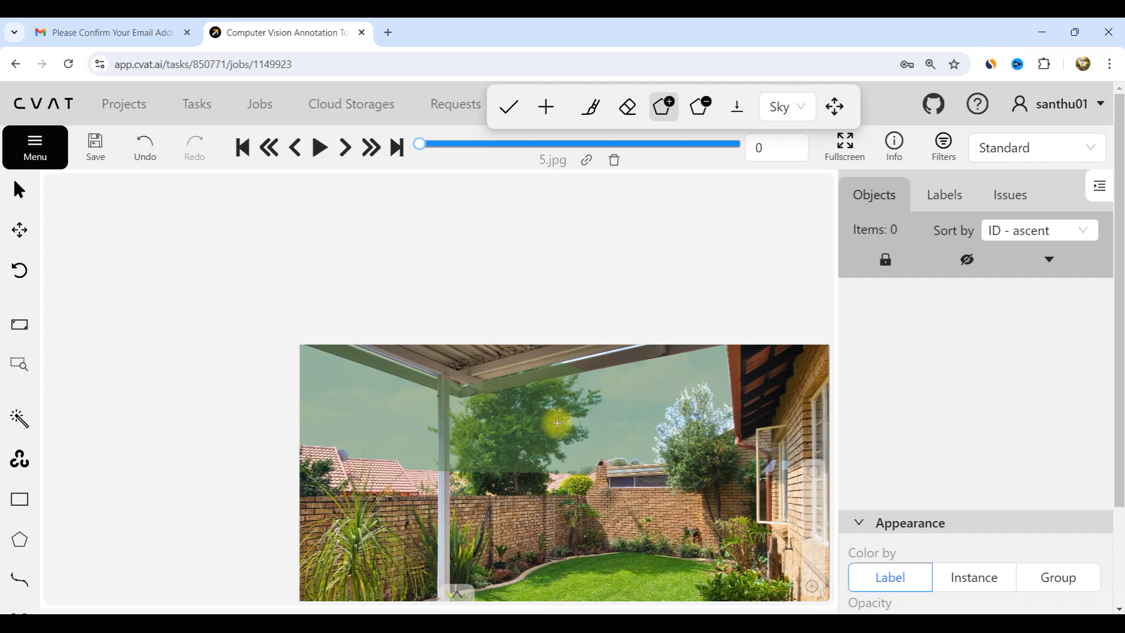
{"action": "scroll", "coordinate": [586, 434], "scroll_direction": "up", "scroll_amount": 5}
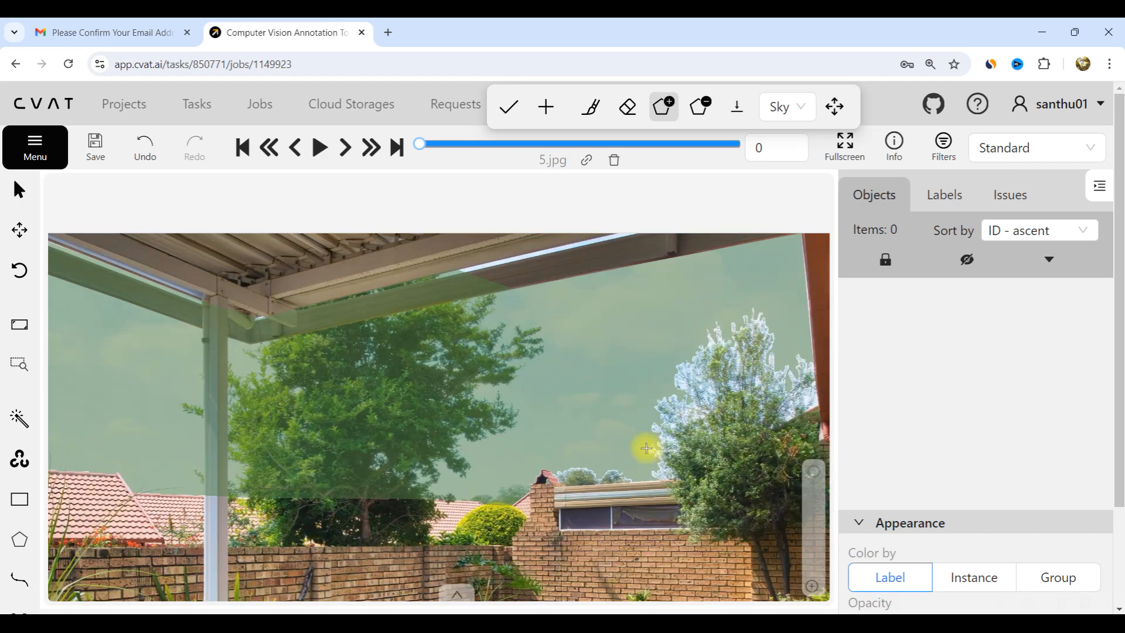
{"action": "scroll", "coordinate": [556, 404], "scroll_direction": "down", "scroll_amount": 3}
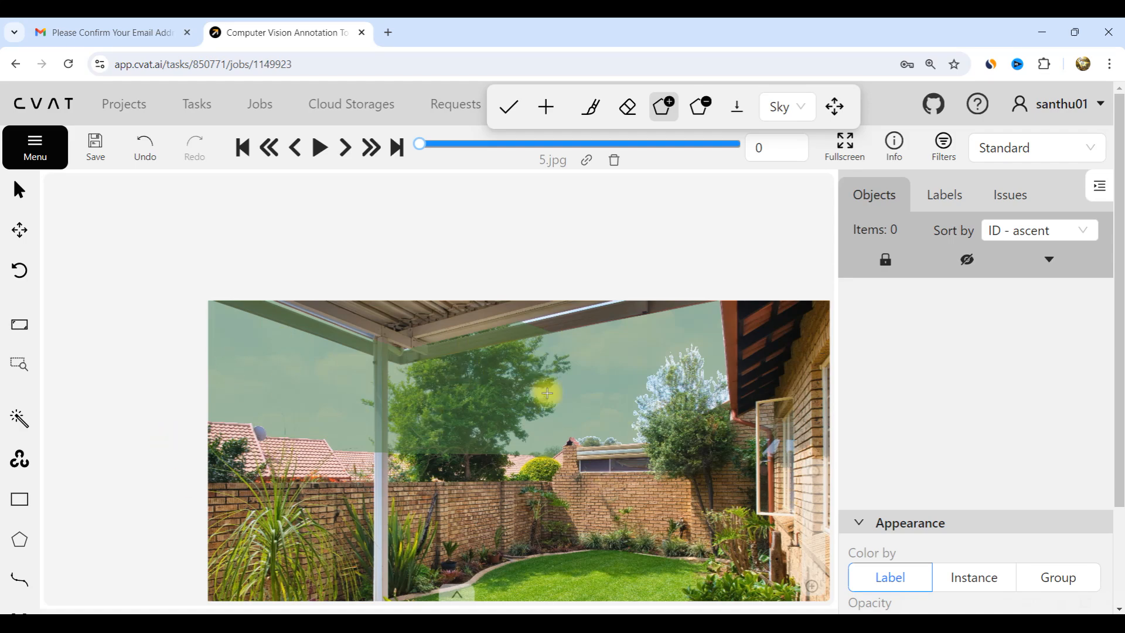
{"action": "scroll", "coordinate": [276, 381], "scroll_direction": "down", "scroll_amount": 2}
{"action": "scroll", "coordinate": [223, 357], "scroll_direction": "up", "scroll_amount": 5}
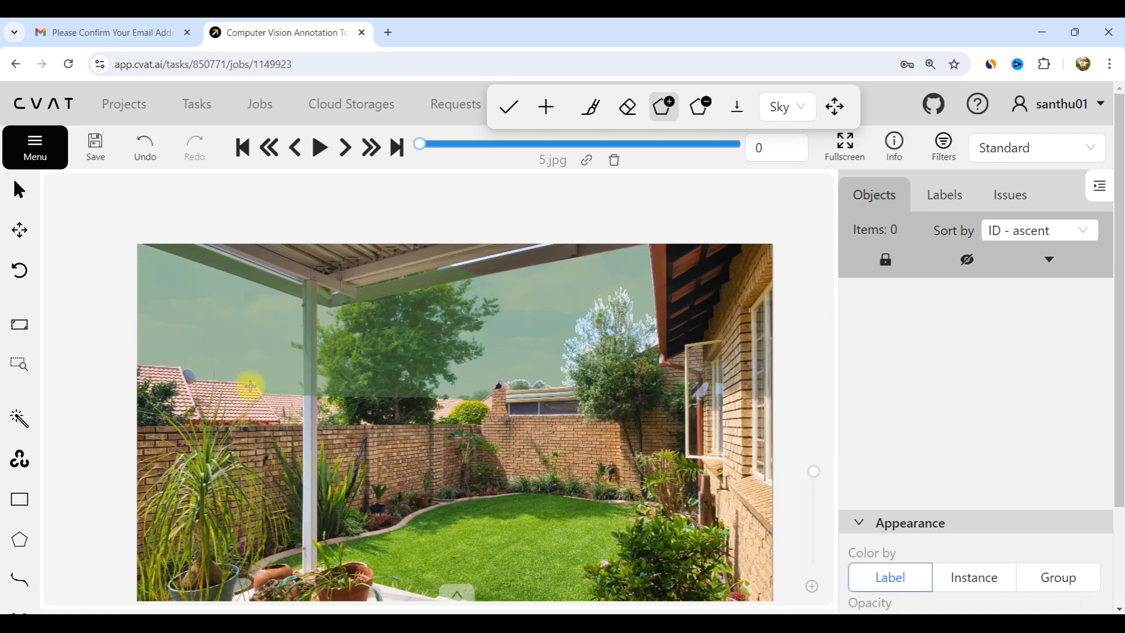
{"action": "scroll", "coordinate": [583, 403], "scroll_direction": "down", "scroll_amount": 2}
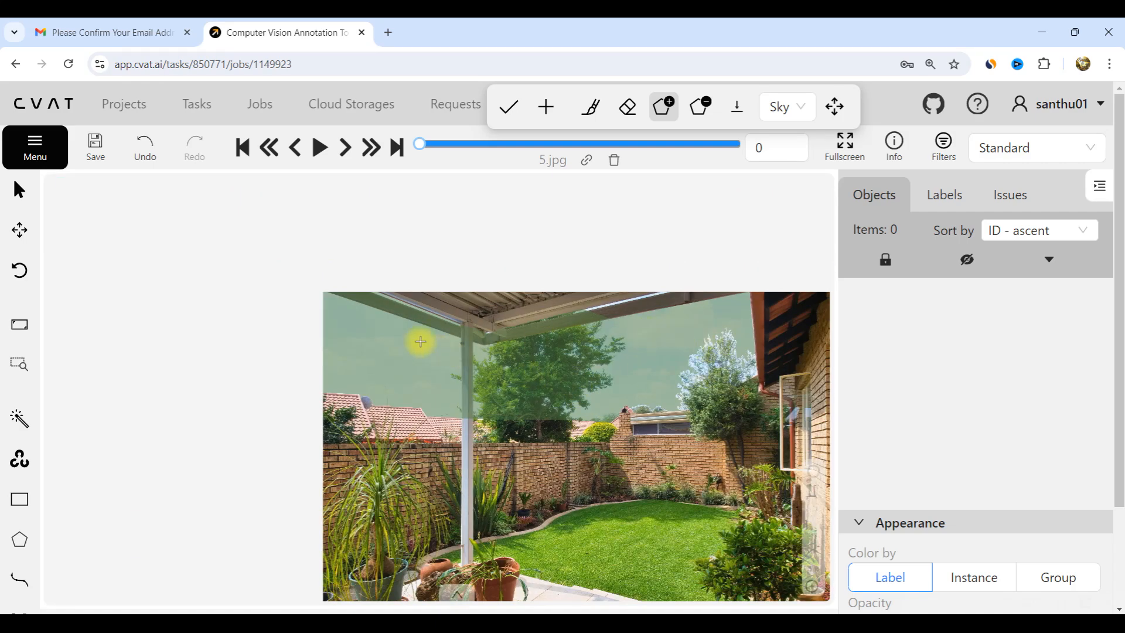
{"action": "scroll", "coordinate": [700, 327], "scroll_direction": "up", "scroll_amount": 1}
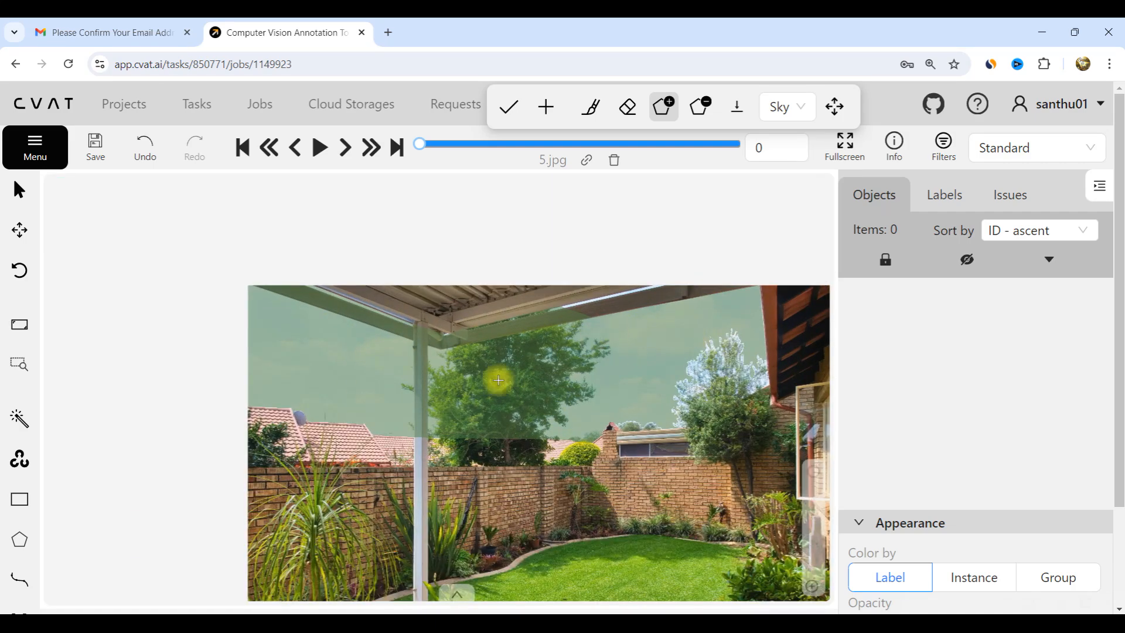
{"action": "scroll", "coordinate": [496, 385], "scroll_direction": "down", "scroll_amount": 2}
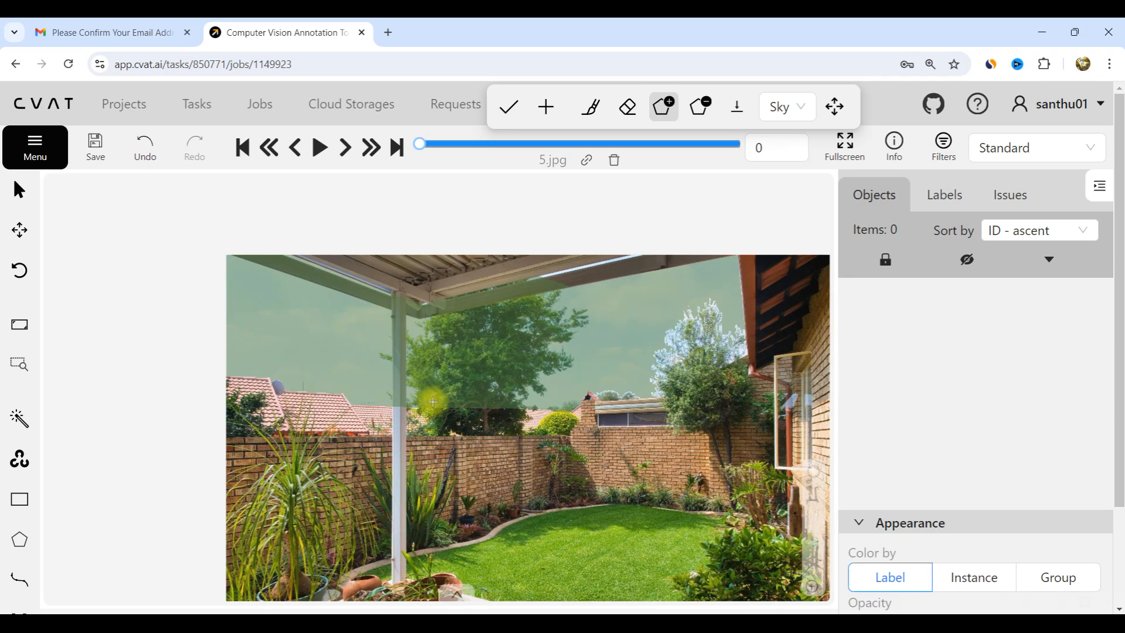
{"action": "scroll", "coordinate": [1084, 540], "scroll_direction": "down", "scroll_amount": 2}
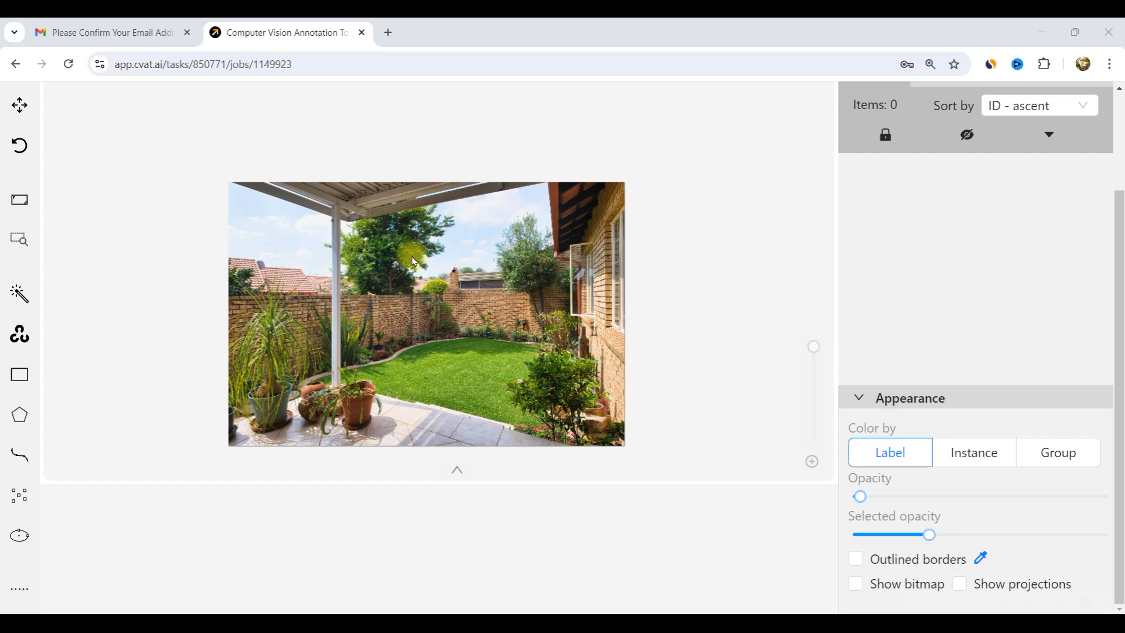
- Draw a four-corner Sky mask over the sky patch above the left-hand roofs as object 3
{"action": "mouse_move", "coordinate": [21, 602]}
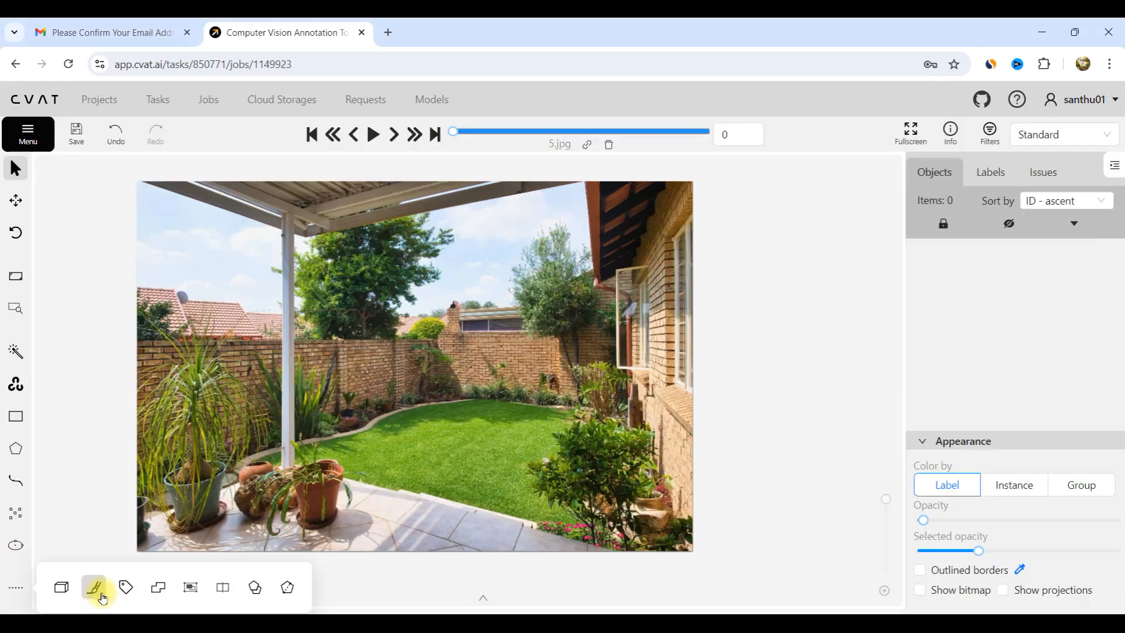
{"action": "mouse_move", "coordinate": [99, 592]}
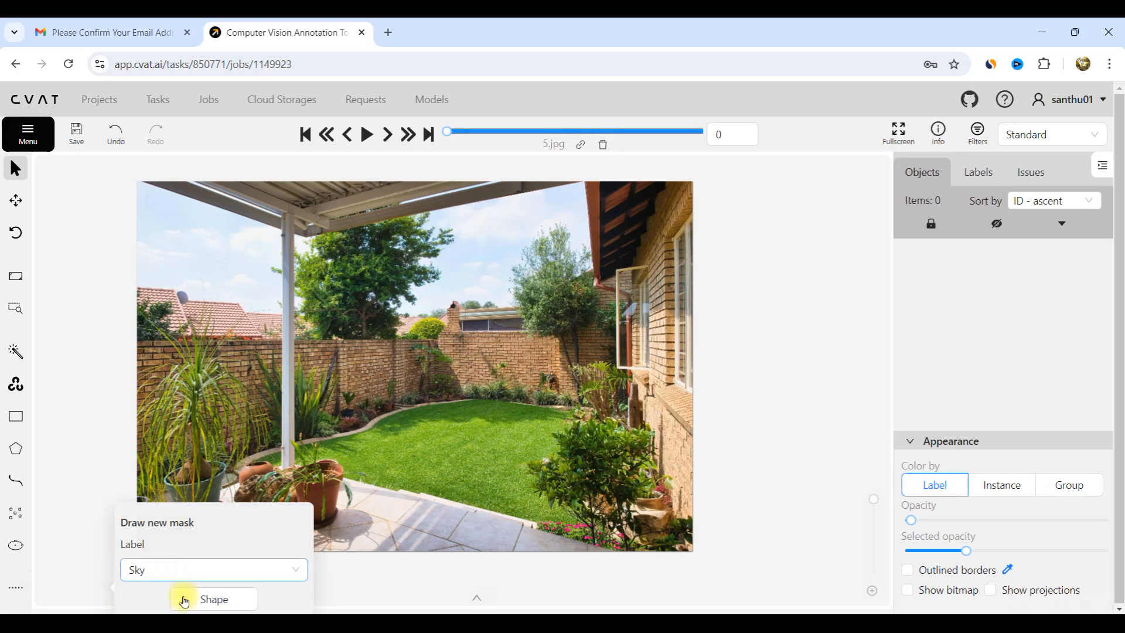
{"action": "left_click", "coordinate": [199, 606]}
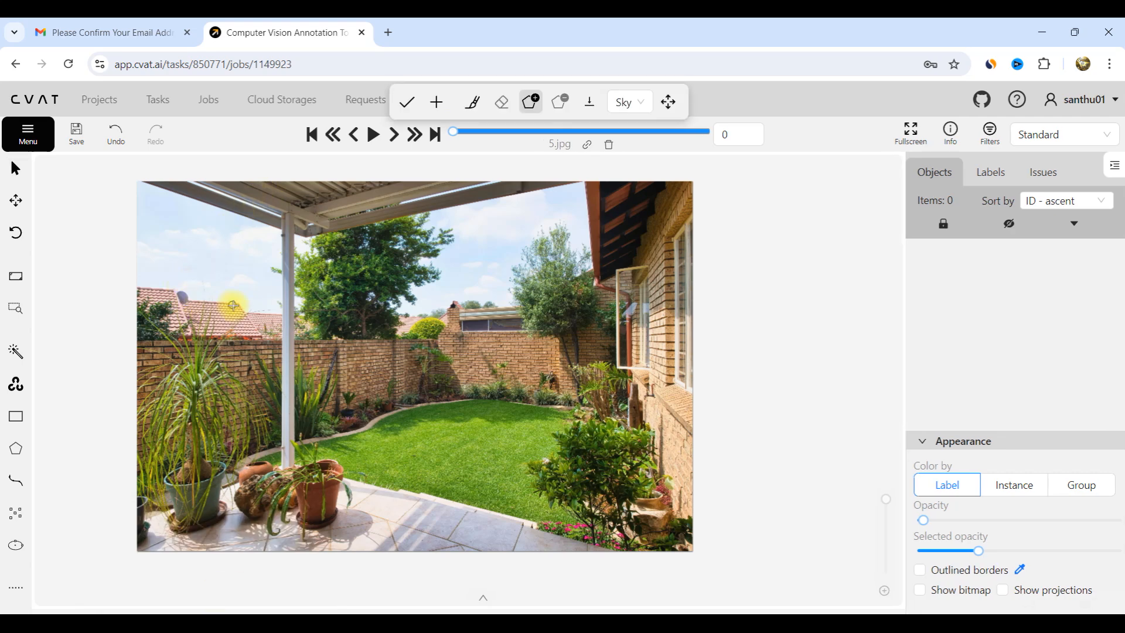
{"action": "left_click", "coordinate": [186, 301]}
{"action": "left_click", "coordinate": [180, 287]}
{"action": "left_click", "coordinate": [137, 283]}
{"action": "left_click", "coordinate": [143, 233]}
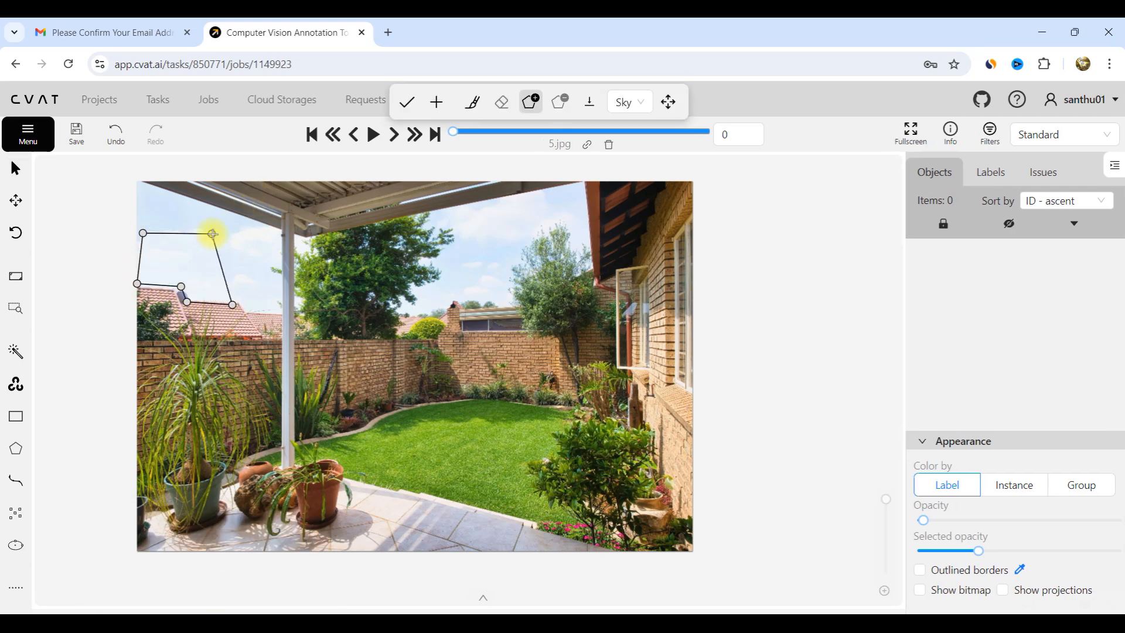
{"action": "double_click", "coordinate": [250, 278]}
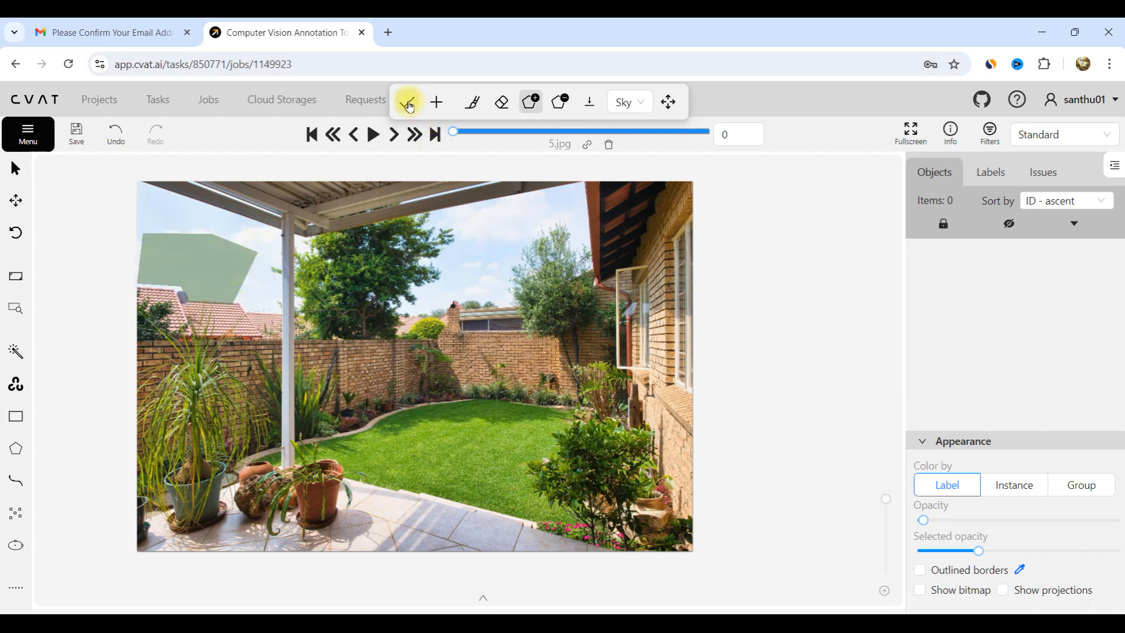
{"action": "left_click", "coordinate": [410, 105]}
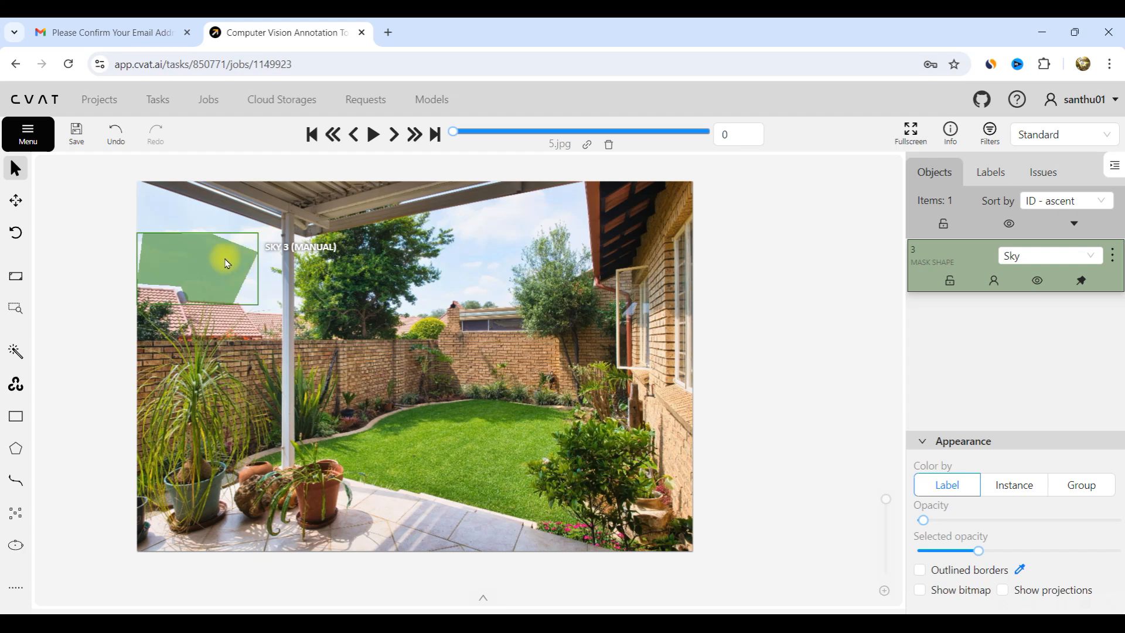
- Delete the small test Sky mask, object 3
{"action": "key", "text": "Delete"}
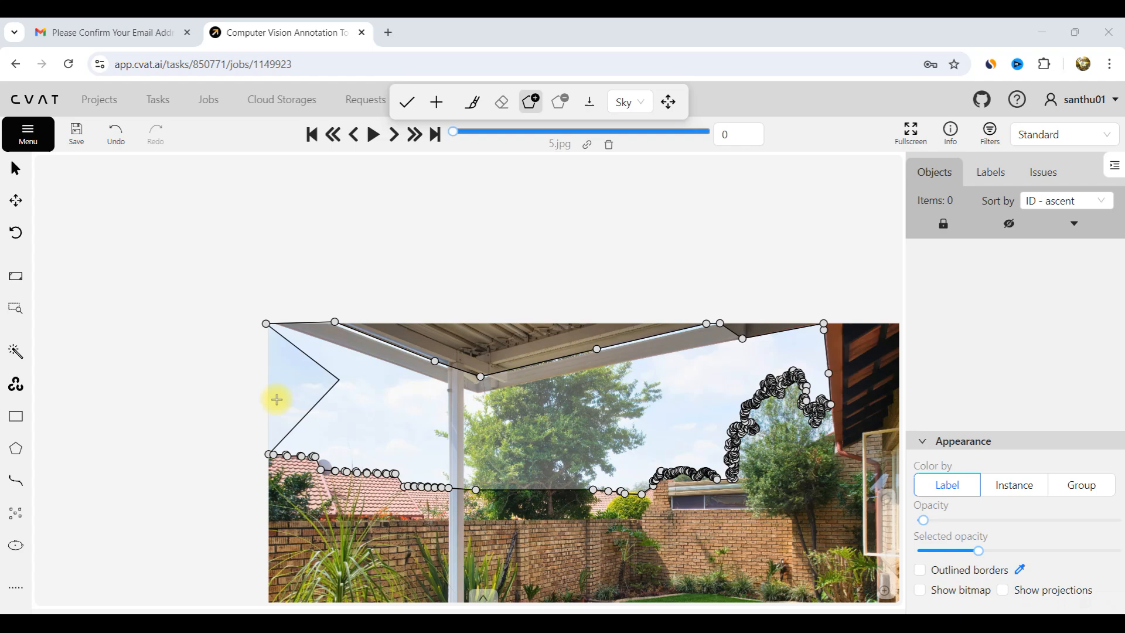
{"action": "scroll", "coordinate": [269, 398], "scroll_direction": "down", "scroll_amount": 1}
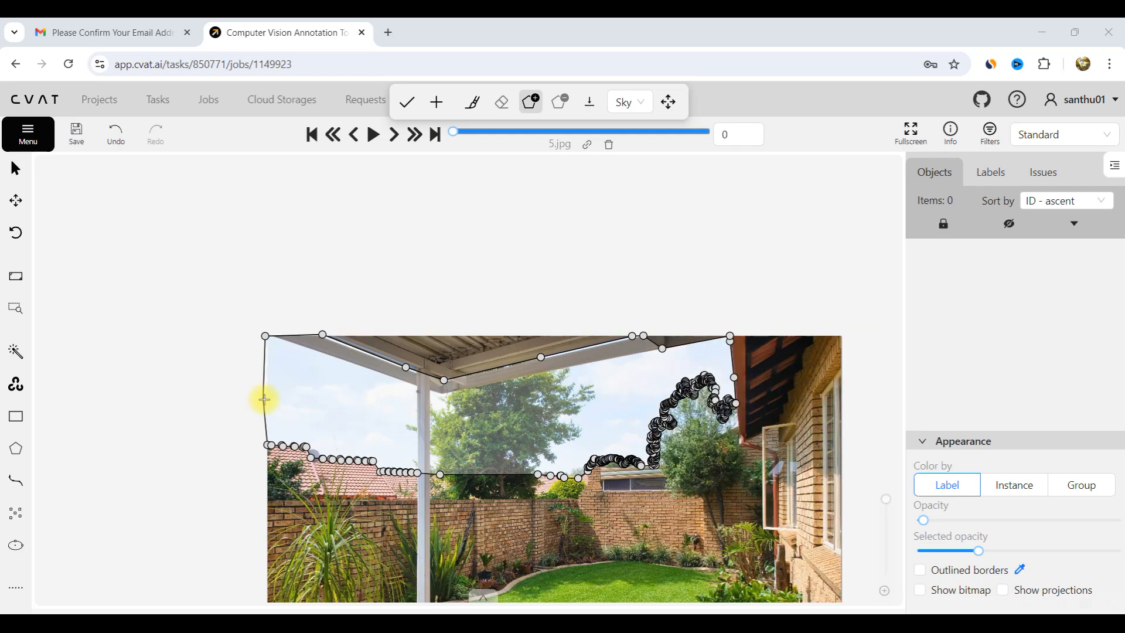
{"action": "scroll", "coordinate": [263, 397], "scroll_direction": "up", "scroll_amount": 2}
{"action": "scroll", "coordinate": [214, 392], "scroll_direction": "up", "scroll_amount": 2}
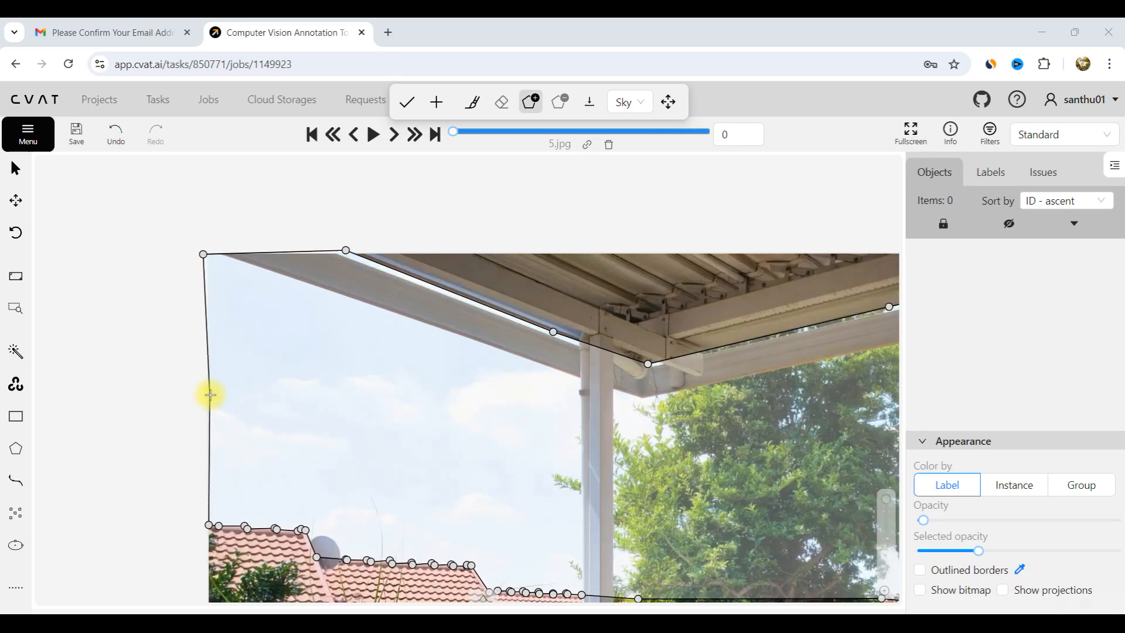
{"action": "scroll", "coordinate": [215, 403], "scroll_direction": "down", "scroll_amount": 1}
{"action": "scroll", "coordinate": [218, 395], "scroll_direction": "up", "scroll_amount": 2}
- Outline the whole sky between pergola roof and tree line as Sky mask object 4
{"action": "left_click", "coordinate": [212, 379]}
{"action": "key", "text": "n"}
{"action": "scroll", "coordinate": [275, 403], "scroll_direction": "down", "scroll_amount": 9}
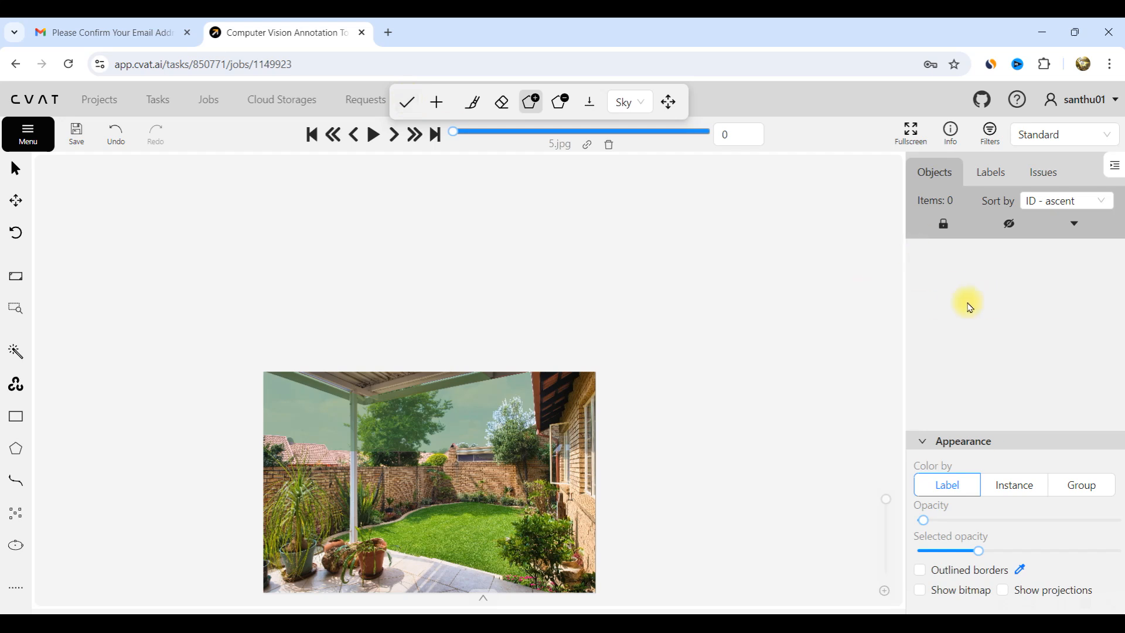
{"action": "left_click", "coordinate": [402, 104]}
{"action": "scroll", "coordinate": [499, 320], "scroll_direction": "down", "scroll_amount": 2}
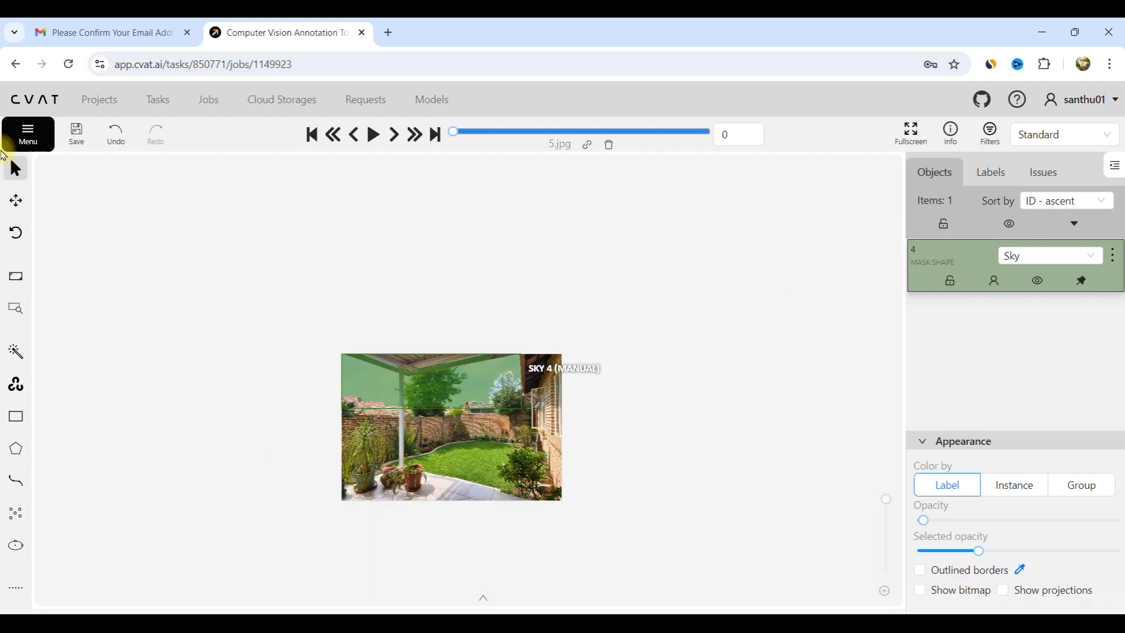
- Save the annotations
{"action": "left_click", "coordinate": [77, 135]}
{"action": "scroll", "coordinate": [446, 414], "scroll_direction": "up", "scroll_amount": 6}
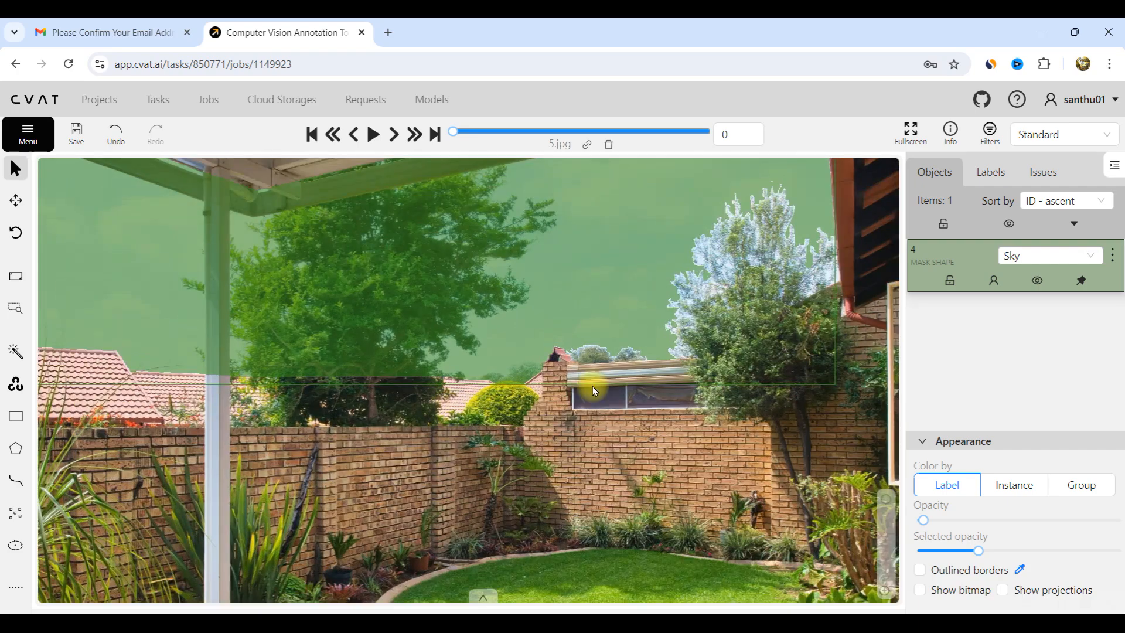
{"action": "scroll", "coordinate": [314, 381], "scroll_direction": "down", "scroll_amount": 2}
{"action": "scroll", "coordinate": [283, 314], "scroll_direction": "up", "scroll_amount": 4}
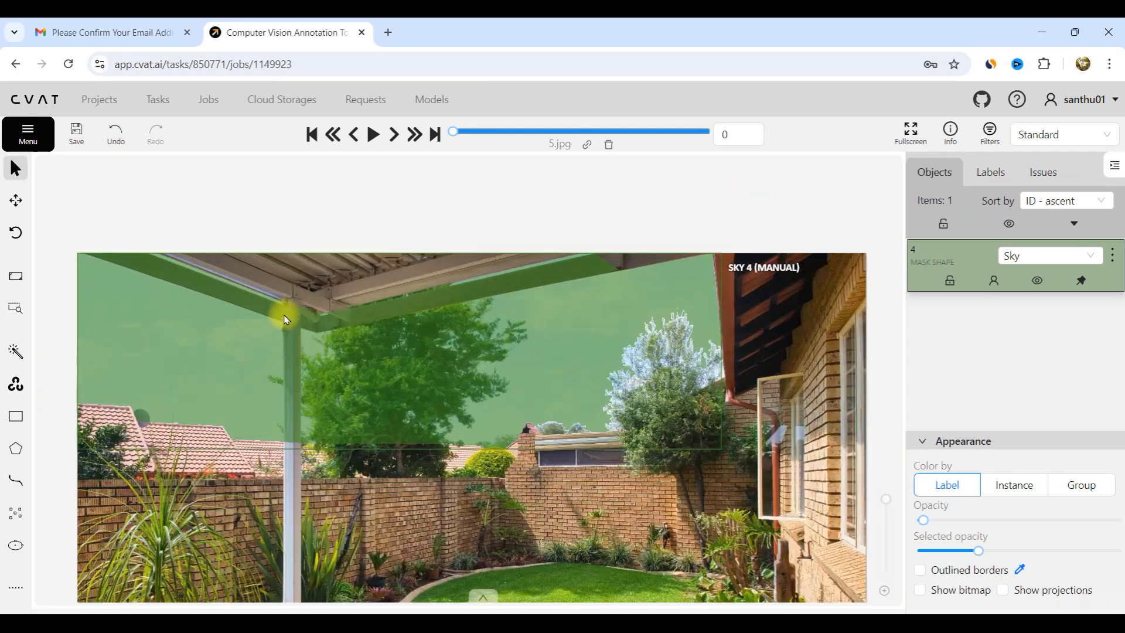
{"action": "scroll", "coordinate": [521, 421], "scroll_direction": "down", "scroll_amount": 1}
{"action": "scroll", "coordinate": [521, 420], "scroll_direction": "up", "scroll_amount": 3}
{"action": "scroll", "coordinate": [157, 406], "scroll_direction": "down", "scroll_amount": 3}
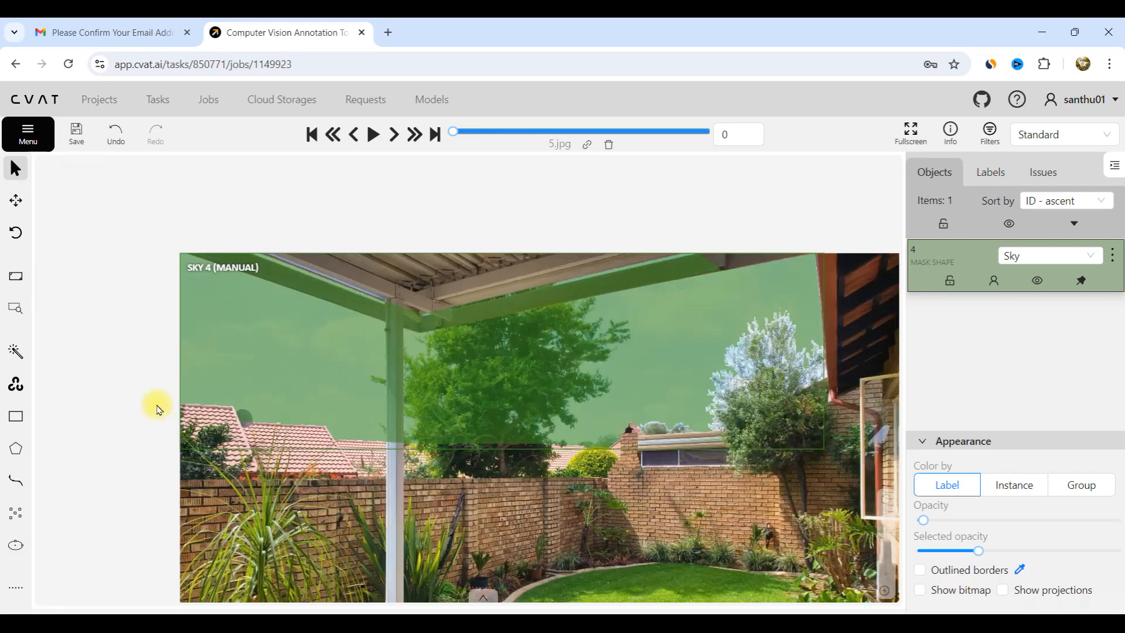
{"action": "scroll", "coordinate": [157, 406], "scroll_direction": "up", "scroll_amount": 4}
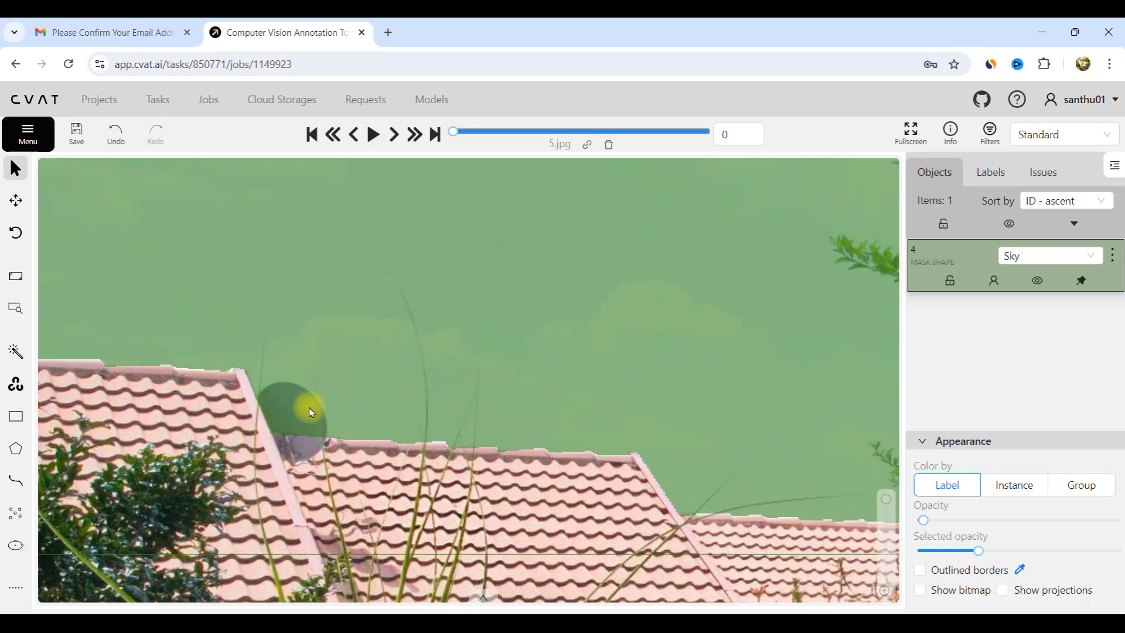
- Edit the Sky mask and subtract the satellite dish outline with the minus polygon tool
{"action": "left_click", "coordinate": [1112, 255]}
{"action": "left_click", "coordinate": [1013, 327]}
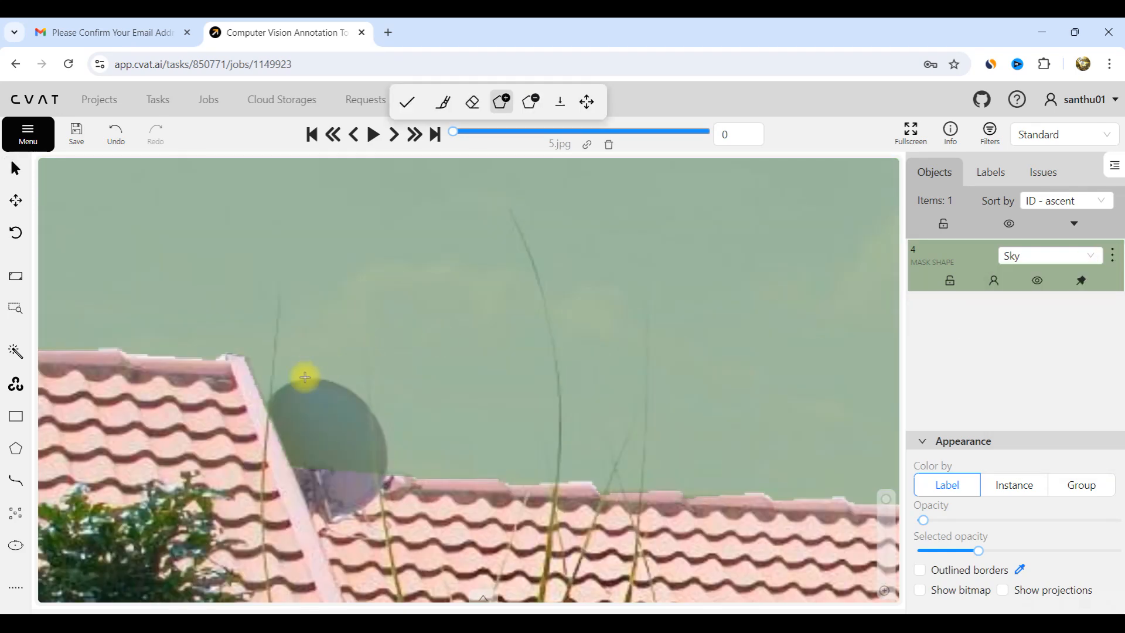
{"action": "left_click", "coordinate": [265, 405]}
{"action": "left_click", "coordinate": [311, 379]}
{"action": "left_click", "coordinate": [333, 383]}
{"action": "left_click", "coordinate": [368, 406]}
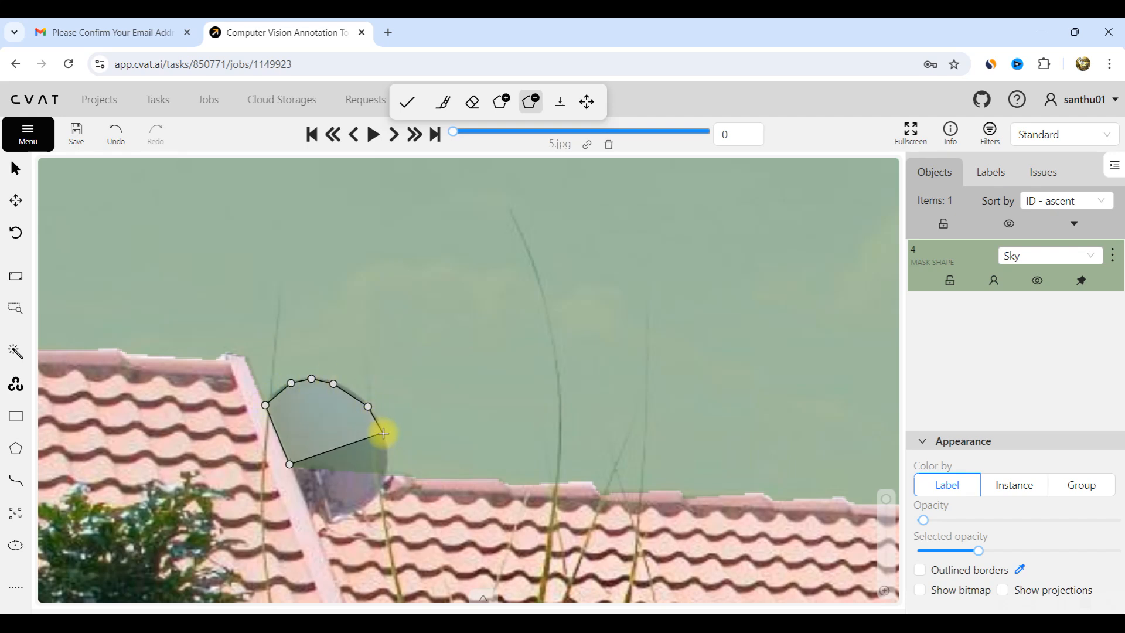
{"action": "left_click", "coordinate": [383, 432]}
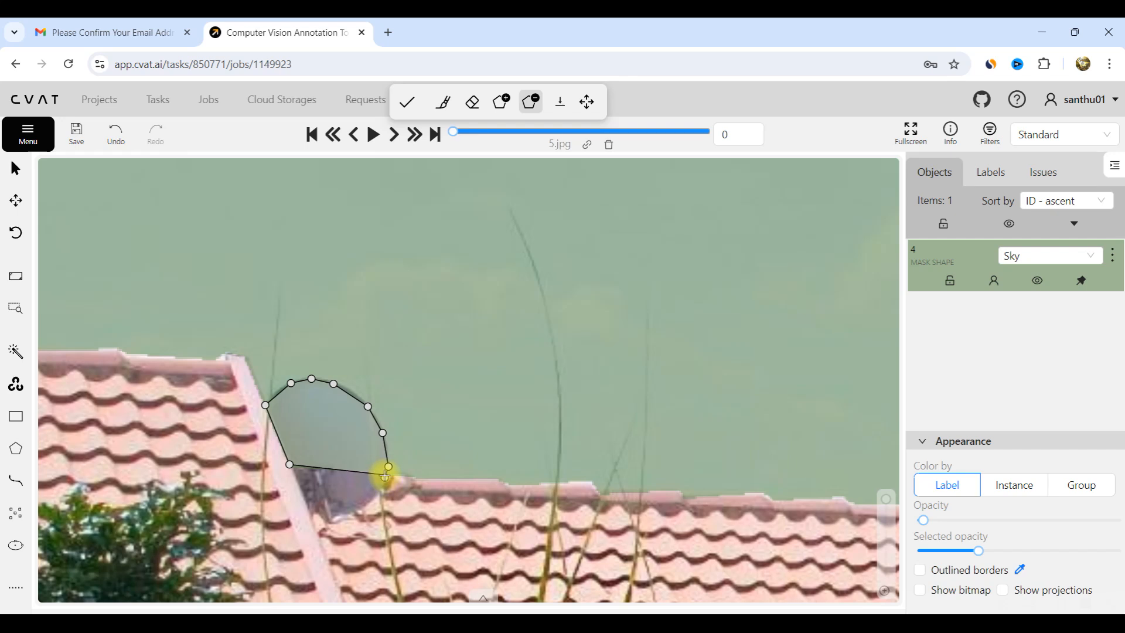
{"action": "key", "text": "n"}
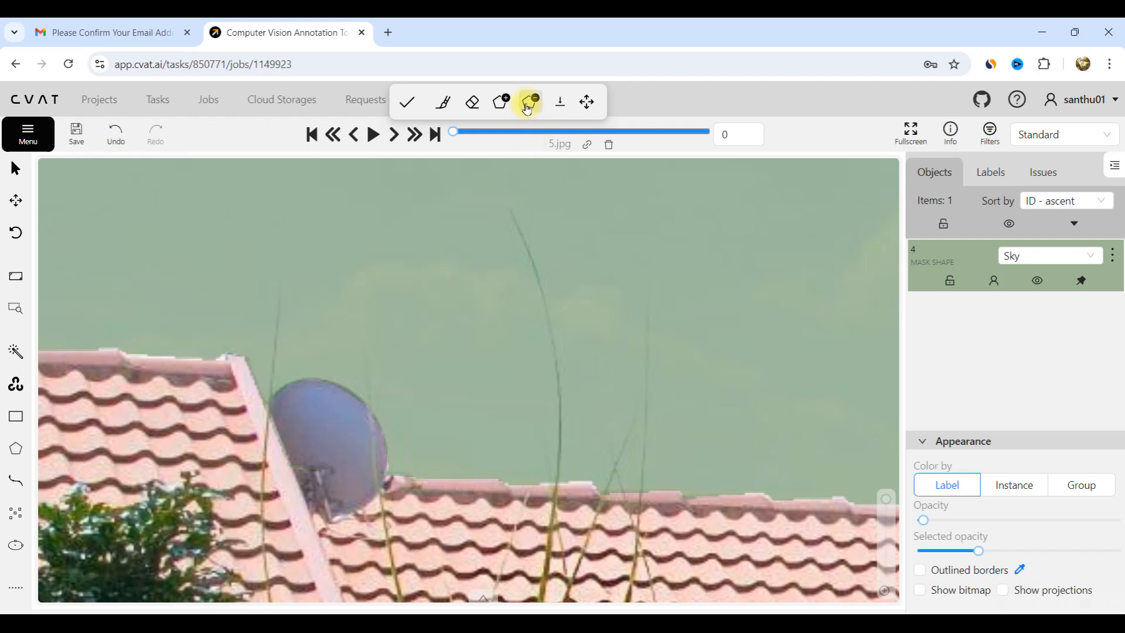
- Zoom in and trace the tinted strip along the satellite dish's curved top edge
{"action": "scroll", "coordinate": [251, 404], "scroll_direction": "up", "scroll_amount": 5}
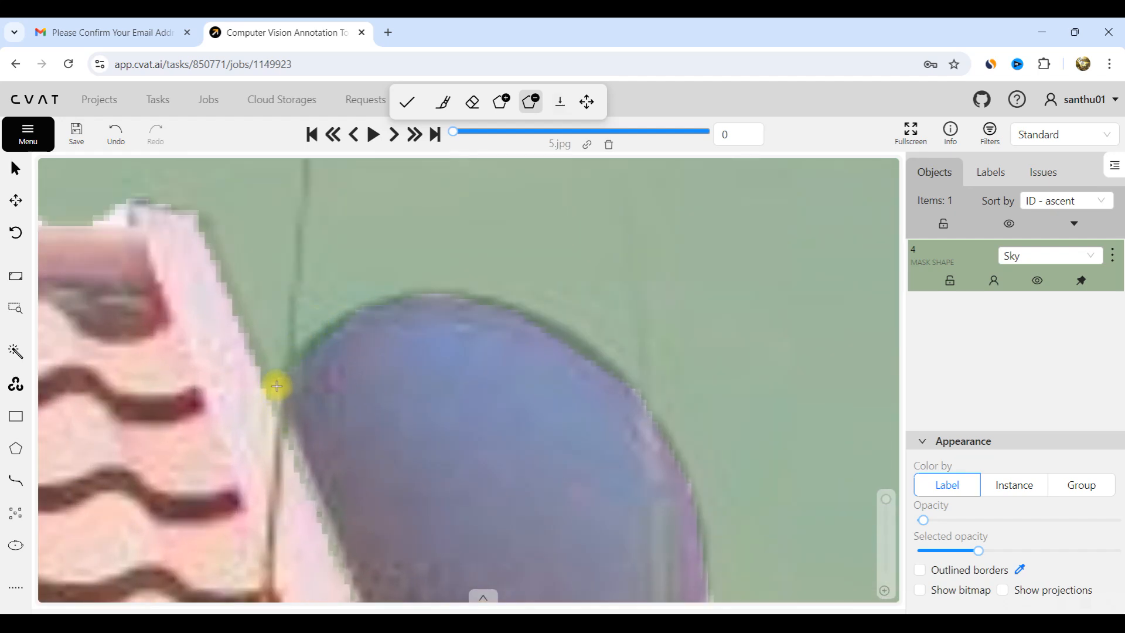
{"action": "left_click", "coordinate": [363, 301]}
{"action": "left_click", "coordinate": [411, 291]}
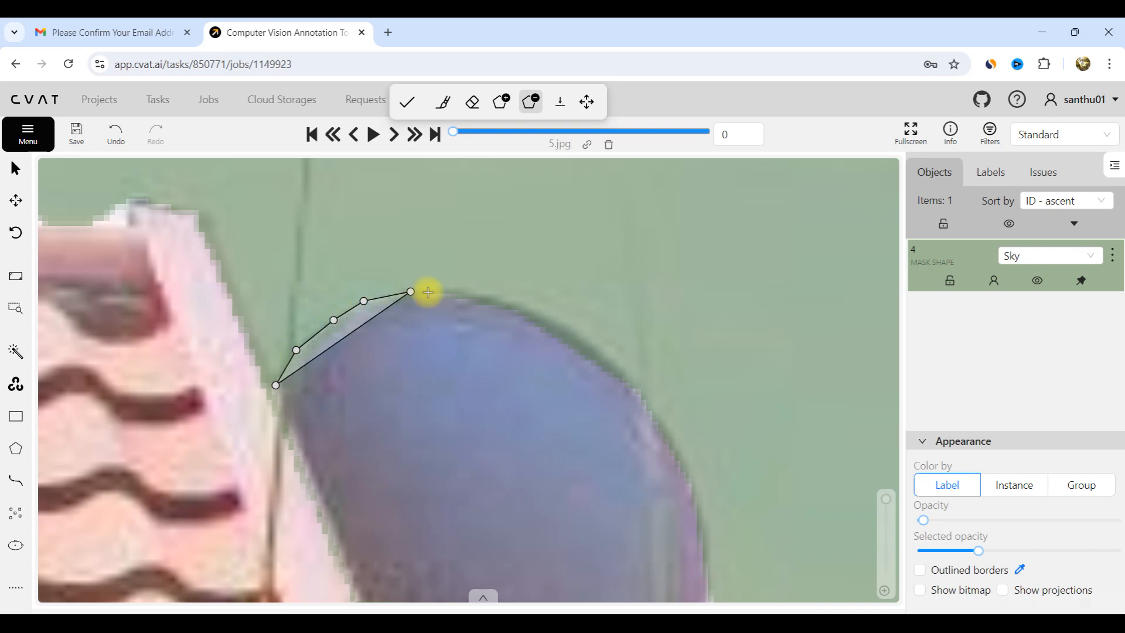
{"action": "left_click", "coordinate": [511, 300]}
{"action": "left_click", "coordinate": [582, 340]}
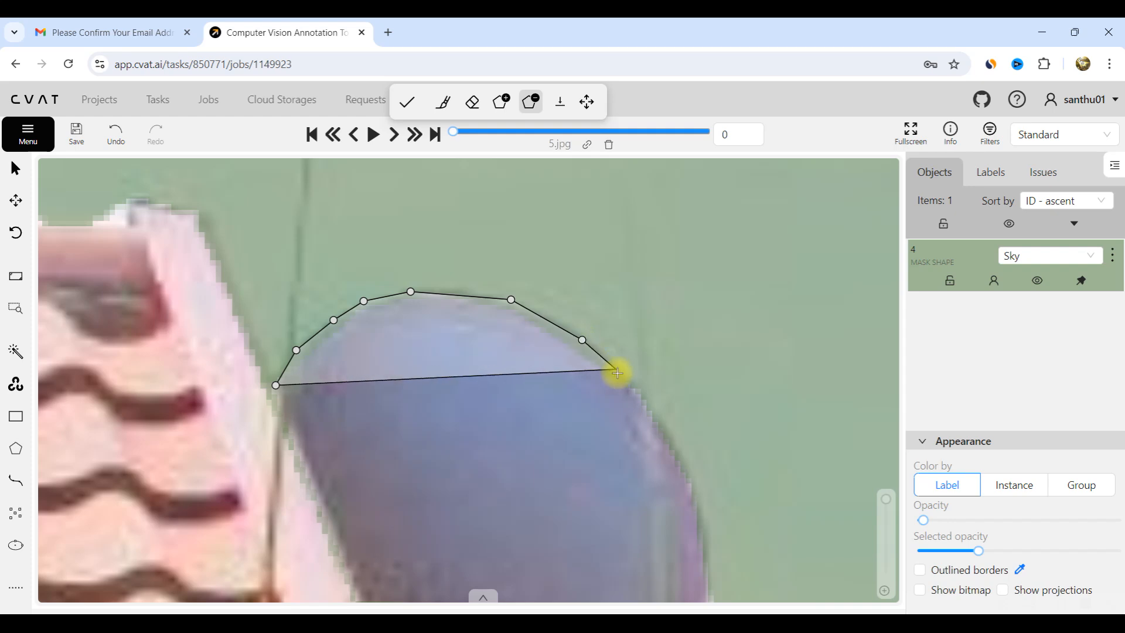
{"action": "left_click", "coordinate": [609, 378]}
{"action": "left_click", "coordinate": [560, 335]}
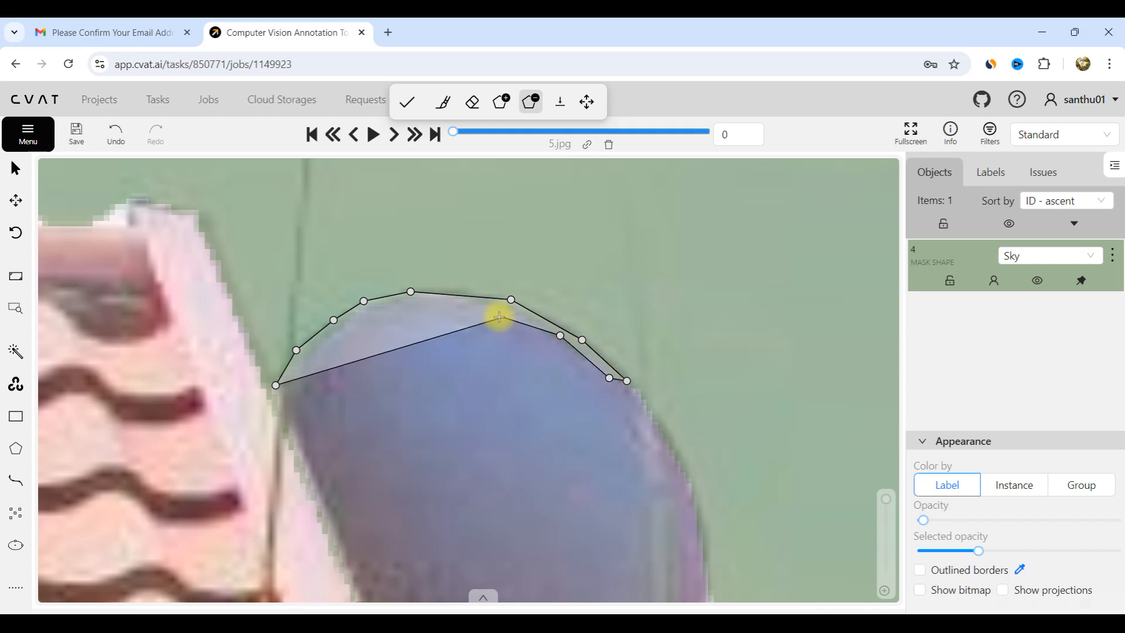
{"action": "left_click", "coordinate": [495, 306]}
{"action": "left_click", "coordinate": [394, 300]}
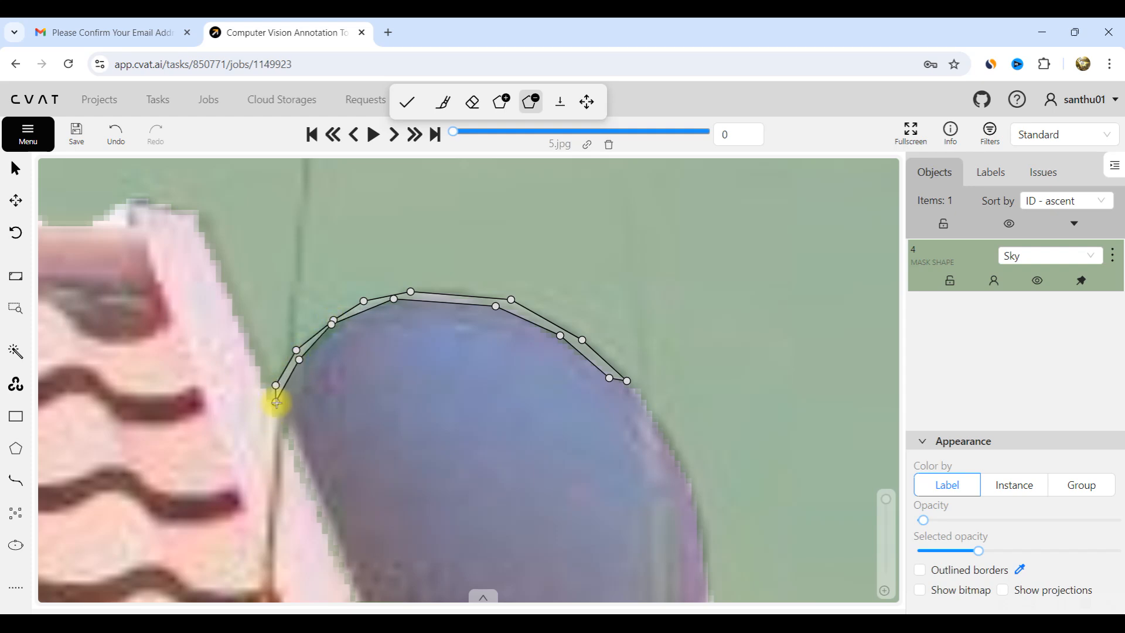
- Subtract the traced dish-top strip from the Sky mask
{"action": "key", "text": "n"}
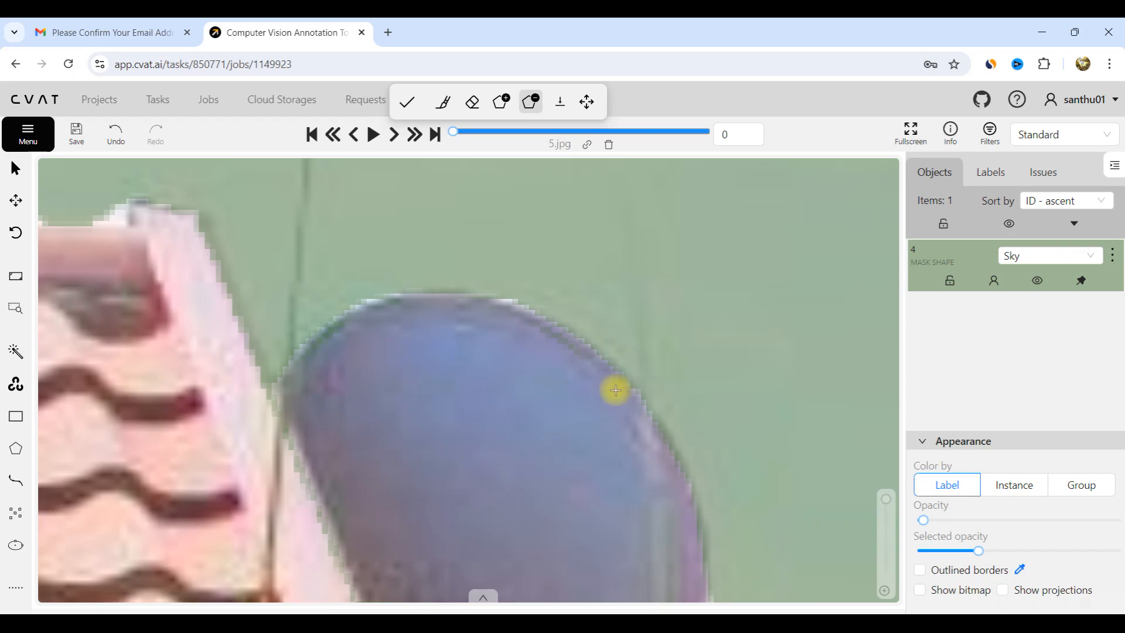
{"action": "scroll", "coordinate": [615, 390], "scroll_direction": "down", "scroll_amount": 10}
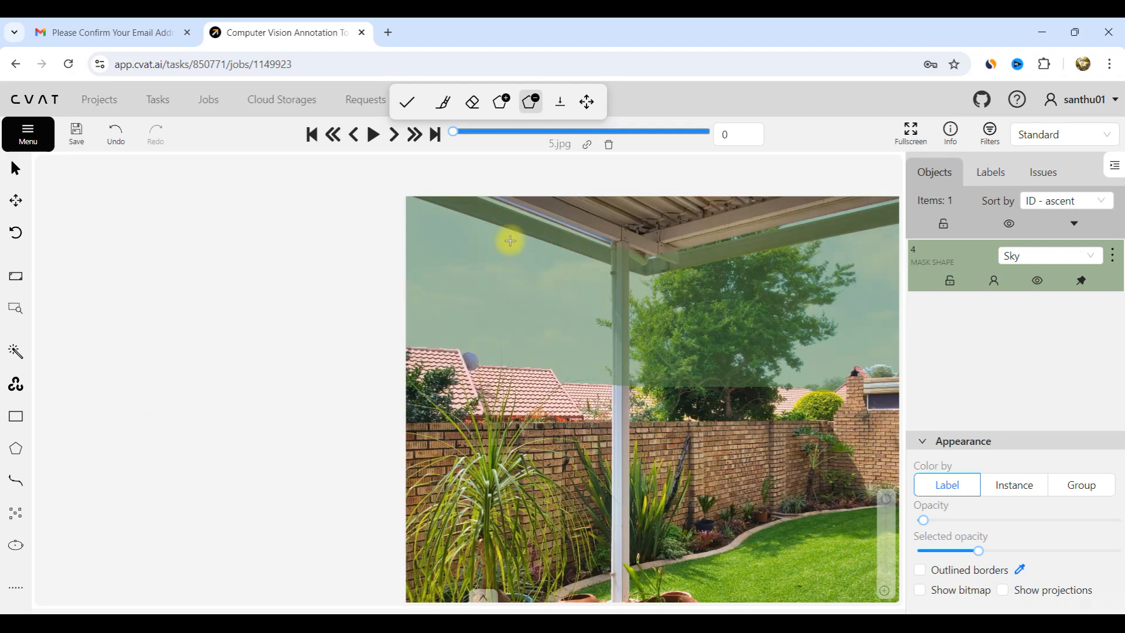
{"action": "scroll", "coordinate": [596, 349], "scroll_direction": "up", "scroll_amount": 8}
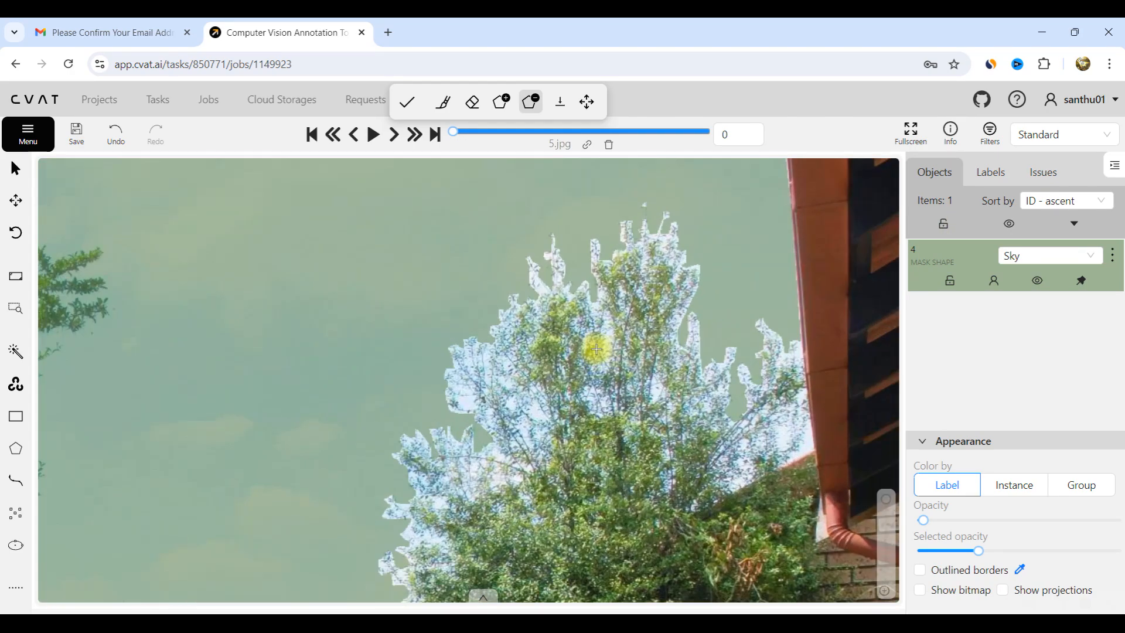
{"action": "scroll", "coordinate": [670, 193], "scroll_direction": "down", "scroll_amount": 4}
{"action": "scroll", "coordinate": [582, 356], "scroll_direction": "up", "scroll_amount": 6}
- Switch to the eraser brush and erase Sky tint along the pergola beam's top edge
{"action": "left_click", "coordinate": [444, 102]}
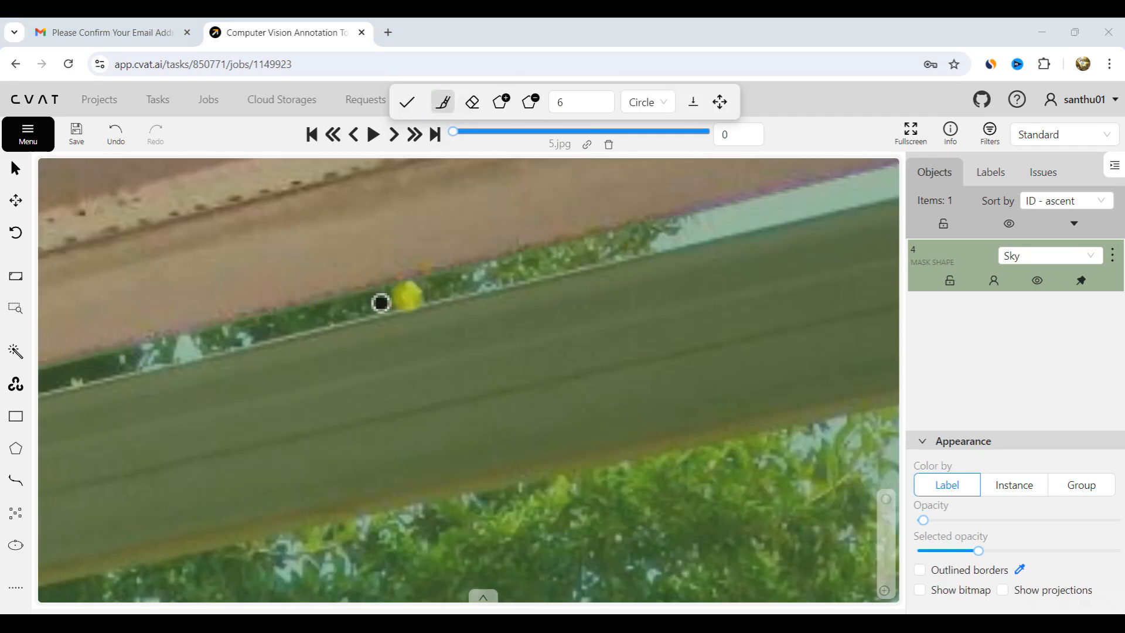
{"action": "scroll", "coordinate": [642, 352], "scroll_direction": "down", "scroll_amount": 5}
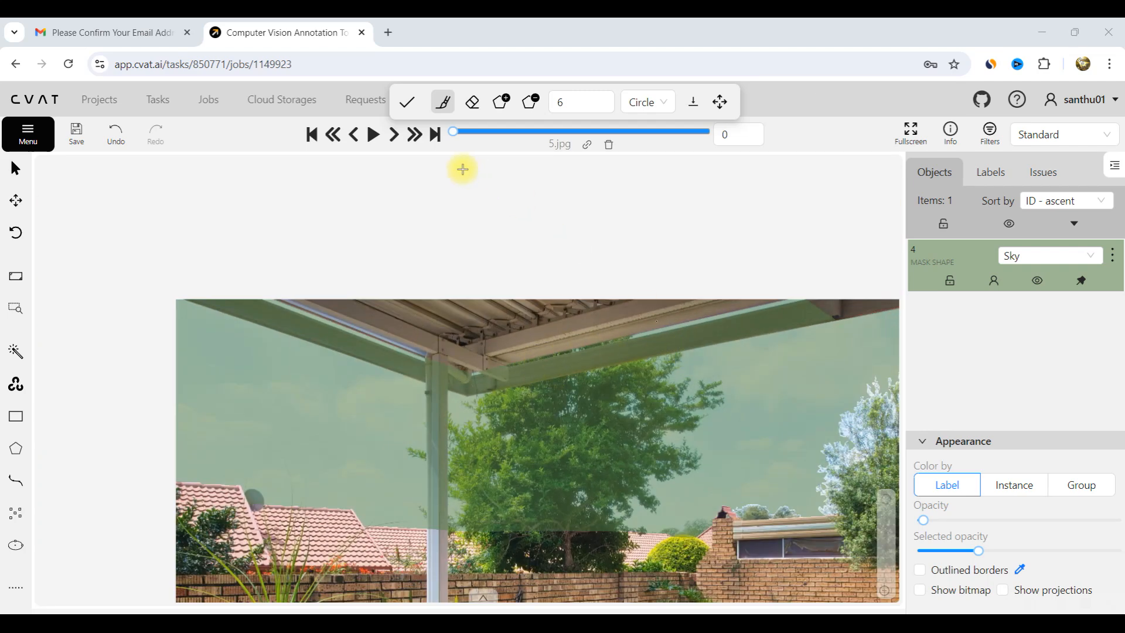
{"action": "scroll", "coordinate": [584, 345], "scroll_direction": "up", "scroll_amount": 5}
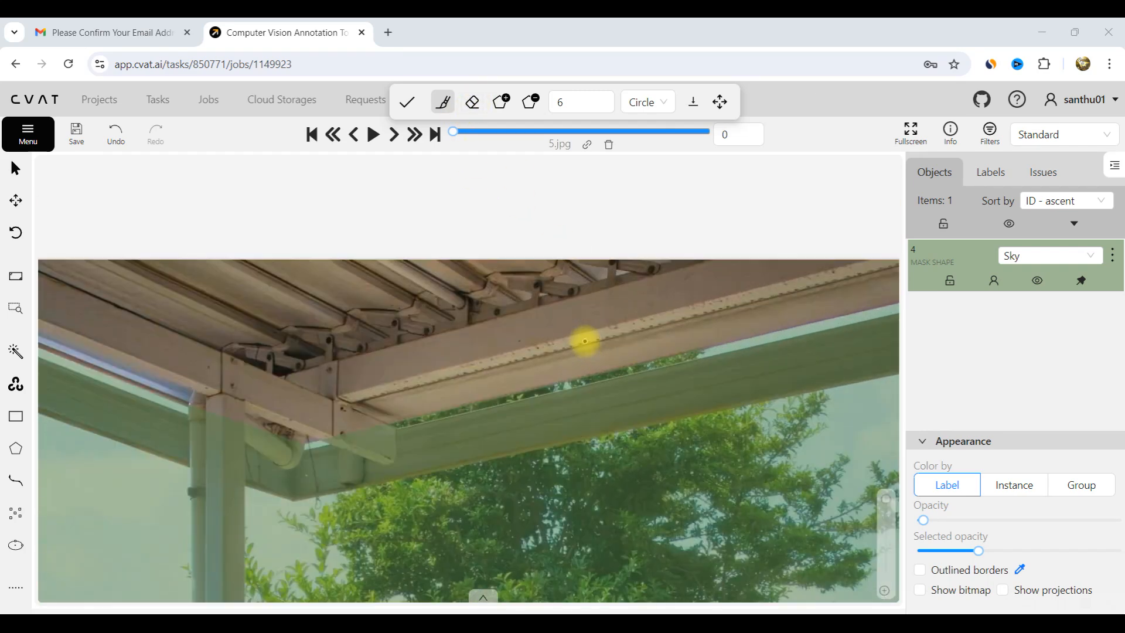
{"action": "left_click", "coordinate": [473, 104]}
{"action": "scroll", "coordinate": [433, 439], "scroll_direction": "up", "scroll_amount": 2}
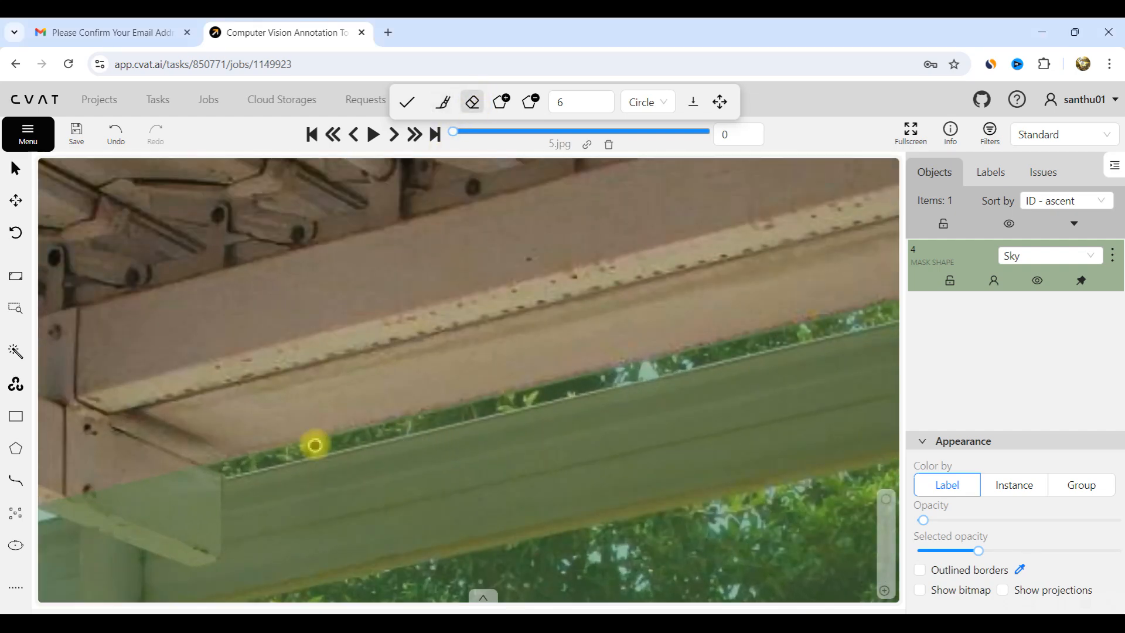
{"action": "left_click_drag", "start_coordinate": [381, 434], "coordinate": [449, 421]}
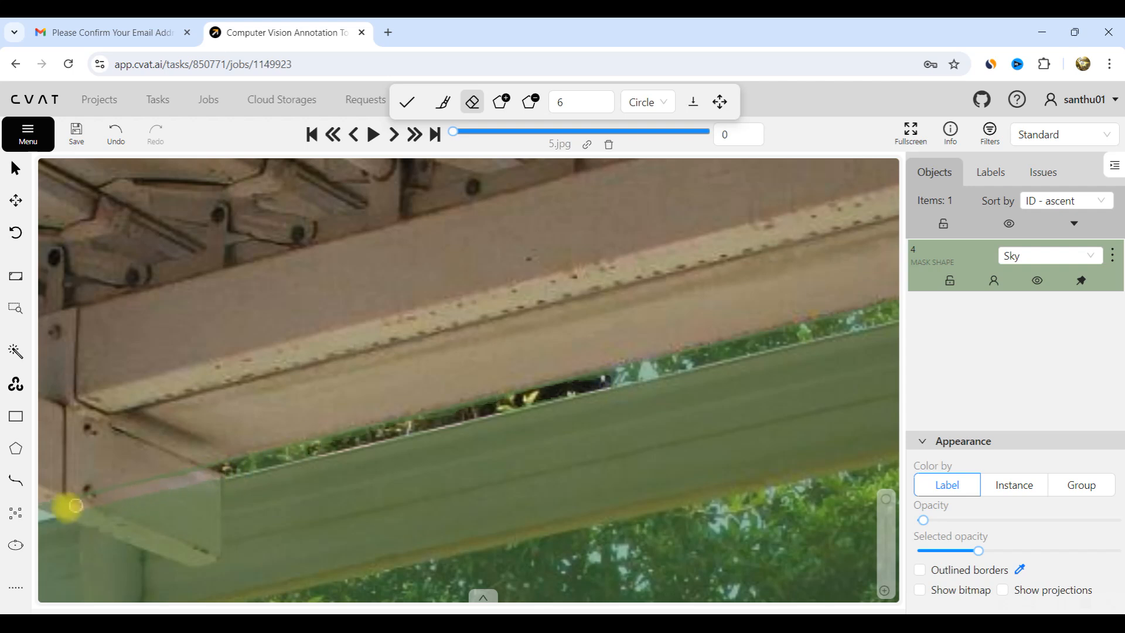
{"action": "scroll", "coordinate": [551, 383], "scroll_direction": "down", "scroll_amount": 3}
{"action": "scroll", "coordinate": [234, 467], "scroll_direction": "up", "scroll_amount": 5}
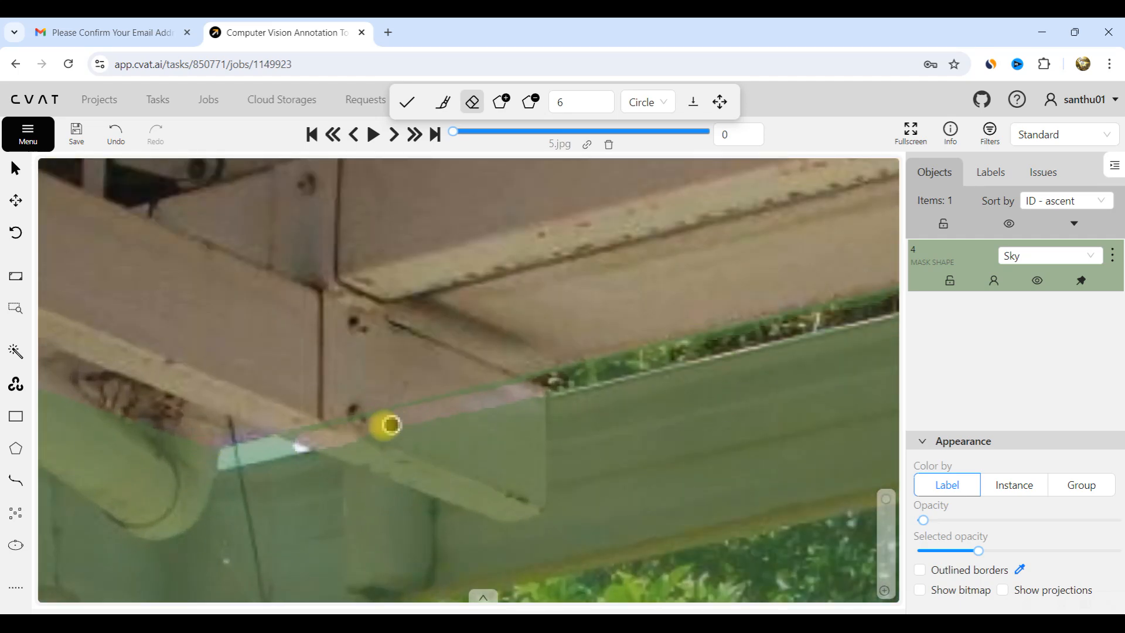
{"action": "scroll", "coordinate": [381, 428], "scroll_direction": "down", "scroll_amount": 2}
{"action": "scroll", "coordinate": [658, 372], "scroll_direction": "down", "scroll_amount": 5}
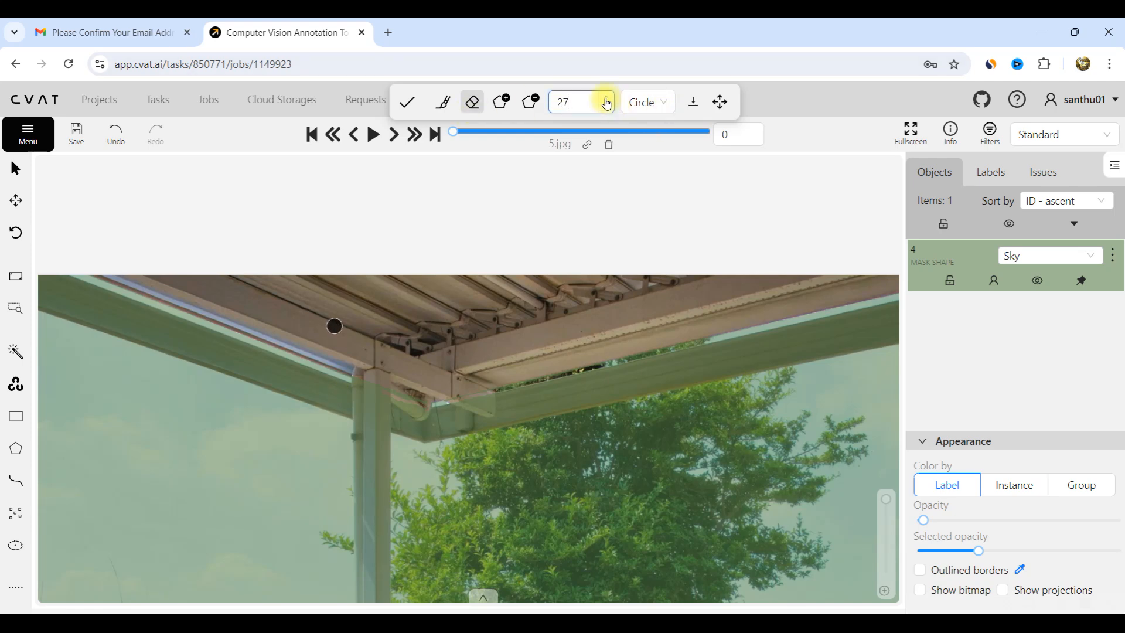
- Raise the eraser size to 41 and erase the Sky mask over the upper-left beam
{"action": "left_click", "coordinate": [606, 100]}
{"action": "left_click", "coordinate": [606, 101]}
{"action": "scroll", "coordinate": [311, 510], "scroll_direction": "down", "scroll_amount": 4}
{"action": "scroll", "coordinate": [193, 417], "scroll_direction": "up", "scroll_amount": 6}
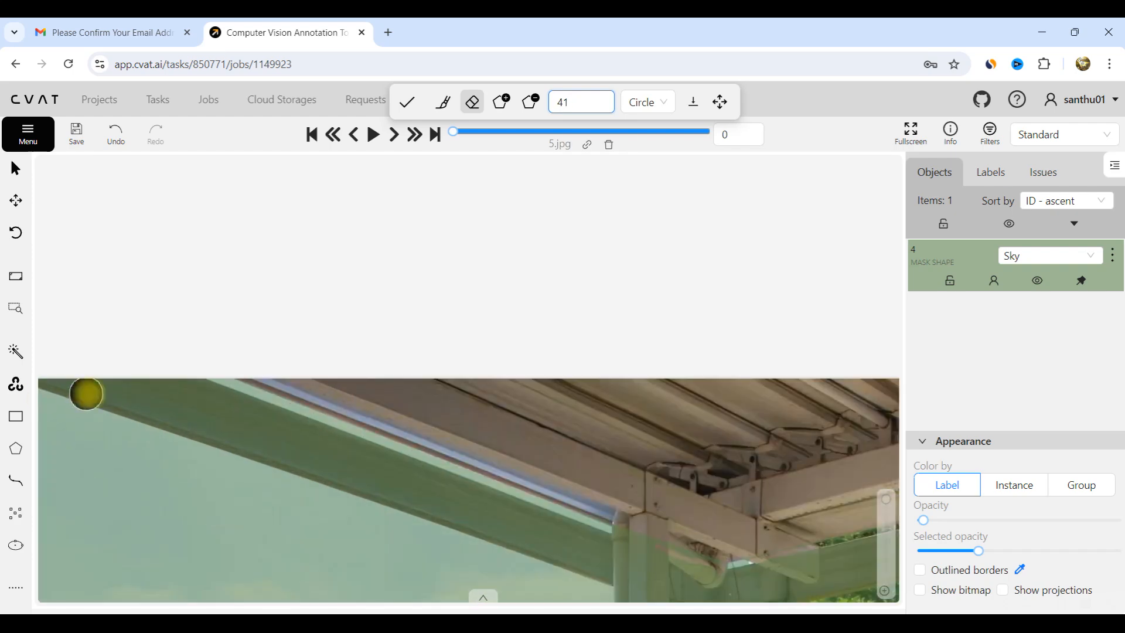
{"action": "mouse_move", "coordinate": [80, 391]}
{"action": "left_mouse_down"}
{"action": "mouse_move", "coordinate": [201, 389]}
{"action": "mouse_move", "coordinate": [142, 402]}
{"action": "mouse_move", "coordinate": [234, 442]}
{"action": "mouse_move", "coordinate": [368, 467]}
{"action": "mouse_move", "coordinate": [602, 539]}
{"action": "mouse_move", "coordinate": [535, 545]}
{"action": "mouse_move", "coordinate": [311, 469]}
{"action": "left_mouse_up"}
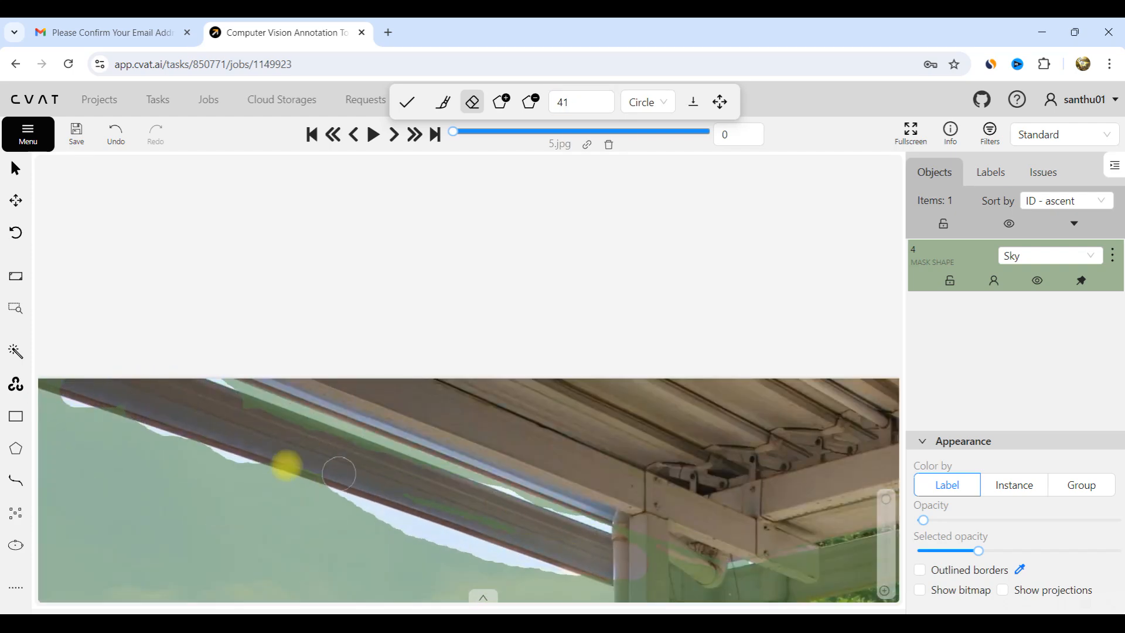
{"action": "scroll", "coordinate": [354, 507], "scroll_direction": "down", "scroll_amount": 2}
{"action": "scroll", "coordinate": [354, 506], "scroll_direction": "up", "scroll_amount": 2}
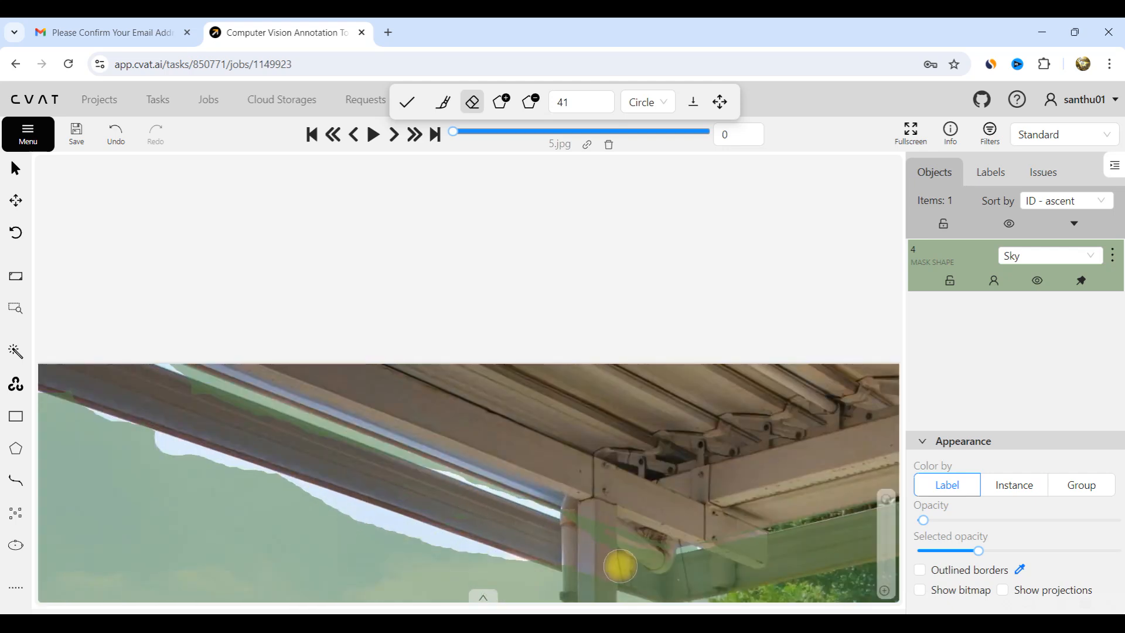
- Erase Sky tint from the post bracket, the remaining beam and a patch of the tree
{"action": "mouse_move", "coordinate": [580, 531]}
{"action": "left_mouse_down"}
{"action": "mouse_move", "coordinate": [658, 564]}
{"action": "mouse_move", "coordinate": [733, 557]}
{"action": "mouse_move", "coordinate": [681, 565]}
{"action": "left_mouse_up"}
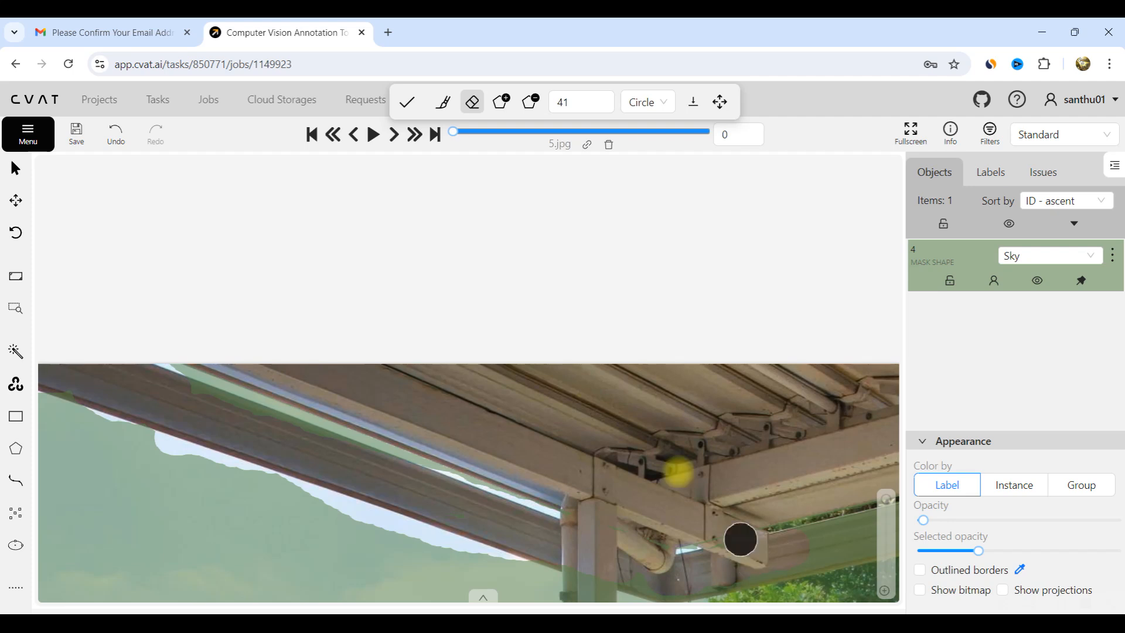
{"action": "scroll", "coordinate": [761, 510], "scroll_direction": "down", "scroll_amount": 2}
{"action": "scroll", "coordinate": [809, 480], "scroll_direction": "up", "scroll_amount": 2}
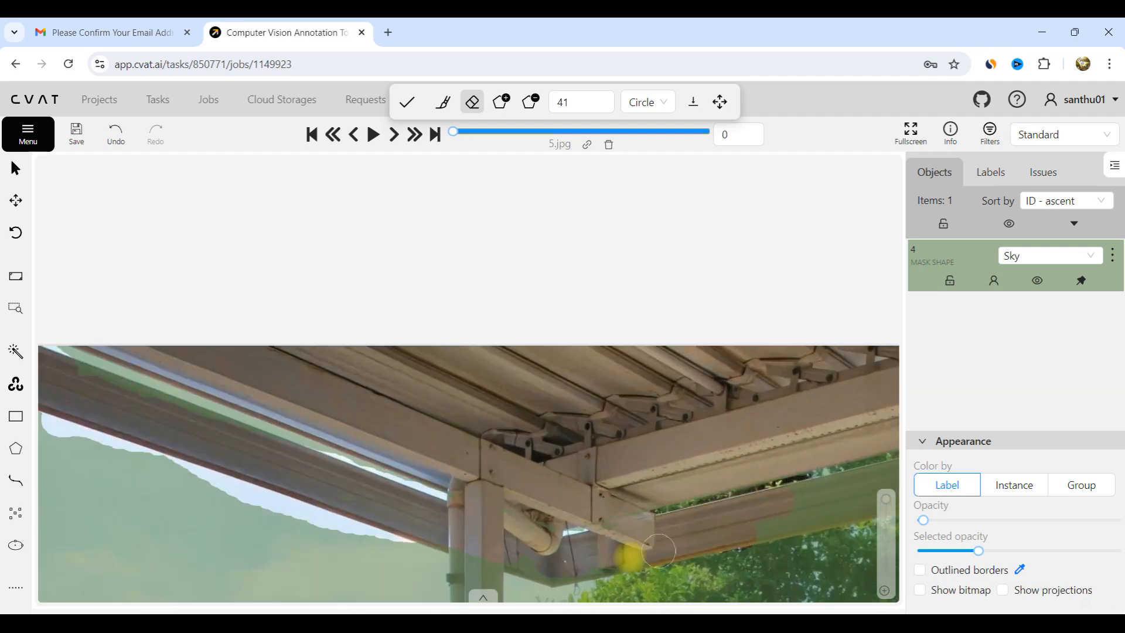
{"action": "scroll", "coordinate": [592, 527], "scroll_direction": "down", "scroll_amount": 3}
{"action": "scroll", "coordinate": [730, 502], "scroll_direction": "up", "scroll_amount": 2}
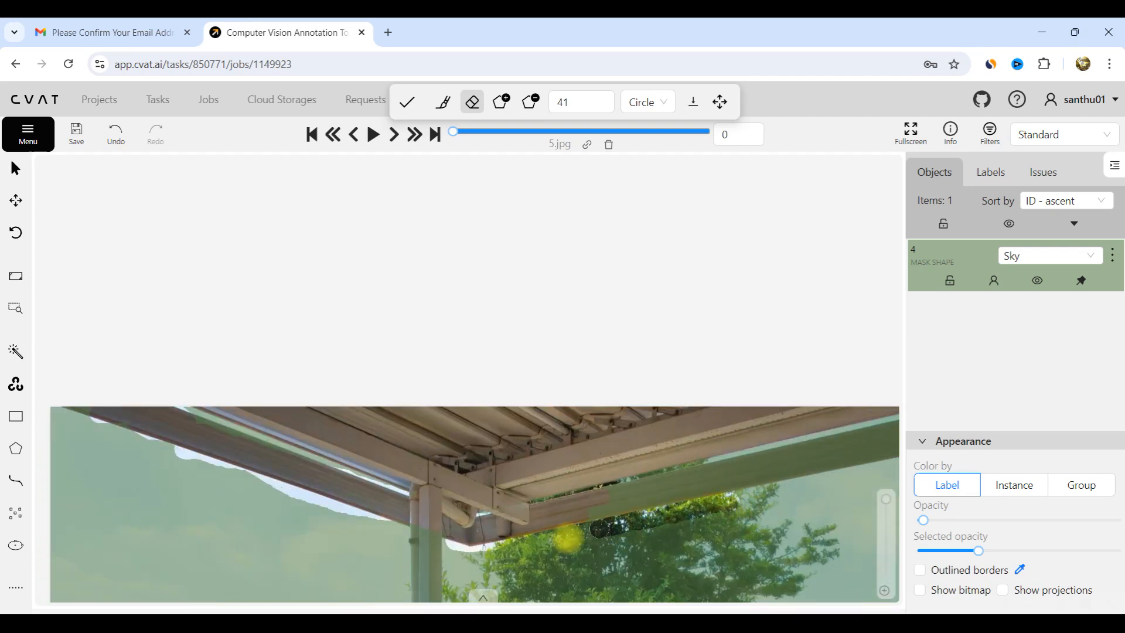
{"action": "mouse_move", "coordinate": [674, 488]}
{"action": "left_mouse_down"}
{"action": "mouse_move", "coordinate": [606, 499]}
{"action": "mouse_move", "coordinate": [672, 507]}
{"action": "mouse_move", "coordinate": [693, 474]}
{"action": "mouse_move", "coordinate": [645, 484]}
{"action": "mouse_move", "coordinate": [706, 483]}
{"action": "mouse_move", "coordinate": [826, 455]}
{"action": "mouse_move", "coordinate": [705, 477]}
{"action": "mouse_move", "coordinate": [705, 515]}
{"action": "mouse_move", "coordinate": [755, 495]}
{"action": "mouse_move", "coordinate": [677, 530]}
{"action": "mouse_move", "coordinate": [578, 537]}
{"action": "mouse_move", "coordinate": [574, 554]}
{"action": "left_mouse_up"}
{"action": "scroll", "coordinate": [667, 437], "scroll_direction": "down", "scroll_amount": 6}
{"action": "scroll", "coordinate": [664, 512], "scroll_direction": "up", "scroll_amount": 6}
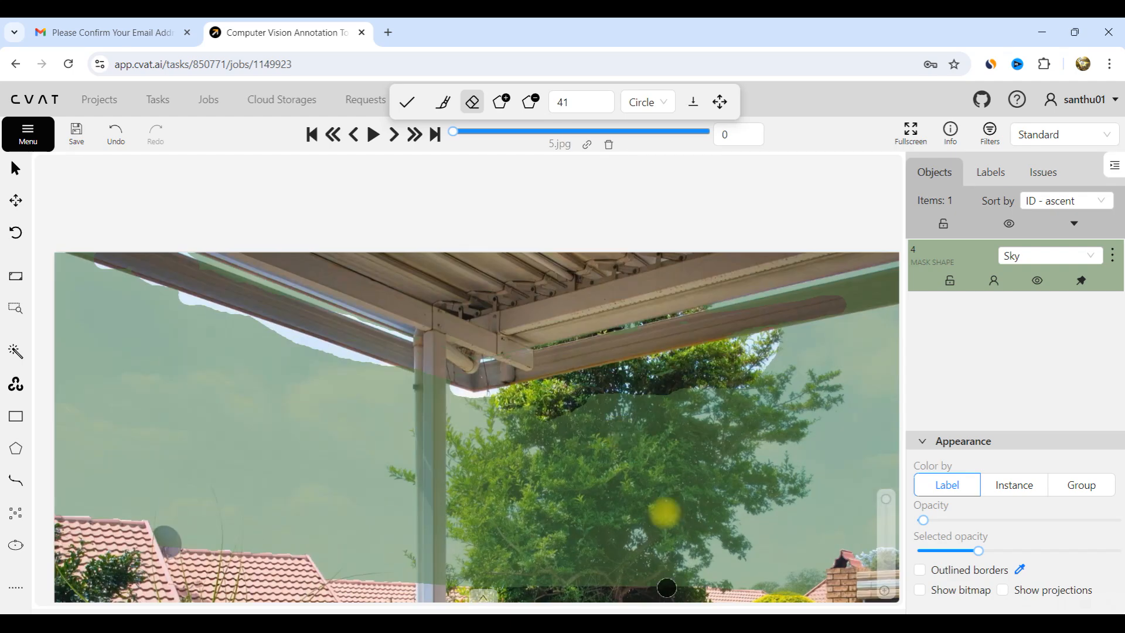
{"action": "scroll", "coordinate": [574, 387], "scroll_direction": "down", "scroll_amount": 3}
{"action": "scroll", "coordinate": [507, 505], "scroll_direction": "up", "scroll_amount": 3}
{"action": "mouse_move", "coordinate": [502, 377]}
{"action": "left_mouse_down"}
{"action": "mouse_move", "coordinate": [542, 404]}
{"action": "mouse_move", "coordinate": [586, 343]}
{"action": "mouse_move", "coordinate": [589, 466]}
{"action": "mouse_move", "coordinate": [647, 457]}
{"action": "mouse_move", "coordinate": [658, 336]}
{"action": "mouse_move", "coordinate": [697, 382]}
{"action": "mouse_move", "coordinate": [721, 322]}
{"action": "mouse_move", "coordinate": [703, 389]}
{"action": "mouse_move", "coordinate": [708, 448]}
{"action": "left_mouse_up"}
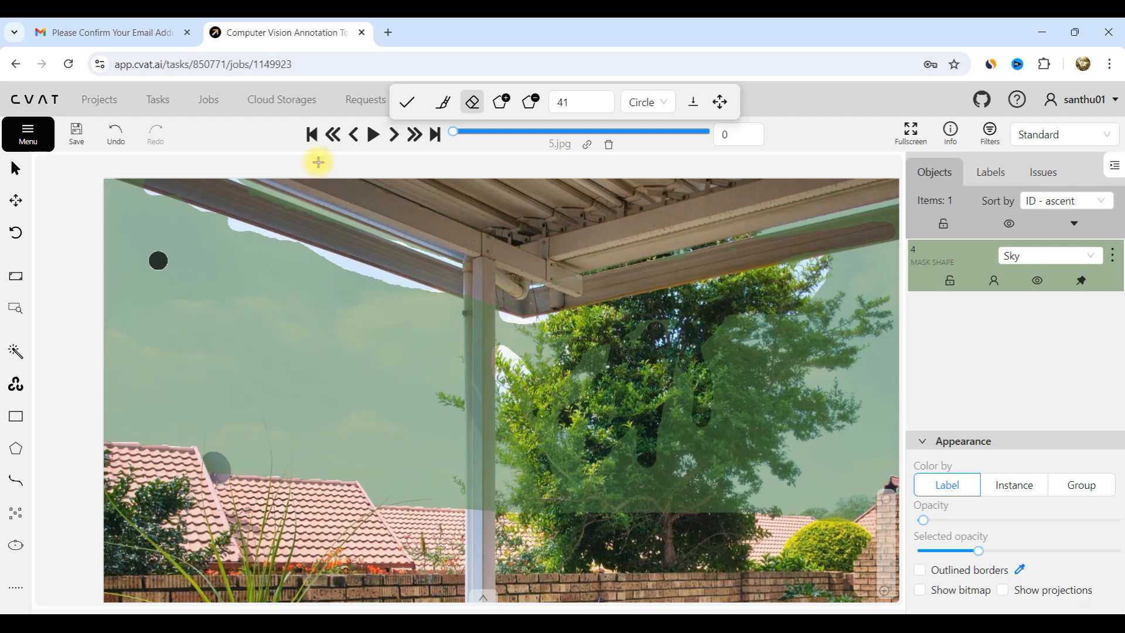
- With the remove-polygon tool, trace the cut outline up the pillar and along the branch top
{"action": "left_click", "coordinate": [531, 109]}
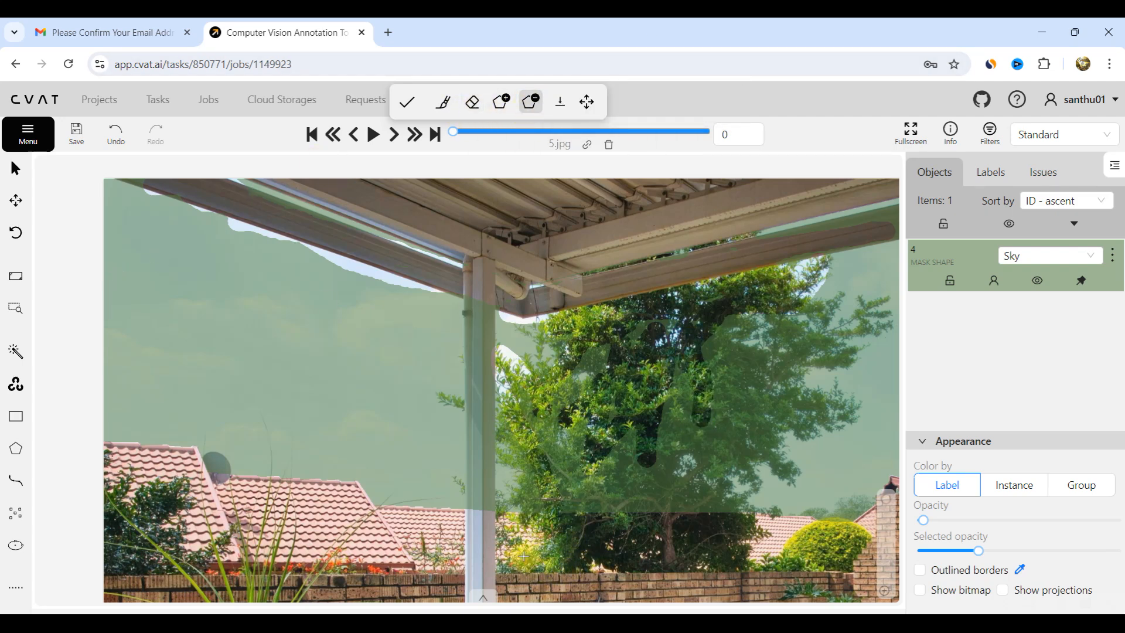
{"action": "left_click", "coordinate": [537, 536]}
{"action": "left_click", "coordinate": [522, 521]}
{"action": "left_click", "coordinate": [518, 507]}
{"action": "left_click", "coordinate": [507, 493]}
{"action": "left_click", "coordinate": [462, 406]}
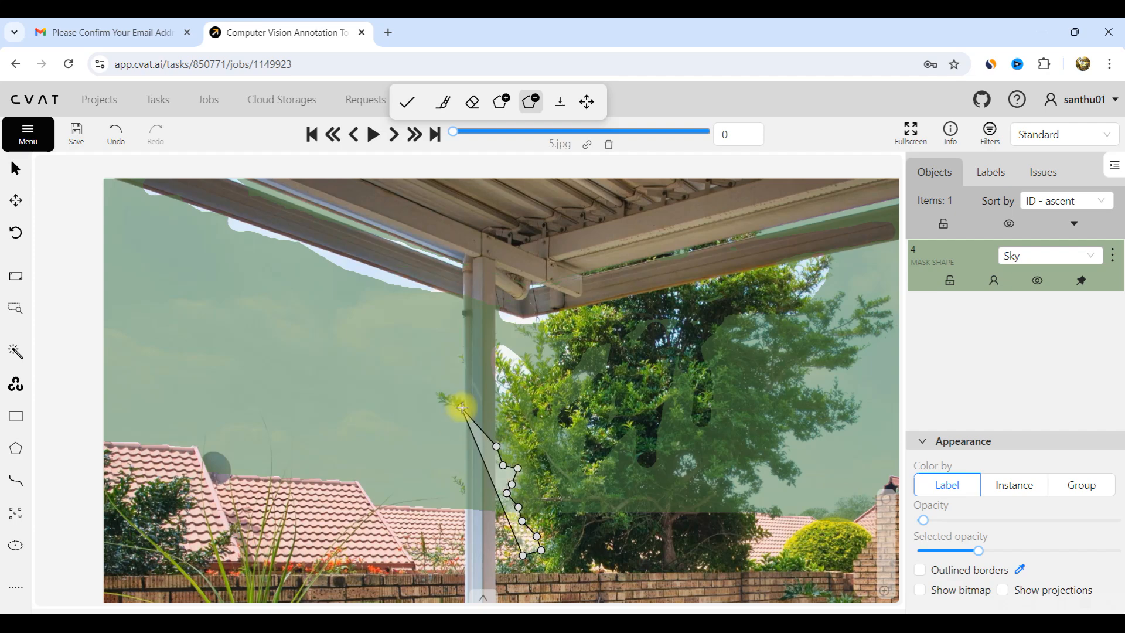
{"action": "scroll", "coordinate": [460, 407], "scroll_direction": "up", "scroll_amount": 6}
{"action": "left_click", "coordinate": [443, 427]}
{"action": "left_click", "coordinate": [434, 417]}
{"action": "left_click", "coordinate": [448, 410]}
{"action": "left_click", "coordinate": [434, 392]}
{"action": "left_click", "coordinate": [423, 367]}
{"action": "left_click", "coordinate": [450, 358]}
{"action": "left_click", "coordinate": [466, 375]}
{"action": "left_click", "coordinate": [485, 380]}
{"action": "left_click", "coordinate": [500, 378]}
{"action": "left_click", "coordinate": [512, 382]}
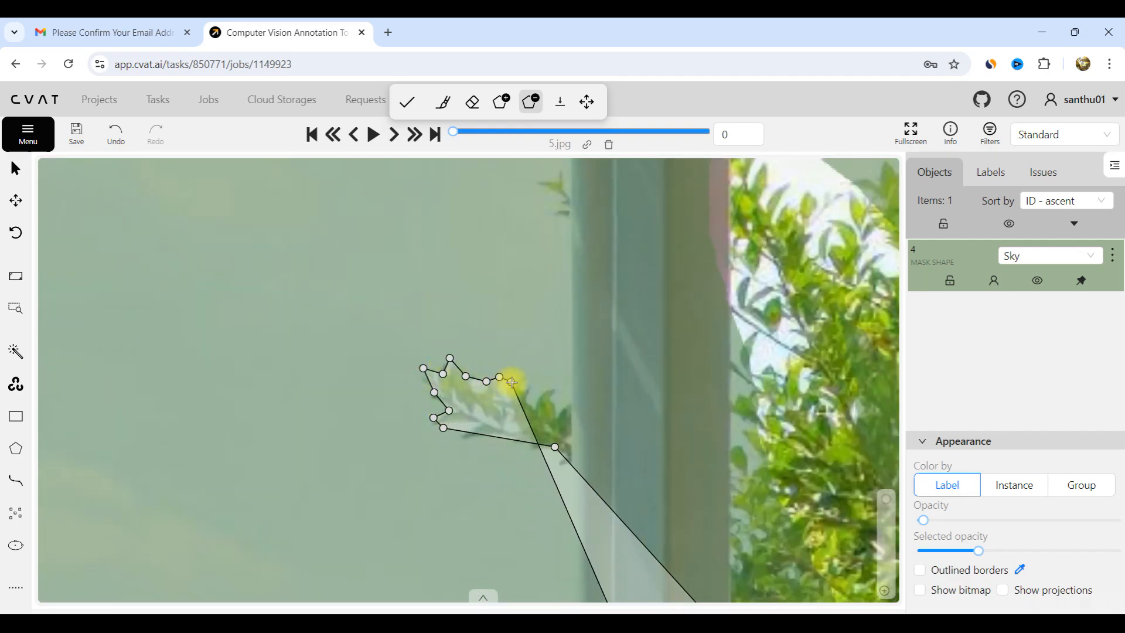
{"action": "left_click", "coordinate": [527, 385]}
{"action": "left_click", "coordinate": [533, 403]}
{"action": "scroll", "coordinate": [564, 404], "scroll_direction": "down", "scroll_amount": 8}
{"action": "scroll", "coordinate": [565, 295], "scroll_direction": "up", "scroll_amount": 5}
- Continue the outline around the pillar's top and right edges and along the leaves to the roof
{"action": "left_click", "coordinate": [558, 334]}
{"action": "left_click", "coordinate": [650, 367]}
{"action": "scroll", "coordinate": [648, 361], "scroll_direction": "down", "scroll_amount": 4}
{"action": "scroll", "coordinate": [656, 457], "scroll_direction": "up", "scroll_amount": 5}
{"action": "left_click", "coordinate": [644, 319]}
{"action": "left_click", "coordinate": [653, 354]}
{"action": "left_click", "coordinate": [662, 343]}
{"action": "left_click", "coordinate": [658, 374]}
{"action": "left_click", "coordinate": [671, 395]}
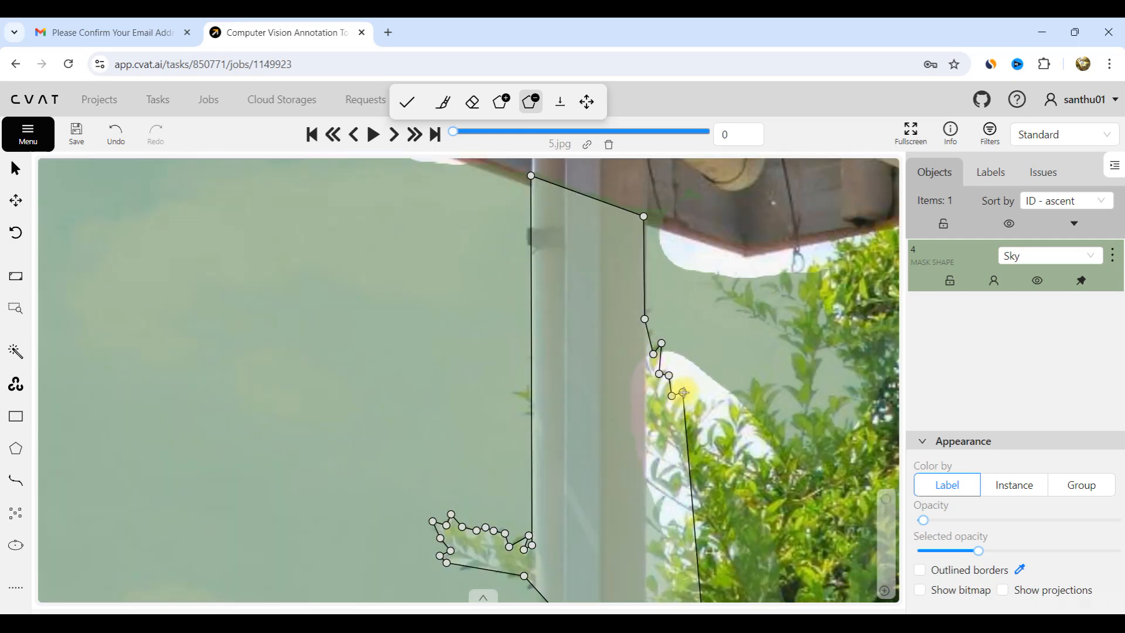
{"action": "left_click", "coordinate": [690, 404]}
{"action": "left_click", "coordinate": [730, 405]}
{"action": "left_click", "coordinate": [758, 376]}
{"action": "left_click", "coordinate": [790, 399]}
{"action": "left_click", "coordinate": [782, 338]}
{"action": "left_click", "coordinate": [712, 268]}
{"action": "left_click", "coordinate": [765, 284]}
{"action": "left_click", "coordinate": [777, 272]}
{"action": "left_click", "coordinate": [791, 271]}
{"action": "left_click", "coordinate": [809, 276]}
{"action": "left_click", "coordinate": [820, 251]}
{"action": "left_click", "coordinate": [874, 226]}
{"action": "scroll", "coordinate": [563, 308], "scroll_direction": "down", "scroll_amount": 10}
{"action": "scroll", "coordinate": [761, 266], "scroll_direction": "up", "scroll_amount": 7}
{"action": "scroll", "coordinate": [673, 266], "scroll_direction": "up", "scroll_amount": 4}
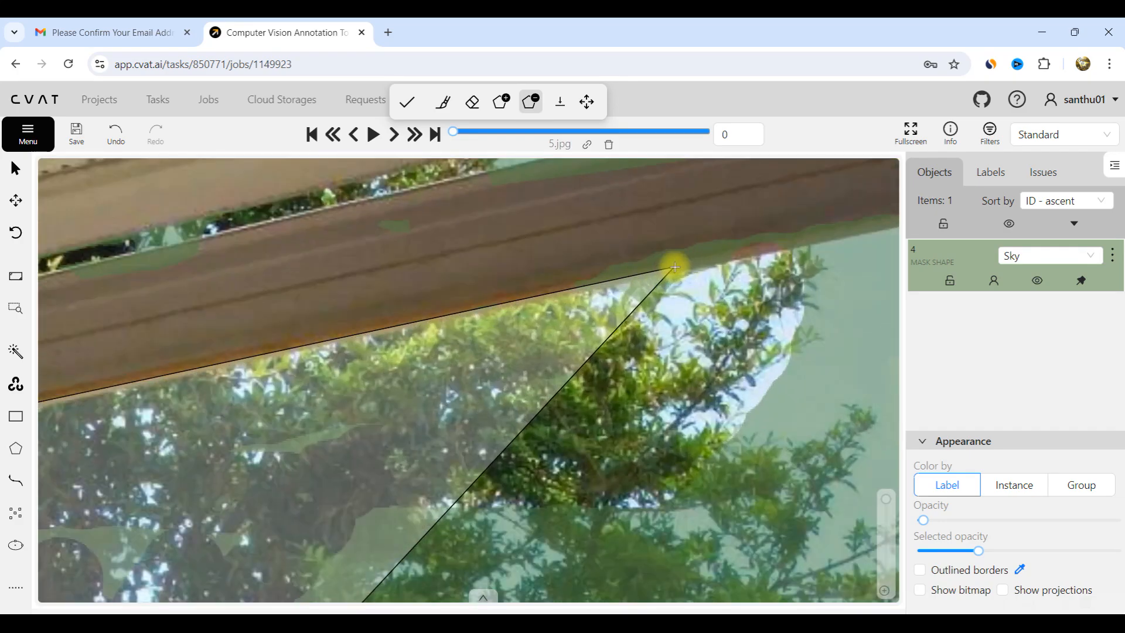
- Extend the outline along the roof edge above the tree and down the sky–leaves boundary
{"action": "left_click", "coordinate": [680, 274]}
{"action": "left_click", "coordinate": [657, 315]}
{"action": "left_click", "coordinate": [665, 334]}
{"action": "left_click", "coordinate": [695, 316]}
{"action": "left_click", "coordinate": [714, 291]}
{"action": "left_click", "coordinate": [720, 270]}
{"action": "left_click", "coordinate": [738, 256]}
{"action": "left_click", "coordinate": [805, 299]}
{"action": "left_click", "coordinate": [816, 341]}
{"action": "left_click", "coordinate": [763, 373]}
{"action": "left_click", "coordinate": [725, 413]}
{"action": "left_click", "coordinate": [697, 410]}
{"action": "left_click", "coordinate": [701, 419]}
{"action": "left_click", "coordinate": [741, 442]}
{"action": "left_click", "coordinate": [773, 443]}
- Trace the remaining outline points around the tree's leaves, leaving the polygon open
{"action": "left_click", "coordinate": [785, 449]}
{"action": "left_click", "coordinate": [809, 442]}
{"action": "left_click", "coordinate": [849, 416]}
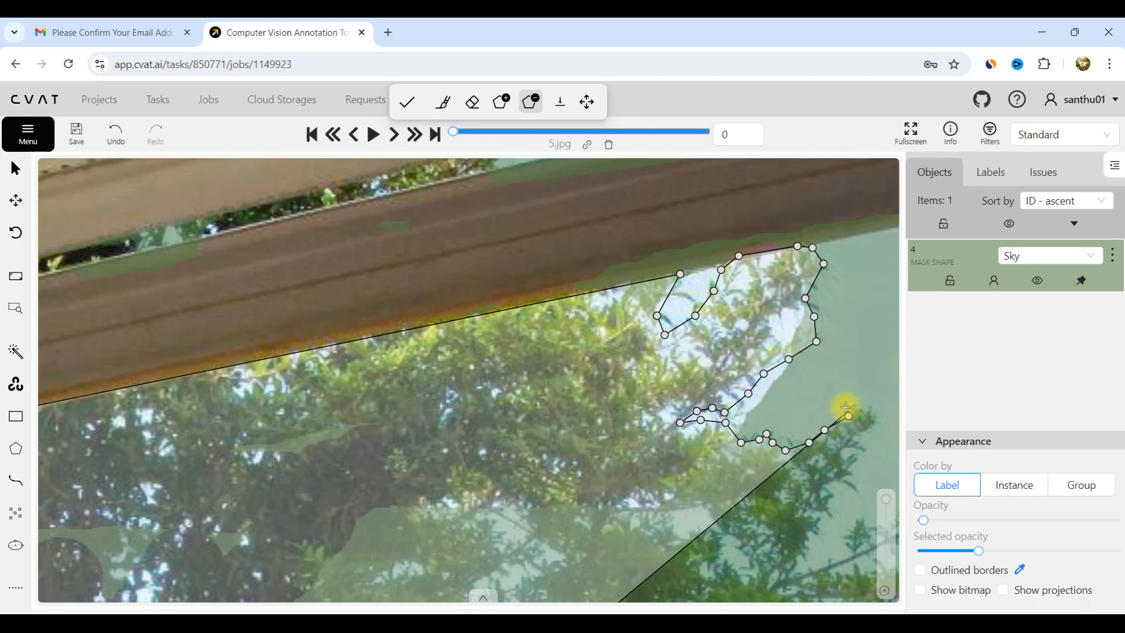
{"action": "left_click", "coordinate": [855, 404]}
{"action": "left_click", "coordinate": [874, 413]}
{"action": "left_click", "coordinate": [854, 440]}
{"action": "double_click", "coordinate": [850, 476]}
{"action": "scroll", "coordinate": [791, 271], "scroll_direction": "up", "scroll_amount": 7}
{"action": "left_click", "coordinate": [803, 293]}
{"action": "left_click", "coordinate": [796, 305]}
{"action": "left_click", "coordinate": [828, 297]}
{"action": "left_click", "coordinate": [832, 275]}
{"action": "left_click", "coordinate": [850, 280]}
{"action": "left_click", "coordinate": [855, 251]}
{"action": "left_click", "coordinate": [870, 260]}
{"action": "scroll", "coordinate": [696, 244], "scroll_direction": "down", "scroll_amount": 6}
{"action": "scroll", "coordinate": [820, 217], "scroll_direction": "down", "scroll_amount": 5}
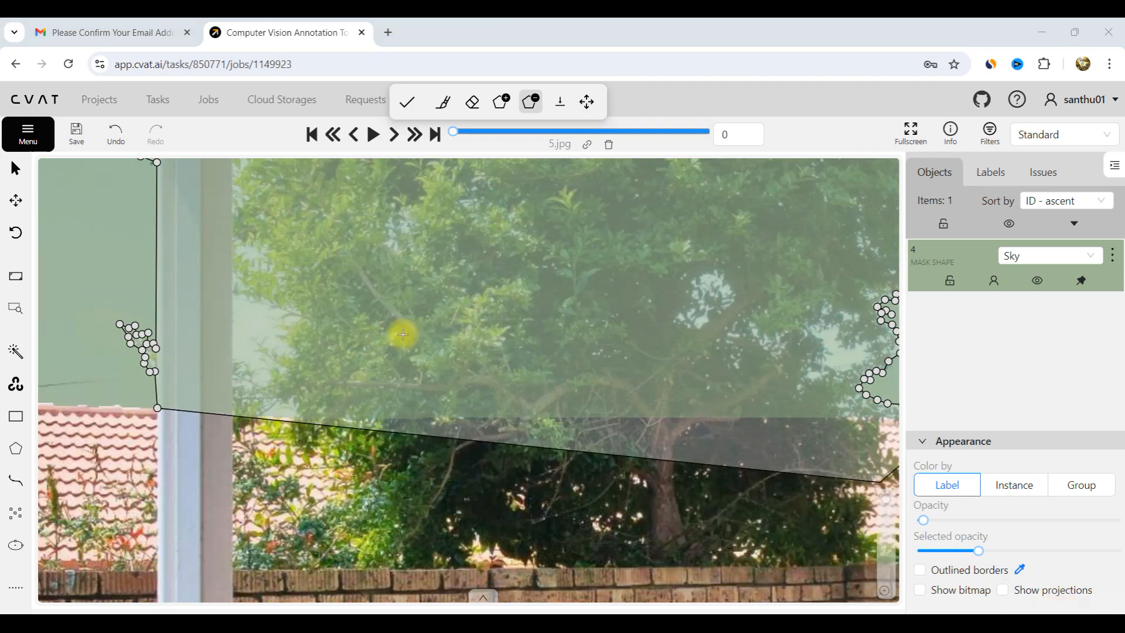
{"action": "scroll", "coordinate": [343, 384], "scroll_direction": "down", "scroll_amount": 3}
{"action": "scroll", "coordinate": [341, 385], "scroll_direction": "down", "scroll_amount": 4}
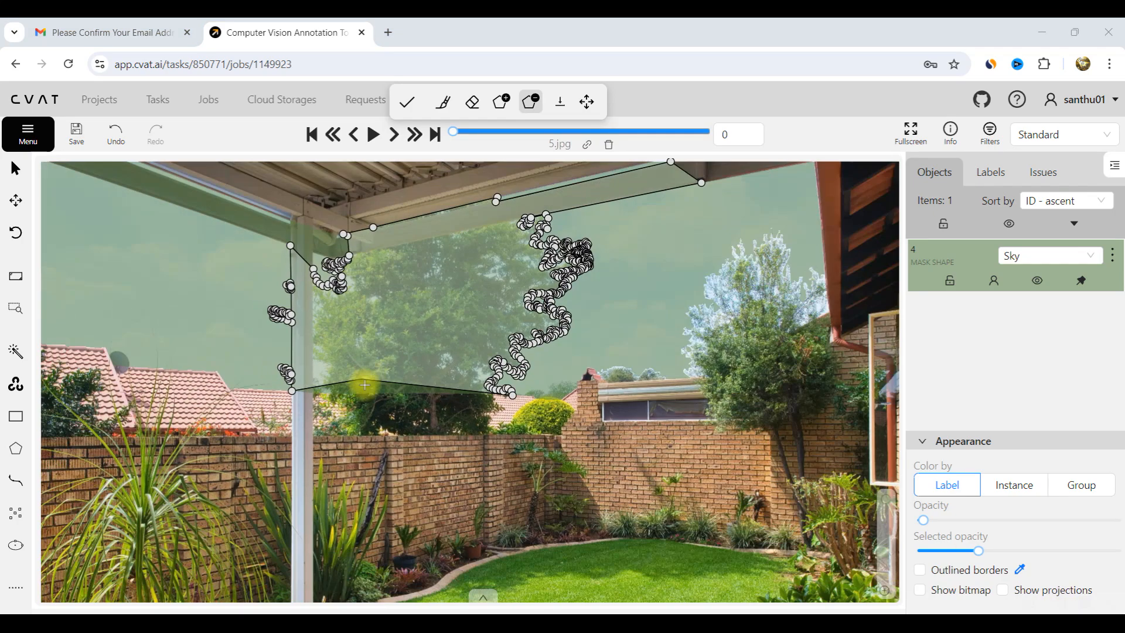
{"action": "scroll", "coordinate": [406, 288], "scroll_direction": "down", "scroll_amount": 1}
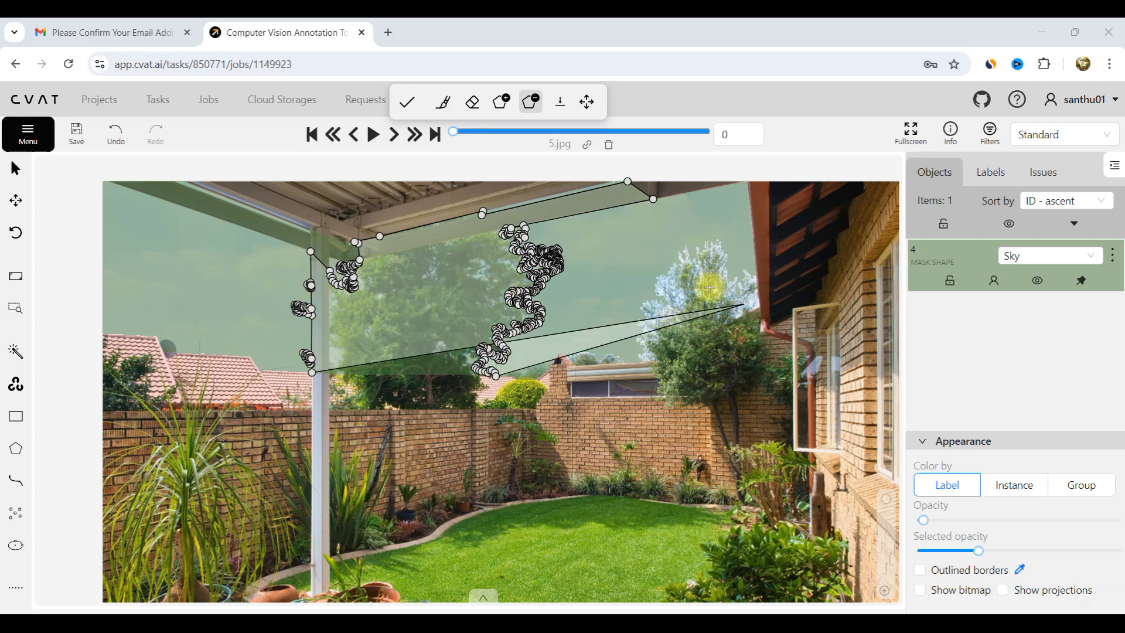
{"action": "scroll", "coordinate": [518, 340], "scroll_direction": "down", "scroll_amount": 2}
{"action": "scroll", "coordinate": [467, 303], "scroll_direction": "up", "scroll_amount": 2}
{"action": "scroll", "coordinate": [433, 308], "scroll_direction": "up", "scroll_amount": 2}
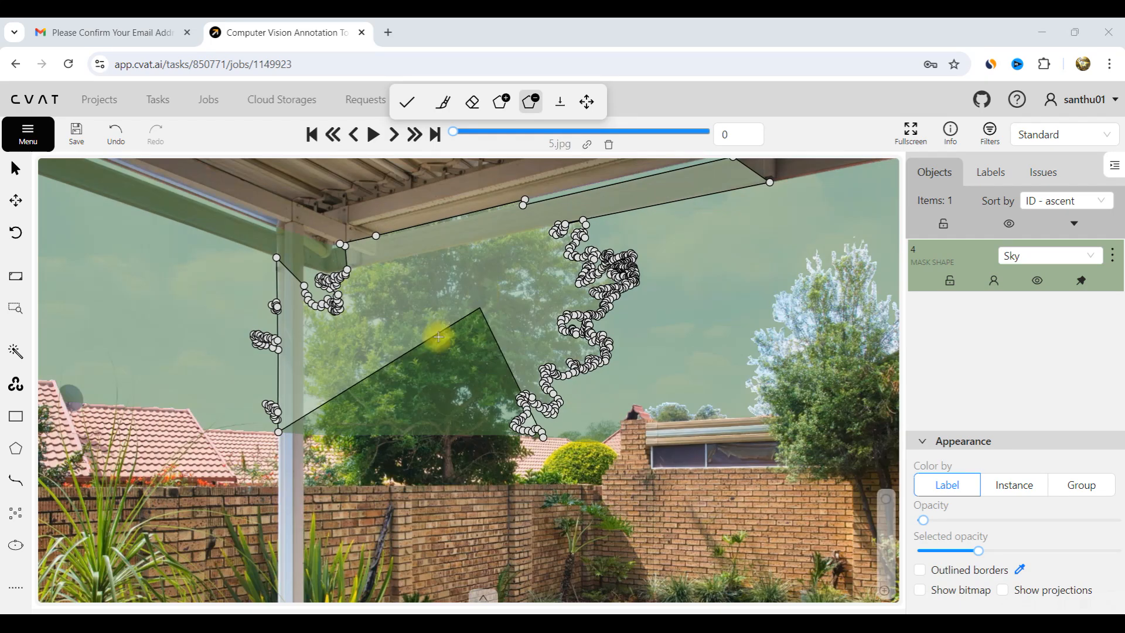
{"action": "scroll", "coordinate": [454, 312], "scroll_direction": "down", "scroll_amount": 2}
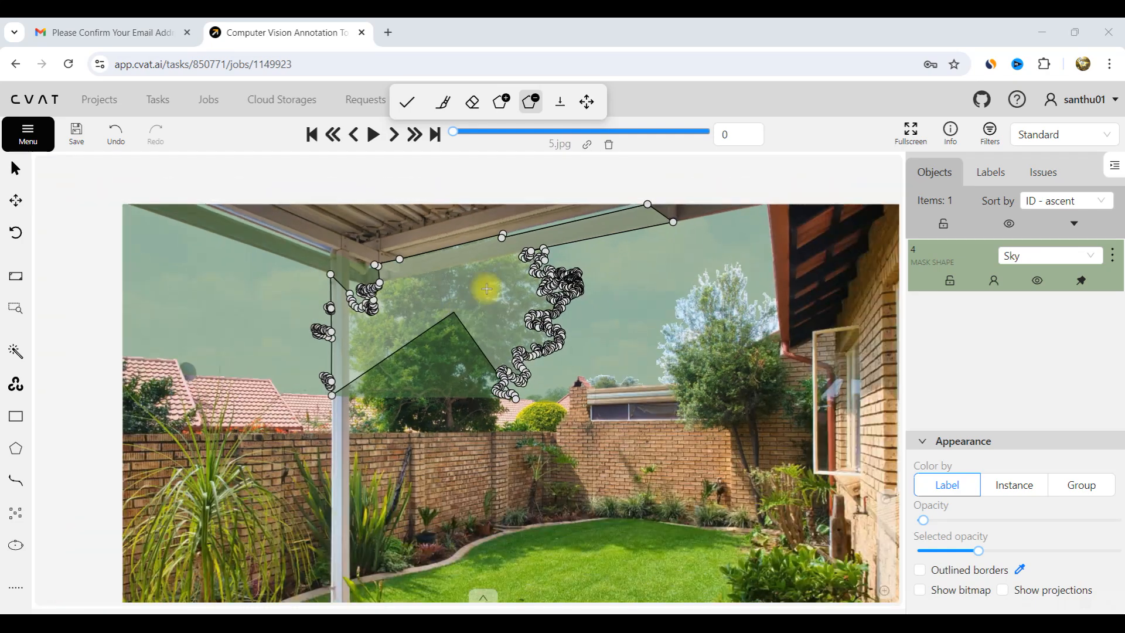
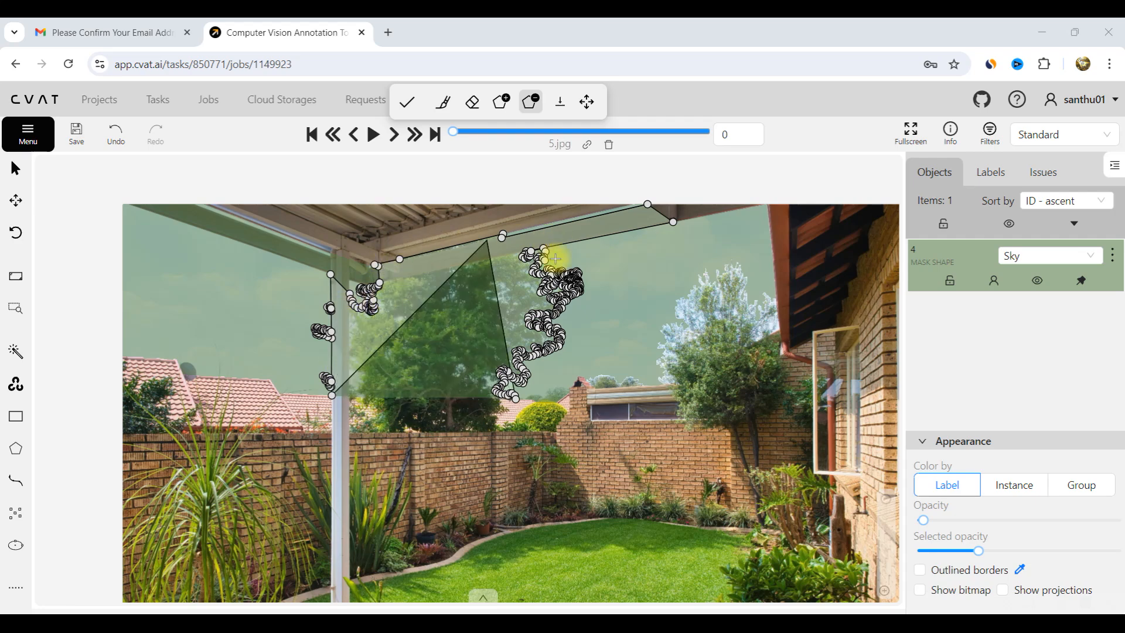
- Close the tree outline so the tree and roof area is cut out of the Sky mask
{"action": "scroll", "coordinate": [421, 396], "scroll_direction": "up", "scroll_amount": 5}
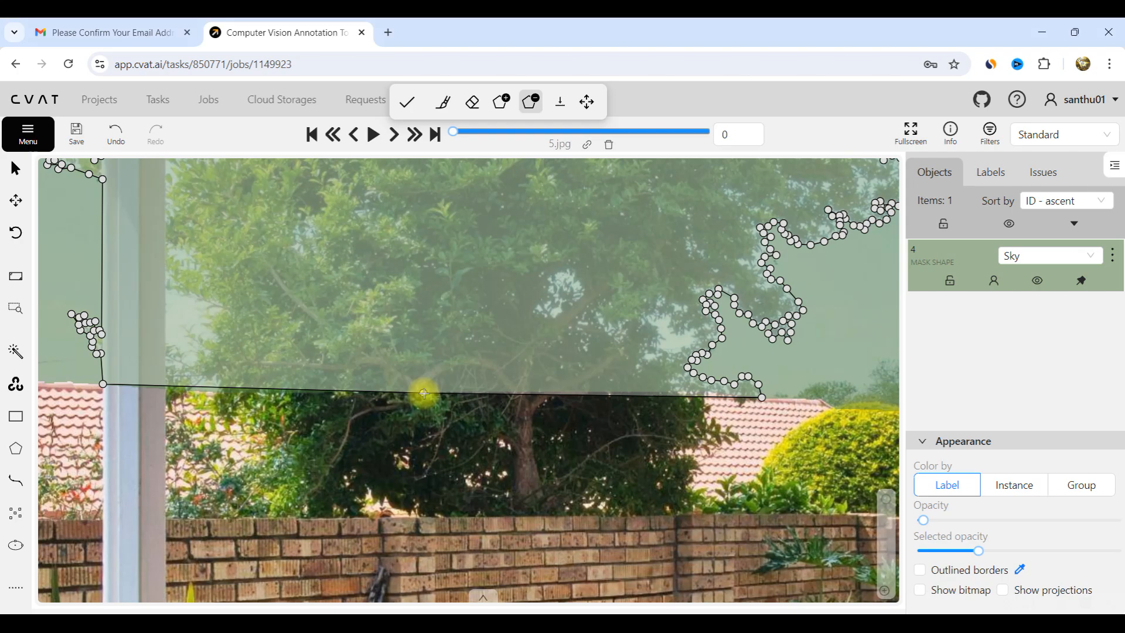
{"action": "double_click", "coordinate": [424, 393]}
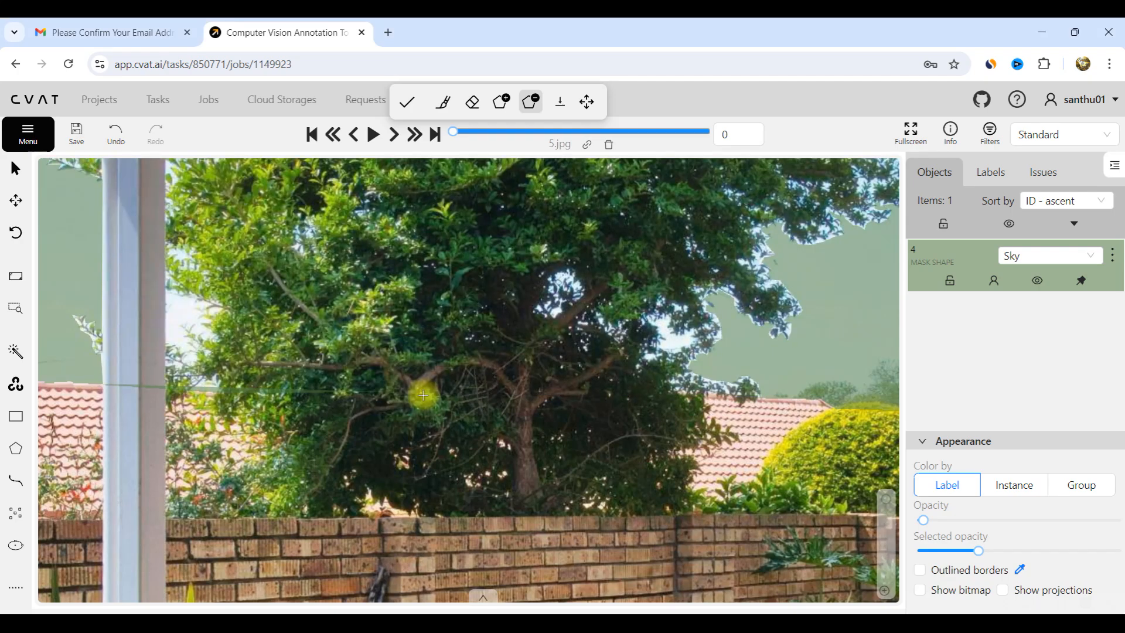
{"action": "scroll", "coordinate": [392, 472], "scroll_direction": "down", "scroll_amount": 4}
{"action": "scroll", "coordinate": [443, 370], "scroll_direction": "up", "scroll_amount": 4}
{"action": "scroll", "coordinate": [428, 449], "scroll_direction": "down", "scroll_amount": 4}
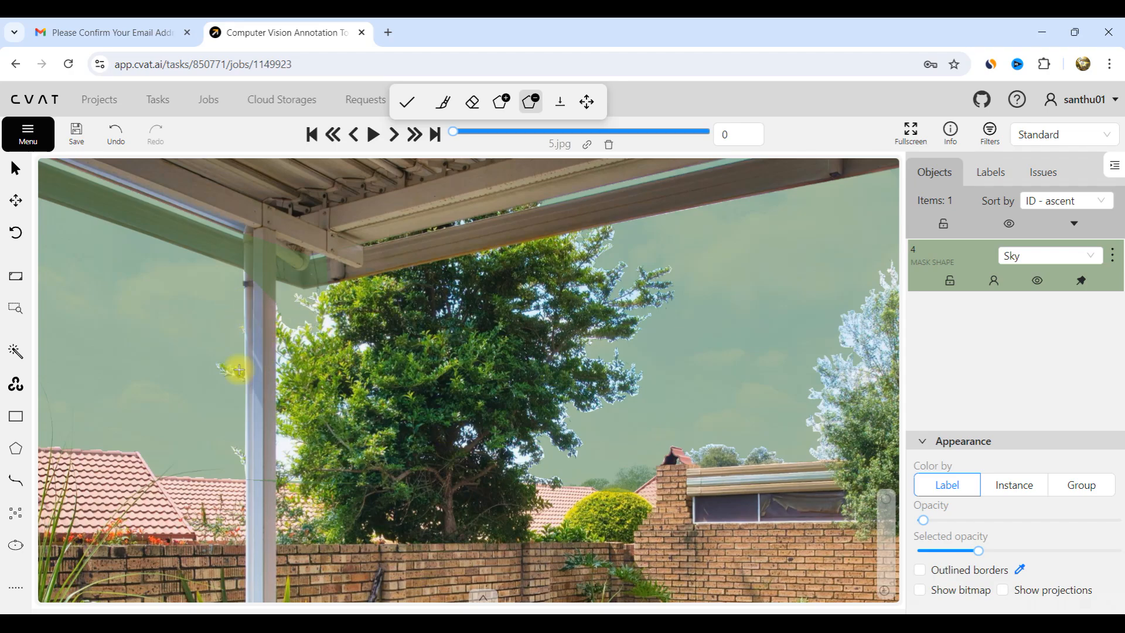
{"action": "scroll", "coordinate": [239, 369], "scroll_direction": "up", "scroll_amount": 4}
{"action": "scroll", "coordinate": [484, 345], "scroll_direction": "down", "scroll_amount": 4}
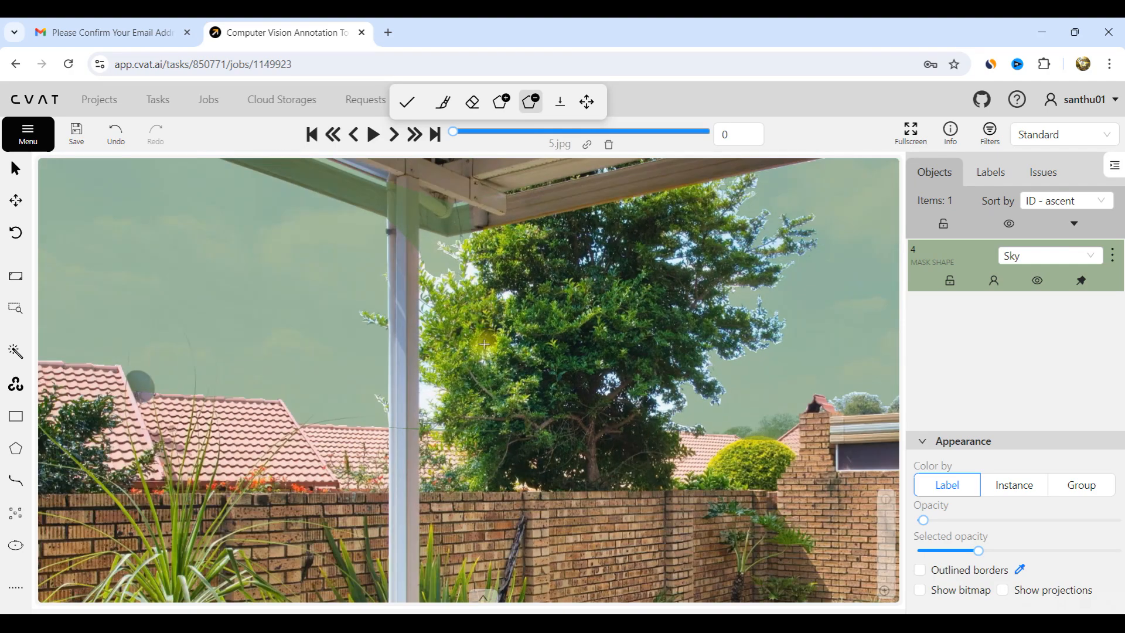
{"action": "scroll", "coordinate": [484, 344], "scroll_direction": "up", "scroll_amount": 2}
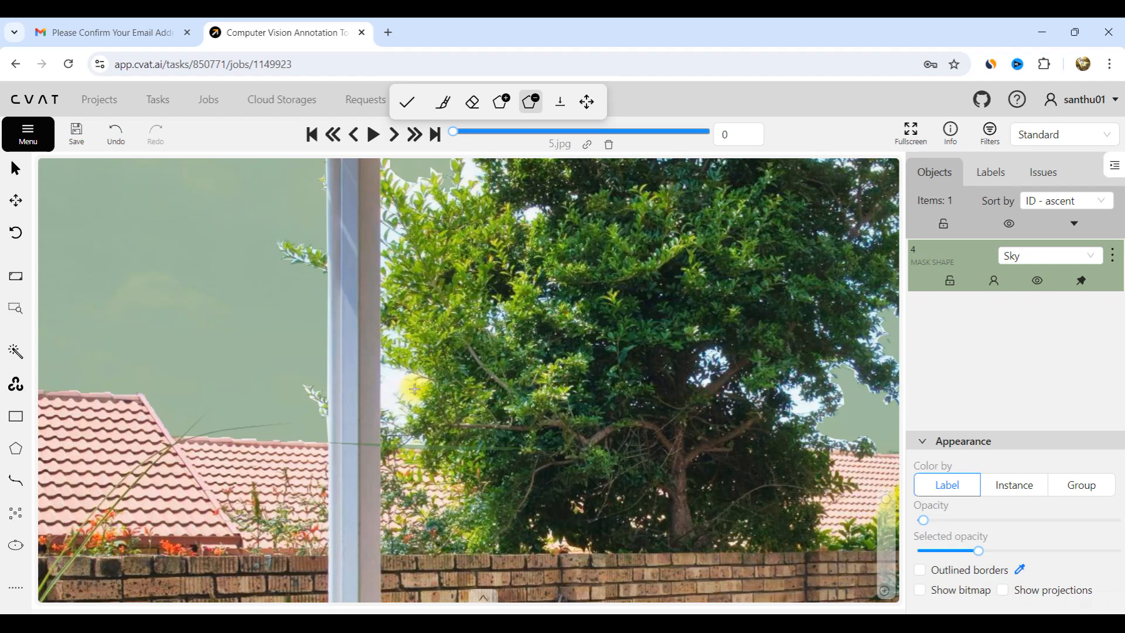
{"action": "scroll", "coordinate": [570, 358], "scroll_direction": "down", "scroll_amount": 2}
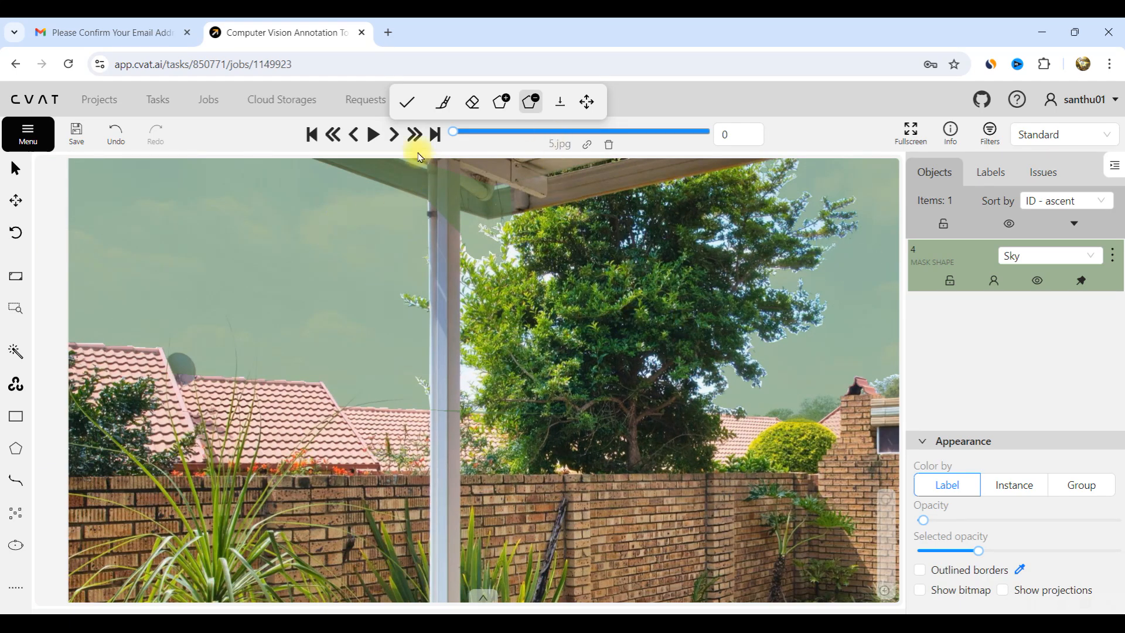
- Commit the Sky mask, then start a new brush-painted mask labelled Sky
{"action": "left_click", "coordinate": [408, 105]}
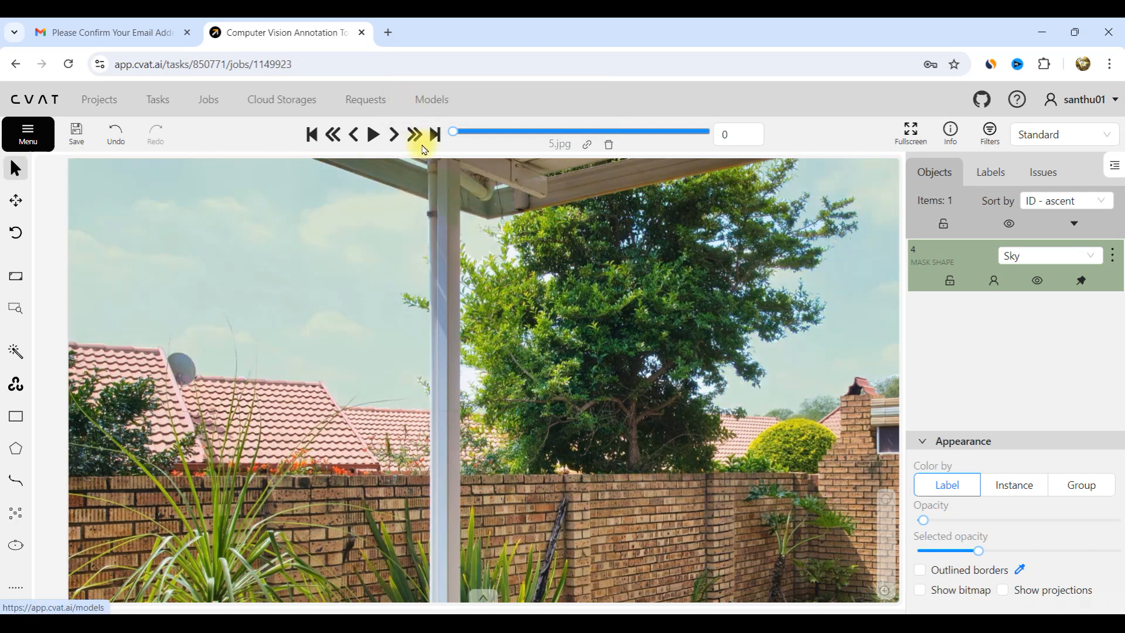
{"action": "scroll", "coordinate": [468, 299], "scroll_direction": "up", "scroll_amount": 2}
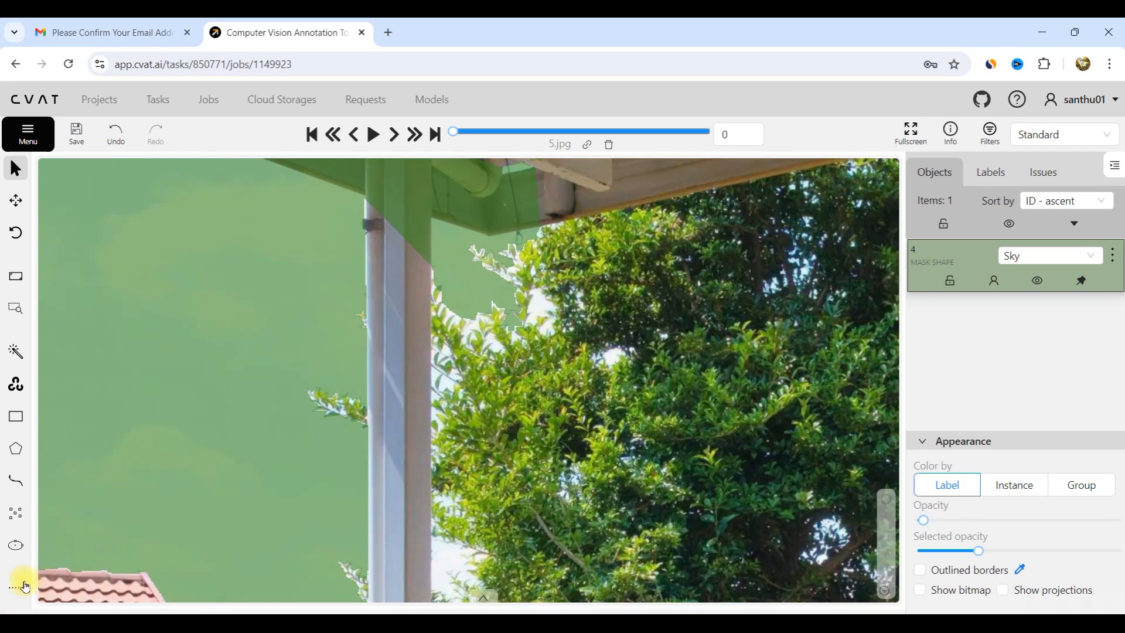
{"action": "mouse_move", "coordinate": [17, 586]}
{"action": "left_click", "coordinate": [93, 589]}
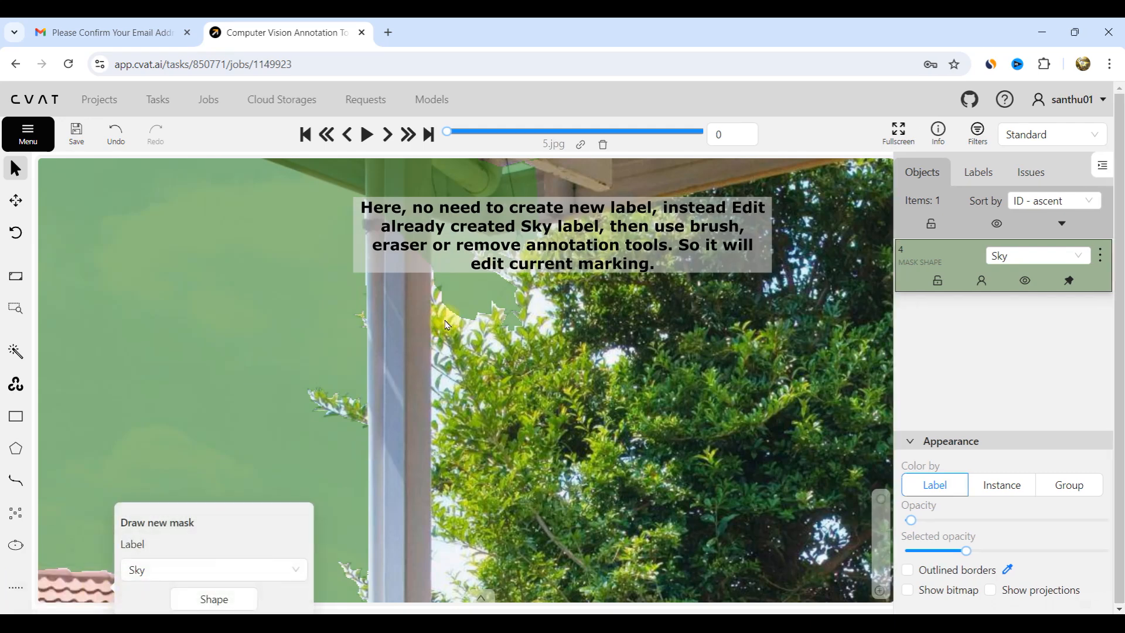
{"action": "scroll", "coordinate": [641, 320], "scroll_direction": "down", "scroll_amount": 5}
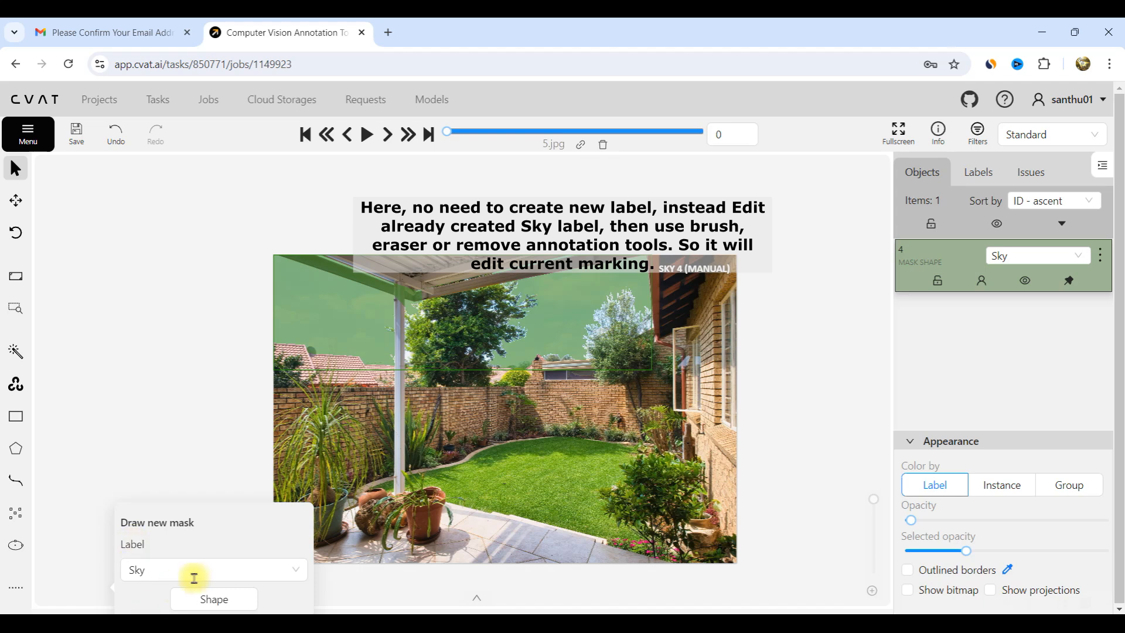
{"action": "left_click", "coordinate": [213, 598]}
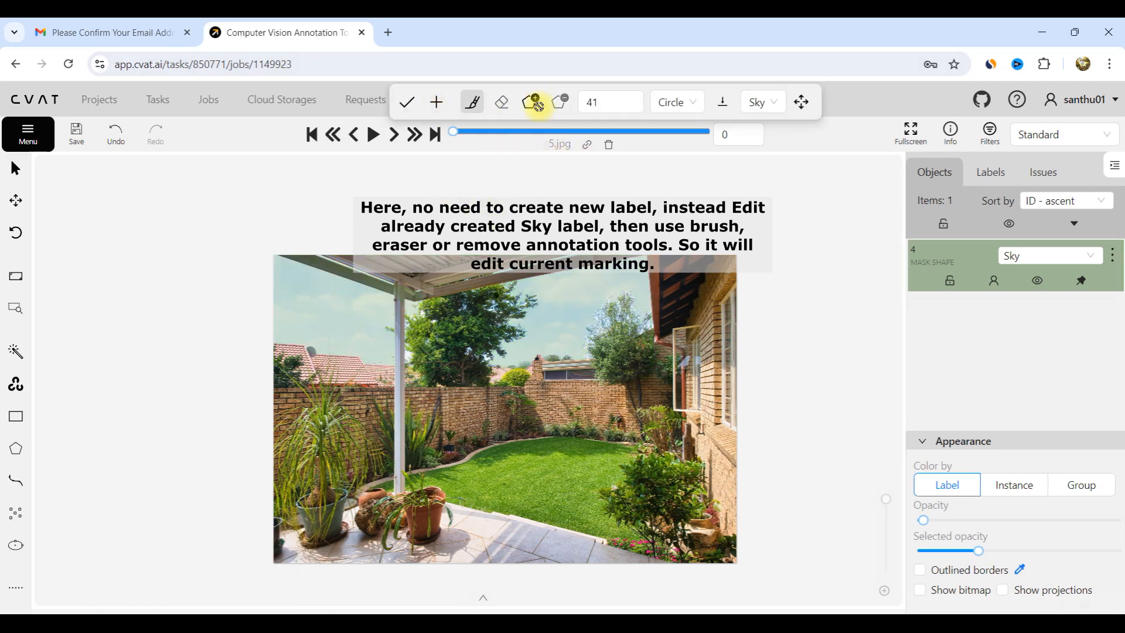
{"action": "mouse_move", "coordinate": [805, 109]}
{"action": "left_mouse_down"}
{"action": "mouse_move", "coordinate": [803, 123]}
{"action": "mouse_move", "coordinate": [807, 112]}
{"action": "left_mouse_up"}
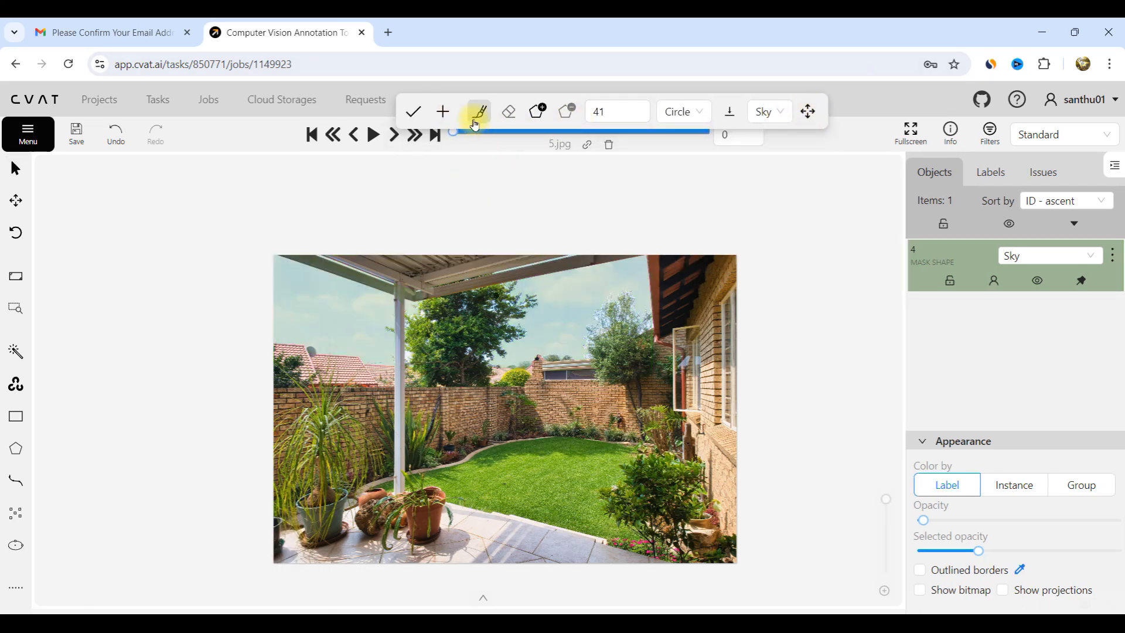
- Brush the sky gaps between the leaves and beside the white post into the Sky mask
{"action": "scroll", "coordinate": [419, 364], "scroll_direction": "up", "scroll_amount": 6}
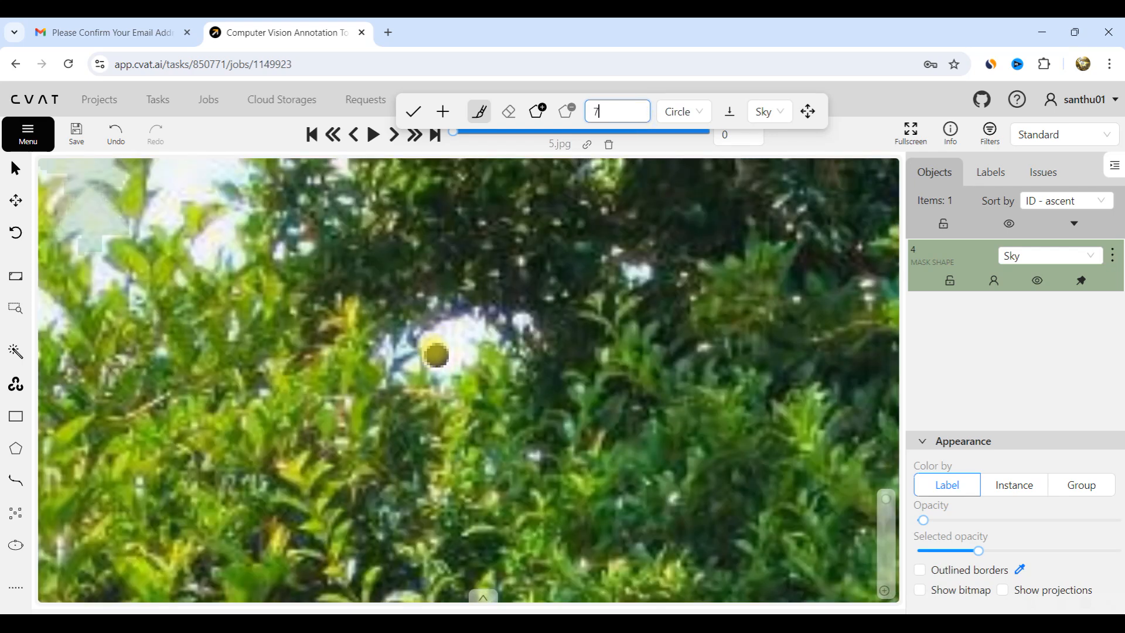
{"action": "left_click", "coordinate": [431, 347]}
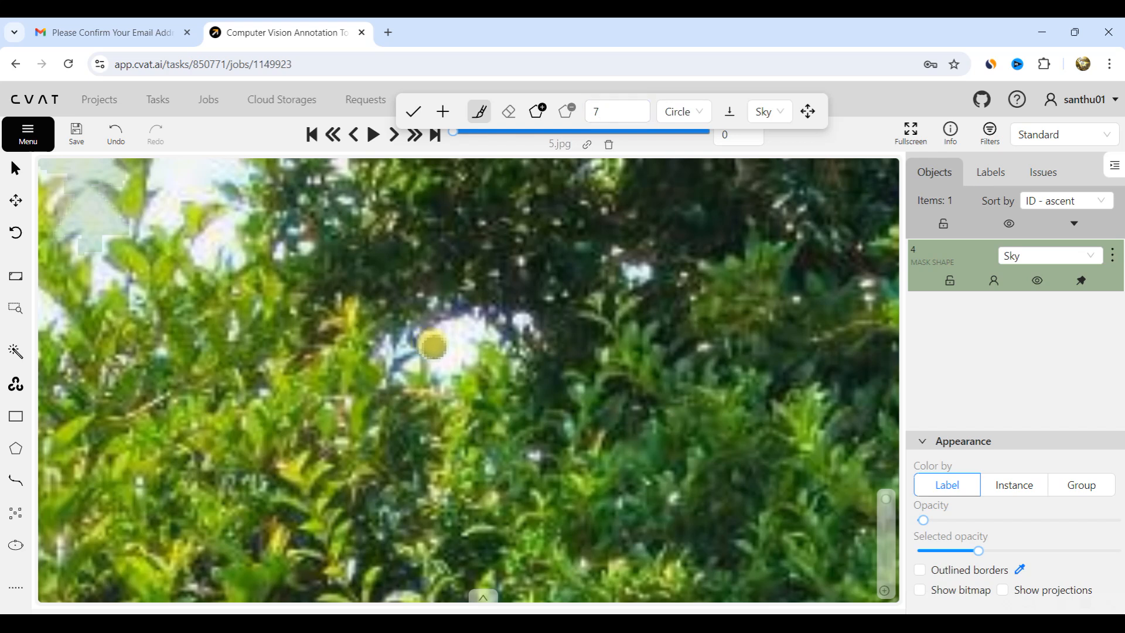
{"action": "mouse_move", "coordinate": [444, 338]}
{"action": "left_mouse_down"}
{"action": "mouse_move", "coordinate": [457, 332]}
{"action": "mouse_move", "coordinate": [450, 355]}
{"action": "mouse_move", "coordinate": [467, 329]}
{"action": "mouse_move", "coordinate": [457, 346]}
{"action": "mouse_move", "coordinate": [493, 336]}
{"action": "left_mouse_up"}
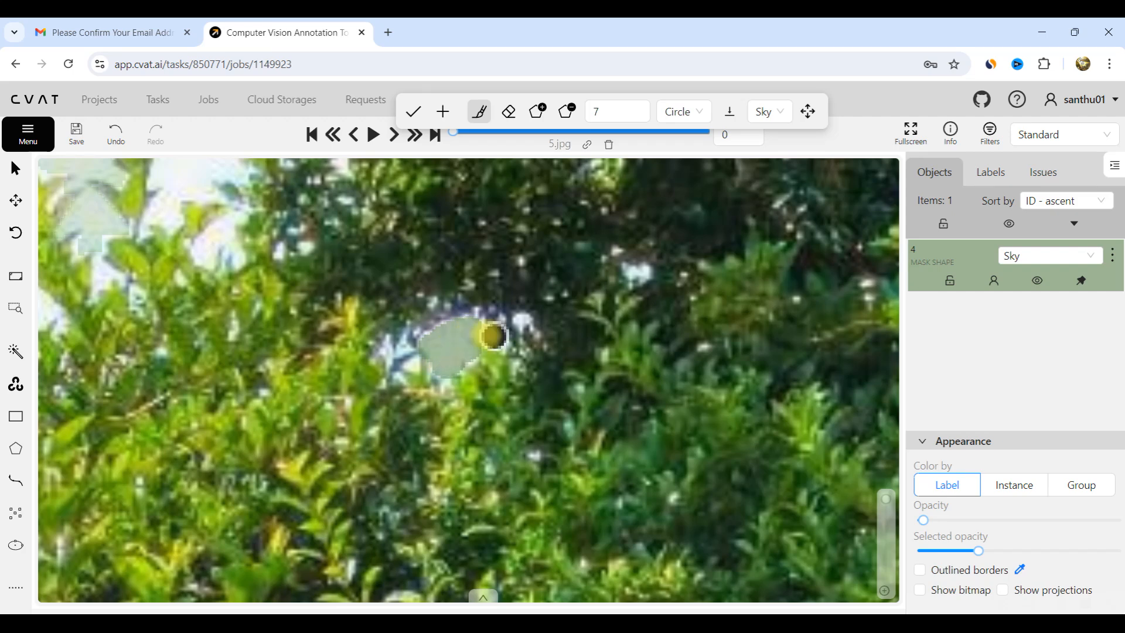
{"action": "scroll", "coordinate": [547, 350], "scroll_direction": "down", "scroll_amount": 4}
{"action": "scroll", "coordinate": [367, 248], "scroll_direction": "up", "scroll_amount": 2}
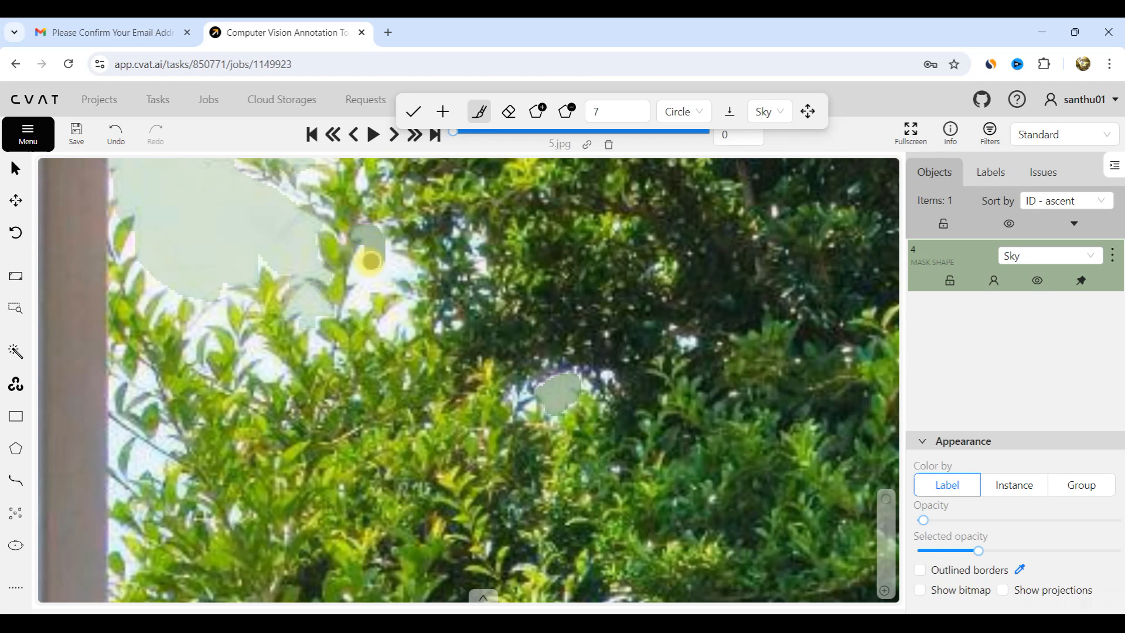
{"action": "left_click_drag", "start_coordinate": [360, 296], "coordinate": [394, 269]}
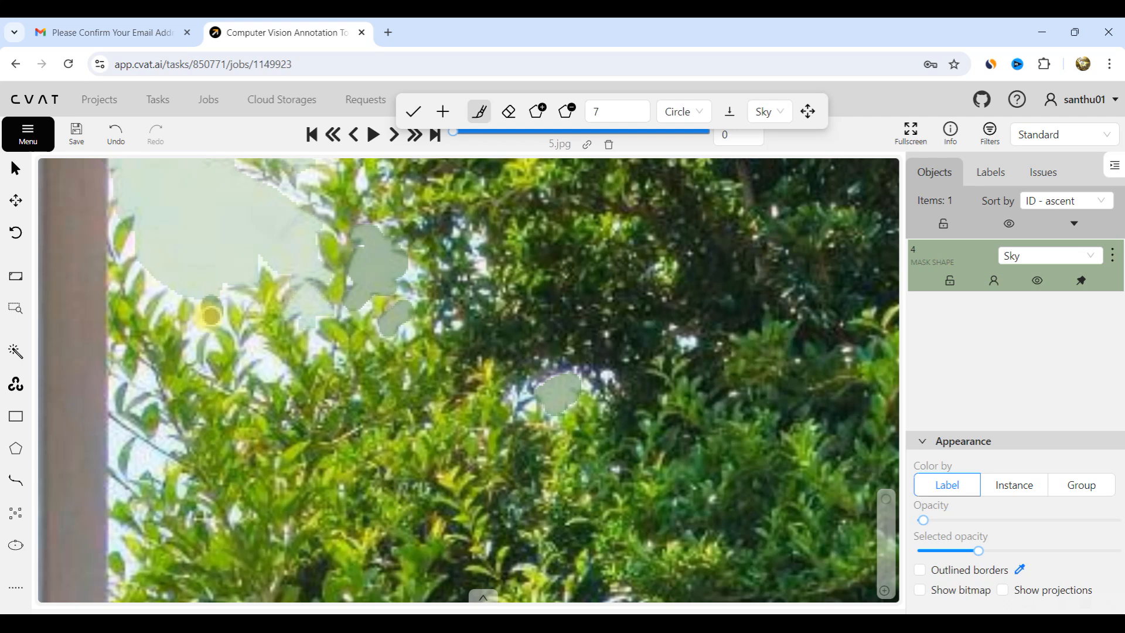
{"action": "left_click_drag", "start_coordinate": [197, 329], "coordinate": [221, 311]}
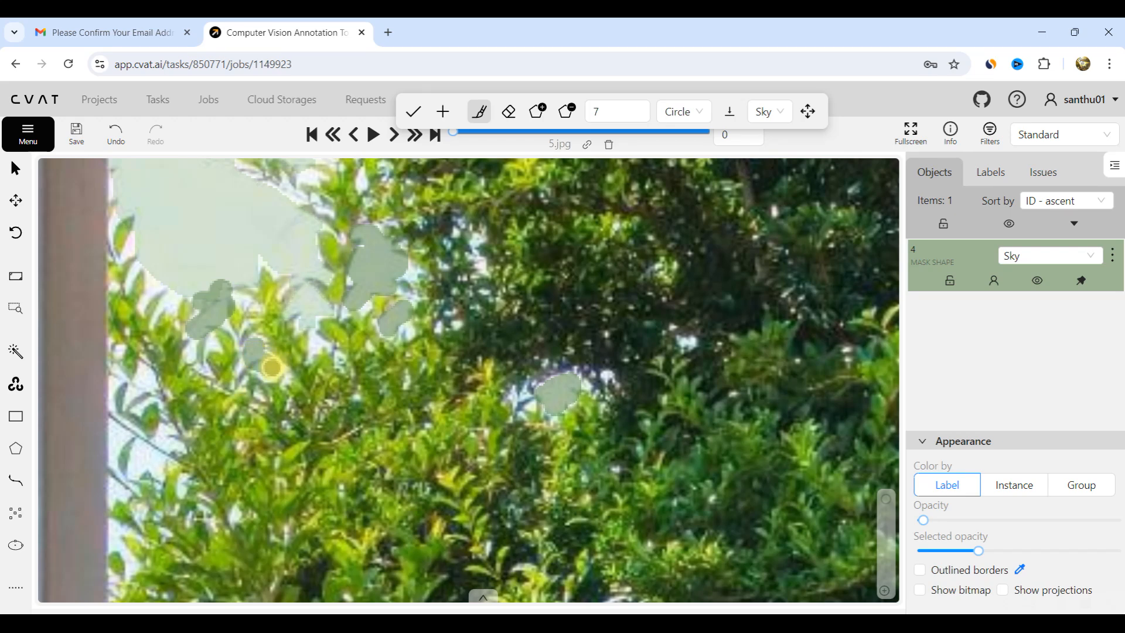
{"action": "scroll", "coordinate": [285, 321], "scroll_direction": "down", "scroll_amount": 2}
{"action": "scroll", "coordinate": [157, 406], "scroll_direction": "up", "scroll_amount": 3}
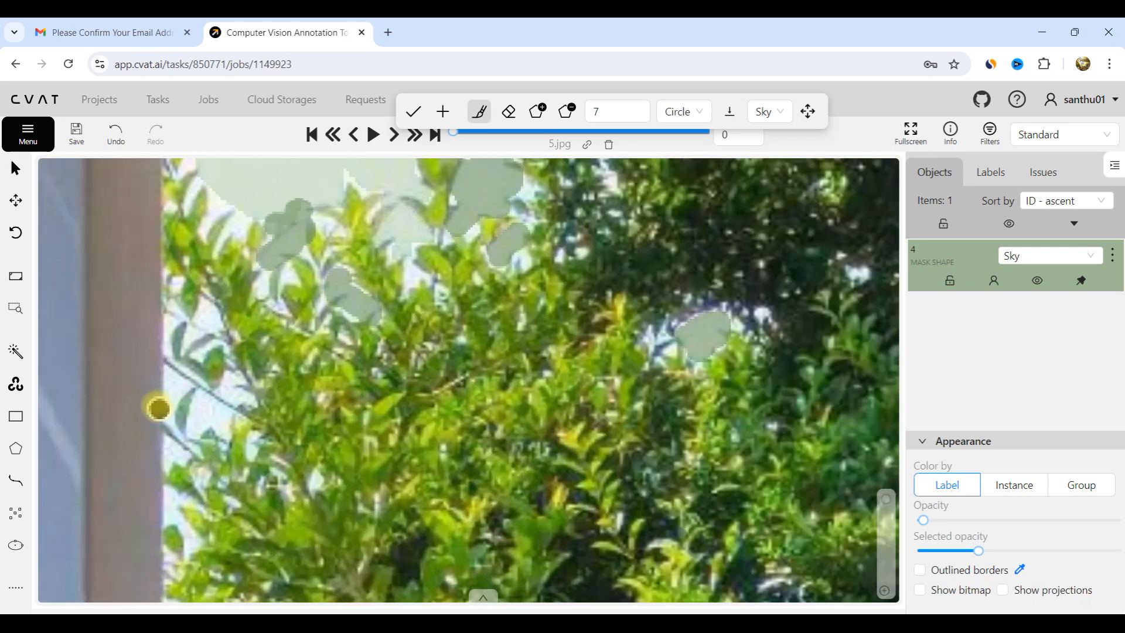
{"action": "mouse_move", "coordinate": [172, 381]}
{"action": "left_mouse_down"}
{"action": "mouse_move", "coordinate": [168, 408]}
{"action": "mouse_move", "coordinate": [194, 405]}
{"action": "mouse_move", "coordinate": [223, 420]}
{"action": "mouse_move", "coordinate": [218, 406]}
{"action": "left_mouse_up"}
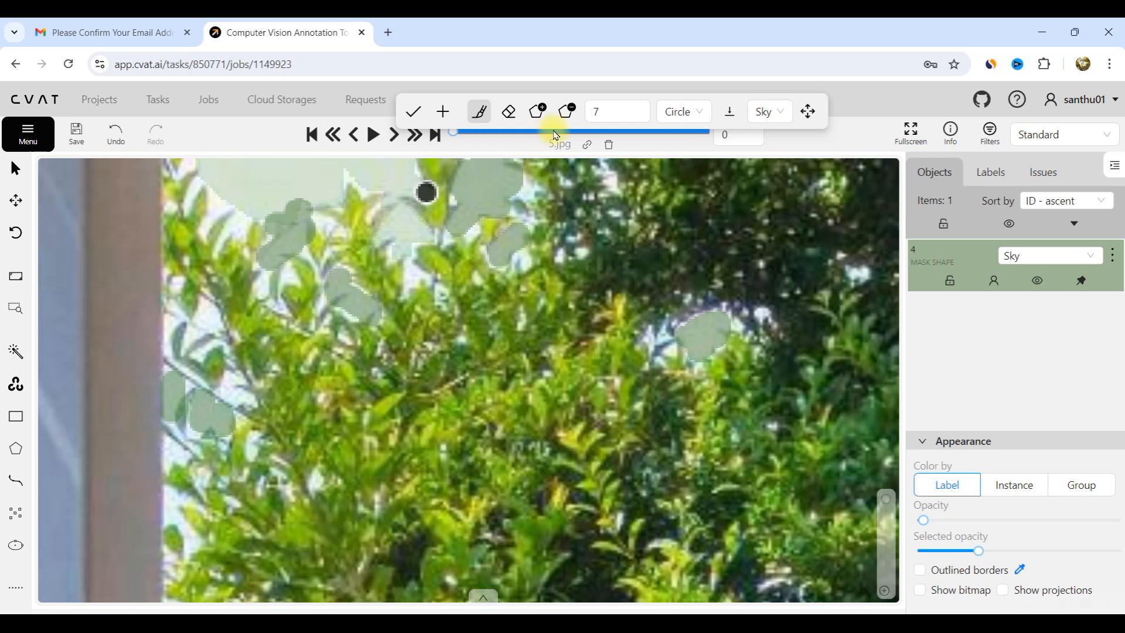
- Reduce the brush to size 4 and paint the sky gaps between the central branches
{"action": "left_click", "coordinate": [641, 119]}
{"action": "left_click", "coordinate": [641, 119]}
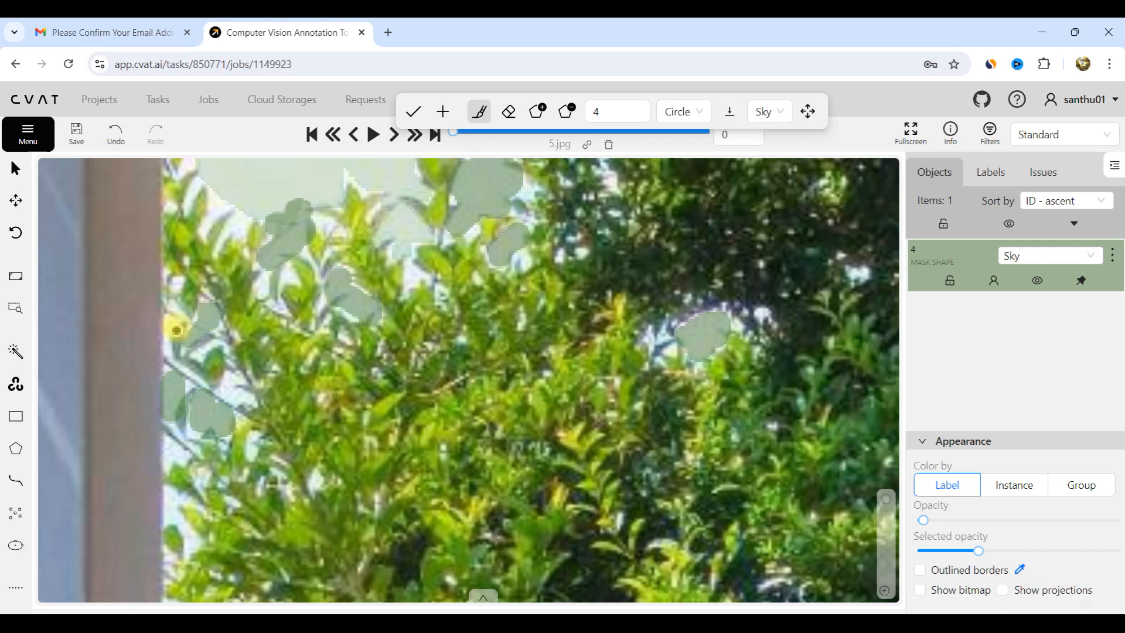
{"action": "scroll", "coordinate": [184, 428], "scroll_direction": "down", "scroll_amount": 2}
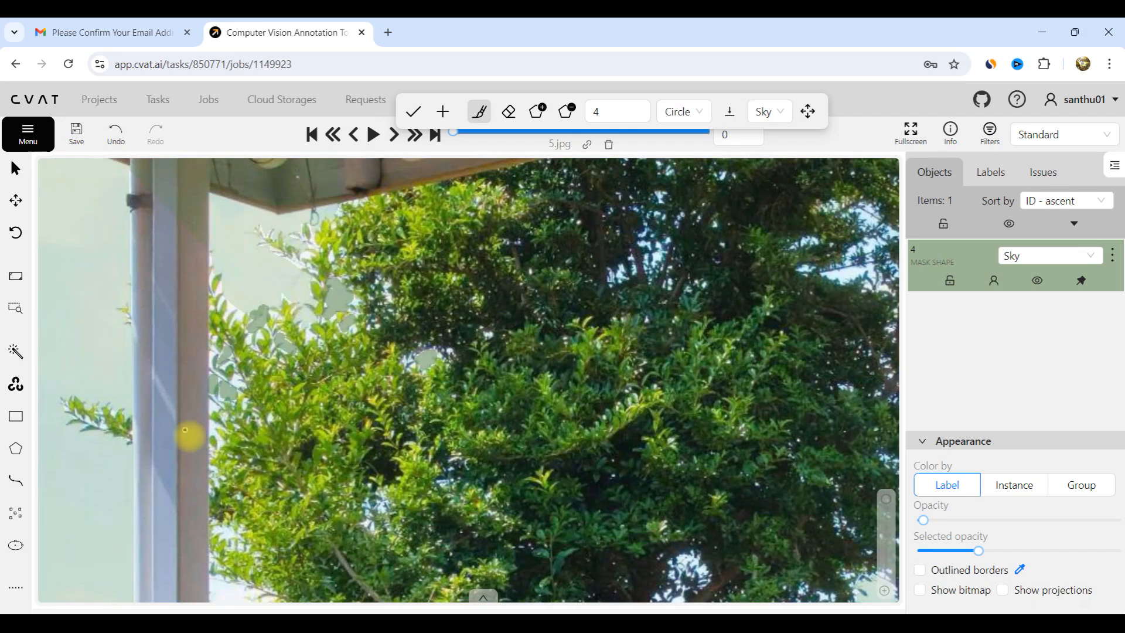
{"action": "scroll", "coordinate": [231, 440], "scroll_direction": "up", "scroll_amount": 3}
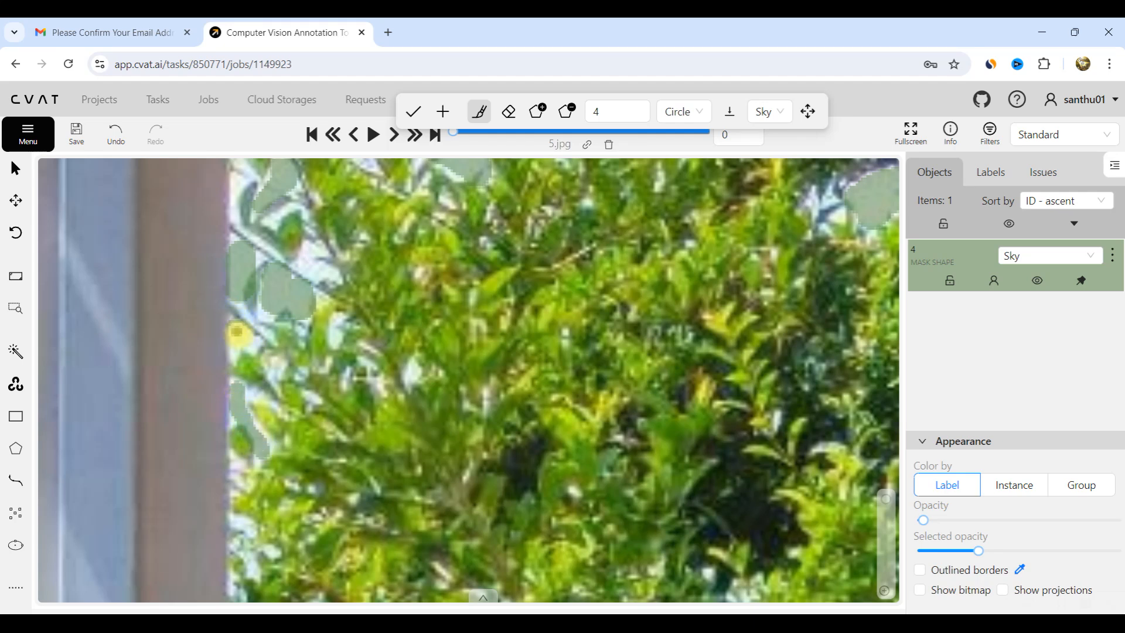
{"action": "scroll", "coordinate": [440, 363], "scroll_direction": "down", "scroll_amount": 3}
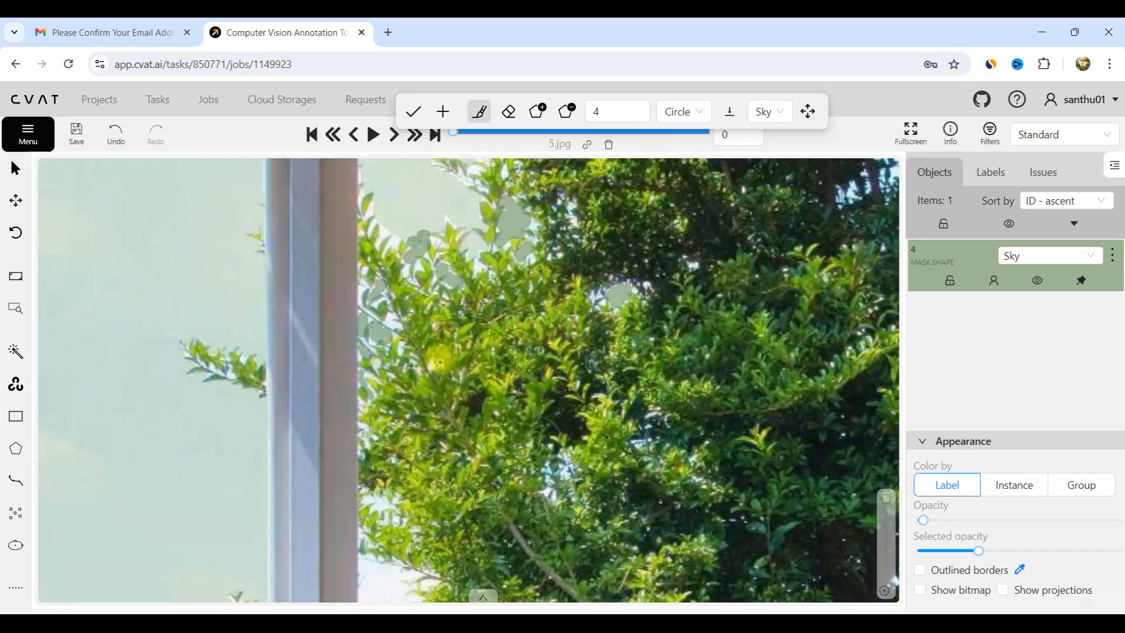
{"action": "scroll", "coordinate": [557, 410], "scroll_direction": "down", "scroll_amount": 2}
{"action": "scroll", "coordinate": [703, 328], "scroll_direction": "up", "scroll_amount": 3}
{"action": "scroll", "coordinate": [612, 395], "scroll_direction": "up", "scroll_amount": 4}
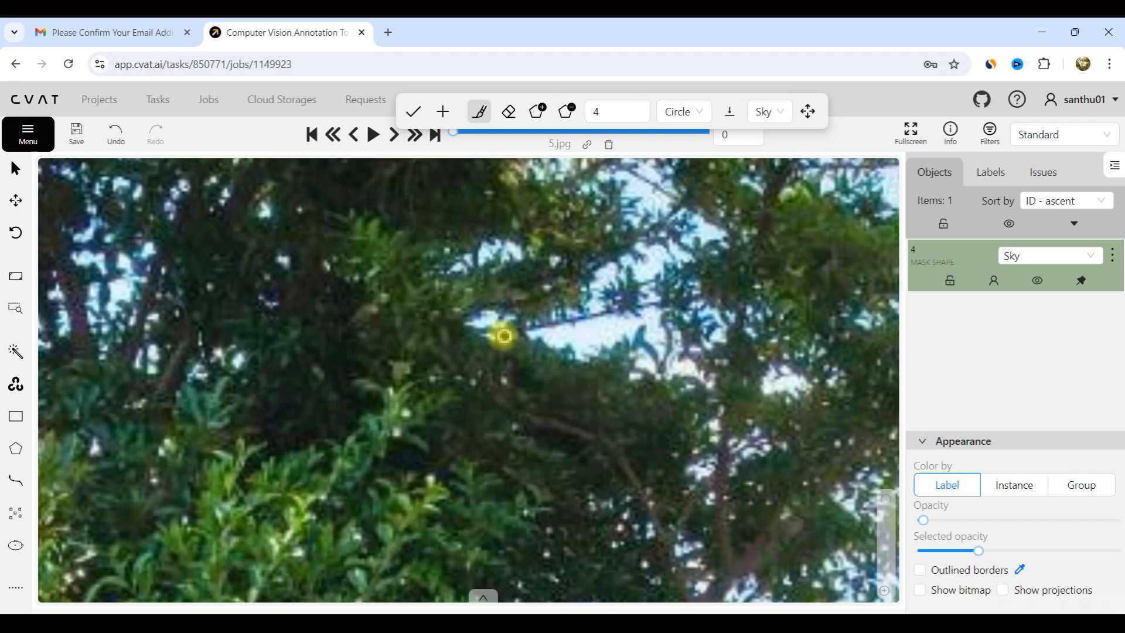
{"action": "mouse_move", "coordinate": [550, 335]}
{"action": "left_mouse_down"}
{"action": "mouse_move", "coordinate": [596, 326]}
{"action": "mouse_move", "coordinate": [572, 339]}
{"action": "mouse_move", "coordinate": [525, 330]}
{"action": "left_mouse_up"}
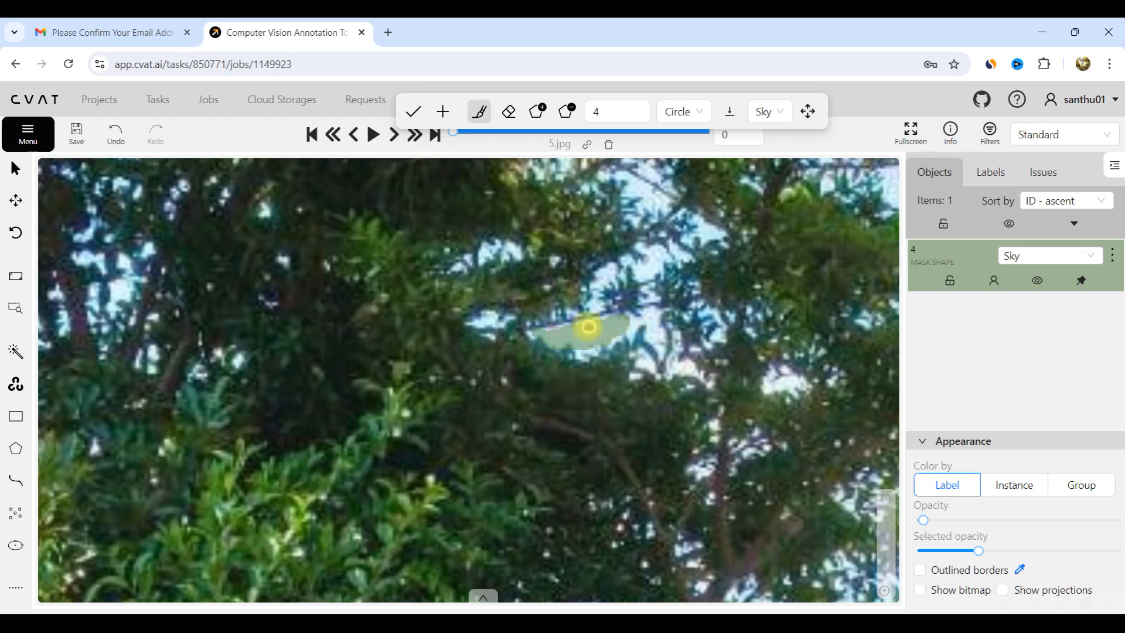
{"action": "mouse_move", "coordinate": [648, 315]}
{"action": "left_mouse_down"}
{"action": "mouse_move", "coordinate": [652, 326]}
{"action": "mouse_move", "coordinate": [652, 317]}
{"action": "left_mouse_up"}
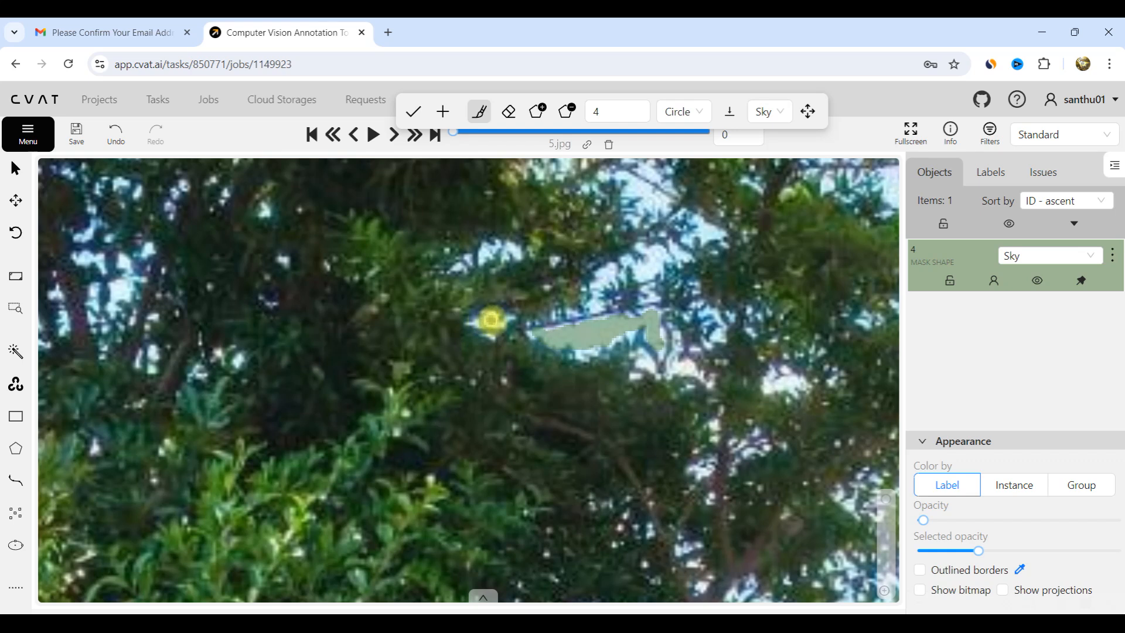
- Dab the remaining sky spots among the branches, including the upper-right gap
{"action": "left_click", "coordinate": [493, 321]}
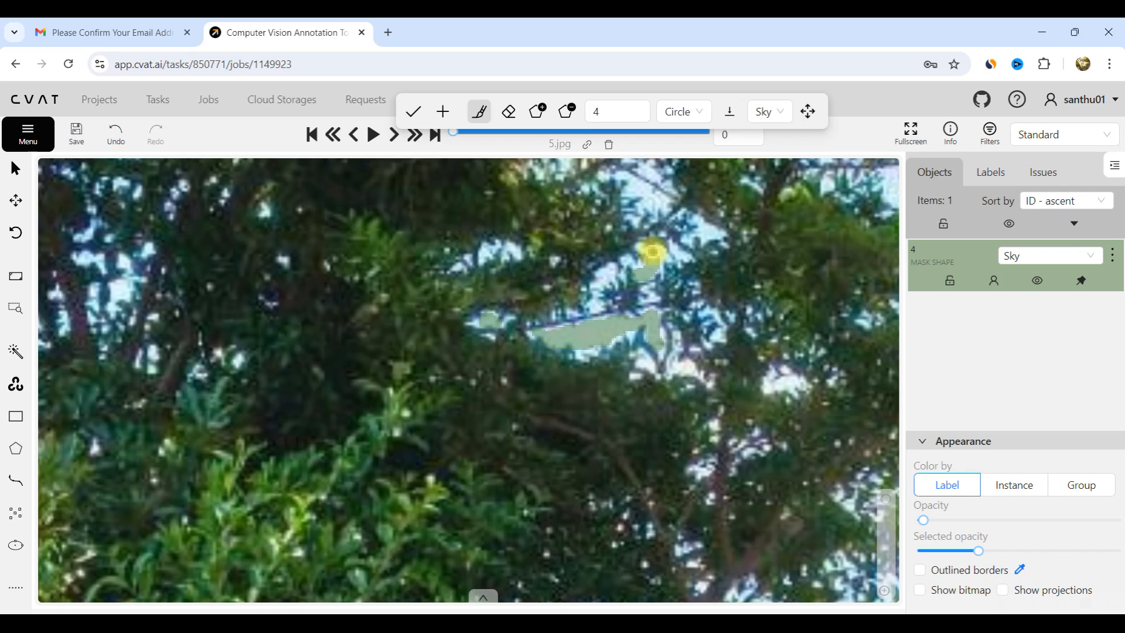
{"action": "left_click", "coordinate": [660, 252]}
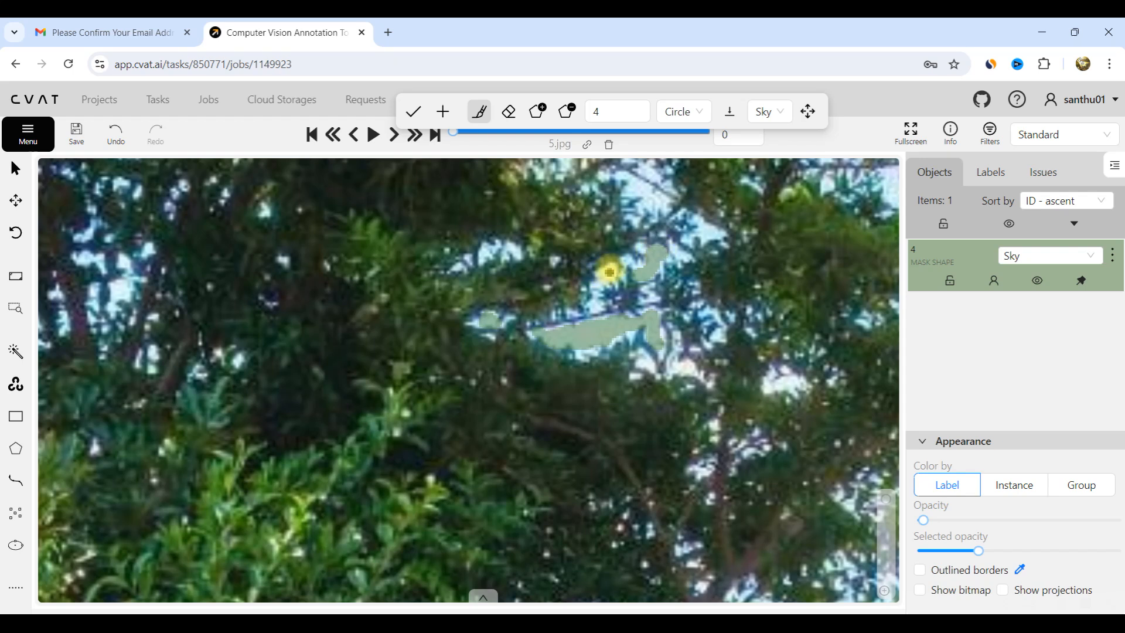
{"action": "left_click", "coordinate": [599, 279]}
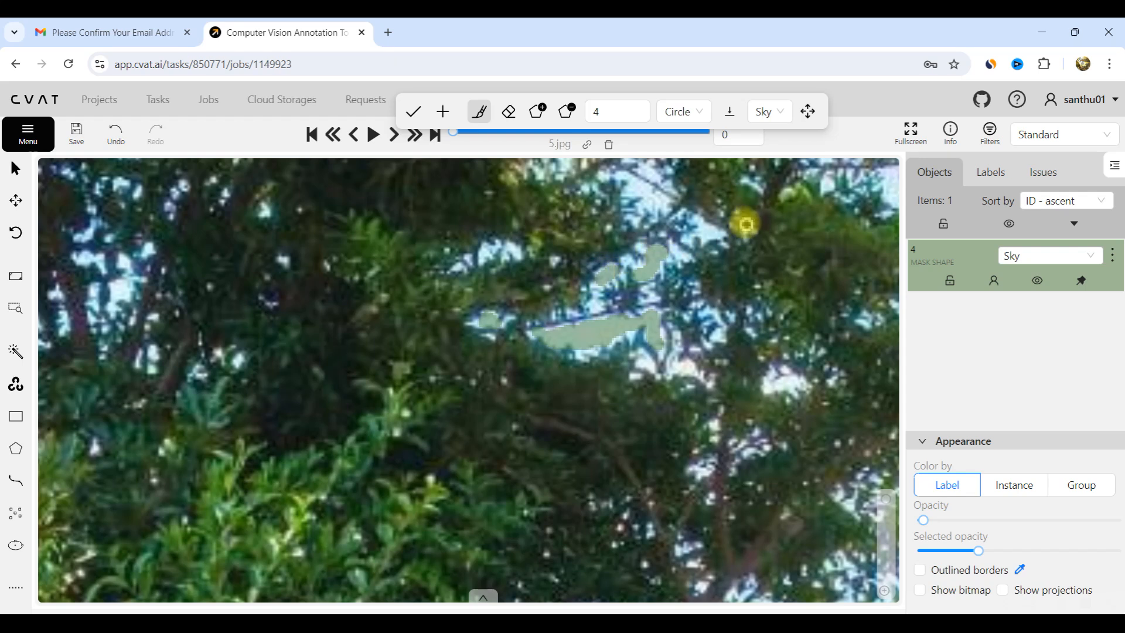
{"action": "left_click", "coordinate": [708, 233]}
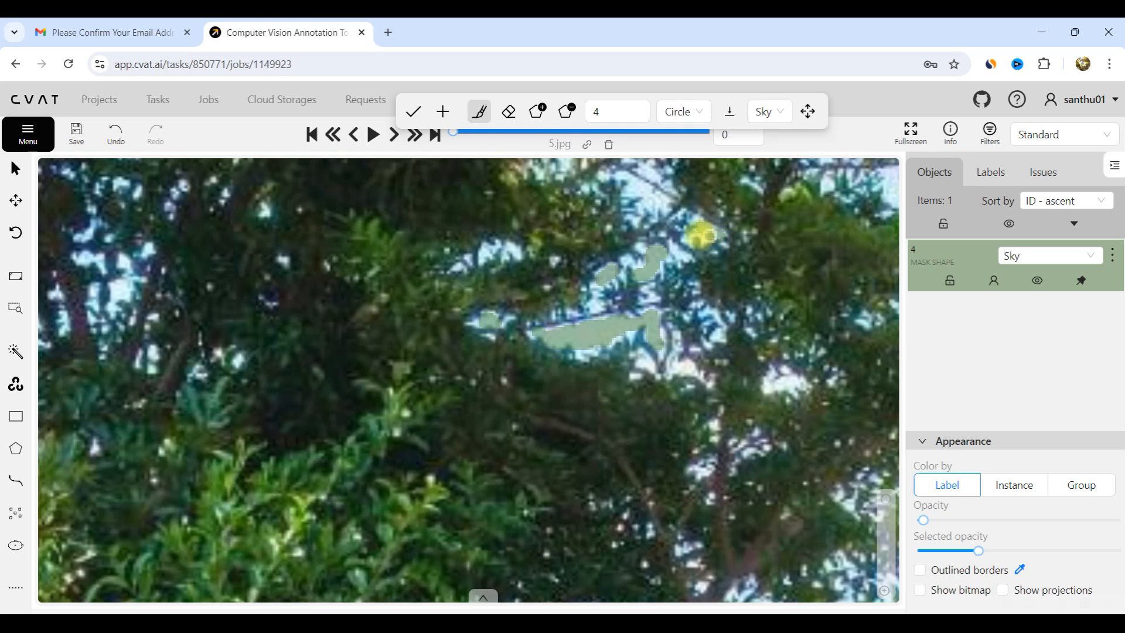
{"action": "mouse_move", "coordinate": [657, 200]}
{"action": "left_mouse_down"}
{"action": "mouse_move", "coordinate": [667, 201]}
{"action": "mouse_move", "coordinate": [635, 182]}
{"action": "mouse_move", "coordinate": [660, 181]}
{"action": "mouse_move", "coordinate": [655, 196]}
{"action": "left_mouse_up"}
{"action": "scroll", "coordinate": [641, 357], "scroll_direction": "down", "scroll_amount": 4}
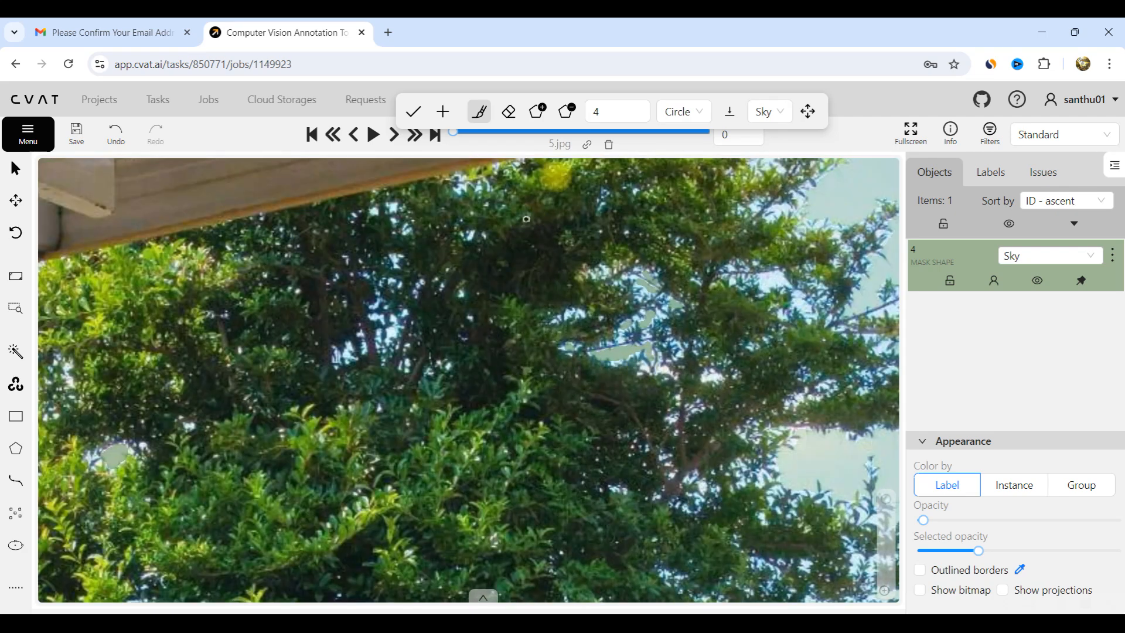
{"action": "scroll", "coordinate": [785, 269], "scroll_direction": "up", "scroll_amount": 4}
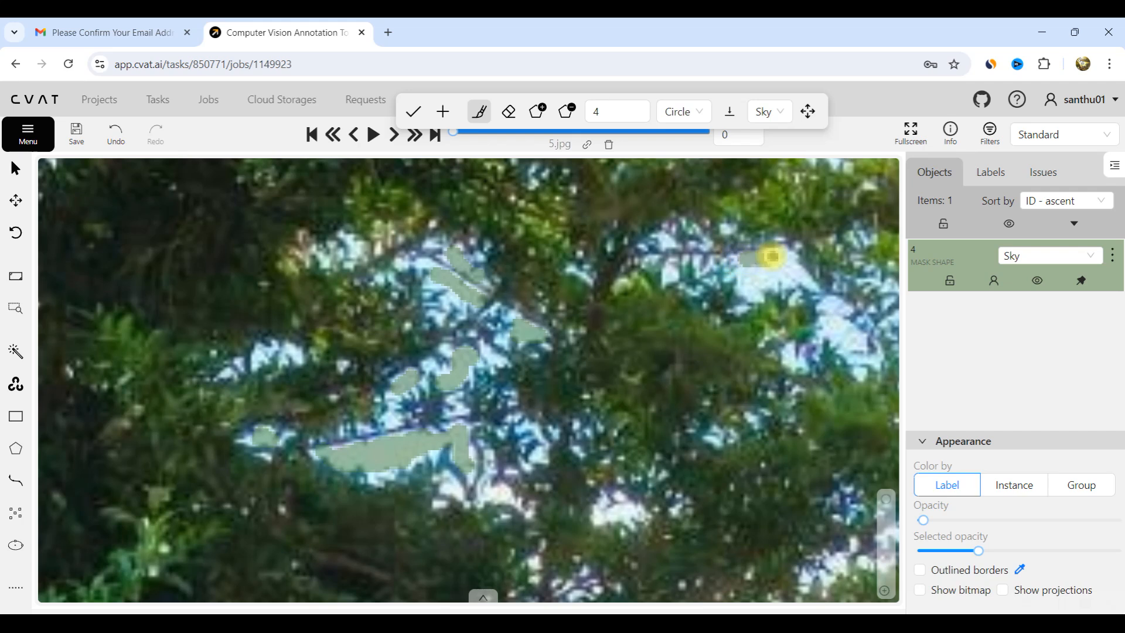
{"action": "mouse_move", "coordinate": [796, 274]}
{"action": "left_mouse_down"}
{"action": "mouse_move", "coordinate": [731, 269]}
{"action": "mouse_move", "coordinate": [788, 266]}
{"action": "mouse_move", "coordinate": [761, 268]}
{"action": "left_mouse_up"}
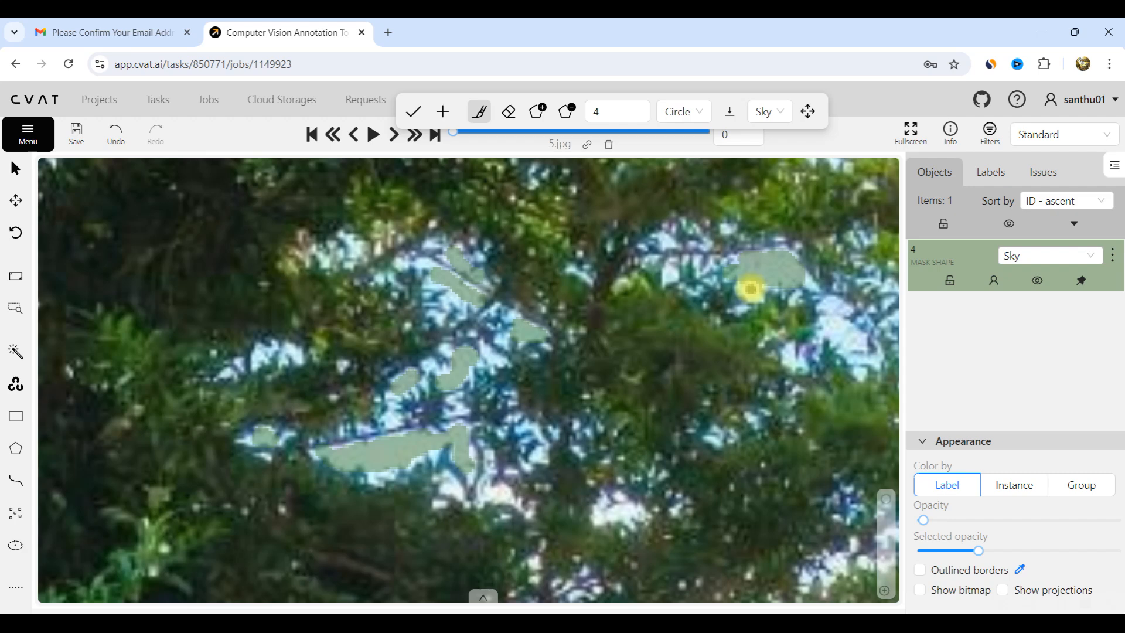
{"action": "scroll", "coordinate": [744, 351], "scroll_direction": "down", "scroll_amount": 4}
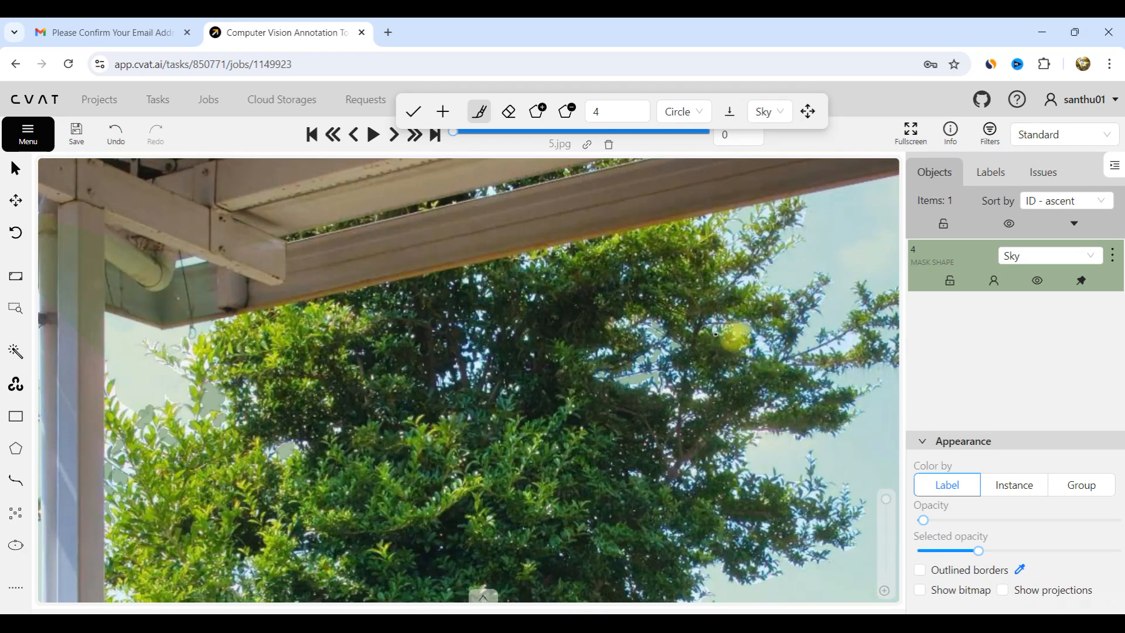
{"action": "scroll", "coordinate": [814, 469], "scroll_direction": "down", "scroll_amount": 2}
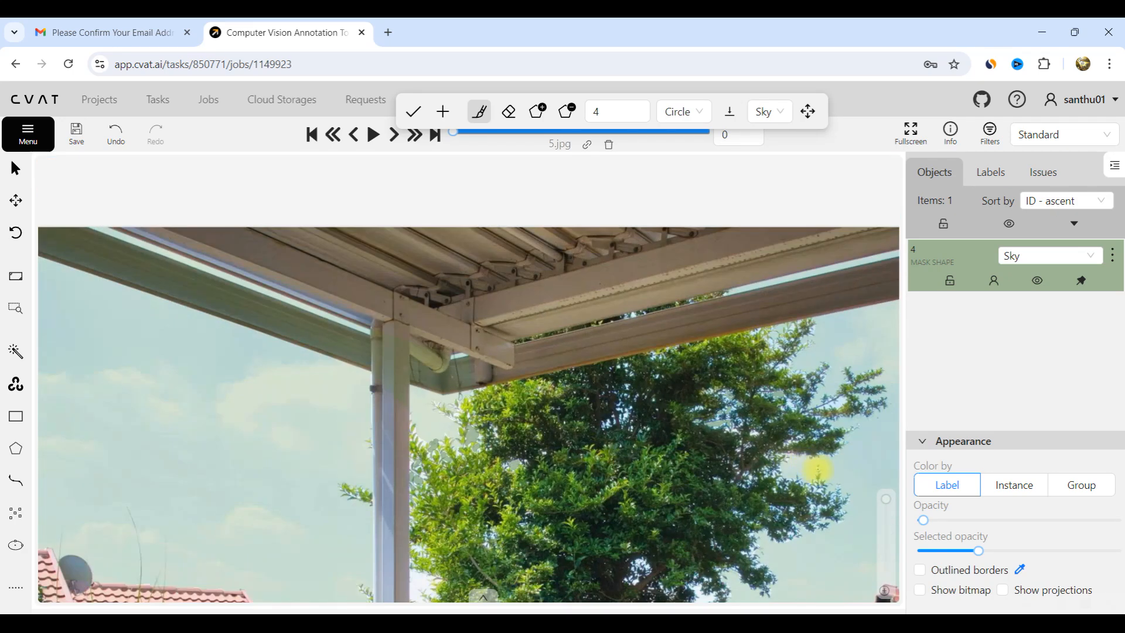
{"action": "scroll", "coordinate": [621, 446], "scroll_direction": "up", "scroll_amount": 3}
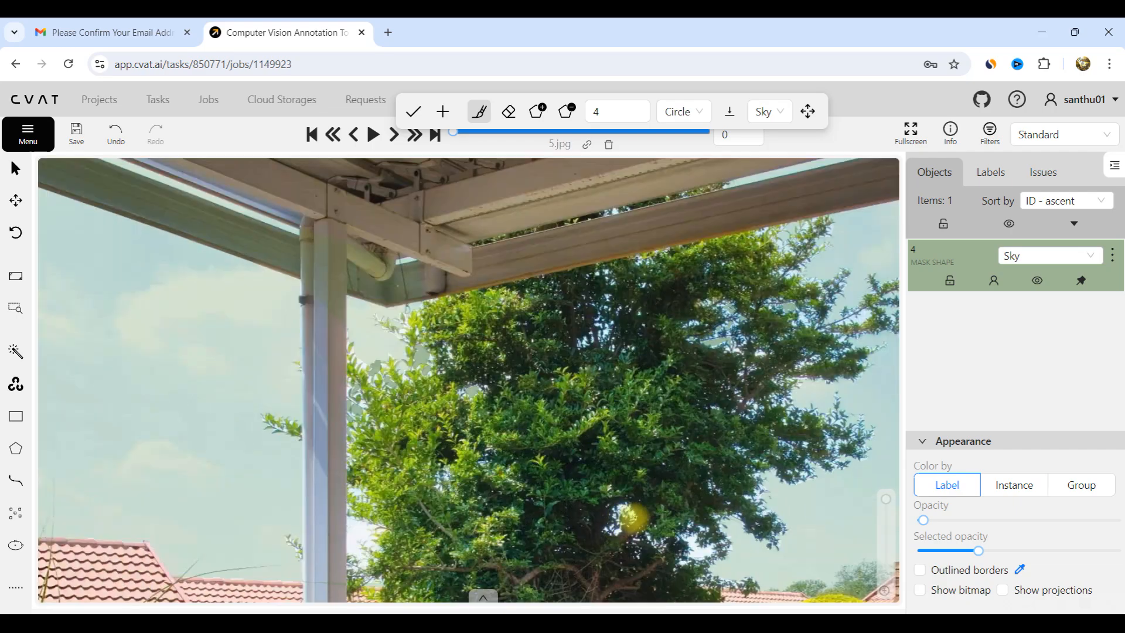
{"action": "scroll", "coordinate": [556, 481], "scroll_direction": "down", "scroll_amount": 2}
{"action": "scroll", "coordinate": [553, 455], "scroll_direction": "up", "scroll_amount": 4}
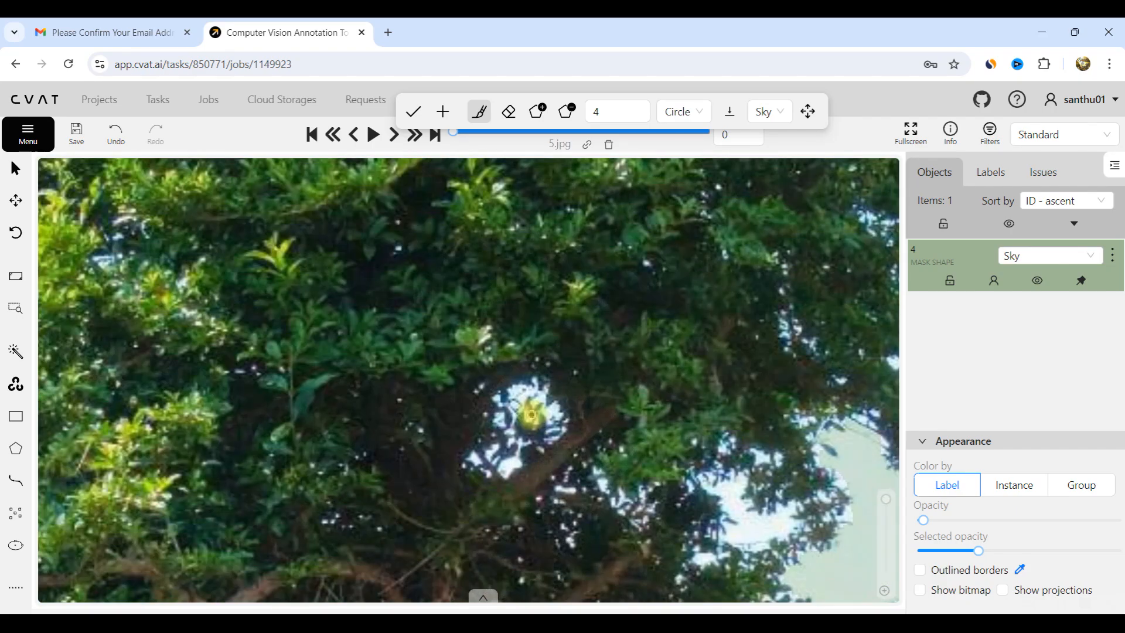
{"action": "scroll", "coordinate": [494, 304], "scroll_direction": "down", "scroll_amount": 5}
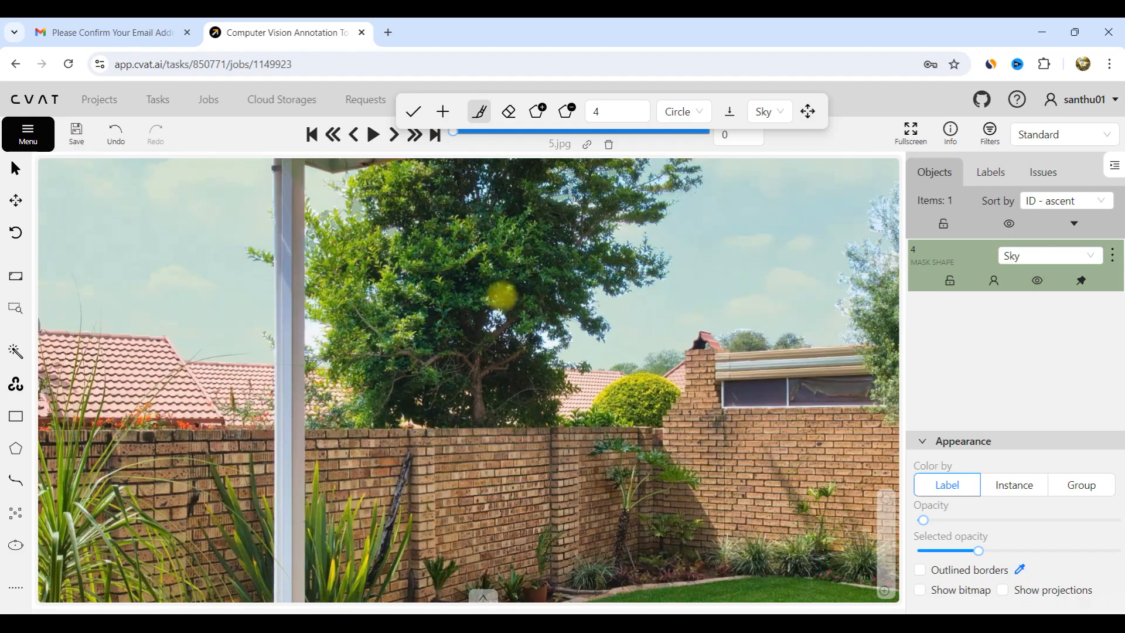
{"action": "scroll", "coordinate": [508, 301], "scroll_direction": "down", "scroll_amount": 3}
- Commit the painted branch-gap area as a second Sky mask
{"action": "left_click", "coordinate": [409, 110]}
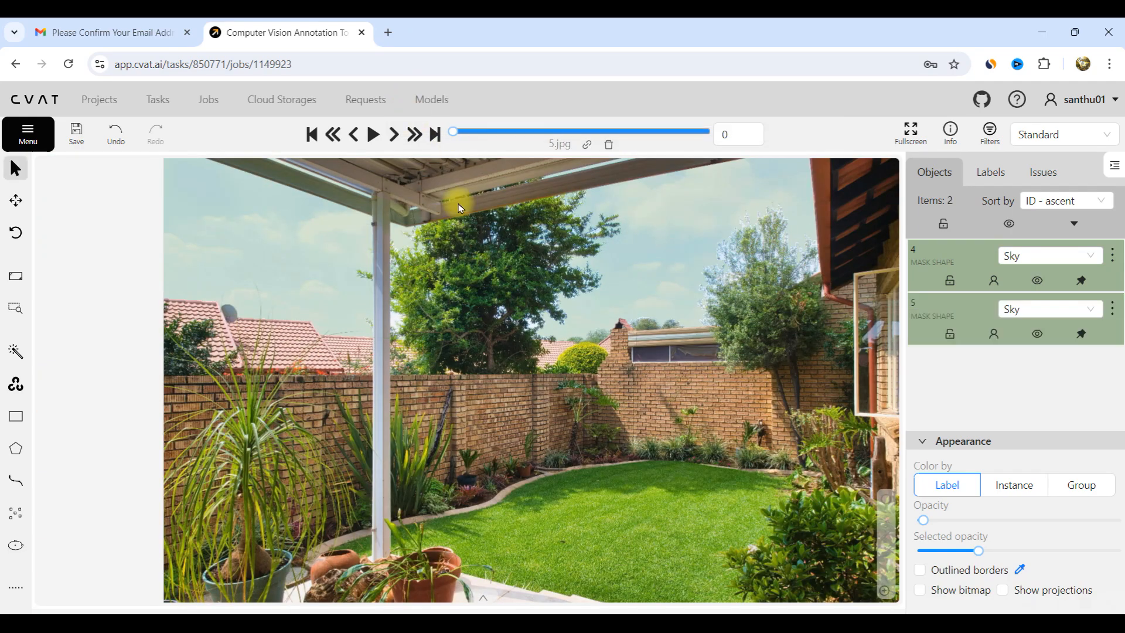
{"action": "scroll", "coordinate": [635, 366], "scroll_direction": "down", "scroll_amount": 4}
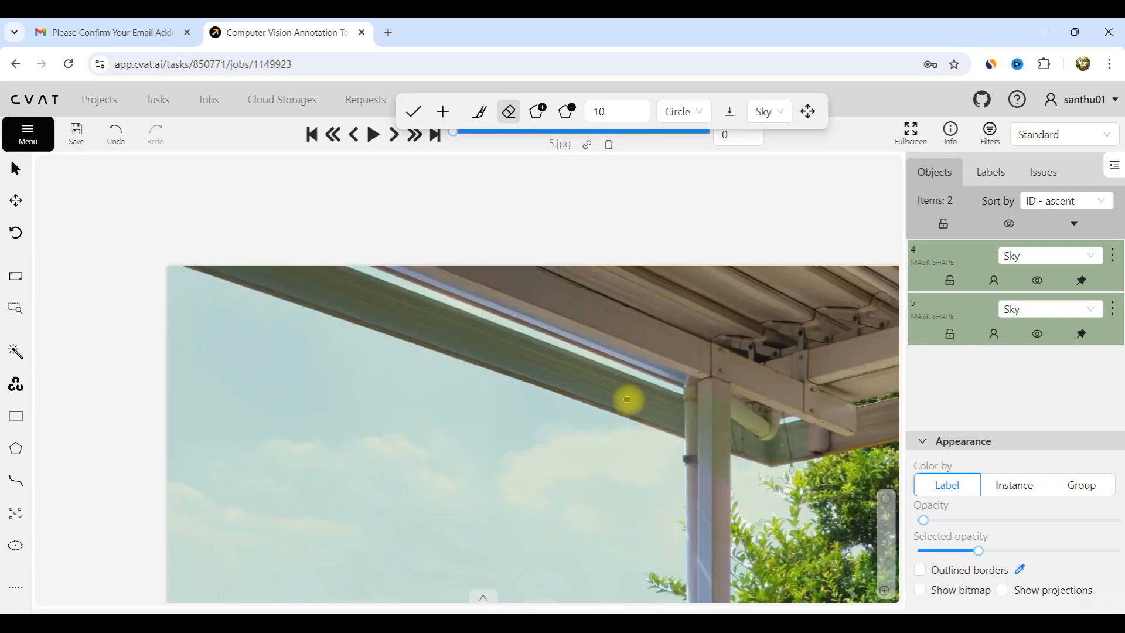
{"action": "scroll", "coordinate": [628, 397], "scroll_direction": "down", "scroll_amount": 5}
{"action": "scroll", "coordinate": [649, 431], "scroll_direction": "up", "scroll_amount": 4}
{"action": "scroll", "coordinate": [650, 386], "scroll_direction": "down", "scroll_amount": 5}
{"action": "scroll", "coordinate": [598, 342], "scroll_direction": "up", "scroll_amount": 4}
{"action": "scroll", "coordinate": [615, 290], "scroll_direction": "down", "scroll_amount": 5}
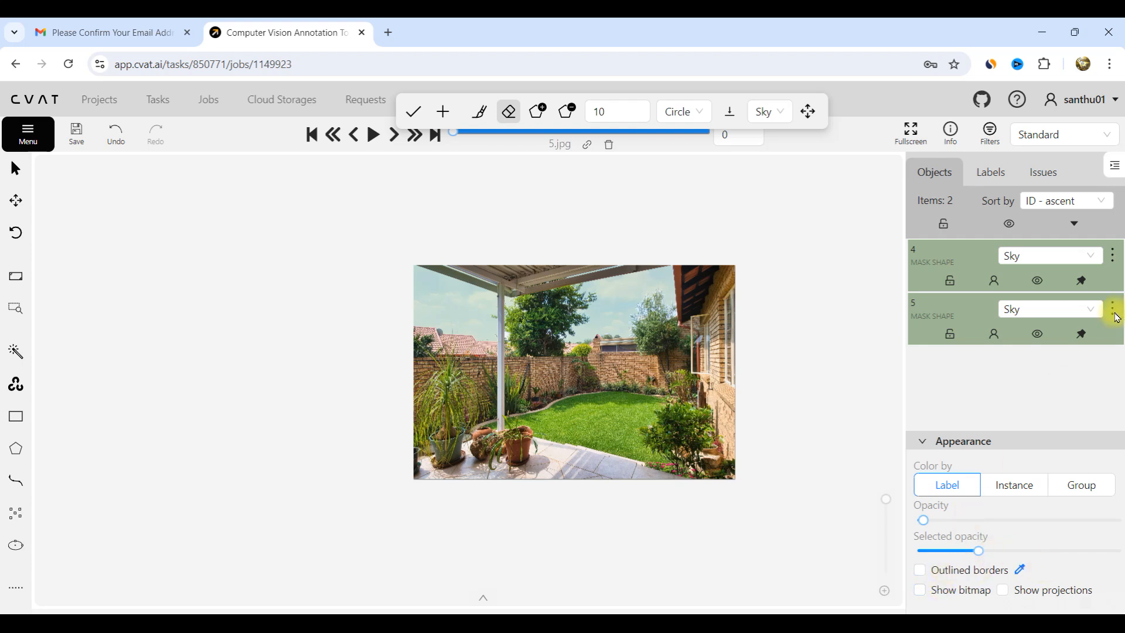
- Reset the page zoom to 100% and turn on Show bitmap under Appearance
{"action": "key", "text": "ctrl+minus"}
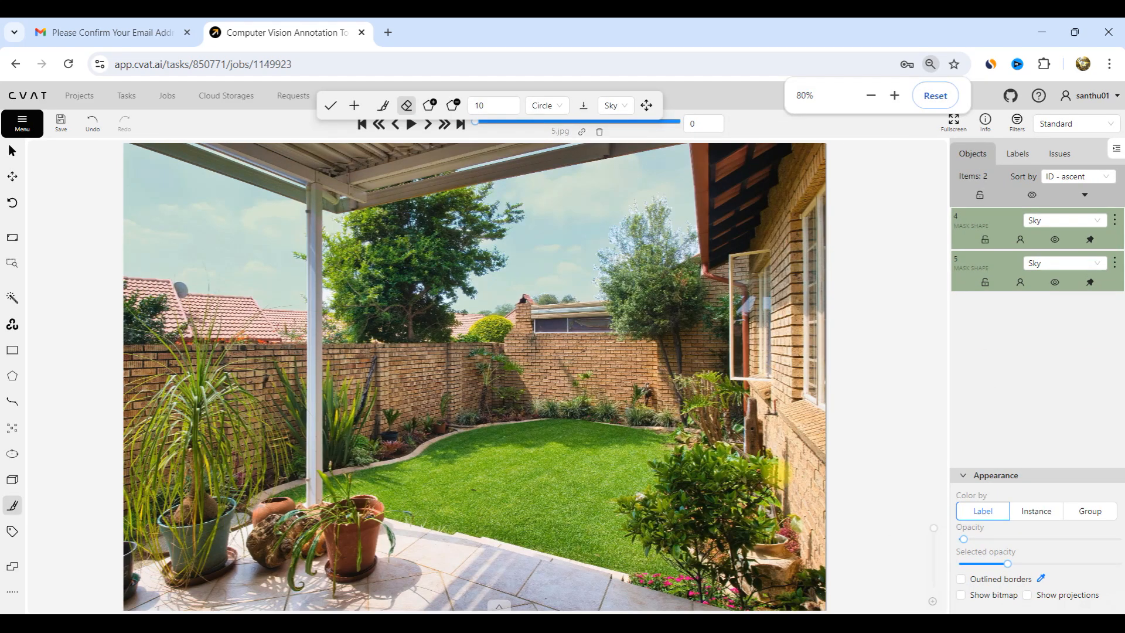
{"action": "key", "text": "ctrl+plus"}
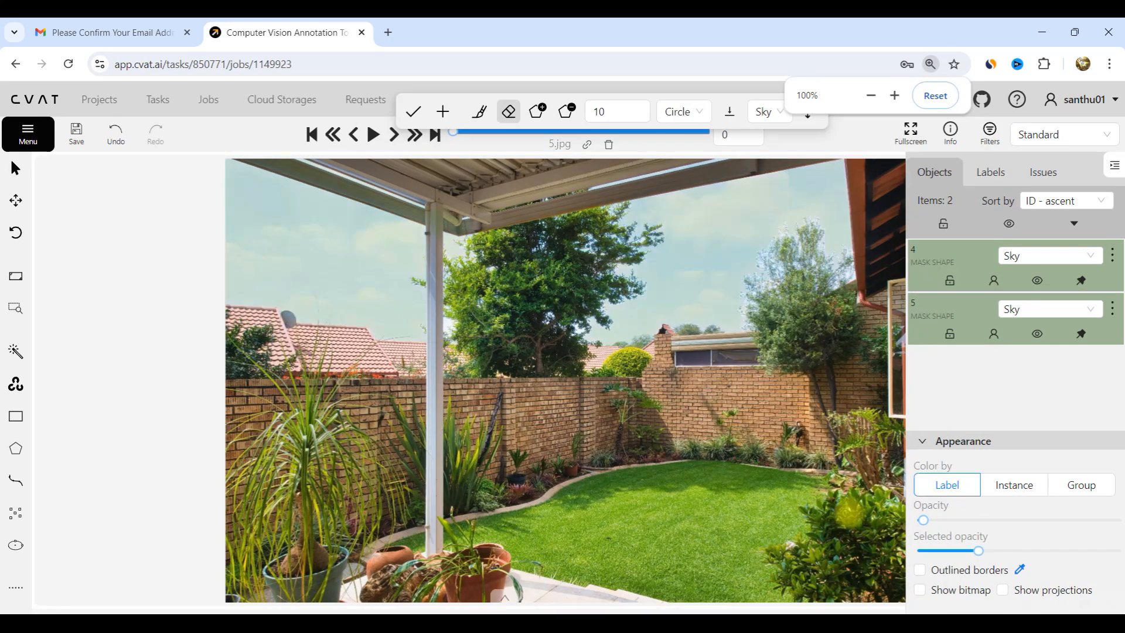
{"action": "left_click", "coordinate": [920, 589]}
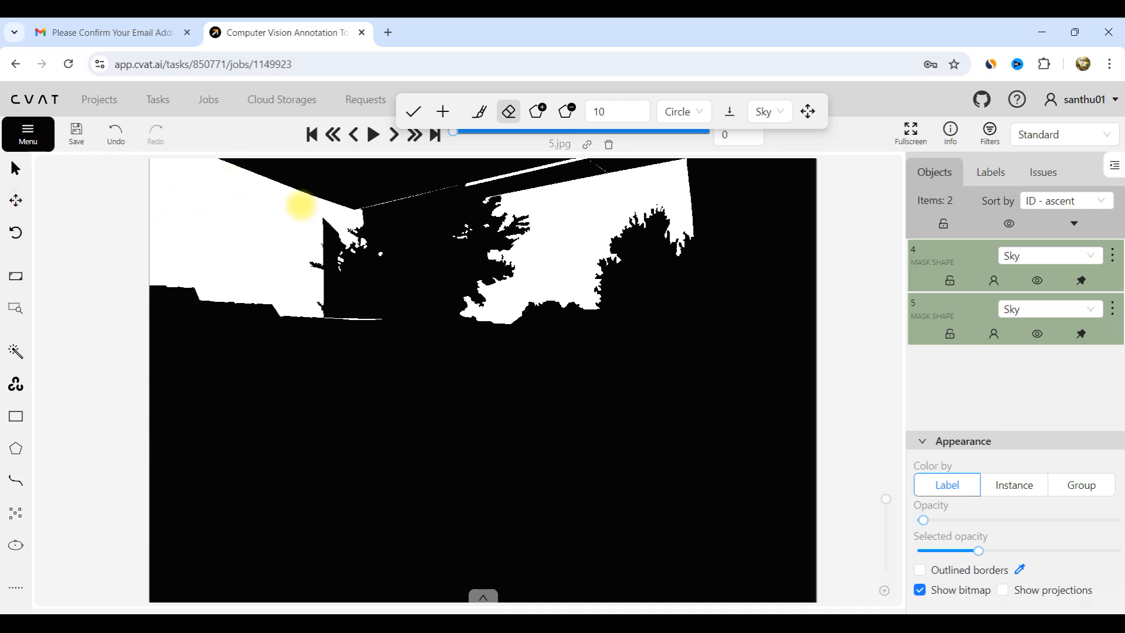
- Switch Show bitmap off, on and off again, ending on the colour photo
{"action": "left_click", "coordinate": [920, 590]}
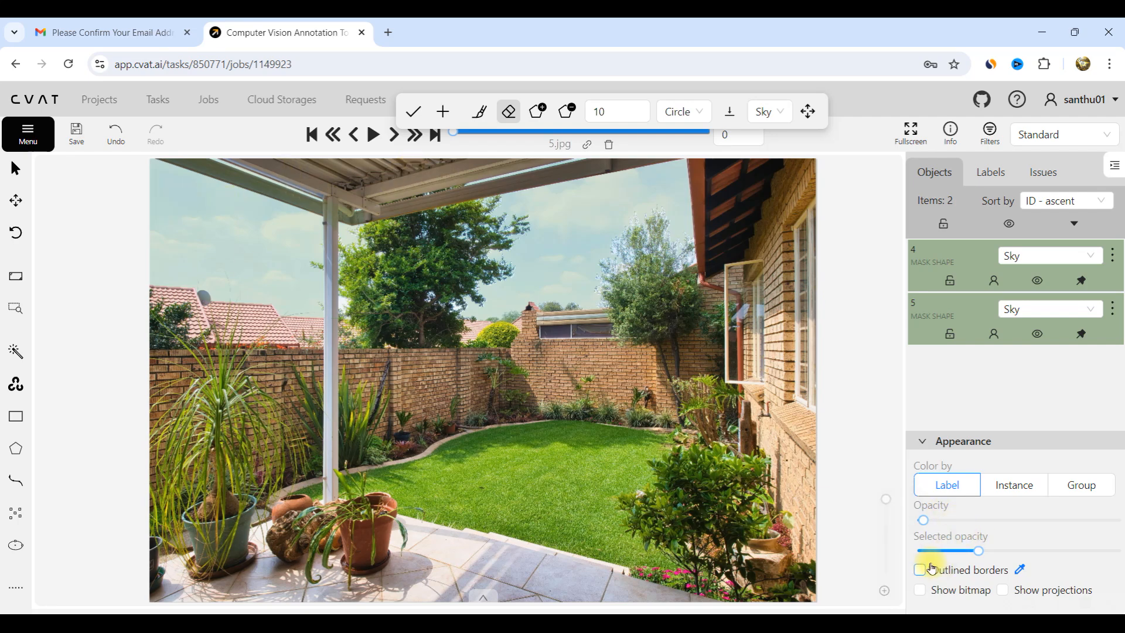
{"action": "left_click", "coordinate": [920, 590]}
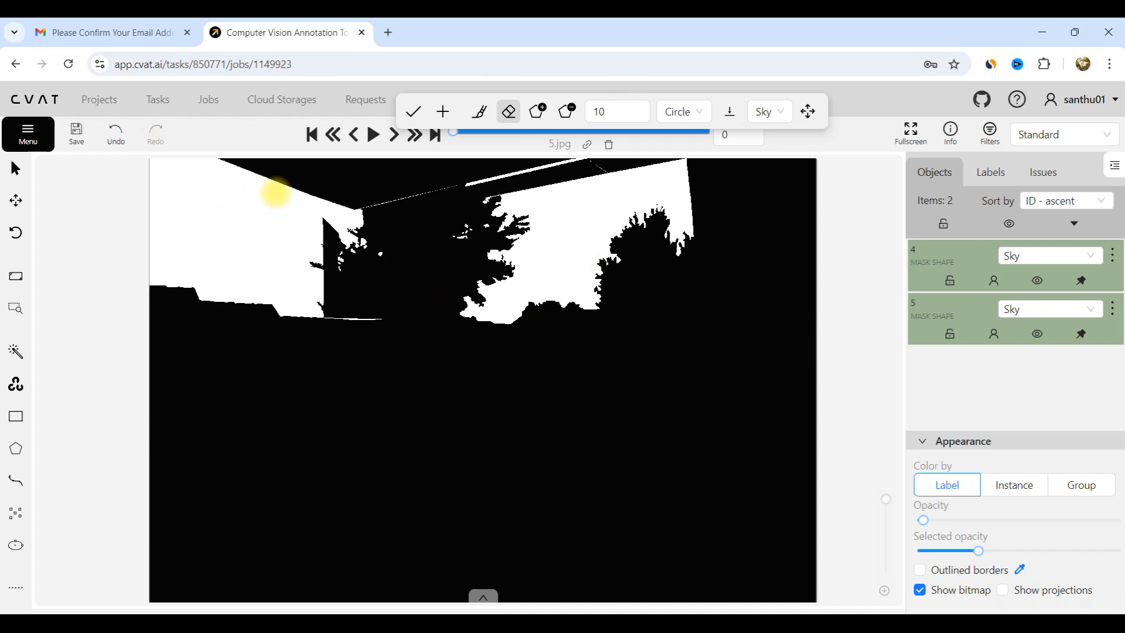
{"action": "left_click", "coordinate": [919, 590]}
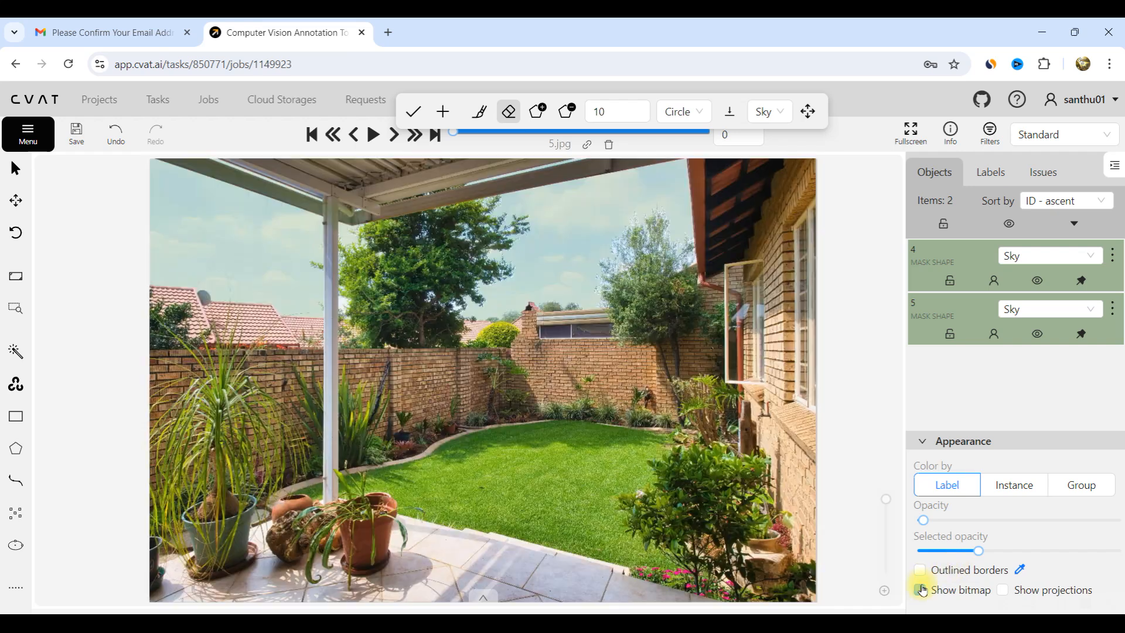
- Enable outlined borders and push mask opacity to maximum
{"action": "left_click", "coordinate": [920, 570]}
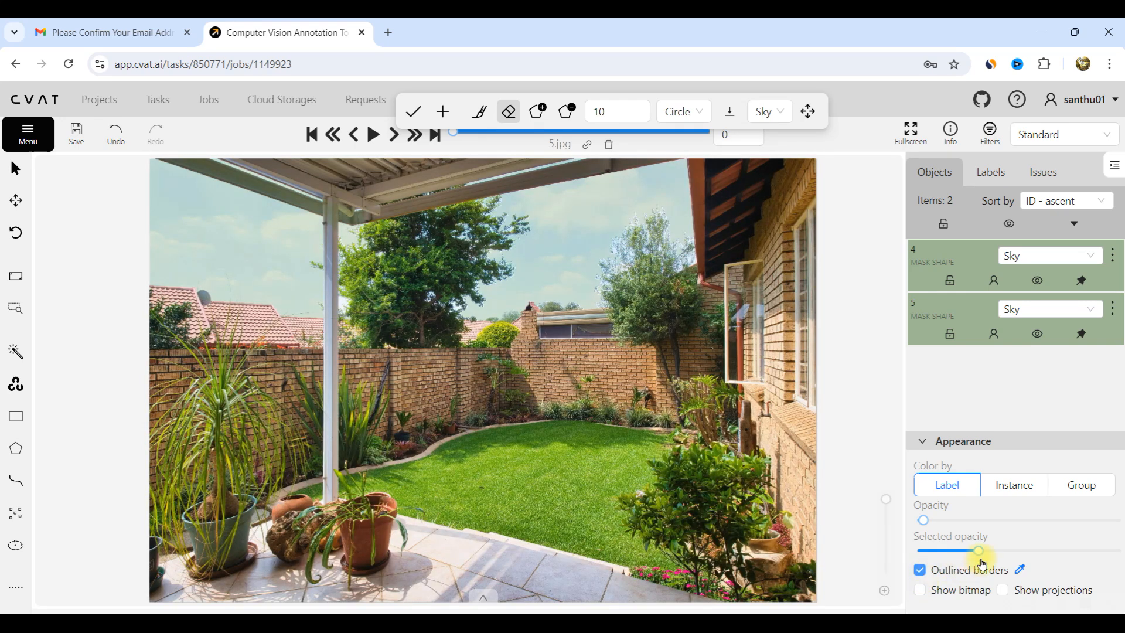
{"action": "left_click_drag", "start_coordinate": [979, 551], "coordinate": [1122, 526]}
{"action": "left_click_drag", "start_coordinate": [1110, 523], "coordinate": [1120, 524]}
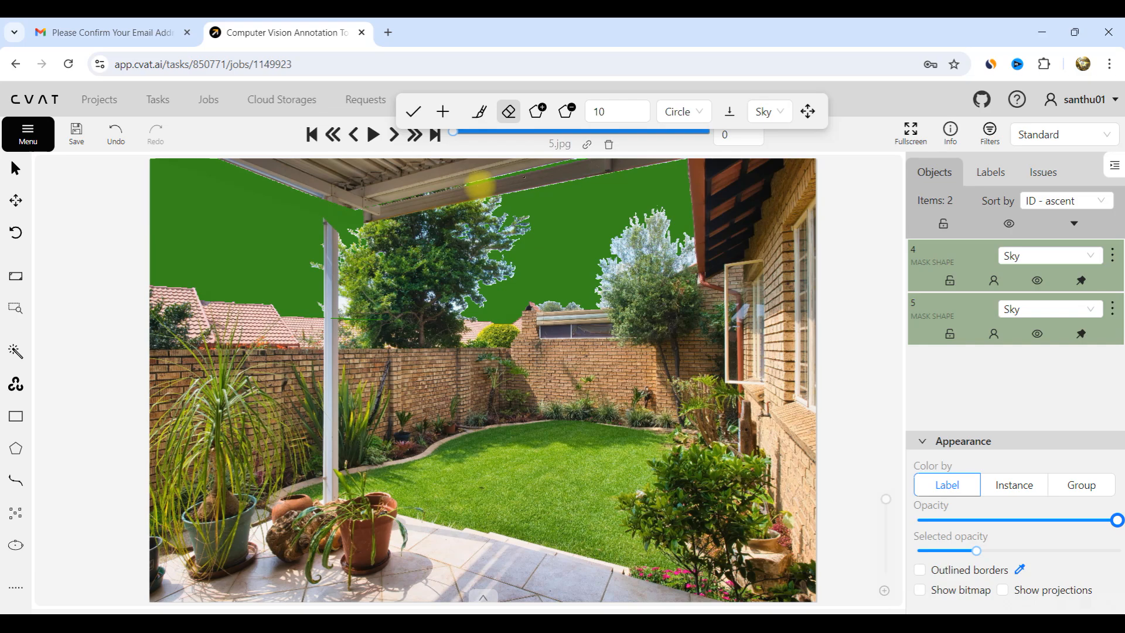
- Check sky coverage, then drop opacity to 0 and raise it to about 21
{"action": "scroll", "coordinate": [361, 188], "scroll_direction": "up", "scroll_amount": 5}
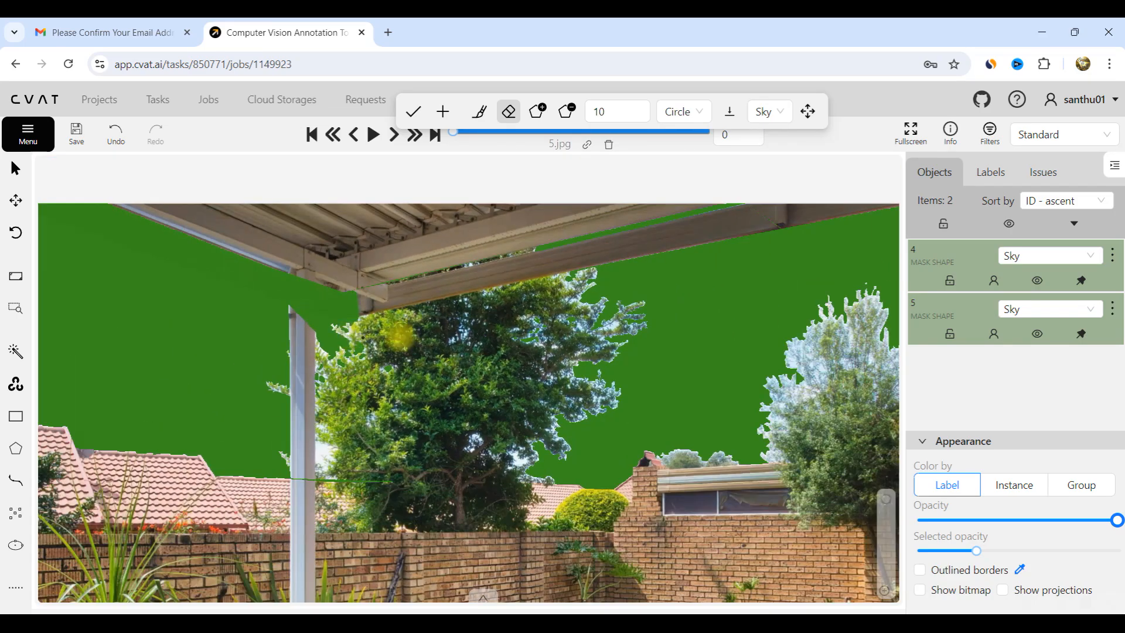
{"action": "scroll", "coordinate": [649, 243], "scroll_direction": "up", "scroll_amount": 3}
{"action": "scroll", "coordinate": [579, 277], "scroll_direction": "down", "scroll_amount": 3}
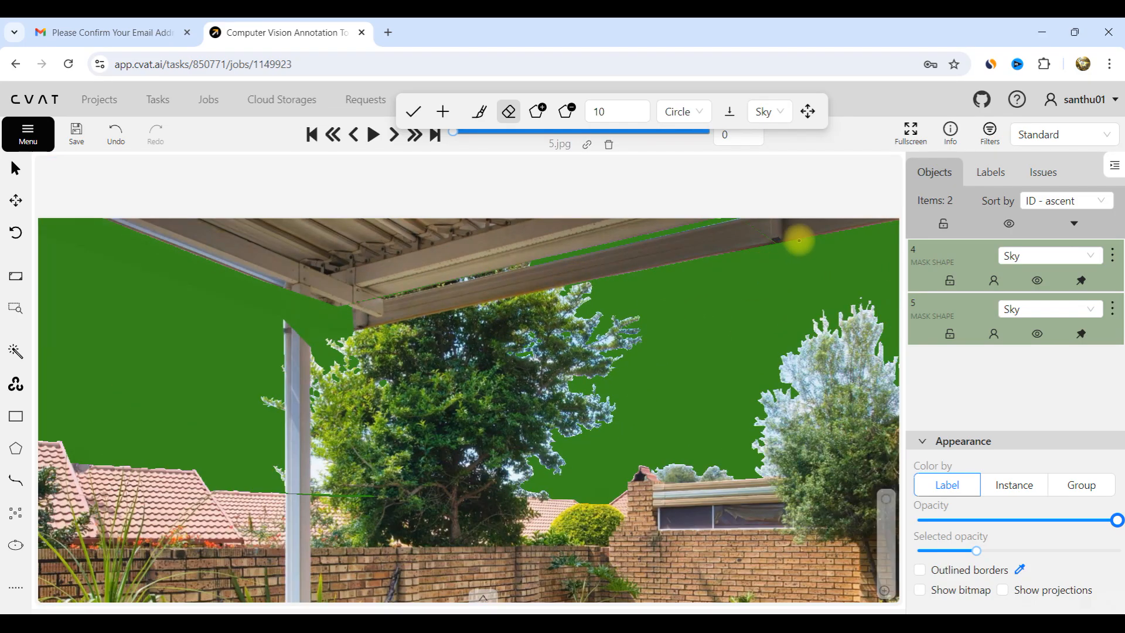
{"action": "scroll", "coordinate": [785, 238], "scroll_direction": "up", "scroll_amount": 3}
{"action": "scroll", "coordinate": [534, 262], "scroll_direction": "down", "scroll_amount": 3}
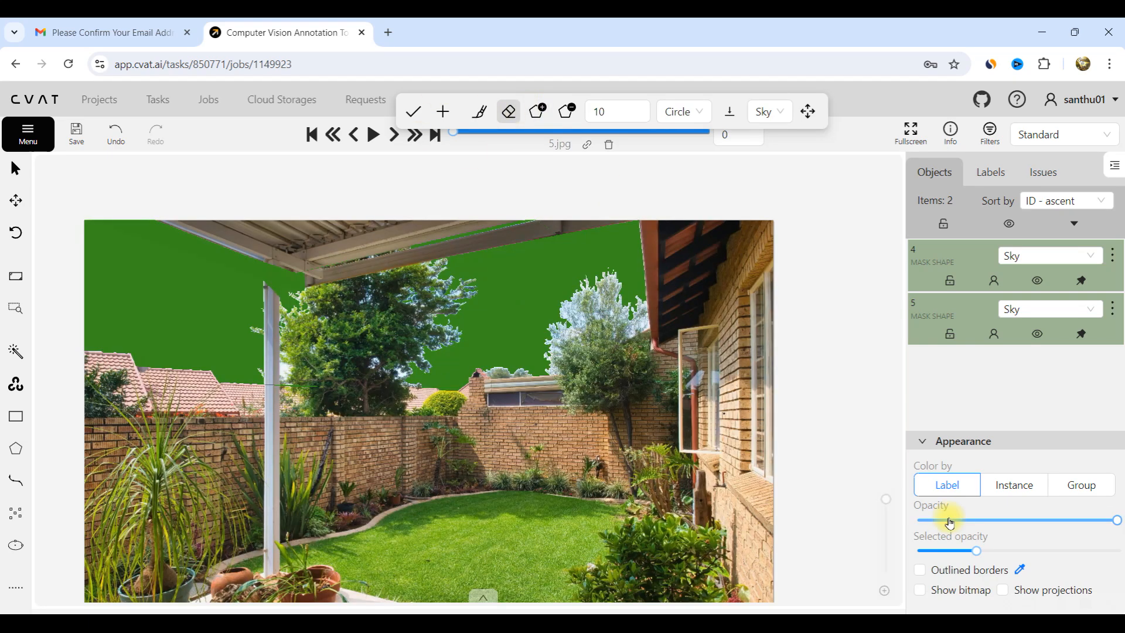
{"action": "left_click_drag", "start_coordinate": [1112, 526], "coordinate": [917, 526]}
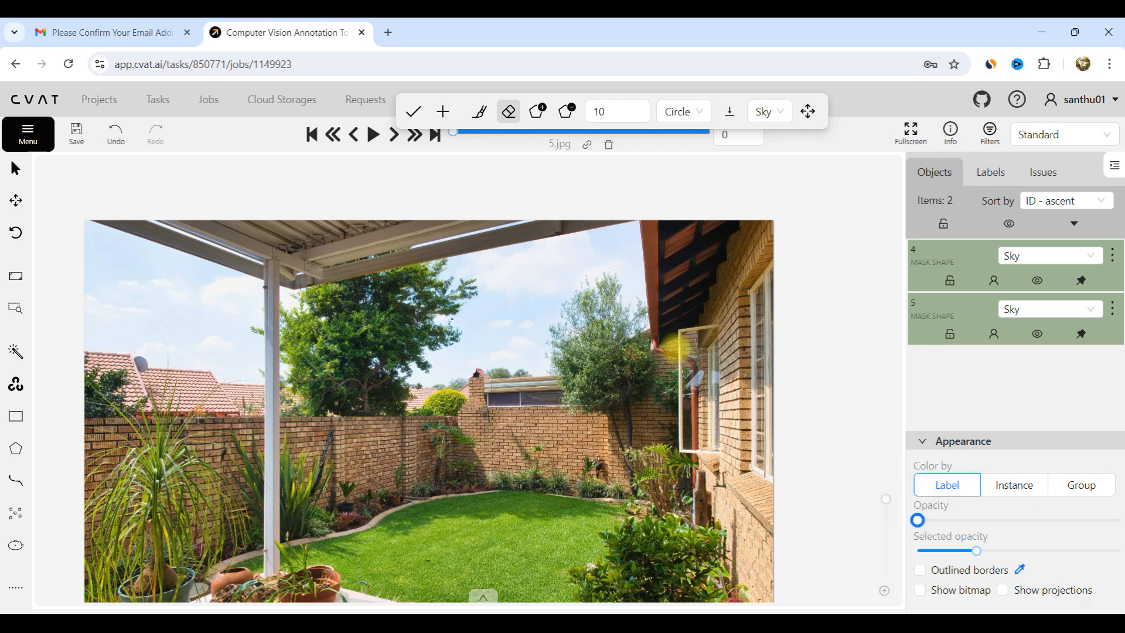
{"action": "left_click_drag", "start_coordinate": [921, 523], "coordinate": [964, 525]}
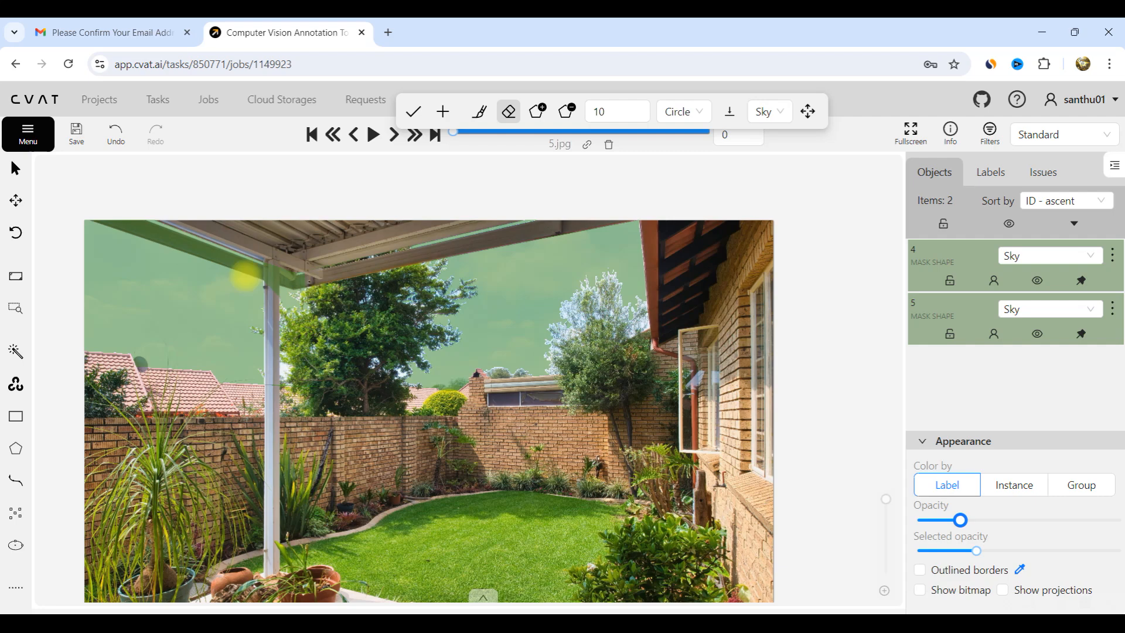
- Commit the mask as a Sky object, save the annotations, and zoom the page to 90%
{"action": "left_click", "coordinate": [410, 111]}
{"action": "left_click", "coordinate": [79, 131]}
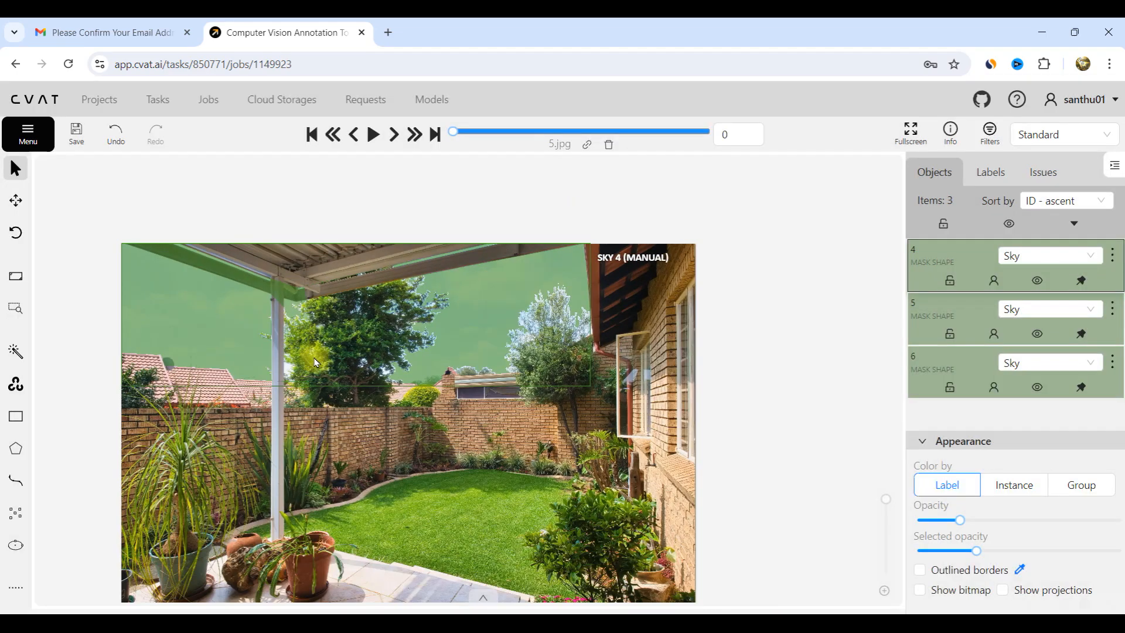
{"action": "scroll", "coordinate": [251, 399], "scroll_direction": "up", "scroll_amount": 3}
{"action": "key", "text": "ctrl+minus"}
{"action": "scroll", "coordinate": [377, 338], "scroll_direction": "down", "scroll_amount": 5}
{"action": "scroll", "coordinate": [387, 333], "scroll_direction": "up", "scroll_amount": 4}
{"action": "scroll", "coordinate": [445, 311], "scroll_direction": "down", "scroll_amount": 5}
{"action": "scroll", "coordinate": [521, 281], "scroll_direction": "up", "scroll_amount": 4}
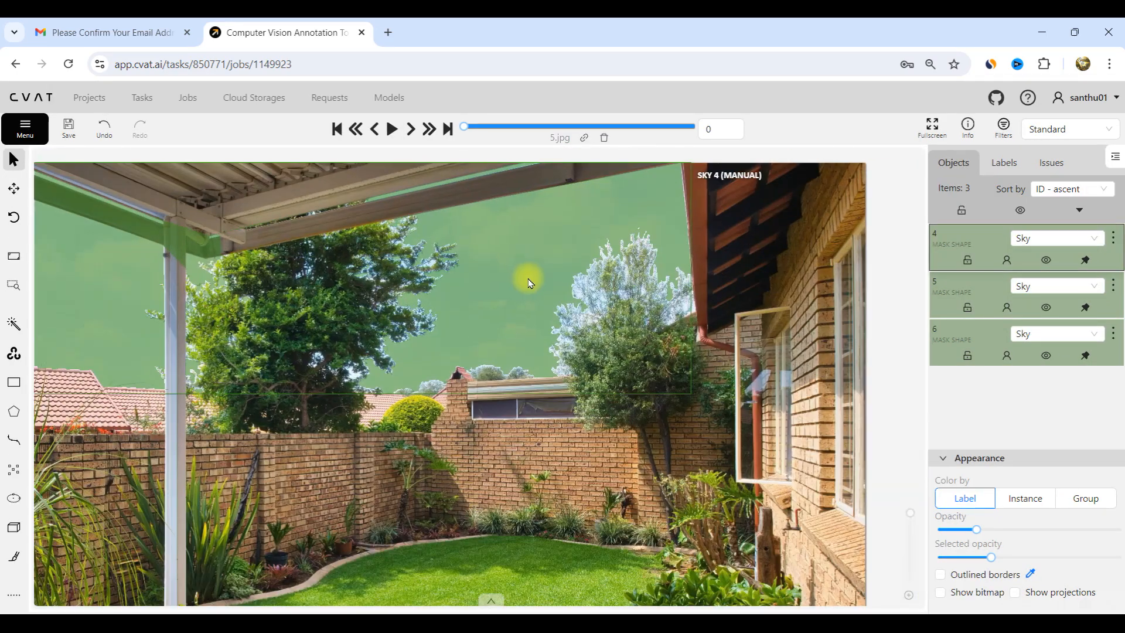
{"action": "scroll", "coordinate": [562, 281], "scroll_direction": "down", "scroll_amount": 4}
{"action": "scroll", "coordinate": [386, 370], "scroll_direction": "up", "scroll_amount": 2}
{"action": "scroll", "coordinate": [374, 446], "scroll_direction": "up", "scroll_amount": 3}
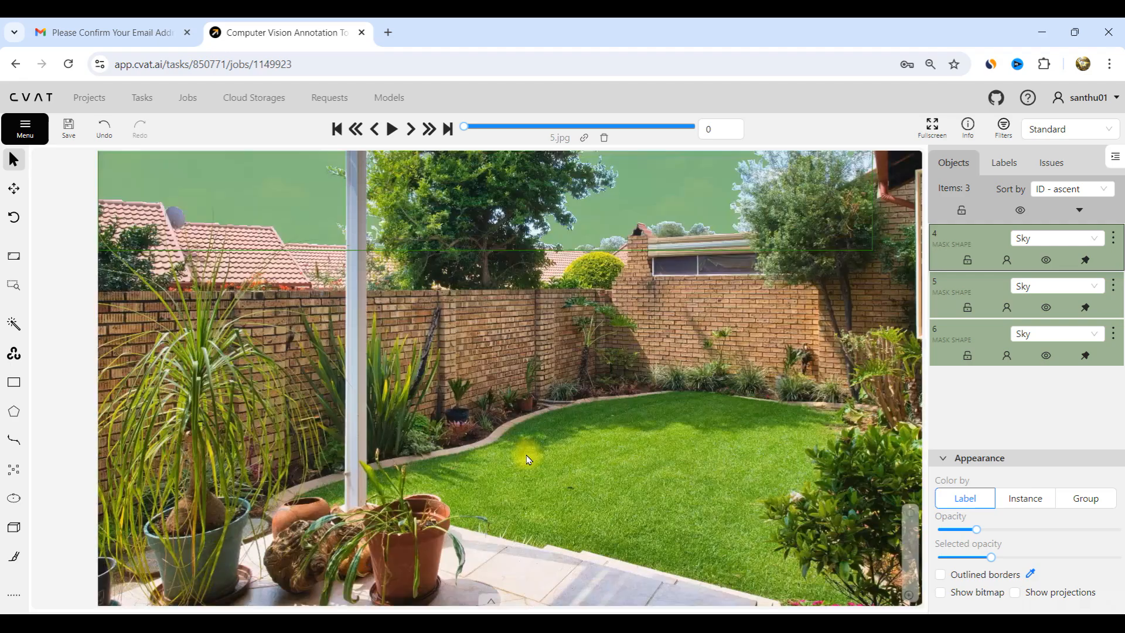
{"action": "scroll", "coordinate": [510, 339], "scroll_direction": "down", "scroll_amount": 2}
- Start a new Lawn-labelled mask in polygon-add mode
{"action": "mouse_move", "coordinate": [13, 556]}
{"action": "left_click", "coordinate": [82, 567]}
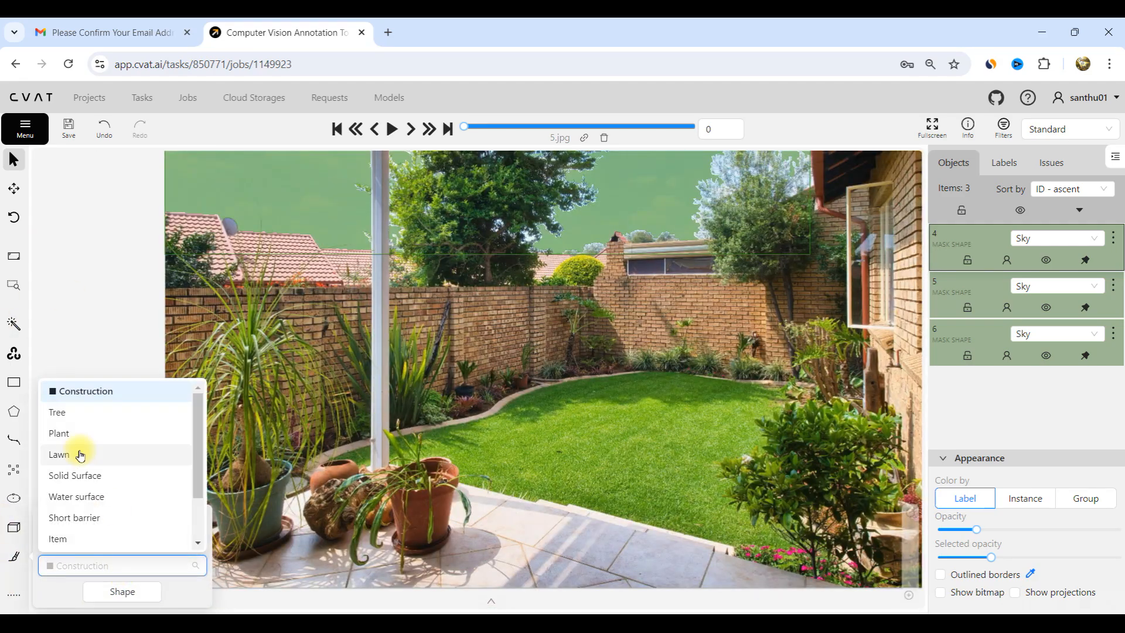
{"action": "left_click", "coordinate": [81, 455]}
{"action": "scroll", "coordinate": [385, 447], "scroll_direction": "up", "scroll_amount": 3}
{"action": "left_click", "coordinate": [124, 591]}
{"action": "scroll", "coordinate": [388, 452], "scroll_direction": "up", "scroll_amount": 1}
{"action": "left_click", "coordinate": [509, 102]}
{"action": "scroll", "coordinate": [345, 504], "scroll_direction": "up", "scroll_amount": 4}
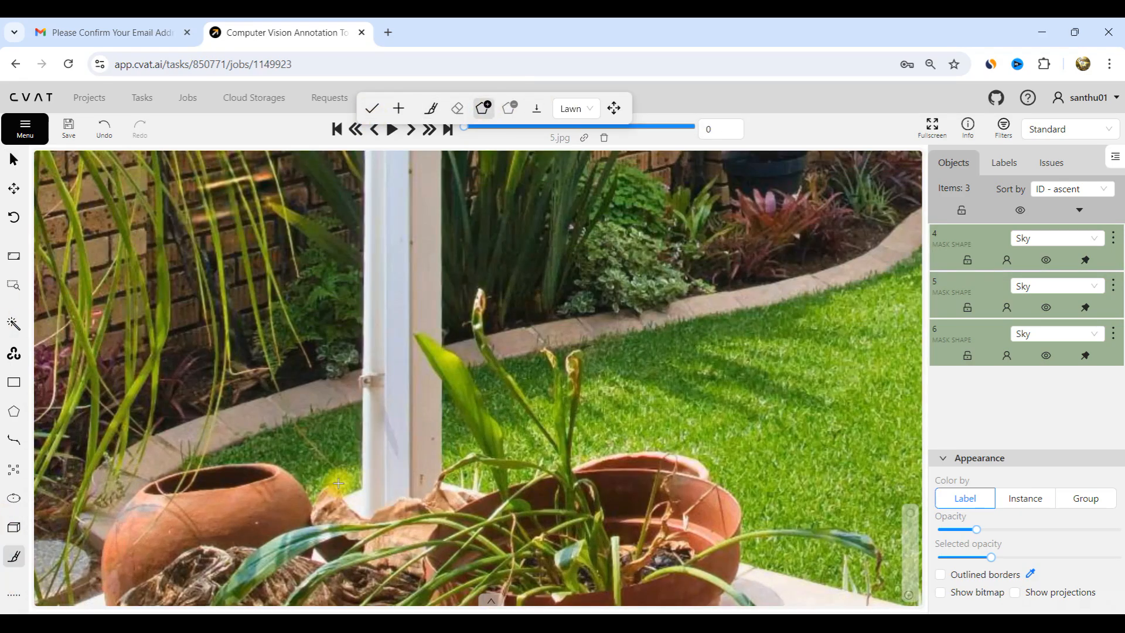
- Outline the lawn from the pot's rim to its left edge
{"action": "left_click", "coordinate": [374, 477]}
{"action": "left_click", "coordinate": [323, 479]}
{"action": "left_click", "coordinate": [291, 508]}
{"action": "left_click", "coordinate": [268, 472]}
{"action": "left_click", "coordinate": [241, 443]}
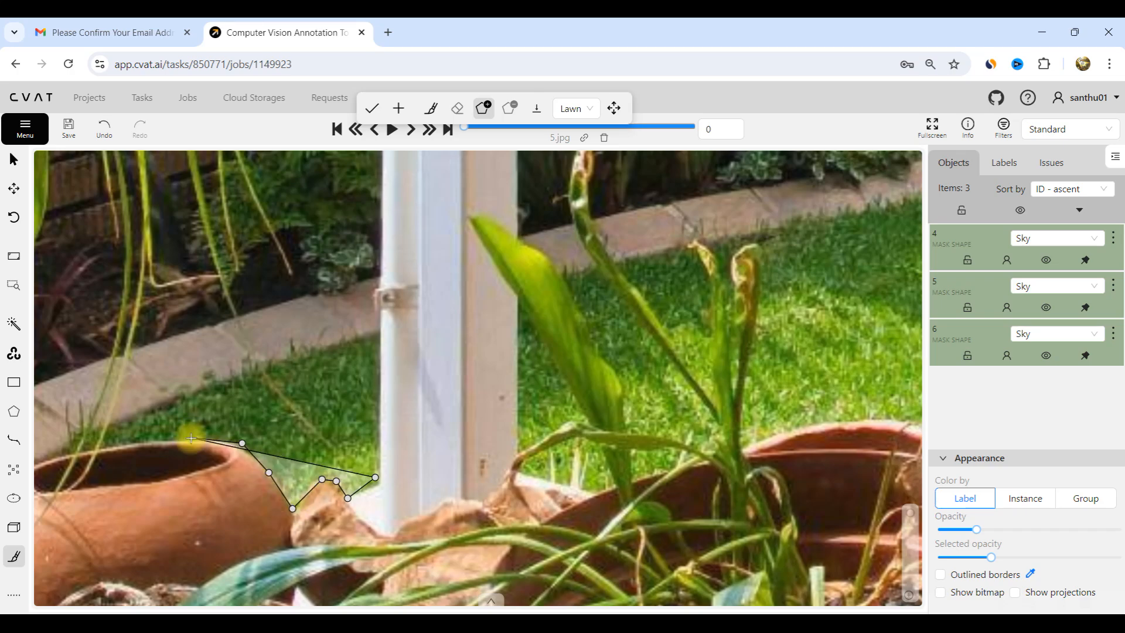
{"action": "left_click", "coordinate": [189, 438]}
{"action": "left_click", "coordinate": [52, 455]}
{"action": "scroll", "coordinate": [55, 456], "scroll_direction": "up", "scroll_amount": 1}
{"action": "left_click", "coordinate": [50, 442]}
- Trace the lawn along the post's left edge, close the polygon, and finish the Lawn mask
{"action": "scroll", "coordinate": [400, 352], "scroll_direction": "up", "scroll_amount": 1}
{"action": "left_click", "coordinate": [336, 339]}
{"action": "scroll", "coordinate": [338, 343], "scroll_direction": "down", "scroll_amount": 3}
{"action": "scroll", "coordinate": [344, 369], "scroll_direction": "up", "scroll_amount": 4}
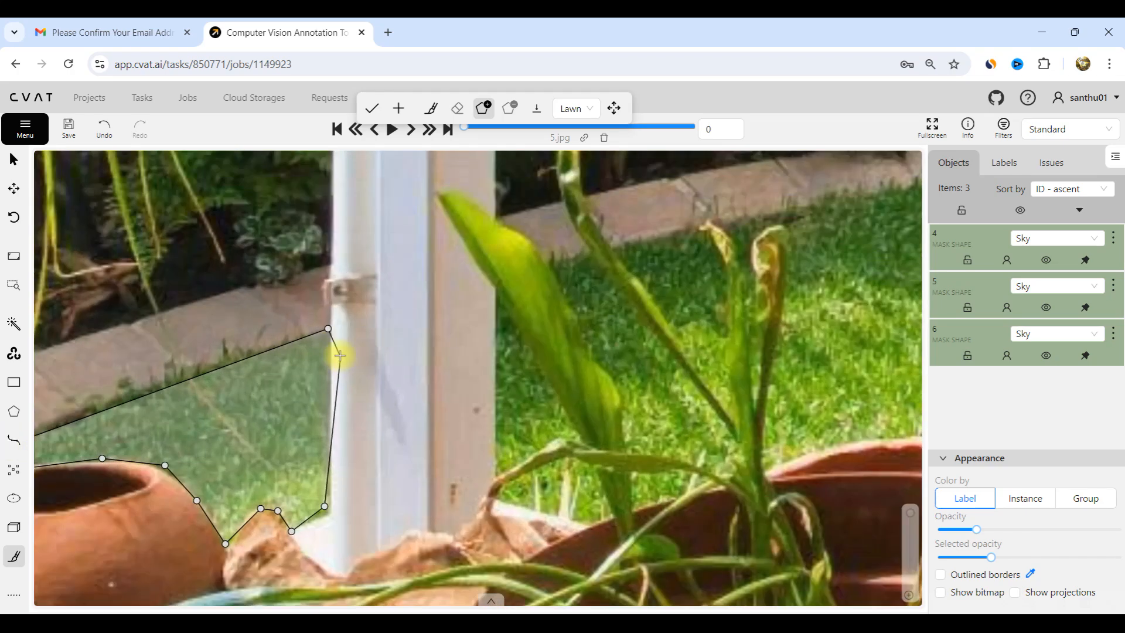
{"action": "left_click", "coordinate": [324, 344]}
{"action": "scroll", "coordinate": [329, 416], "scroll_direction": "down", "scroll_amount": 8}
{"action": "scroll", "coordinate": [330, 414], "scroll_direction": "up", "scroll_amount": 1}
{"action": "key", "text": "n"}
{"action": "scroll", "coordinate": [343, 460], "scroll_direction": "up", "scroll_amount": 7}
{"action": "scroll", "coordinate": [252, 482], "scroll_direction": "down", "scroll_amount": 2}
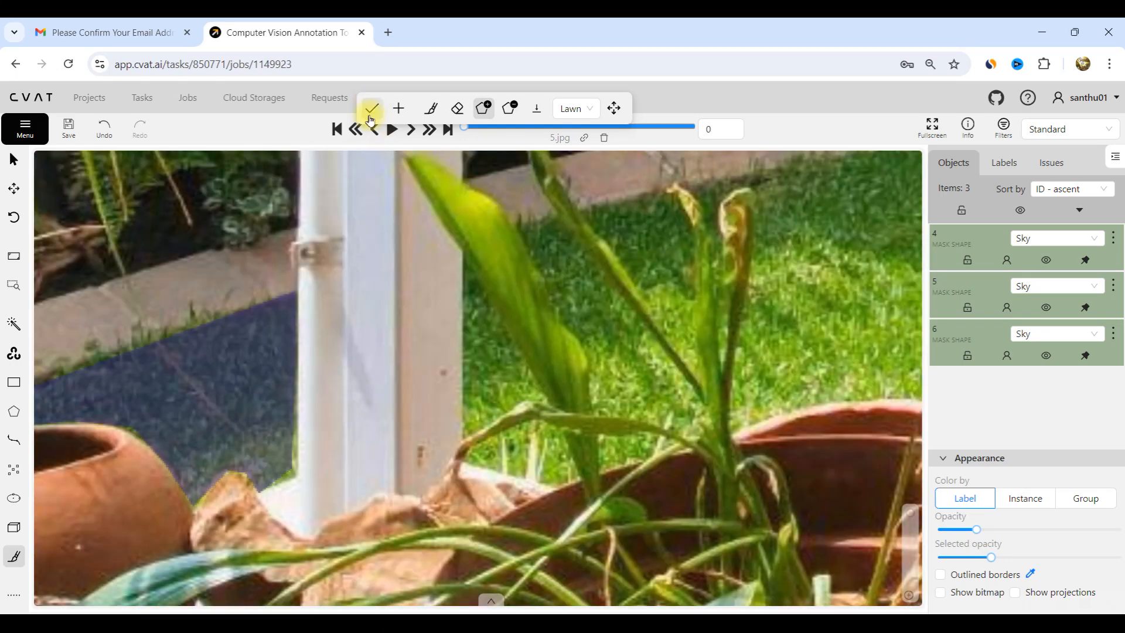
{"action": "left_click", "coordinate": [370, 110]}
- Reopen the Lawn mask, add a corner at the post's edge, and save it
{"action": "left_click", "coordinate": [1113, 381]}
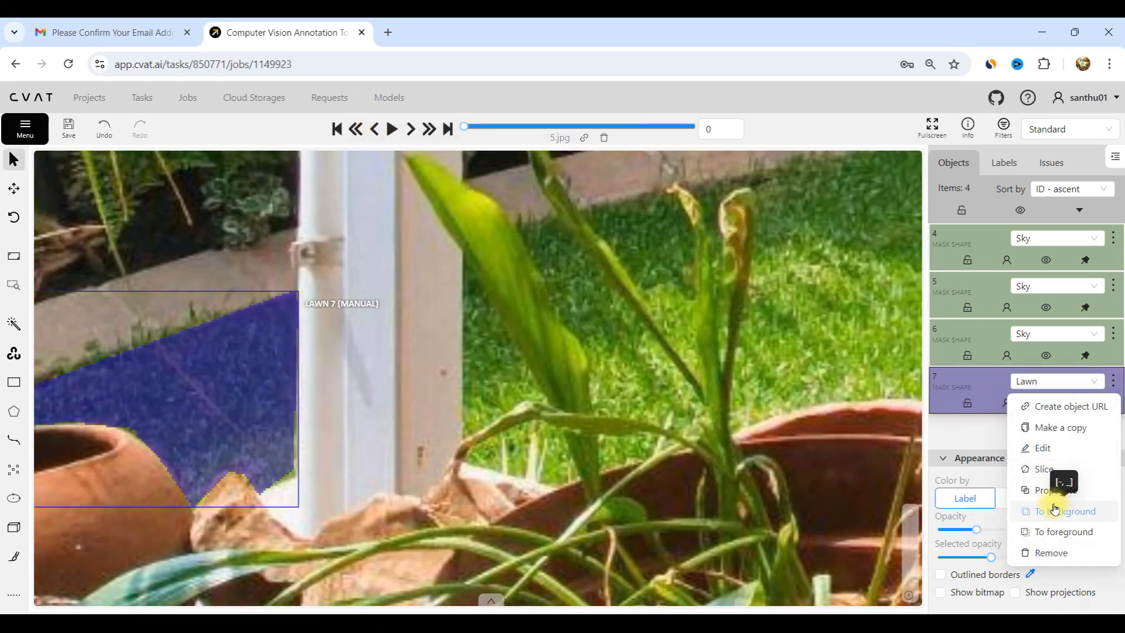
{"action": "left_click", "coordinate": [1051, 448]}
{"action": "scroll", "coordinate": [284, 422], "scroll_direction": "up", "scroll_amount": 2}
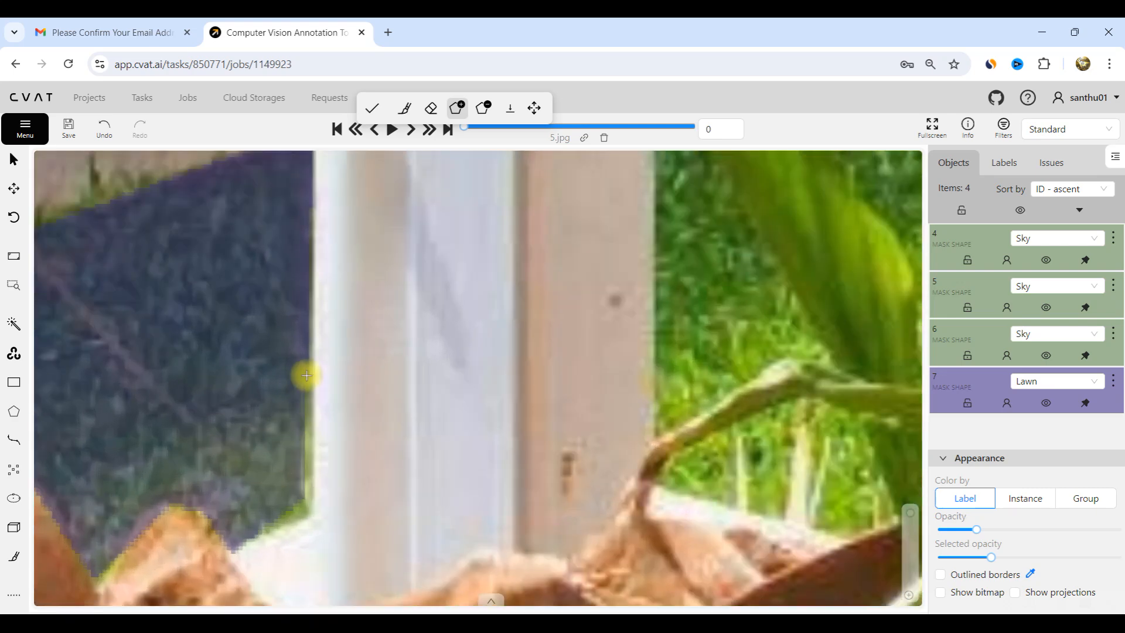
{"action": "left_click", "coordinate": [309, 514]}
{"action": "key", "text": "n"}
{"action": "scroll", "coordinate": [284, 488], "scroll_direction": "down", "scroll_amount": 4}
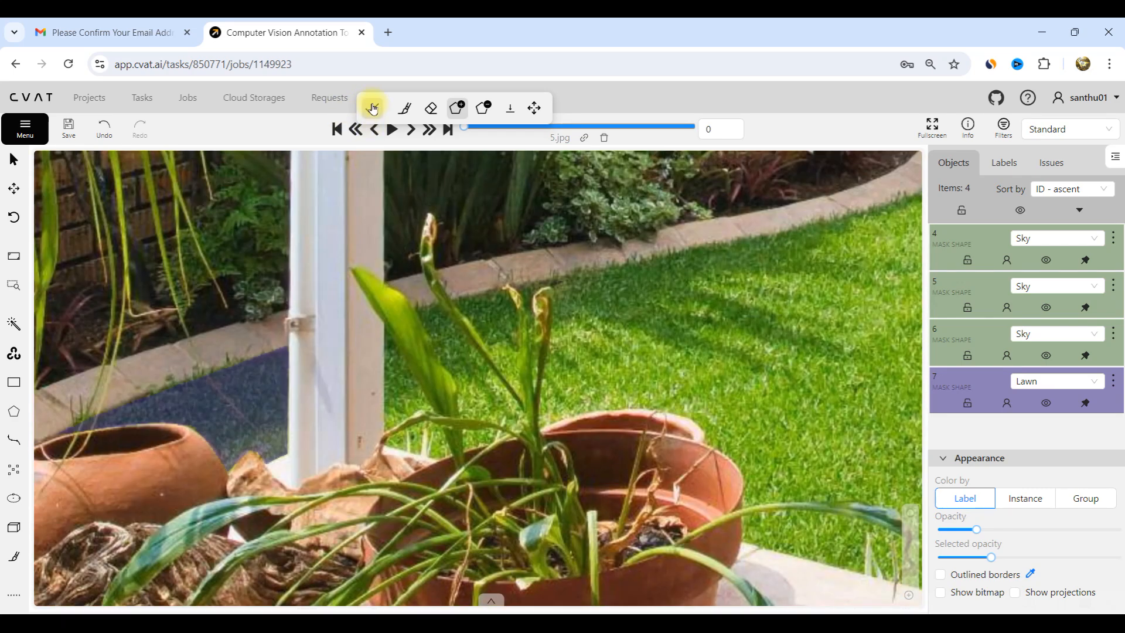
{"action": "left_click", "coordinate": [371, 107]}
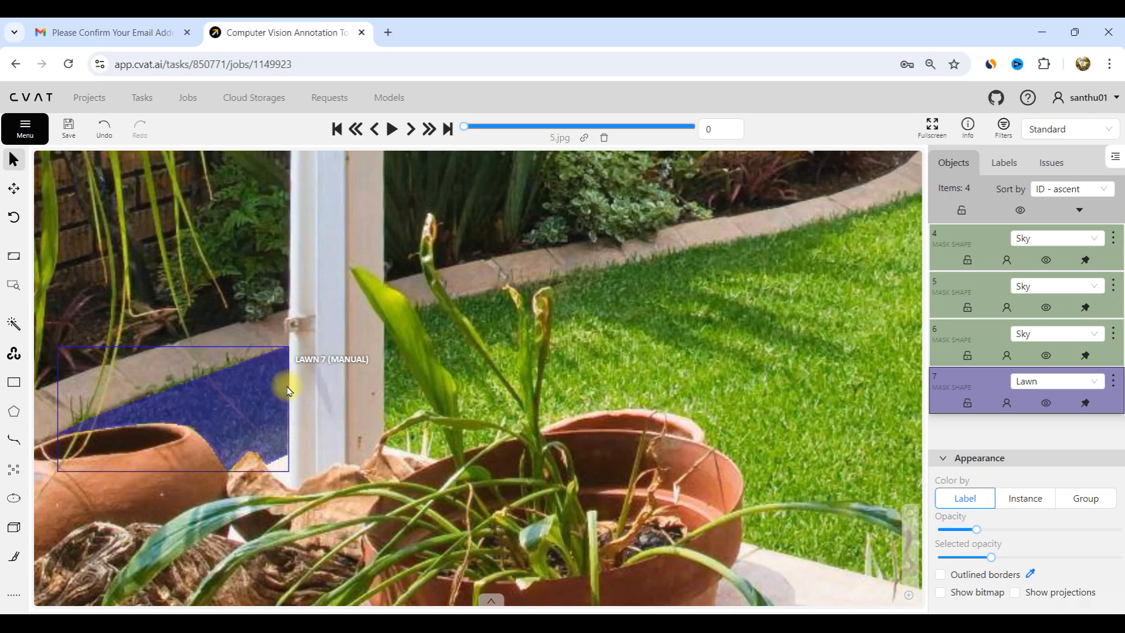
- Outline the grass gap beside the post as a Lawn mask region and close it
{"action": "mouse_move", "coordinate": [14, 561]}
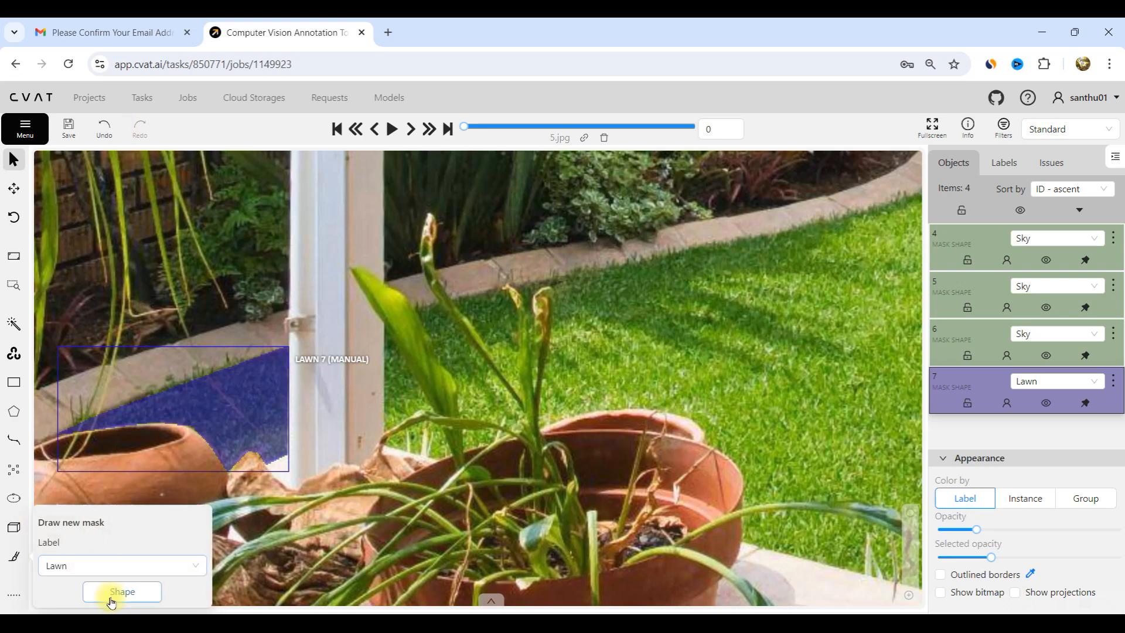
{"action": "left_click", "coordinate": [110, 597]}
{"action": "scroll", "coordinate": [390, 328], "scroll_direction": "up", "scroll_amount": 7}
{"action": "left_click", "coordinate": [375, 280]}
{"action": "scroll", "coordinate": [371, 279], "scroll_direction": "down", "scroll_amount": 4}
{"action": "scroll", "coordinate": [460, 423], "scroll_direction": "up", "scroll_amount": 4}
{"action": "left_click", "coordinate": [447, 414]}
{"action": "left_click", "coordinate": [402, 403]}
{"action": "left_click", "coordinate": [354, 427]}
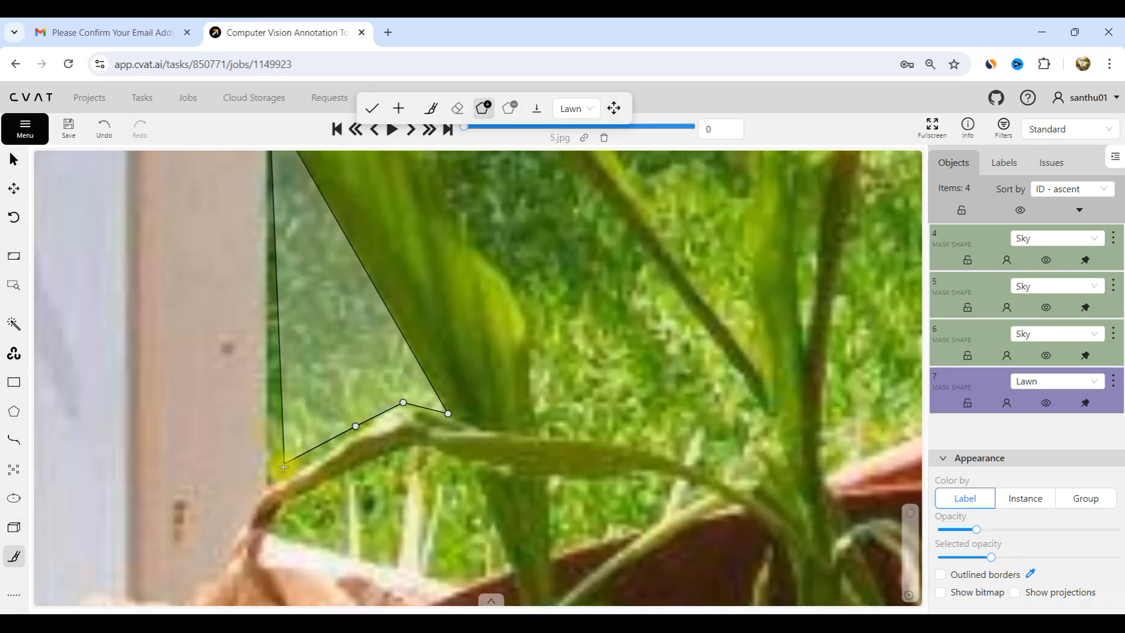
{"action": "left_click", "coordinate": [268, 484]}
{"action": "scroll", "coordinate": [269, 481], "scroll_direction": "down", "scroll_amount": 3}
{"action": "scroll", "coordinate": [275, 490], "scroll_direction": "up", "scroll_amount": 4}
{"action": "left_click", "coordinate": [238, 412]}
{"action": "scroll", "coordinate": [233, 412], "scroll_direction": "down", "scroll_amount": 4}
{"action": "key", "text": "n"}
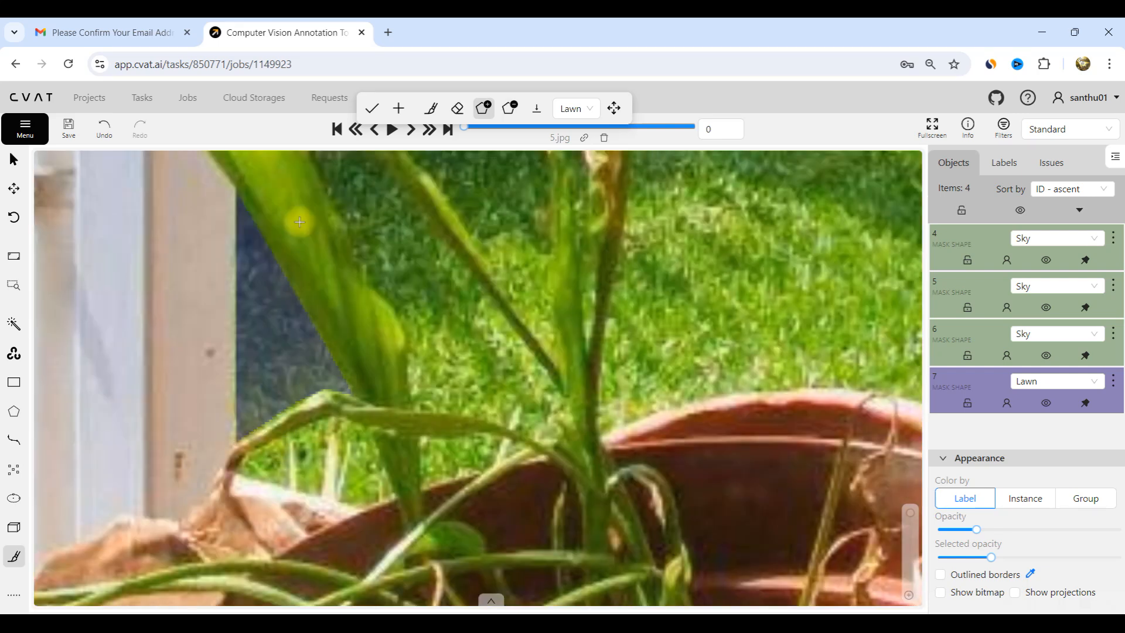
- Outline the grass gap under the leaf and add it to the Lawn mask
{"action": "left_click", "coordinate": [372, 107]}
{"action": "mouse_move", "coordinate": [14, 561]}
{"action": "left_click", "coordinate": [110, 596]}
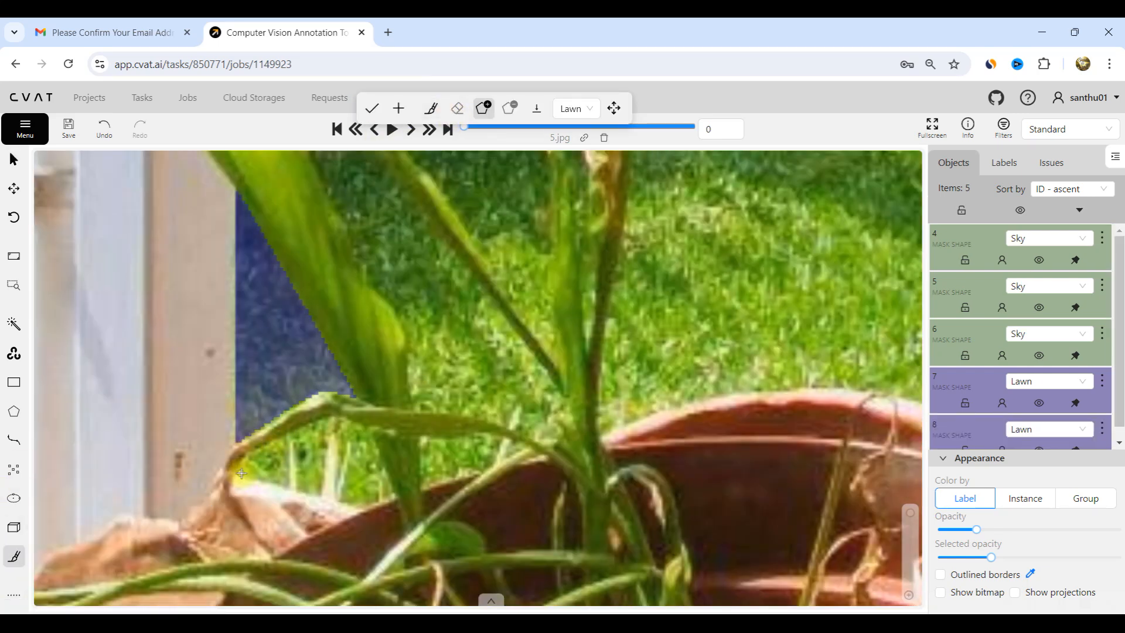
{"action": "left_click", "coordinate": [352, 419]}
{"action": "left_click", "coordinate": [371, 432]}
{"action": "left_click", "coordinate": [386, 497]}
{"action": "left_click", "coordinate": [359, 509]}
{"action": "left_click", "coordinate": [329, 497]}
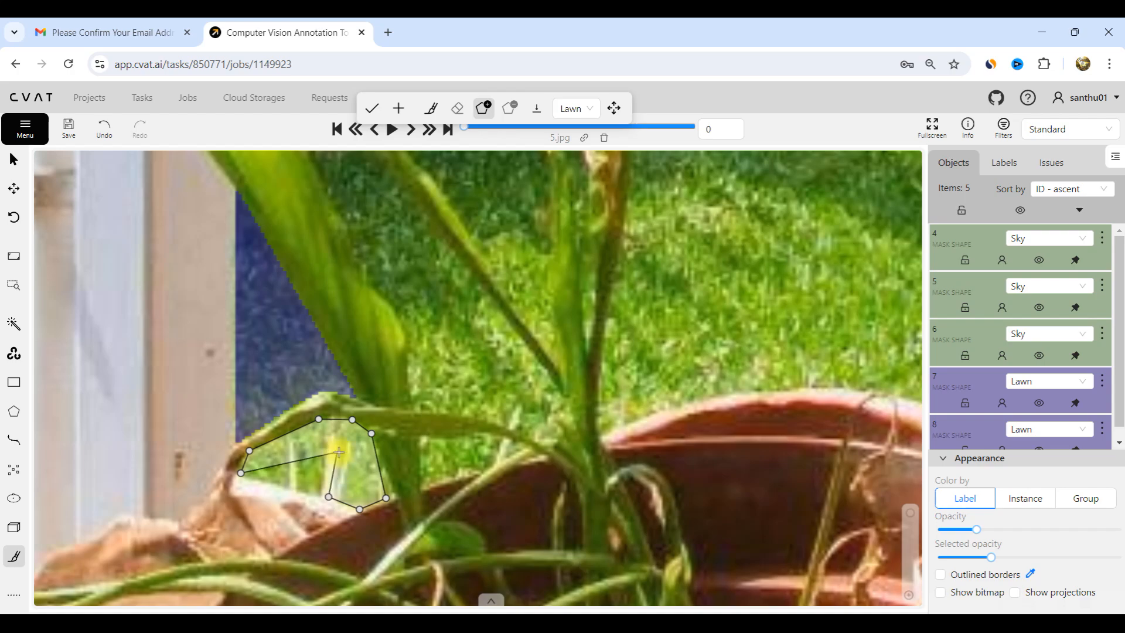
{"action": "left_click", "coordinate": [325, 431]}
{"action": "left_click", "coordinate": [317, 495]}
{"action": "left_click", "coordinate": [286, 485]}
{"action": "scroll", "coordinate": [258, 489], "scroll_direction": "down", "scroll_amount": 2}
{"action": "scroll", "coordinate": [240, 489], "scroll_direction": "up", "scroll_amount": 6}
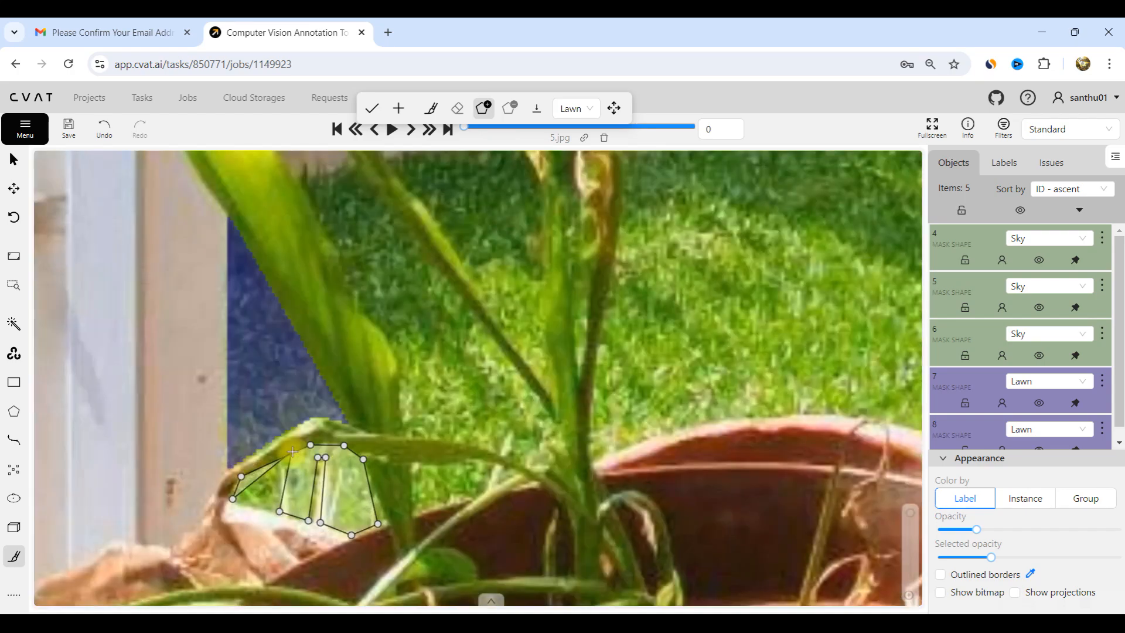
{"action": "key", "text": "n"}
- Trace the grass visible between the leaves along the leaf edge into the Lawn mask
{"action": "scroll", "coordinate": [337, 504], "scroll_direction": "down", "scroll_amount": 8}
{"action": "scroll", "coordinate": [355, 498], "scroll_direction": "down", "scroll_amount": 1}
{"action": "left_click", "coordinate": [392, 107]}
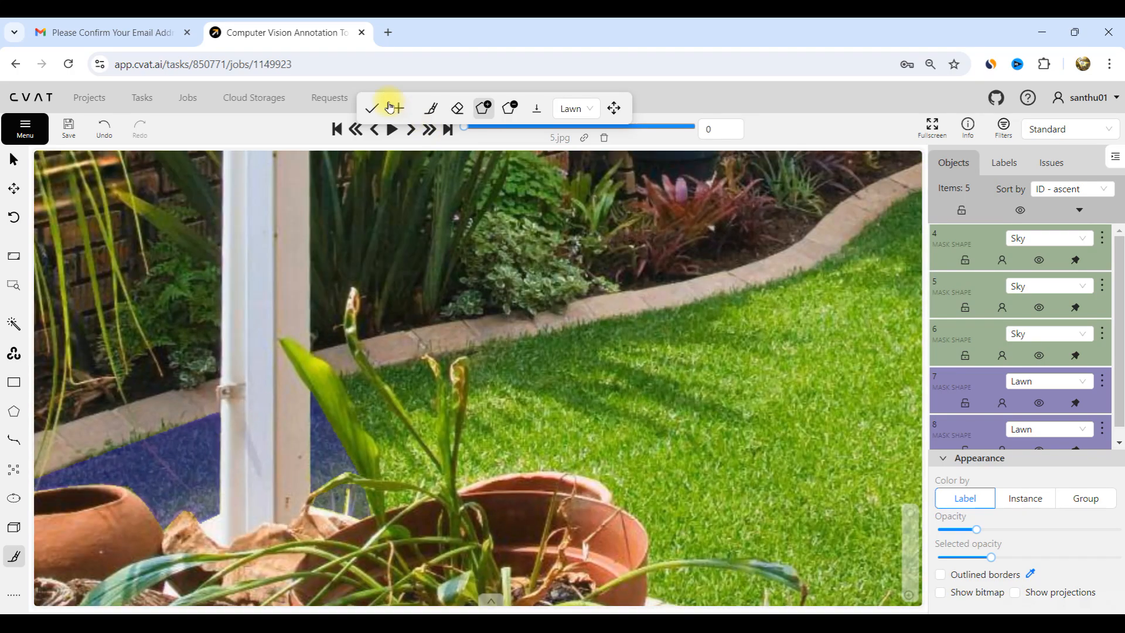
{"action": "scroll", "coordinate": [369, 440], "scroll_direction": "down", "scroll_amount": 1}
{"action": "scroll", "coordinate": [351, 412], "scroll_direction": "up", "scroll_amount": 6}
{"action": "left_click", "coordinate": [333, 421]}
{"action": "scroll", "coordinate": [369, 414], "scroll_direction": "up", "scroll_amount": 3}
{"action": "left_click", "coordinate": [397, 395]}
{"action": "scroll", "coordinate": [389, 399], "scroll_direction": "down", "scroll_amount": 7}
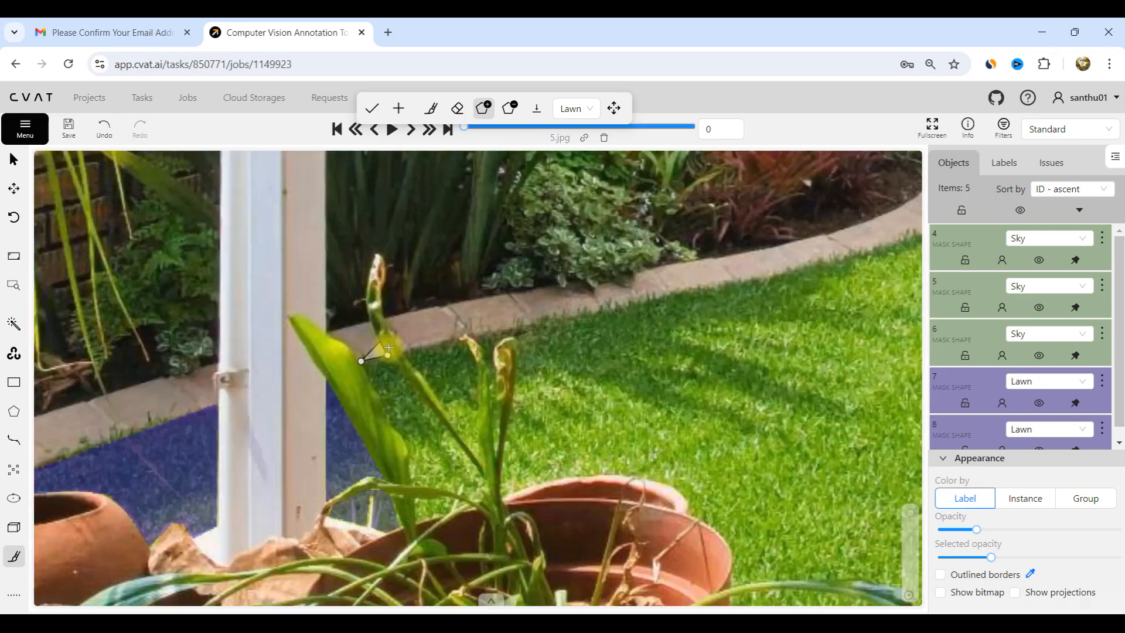
{"action": "scroll", "coordinate": [441, 498], "scroll_direction": "up", "scroll_amount": 5}
{"action": "left_click", "coordinate": [435, 429]}
{"action": "scroll", "coordinate": [437, 434], "scroll_direction": "down", "scroll_amount": 4}
{"action": "scroll", "coordinate": [453, 492], "scroll_direction": "up", "scroll_amount": 4}
{"action": "left_click", "coordinate": [467, 478]}
{"action": "left_click", "coordinate": [429, 481]}
{"action": "left_click", "coordinate": [435, 444]}
{"action": "left_click", "coordinate": [414, 467]}
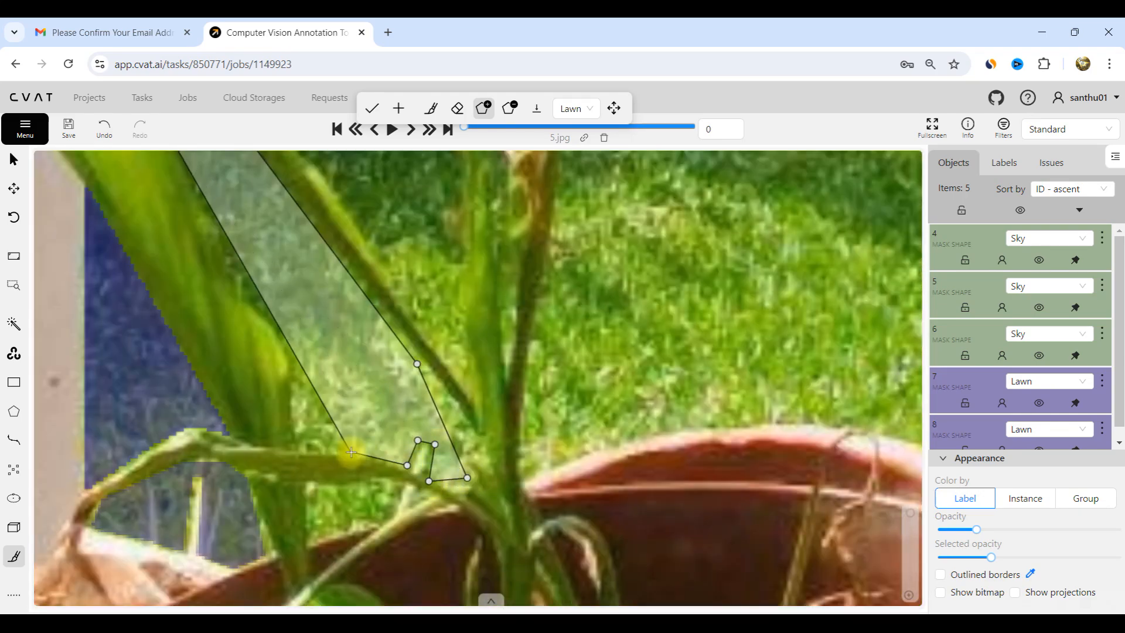
{"action": "left_click", "coordinate": [300, 447]}
{"action": "left_click", "coordinate": [290, 355]}
{"action": "scroll", "coordinate": [308, 374], "scroll_direction": "down", "scroll_amount": 4}
{"action": "scroll", "coordinate": [274, 307], "scroll_direction": "up", "scroll_amount": 6}
{"action": "left_click", "coordinate": [324, 473]}
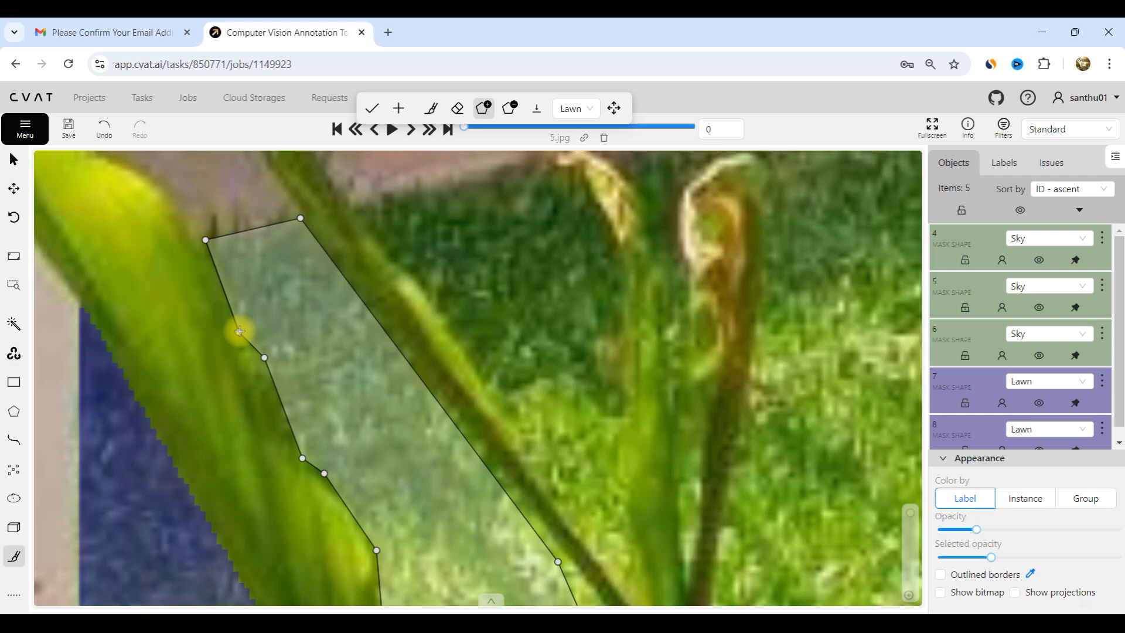
{"action": "scroll", "coordinate": [239, 331], "scroll_direction": "down", "scroll_amount": 5}
{"action": "scroll", "coordinate": [276, 381], "scroll_direction": "up", "scroll_amount": 5}
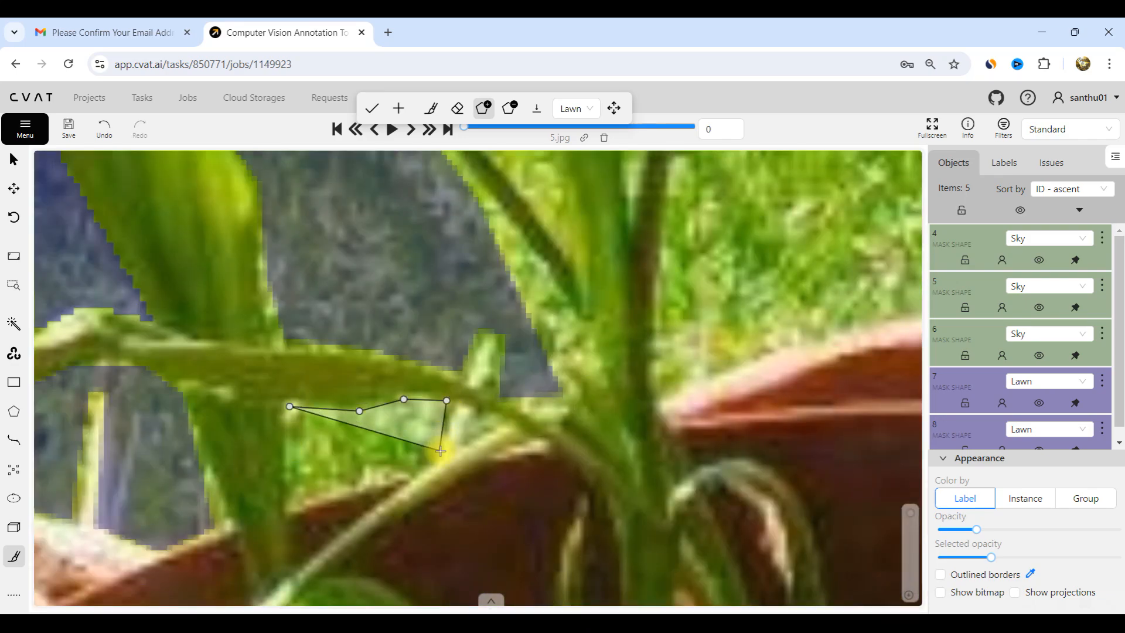
{"action": "left_click", "coordinate": [285, 512]}
{"action": "scroll", "coordinate": [286, 500], "scroll_direction": "down", "scroll_amount": 7}
{"action": "key", "text": "n"}
- Add the remaining grass gap along the leaf edge to the Lawn mask
{"action": "scroll", "coordinate": [320, 423], "scroll_direction": "down", "scroll_amount": 3}
{"action": "scroll", "coordinate": [322, 419], "scroll_direction": "up", "scroll_amount": 7}
{"action": "left_click", "coordinate": [378, 502]}
{"action": "scroll", "coordinate": [377, 500], "scroll_direction": "down", "scroll_amount": 2}
{"action": "left_click", "coordinate": [304, 396]}
{"action": "scroll", "coordinate": [317, 410], "scroll_direction": "up", "scroll_amount": 3}
{"action": "left_click", "coordinate": [266, 344]}
{"action": "left_click", "coordinate": [243, 311]}
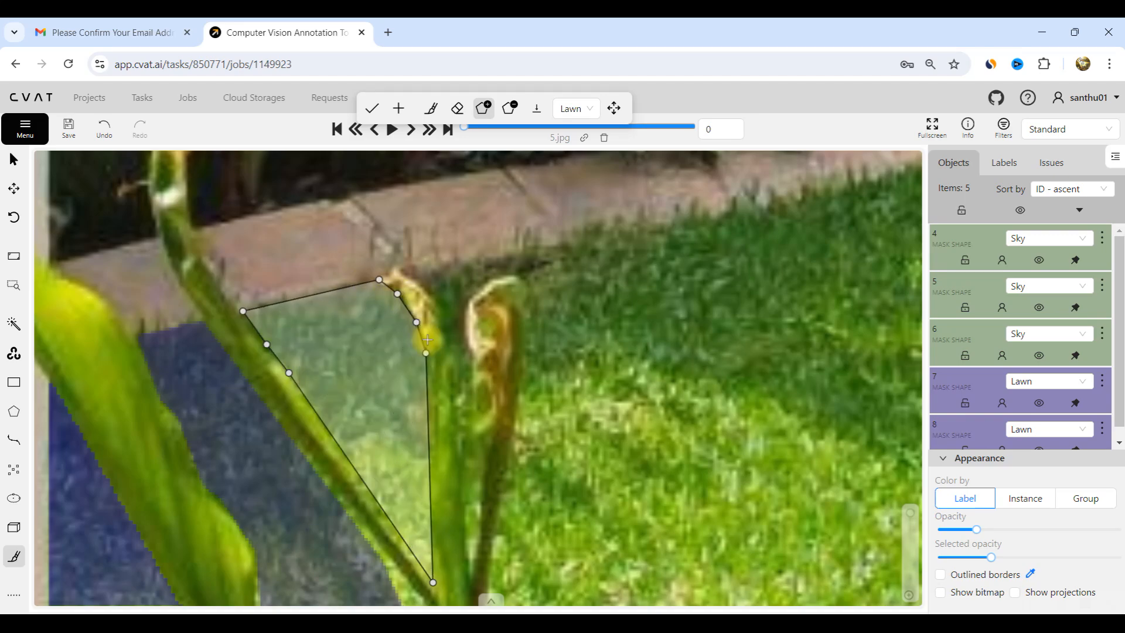
{"action": "left_click", "coordinate": [427, 353]}
{"action": "key", "text": "n"}
- Begin outlining the lawn along the curb by the garden edging
{"action": "scroll", "coordinate": [396, 358], "scroll_direction": "down", "scroll_amount": 6}
{"action": "scroll", "coordinate": [398, 295], "scroll_direction": "up", "scroll_amount": 8}
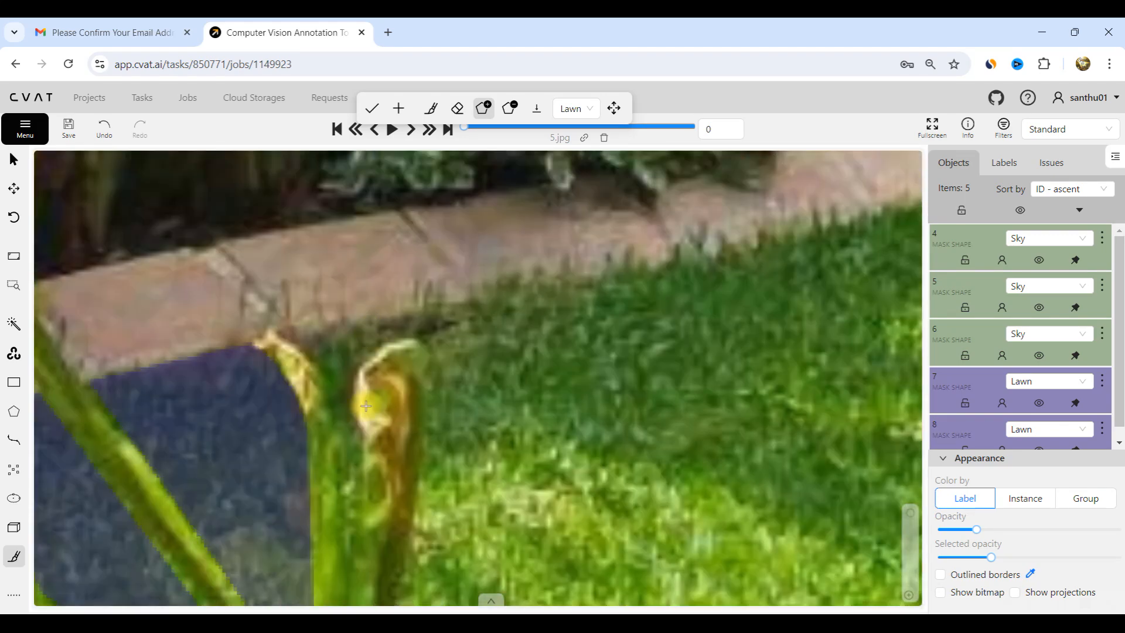
{"action": "left_click", "coordinate": [297, 314]}
{"action": "scroll", "coordinate": [297, 313], "scroll_direction": "down", "scroll_amount": 1}
{"action": "left_click", "coordinate": [457, 291]}
{"action": "scroll", "coordinate": [344, 328], "scroll_direction": "down", "scroll_amount": 3}
{"action": "scroll", "coordinate": [304, 328], "scroll_direction": "up", "scroll_amount": 3}
- Place Lawn polygon vertices along the lawn's edge at the curb
{"action": "left_click", "coordinate": [526, 333]}
{"action": "left_click", "coordinate": [596, 329]}
{"action": "left_click", "coordinate": [698, 300]}
{"action": "scroll", "coordinate": [412, 389], "scroll_direction": "down", "scroll_amount": 6}
{"action": "scroll", "coordinate": [673, 325], "scroll_direction": "up", "scroll_amount": 5}
{"action": "left_click", "coordinate": [399, 390]}
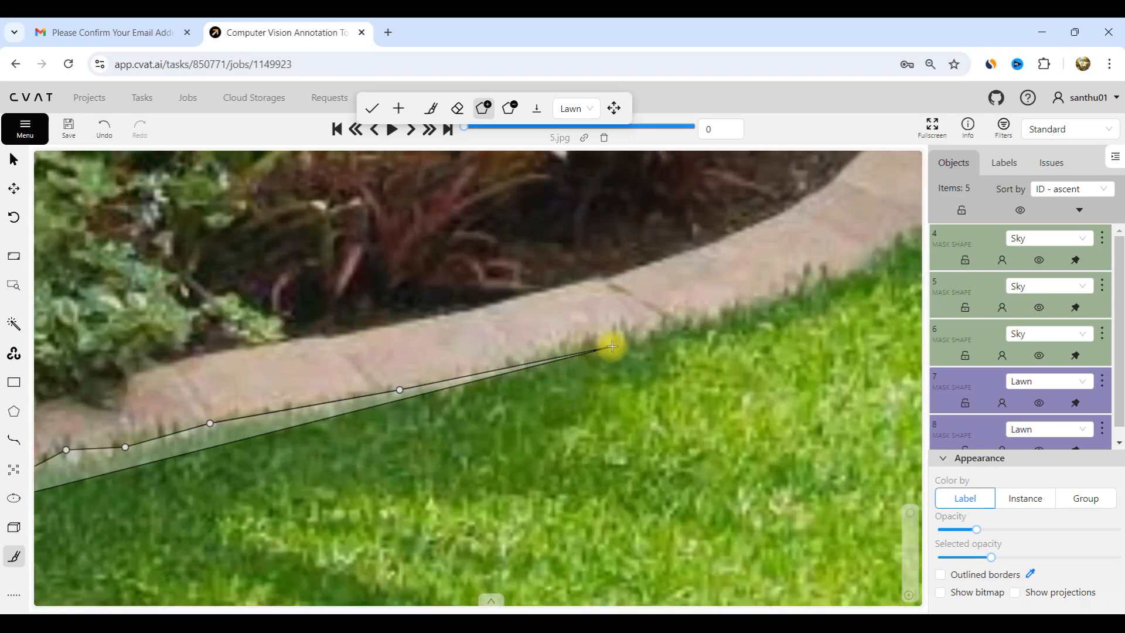
{"action": "left_click", "coordinate": [824, 264]}
{"action": "left_click", "coordinate": [832, 279]}
{"action": "scroll", "coordinate": [556, 374], "scroll_direction": "down", "scroll_amount": 5}
{"action": "scroll", "coordinate": [711, 318], "scroll_direction": "up", "scroll_amount": 4}
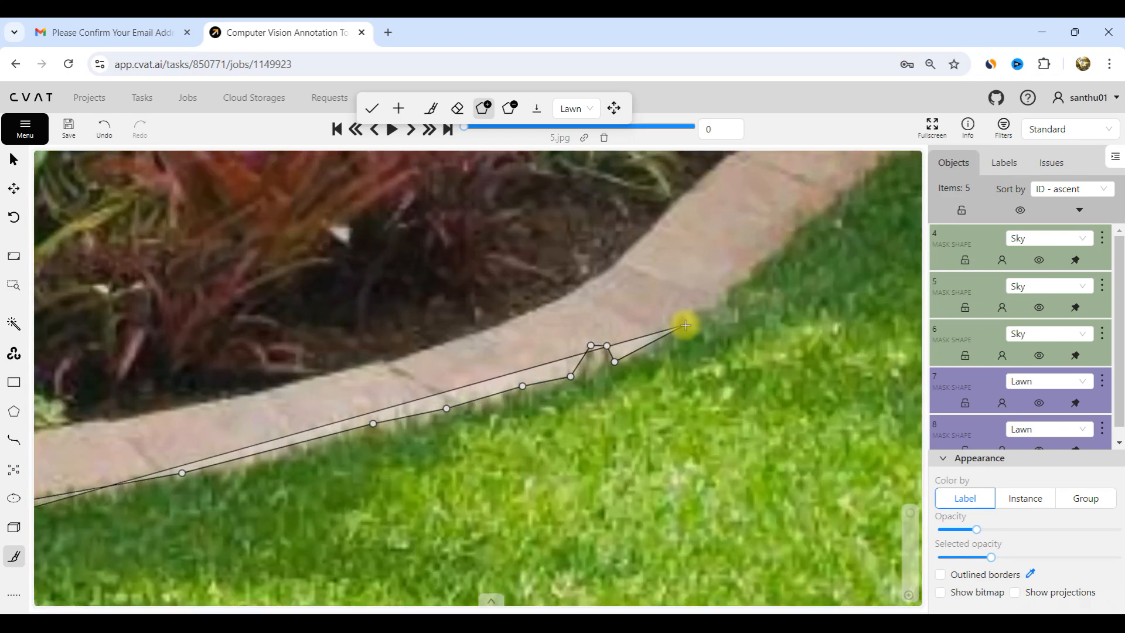
{"action": "left_click", "coordinate": [685, 325]}
{"action": "left_click", "coordinate": [748, 282]}
{"action": "scroll", "coordinate": [576, 390], "scroll_direction": "down", "scroll_amount": 4}
{"action": "scroll", "coordinate": [755, 248], "scroll_direction": "up", "scroll_amount": 4}
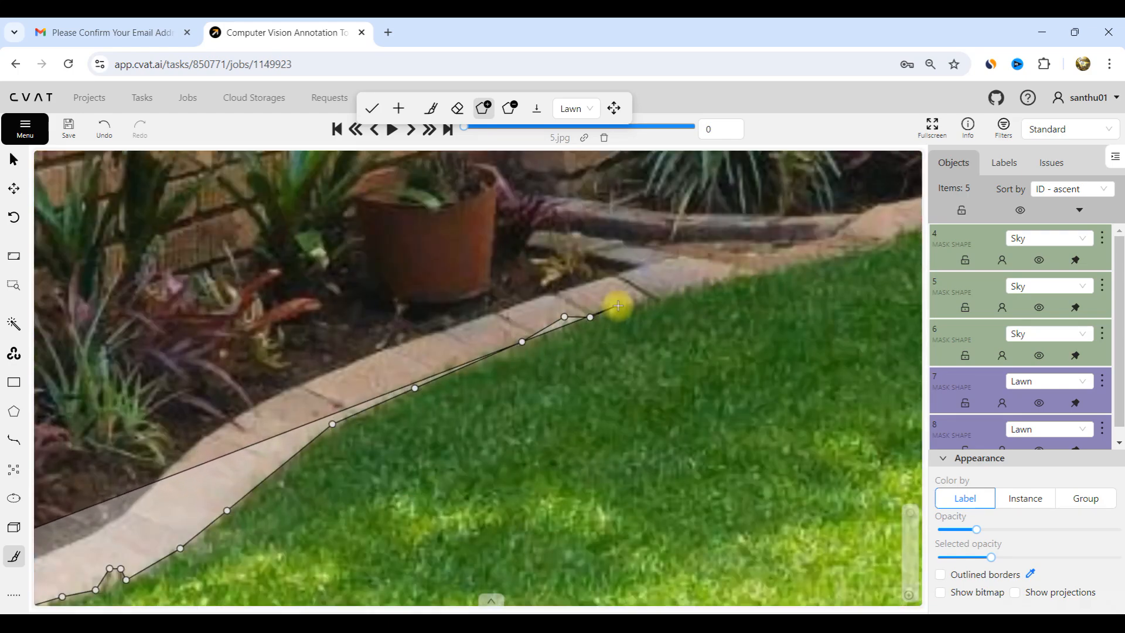
{"action": "scroll", "coordinate": [552, 326], "scroll_direction": "down", "scroll_amount": 5}
{"action": "scroll", "coordinate": [662, 301], "scroll_direction": "up", "scroll_amount": 6}
{"action": "left_click", "coordinate": [638, 299]}
{"action": "left_click", "coordinate": [726, 276]}
{"action": "scroll", "coordinate": [261, 361], "scroll_direction": "down", "scroll_amount": 4}
{"action": "scroll", "coordinate": [686, 296], "scroll_direction": "up", "scroll_amount": 5}
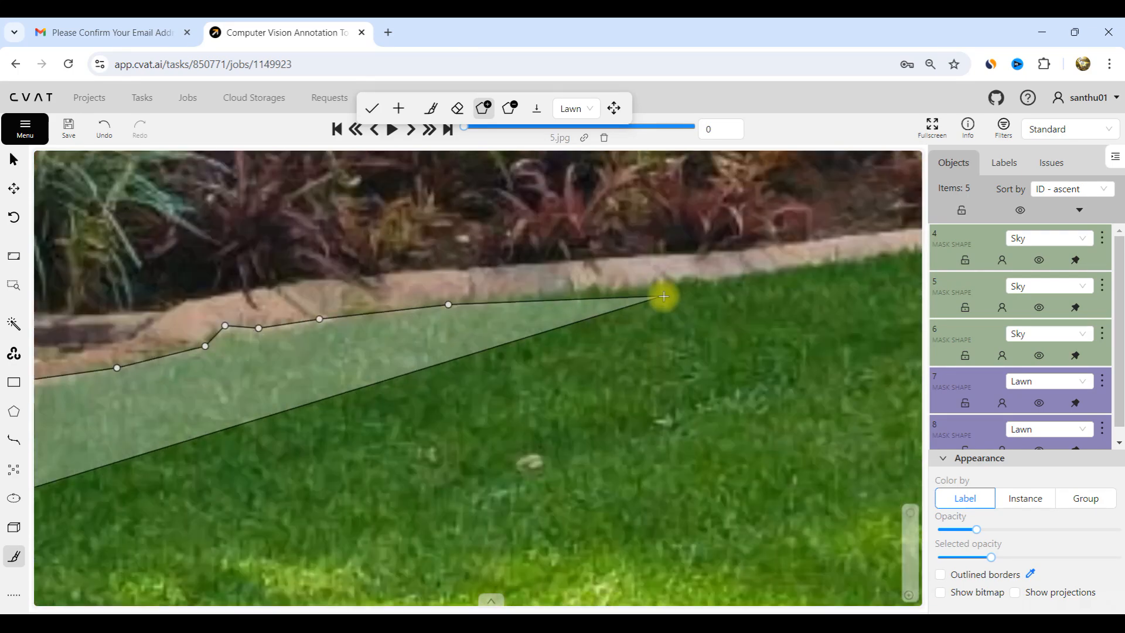
{"action": "left_click", "coordinate": [665, 287]}
{"action": "scroll", "coordinate": [689, 273], "scroll_direction": "up", "scroll_amount": 5}
{"action": "left_click", "coordinate": [697, 265]}
{"action": "scroll", "coordinate": [585, 301], "scroll_direction": "down", "scroll_amount": 5}
{"action": "scroll", "coordinate": [685, 283], "scroll_direction": "up", "scroll_amount": 5}
{"action": "left_click", "coordinate": [680, 277]}
{"action": "scroll", "coordinate": [386, 319], "scroll_direction": "down", "scroll_amount": 5}
{"action": "scroll", "coordinate": [606, 298], "scroll_direction": "up", "scroll_amount": 5}
{"action": "left_click", "coordinate": [476, 293]}
{"action": "left_click", "coordinate": [515, 293]}
{"action": "scroll", "coordinate": [586, 305], "scroll_direction": "down", "scroll_amount": 4}
{"action": "scroll", "coordinate": [573, 347], "scroll_direction": "up", "scroll_amount": 5}
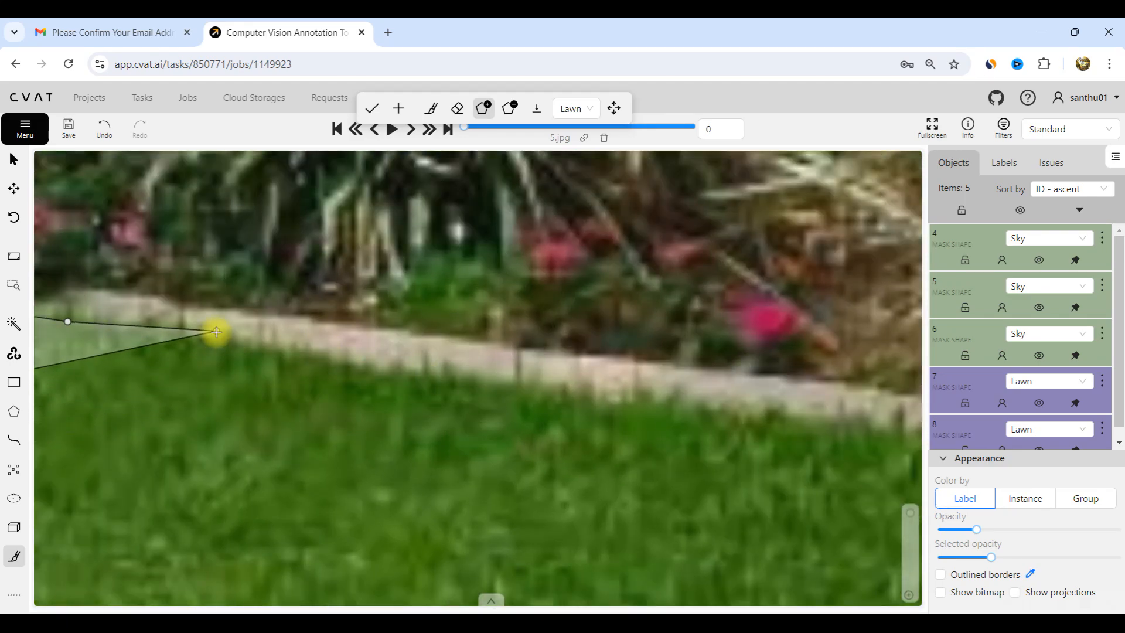
- Continue the lawn outline further along the curb and around the plant
{"action": "left_click", "coordinate": [216, 332]}
{"action": "left_click", "coordinate": [331, 356]}
{"action": "left_click", "coordinate": [455, 366]}
{"action": "scroll", "coordinate": [276, 375], "scroll_direction": "down", "scroll_amount": 7}
{"action": "left_click", "coordinate": [357, 383]}
{"action": "scroll", "coordinate": [418, 396], "scroll_direction": "up", "scroll_amount": 6}
{"action": "left_click", "coordinate": [384, 402]}
{"action": "left_click", "coordinate": [473, 425]}
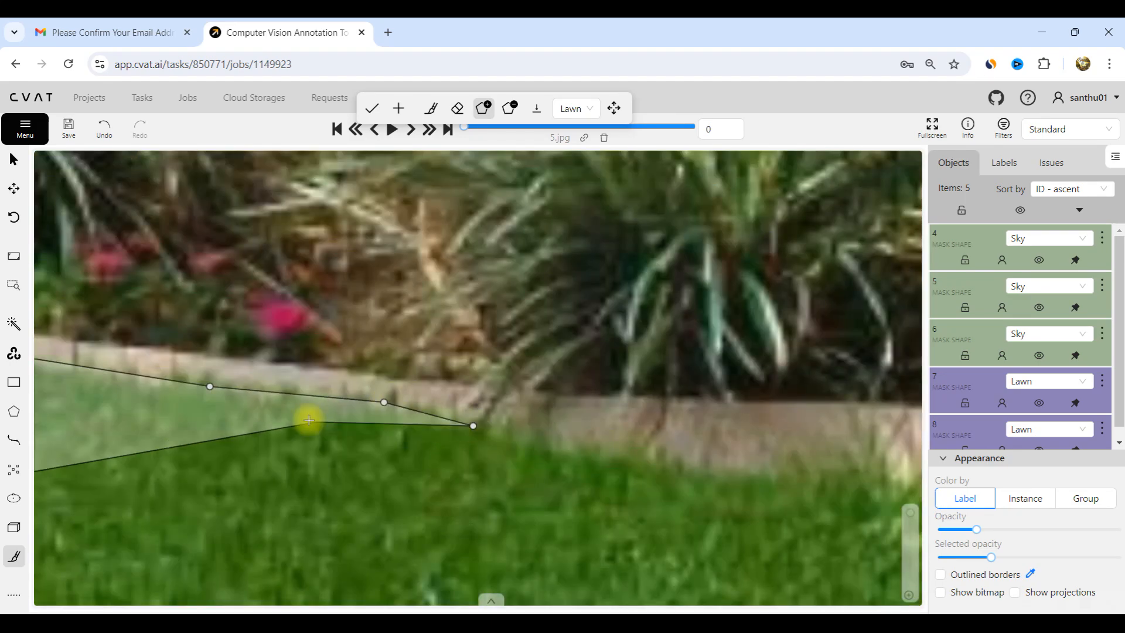
{"action": "left_click", "coordinate": [496, 440]}
{"action": "scroll", "coordinate": [496, 440], "scroll_direction": "down", "scroll_amount": 6}
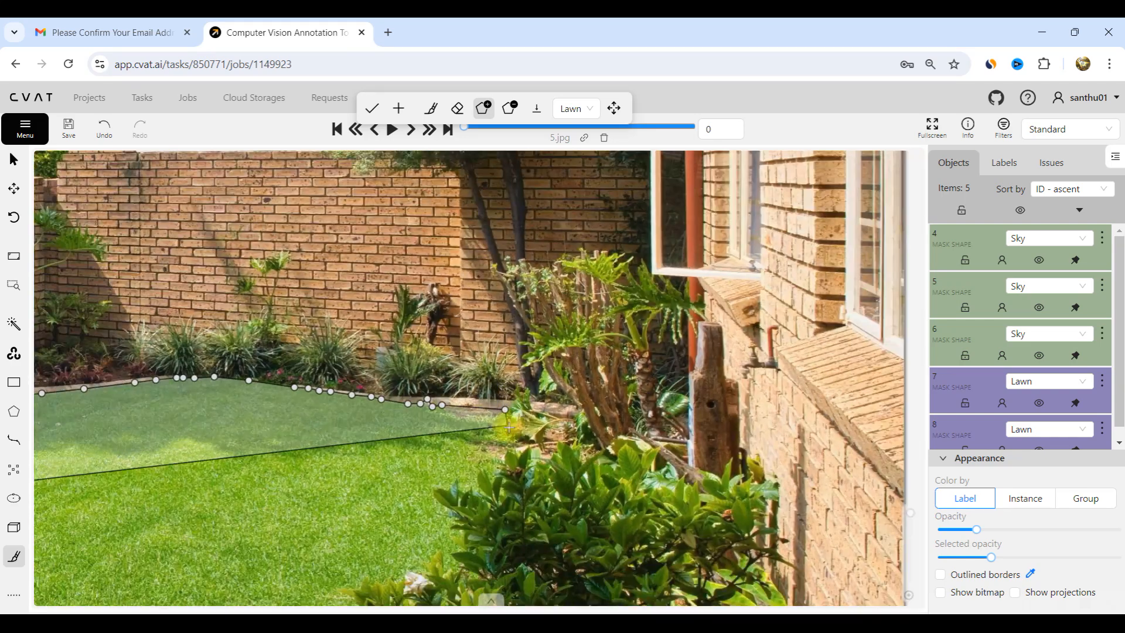
{"action": "scroll", "coordinate": [496, 375], "scroll_direction": "up", "scroll_amount": 5}
{"action": "left_click", "coordinate": [497, 371]}
{"action": "left_click", "coordinate": [470, 401]}
{"action": "left_click", "coordinate": [467, 417]}
{"action": "left_click", "coordinate": [490, 437]}
{"action": "left_click", "coordinate": [509, 431]}
{"action": "left_click", "coordinate": [543, 406]}
{"action": "left_click", "coordinate": [595, 415]}
{"action": "left_click", "coordinate": [575, 451]}
{"action": "left_click", "coordinate": [567, 468]}
{"action": "left_click", "coordinate": [522, 482]}
{"action": "left_click", "coordinate": [483, 492]}
{"action": "left_click", "coordinate": [475, 519]}
{"action": "scroll", "coordinate": [472, 545], "scroll_direction": "up", "scroll_amount": 1}
- Trace the lawn boundary around the leafy shrub and its leaf edges
{"action": "left_click", "coordinate": [469, 411]}
{"action": "left_click", "coordinate": [470, 441]}
{"action": "left_click", "coordinate": [453, 464]}
{"action": "left_click", "coordinate": [435, 420]}
{"action": "left_click", "coordinate": [411, 426]}
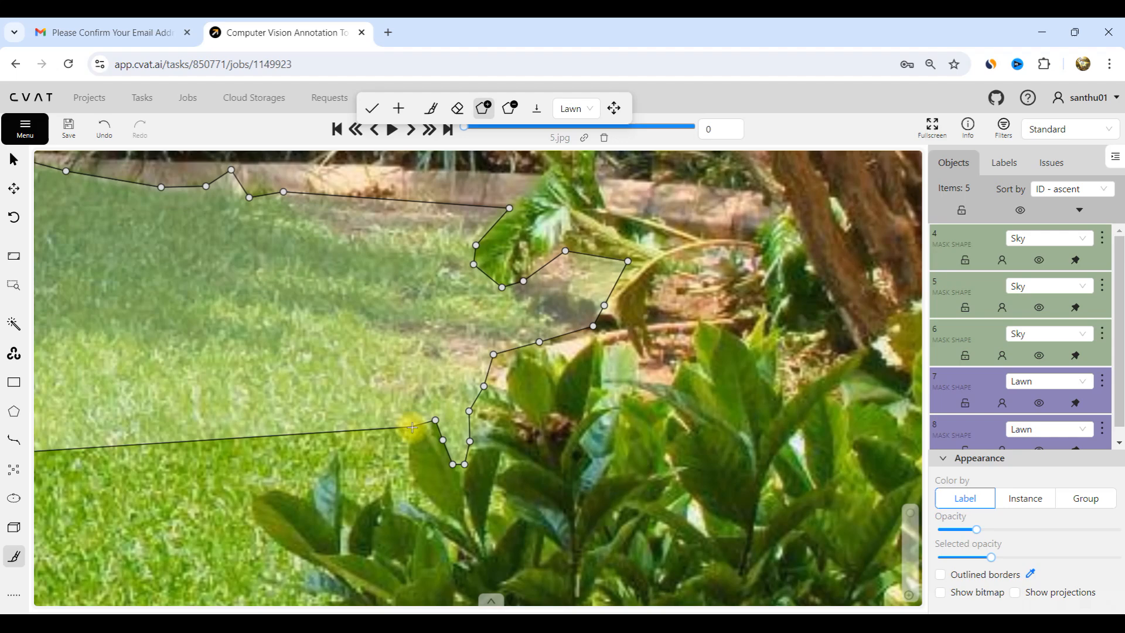
{"action": "left_click", "coordinate": [408, 467]}
{"action": "left_click", "coordinate": [438, 511]}
{"action": "left_click", "coordinate": [397, 499]}
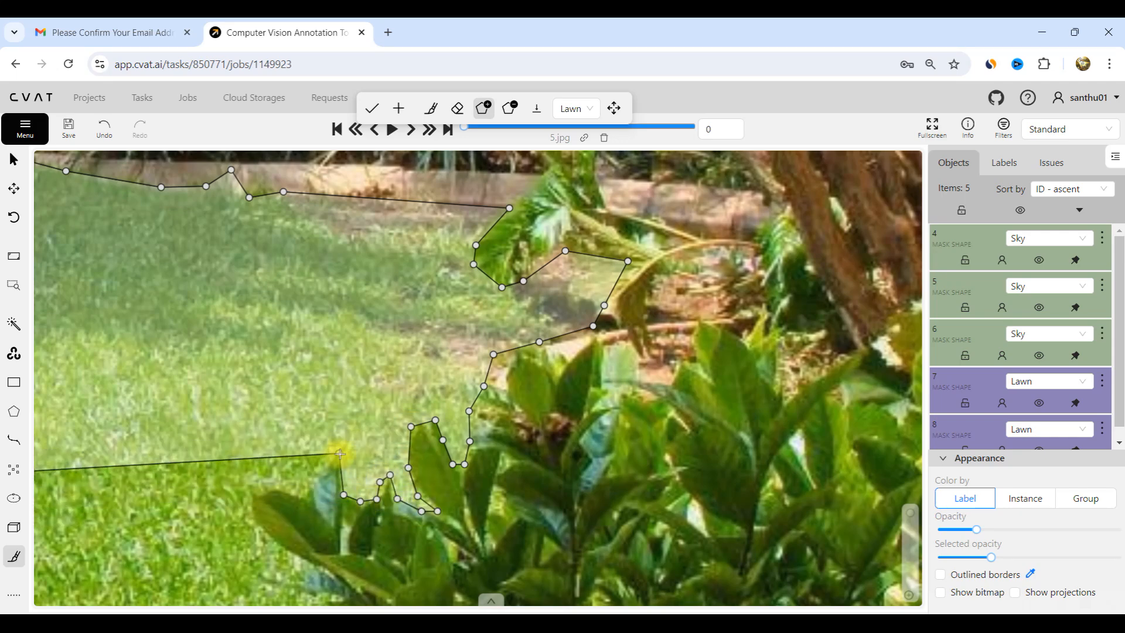
{"action": "scroll", "coordinate": [280, 387], "scroll_direction": "down", "scroll_amount": 4}
{"action": "scroll", "coordinate": [295, 498], "scroll_direction": "up", "scroll_amount": 6}
{"action": "left_click", "coordinate": [271, 403]}
{"action": "left_click", "coordinate": [272, 433]}
{"action": "left_click", "coordinate": [294, 463]}
{"action": "left_click", "coordinate": [310, 457]}
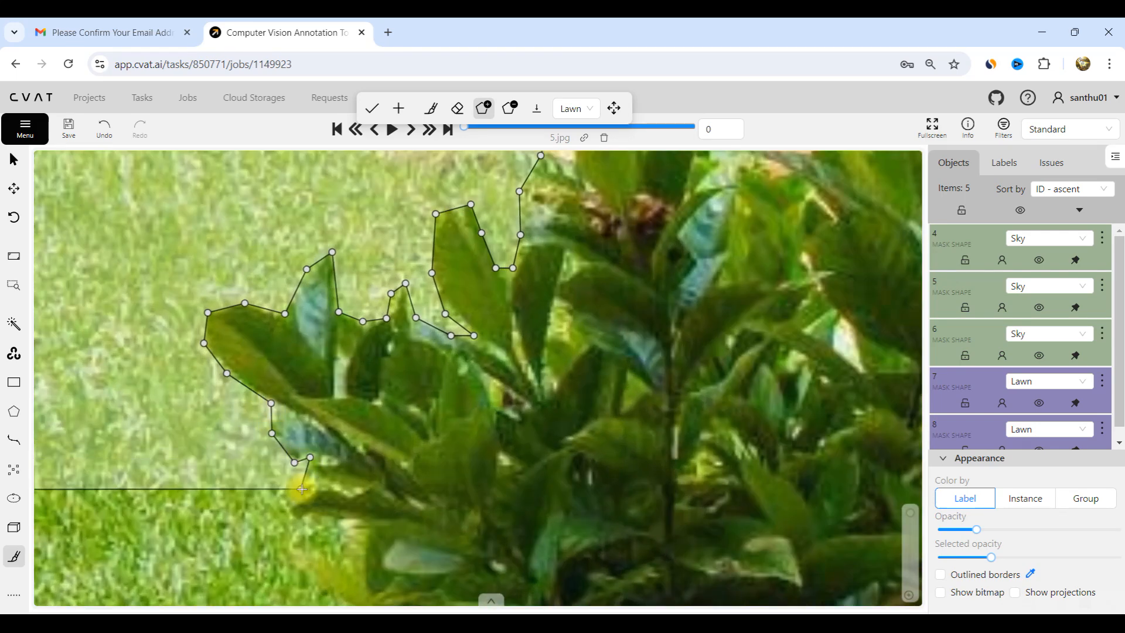
{"action": "left_click", "coordinate": [358, 525]}
{"action": "left_click", "coordinate": [360, 542]}
{"action": "scroll", "coordinate": [372, 272], "scroll_direction": "down", "scroll_amount": 5}
{"action": "scroll", "coordinate": [365, 415], "scroll_direction": "up", "scroll_amount": 5}
{"action": "left_click", "coordinate": [363, 373]}
{"action": "left_click", "coordinate": [310, 355]}
{"action": "left_click", "coordinate": [334, 382]}
{"action": "left_click", "coordinate": [360, 412]}
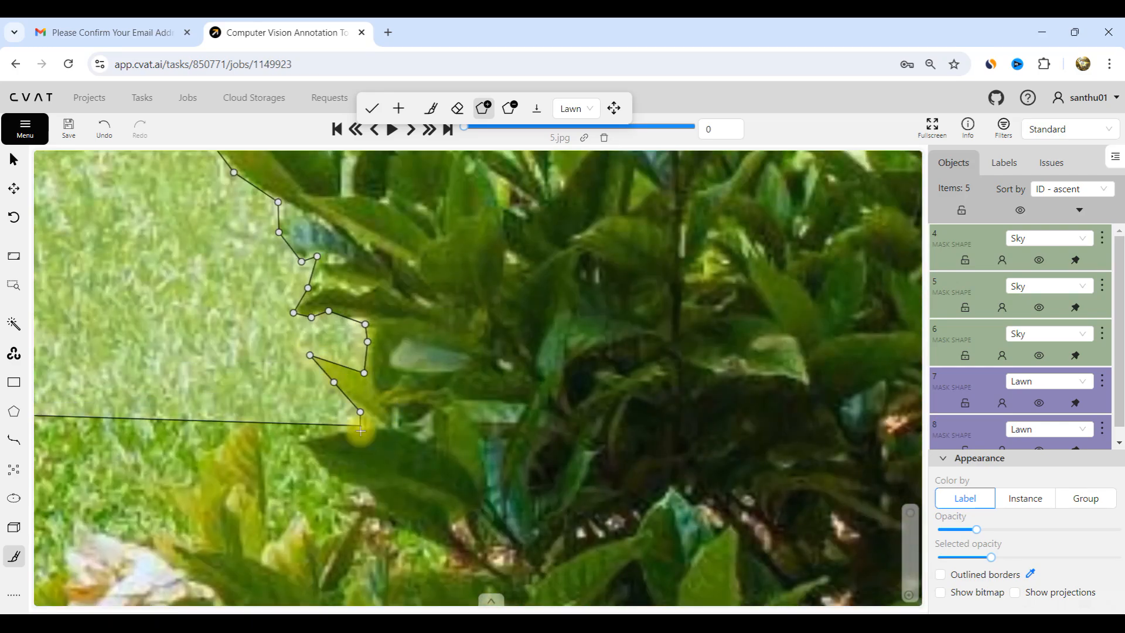
{"action": "left_click", "coordinate": [313, 457]}
{"action": "left_click", "coordinate": [318, 475]}
{"action": "left_click", "coordinate": [345, 483]}
{"action": "left_click", "coordinate": [332, 492]}
{"action": "left_click", "coordinate": [298, 510]}
{"action": "left_click", "coordinate": [278, 532]}
{"action": "left_click", "coordinate": [266, 535]}
{"action": "left_click", "coordinate": [264, 485]}
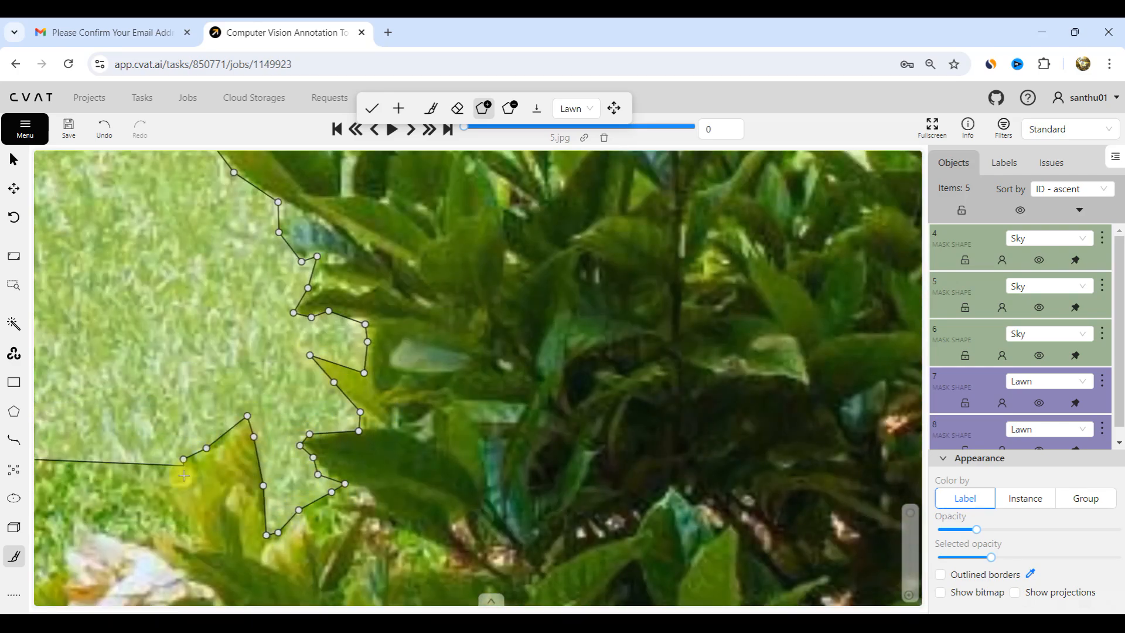
- Outline the lawn around the white flower, leftward along the leaves and down the shrub
{"action": "left_click", "coordinate": [179, 530]}
{"action": "left_click", "coordinate": [133, 526]}
{"action": "left_click", "coordinate": [103, 535]}
{"action": "left_click", "coordinate": [89, 520]}
{"action": "scroll", "coordinate": [281, 422], "scroll_direction": "down", "scroll_amount": 5}
{"action": "scroll", "coordinate": [199, 530], "scroll_direction": "up", "scroll_amount": 4}
{"action": "left_click", "coordinate": [231, 353]}
{"action": "left_click", "coordinate": [216, 372]}
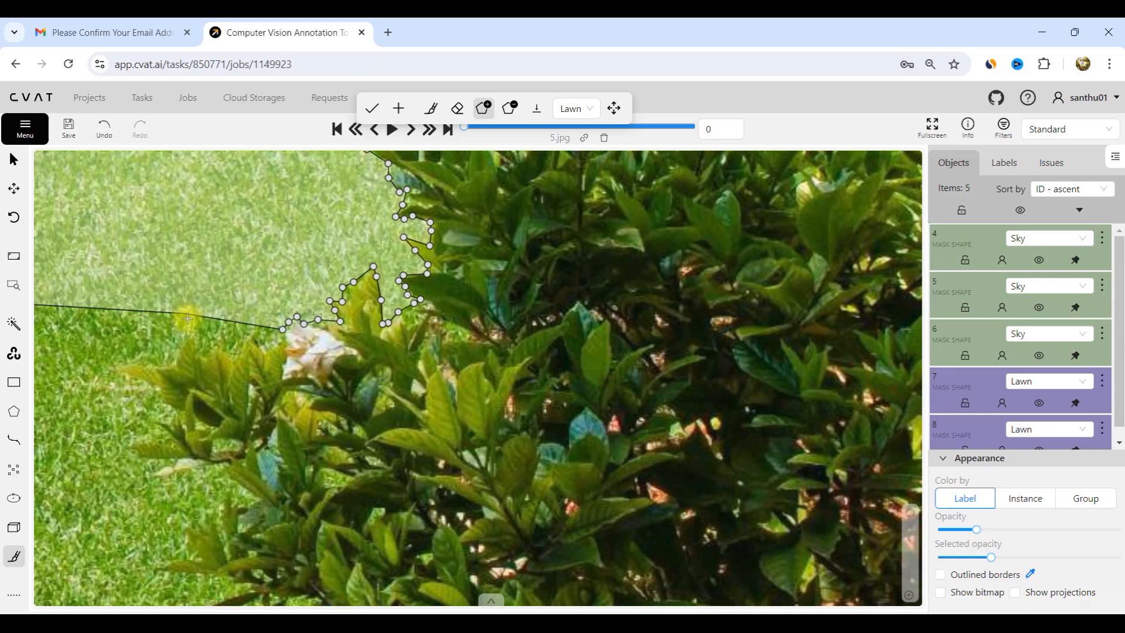
{"action": "left_click", "coordinate": [318, 371]}
{"action": "left_click", "coordinate": [300, 351]}
{"action": "left_click", "coordinate": [258, 375]}
{"action": "left_click", "coordinate": [225, 365]}
{"action": "left_click", "coordinate": [200, 367]}
{"action": "left_click", "coordinate": [199, 342]}
{"action": "left_click", "coordinate": [176, 360]}
{"action": "left_click", "coordinate": [153, 393]}
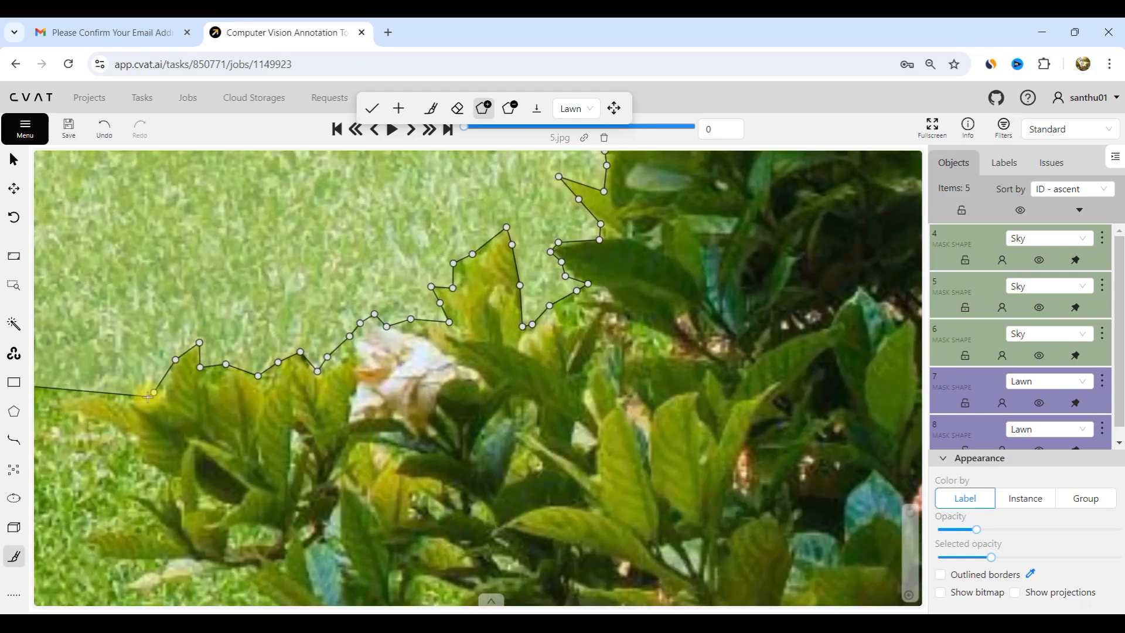
{"action": "left_click", "coordinate": [106, 423]}
{"action": "left_click", "coordinate": [139, 446]}
{"action": "left_click", "coordinate": [155, 479]}
{"action": "left_click", "coordinate": [116, 513]}
{"action": "left_click", "coordinate": [85, 548]}
{"action": "left_click", "coordinate": [98, 567]}
{"action": "left_click", "coordinate": [229, 564]}
{"action": "scroll", "coordinate": [340, 310], "scroll_direction": "down", "scroll_amount": 6}
{"action": "scroll", "coordinate": [347, 229], "scroll_direction": "down", "scroll_amount": 5}
{"action": "scroll", "coordinate": [329, 246], "scroll_direction": "up", "scroll_amount": 10}
- Continue the outline around the leaves, the lower leaf and the patch beside it
{"action": "left_click", "coordinate": [391, 223]}
{"action": "left_click", "coordinate": [390, 254]}
{"action": "left_click", "coordinate": [440, 288]}
{"action": "left_click", "coordinate": [468, 303]}
{"action": "left_click", "coordinate": [427, 317]}
{"action": "left_click", "coordinate": [409, 299]}
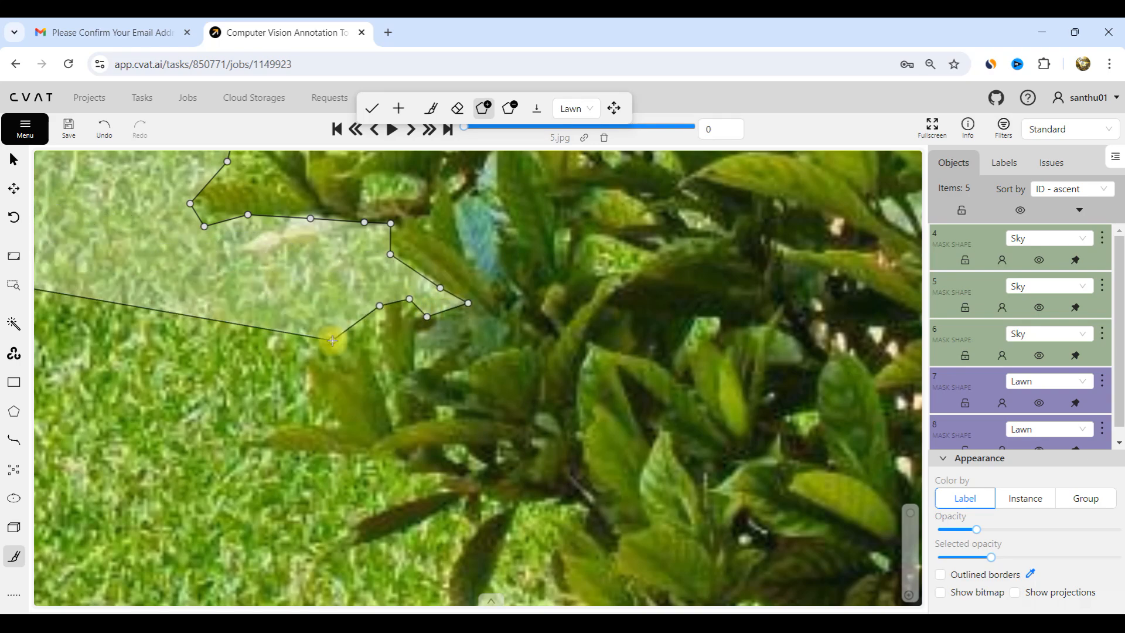
{"action": "left_click", "coordinate": [332, 340]}
{"action": "left_click", "coordinate": [289, 340]}
{"action": "left_click", "coordinate": [300, 405]}
{"action": "scroll", "coordinate": [302, 404], "scroll_direction": "down", "scroll_amount": 5}
{"action": "scroll", "coordinate": [319, 433], "scroll_direction": "up", "scroll_amount": 5}
{"action": "left_click", "coordinate": [284, 362]}
{"action": "left_click", "coordinate": [226, 368]}
{"action": "left_click", "coordinate": [211, 383]}
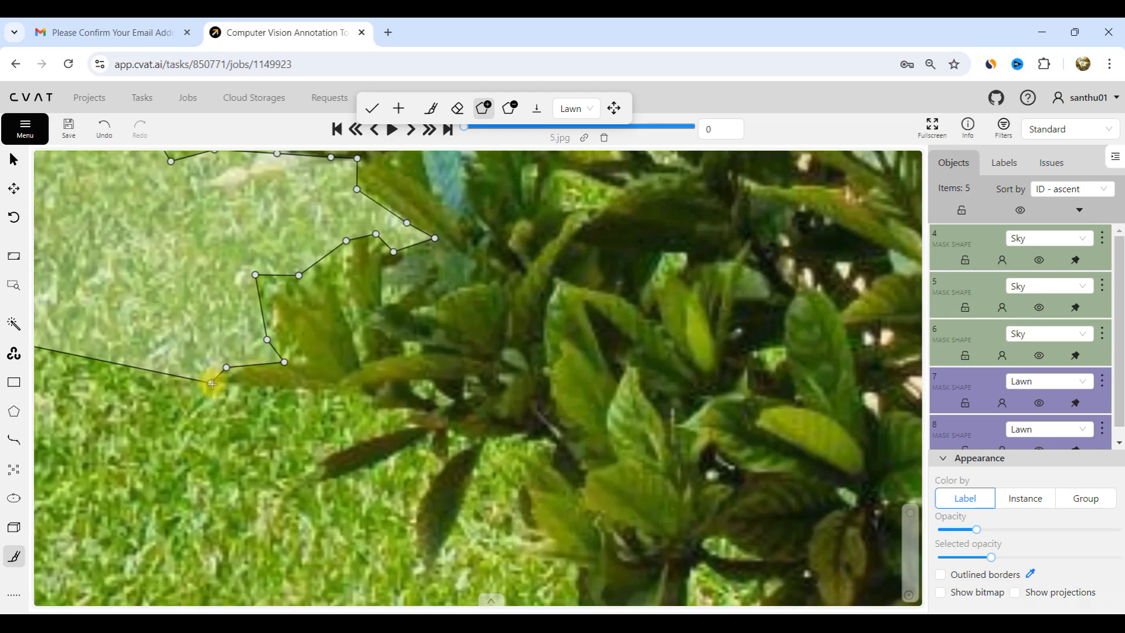
{"action": "left_click", "coordinate": [408, 425]}
{"action": "left_click", "coordinate": [355, 438]}
{"action": "left_click", "coordinate": [319, 465]}
{"action": "left_click", "coordinate": [323, 479]}
{"action": "left_click", "coordinate": [428, 440]}
{"action": "left_click", "coordinate": [439, 457]}
{"action": "left_click", "coordinate": [432, 480]}
{"action": "scroll", "coordinate": [485, 274], "scroll_direction": "down", "scroll_amount": 5}
{"action": "left_click", "coordinate": [457, 328]}
{"action": "scroll", "coordinate": [457, 334], "scroll_direction": "down", "scroll_amount": 5}
{"action": "scroll", "coordinate": [467, 375], "scroll_direction": "up", "scroll_amount": 4}
{"action": "left_click", "coordinate": [466, 347]}
{"action": "left_click", "coordinate": [535, 198]}
{"action": "scroll", "coordinate": [534, 201], "scroll_direction": "down", "scroll_amount": 5}
{"action": "scroll", "coordinate": [519, 233], "scroll_direction": "up", "scroll_amount": 5}
{"action": "left_click", "coordinate": [504, 219]}
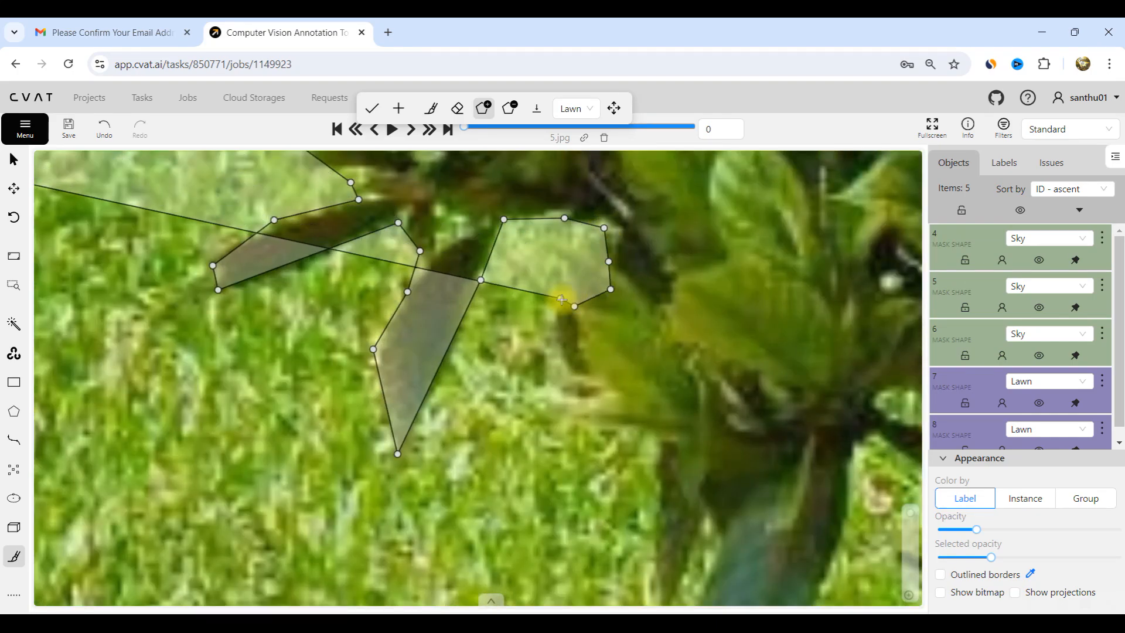
{"action": "left_click", "coordinate": [562, 299]}
{"action": "left_click", "coordinate": [548, 330]}
{"action": "left_click", "coordinate": [499, 347]}
{"action": "scroll", "coordinate": [492, 351], "scroll_direction": "down", "scroll_amount": 5}
{"action": "scroll", "coordinate": [422, 346], "scroll_direction": "up", "scroll_amount": 1}
{"action": "left_click", "coordinate": [420, 348]}
{"action": "left_click", "coordinate": [440, 359]}
{"action": "left_click", "coordinate": [493, 361]}
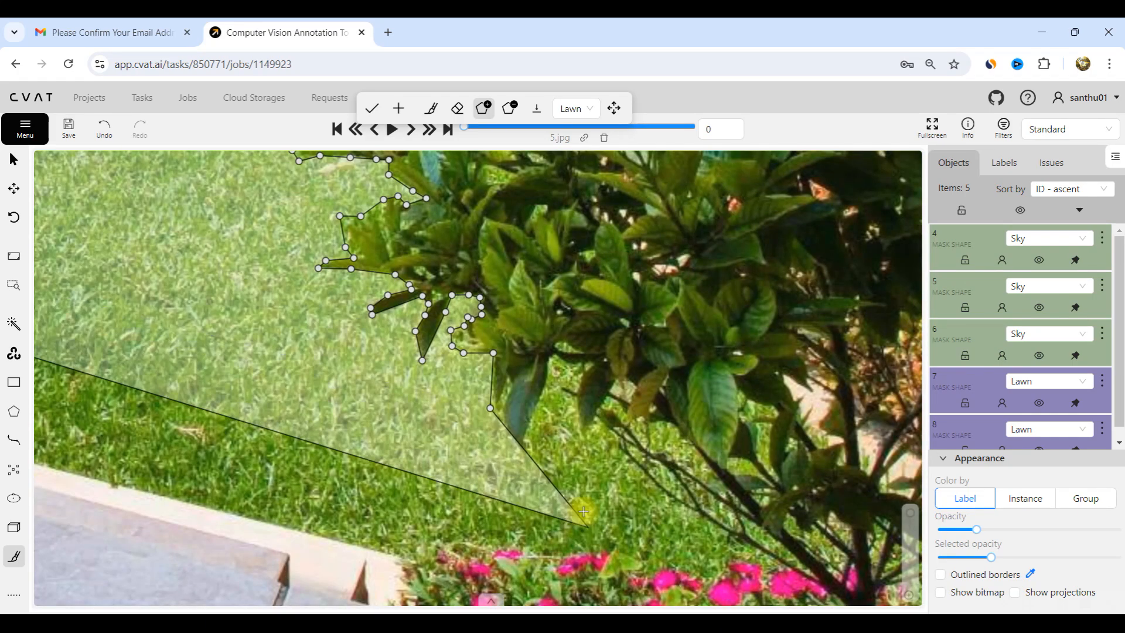
{"action": "scroll", "coordinate": [550, 472], "scroll_direction": "up", "scroll_amount": 4}
- Trace the lawn boundary around the hanging leaf's right edge and the lower branches
{"action": "left_click", "coordinate": [444, 361]}
{"action": "left_click", "coordinate": [465, 387]}
{"action": "left_click", "coordinate": [495, 440]}
{"action": "left_click", "coordinate": [501, 426]}
{"action": "left_click", "coordinate": [494, 398]}
{"action": "left_click", "coordinate": [515, 360]}
{"action": "left_click", "coordinate": [539, 286]}
{"action": "left_click", "coordinate": [565, 227]}
{"action": "left_click", "coordinate": [587, 248]}
{"action": "left_click", "coordinate": [643, 248]}
{"action": "left_click", "coordinate": [609, 288]}
{"action": "left_click", "coordinate": [602, 334]}
{"action": "left_click", "coordinate": [612, 379]}
{"action": "left_click", "coordinate": [647, 361]}
{"action": "left_click", "coordinate": [688, 400]}
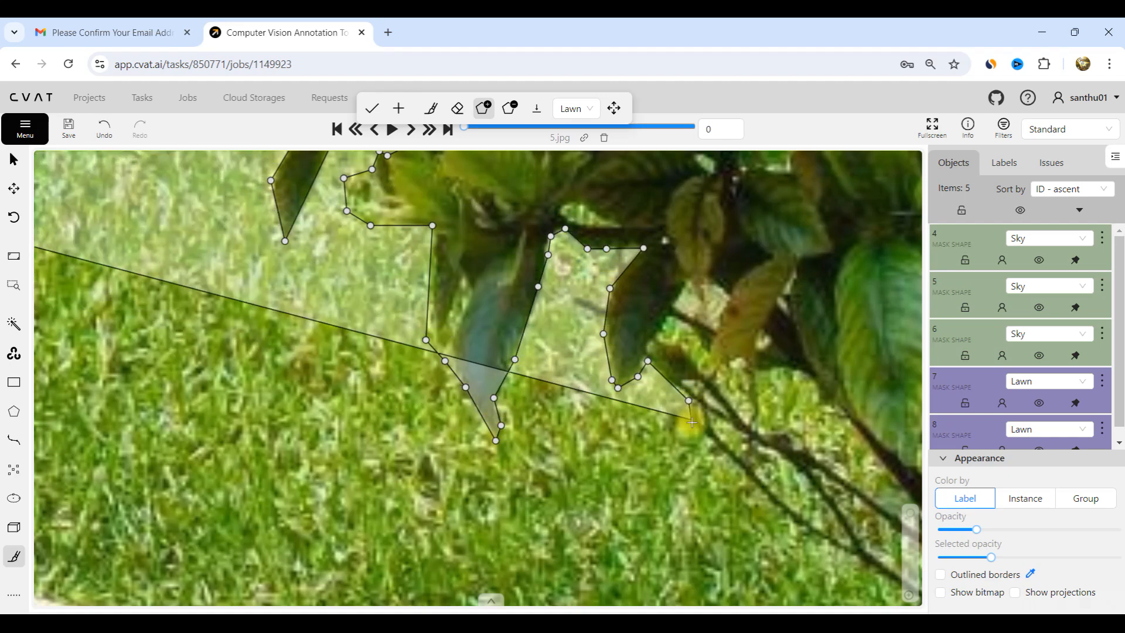
{"action": "left_click", "coordinate": [692, 422]}
{"action": "scroll", "coordinate": [692, 422], "scroll_direction": "down", "scroll_amount": 4}
{"action": "scroll", "coordinate": [472, 336], "scroll_direction": "up", "scroll_amount": 1}
{"action": "left_click", "coordinate": [472, 336]}
{"action": "left_click", "coordinate": [512, 355]}
{"action": "scroll", "coordinate": [598, 407], "scroll_direction": "up", "scroll_amount": 4}
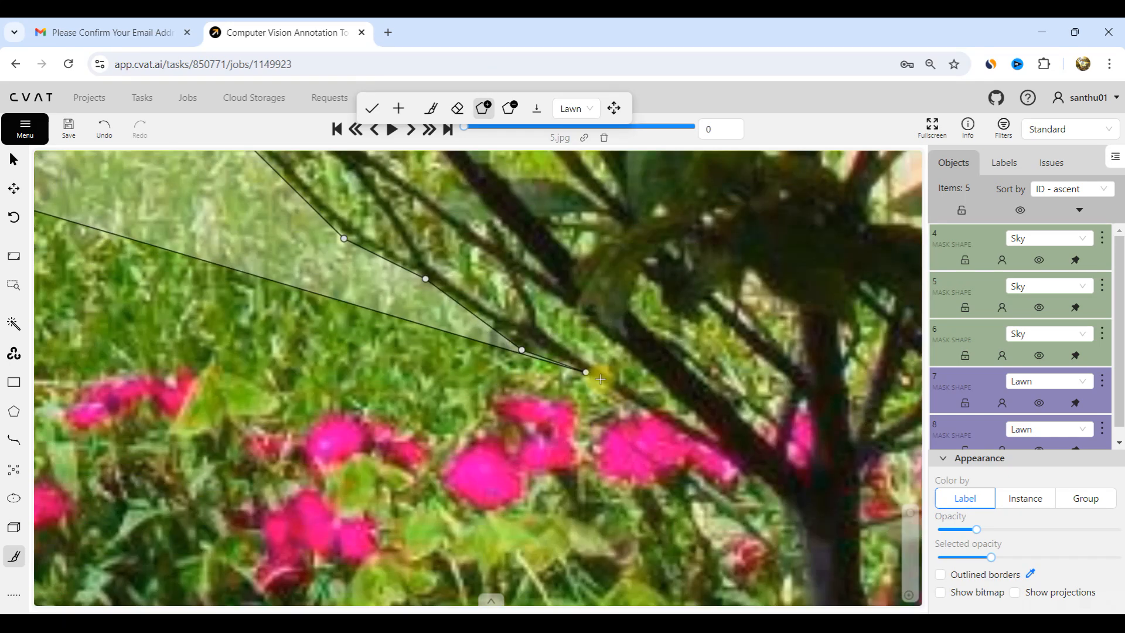
{"action": "left_click", "coordinate": [624, 406]}
{"action": "scroll", "coordinate": [623, 406], "scroll_direction": "down", "scroll_amount": 1}
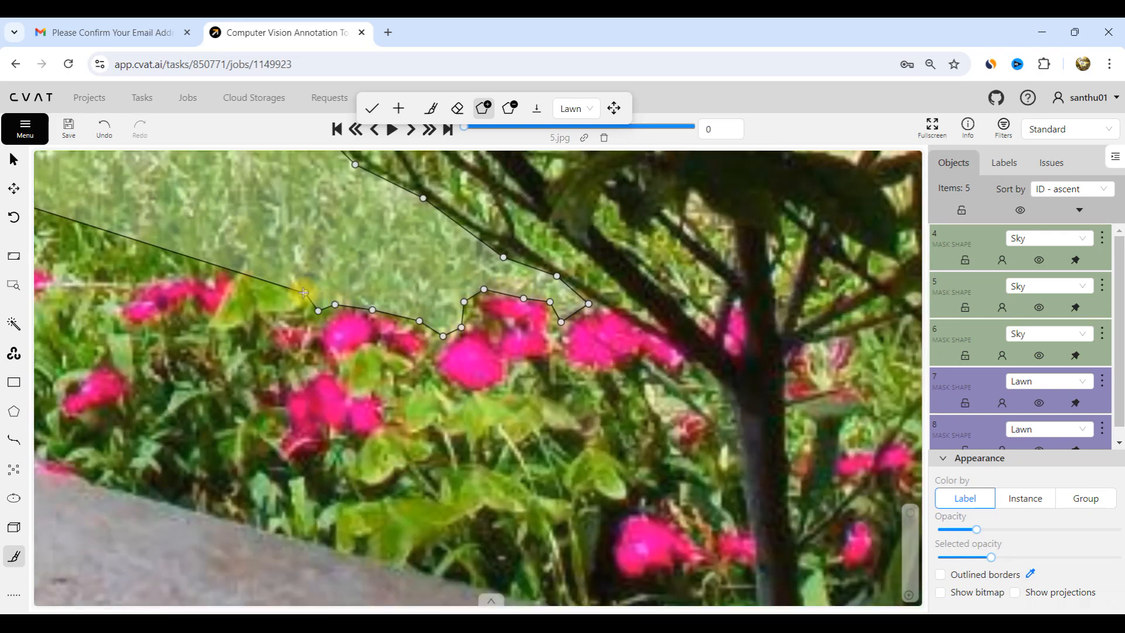
- Outline the lawn along the pink flowers and around the curb's step
{"action": "left_click", "coordinate": [151, 272]}
{"action": "left_click", "coordinate": [128, 283]}
{"action": "scroll", "coordinate": [410, 350], "scroll_direction": "down", "scroll_amount": 5}
{"action": "scroll", "coordinate": [276, 327], "scroll_direction": "up", "scroll_amount": 8}
{"action": "left_click_drag", "start_coordinate": [388, 256], "coordinate": [579, 270]}
{"action": "scroll", "coordinate": [143, 352], "scroll_direction": "down", "scroll_amount": 10}
{"action": "scroll", "coordinate": [111, 361], "scroll_direction": "up", "scroll_amount": 8}
{"action": "left_click", "coordinate": [316, 281]}
{"action": "scroll", "coordinate": [316, 281], "scroll_direction": "down", "scroll_amount": 10}
{"action": "scroll", "coordinate": [231, 266], "scroll_direction": "up", "scroll_amount": 10}
{"action": "left_click", "coordinate": [229, 265]}
{"action": "scroll", "coordinate": [228, 265], "scroll_direction": "down", "scroll_amount": 10}
{"action": "scroll", "coordinate": [187, 248], "scroll_direction": "up", "scroll_amount": 10}
{"action": "left_click", "coordinate": [122, 256]}
{"action": "scroll", "coordinate": [122, 257], "scroll_direction": "down", "scroll_amount": 10}
{"action": "scroll", "coordinate": [88, 250], "scroll_direction": "up", "scroll_amount": 8}
{"action": "left_click", "coordinate": [205, 224]}
{"action": "scroll", "coordinate": [170, 258], "scroll_direction": "up", "scroll_amount": 3}
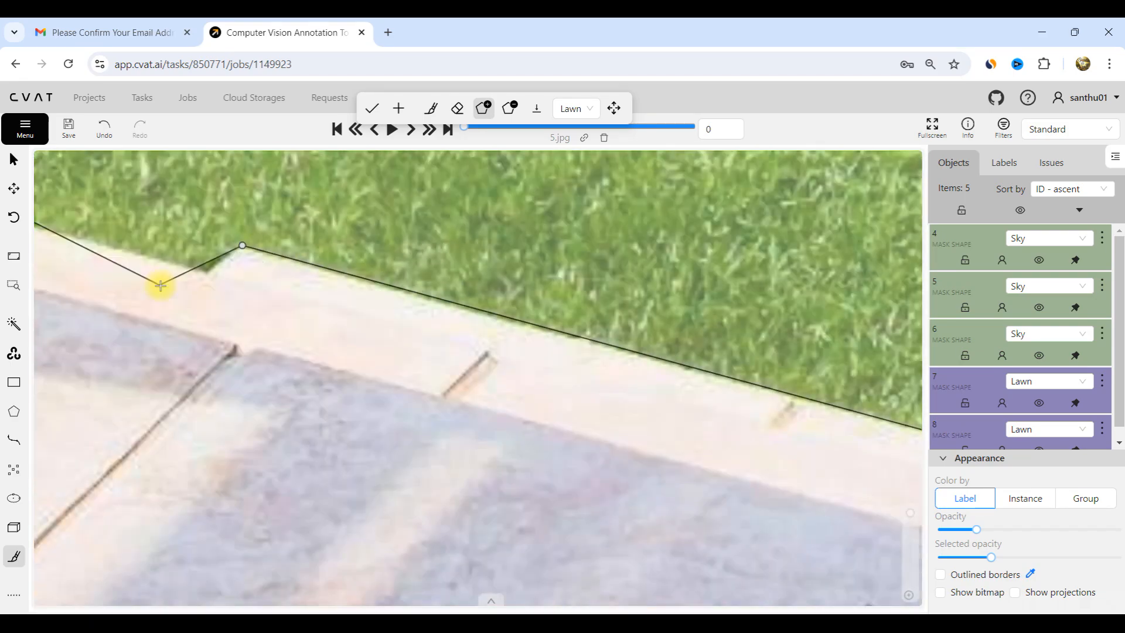
{"action": "left_click", "coordinate": [205, 273]}
{"action": "scroll", "coordinate": [516, 322], "scroll_direction": "down", "scroll_amount": 10}
{"action": "scroll", "coordinate": [498, 318], "scroll_direction": "up", "scroll_amount": 10}
{"action": "left_click", "coordinate": [190, 230]}
{"action": "scroll", "coordinate": [190, 230], "scroll_direction": "down", "scroll_amount": 8}
{"action": "scroll", "coordinate": [126, 242], "scroll_direction": "up", "scroll_amount": 9}
{"action": "left_click", "coordinate": [346, 254]}
{"action": "scroll", "coordinate": [346, 254], "scroll_direction": "down", "scroll_amount": 10}
{"action": "scroll", "coordinate": [252, 222], "scroll_direction": "up", "scroll_amount": 8}
{"action": "scroll", "coordinate": [149, 201], "scroll_direction": "down", "scroll_amount": 10}
{"action": "scroll", "coordinate": [109, 177], "scroll_direction": "up", "scroll_amount": 8}
- Trace the lawn edge around the pot, its drooping leaf and back rim to the final leaf-tip point
{"action": "left_click", "coordinate": [259, 293]}
{"action": "scroll", "coordinate": [258, 293], "scroll_direction": "down", "scroll_amount": 5}
{"action": "scroll", "coordinate": [258, 275], "scroll_direction": "up", "scroll_amount": 6}
{"action": "scroll", "coordinate": [311, 292], "scroll_direction": "down", "scroll_amount": 3}
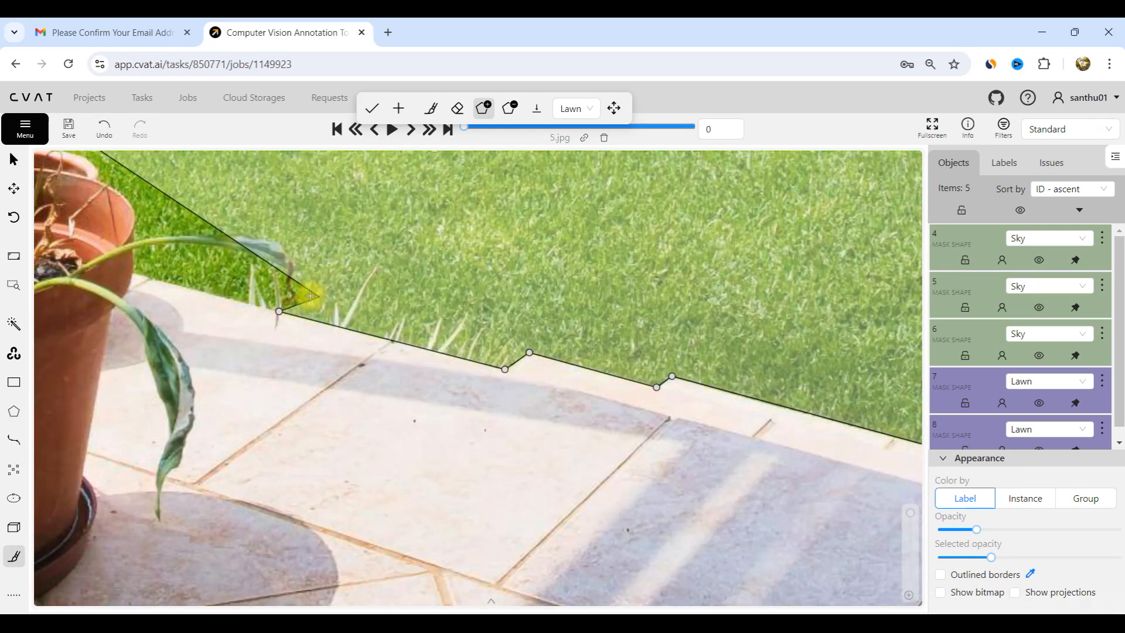
{"action": "scroll", "coordinate": [128, 268], "scroll_direction": "up", "scroll_amount": 7}
{"action": "left_click", "coordinate": [156, 286]}
{"action": "left_click", "coordinate": [157, 204]}
{"action": "left_click", "coordinate": [215, 182]}
{"action": "left_click", "coordinate": [343, 179]}
{"action": "left_click", "coordinate": [511, 188]}
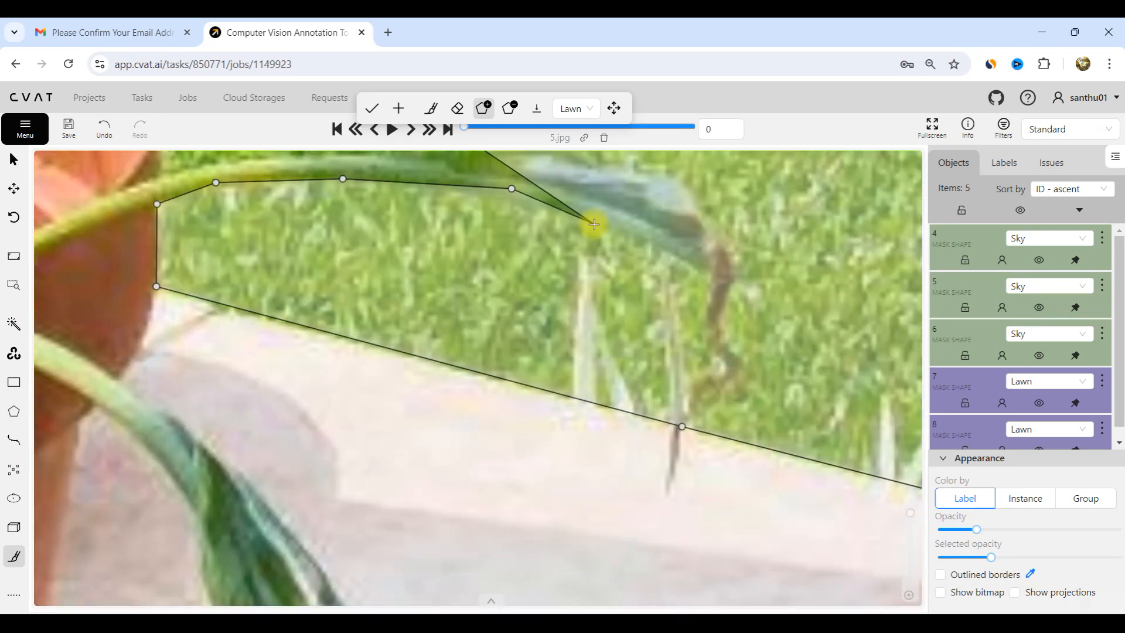
{"action": "left_click", "coordinate": [706, 332]}
{"action": "left_click", "coordinate": [714, 362]}
{"action": "left_click", "coordinate": [737, 371]}
{"action": "left_click", "coordinate": [735, 345]}
{"action": "left_click", "coordinate": [723, 302]}
{"action": "left_click", "coordinate": [733, 268]}
{"action": "left_click", "coordinate": [729, 230]}
{"action": "left_click", "coordinate": [676, 173]}
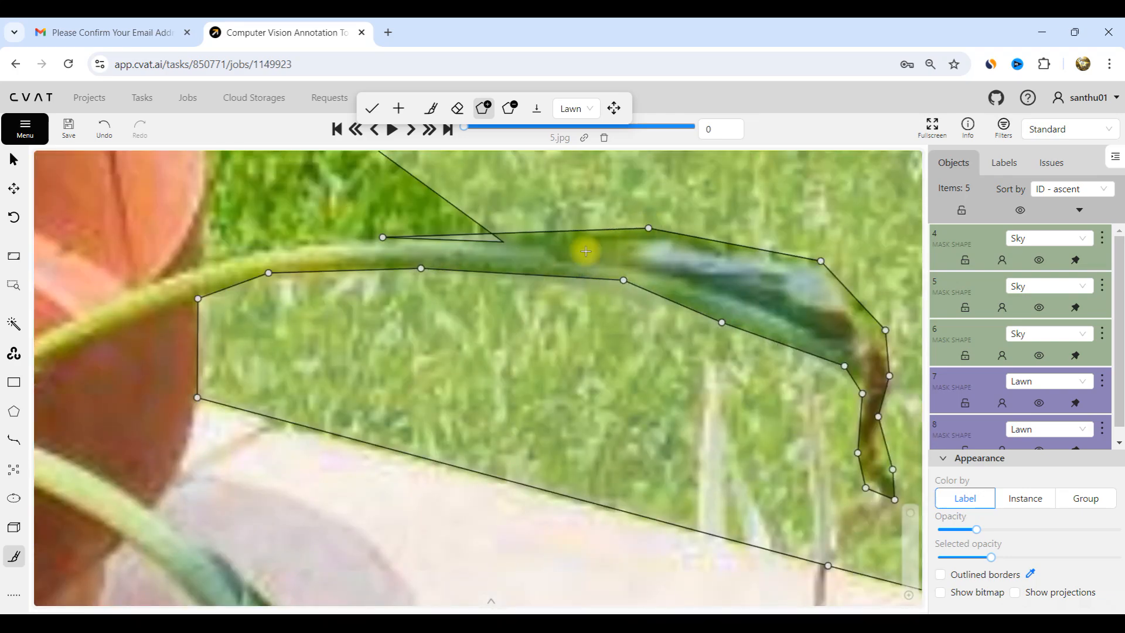
{"action": "scroll", "coordinate": [455, 238], "scroll_direction": "down", "scroll_amount": 5}
{"action": "scroll", "coordinate": [281, 232], "scroll_direction": "up", "scroll_amount": 4}
{"action": "left_click", "coordinate": [451, 264]}
{"action": "left_click", "coordinate": [460, 257]}
{"action": "left_click", "coordinate": [455, 214]}
{"action": "left_click", "coordinate": [419, 171]}
{"action": "scroll", "coordinate": [536, 361], "scroll_direction": "down", "scroll_amount": 5}
{"action": "scroll", "coordinate": [454, 269], "scroll_direction": "up", "scroll_amount": 6}
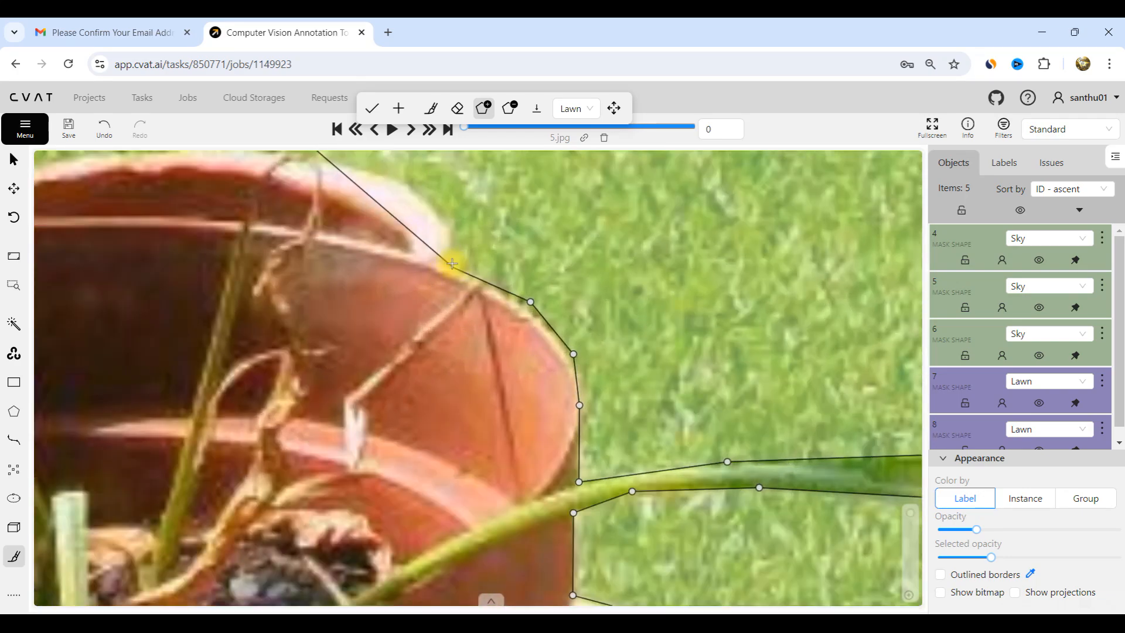
{"action": "left_click", "coordinate": [381, 221]}
{"action": "left_click", "coordinate": [307, 235]}
{"action": "scroll", "coordinate": [427, 409], "scroll_direction": "down", "scroll_amount": 4}
{"action": "scroll", "coordinate": [273, 344], "scroll_direction": "up", "scroll_amount": 4}
{"action": "left_click", "coordinate": [313, 317]}
{"action": "left_click", "coordinate": [223, 351]}
{"action": "left_click", "coordinate": [155, 372]}
{"action": "scroll", "coordinate": [181, 460], "scroll_direction": "down", "scroll_amount": 3}
{"action": "scroll", "coordinate": [179, 336], "scroll_direction": "down", "scroll_amount": 4}
{"action": "scroll", "coordinate": [187, 292], "scroll_direction": "up", "scroll_amount": 5}
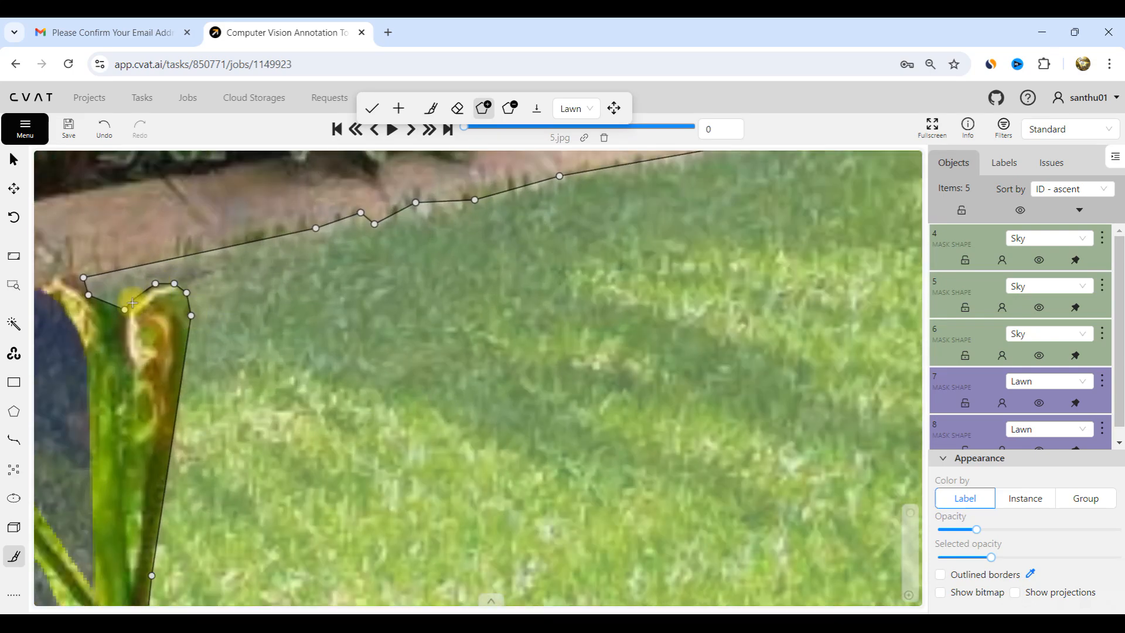
{"action": "left_click", "coordinate": [185, 253]}
{"action": "scroll", "coordinate": [185, 253], "scroll_direction": "down", "scroll_amount": 6}
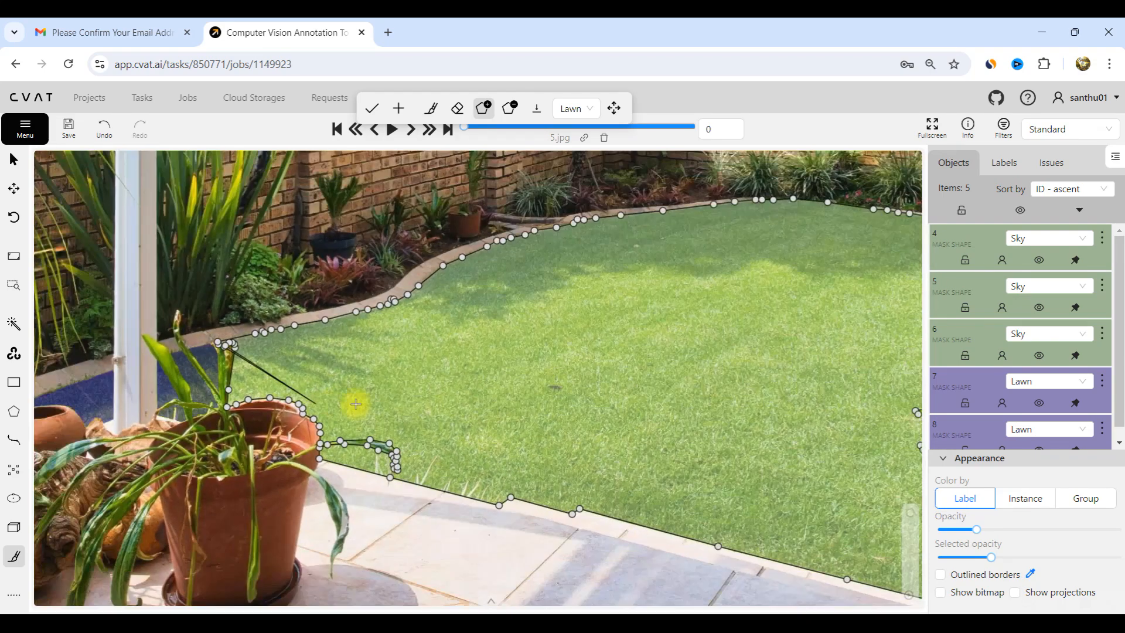
{"action": "scroll", "coordinate": [624, 401], "scroll_direction": "up", "scroll_amount": 2}
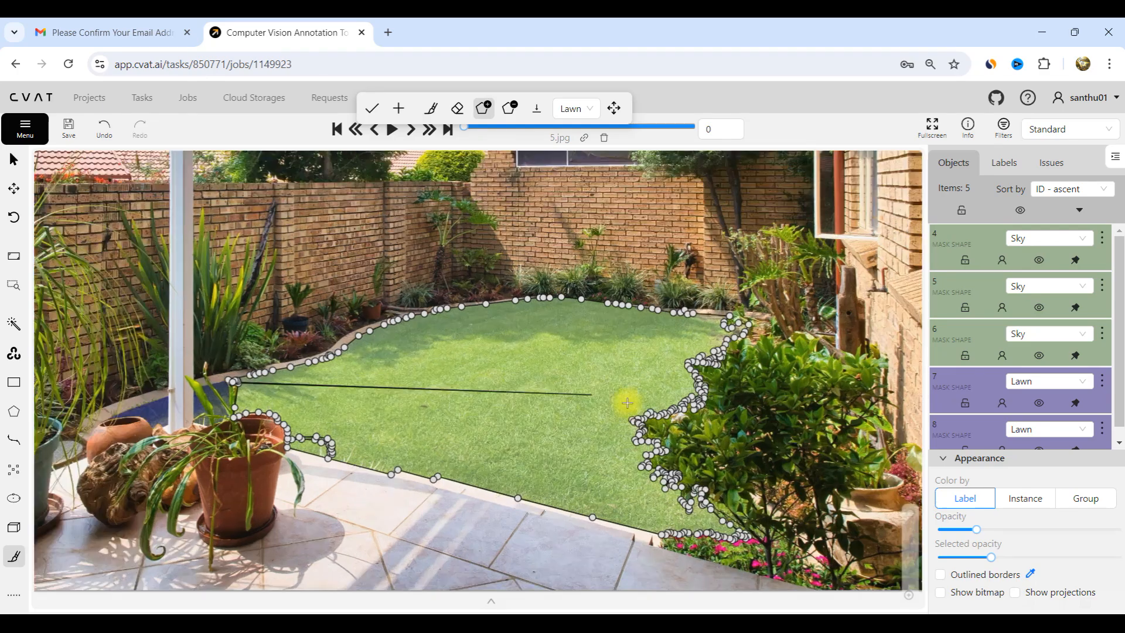
- Close the outline with N so the central lawn fills as the Lawn mask
{"action": "key", "text": "n"}
{"action": "scroll", "coordinate": [493, 399], "scroll_direction": "down", "scroll_amount": 3}
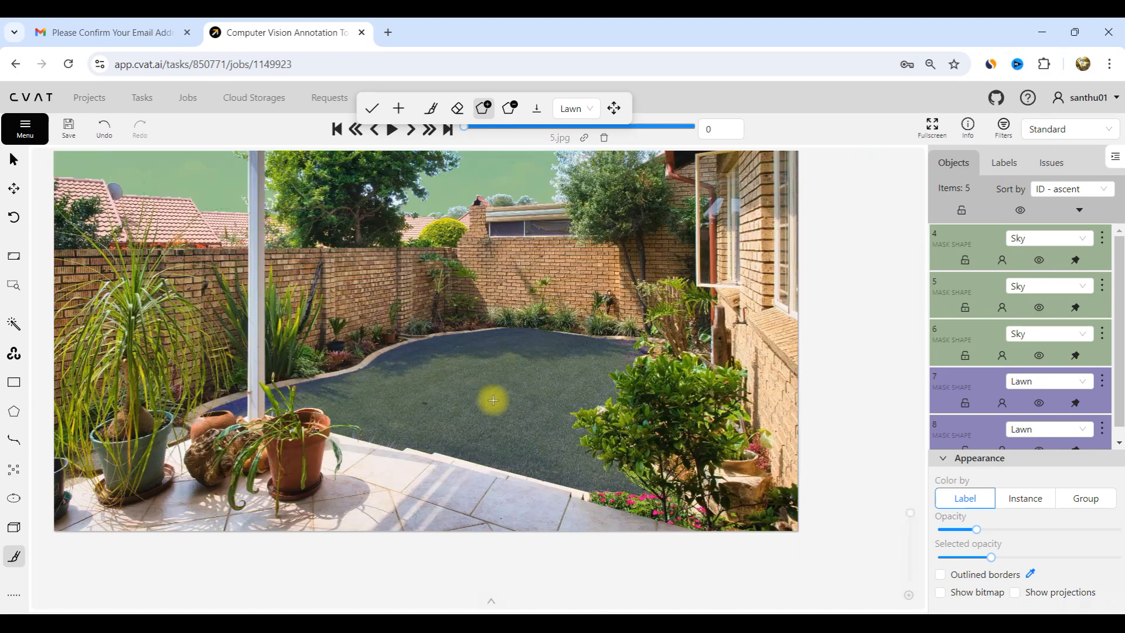
{"action": "scroll", "coordinate": [550, 413], "scroll_direction": "up", "scroll_amount": 5}
{"action": "scroll", "coordinate": [587, 390], "scroll_direction": "down", "scroll_amount": 4}
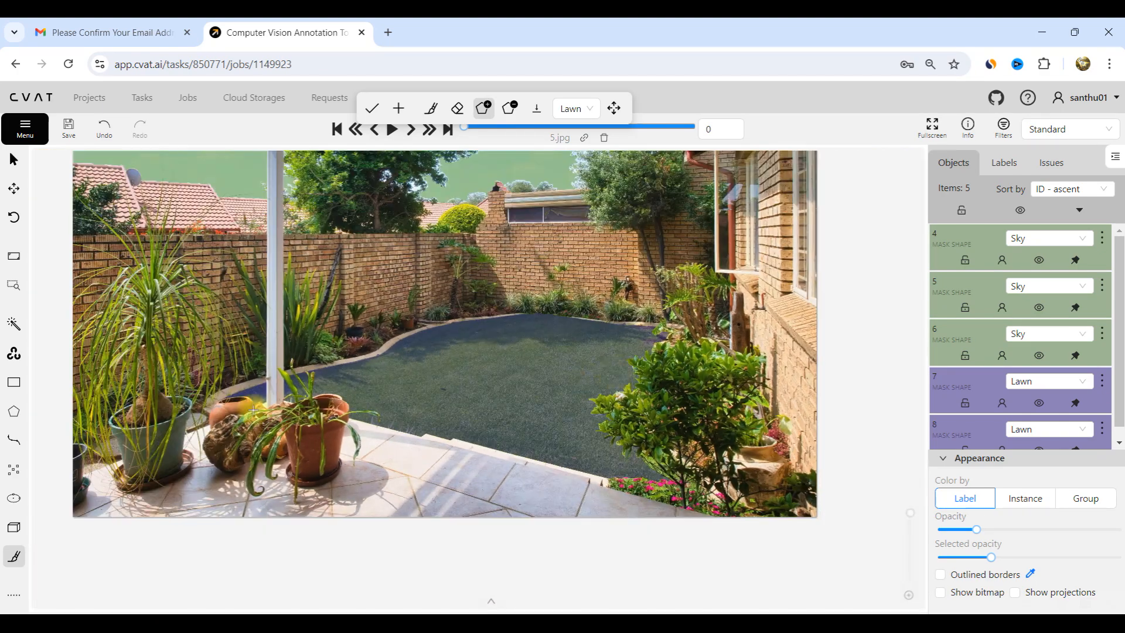
{"action": "scroll", "coordinate": [289, 406], "scroll_direction": "up", "scroll_amount": 4}
{"action": "scroll", "coordinate": [289, 406], "scroll_direction": "down", "scroll_amount": 4}
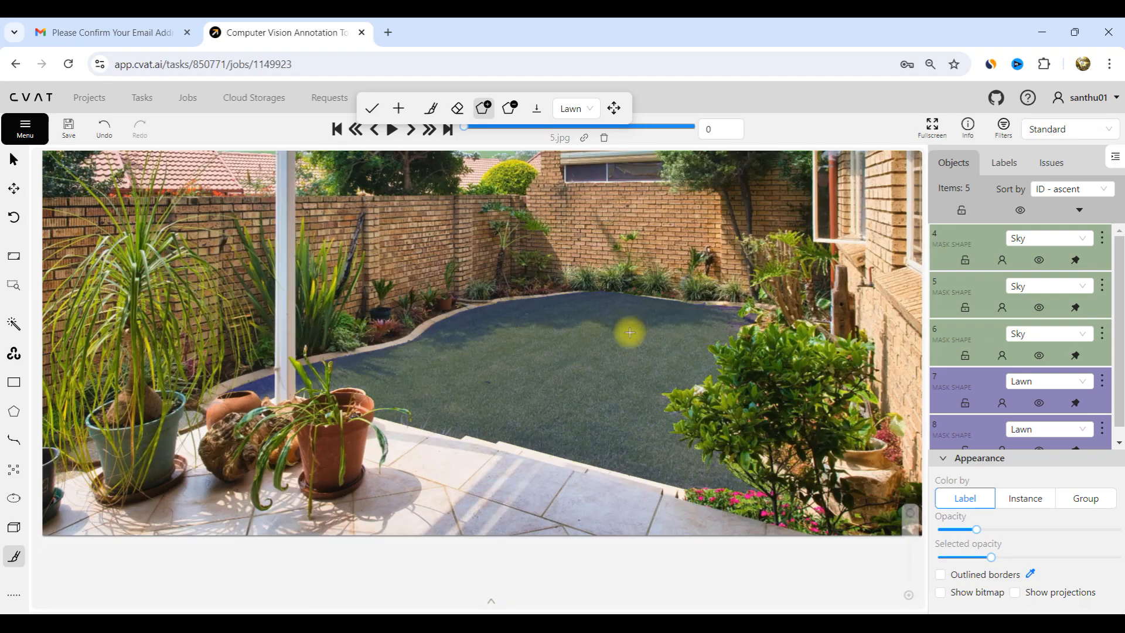
- Finish the central lawn mask as Lawn object 9 and zoom out to review it
{"action": "left_click", "coordinate": [371, 109]}
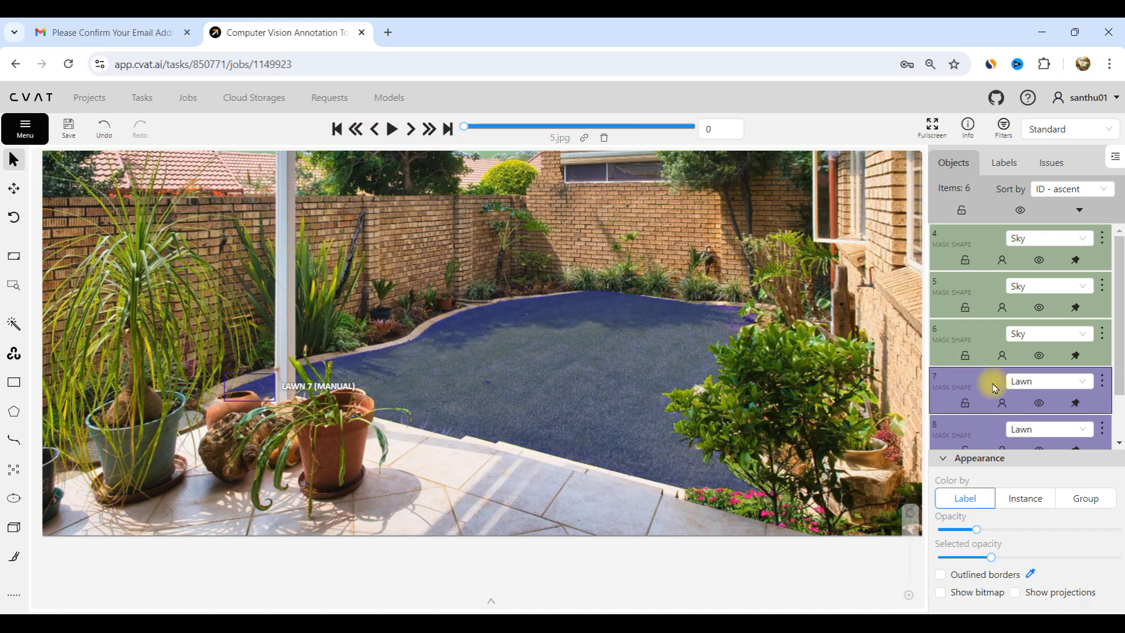
{"action": "scroll", "coordinate": [995, 375], "scroll_direction": "down", "scroll_amount": 1}
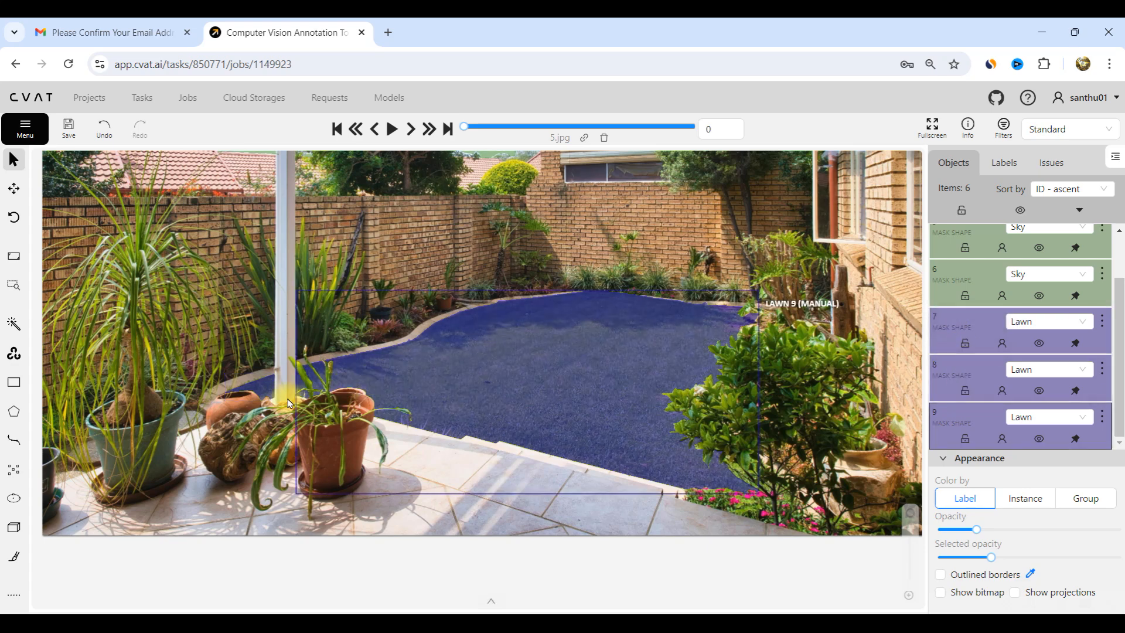
{"action": "scroll", "coordinate": [550, 304], "scroll_direction": "down", "scroll_amount": 2}
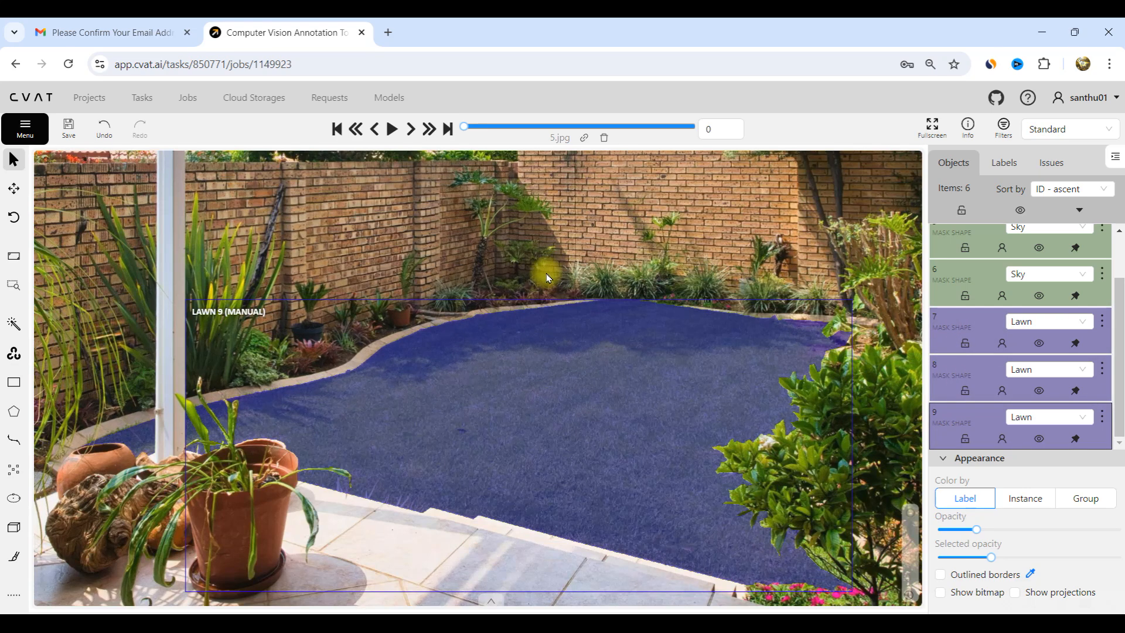
{"action": "scroll", "coordinate": [543, 290], "scroll_direction": "down", "scroll_amount": 2}
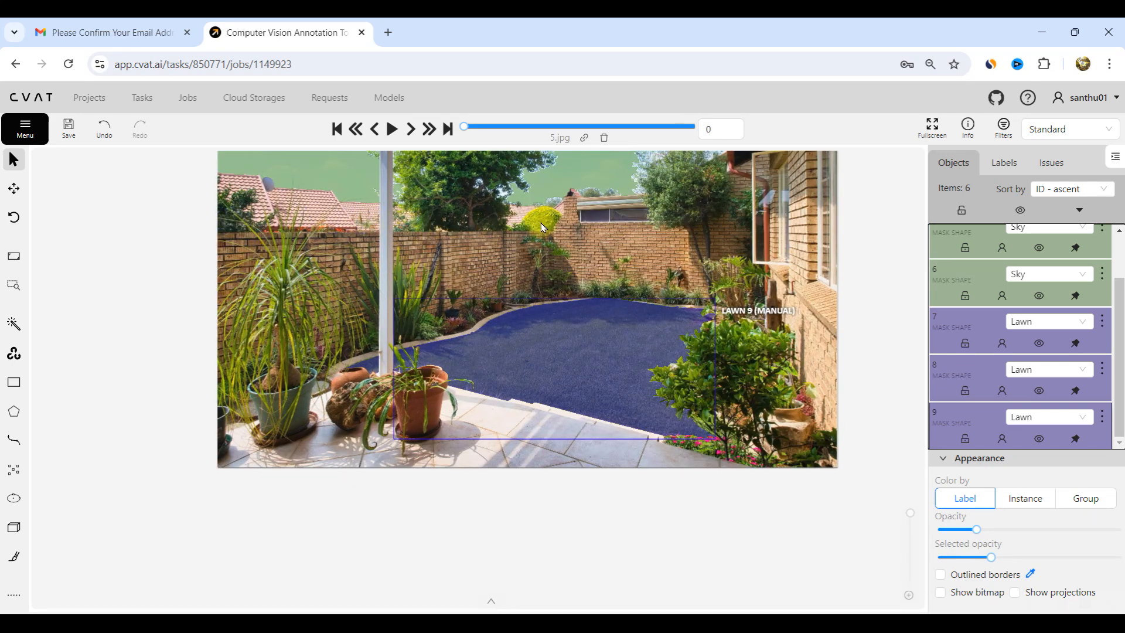
{"action": "scroll", "coordinate": [658, 357], "scroll_direction": "down", "scroll_amount": 2}
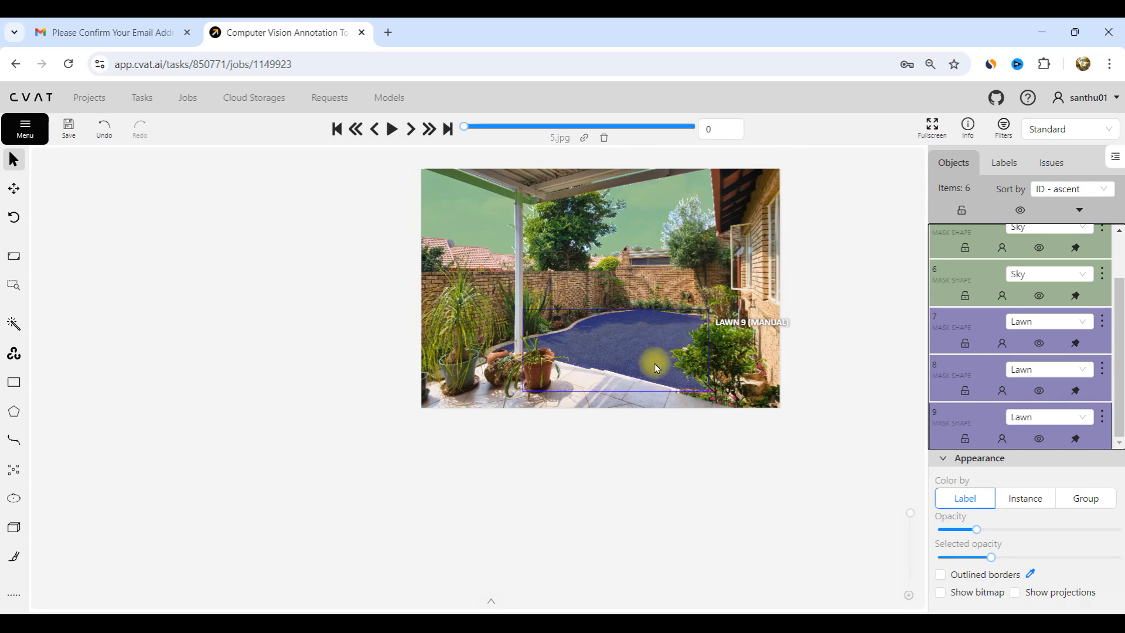
{"action": "scroll", "coordinate": [680, 286], "scroll_direction": "up", "scroll_amount": 1}
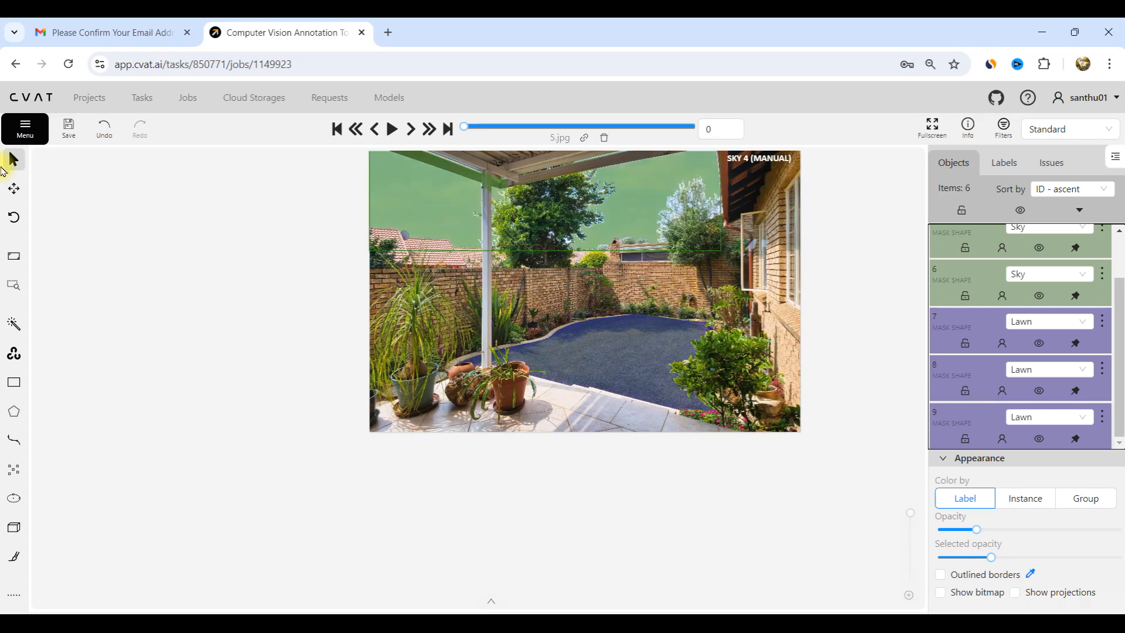
- Save the job's annotations and bring up the Word instructions' class list
{"action": "left_click", "coordinate": [74, 137]}
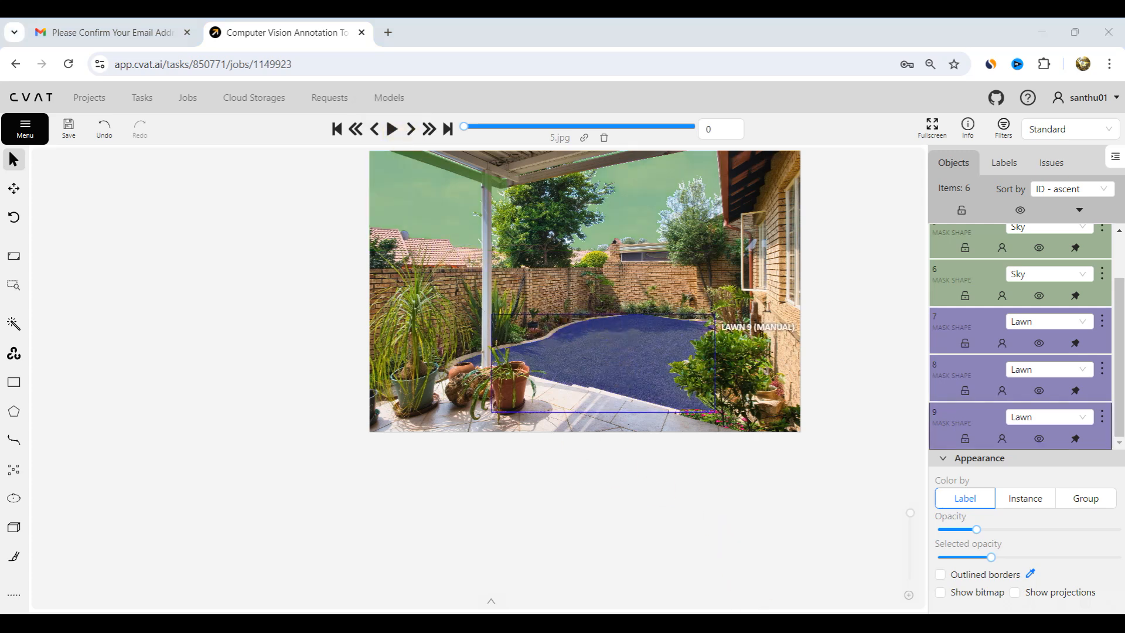
{"action": "key", "text": "alt+Tab"}
{"action": "scroll", "coordinate": [738, 428], "scroll_direction": "down", "scroll_amount": 5}
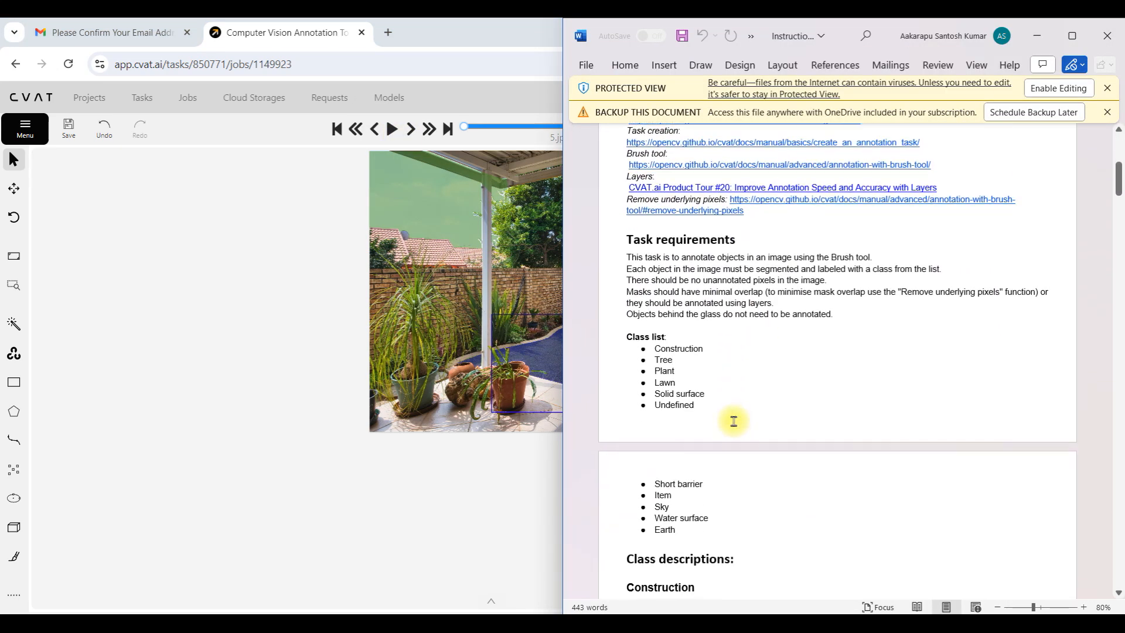
{"action": "scroll", "coordinate": [733, 422], "scroll_direction": "down", "scroll_amount": 10}
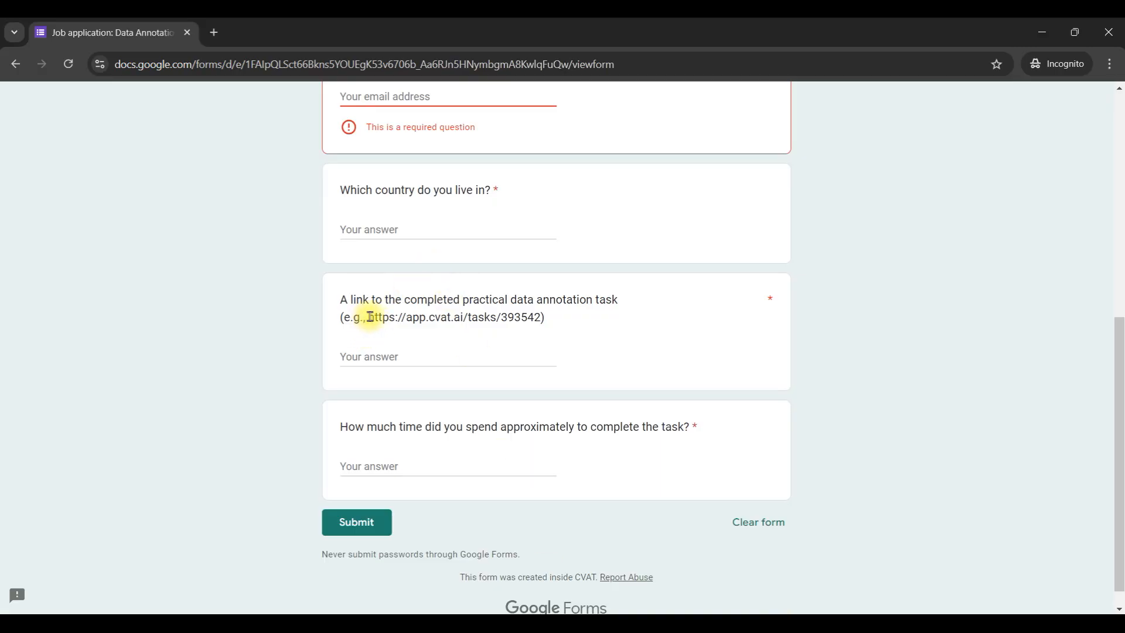
- Copy the CVAT job's web address from the browser's address bar
{"action": "left_click_drag", "start_coordinate": [370, 317], "coordinate": [607, 329]}
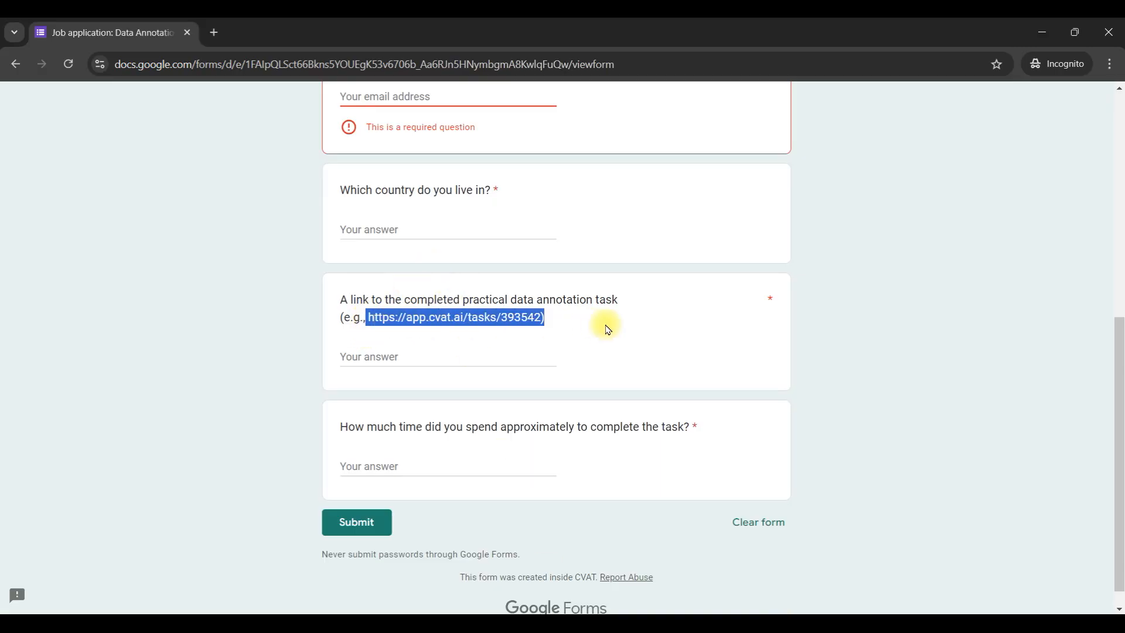
{"action": "mouse_move", "coordinate": [560, 609]}
{"action": "left_click", "coordinate": [513, 553]}
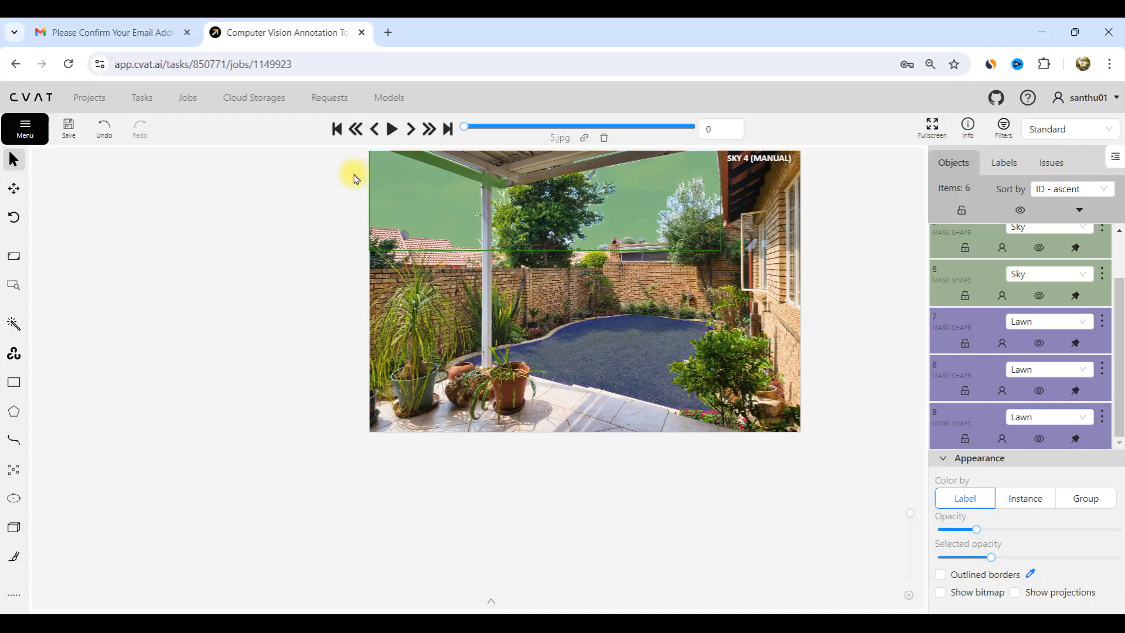
{"action": "left_click", "coordinate": [287, 64]}
{"action": "key", "text": "ctrl+c"}
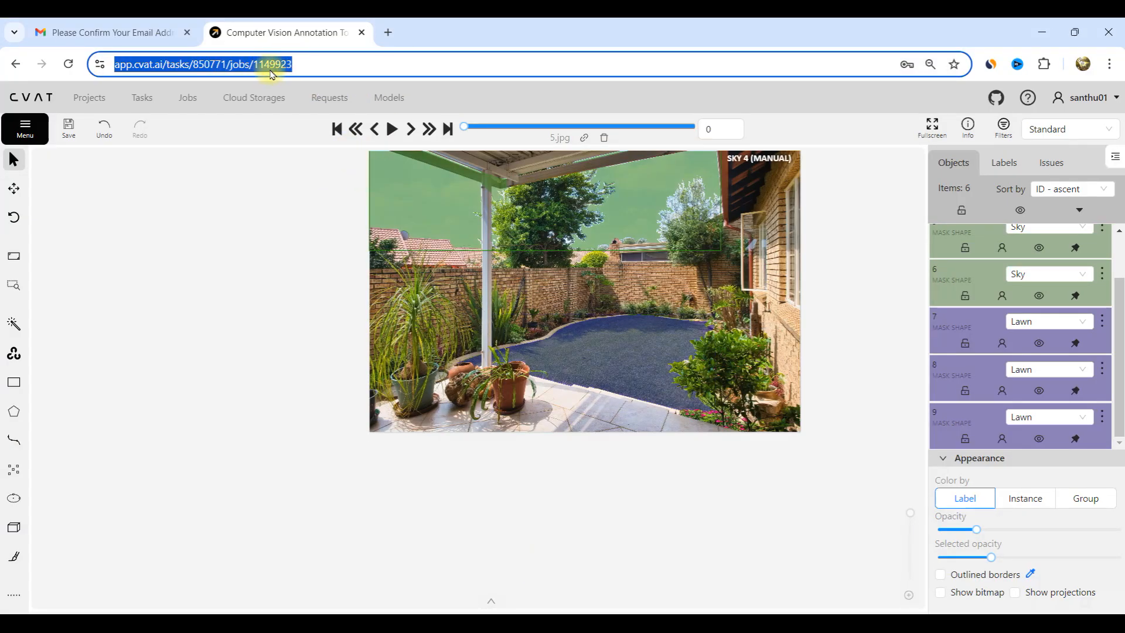
{"action": "key", "text": "alt+Tab"}
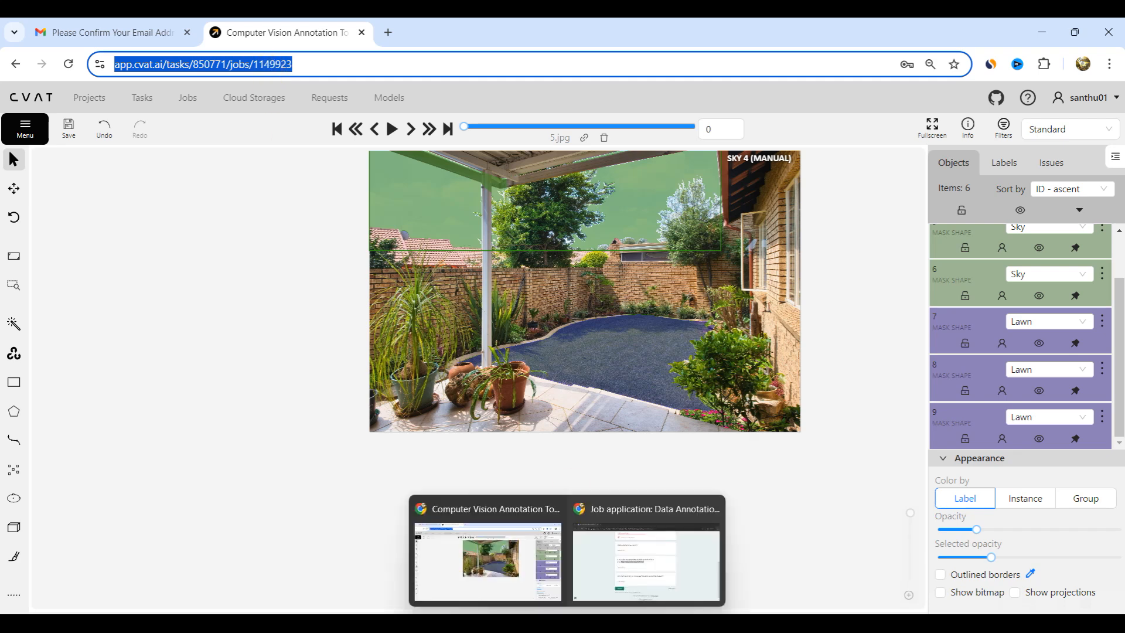
- Paste the CVAT job URL as the annotation-task link answer, then return to CVAT
{"action": "left_click", "coordinate": [442, 356]}
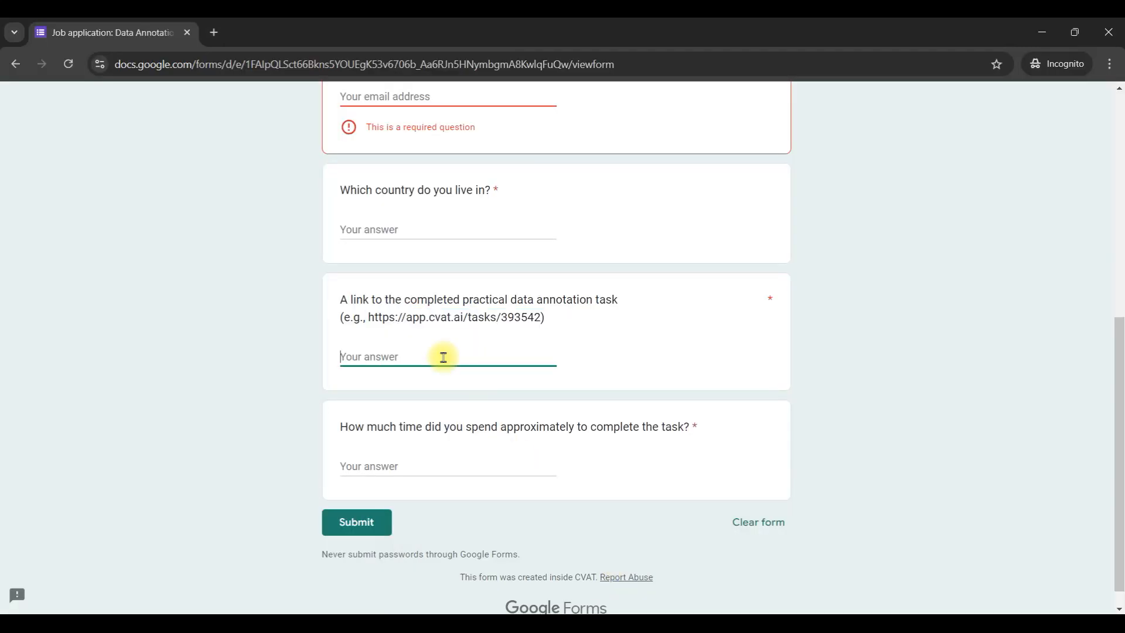
{"action": "key", "text": "ctrl+v"}
{"action": "left_click_drag", "start_coordinate": [467, 318], "coordinate": [519, 319]}
{"action": "left_click_drag", "start_coordinate": [501, 356], "coordinate": [608, 355]}
{"action": "left_click", "coordinate": [458, 330]}
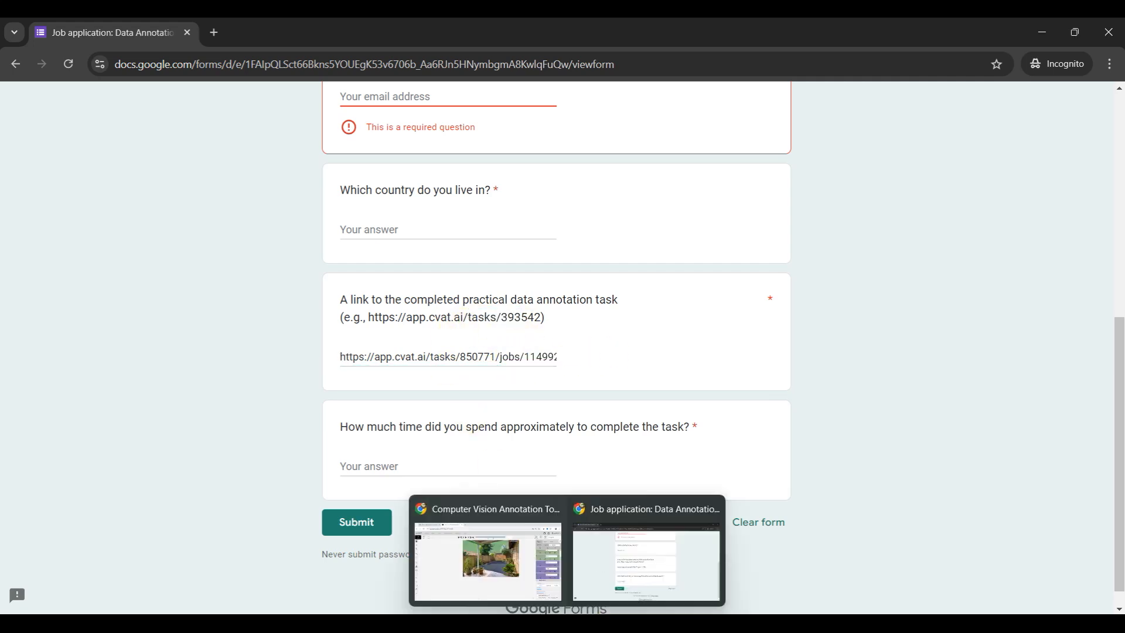
{"action": "left_click", "coordinate": [500, 540]}
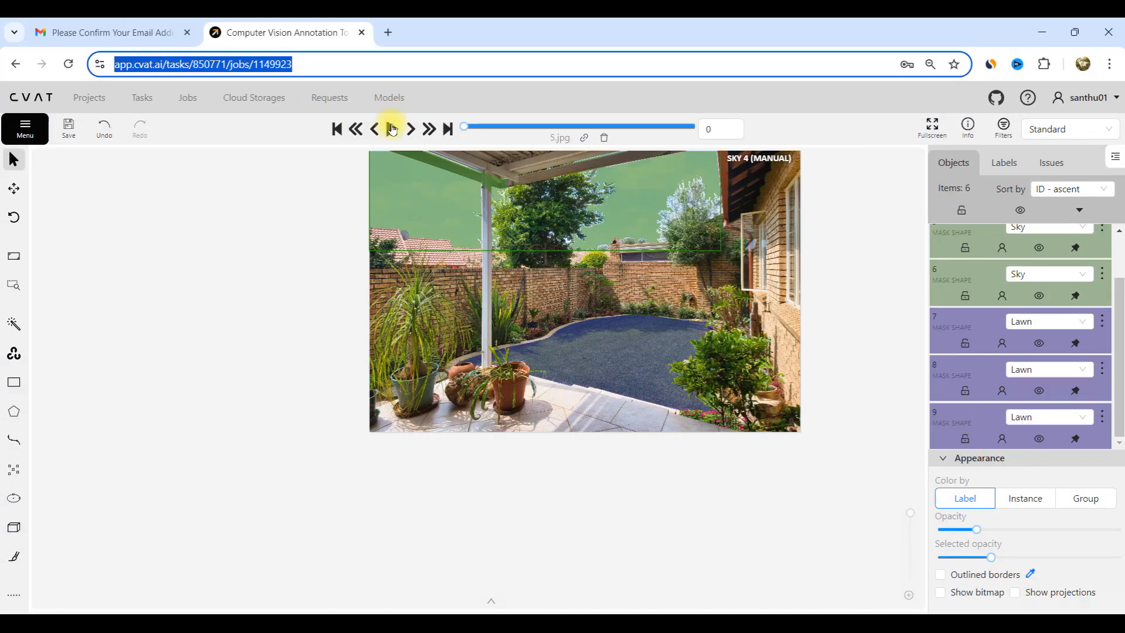
- Step to 6.jpg and back to 5.jpg, select the job URL, then switch to the Google Form
{"action": "left_click", "coordinate": [408, 132]}
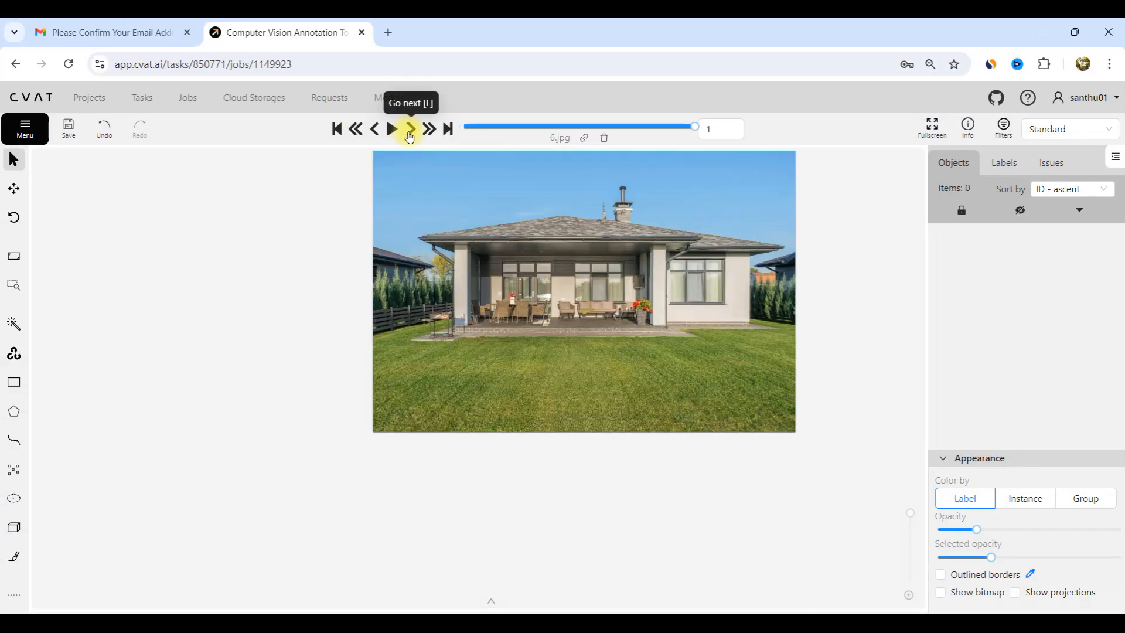
{"action": "left_click", "coordinate": [294, 58]}
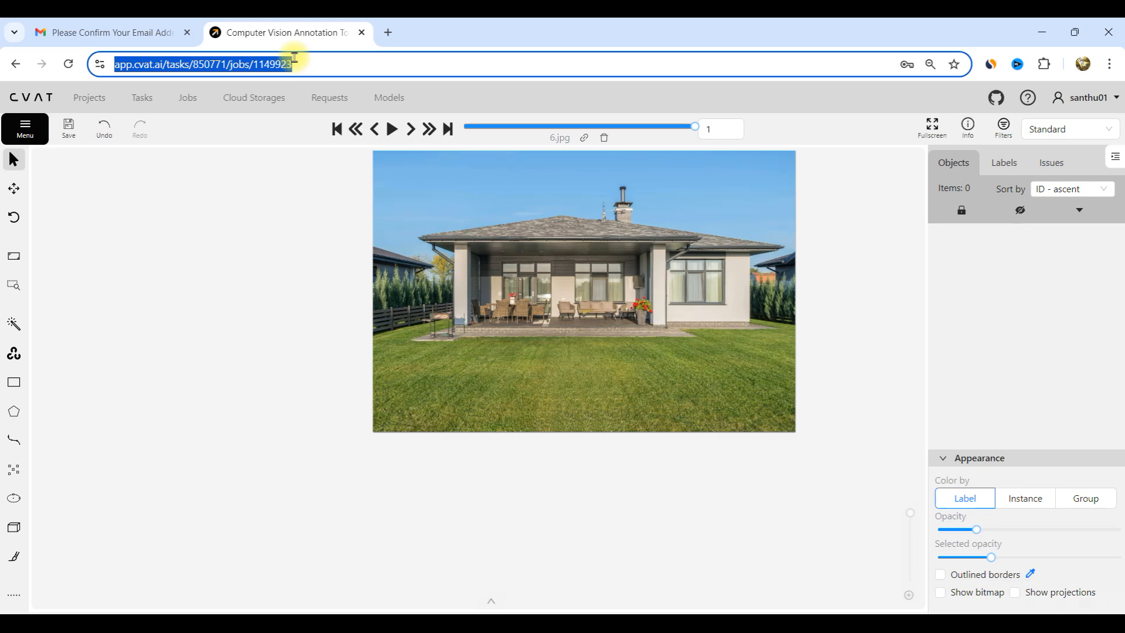
{"action": "left_click", "coordinate": [374, 133]}
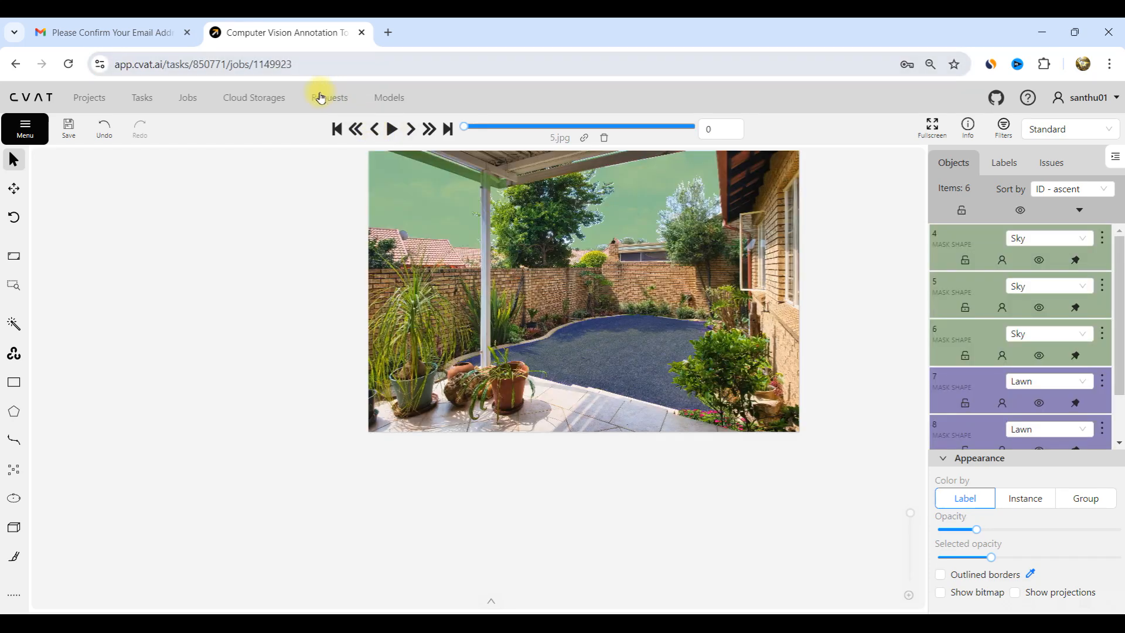
{"action": "left_click", "coordinate": [324, 59]}
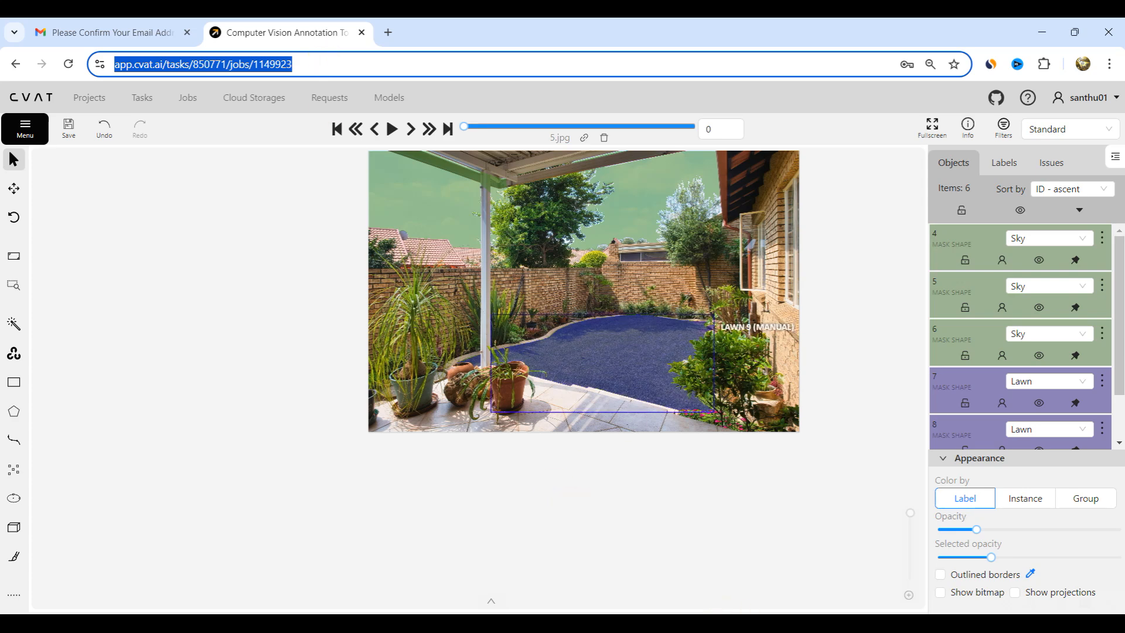
{"action": "key", "text": "alt+Tab"}
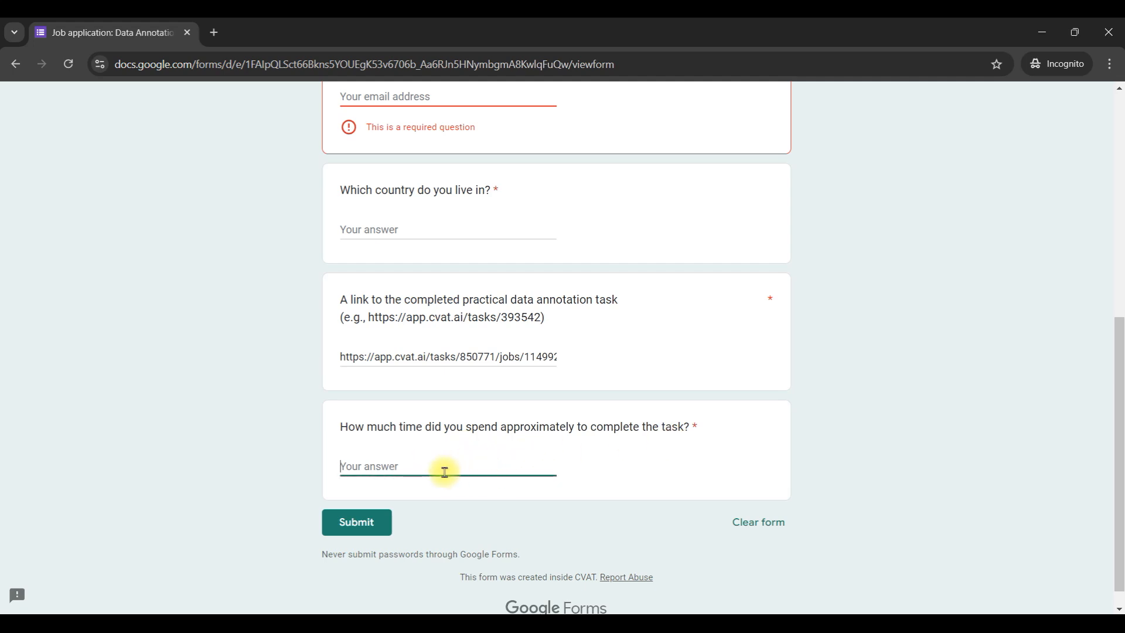
- Enter India for 'Which country do you live in?', then bring the CVAT job window forward
{"action": "scroll", "coordinate": [445, 474], "scroll_direction": "up", "scroll_amount": 1}
{"action": "scroll", "coordinate": [447, 469], "scroll_direction": "down", "scroll_amount": 2}
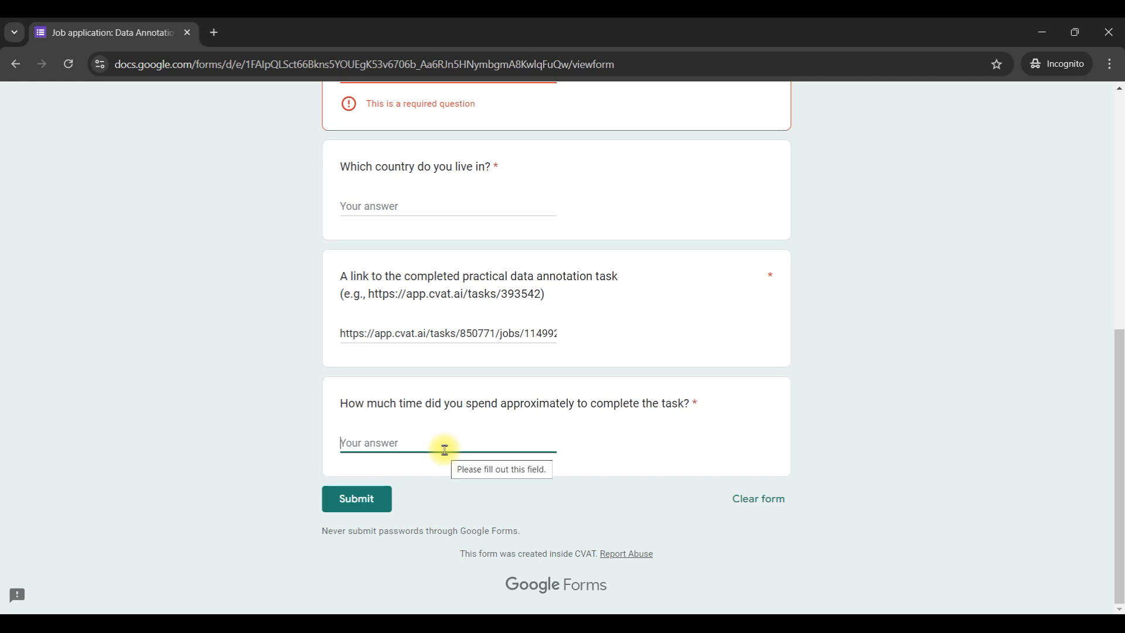
{"action": "scroll", "coordinate": [445, 421], "scroll_direction": "up", "scroll_amount": 1}
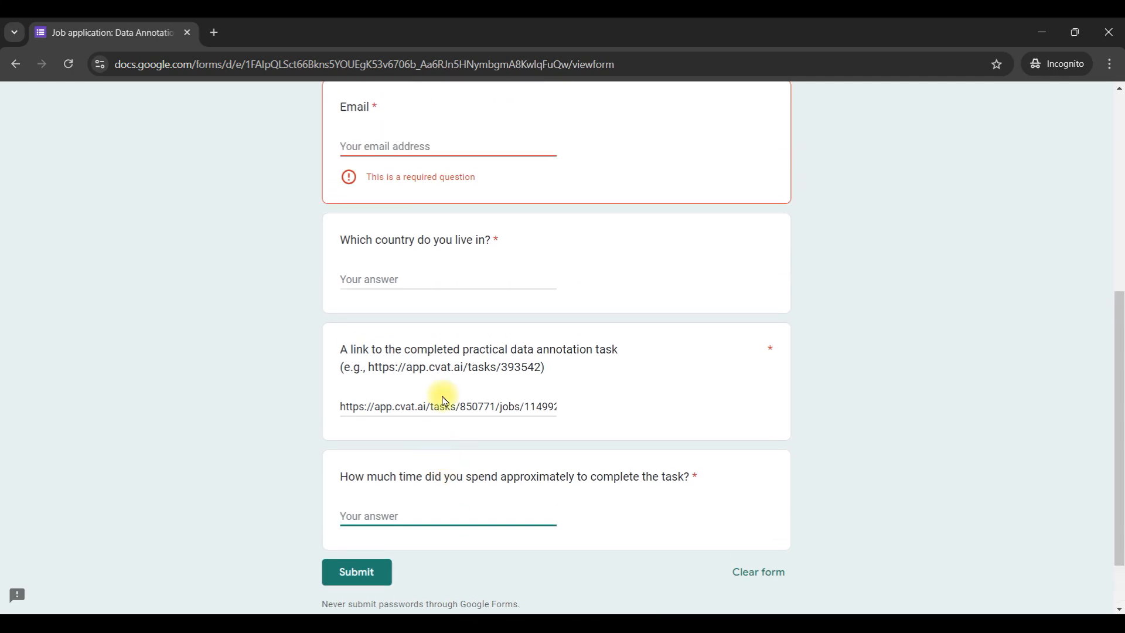
{"action": "left_click", "coordinate": [357, 280]}
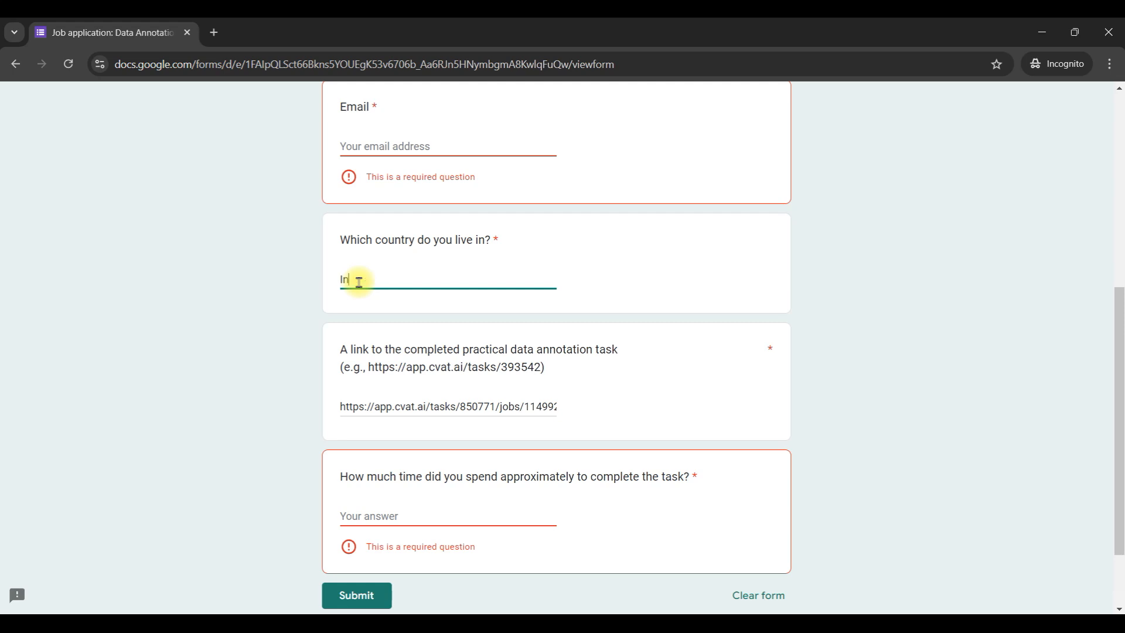
{"action": "scroll", "coordinate": [366, 266], "scroll_direction": "up", "scroll_amount": 2}
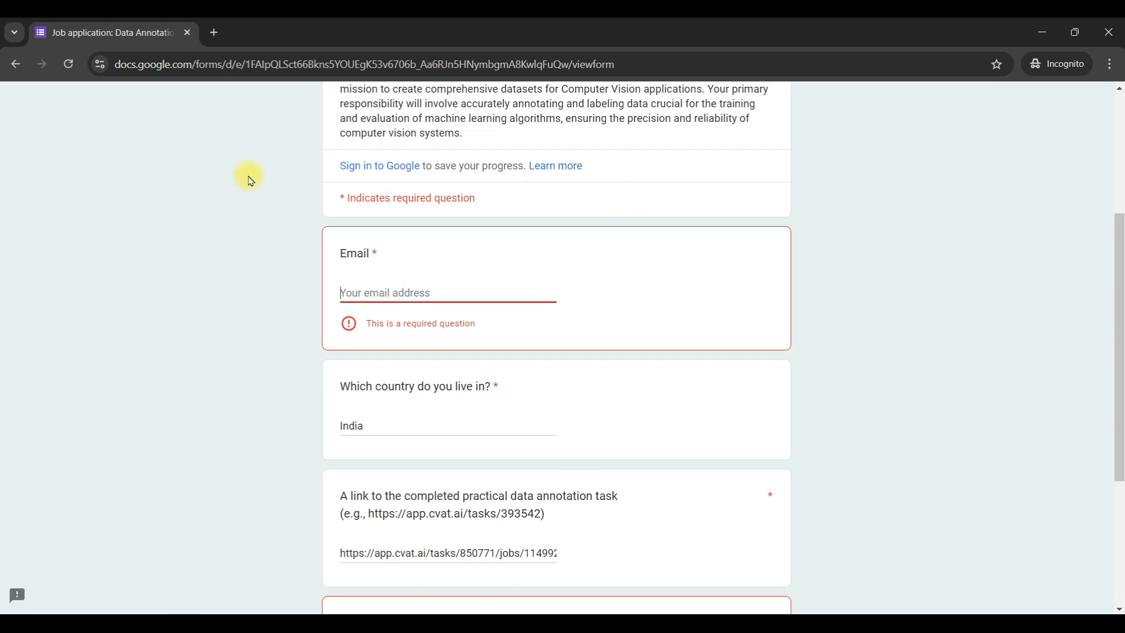
{"action": "scroll", "coordinate": [383, 443], "scroll_direction": "down", "scroll_amount": 3}
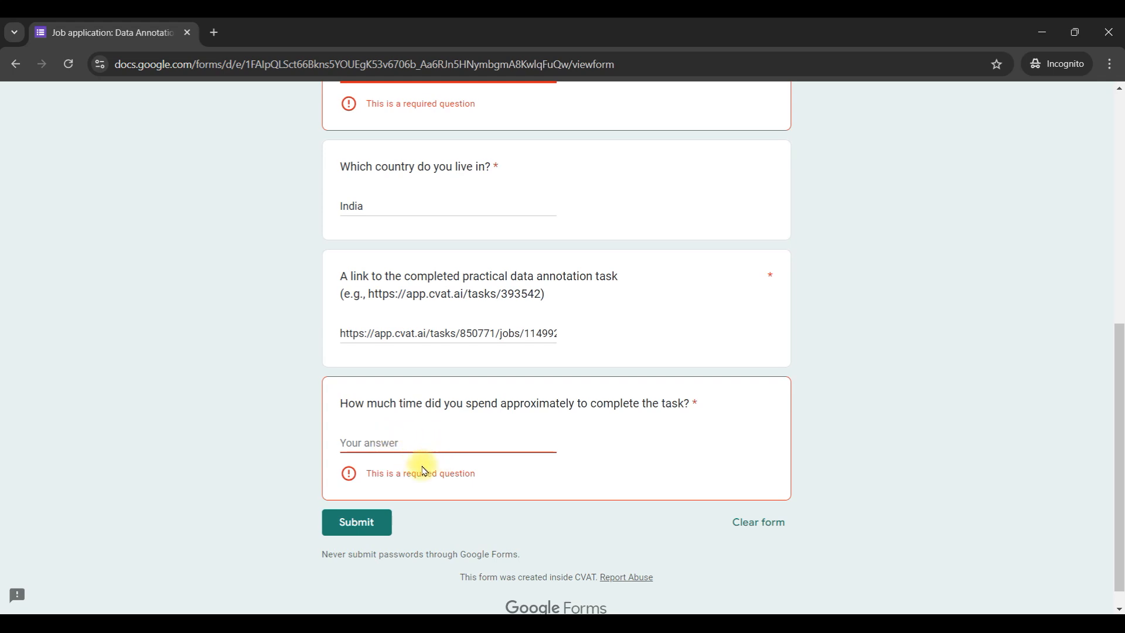
{"action": "scroll", "coordinate": [424, 471], "scroll_direction": "down", "scroll_amount": 1}
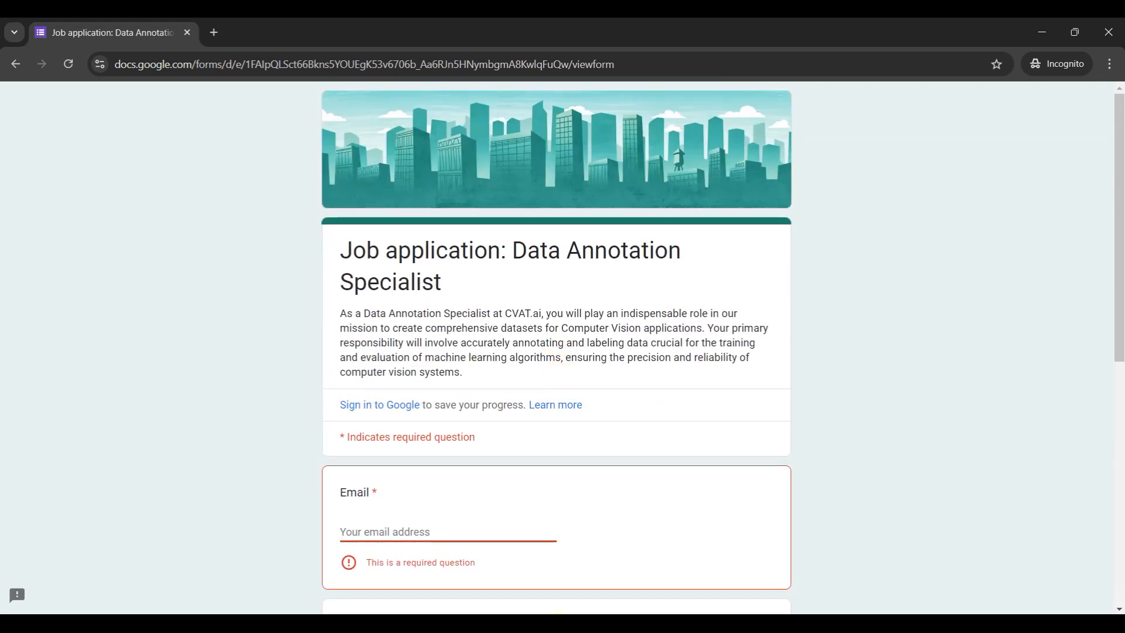
{"action": "mouse_move", "coordinate": [571, 609]}
{"action": "left_click", "coordinate": [507, 571]}
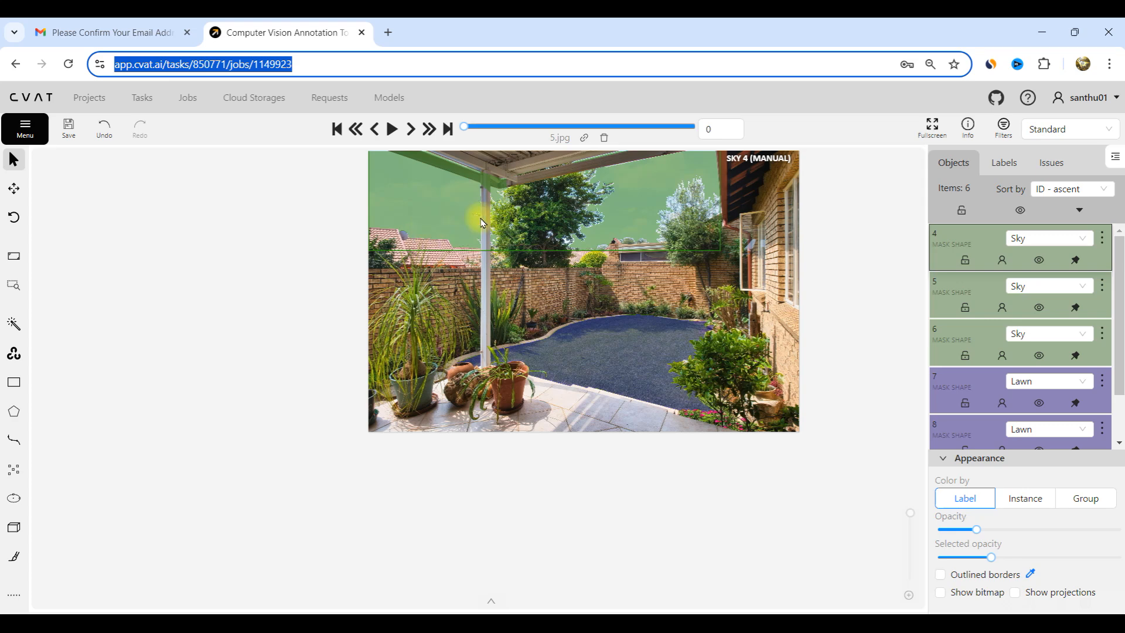
{"action": "left_click", "coordinate": [614, 293]}
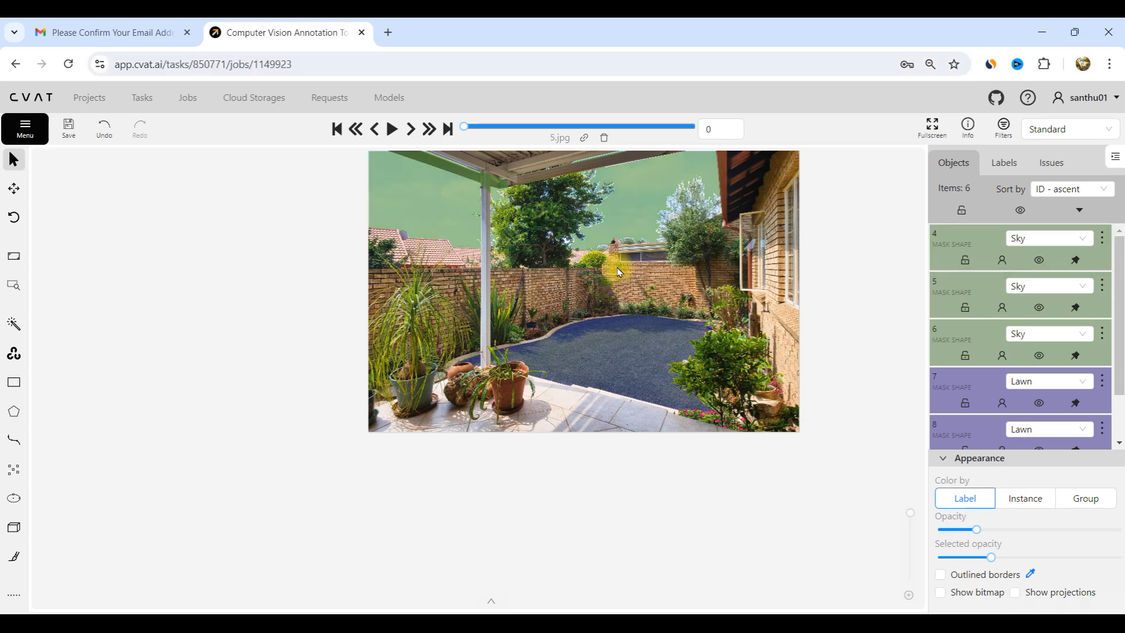
{"action": "scroll", "coordinate": [410, 221], "scroll_direction": "up", "scroll_amount": 2}
{"action": "scroll", "coordinate": [455, 221], "scroll_direction": "down", "scroll_amount": 2}
{"action": "scroll", "coordinate": [449, 226], "scroll_direction": "up", "scroll_amount": 4}
{"action": "scroll", "coordinate": [462, 251], "scroll_direction": "down", "scroll_amount": 3}
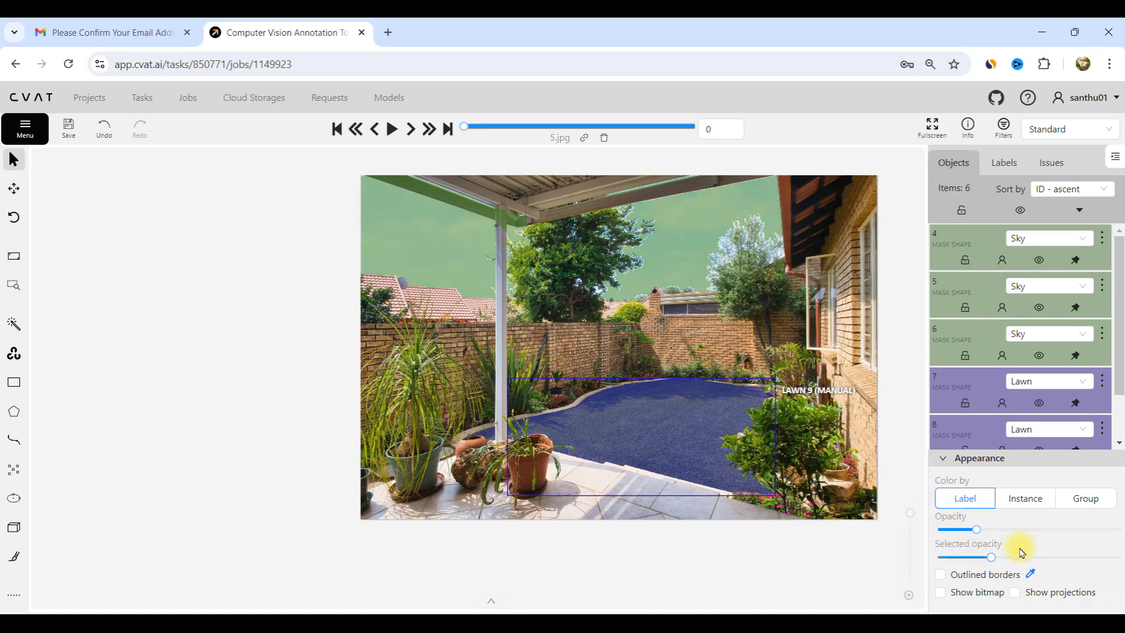
{"action": "left_click", "coordinate": [939, 592]}
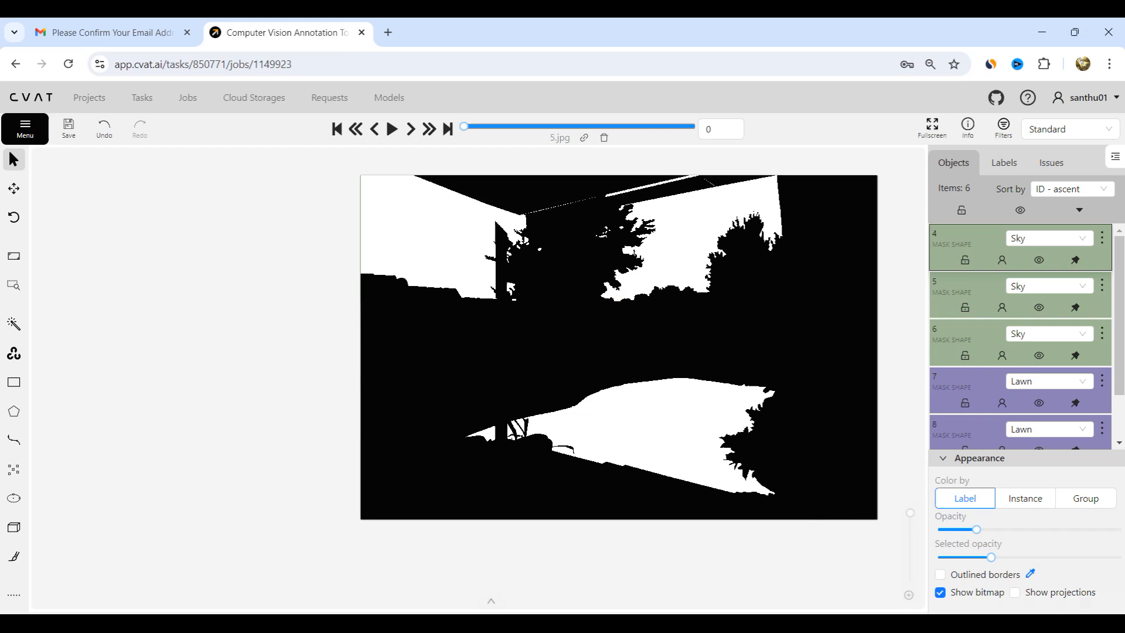
{"action": "left_click", "coordinate": [942, 592]}
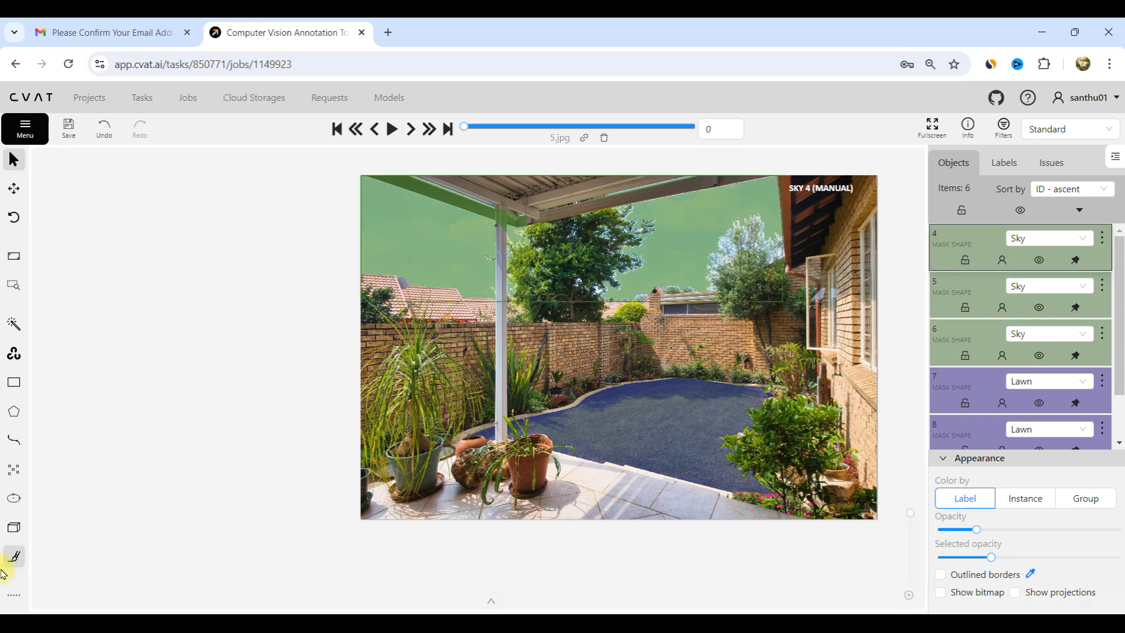
{"action": "left_click", "coordinate": [14, 587]}
- Start a new brush mask with the Construction label
{"action": "mouse_move", "coordinate": [14, 556]}
{"action": "left_click", "coordinate": [94, 565]}
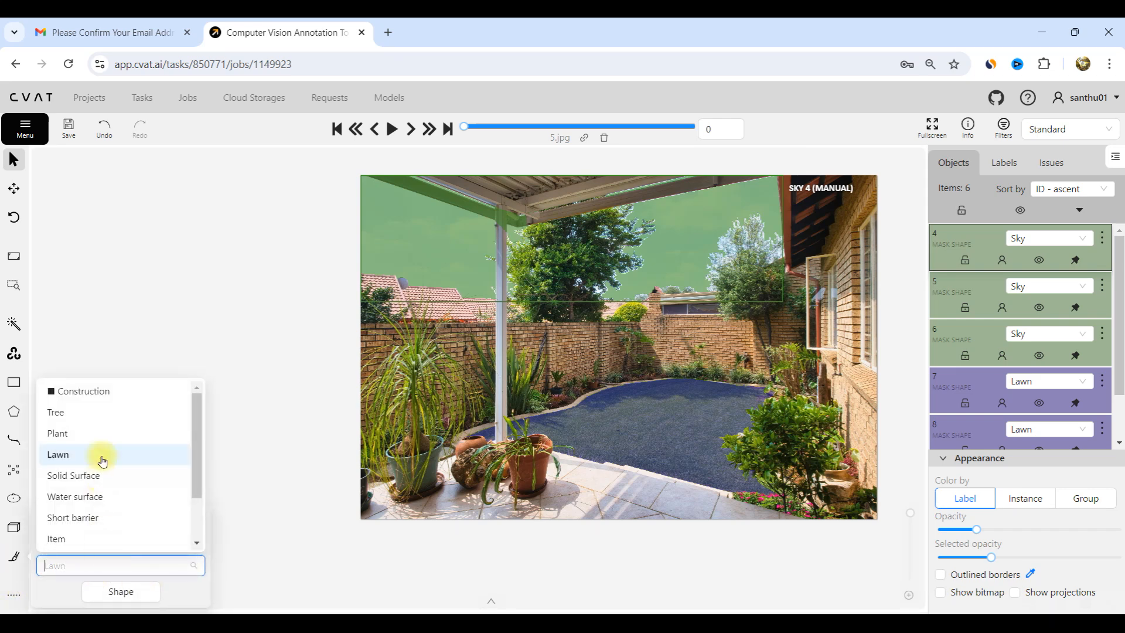
{"action": "left_click", "coordinate": [97, 402]}
{"action": "left_click", "coordinate": [121, 591]}
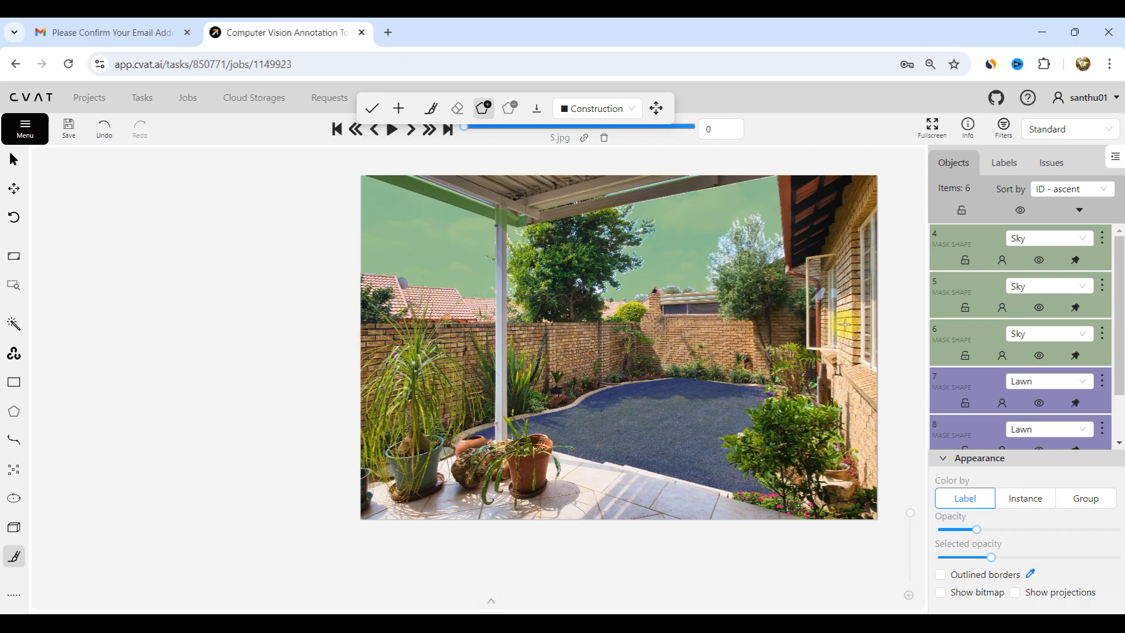
- Toggle Show bitmap on and off to check the masks, then advance to 6.jpg
{"action": "left_click", "coordinate": [940, 592]}
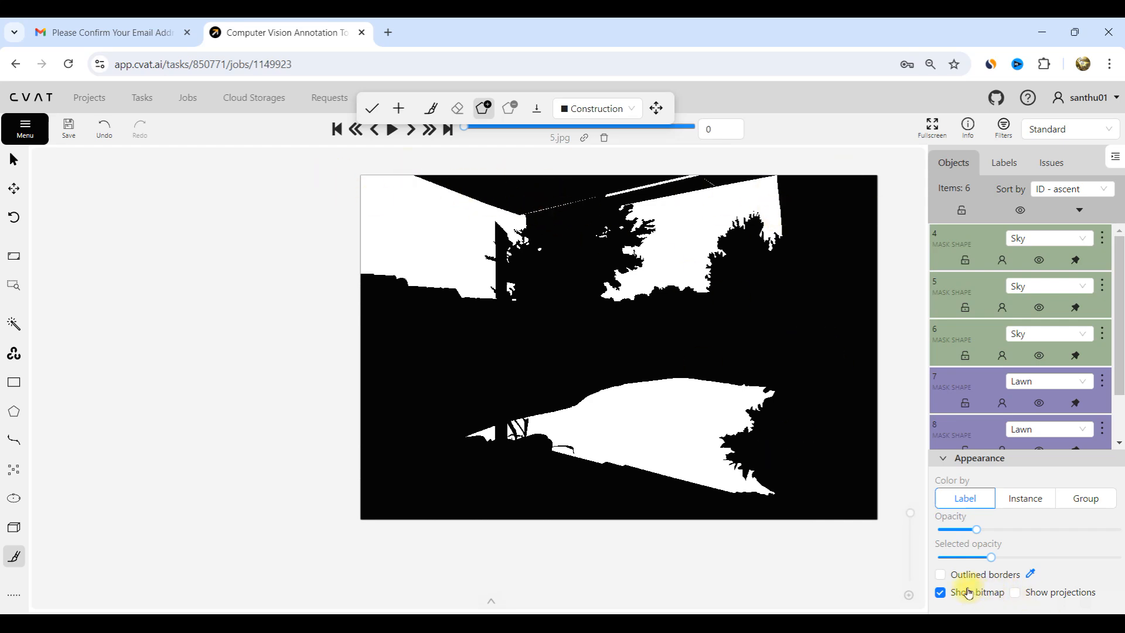
{"action": "left_click", "coordinate": [940, 592]}
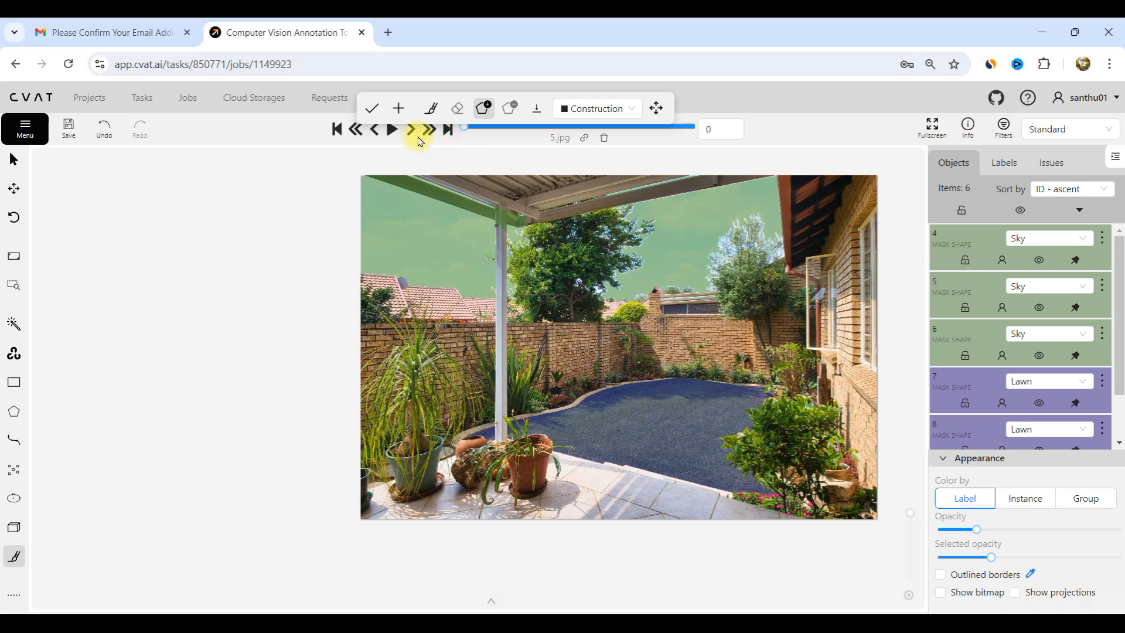
{"action": "left_click", "coordinate": [410, 127]}
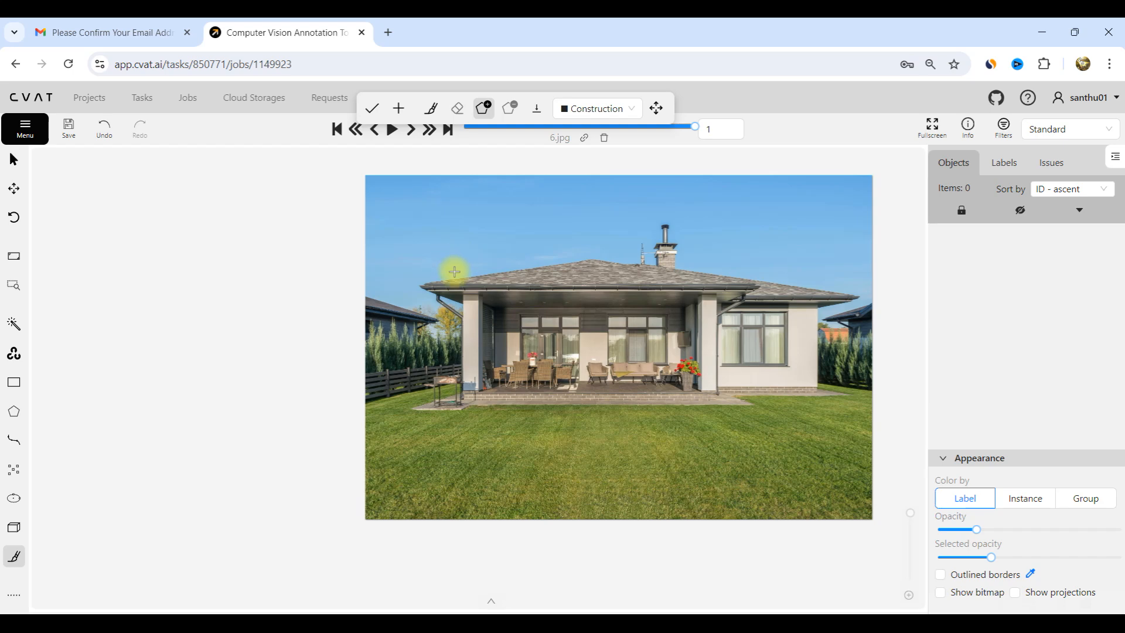
- Keep Construction as the label on 6.jpg and place the first outline point at the downpipe
{"action": "scroll", "coordinate": [448, 322], "scroll_direction": "up", "scroll_amount": 1}
{"action": "scroll", "coordinate": [442, 358], "scroll_direction": "down", "scroll_amount": 1}
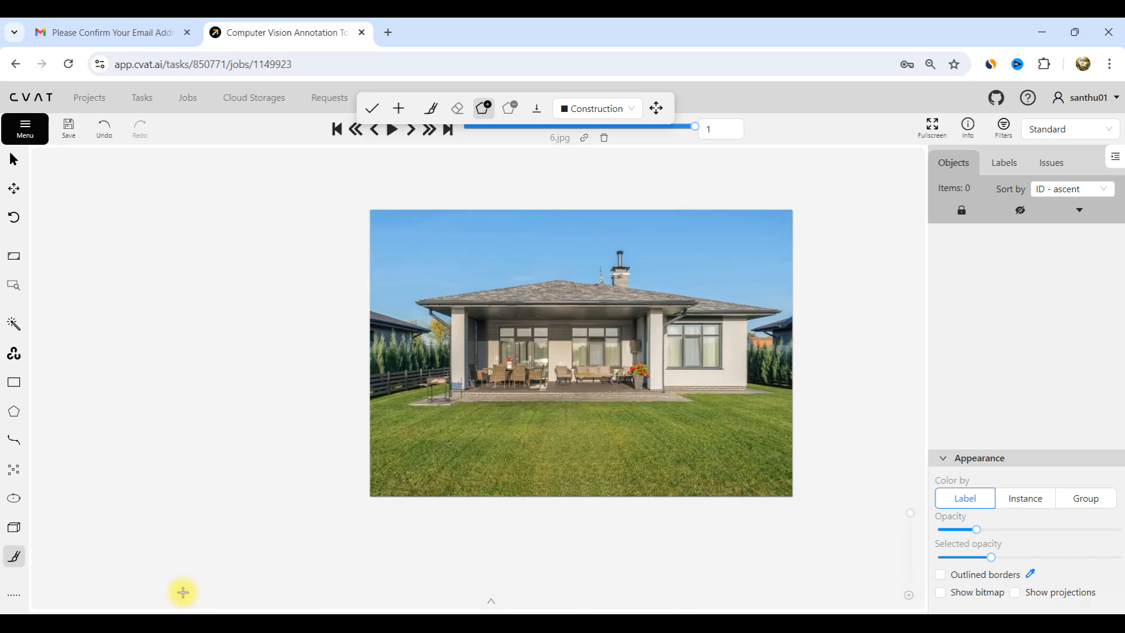
{"action": "left_click", "coordinate": [617, 109]}
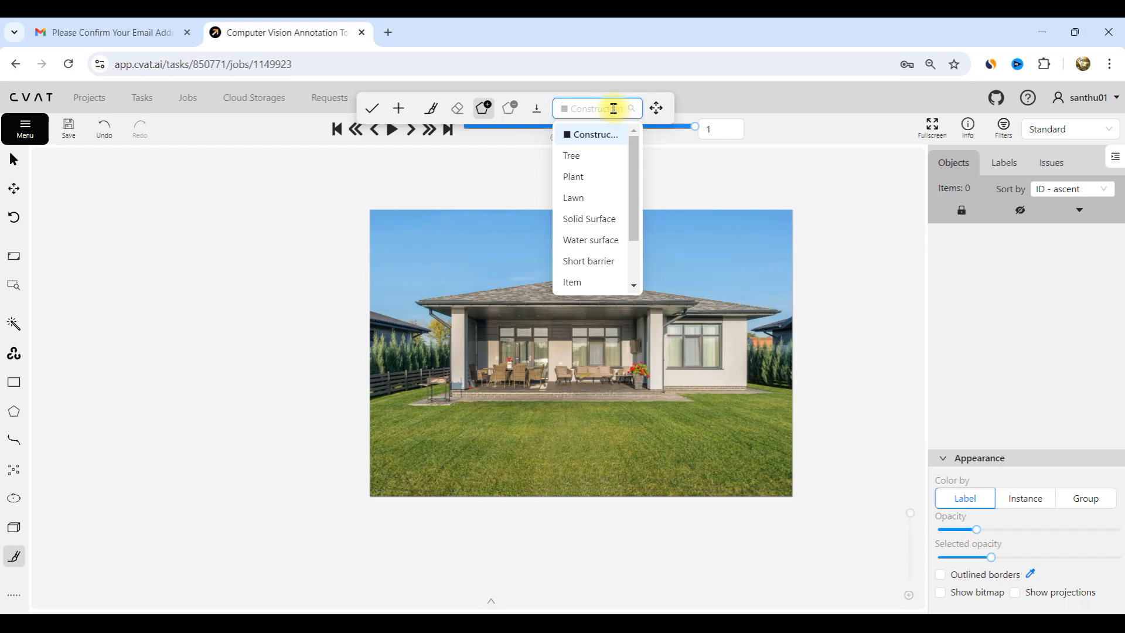
{"action": "left_click", "coordinate": [613, 109]}
{"action": "left_click", "coordinate": [612, 107]}
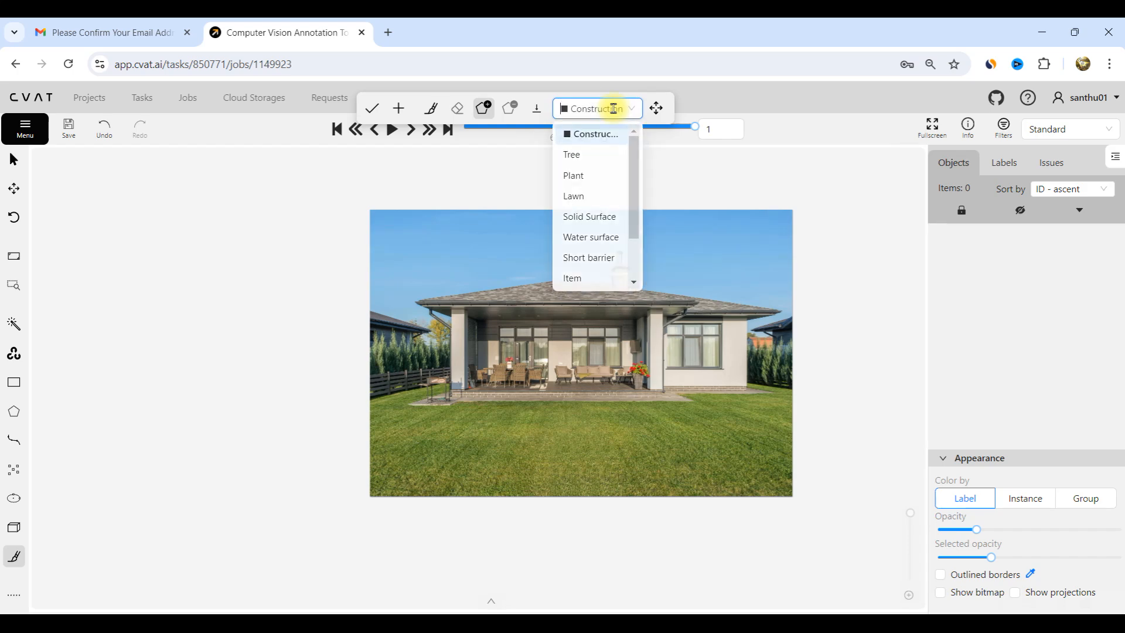
{"action": "scroll", "coordinate": [447, 335], "scroll_direction": "up", "scroll_amount": 2}
{"action": "scroll", "coordinate": [446, 335], "scroll_direction": "up", "scroll_amount": 3}
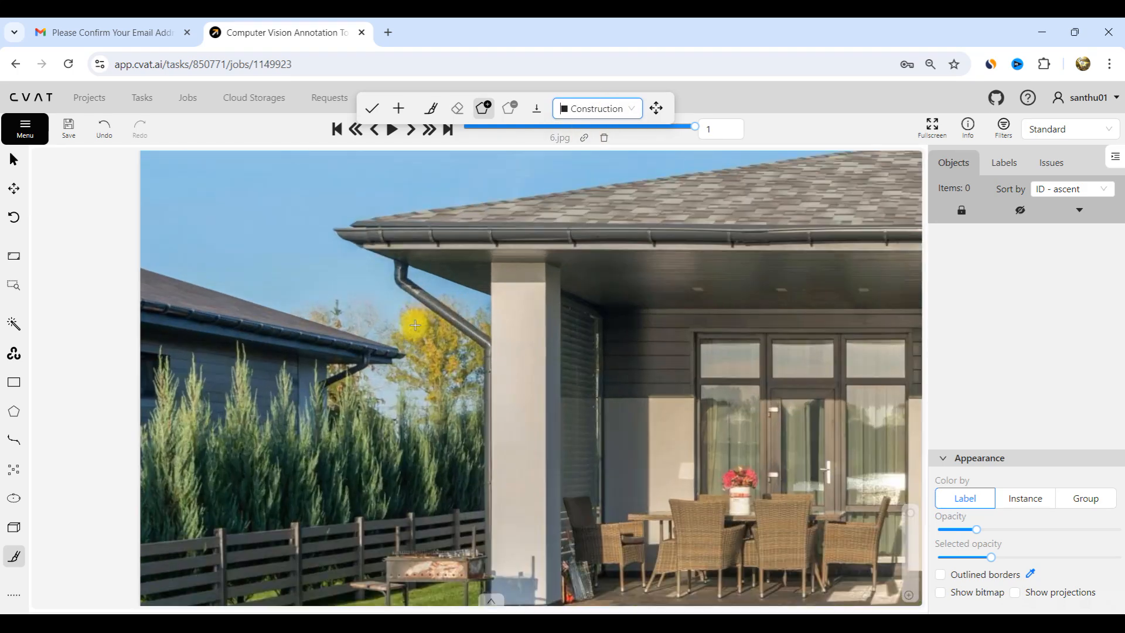
{"action": "left_click", "coordinate": [405, 290]}
- Trace the Construction outline up the gutter, around the roof corner and along the roof edge
{"action": "scroll", "coordinate": [409, 298], "scroll_direction": "up", "scroll_amount": 1}
{"action": "left_click", "coordinate": [387, 280]}
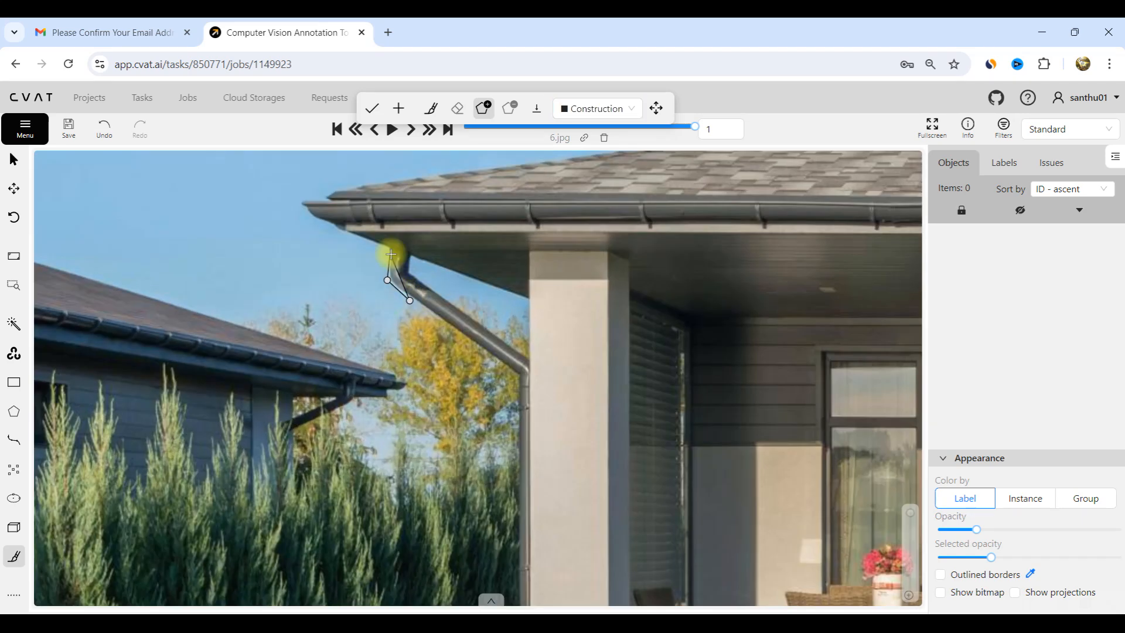
{"action": "left_click", "coordinate": [390, 247]}
{"action": "left_click", "coordinate": [335, 226]}
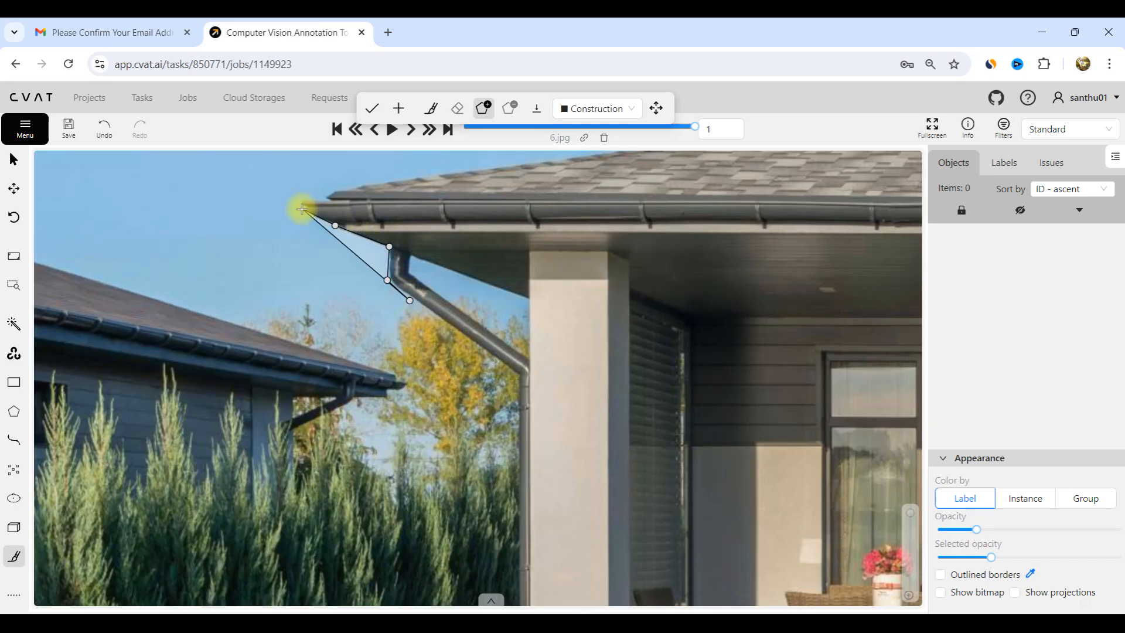
{"action": "left_click", "coordinate": [300, 198]}
{"action": "scroll", "coordinate": [315, 203], "scroll_direction": "up", "scroll_amount": 3}
{"action": "left_click", "coordinate": [331, 200]}
{"action": "left_click", "coordinate": [339, 179]}
{"action": "left_click", "coordinate": [364, 177]}
{"action": "scroll", "coordinate": [347, 201], "scroll_direction": "down", "scroll_amount": 4}
{"action": "scroll", "coordinate": [510, 189], "scroll_direction": "up", "scroll_amount": 3}
{"action": "left_click", "coordinate": [507, 193]}
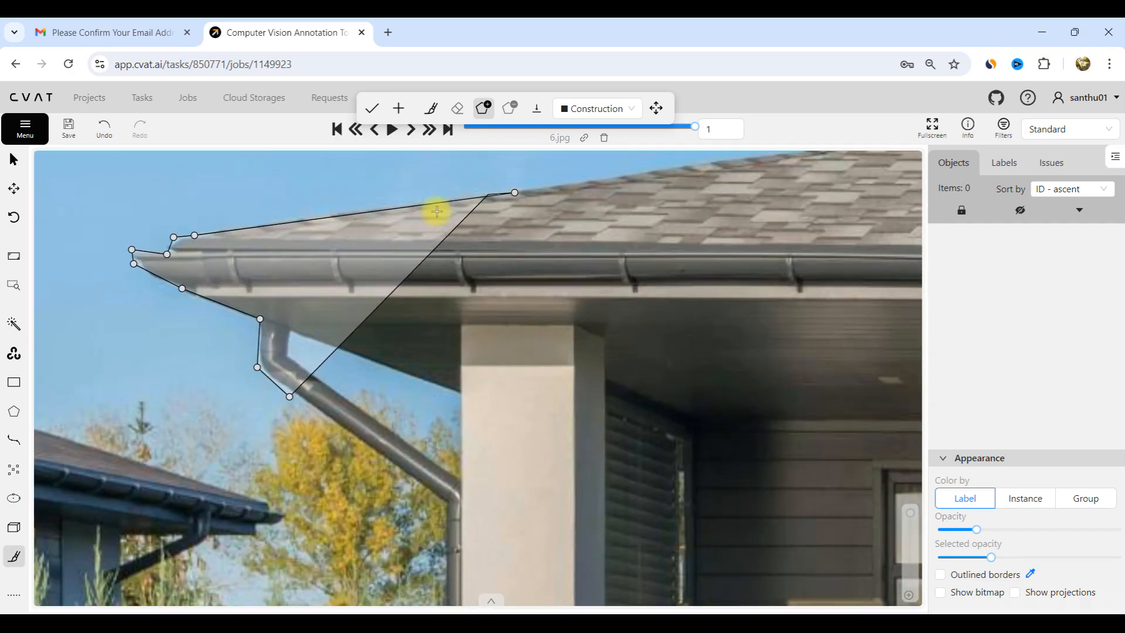
{"action": "scroll", "coordinate": [508, 202], "scroll_direction": "down", "scroll_amount": 7}
{"action": "scroll", "coordinate": [535, 236], "scroll_direction": "up", "scroll_amount": 5}
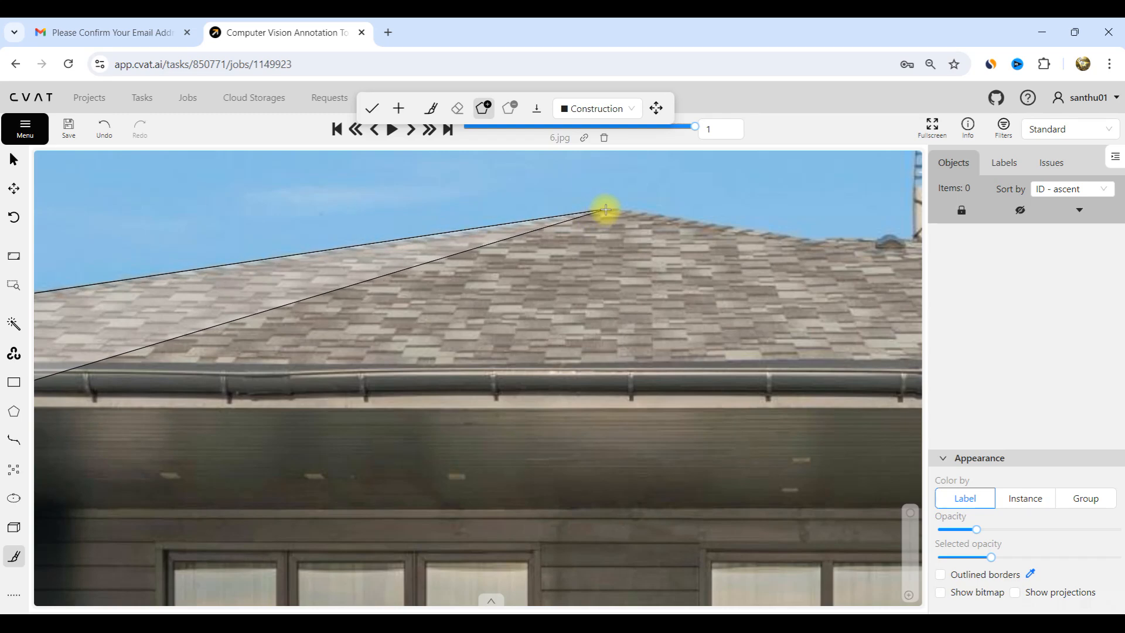
{"action": "scroll", "coordinate": [585, 222], "scroll_direction": "down", "scroll_amount": 4}
{"action": "scroll", "coordinate": [572, 232], "scroll_direction": "up", "scroll_amount": 5}
- Continue the outline along the roof ridge, around the chimney base and over the spire's top
{"action": "left_click", "coordinate": [383, 208]}
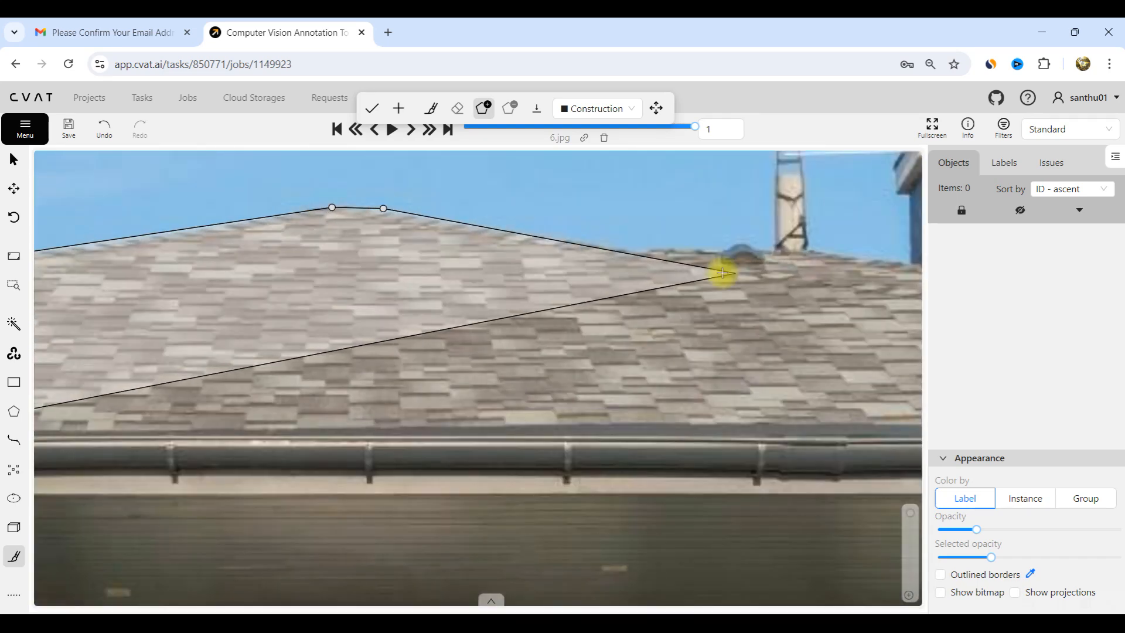
{"action": "left_click", "coordinate": [641, 248]}
{"action": "left_click", "coordinate": [721, 251]}
{"action": "scroll", "coordinate": [739, 246], "scroll_direction": "up", "scroll_amount": 3}
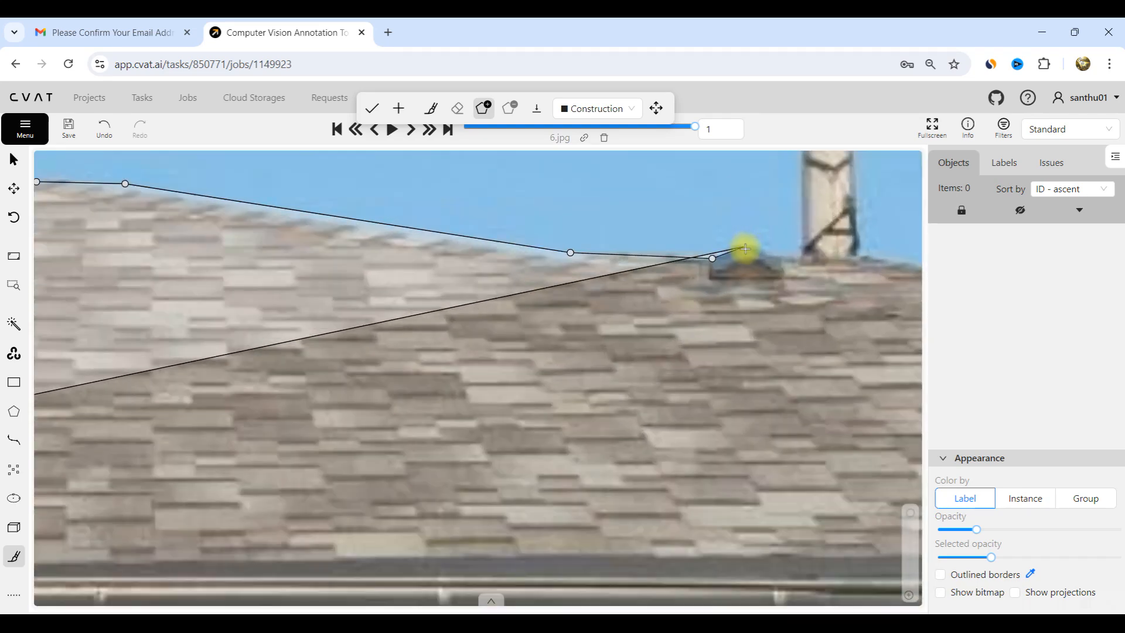
{"action": "left_click", "coordinate": [741, 242]}
{"action": "left_click", "coordinate": [761, 253]}
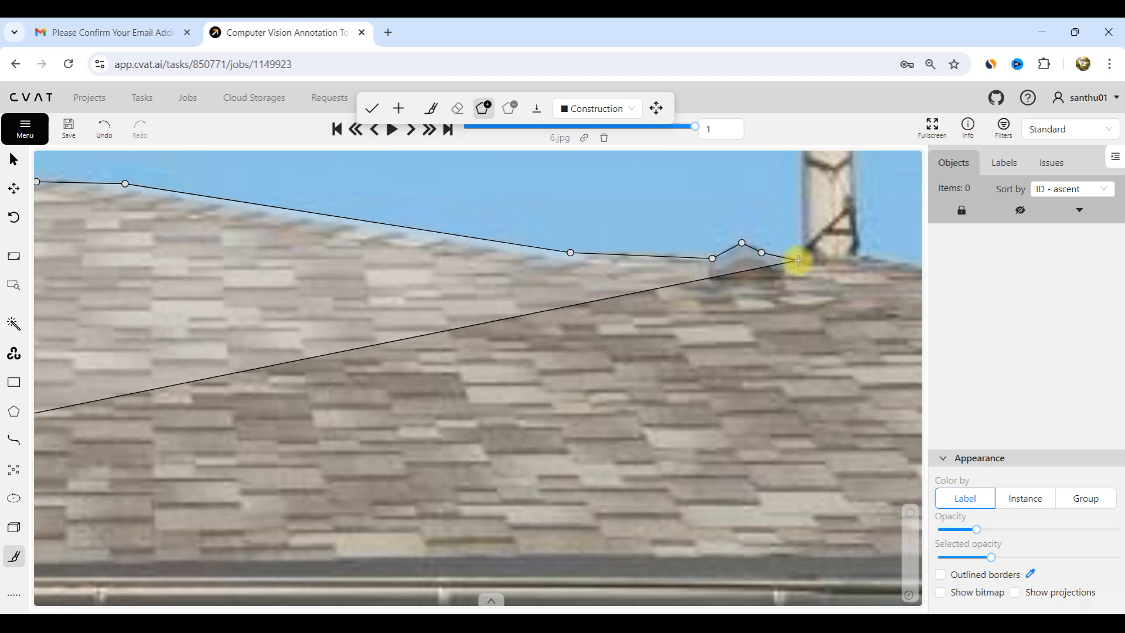
{"action": "left_click", "coordinate": [798, 260]}
{"action": "scroll", "coordinate": [795, 315], "scroll_direction": "down", "scroll_amount": 5}
{"action": "scroll", "coordinate": [780, 271], "scroll_direction": "up", "scroll_amount": 3}
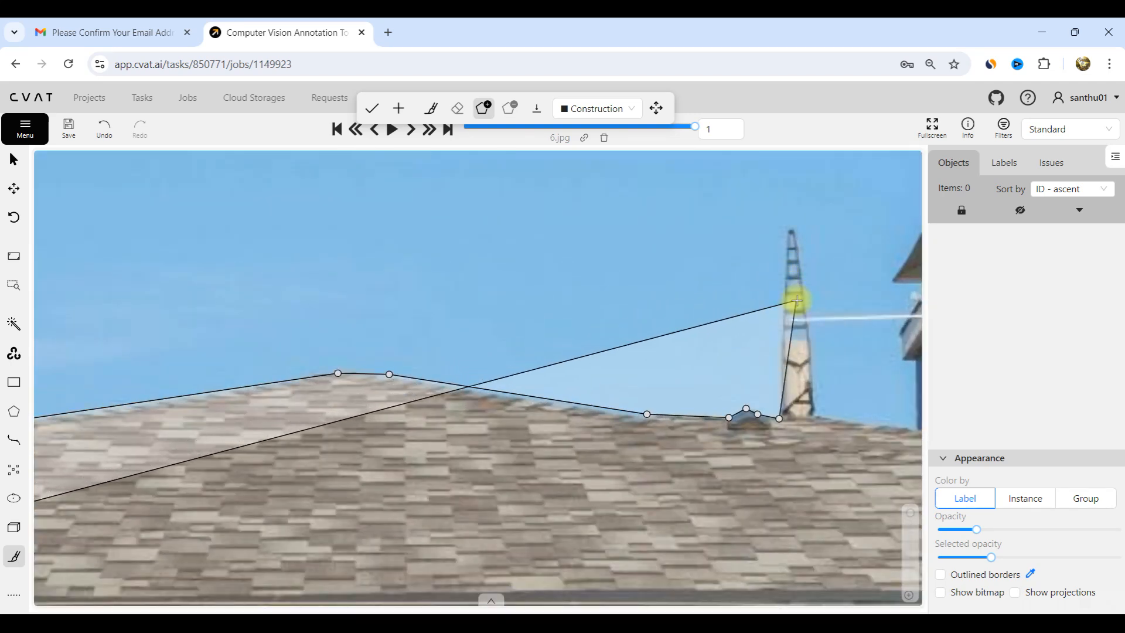
{"action": "scroll", "coordinate": [785, 246], "scroll_direction": "up", "scroll_amount": 2}
{"action": "left_click", "coordinate": [782, 189]}
{"action": "left_click", "coordinate": [791, 183]}
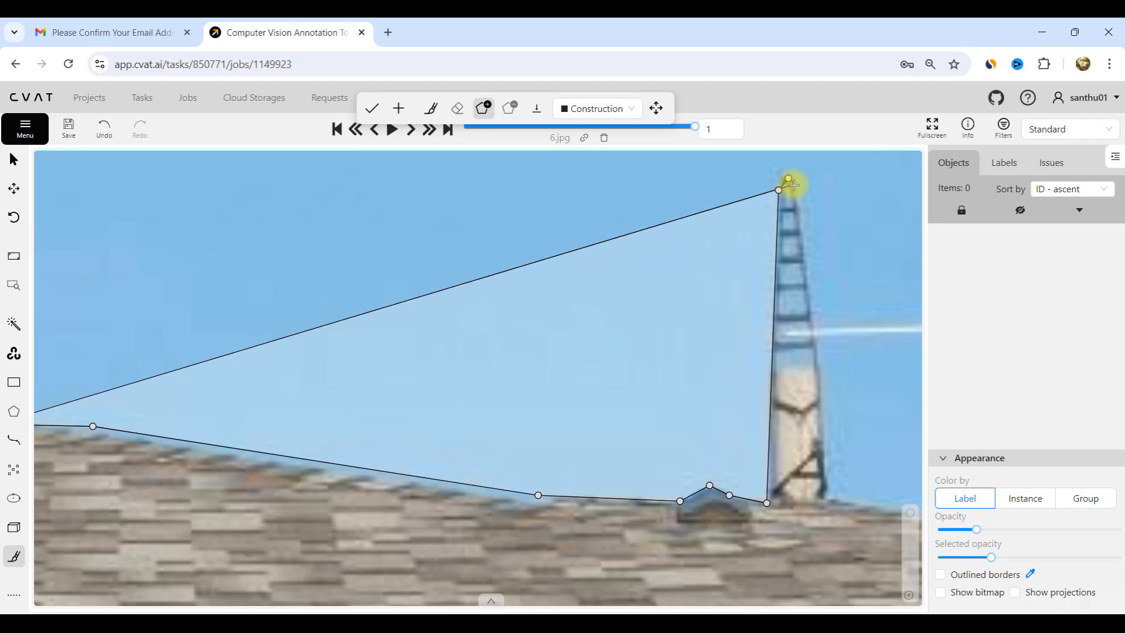
{"action": "scroll", "coordinate": [790, 185], "scroll_direction": "down", "scroll_amount": 3}
{"action": "scroll", "coordinate": [812, 351], "scroll_direction": "up", "scroll_amount": 3}
{"action": "left_click", "coordinate": [808, 346]}
{"action": "scroll", "coordinate": [589, 294], "scroll_direction": "down", "scroll_amount": 6}
{"action": "scroll", "coordinate": [717, 297], "scroll_direction": "up", "scroll_amount": 2}
{"action": "scroll", "coordinate": [716, 300], "scroll_direction": "up", "scroll_amount": 2}
- Trace up the chimney's left side and around its ledge to the cap's top corner
{"action": "left_click", "coordinate": [707, 328]}
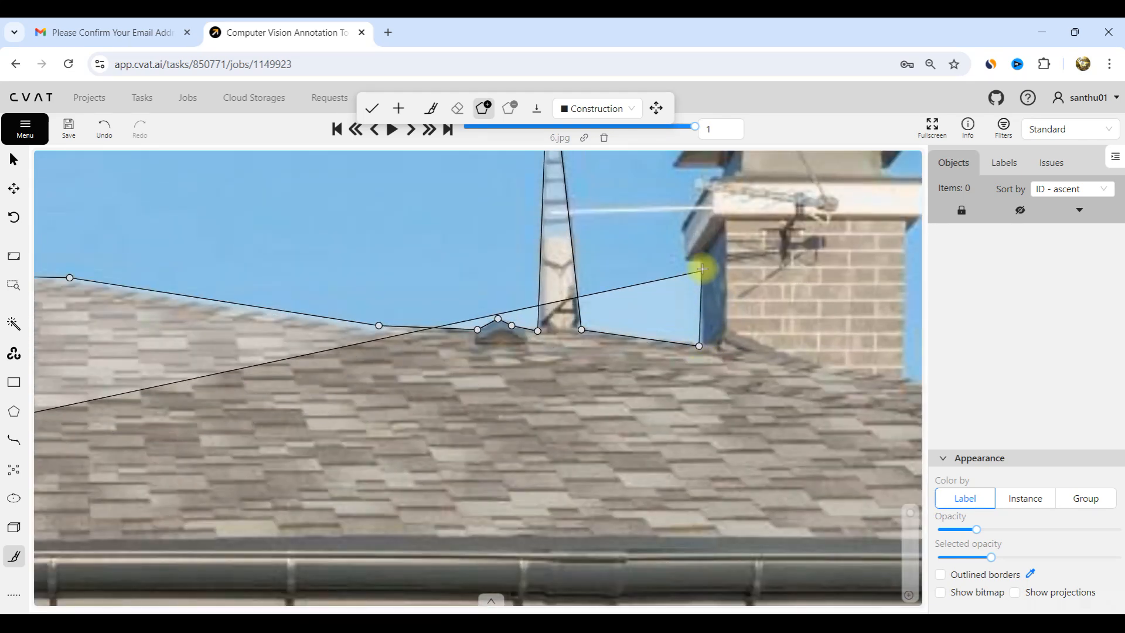
{"action": "left_click", "coordinate": [699, 258]}
{"action": "left_click", "coordinate": [679, 258]}
{"action": "left_click", "coordinate": [680, 221]}
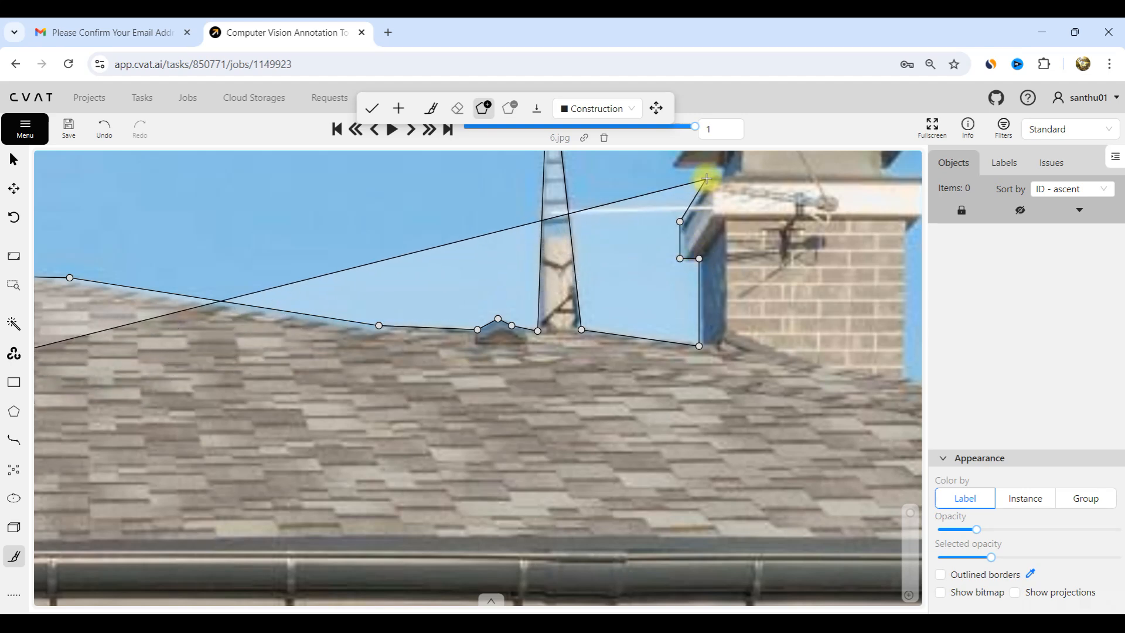
{"action": "left_click", "coordinate": [702, 177]}
{"action": "left_click", "coordinate": [719, 178]}
{"action": "left_click", "coordinate": [720, 164]}
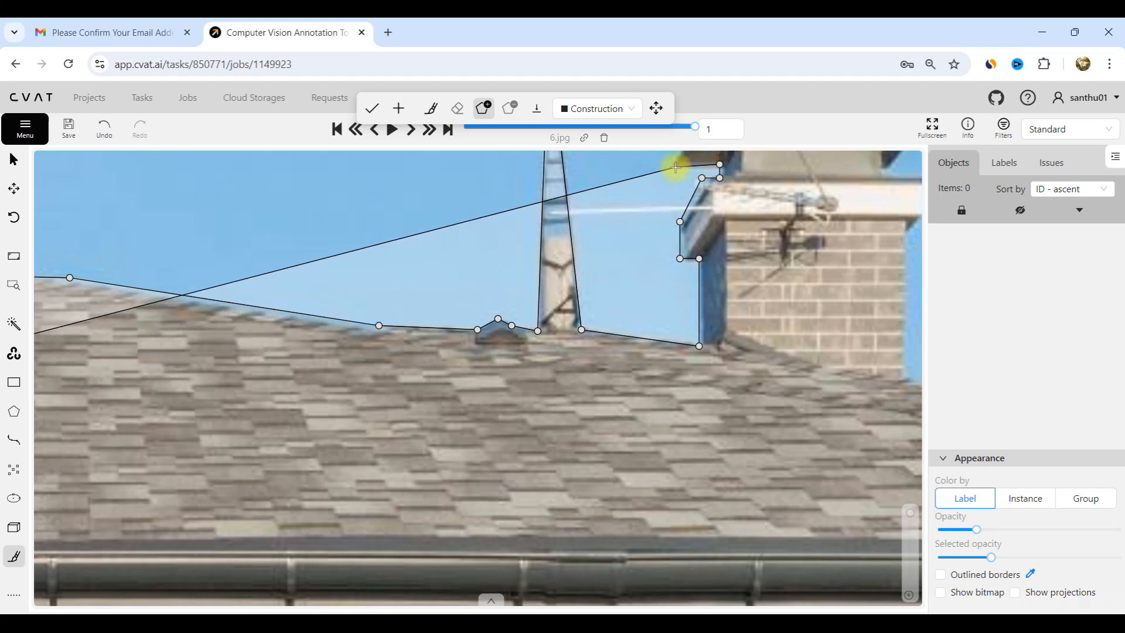
{"action": "left_click", "coordinate": [672, 167]}
{"action": "scroll", "coordinate": [615, 293], "scroll_direction": "down", "scroll_amount": 1}
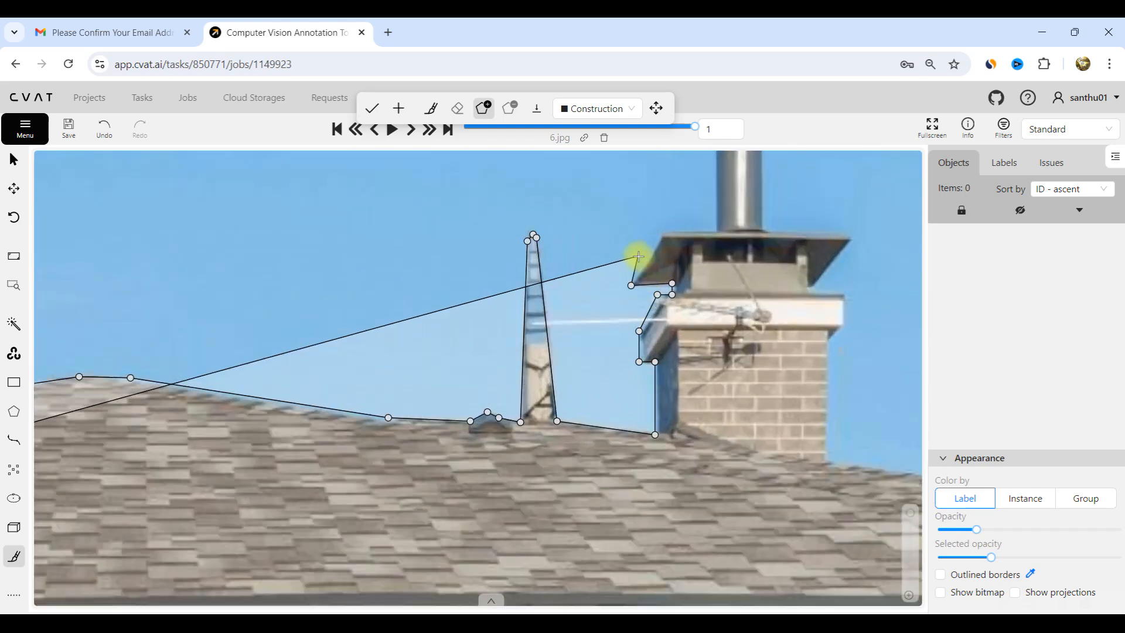
{"action": "left_click", "coordinate": [667, 230]}
{"action": "left_click", "coordinate": [715, 228]}
{"action": "scroll", "coordinate": [677, 376], "scroll_direction": "down", "scroll_amount": 3}
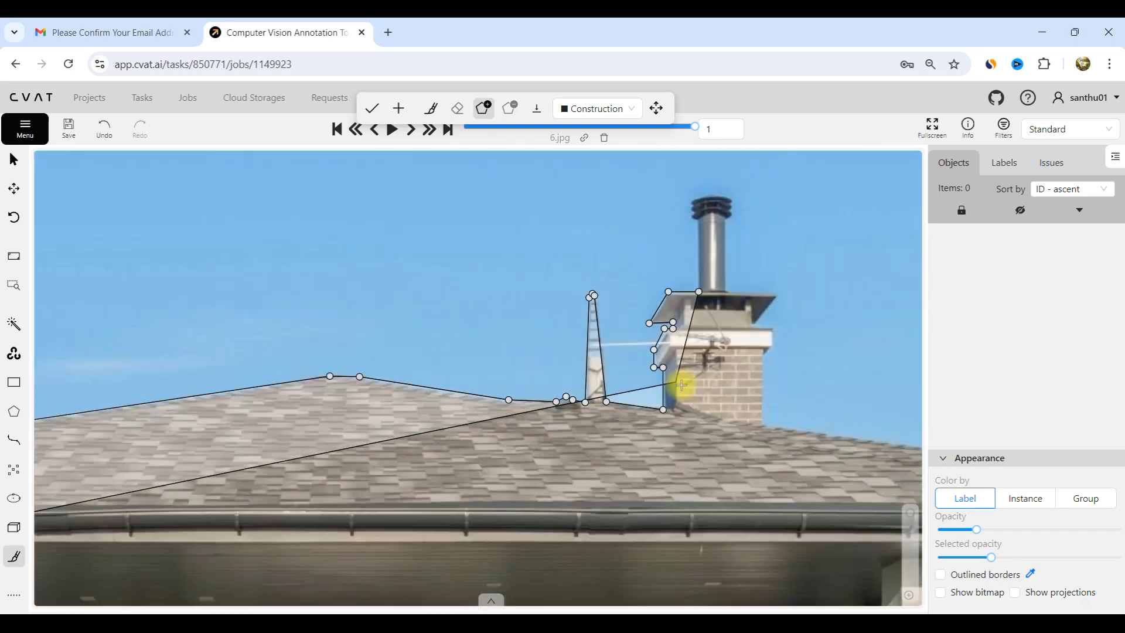
{"action": "scroll", "coordinate": [679, 285], "scroll_direction": "up", "scroll_amount": 4}
- Outline the chimney pipe cap: up its left edge, across the top and down its right side
{"action": "left_click", "coordinate": [686, 309]}
{"action": "left_click", "coordinate": [666, 299]}
{"action": "left_click", "coordinate": [669, 288]}
{"action": "left_click", "coordinate": [669, 281]}
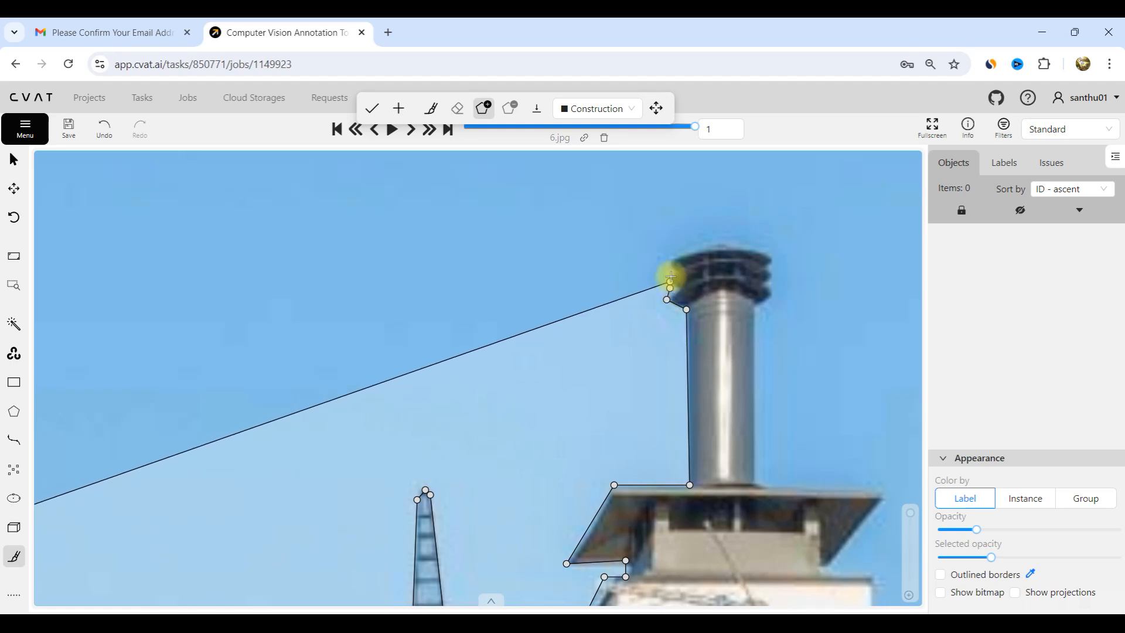
{"action": "left_click", "coordinate": [669, 266]}
{"action": "left_click", "coordinate": [675, 257]}
{"action": "left_click", "coordinate": [714, 246]}
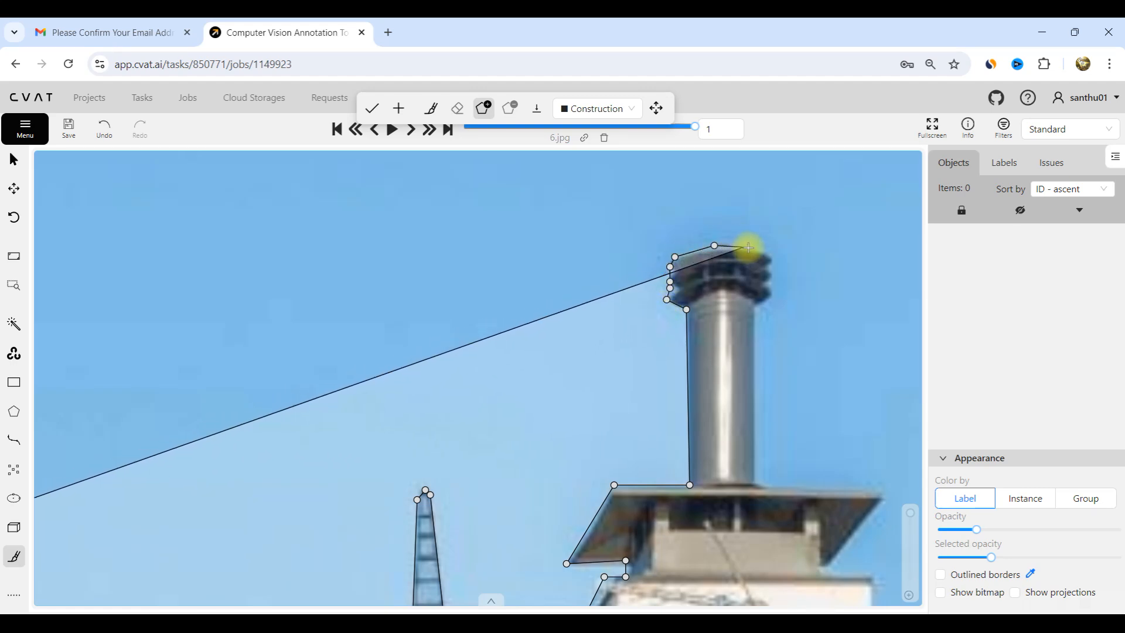
{"action": "left_click", "coordinate": [765, 252]}
{"action": "left_click", "coordinate": [771, 260]}
{"action": "left_click", "coordinate": [765, 267]}
{"action": "left_click", "coordinate": [770, 273]}
{"action": "left_click", "coordinate": [765, 287]}
{"action": "left_click", "coordinate": [771, 293]}
{"action": "left_click", "coordinate": [759, 306]}
{"action": "left_click", "coordinate": [751, 310]}
{"action": "scroll", "coordinate": [746, 311], "scroll_direction": "down", "scroll_amount": 2}
{"action": "scroll", "coordinate": [734, 335], "scroll_direction": "up", "scroll_amount": 2}
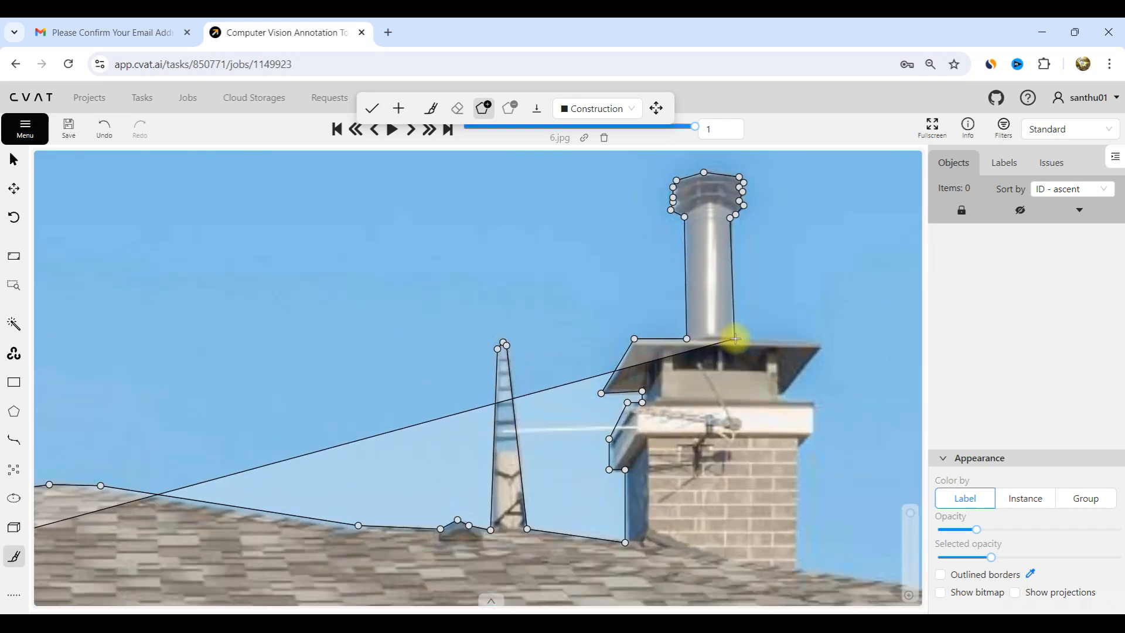
{"action": "left_click", "coordinate": [732, 338]}
{"action": "scroll", "coordinate": [816, 346], "scroll_direction": "up", "scroll_amount": 4}
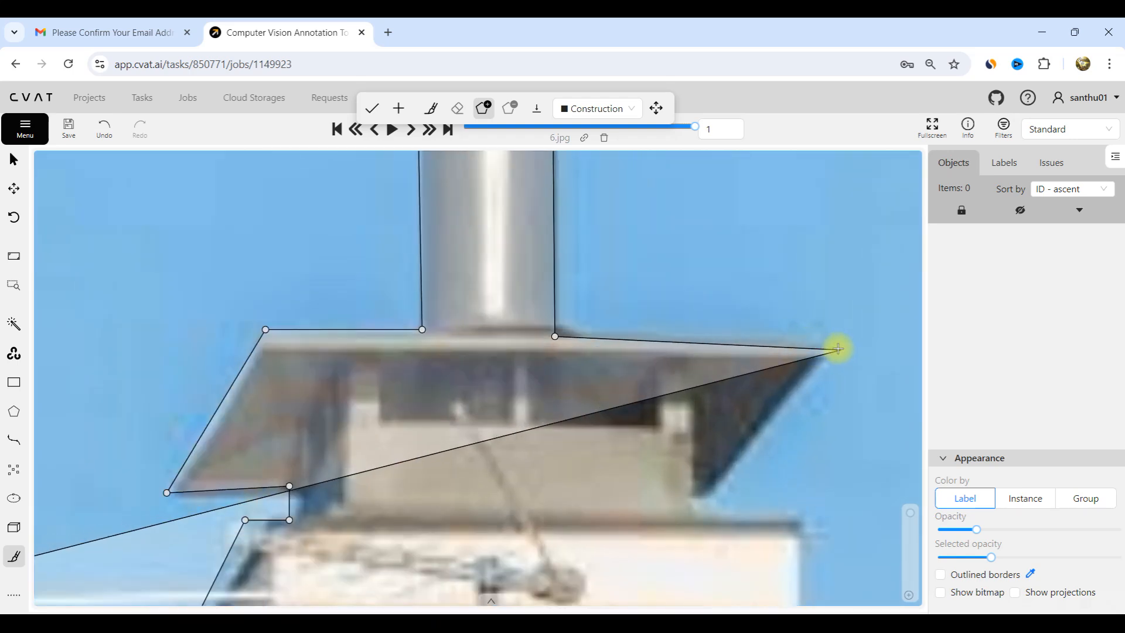
- Trace down the chimney's right side and along the roofline to the right gutter tip
{"action": "left_click", "coordinate": [826, 339]}
{"action": "left_click", "coordinate": [813, 366]}
{"action": "left_click", "coordinate": [704, 506]}
{"action": "scroll", "coordinate": [697, 444], "scroll_direction": "down", "scroll_amount": 2}
{"action": "scroll", "coordinate": [693, 467], "scroll_direction": "up", "scroll_amount": 2}
{"action": "left_click", "coordinate": [693, 449]}
{"action": "left_click", "coordinate": [781, 449]}
{"action": "scroll", "coordinate": [767, 413], "scroll_direction": "down", "scroll_amount": 2}
{"action": "scroll", "coordinate": [773, 445], "scroll_direction": "up", "scroll_amount": 2}
{"action": "left_click", "coordinate": [789, 377]}
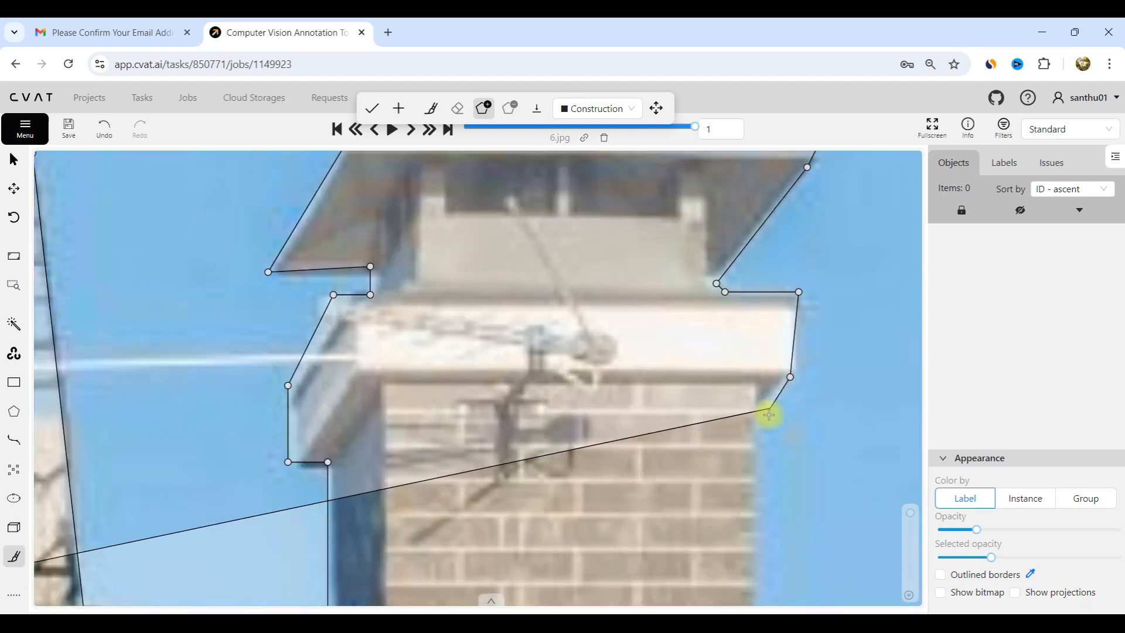
{"action": "left_click", "coordinate": [761, 411]}
{"action": "scroll", "coordinate": [743, 339], "scroll_direction": "down", "scroll_amount": 3}
{"action": "scroll", "coordinate": [736, 431], "scroll_direction": "up", "scroll_amount": 2}
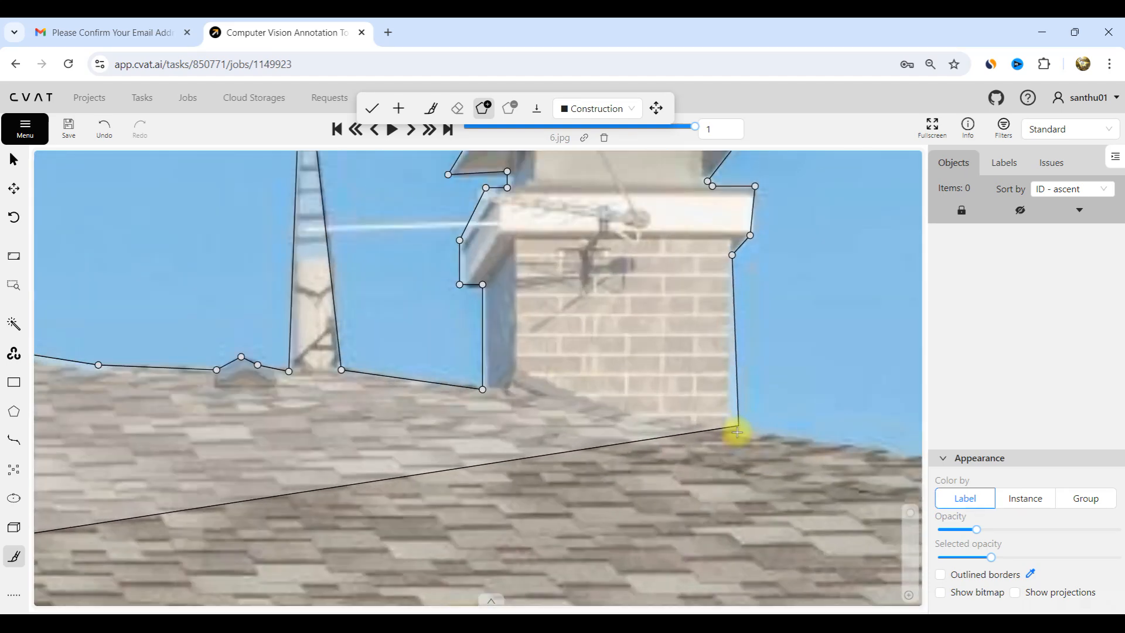
{"action": "left_click", "coordinate": [734, 433]}
{"action": "scroll", "coordinate": [644, 433], "scroll_direction": "down", "scroll_amount": 3}
{"action": "scroll", "coordinate": [598, 442], "scroll_direction": "up", "scroll_amount": 3}
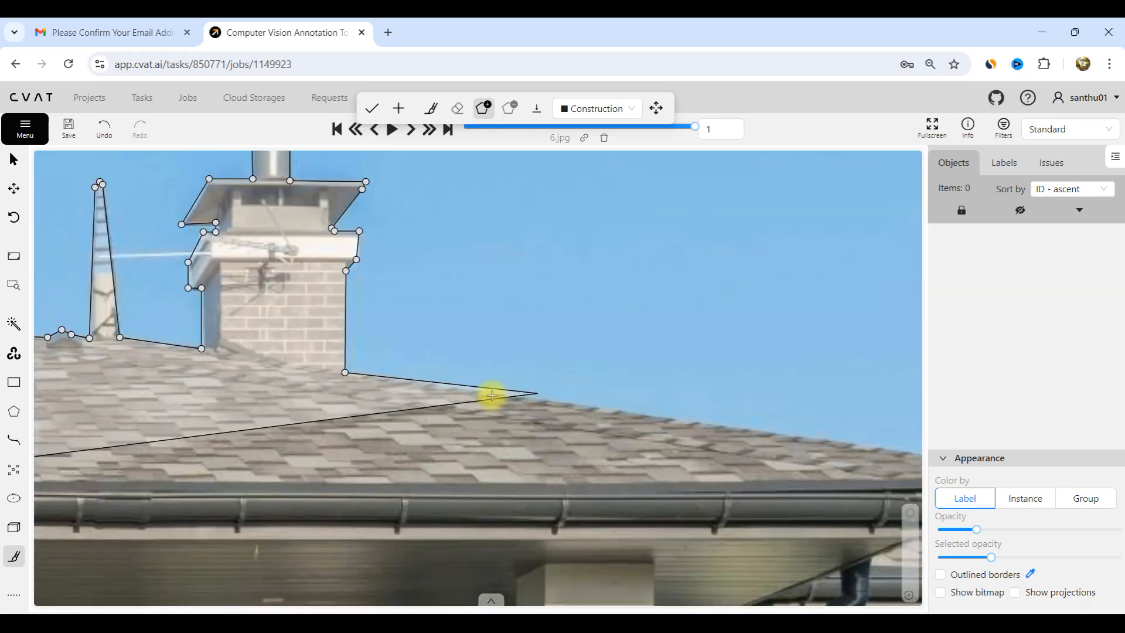
{"action": "scroll", "coordinate": [812, 442], "scroll_direction": "up", "scroll_amount": 1}
{"action": "left_click", "coordinate": [799, 458]}
{"action": "scroll", "coordinate": [296, 397], "scroll_direction": "down", "scroll_amount": 5}
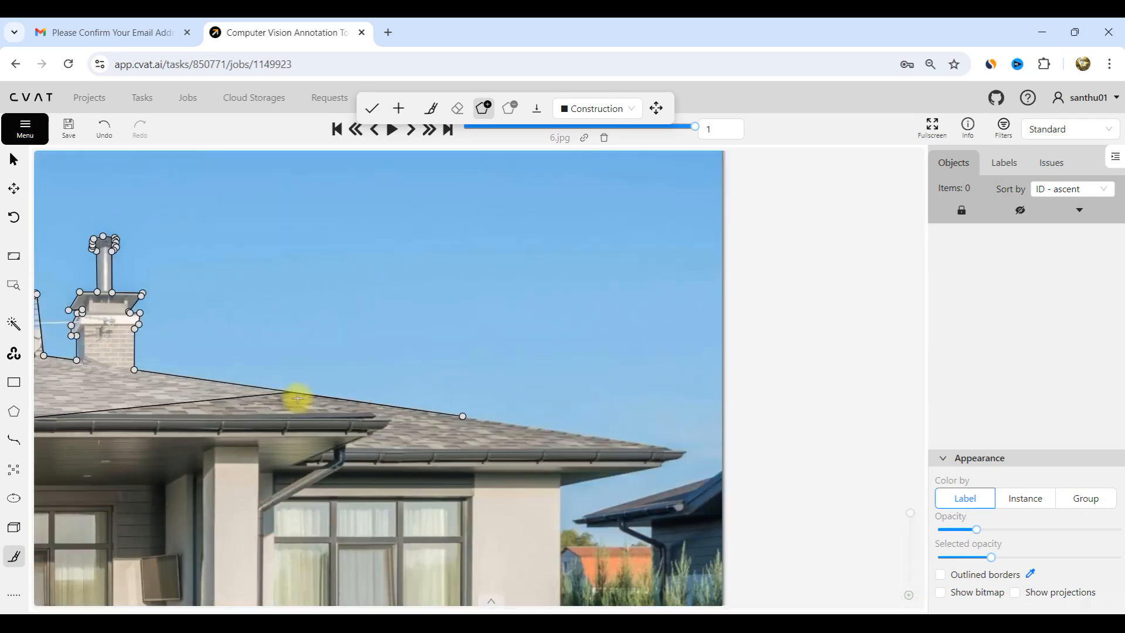
{"action": "scroll", "coordinate": [492, 424], "scroll_direction": "up", "scroll_amount": 4}
{"action": "scroll", "coordinate": [476, 426], "scroll_direction": "up", "scroll_amount": 2}
{"action": "left_click", "coordinate": [501, 421]}
- Trace the Construction outline along the gutter end and its lower edge
{"action": "scroll", "coordinate": [515, 434], "scroll_direction": "up", "scroll_amount": 1}
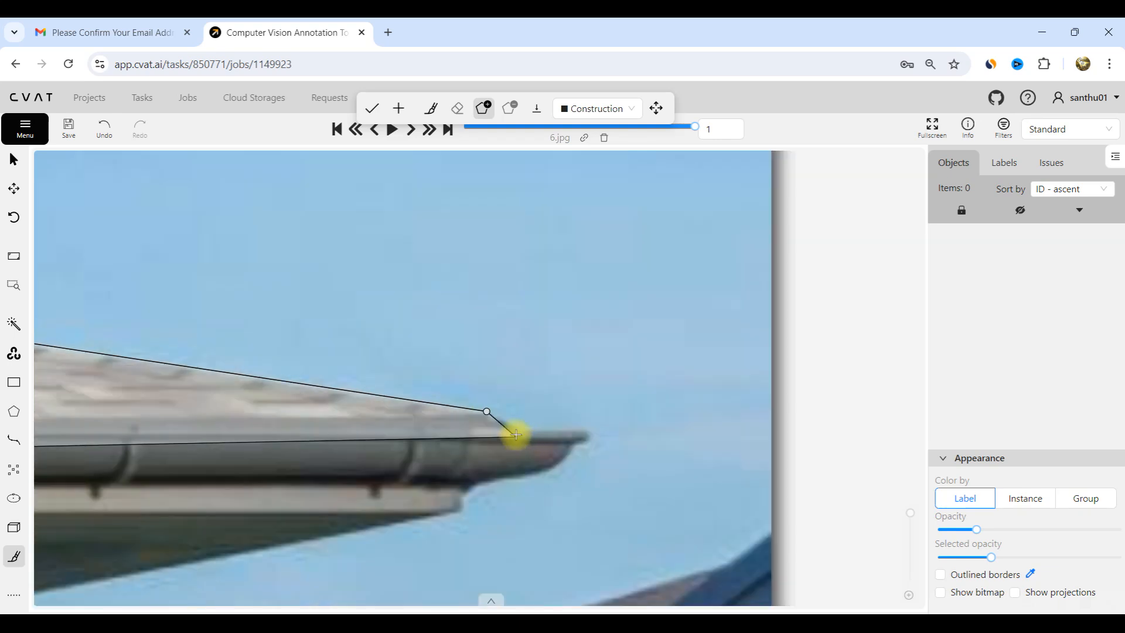
{"action": "left_click", "coordinate": [569, 447]}
{"action": "left_click", "coordinate": [562, 469]}
{"action": "left_click", "coordinate": [536, 478]}
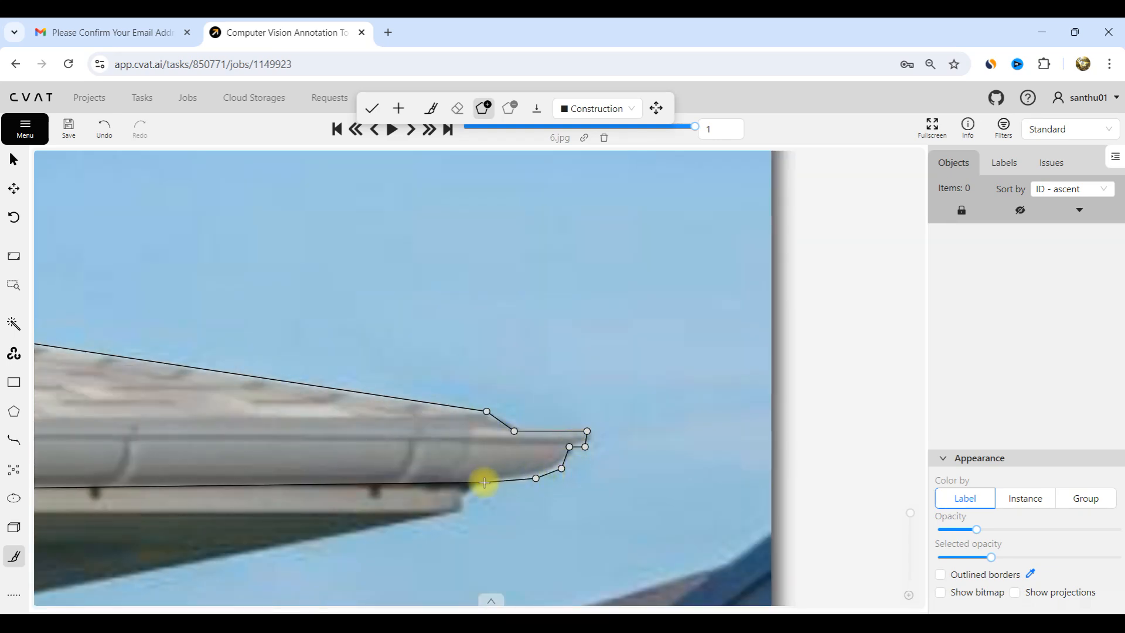
{"action": "left_click", "coordinate": [475, 482]}
{"action": "left_click", "coordinate": [460, 503]}
{"action": "left_click", "coordinate": [461, 516]}
{"action": "scroll", "coordinate": [556, 452], "scroll_direction": "down", "scroll_amount": 7}
{"action": "scroll", "coordinate": [363, 502], "scroll_direction": "up", "scroll_amount": 3}
{"action": "scroll", "coordinate": [401, 486], "scroll_direction": "up", "scroll_amount": 2}
{"action": "scroll", "coordinate": [435, 389], "scroll_direction": "down", "scroll_amount": 4}
{"action": "scroll", "coordinate": [430, 555], "scroll_direction": "up", "scroll_amount": 3}
{"action": "scroll", "coordinate": [459, 585], "scroll_direction": "up", "scroll_amount": 2}
- Add outline points at the wall's bottom corner, the drainpipe corner and the brick base line
{"action": "left_click", "coordinate": [468, 320]}
{"action": "scroll", "coordinate": [467, 258], "scroll_direction": "down", "scroll_amount": 4}
{"action": "scroll", "coordinate": [477, 413], "scroll_direction": "up", "scroll_amount": 4}
{"action": "scroll", "coordinate": [478, 413], "scroll_direction": "up", "scroll_amount": 1}
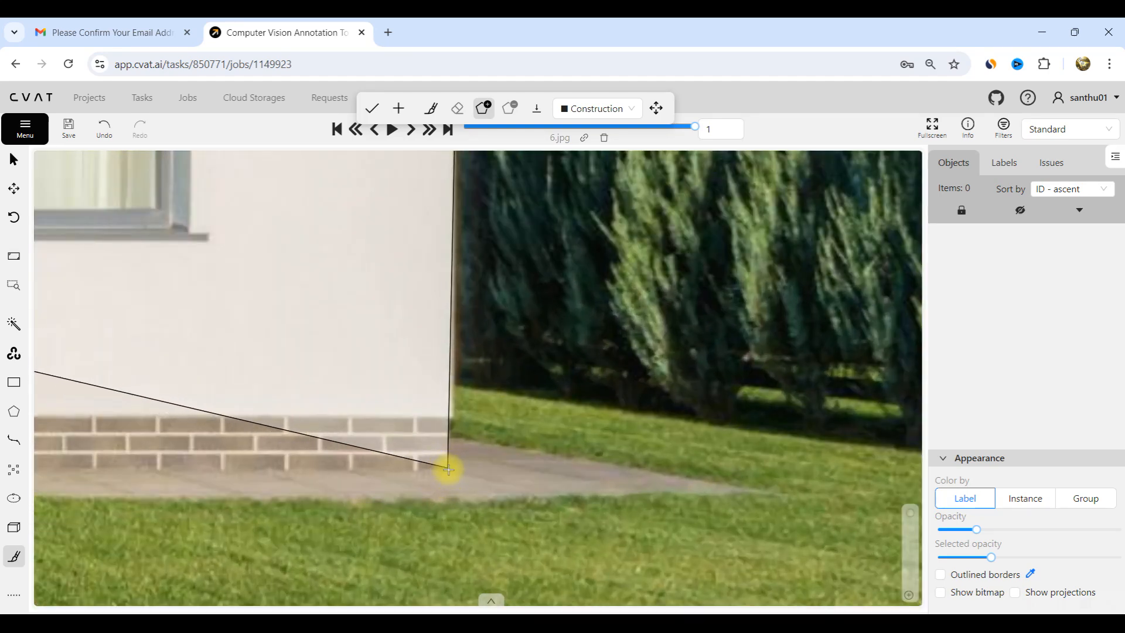
{"action": "left_click", "coordinate": [454, 434]}
{"action": "left_click", "coordinate": [447, 475]}
{"action": "scroll", "coordinate": [590, 407], "scroll_direction": "down", "scroll_amount": 3}
{"action": "scroll", "coordinate": [463, 467], "scroll_direction": "up", "scroll_amount": 3}
{"action": "scroll", "coordinate": [606, 441], "scroll_direction": "up", "scroll_amount": 2}
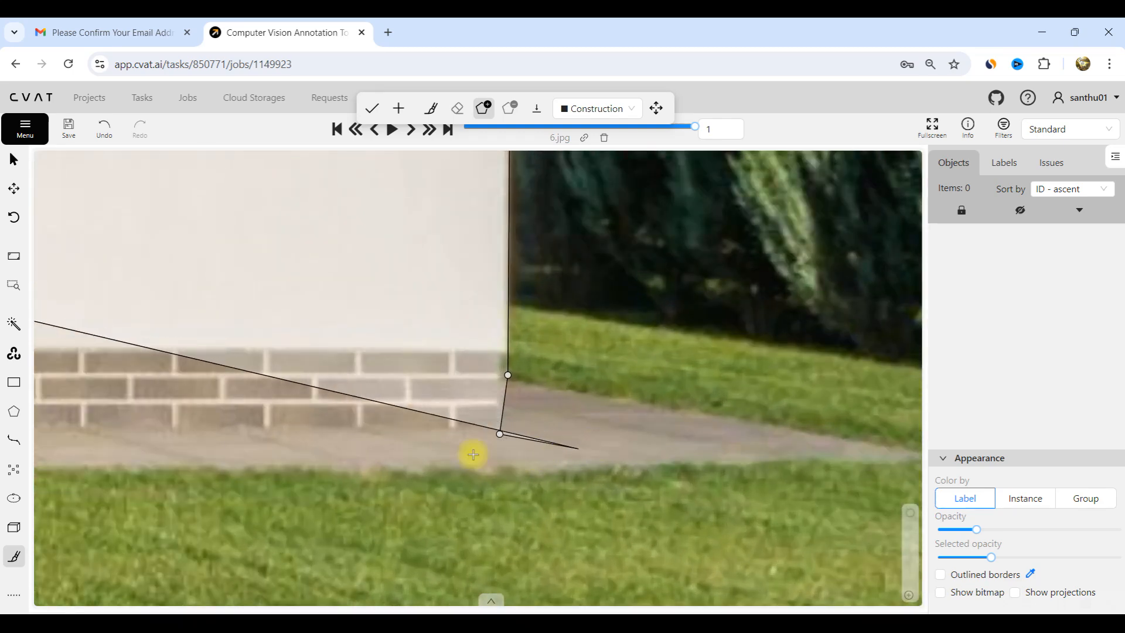
{"action": "scroll", "coordinate": [670, 417], "scroll_direction": "down", "scroll_amount": 3}
{"action": "scroll", "coordinate": [606, 435], "scroll_direction": "up", "scroll_amount": 3}
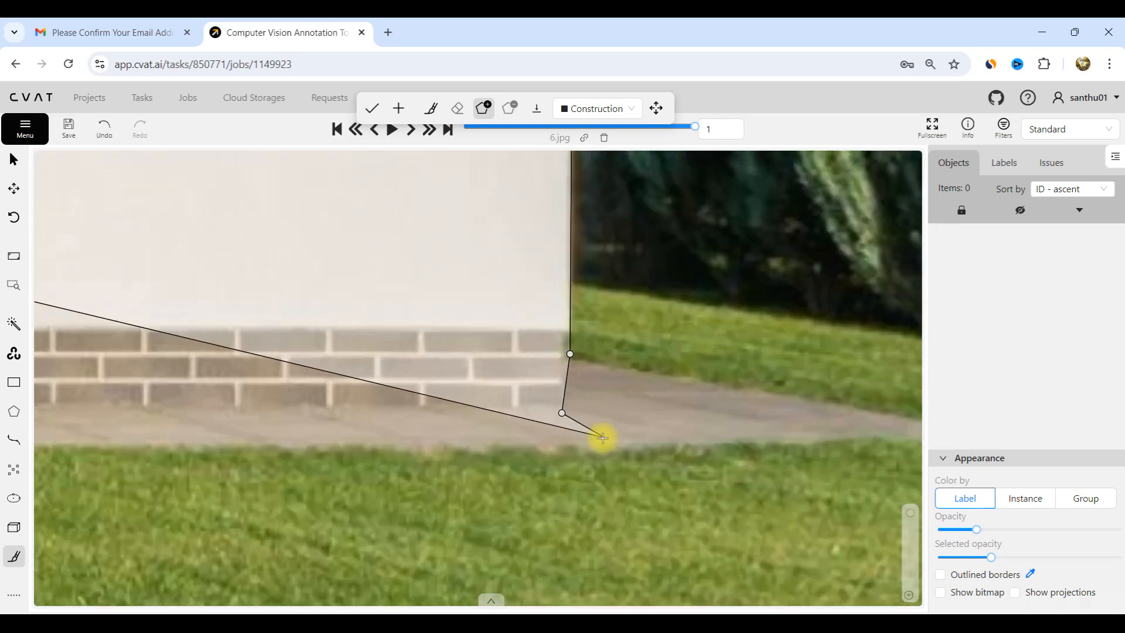
{"action": "scroll", "coordinate": [422, 407], "scroll_direction": "down", "scroll_amount": 3}
{"action": "scroll", "coordinate": [510, 414], "scroll_direction": "up", "scroll_amount": 3}
{"action": "scroll", "coordinate": [300, 409], "scroll_direction": "down", "scroll_amount": 3}
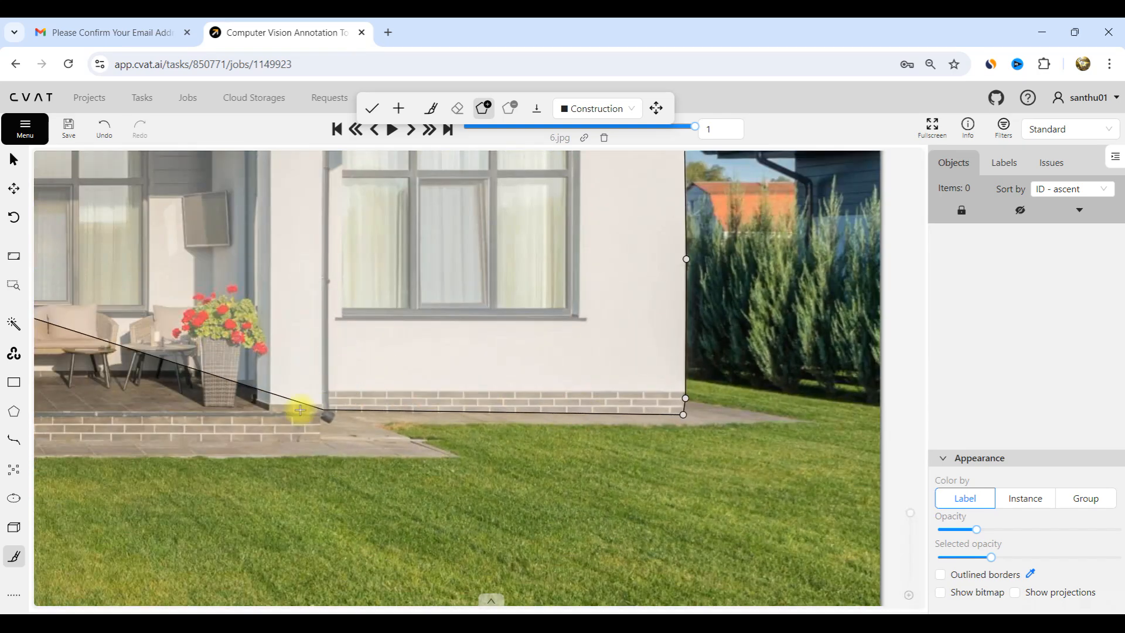
{"action": "scroll", "coordinate": [299, 410], "scroll_direction": "up", "scroll_amount": 3}
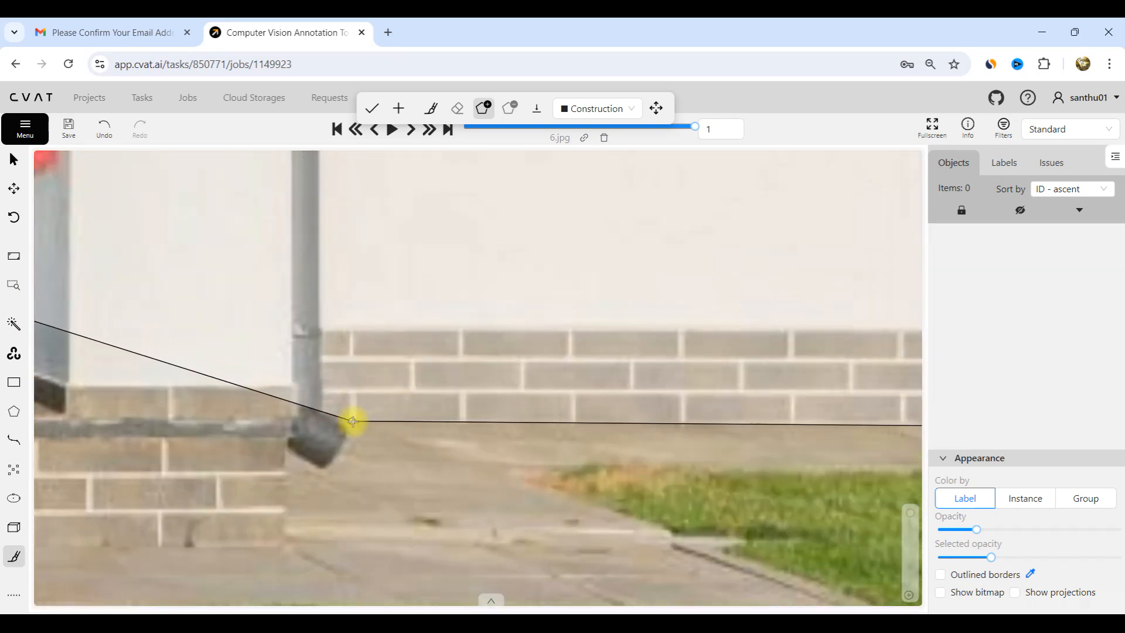
{"action": "left_click", "coordinate": [352, 421]}
{"action": "scroll", "coordinate": [402, 427], "scroll_direction": "down", "scroll_amount": 3}
{"action": "scroll", "coordinate": [383, 438], "scroll_direction": "up", "scroll_amount": 3}
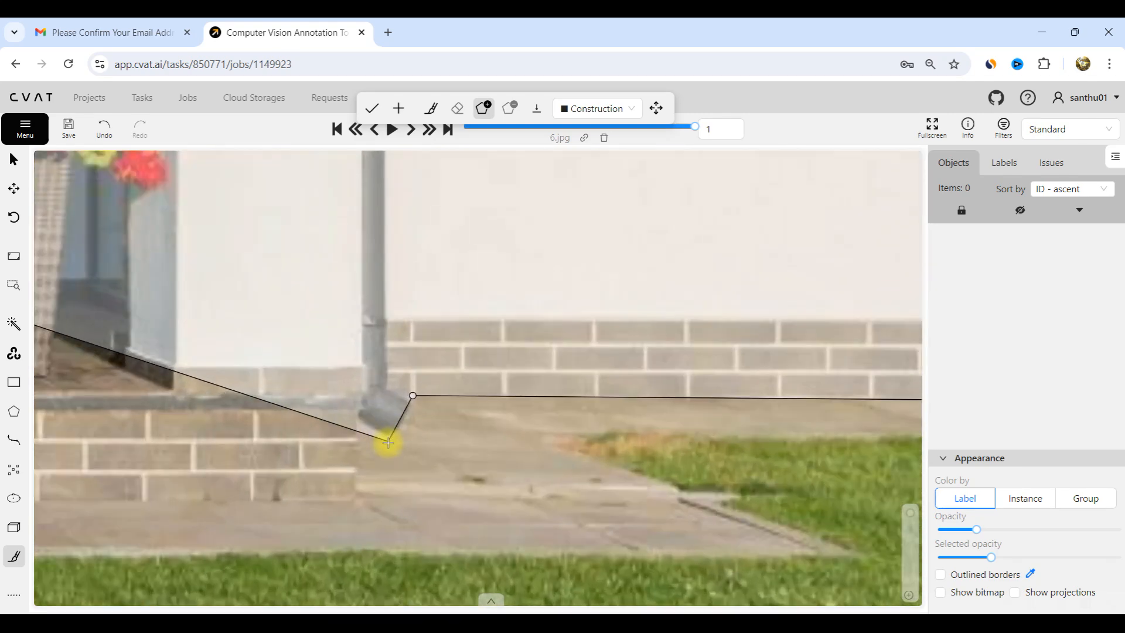
{"action": "left_click", "coordinate": [352, 501]}
{"action": "scroll", "coordinate": [394, 469], "scroll_direction": "down", "scroll_amount": 3}
{"action": "scroll", "coordinate": [415, 464], "scroll_direction": "up", "scroll_amount": 3}
{"action": "left_click", "coordinate": [95, 470]}
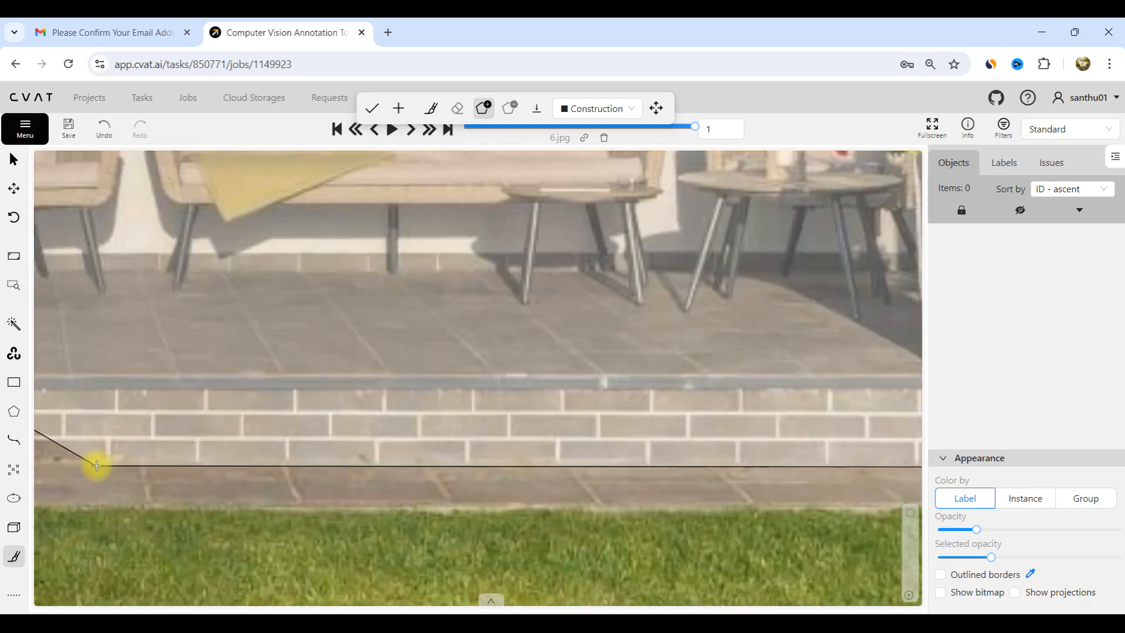
- Trace around the porch post up to the roof gutter and close the Construction outline
{"action": "scroll", "coordinate": [595, 454], "scroll_direction": "down", "scroll_amount": 3}
{"action": "scroll", "coordinate": [311, 461], "scroll_direction": "up", "scroll_amount": 2}
{"action": "scroll", "coordinate": [311, 461], "scroll_direction": "up", "scroll_amount": 4}
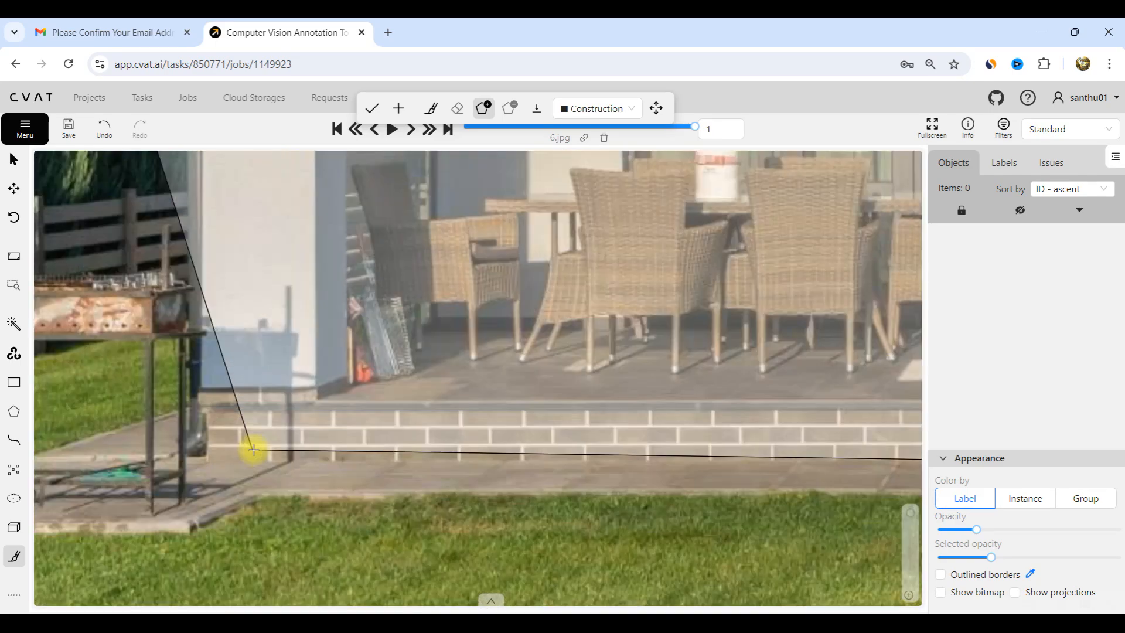
{"action": "left_click", "coordinate": [278, 475]}
{"action": "scroll", "coordinate": [502, 455], "scroll_direction": "down", "scroll_amount": 3}
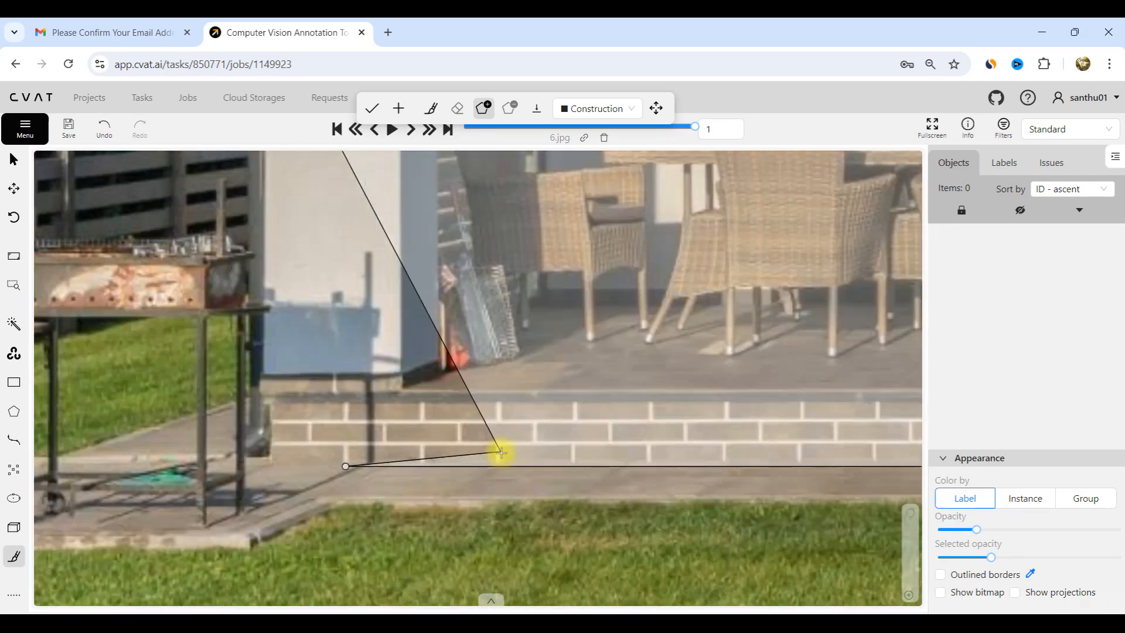
{"action": "scroll", "coordinate": [377, 452], "scroll_direction": "up", "scroll_amount": 3}
{"action": "left_click", "coordinate": [411, 475]}
{"action": "left_click", "coordinate": [405, 465]}
{"action": "left_click", "coordinate": [377, 460]}
{"action": "scroll", "coordinate": [377, 460], "scroll_direction": "down", "scroll_amount": 3}
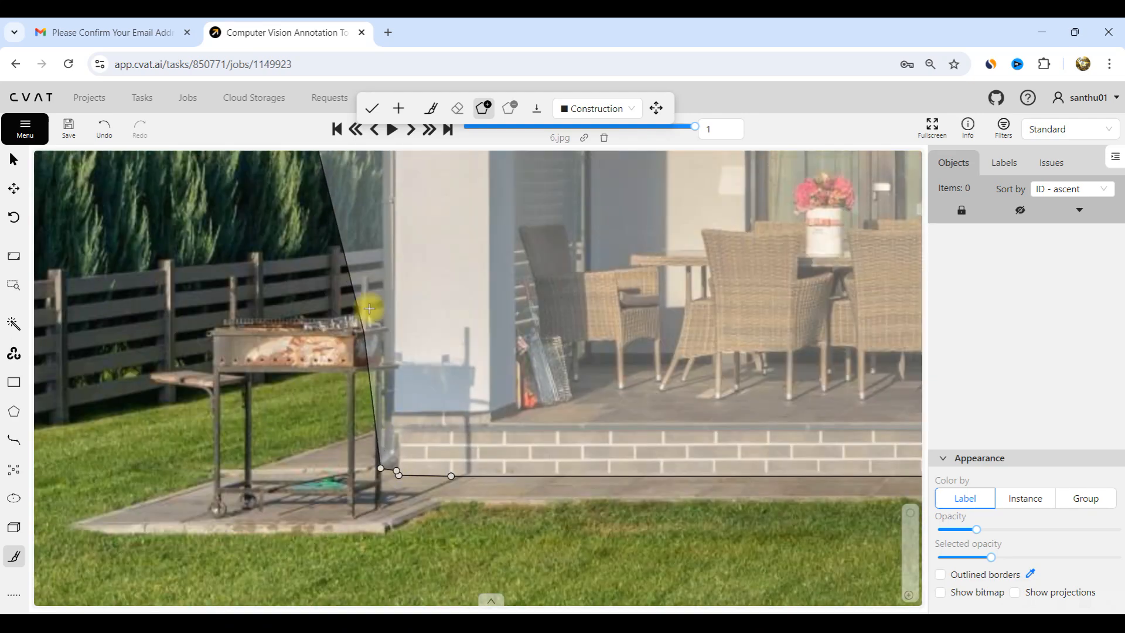
{"action": "scroll", "coordinate": [389, 276], "scroll_direction": "up", "scroll_amount": 3}
{"action": "left_click", "coordinate": [390, 275]}
{"action": "scroll", "coordinate": [390, 276], "scroll_direction": "down", "scroll_amount": 3}
{"action": "scroll", "coordinate": [398, 274], "scroll_direction": "up", "scroll_amount": 4}
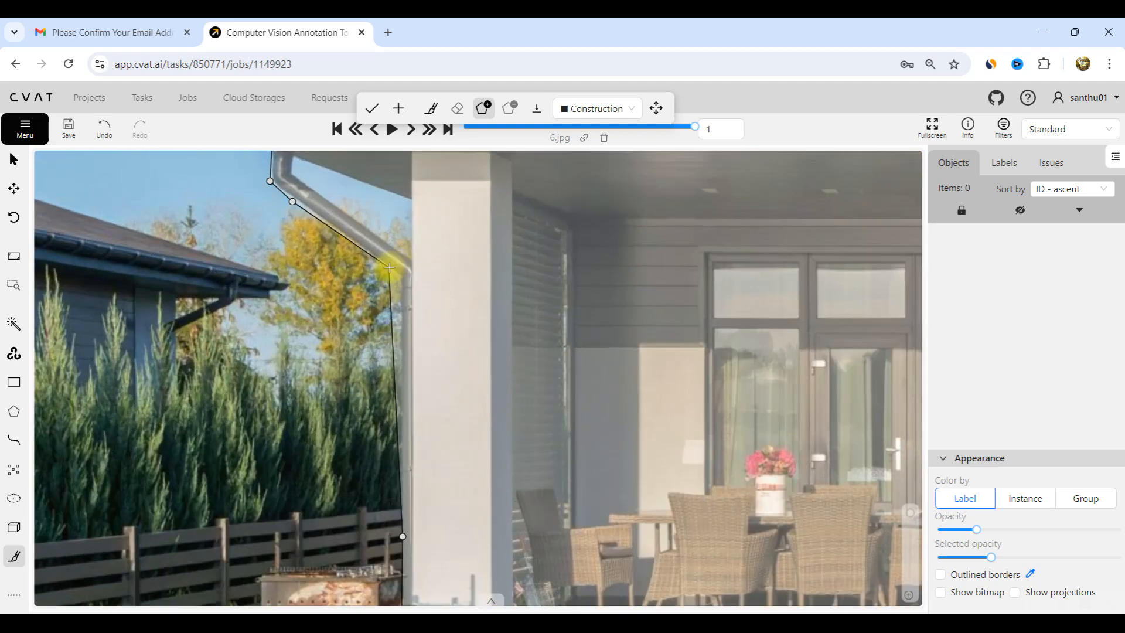
{"action": "scroll", "coordinate": [398, 273], "scroll_direction": "down", "scroll_amount": 3}
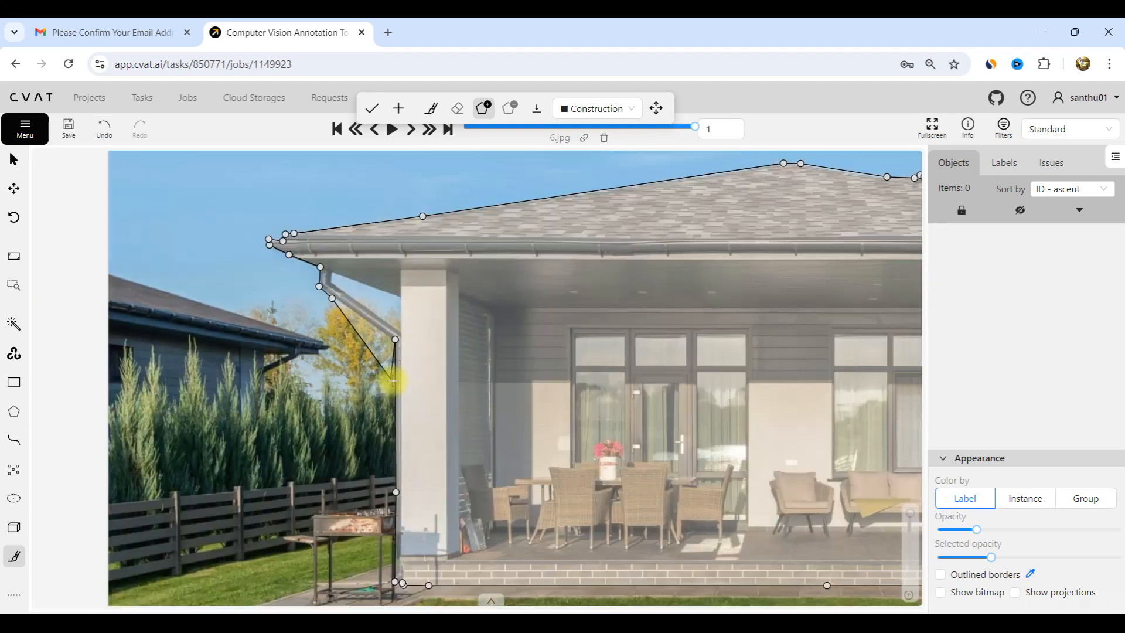
{"action": "scroll", "coordinate": [373, 330], "scroll_direction": "up", "scroll_amount": 2}
{"action": "scroll", "coordinate": [373, 329], "scroll_direction": "up", "scroll_amount": 2}
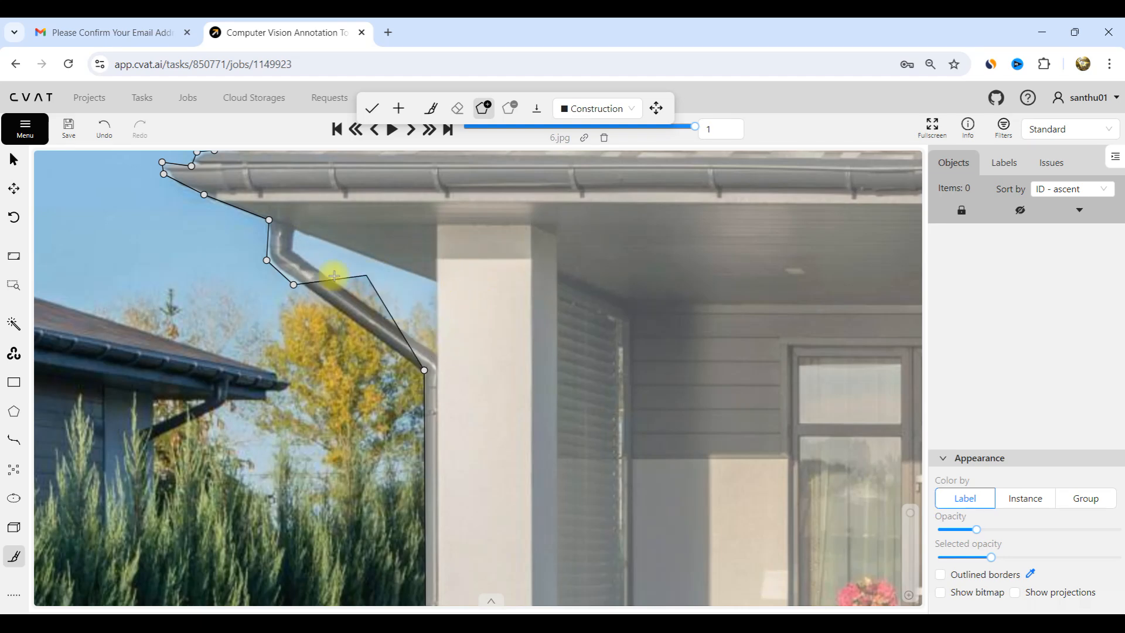
{"action": "scroll", "coordinate": [329, 302], "scroll_direction": "up", "scroll_amount": 2}
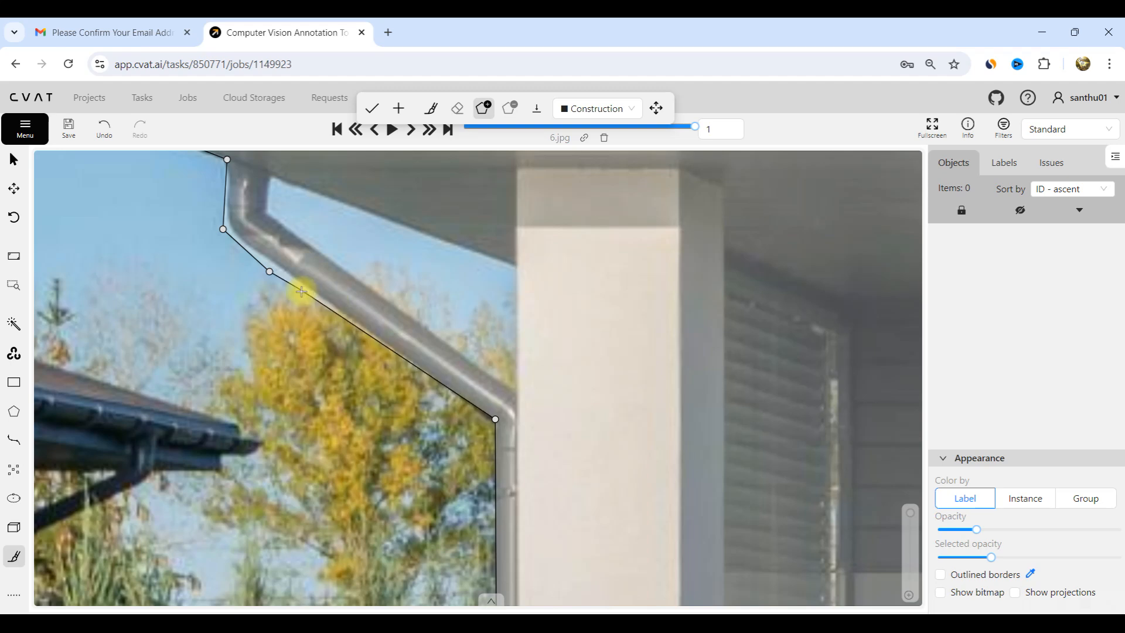
{"action": "left_click", "coordinate": [269, 271]}
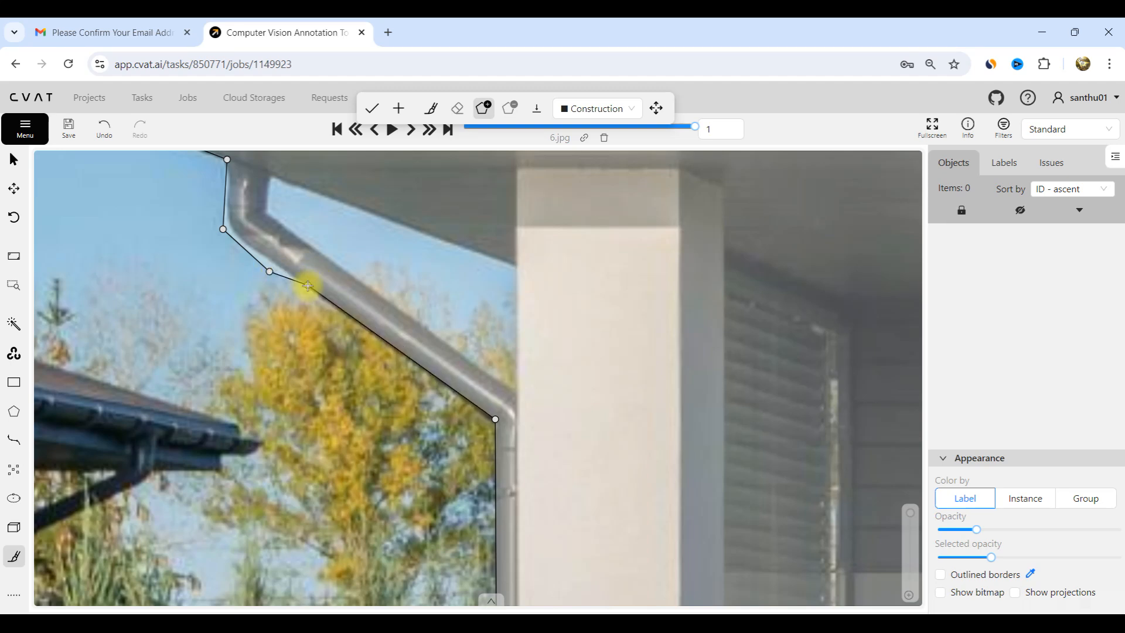
{"action": "double_click", "coordinate": [307, 286]}
- Finish drawing the Construction mask so it becomes object 10
{"action": "scroll", "coordinate": [288, 306], "scroll_direction": "down", "scroll_amount": 10}
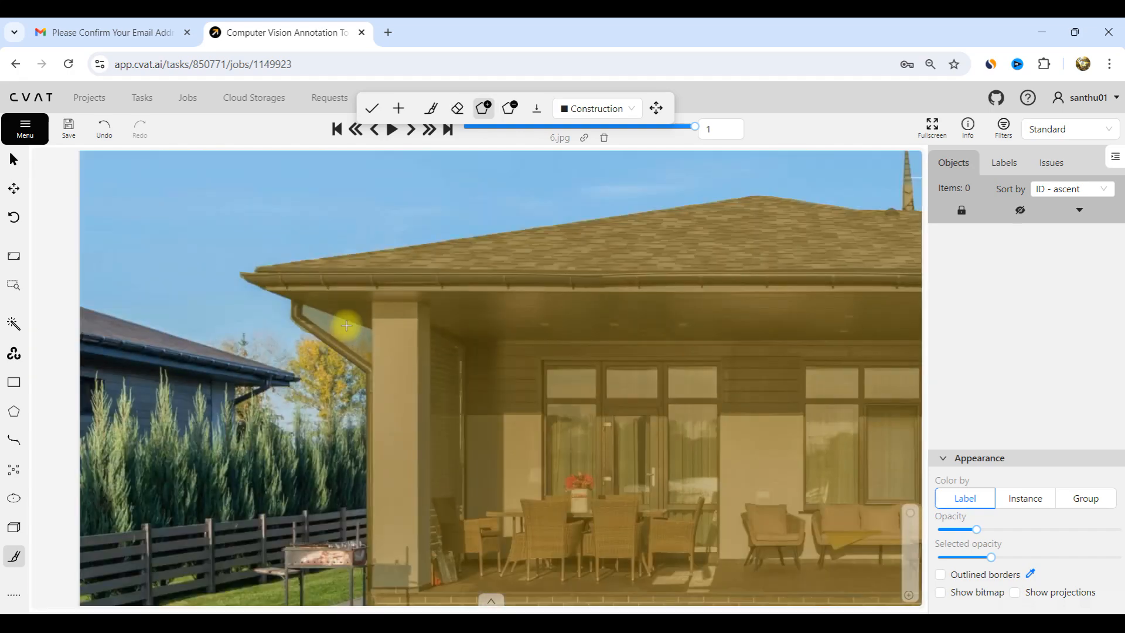
{"action": "scroll", "coordinate": [489, 329], "scroll_direction": "up", "scroll_amount": 5}
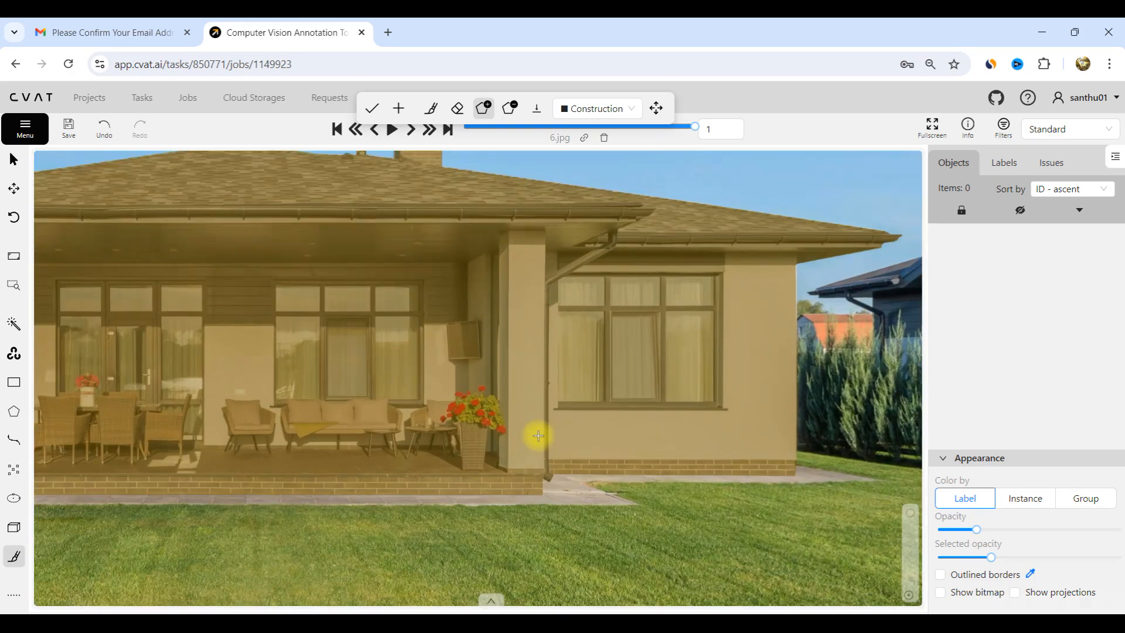
{"action": "scroll", "coordinate": [535, 434], "scroll_direction": "down", "scroll_amount": 3}
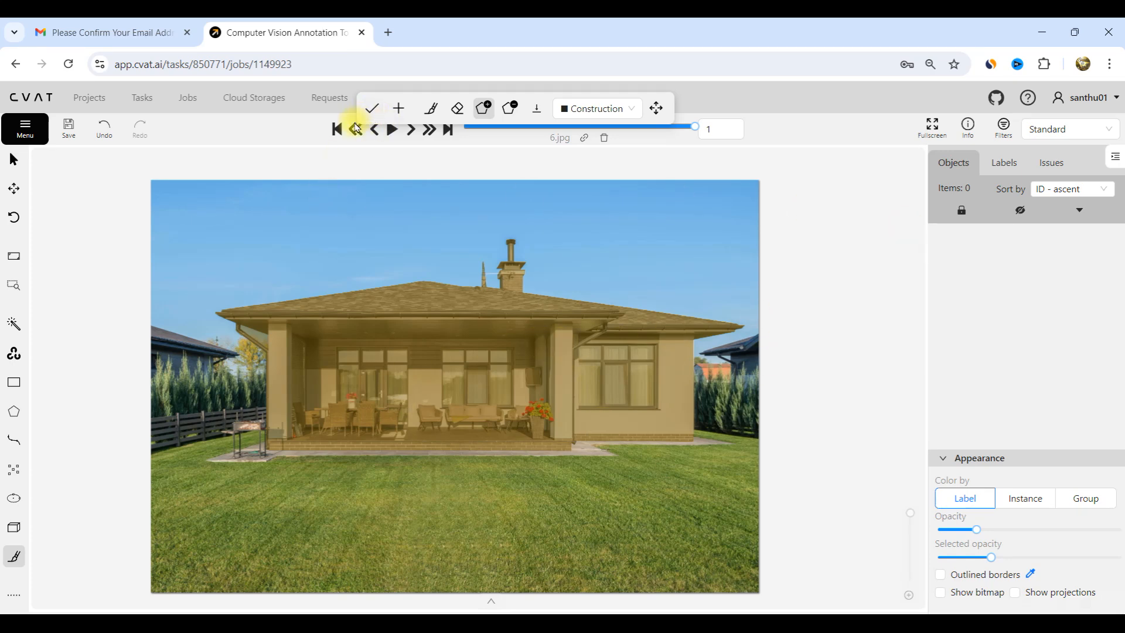
{"action": "left_click", "coordinate": [373, 110]}
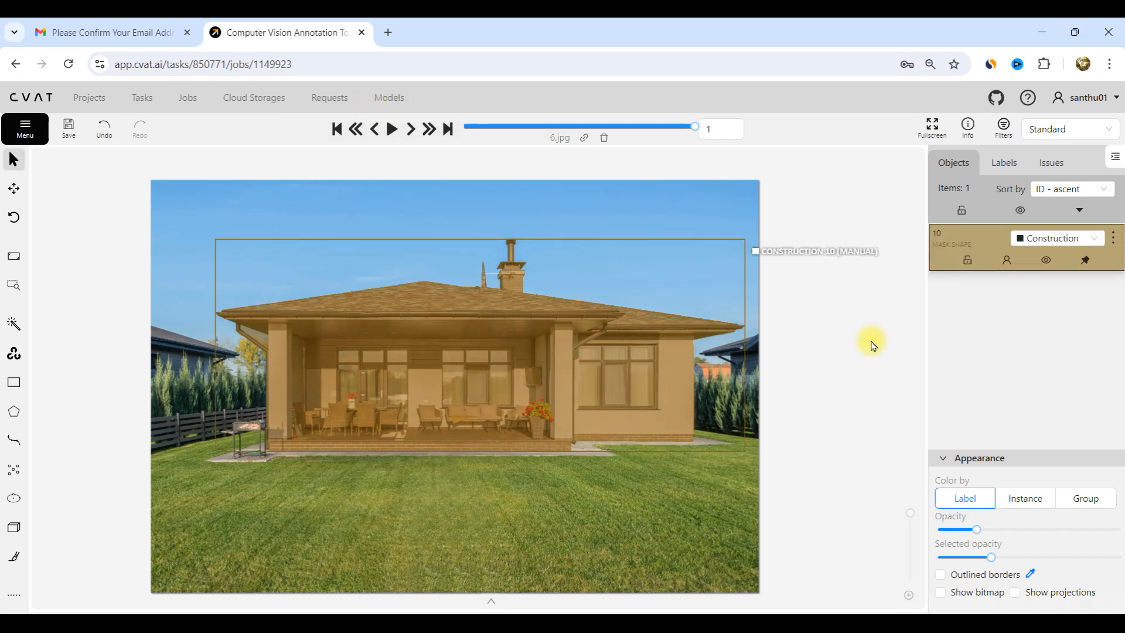
- Save the annotations so far
{"action": "scroll", "coordinate": [269, 326], "scroll_direction": "up", "scroll_amount": 3}
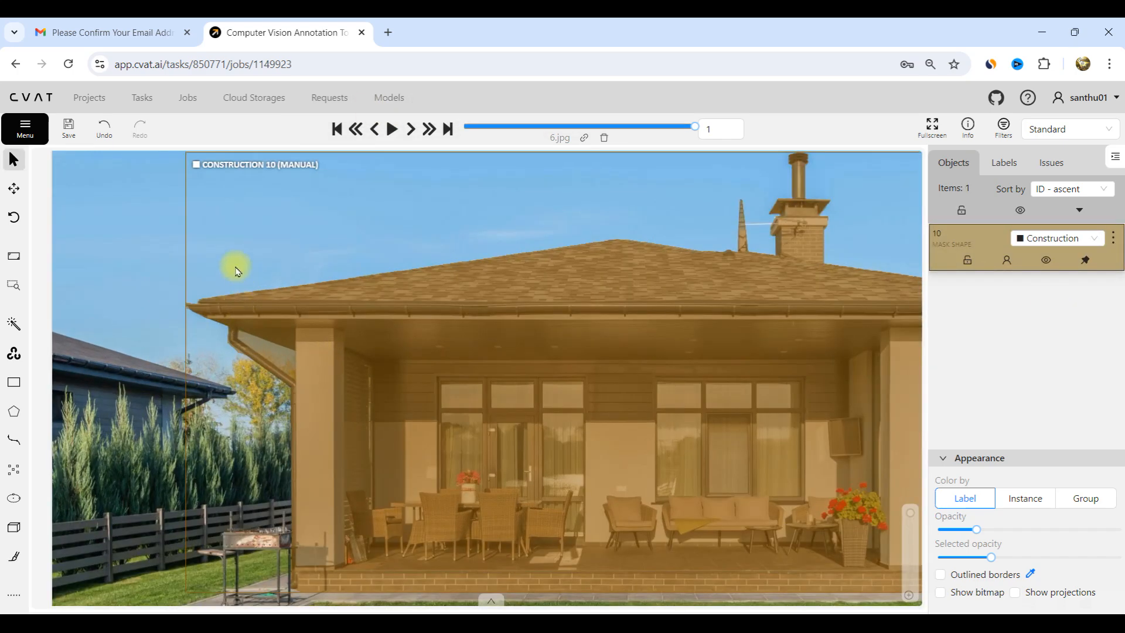
{"action": "scroll", "coordinate": [237, 270], "scroll_direction": "up", "scroll_amount": 1}
{"action": "left_click", "coordinate": [59, 132]}
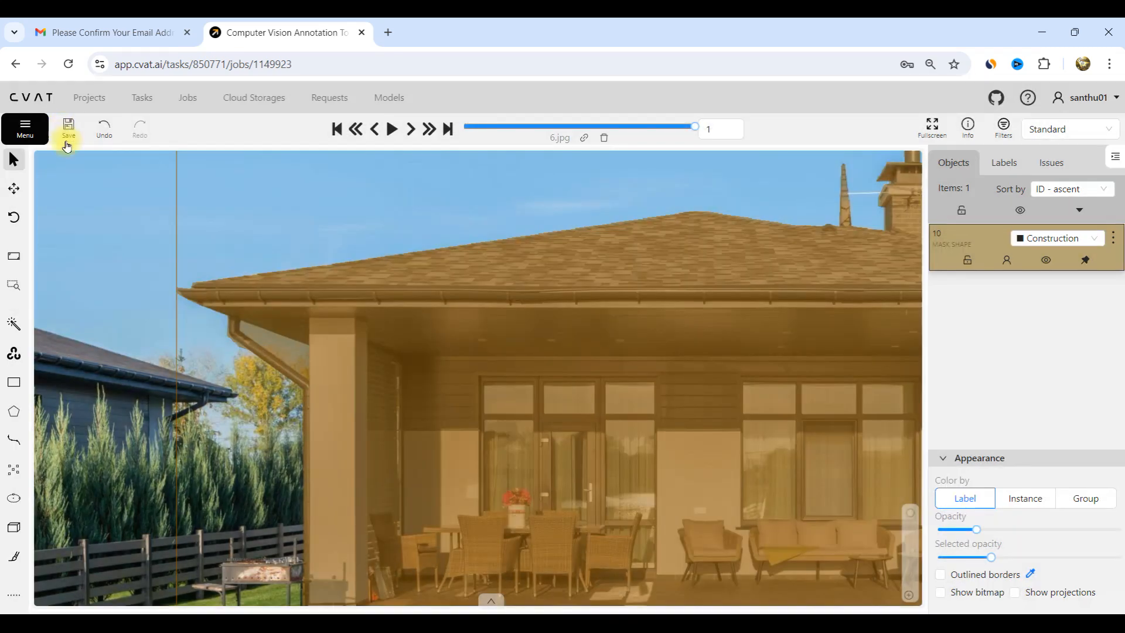
{"action": "scroll", "coordinate": [264, 375], "scroll_direction": "up", "scroll_amount": 3}
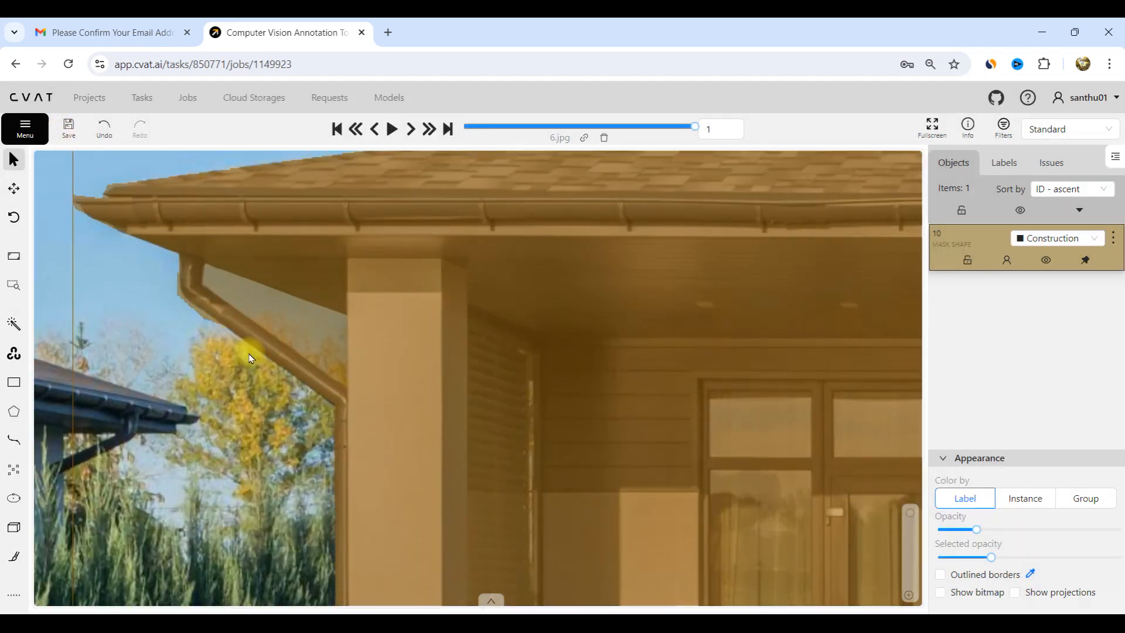
- Reopen the Construction mask for editing from its actions menu
{"action": "left_click", "coordinate": [1112, 237]}
{"action": "left_click", "coordinate": [1037, 304]}
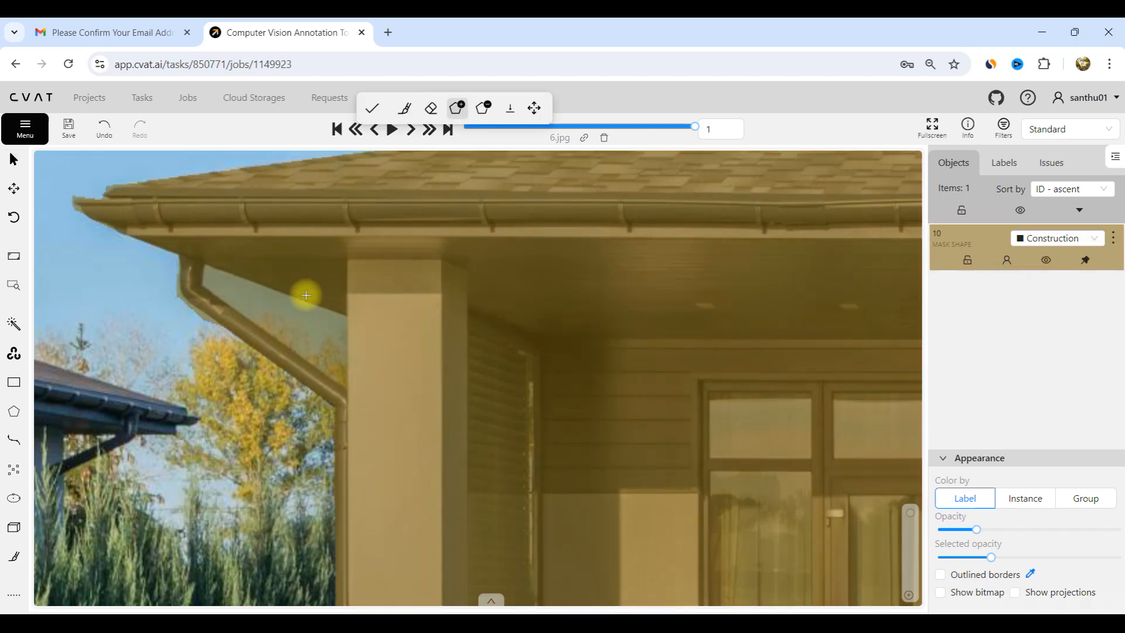
{"action": "scroll", "coordinate": [269, 312], "scroll_direction": "up", "scroll_amount": 3}
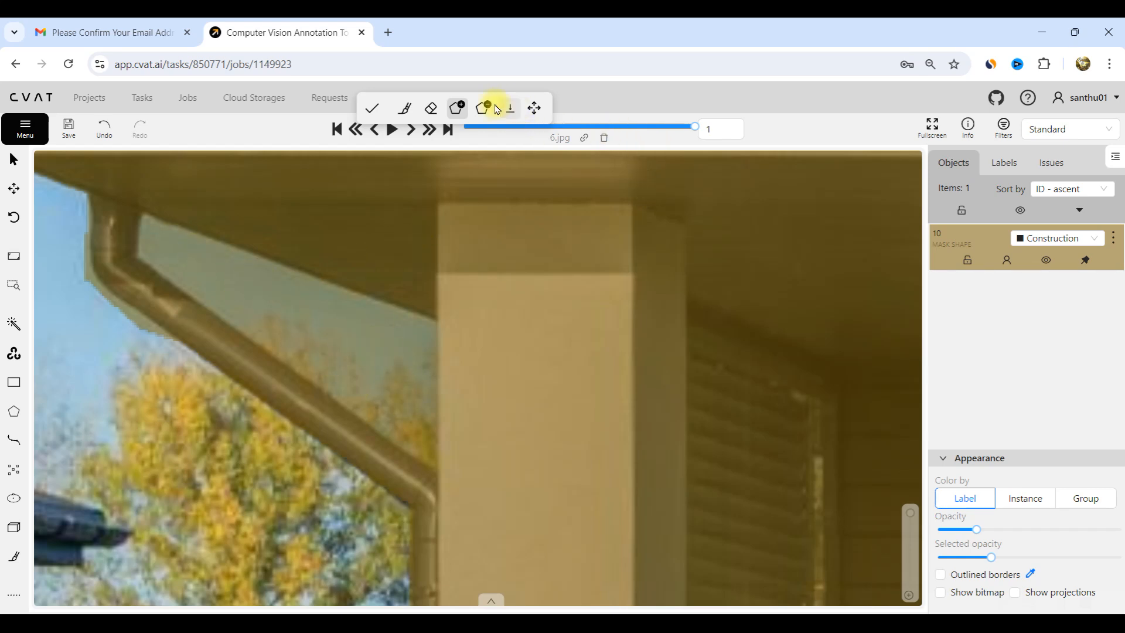
{"action": "scroll", "coordinate": [156, 226], "scroll_direction": "up", "scroll_amount": 3}
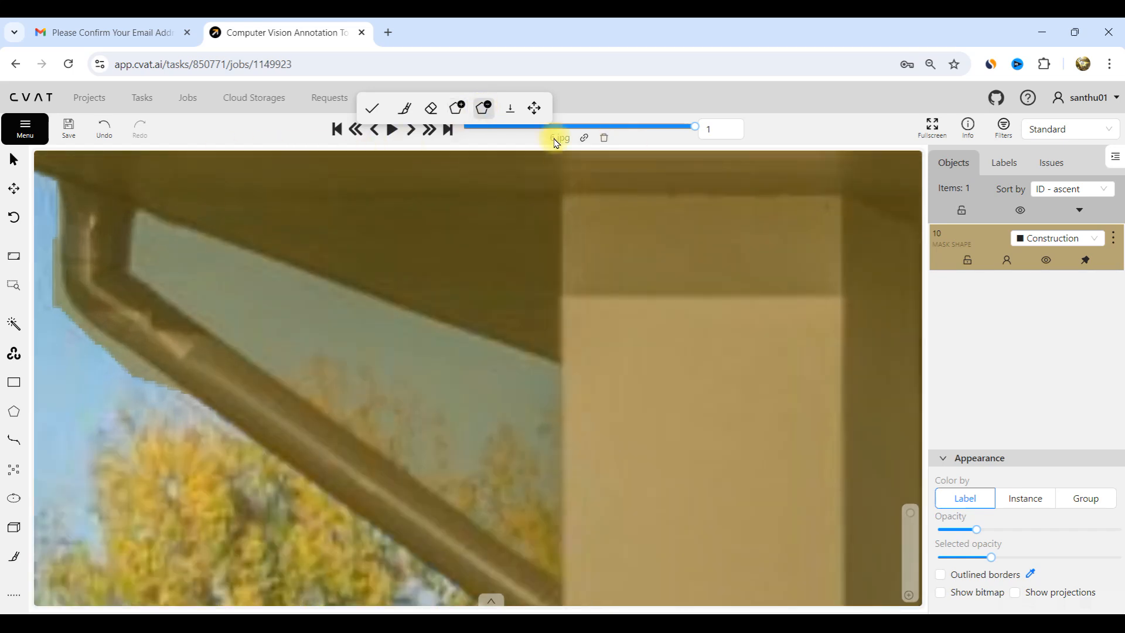
{"action": "scroll", "coordinate": [136, 212], "scroll_direction": "up", "scroll_amount": 2}
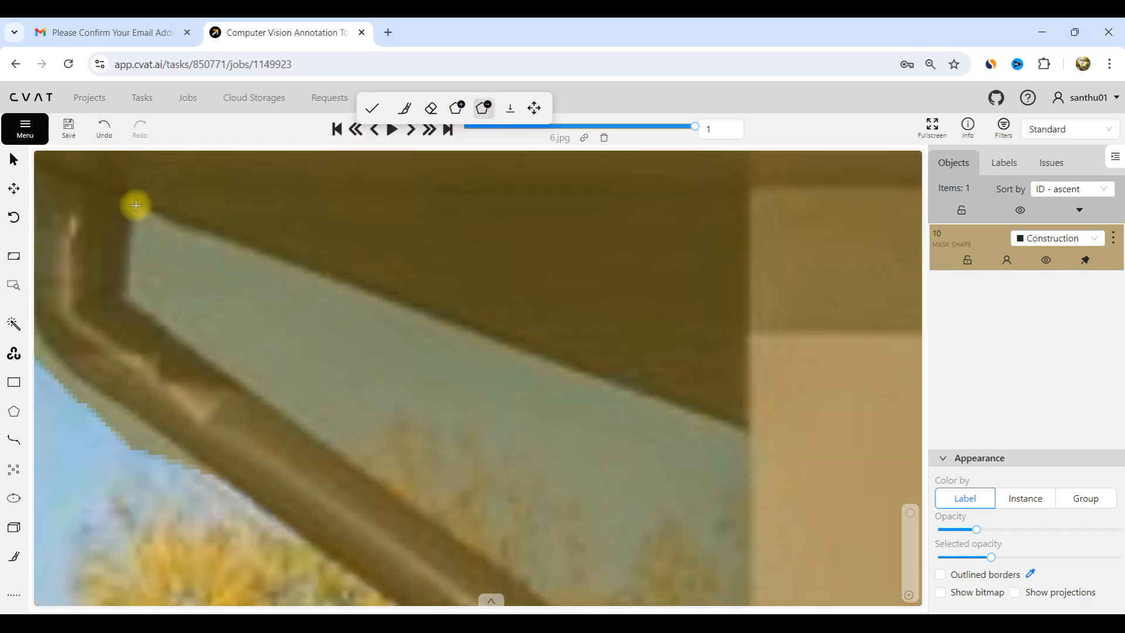
- Cut the sky gap between the gutter and the porch pillar out of the mask and commit it
{"action": "left_click", "coordinate": [132, 211]}
{"action": "scroll", "coordinate": [314, 294], "scroll_direction": "down", "scroll_amount": 5}
{"action": "scroll", "coordinate": [264, 294], "scroll_direction": "up", "scroll_amount": 5}
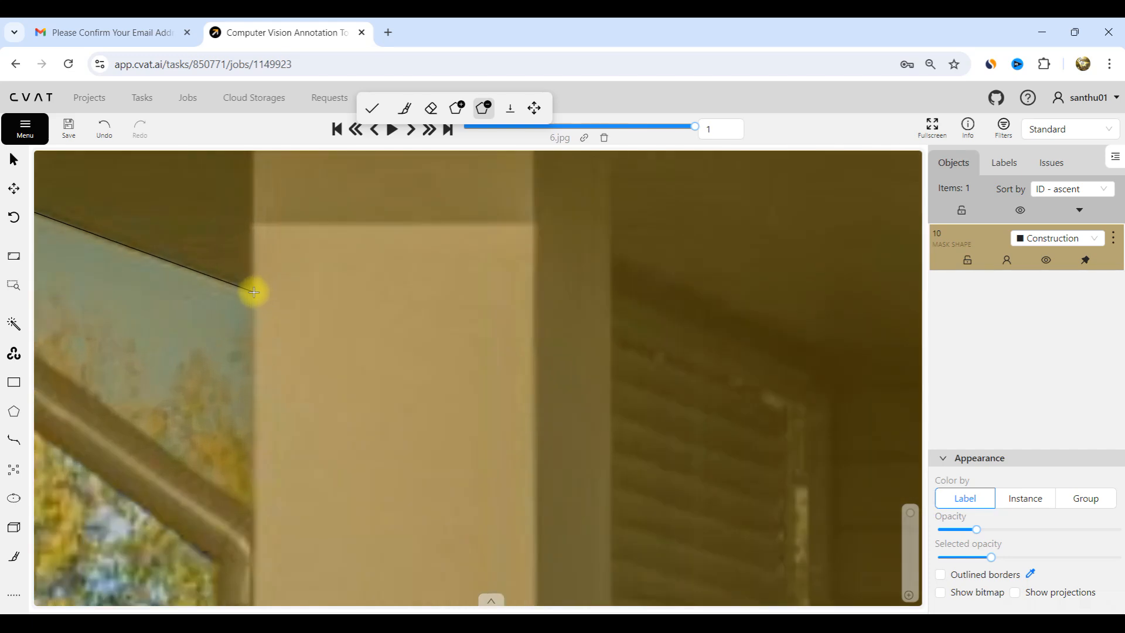
{"action": "left_click", "coordinate": [254, 292]}
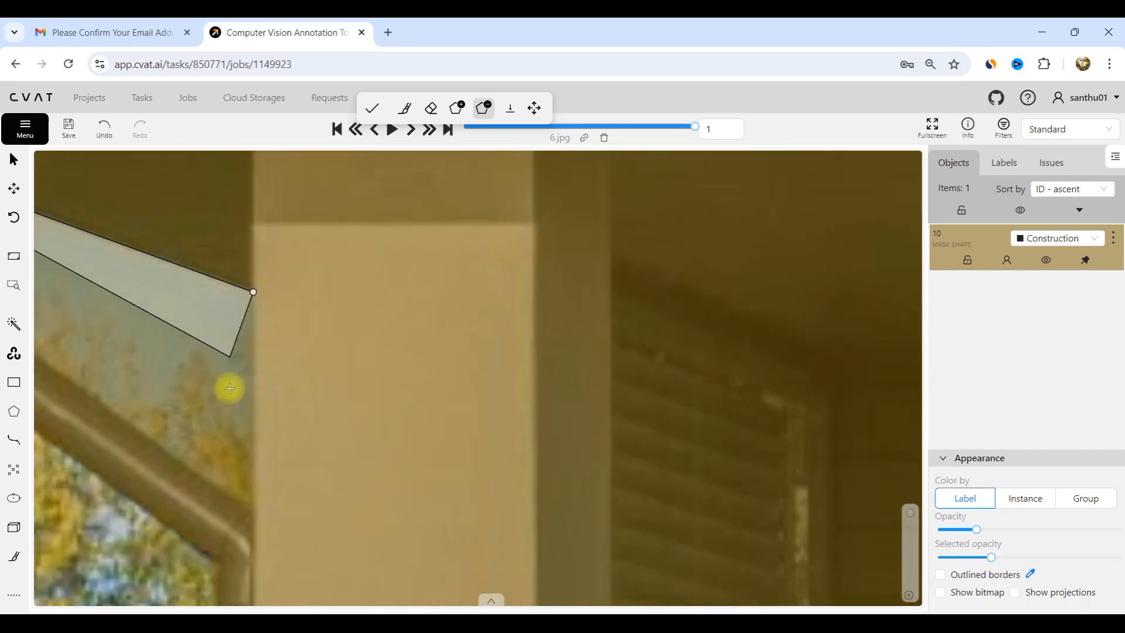
{"action": "left_click", "coordinate": [249, 509]}
{"action": "scroll", "coordinate": [321, 472], "scroll_direction": "down", "scroll_amount": 3}
{"action": "scroll", "coordinate": [150, 371], "scroll_direction": "up", "scroll_amount": 5}
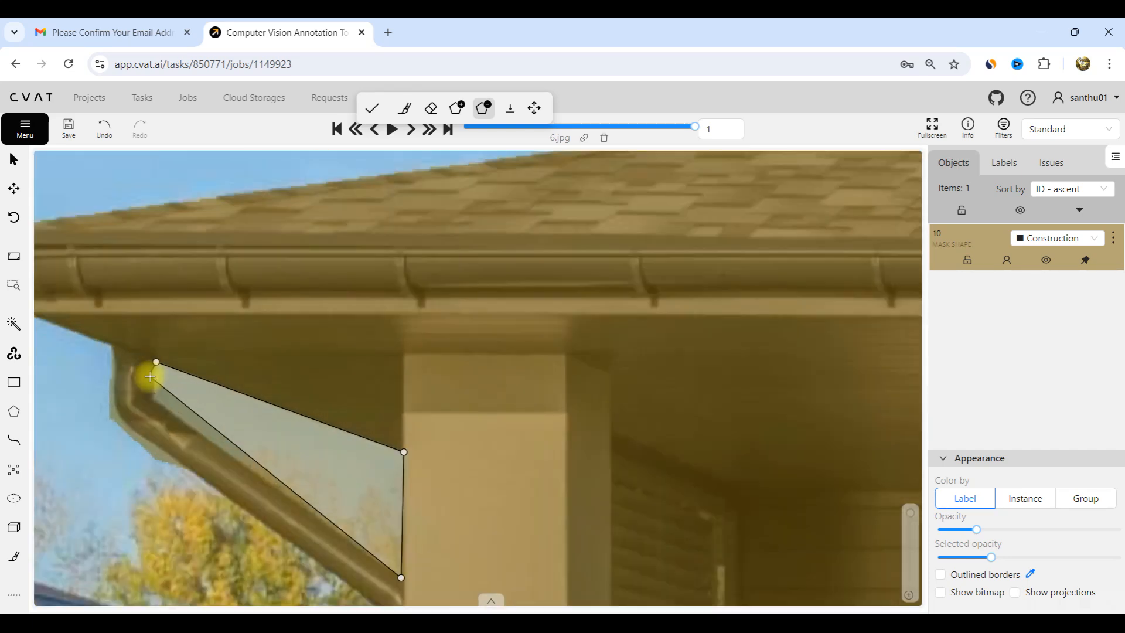
{"action": "left_click", "coordinate": [156, 389]}
{"action": "scroll", "coordinate": [199, 334], "scroll_direction": "down", "scroll_amount": 4}
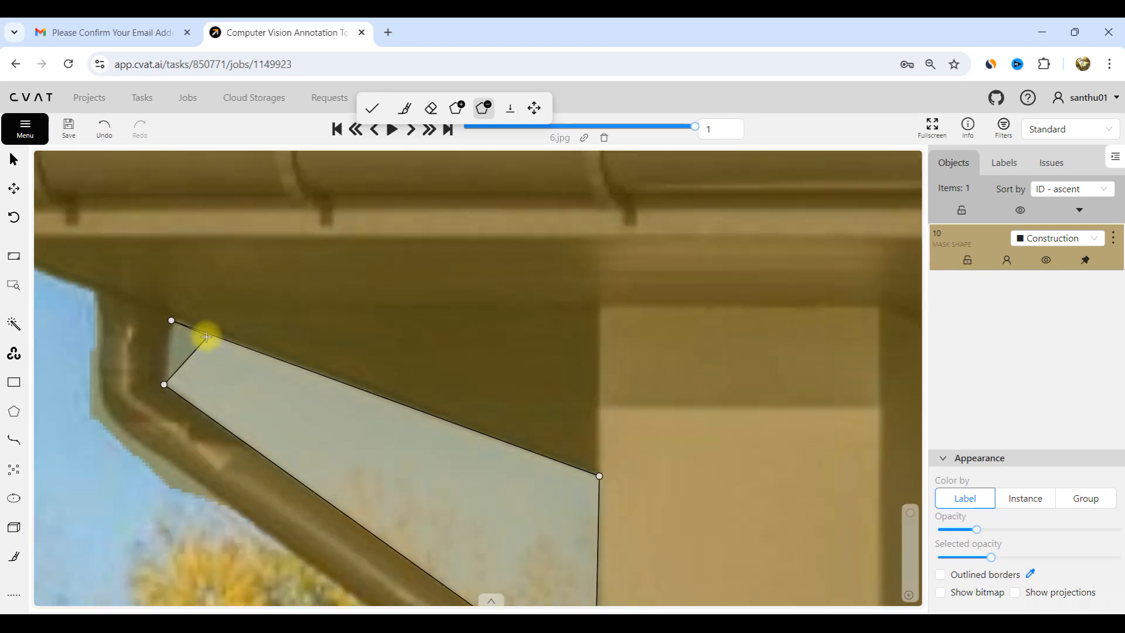
{"action": "scroll", "coordinate": [176, 345], "scroll_direction": "up", "scroll_amount": 4}
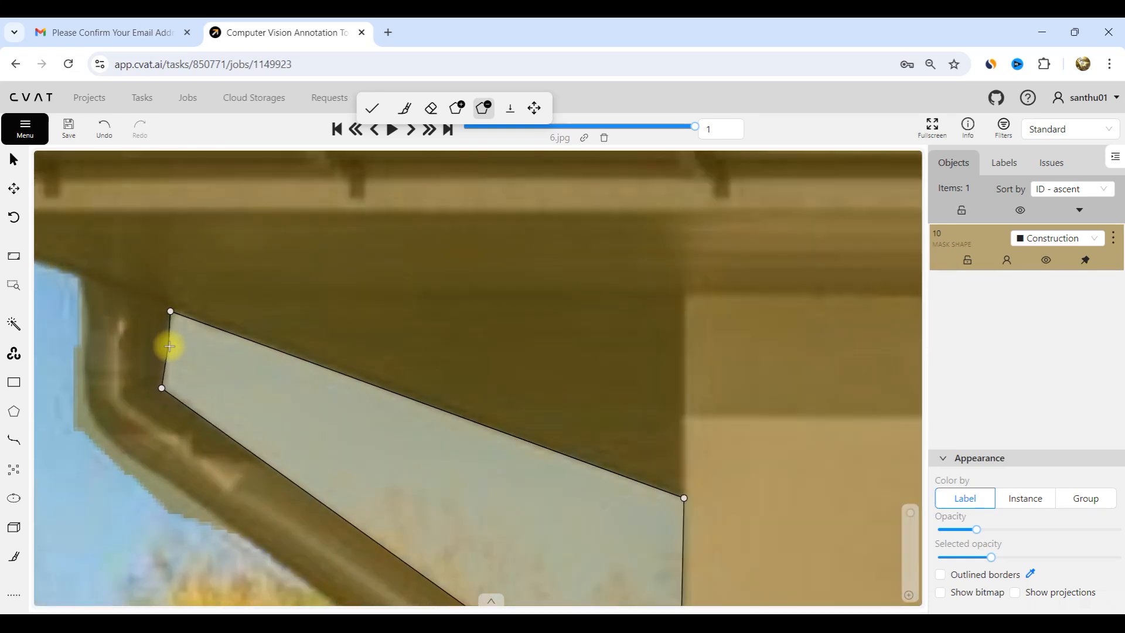
{"action": "key", "text": "n"}
{"action": "scroll", "coordinate": [249, 303], "scroll_direction": "down", "scroll_amount": 9}
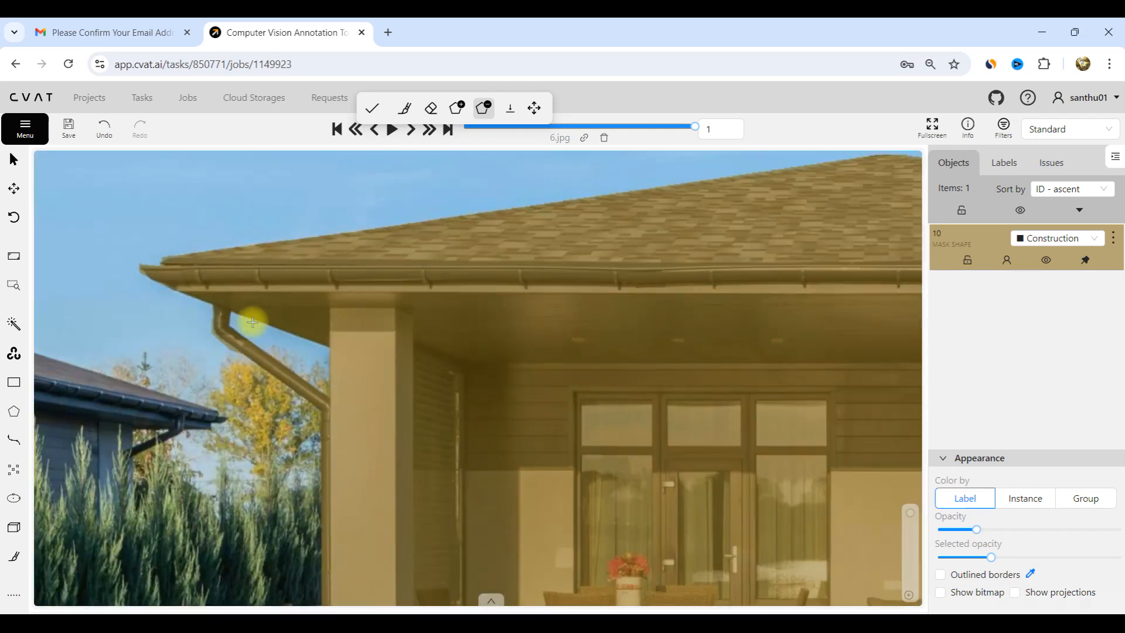
{"action": "scroll", "coordinate": [246, 328], "scroll_direction": "up", "scroll_amount": 3}
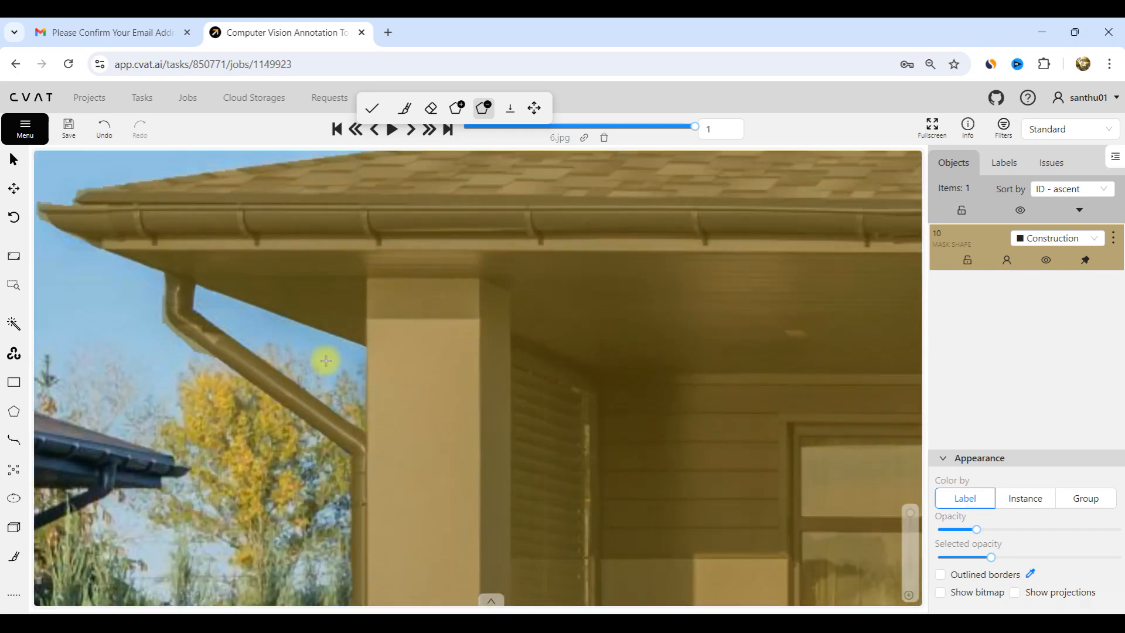
{"action": "scroll", "coordinate": [316, 357], "scroll_direction": "down", "scroll_amount": 5}
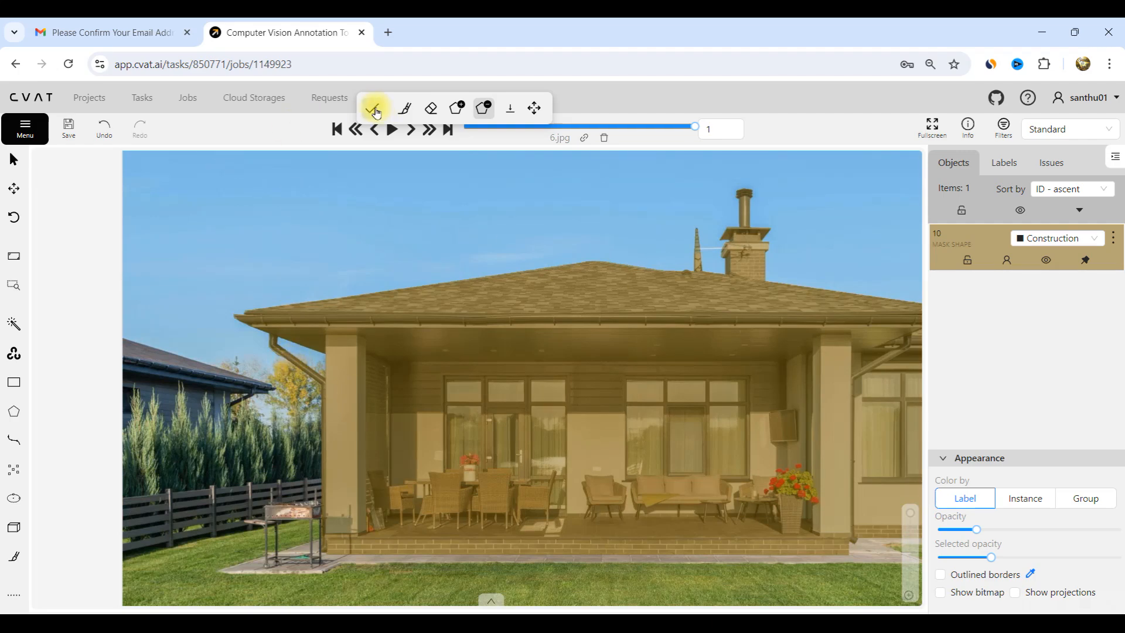
{"action": "left_click", "coordinate": [374, 109]}
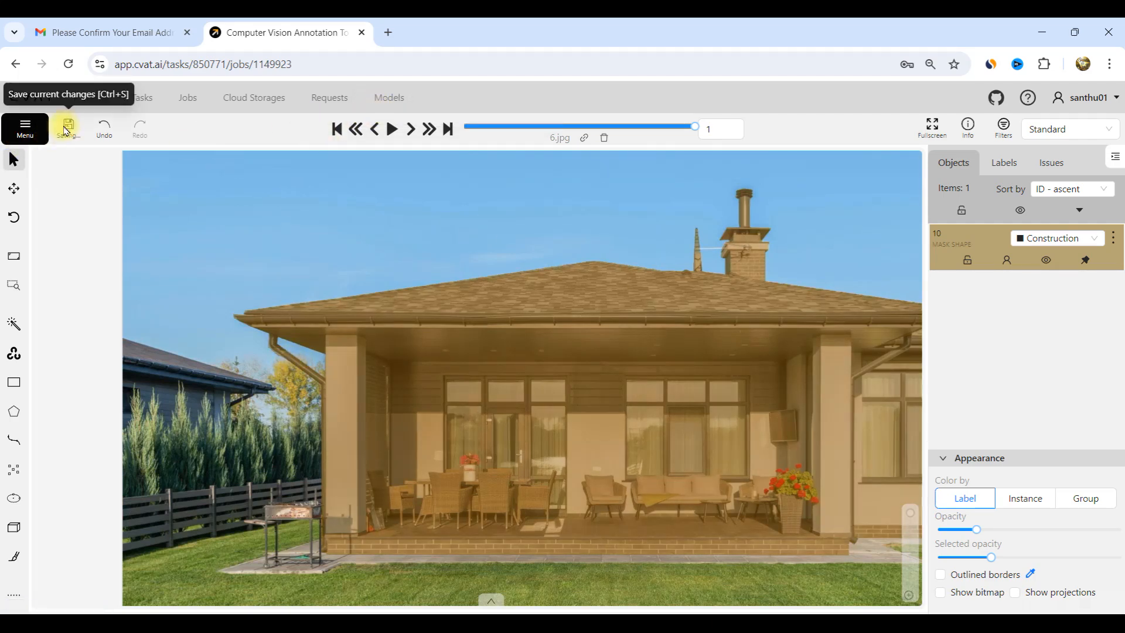
- Zoom in and out over 6.jpg to inspect the Construction, Sky and Lawn masks
{"action": "scroll", "coordinate": [391, 302], "scroll_direction": "down", "scroll_amount": 4}
{"action": "scroll", "coordinate": [186, 345], "scroll_direction": "up", "scroll_amount": 5}
{"action": "scroll", "coordinate": [237, 367], "scroll_direction": "down", "scroll_amount": 3}
{"action": "scroll", "coordinate": [238, 367], "scroll_direction": "up", "scroll_amount": 5}
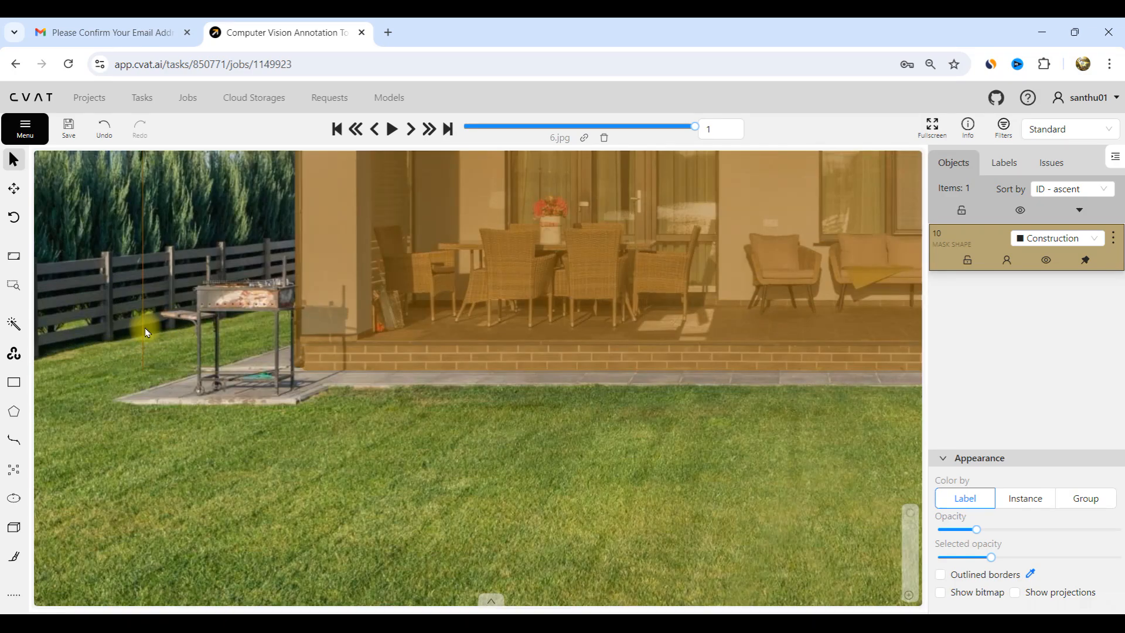
{"action": "scroll", "coordinate": [369, 402], "scroll_direction": "down", "scroll_amount": 3}
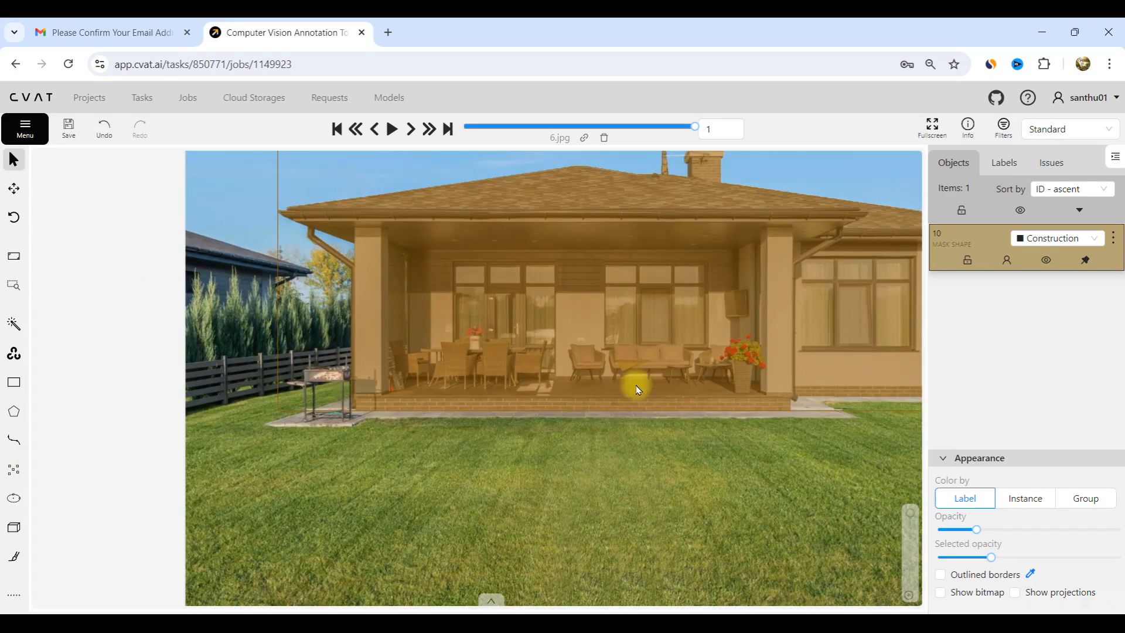
{"action": "scroll", "coordinate": [729, 386], "scroll_direction": "down", "scroll_amount": 3}
{"action": "scroll", "coordinate": [915, 378], "scroll_direction": "up", "scroll_amount": 5}
{"action": "scroll", "coordinate": [566, 403], "scroll_direction": "down", "scroll_amount": 5}
{"action": "scroll", "coordinate": [648, 377], "scroll_direction": "up", "scroll_amount": 4}
{"action": "scroll", "coordinate": [649, 395], "scroll_direction": "up", "scroll_amount": 3}
{"action": "scroll", "coordinate": [474, 345], "scroll_direction": "down", "scroll_amount": 5}
{"action": "scroll", "coordinate": [354, 354], "scroll_direction": "down", "scroll_amount": 3}
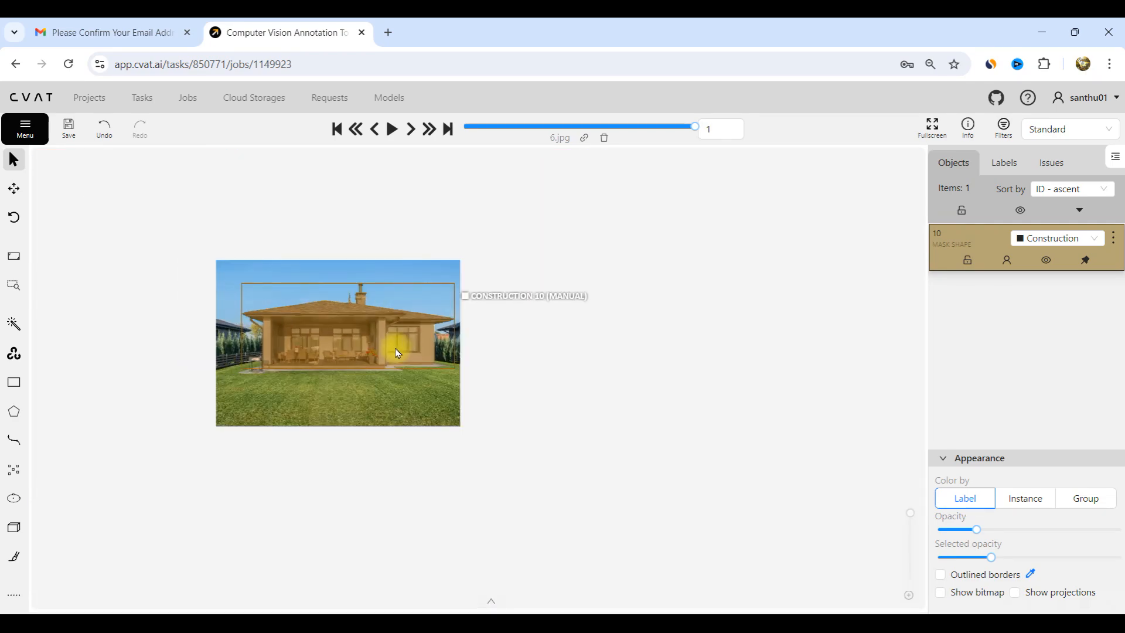
{"action": "scroll", "coordinate": [342, 342], "scroll_direction": "up", "scroll_amount": 4}
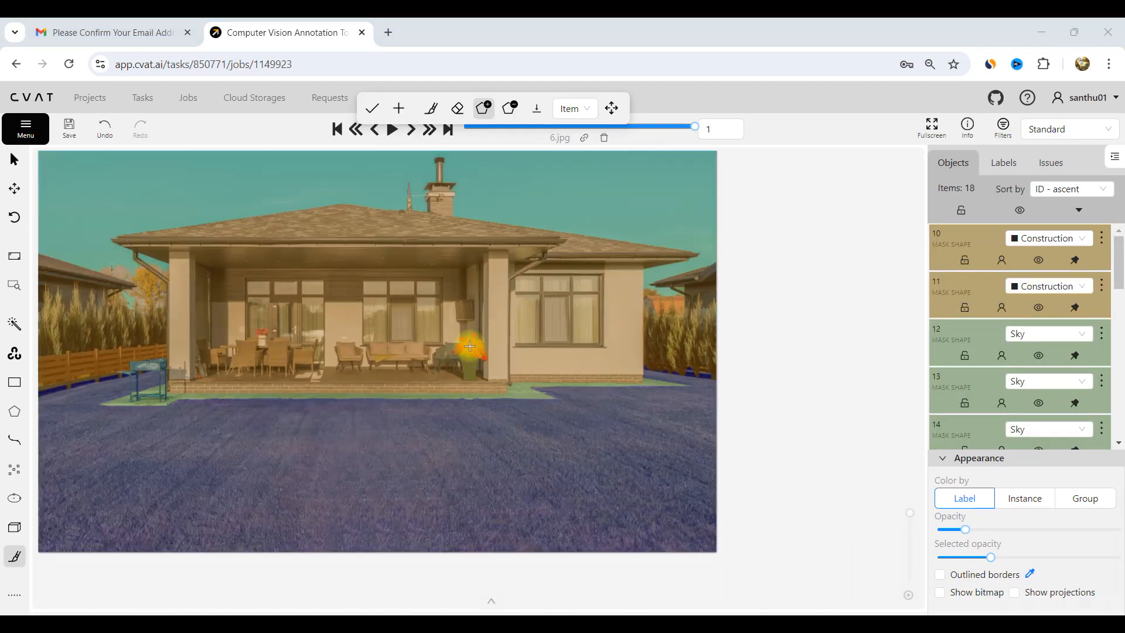
{"action": "scroll", "coordinate": [296, 253], "scroll_direction": "down", "scroll_amount": 1}
{"action": "scroll", "coordinate": [359, 274], "scroll_direction": "up", "scroll_amount": 2}
{"action": "scroll", "coordinate": [311, 236], "scroll_direction": "down", "scroll_amount": 3}
{"action": "scroll", "coordinate": [271, 223], "scroll_direction": "up", "scroll_amount": 3}
{"action": "scroll", "coordinate": [264, 228], "scroll_direction": "down", "scroll_amount": 2}
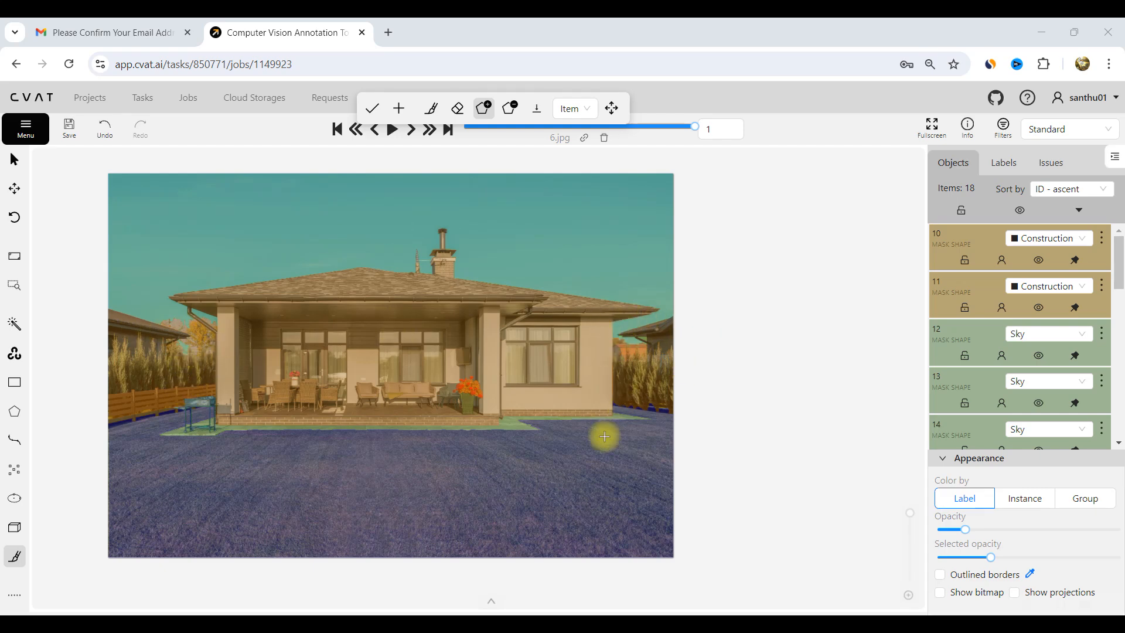
- Zoom onto the porch sofa and select the Item label for the new mask
{"action": "scroll", "coordinate": [257, 439], "scroll_direction": "up", "scroll_amount": 3}
{"action": "scroll", "coordinate": [161, 410], "scroll_direction": "up", "scroll_amount": 3}
{"action": "scroll", "coordinate": [516, 374], "scroll_direction": "down", "scroll_amount": 2}
{"action": "scroll", "coordinate": [404, 370], "scroll_direction": "up", "scroll_amount": 3}
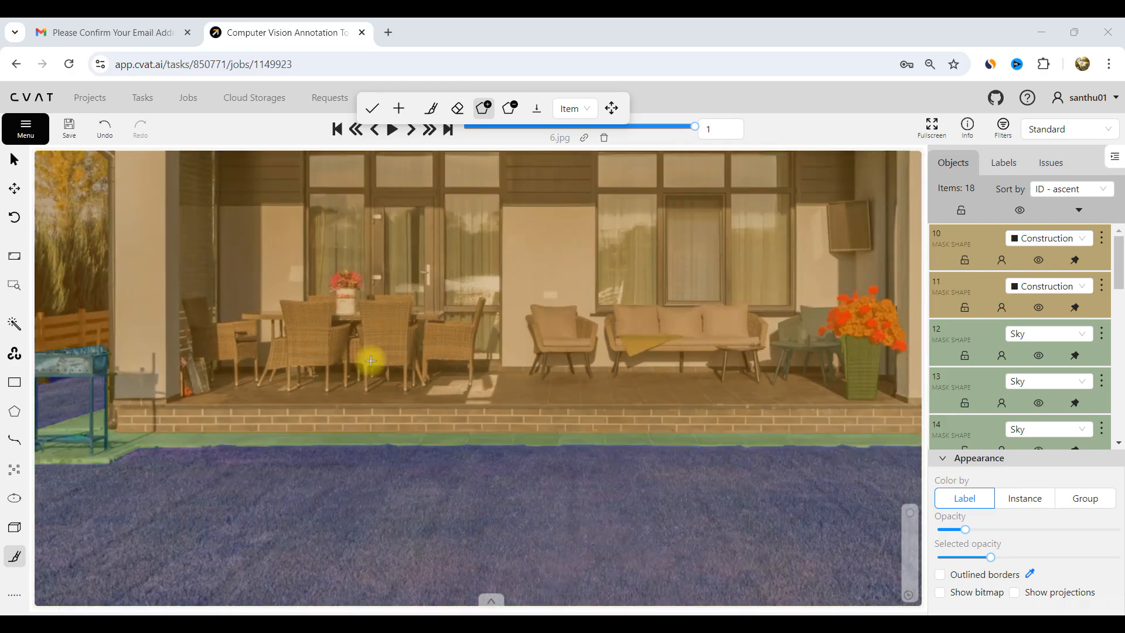
{"action": "scroll", "coordinate": [637, 358], "scroll_direction": "up", "scroll_amount": 3}
{"action": "scroll", "coordinate": [609, 373], "scroll_direction": "down", "scroll_amount": 2}
{"action": "scroll", "coordinate": [742, 368], "scroll_direction": "up", "scroll_amount": 4}
{"action": "scroll", "coordinate": [501, 405], "scroll_direction": "down", "scroll_amount": 3}
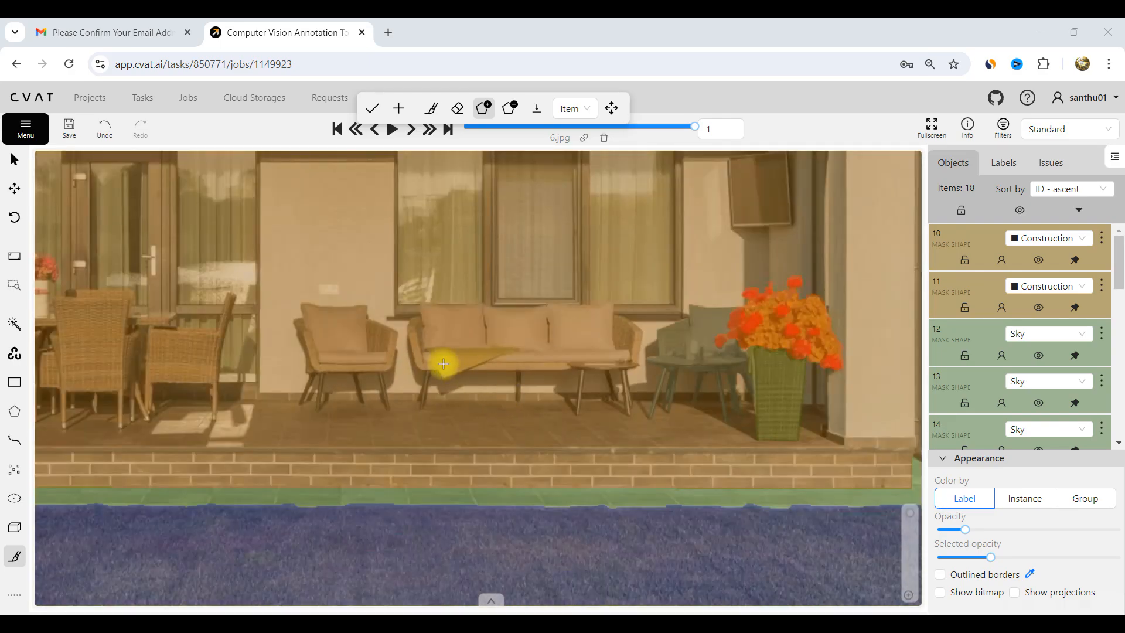
{"action": "scroll", "coordinate": [447, 364], "scroll_direction": "up", "scroll_amount": 4}
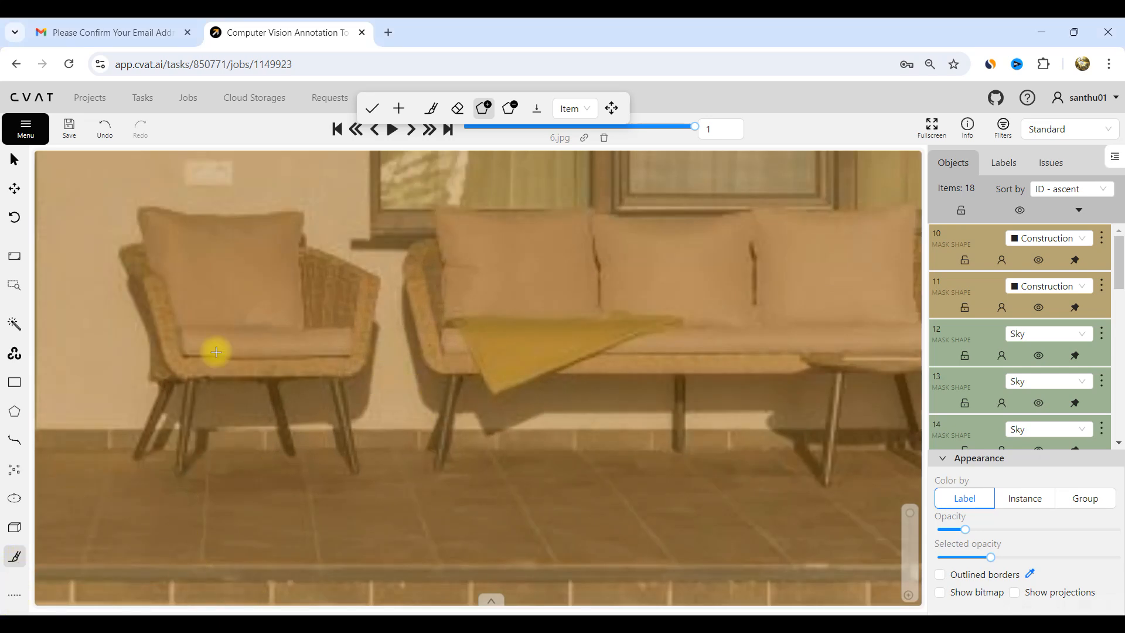
{"action": "left_click", "coordinate": [576, 107]}
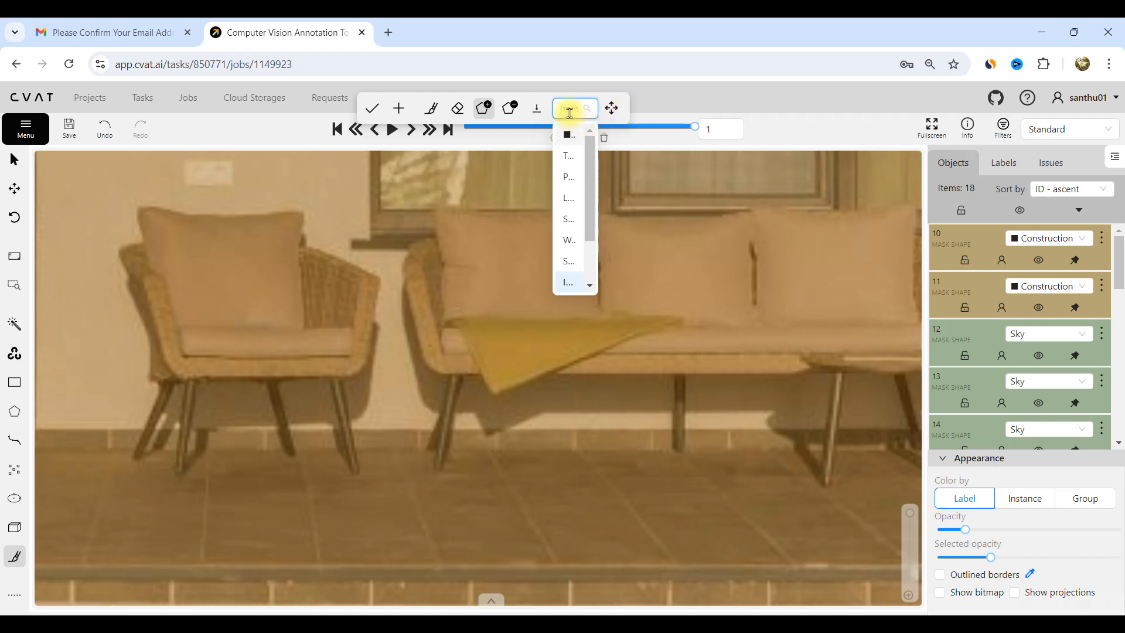
{"action": "left_click", "coordinate": [580, 283]}
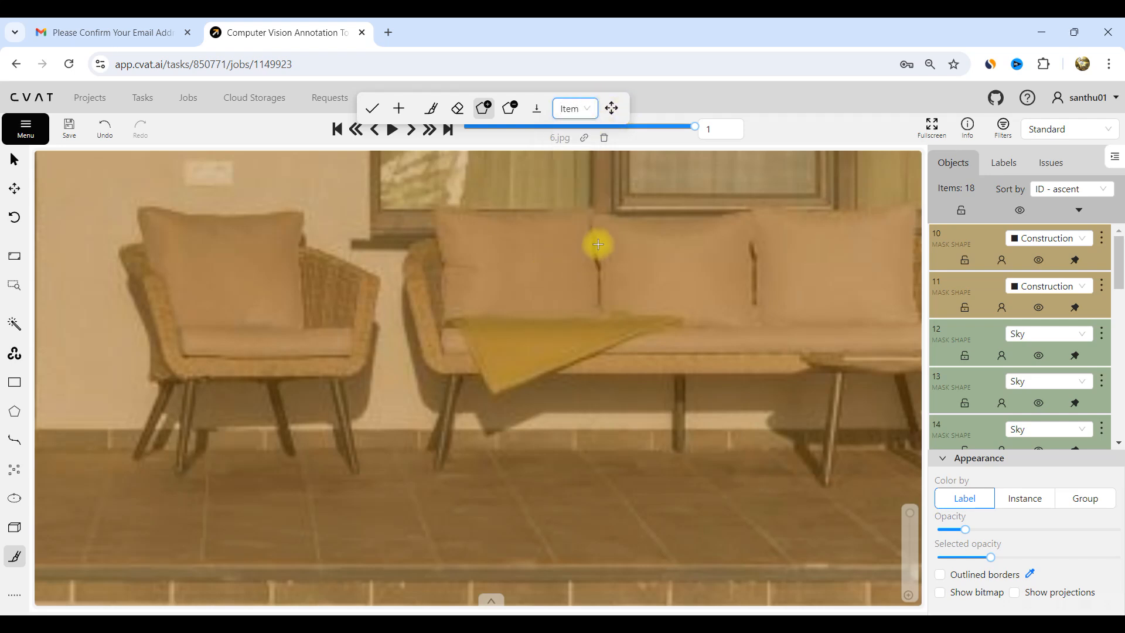
- Place the Item outline's first point at the foot of the sofa's front leg
{"action": "scroll", "coordinate": [477, 419], "scroll_direction": "down", "scroll_amount": 2}
{"action": "scroll", "coordinate": [402, 429], "scroll_direction": "up", "scroll_amount": 1}
{"action": "scroll", "coordinate": [402, 429], "scroll_direction": "up", "scroll_amount": 5}
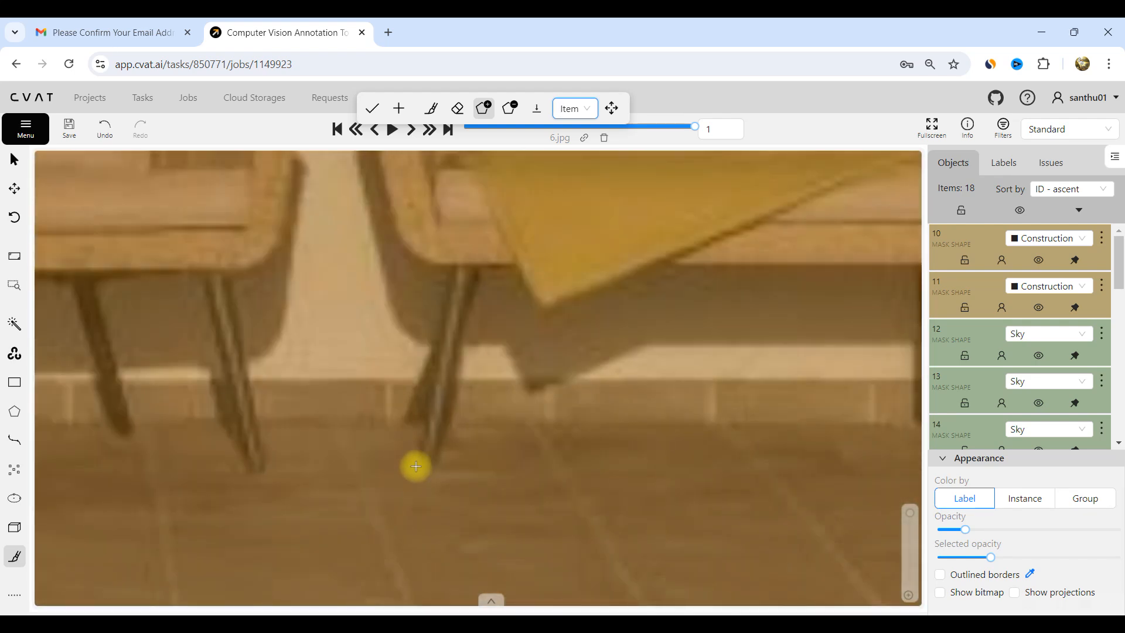
{"action": "left_click", "coordinate": [416, 466]}
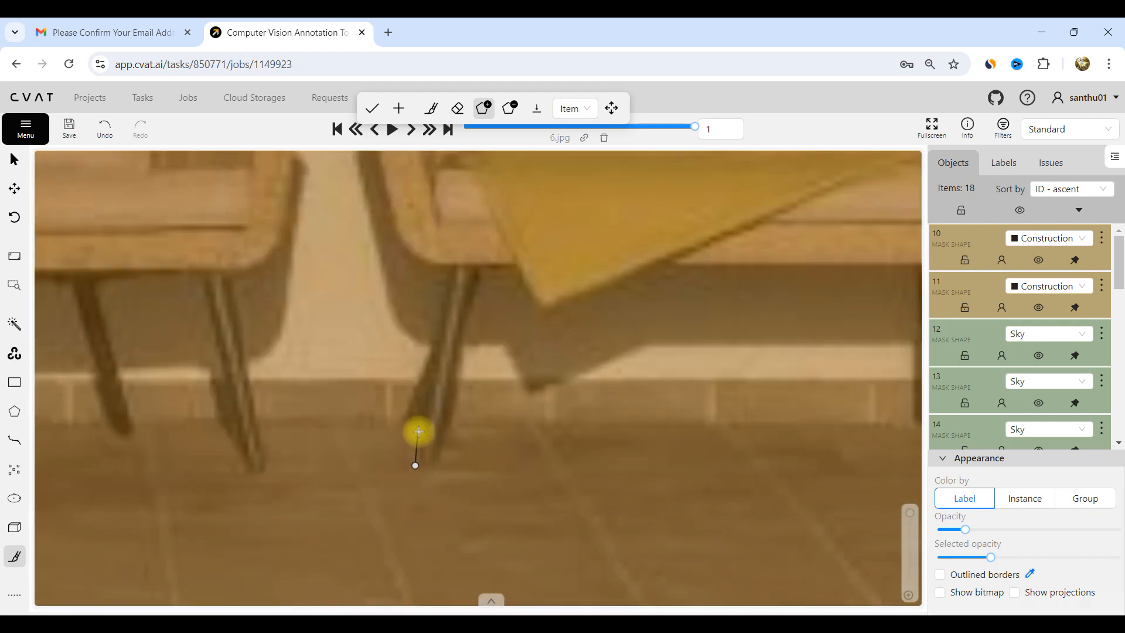
- Place Item polygon points around the sofa's left leg, left arm edge and the top of the left arm
{"action": "left_click", "coordinate": [402, 422]}
{"action": "left_click", "coordinate": [448, 264]}
{"action": "left_click", "coordinate": [427, 259]}
{"action": "left_click", "coordinate": [396, 241]}
{"action": "scroll", "coordinate": [417, 462], "scroll_direction": "down", "scroll_amount": 5}
{"action": "scroll", "coordinate": [367, 372], "scroll_direction": "up", "scroll_amount": 5}
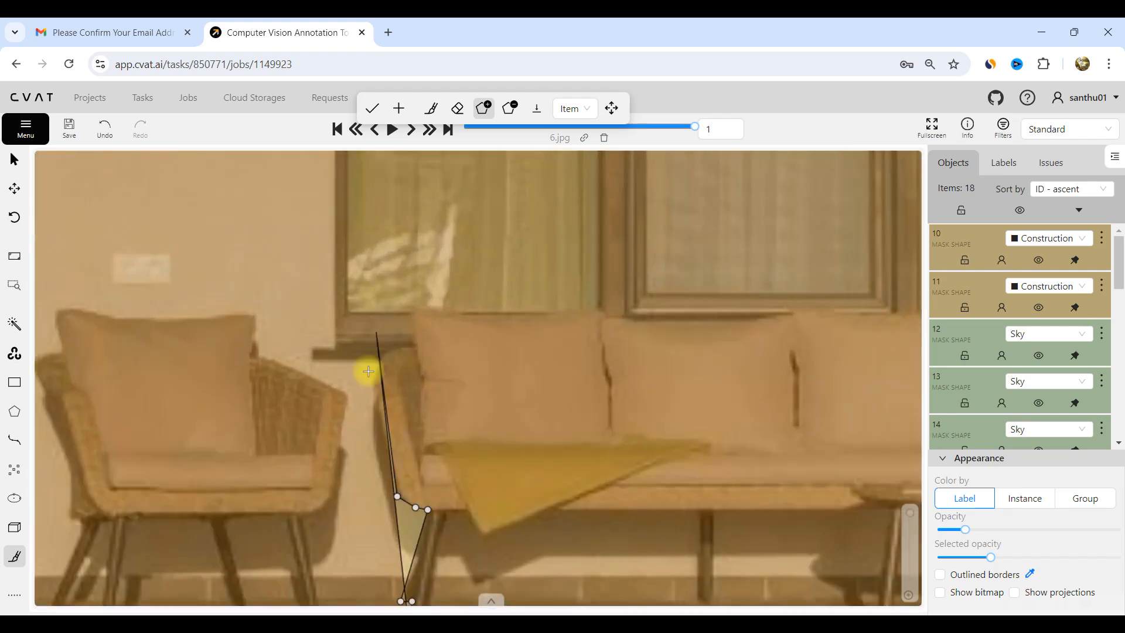
{"action": "left_click", "coordinate": [380, 389]}
{"action": "left_click", "coordinate": [379, 340]}
{"action": "left_click", "coordinate": [393, 314]}
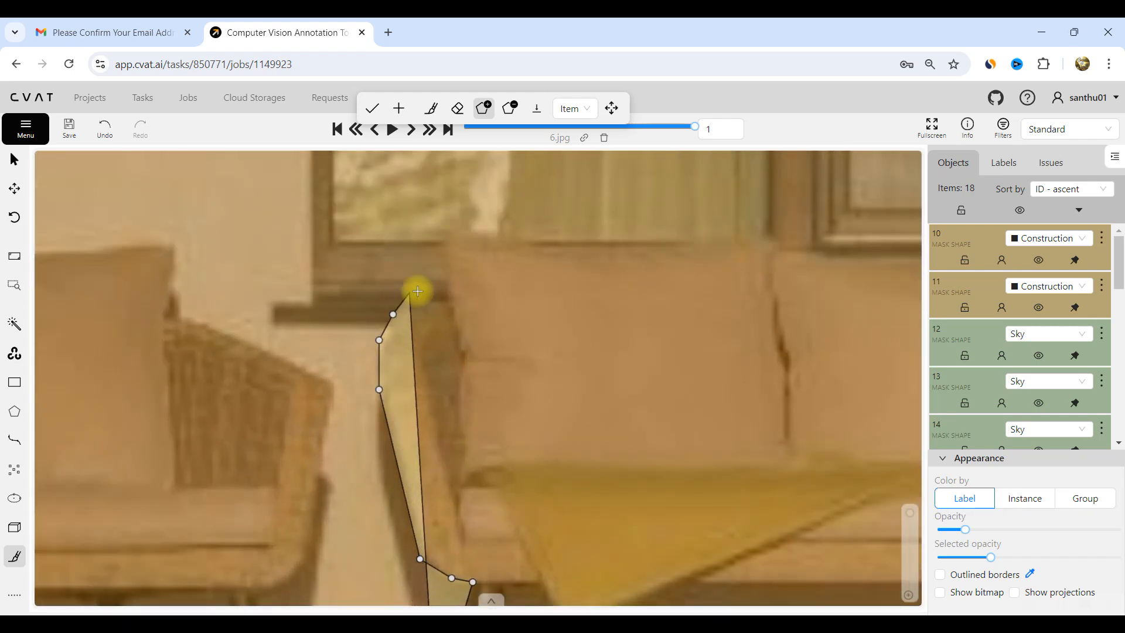
{"action": "left_click", "coordinate": [421, 287]}
{"action": "left_click", "coordinate": [449, 291]}
{"action": "left_click", "coordinate": [443, 239]}
{"action": "left_click", "coordinate": [473, 231]}
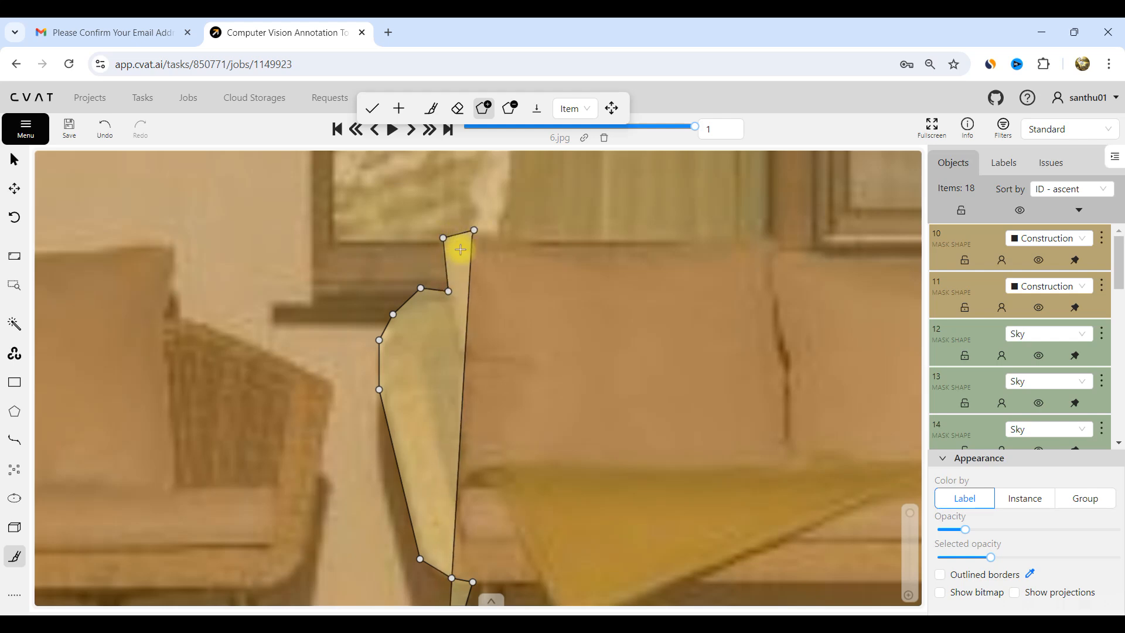
{"action": "scroll", "coordinate": [498, 258], "scroll_direction": "down", "scroll_amount": 2}
- Trace the outline along the sofa back to its right end and upper right corner
{"action": "left_click", "coordinate": [598, 253]}
{"action": "left_click", "coordinate": [681, 245]}
{"action": "left_click", "coordinate": [695, 253]}
{"action": "scroll", "coordinate": [469, 314], "scroll_direction": "down", "scroll_amount": 2}
{"action": "scroll", "coordinate": [469, 314], "scroll_direction": "up", "scroll_amount": 3}
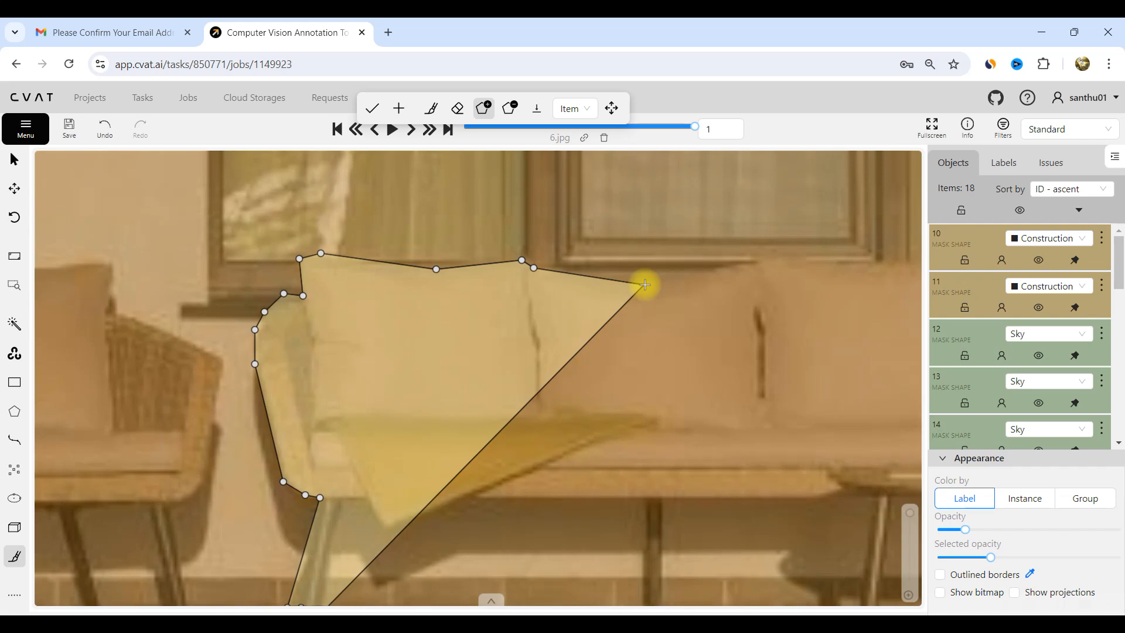
{"action": "left_click", "coordinate": [613, 276]}
{"action": "left_click", "coordinate": [728, 265]}
{"action": "left_click", "coordinate": [775, 256]}
{"action": "scroll", "coordinate": [533, 291], "scroll_direction": "down", "scroll_amount": 2}
{"action": "left_click", "coordinate": [690, 294]}
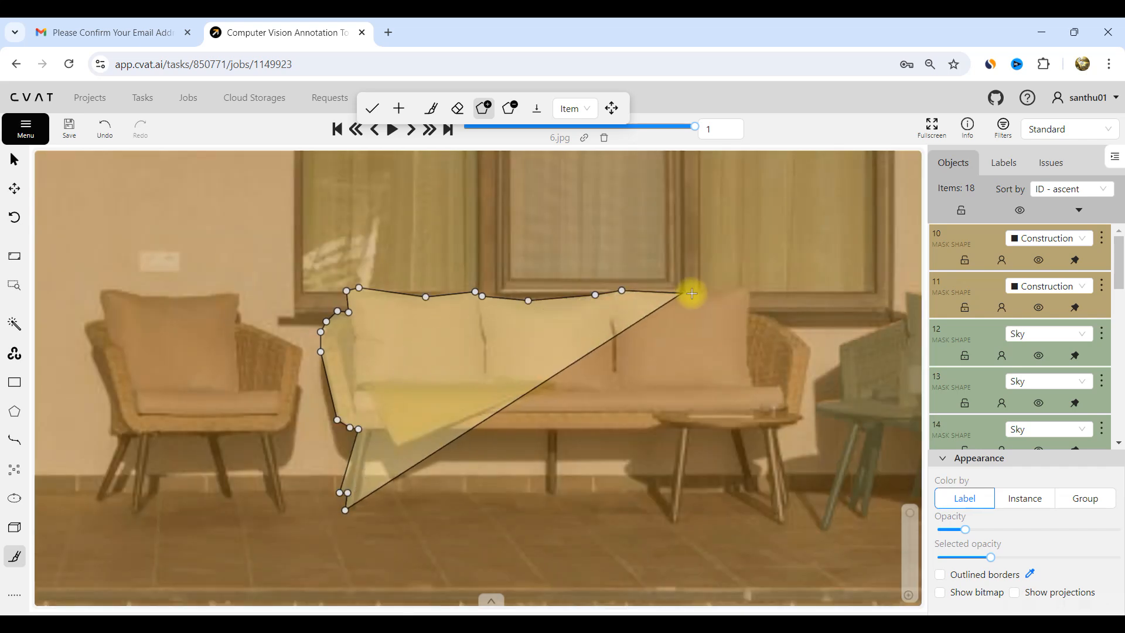
{"action": "scroll", "coordinate": [693, 293], "scroll_direction": "up", "scroll_amount": 2}
{"action": "left_click", "coordinate": [740, 290]}
{"action": "left_click", "coordinate": [783, 288]}
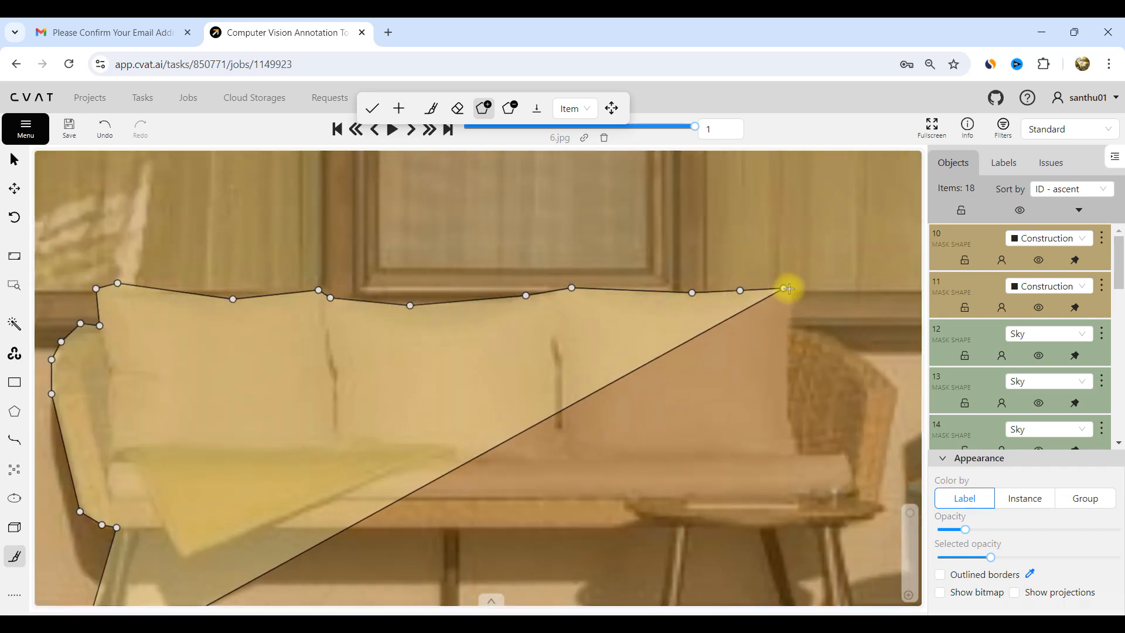
{"action": "left_click", "coordinate": [794, 332]}
{"action": "left_click", "coordinate": [837, 334]}
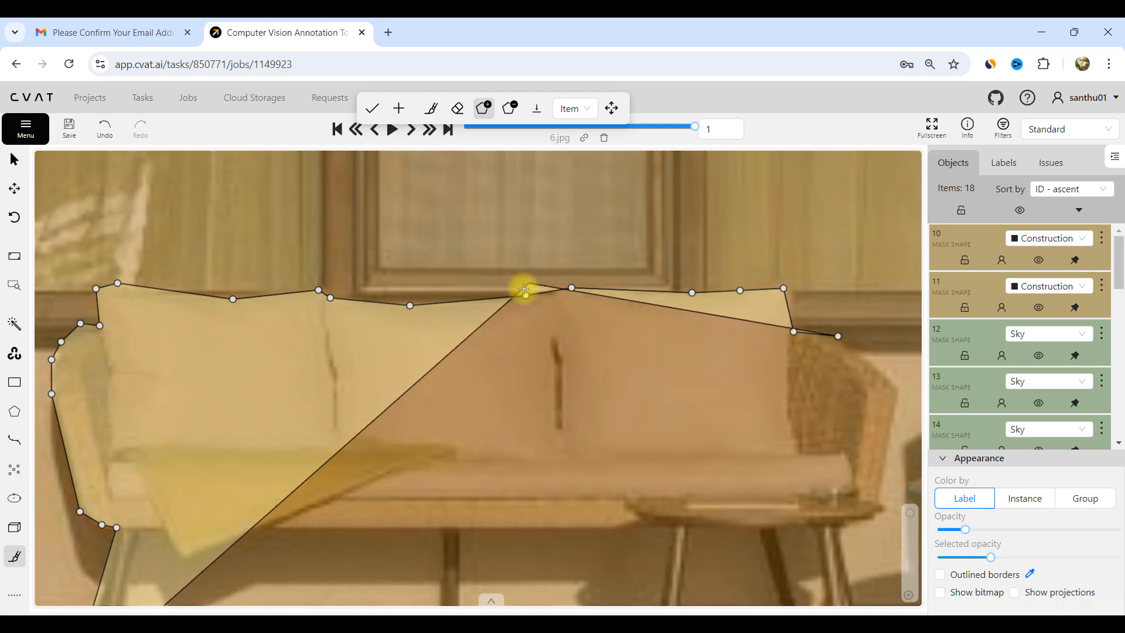
{"action": "scroll", "coordinate": [783, 409], "scroll_direction": "down", "scroll_amount": 2}
{"action": "scroll", "coordinate": [688, 305], "scroll_direction": "up", "scroll_amount": 3}
- Trace the sofa's right arm, lower right corner and right leg down to its foot
{"action": "left_click", "coordinate": [695, 274]}
{"action": "left_click", "coordinate": [708, 285]}
{"action": "scroll", "coordinate": [682, 311], "scroll_direction": "down", "scroll_amount": 4}
{"action": "scroll", "coordinate": [671, 357], "scroll_direction": "up", "scroll_amount": 4}
{"action": "left_click", "coordinate": [676, 350]}
{"action": "left_click", "coordinate": [683, 358]}
{"action": "left_click", "coordinate": [675, 364]}
{"action": "left_click", "coordinate": [633, 378]}
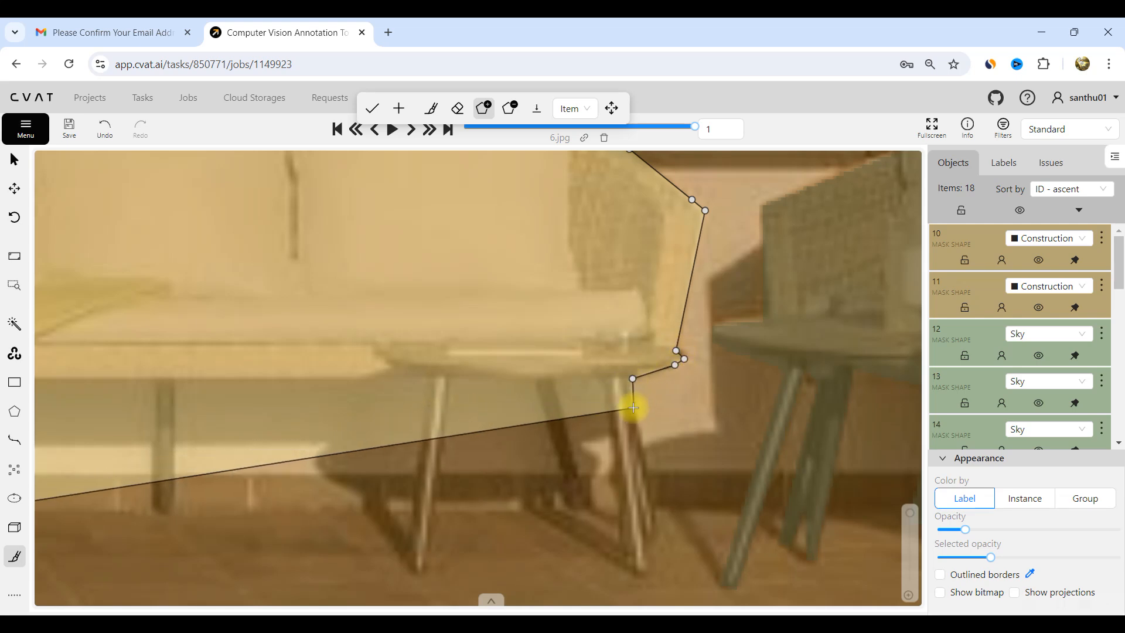
{"action": "left_click", "coordinate": [633, 407]}
{"action": "scroll", "coordinate": [602, 348], "scroll_direction": "down", "scroll_amount": 4}
{"action": "scroll", "coordinate": [628, 431], "scroll_direction": "up", "scroll_amount": 4}
{"action": "left_click", "coordinate": [620, 409]}
{"action": "left_click", "coordinate": [615, 425]}
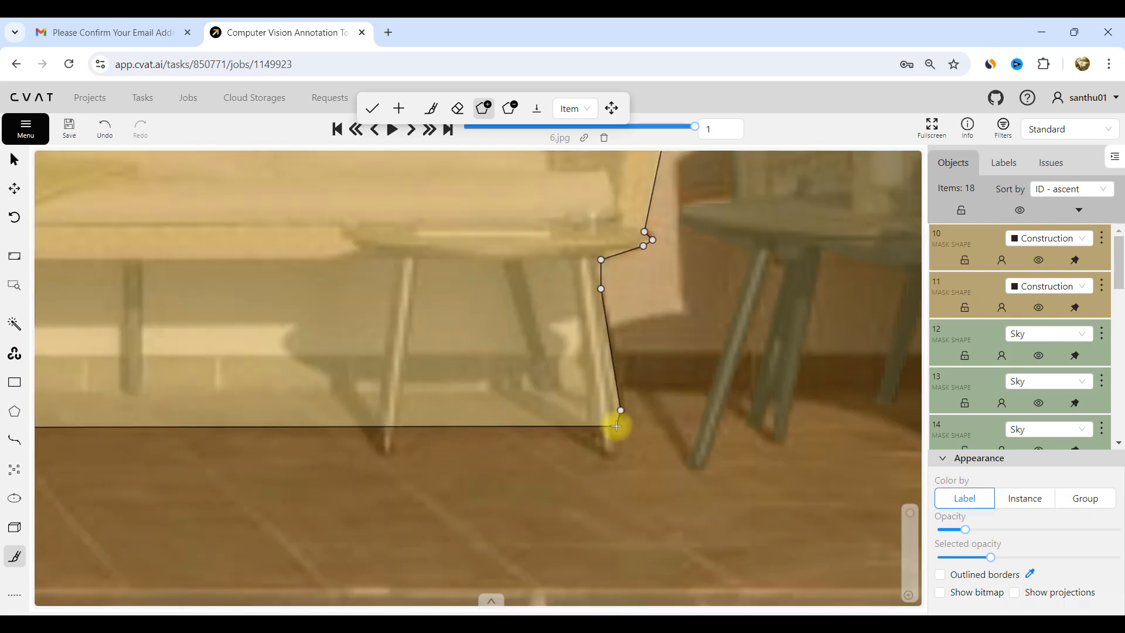
{"action": "left_click", "coordinate": [609, 436]}
{"action": "left_click", "coordinate": [614, 452]}
{"action": "left_click", "coordinate": [594, 459]}
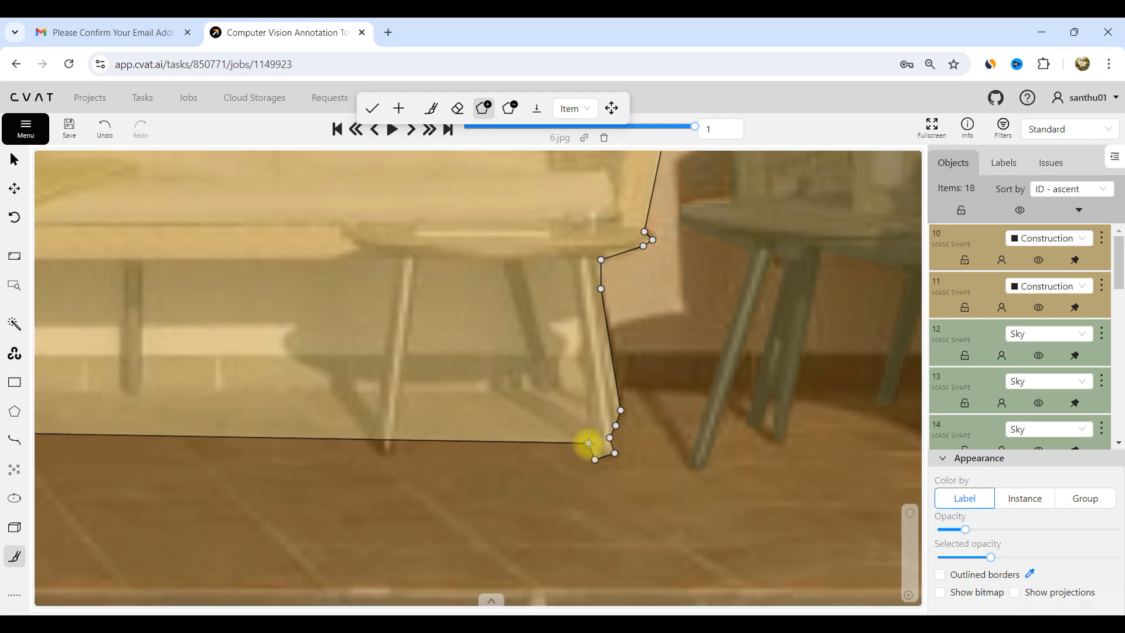
{"action": "left_click", "coordinate": [588, 442]}
- Outline the seat underside and the slanted and middle sofa legs
{"action": "left_click", "coordinate": [575, 262]}
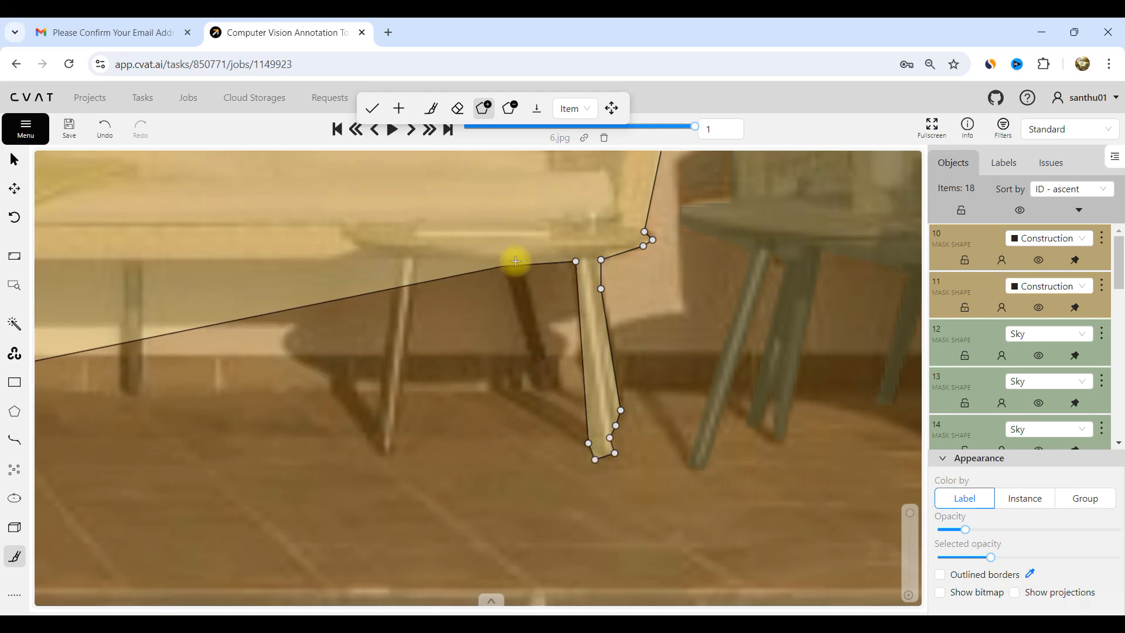
{"action": "left_click", "coordinate": [520, 258]}
{"action": "left_click", "coordinate": [560, 388]}
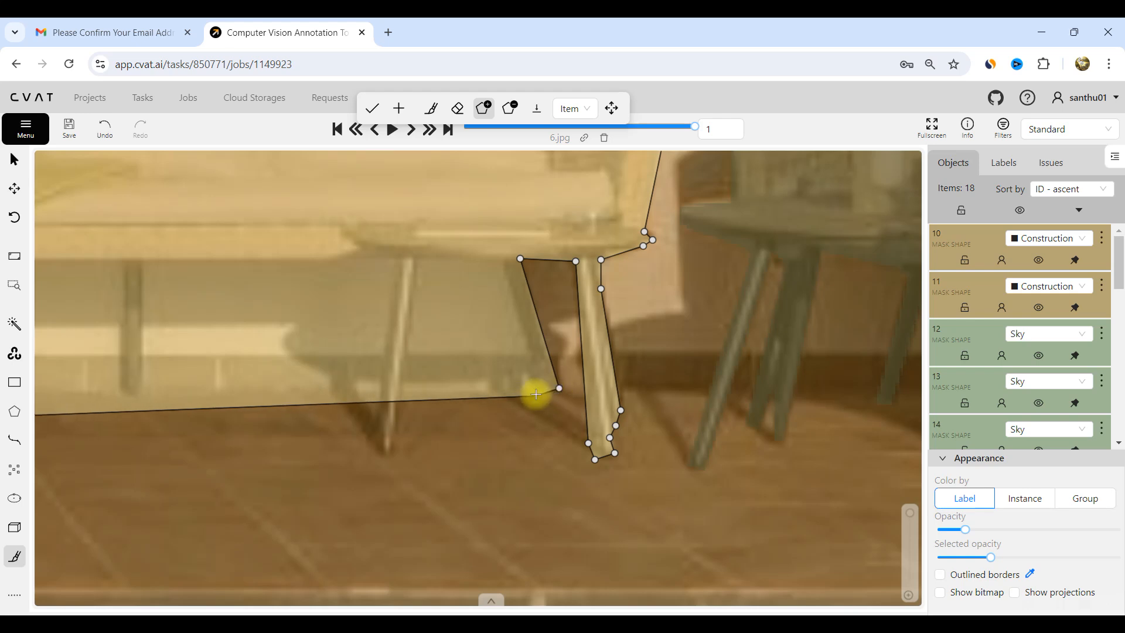
{"action": "left_click", "coordinate": [535, 393]}
{"action": "left_click", "coordinate": [501, 258]}
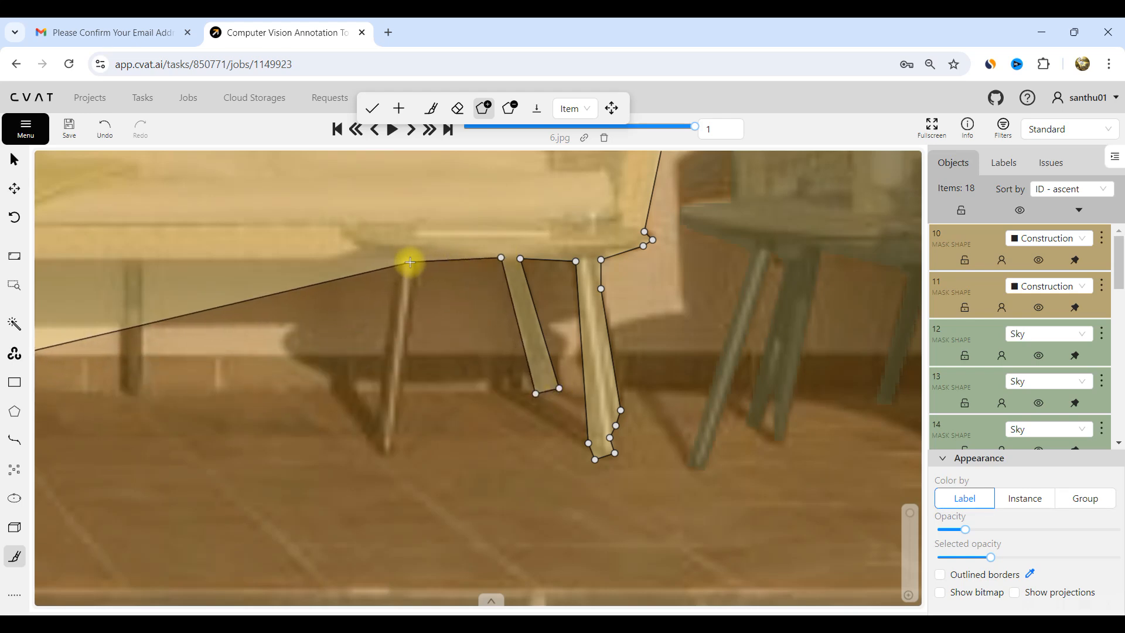
{"action": "left_click", "coordinate": [417, 261]}
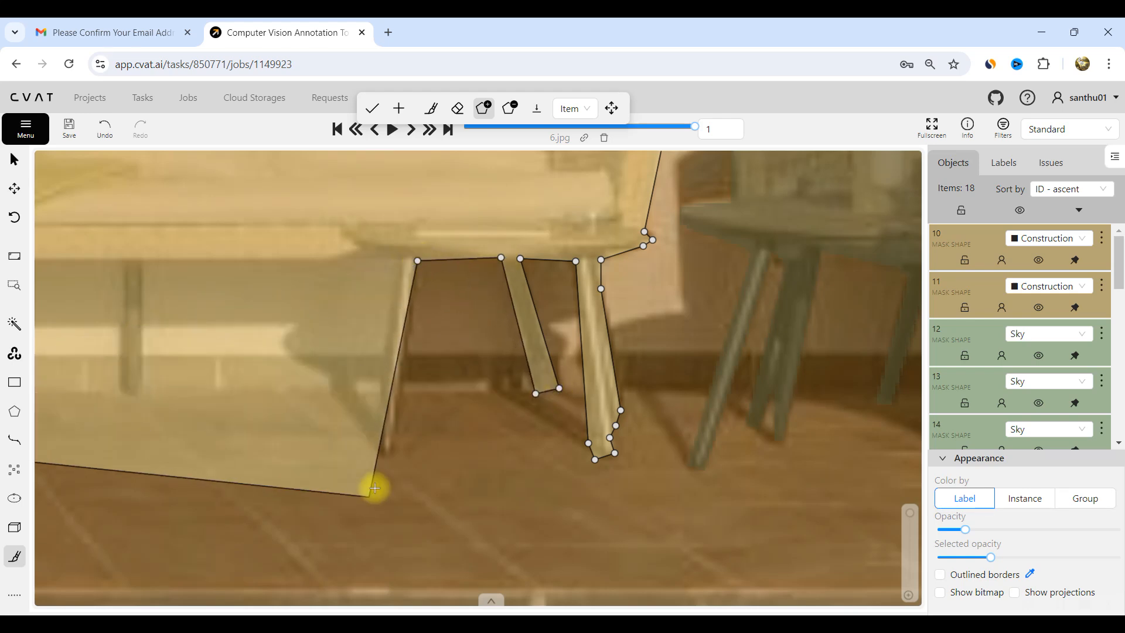
{"action": "left_click", "coordinate": [395, 455]}
{"action": "scroll", "coordinate": [358, 465], "scroll_direction": "down", "scroll_amount": 3}
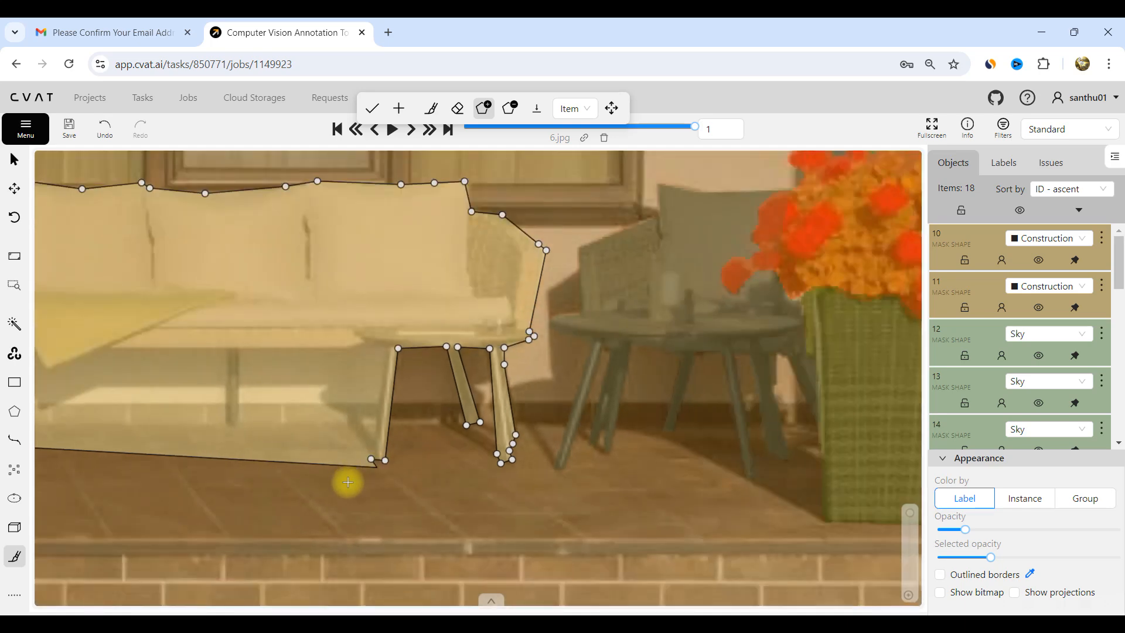
{"action": "scroll", "coordinate": [346, 482], "scroll_direction": "up", "scroll_amount": 5}
{"action": "left_click", "coordinate": [377, 389]}
{"action": "scroll", "coordinate": [377, 400], "scroll_direction": "down", "scroll_amount": 4}
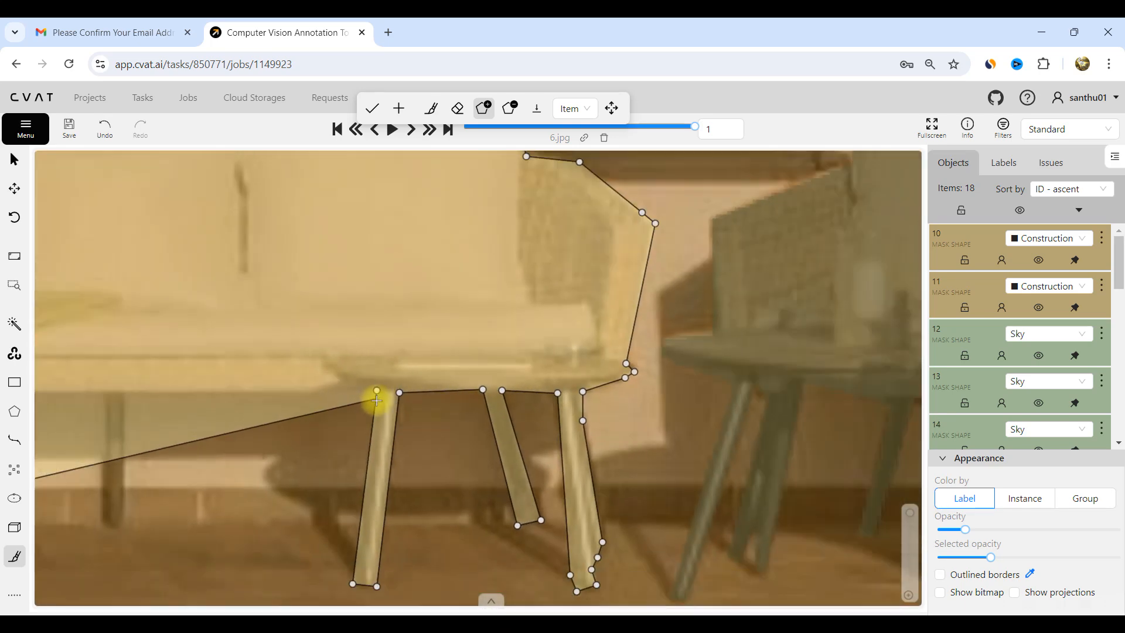
{"action": "scroll", "coordinate": [265, 402], "scroll_direction": "up", "scroll_amount": 4}
{"action": "left_click", "coordinate": [174, 394]}
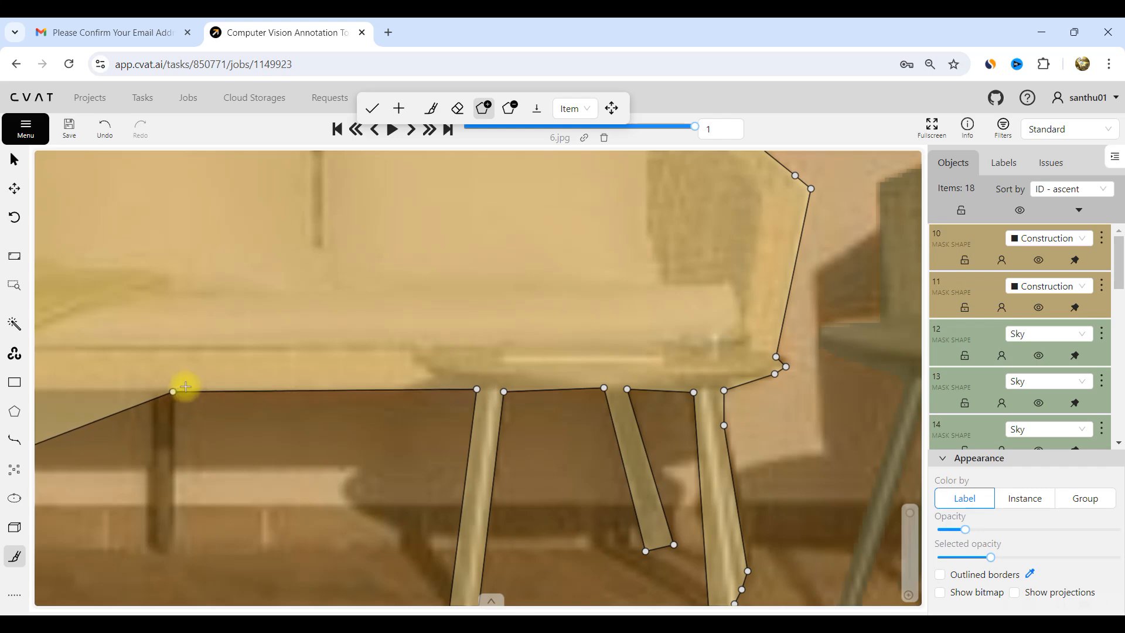
{"action": "scroll", "coordinate": [179, 445], "scroll_direction": "down", "scroll_amount": 3}
{"action": "scroll", "coordinate": [229, 462], "scroll_direction": "up", "scroll_amount": 5}
{"action": "left_click", "coordinate": [203, 459]}
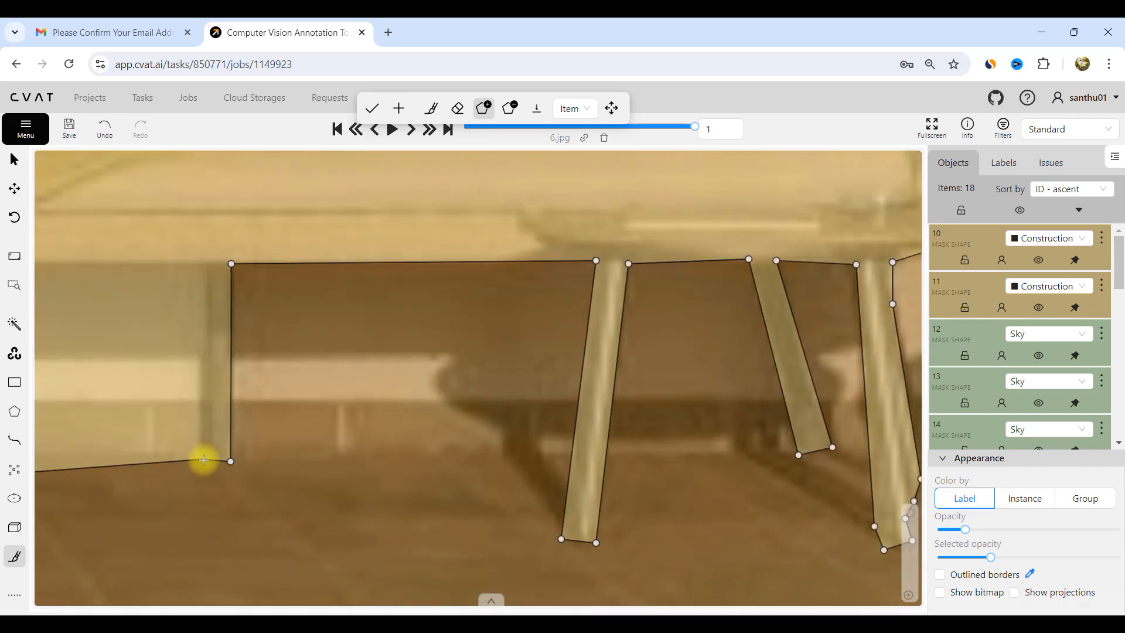
{"action": "left_click", "coordinate": [203, 264]}
{"action": "scroll", "coordinate": [653, 408], "scroll_direction": "down", "scroll_amount": 8}
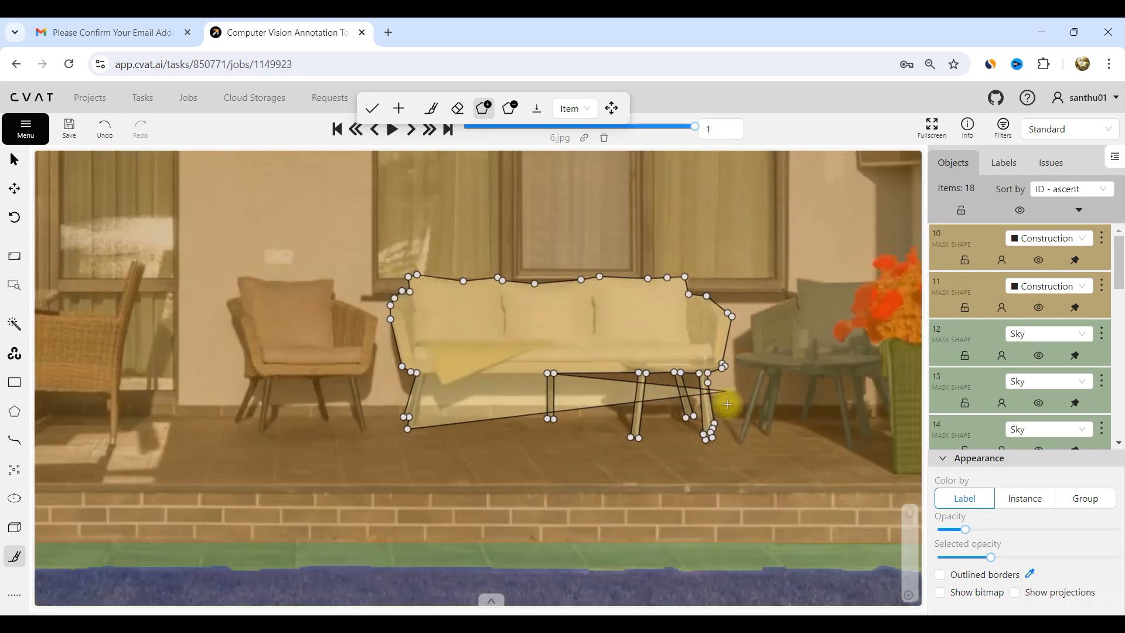
{"action": "scroll", "coordinate": [346, 435], "scroll_direction": "up", "scroll_amount": 5}
{"action": "scroll", "coordinate": [628, 301], "scroll_direction": "up", "scroll_amount": 3}
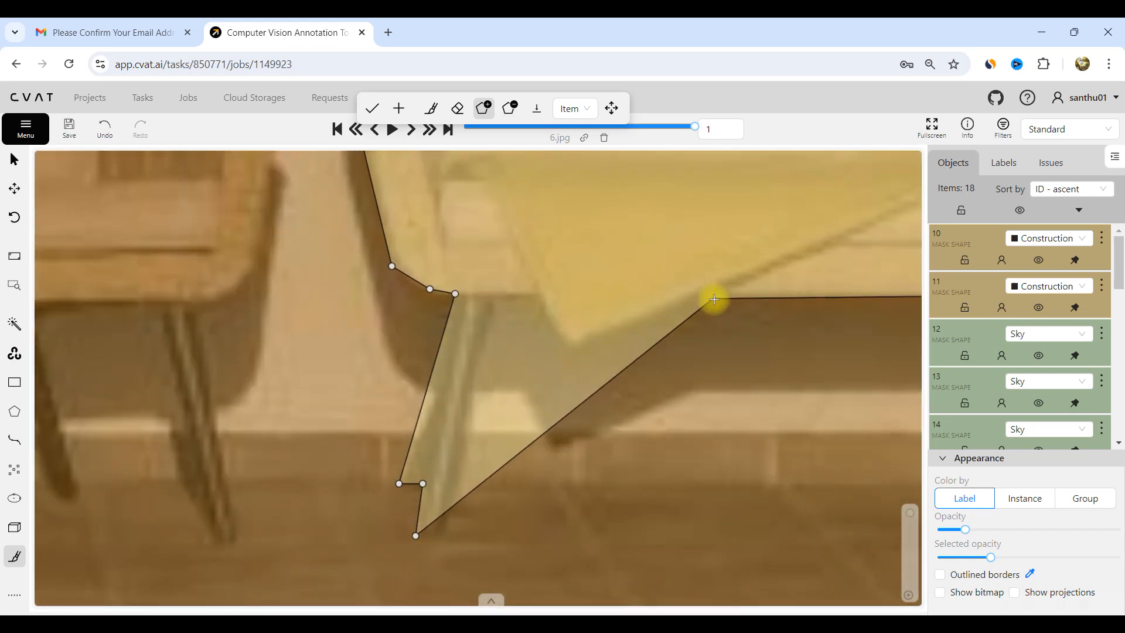
- Trace the underside to the left leg's foot and close the outline into a filled mask
{"action": "left_click", "coordinate": [713, 298]}
{"action": "left_click", "coordinate": [565, 352]}
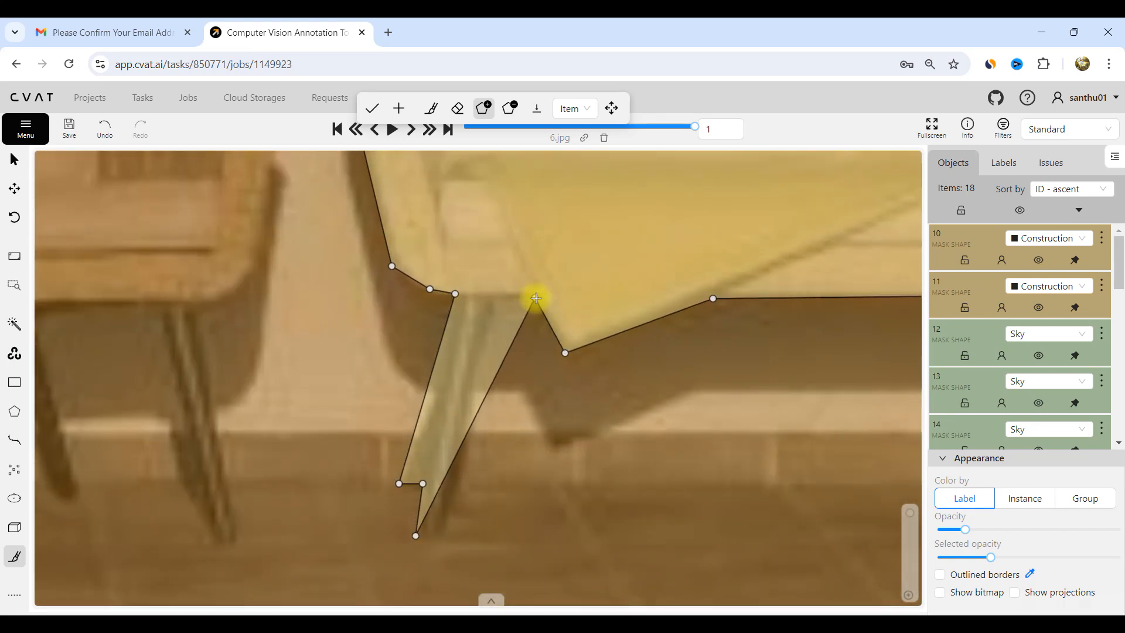
{"action": "left_click", "coordinate": [535, 298]}
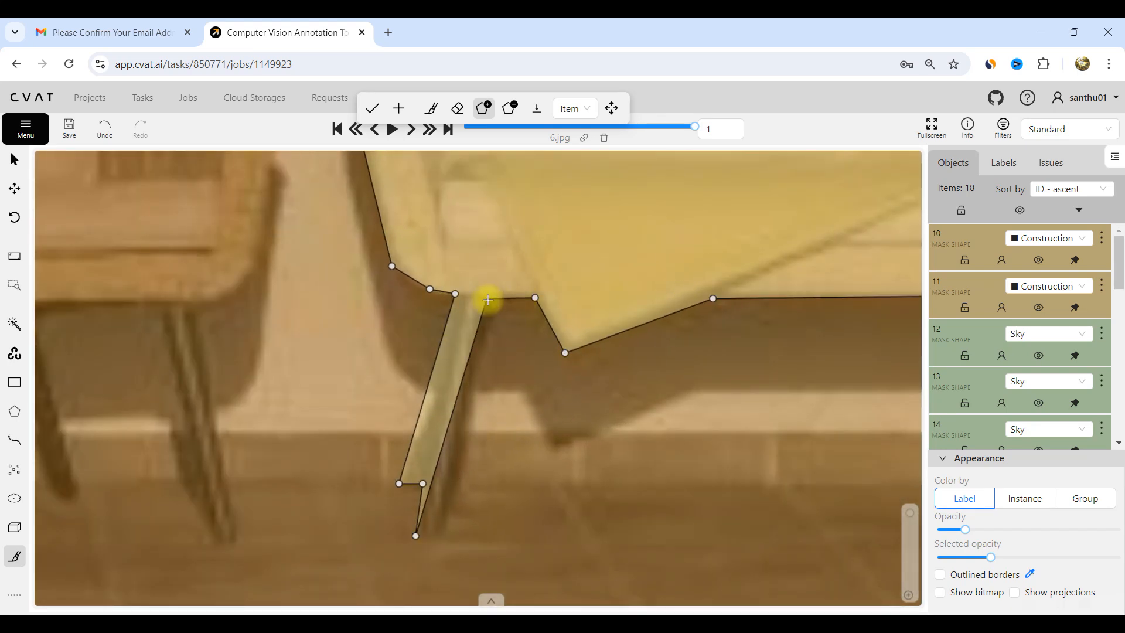
{"action": "left_click", "coordinate": [440, 543]}
{"action": "scroll", "coordinate": [476, 469], "scroll_direction": "down", "scroll_amount": 4}
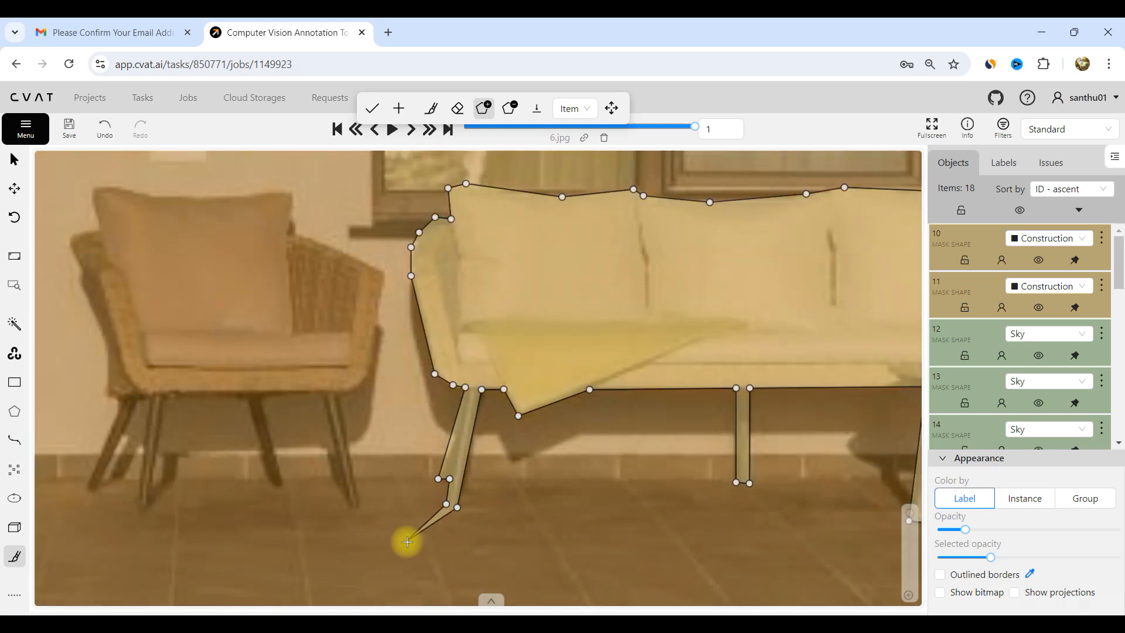
{"action": "scroll", "coordinate": [406, 539], "scroll_direction": "up", "scroll_amount": 4}
{"action": "scroll", "coordinate": [455, 503], "scroll_direction": "down", "scroll_amount": 4}
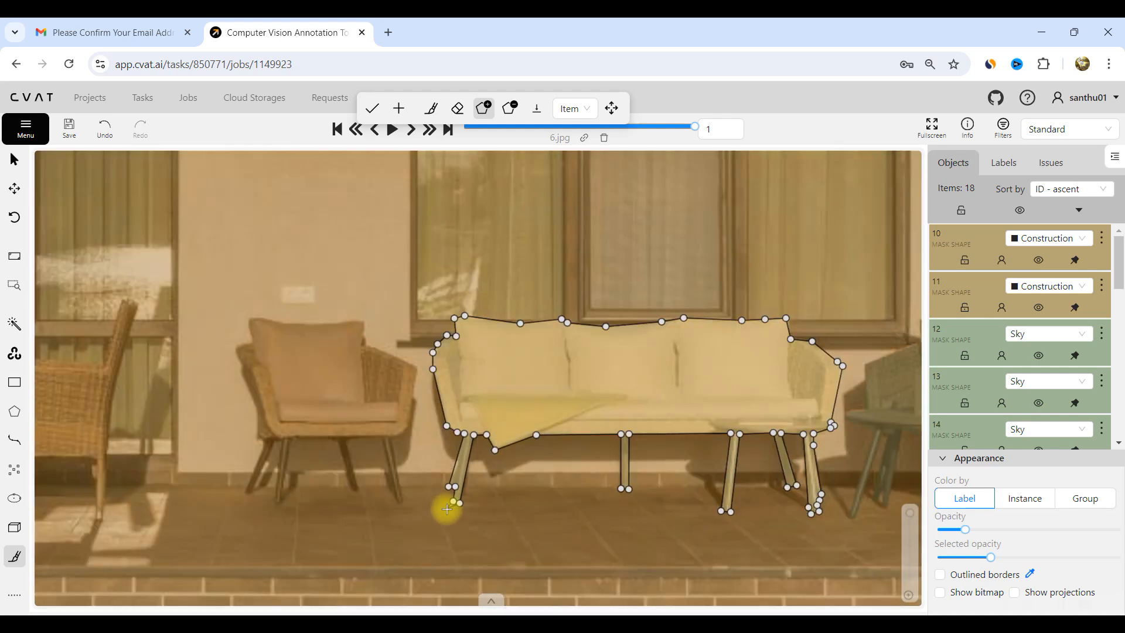
{"action": "left_click", "coordinate": [447, 508]}
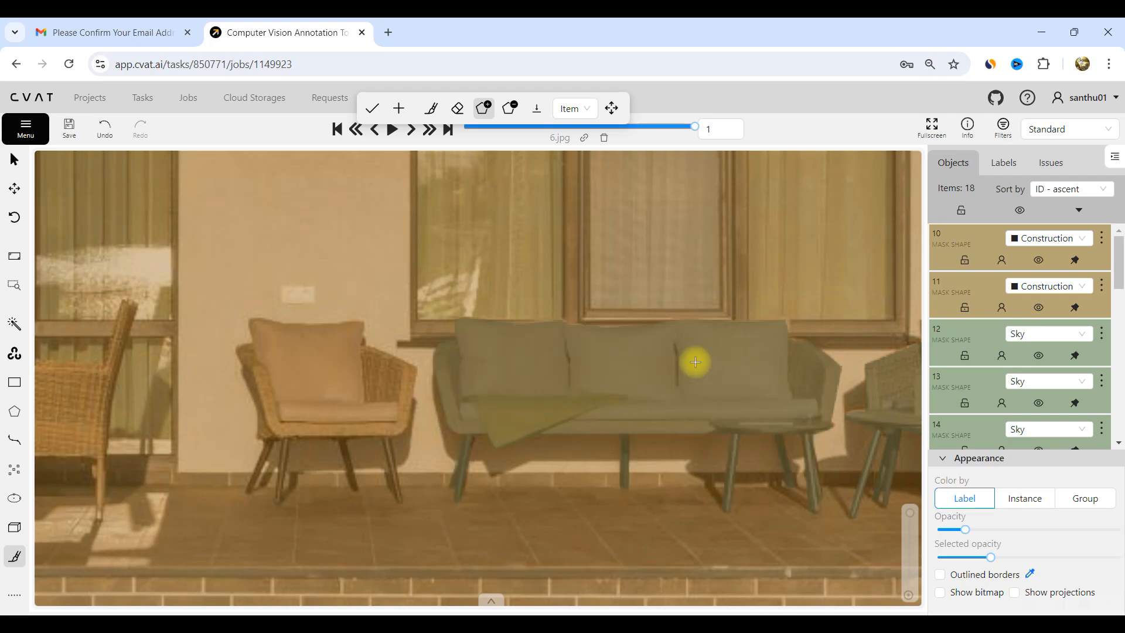
- Outline the armchair's front leg down to its foot and extend under the seat
{"action": "scroll", "coordinate": [593, 389], "scroll_direction": "down", "scroll_amount": 3}
{"action": "scroll", "coordinate": [713, 405], "scroll_direction": "up", "scroll_amount": 2}
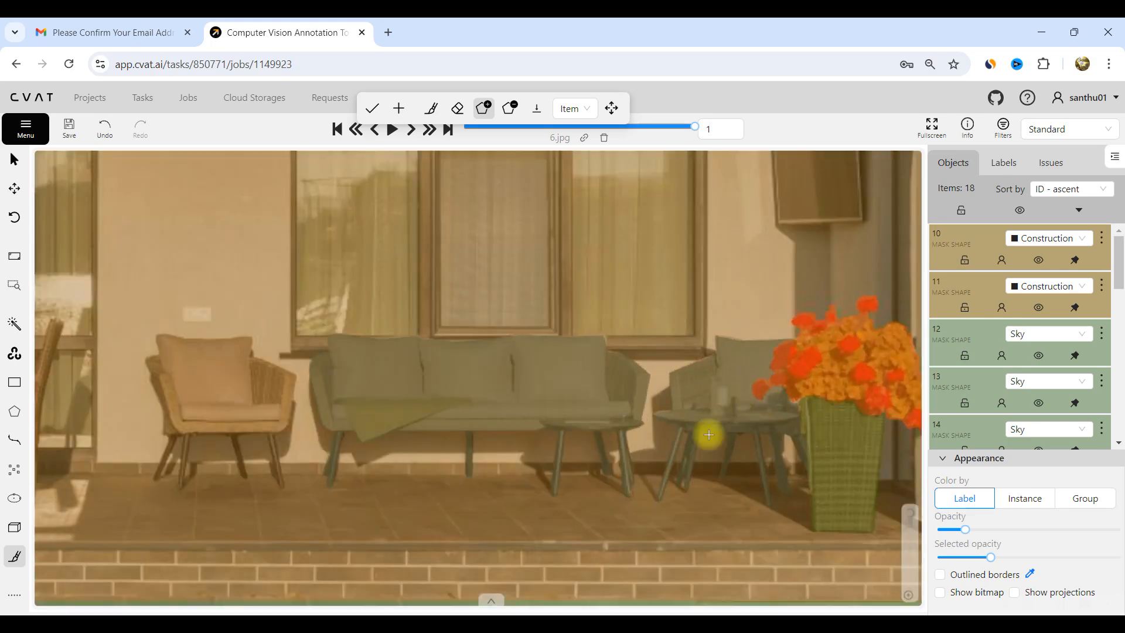
{"action": "scroll", "coordinate": [462, 422], "scroll_direction": "down", "scroll_amount": 2}
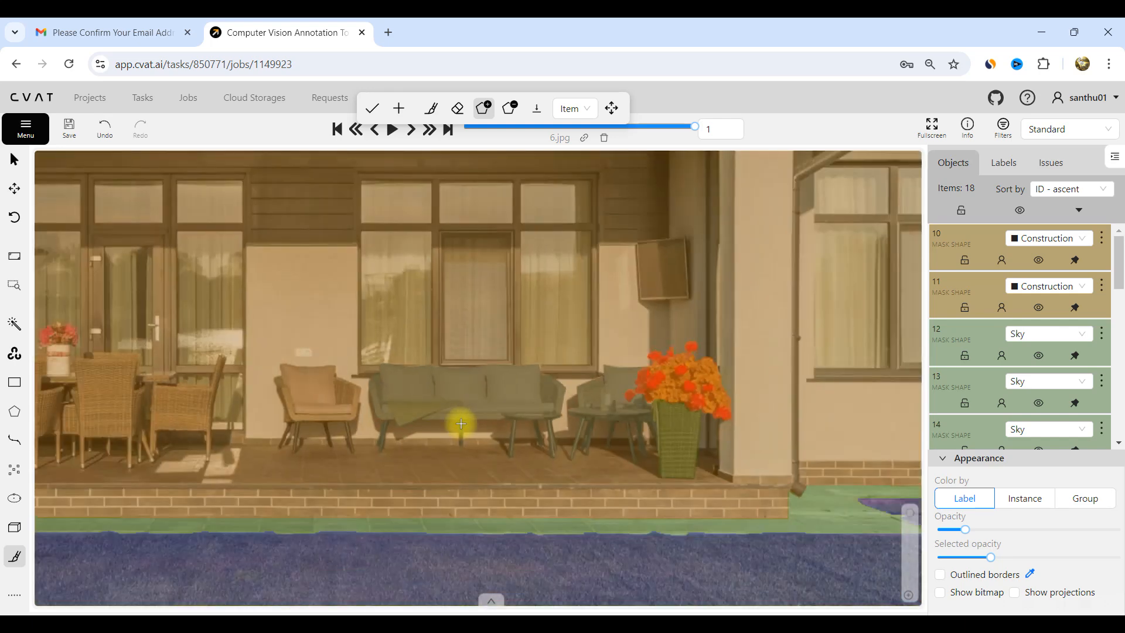
{"action": "scroll", "coordinate": [286, 371], "scroll_direction": "up", "scroll_amount": 4}
{"action": "scroll", "coordinate": [462, 480], "scroll_direction": "up", "scroll_amount": 1}
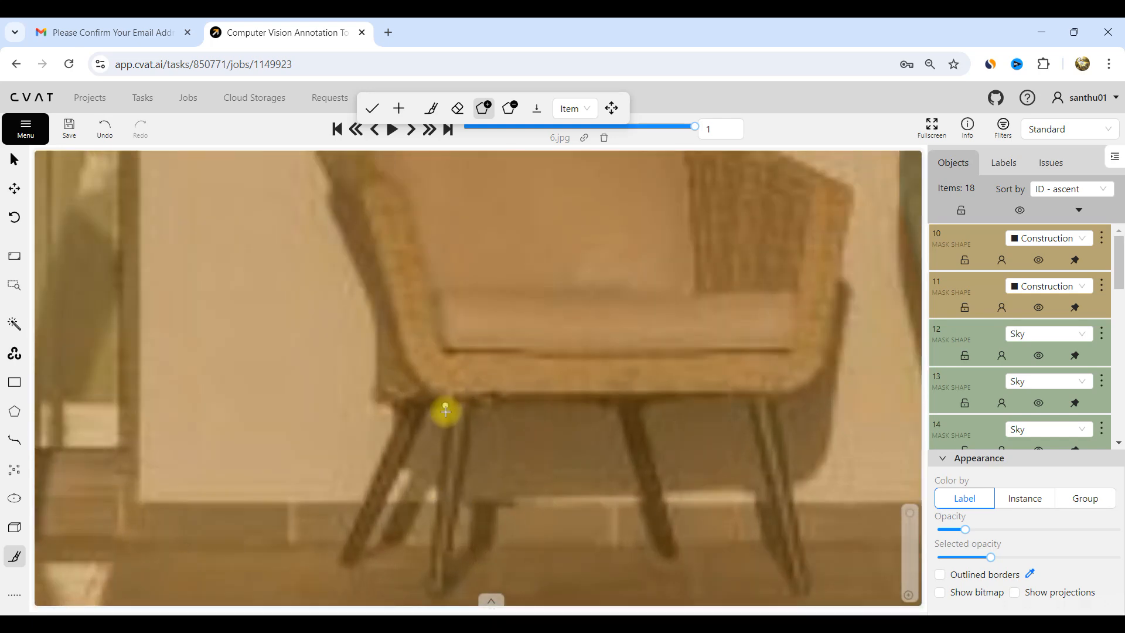
{"action": "left_click_drag", "start_coordinate": [419, 581], "coordinate": [444, 472]}
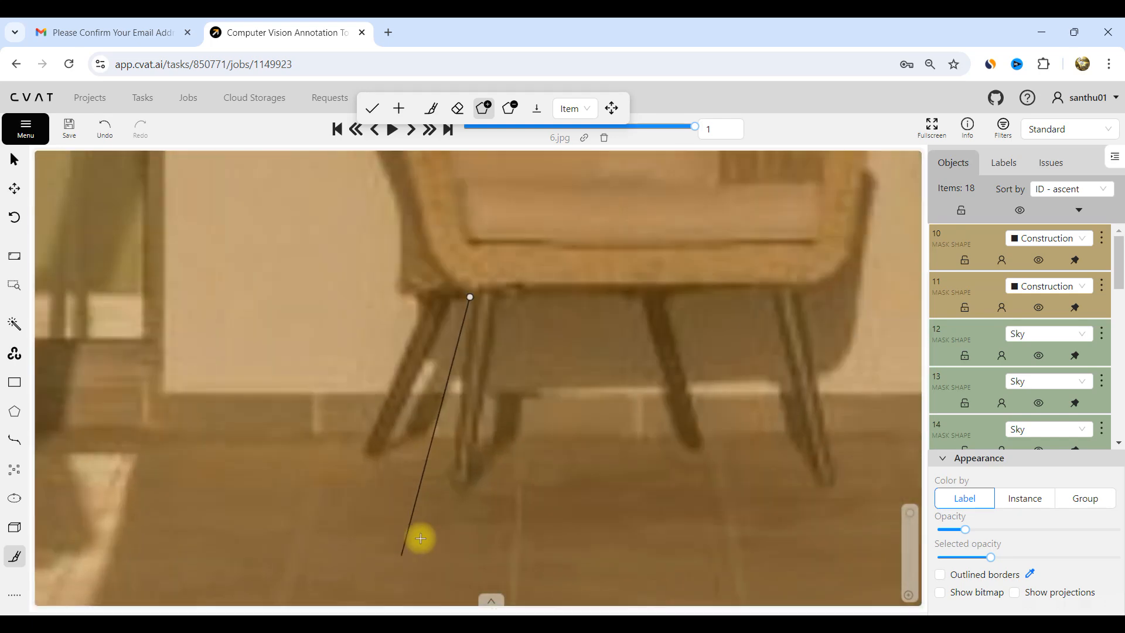
{"action": "left_click", "coordinate": [450, 487]}
{"action": "left_click", "coordinate": [473, 487]}
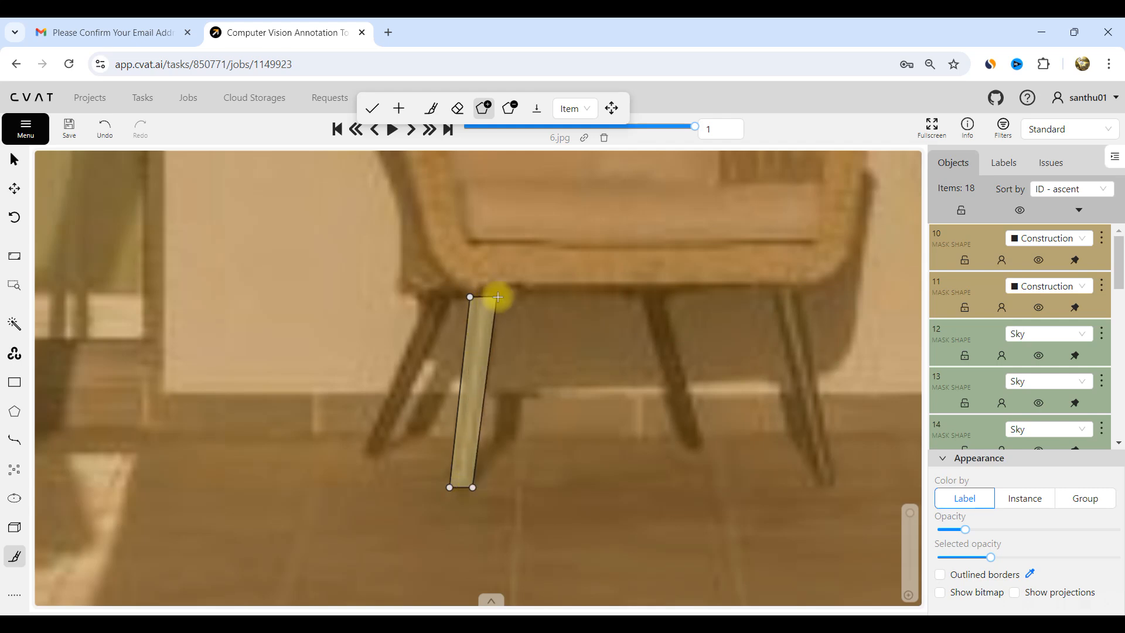
{"action": "left_click", "coordinate": [498, 297]}
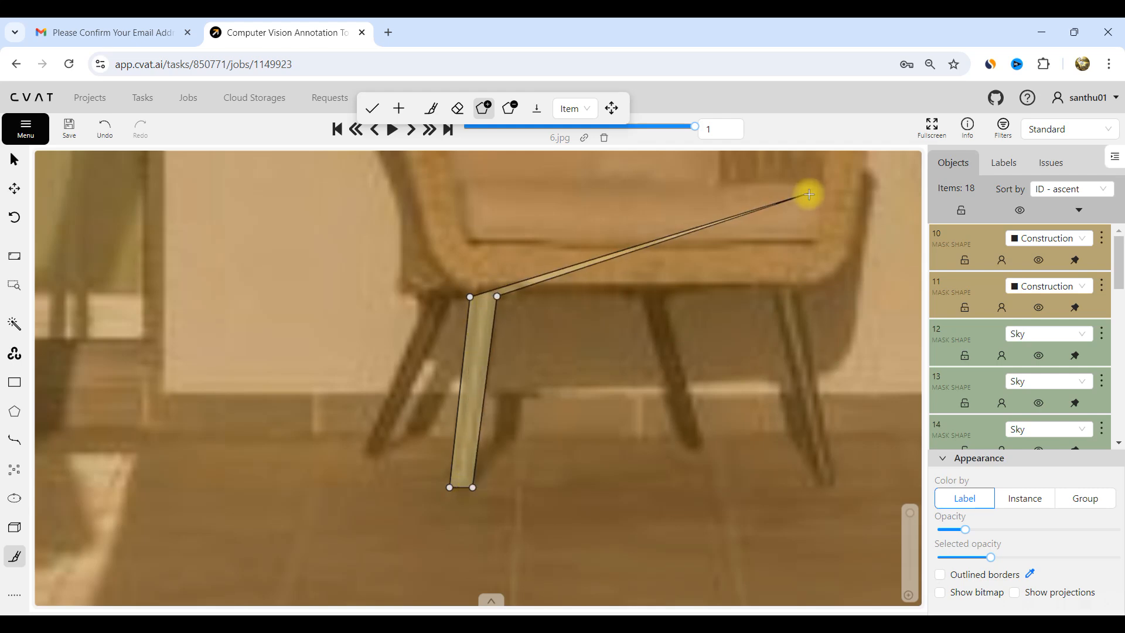
{"action": "left_click", "coordinate": [638, 293]}
- Outline the next leg and the back-right leg, then run up the right side to the top-right corner
{"action": "scroll", "coordinate": [574, 344], "scroll_direction": "down", "scroll_amount": 1}
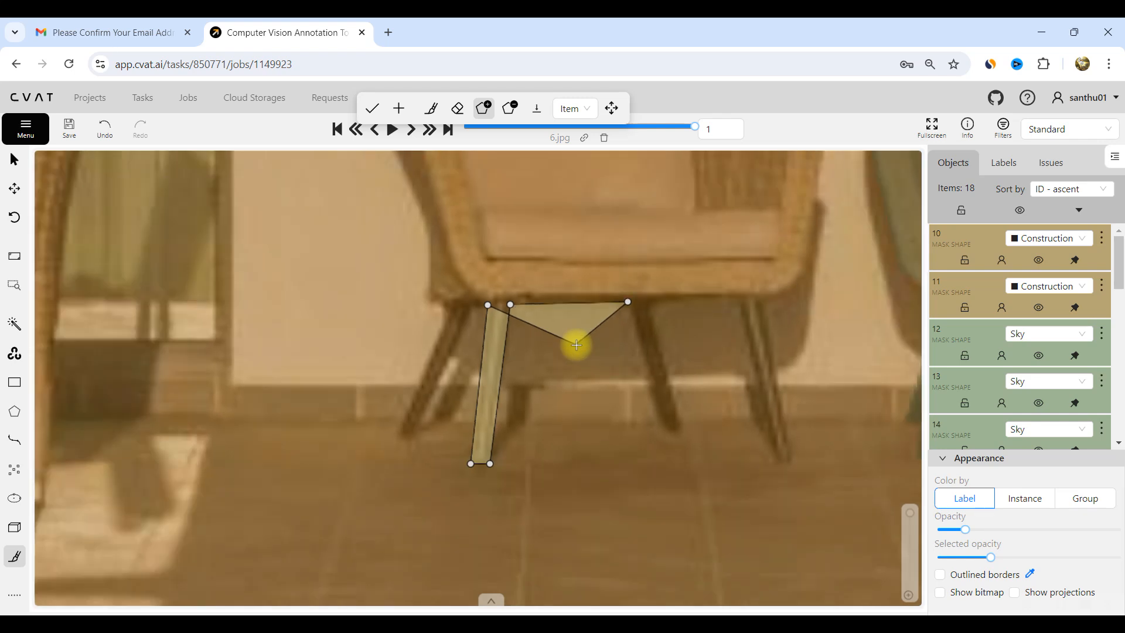
{"action": "scroll", "coordinate": [628, 356], "scroll_direction": "up", "scroll_amount": 1}
{"action": "scroll", "coordinate": [629, 356], "scroll_direction": "up", "scroll_amount": 1}
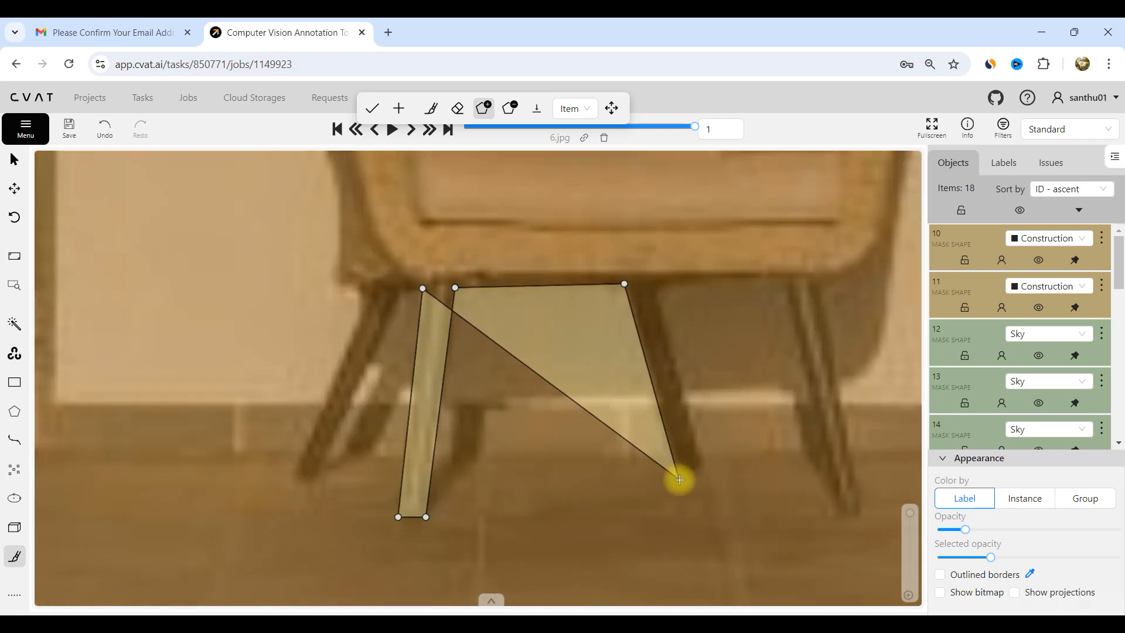
{"action": "left_click", "coordinate": [679, 479]}
{"action": "left_click", "coordinate": [704, 467]}
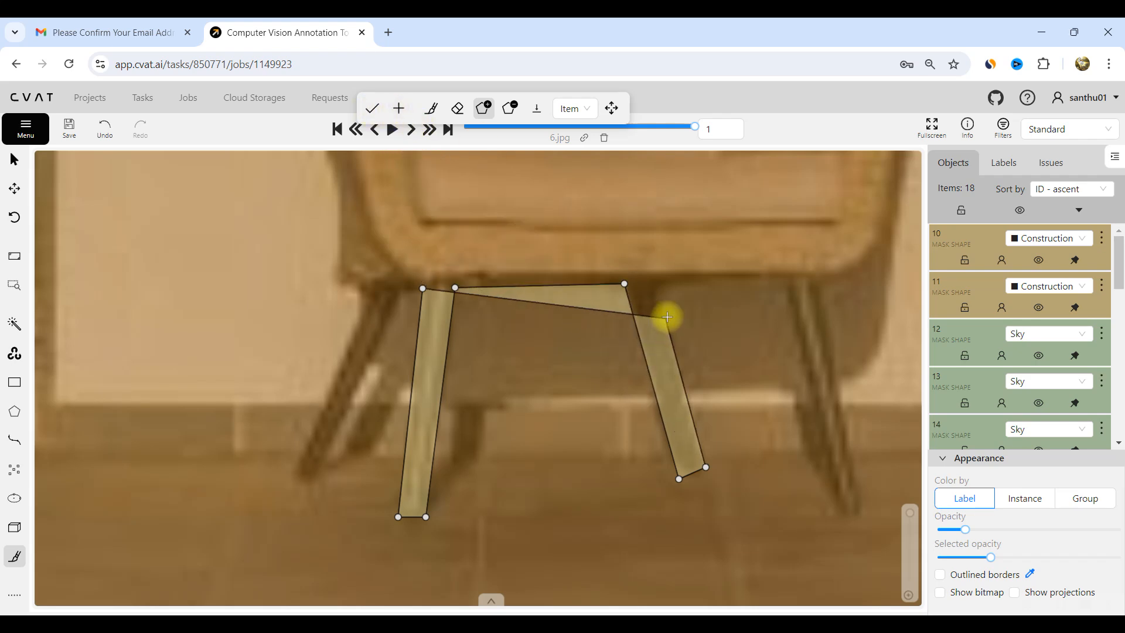
{"action": "left_click", "coordinate": [651, 283]}
{"action": "scroll", "coordinate": [602, 326], "scroll_direction": "down", "scroll_amount": 3}
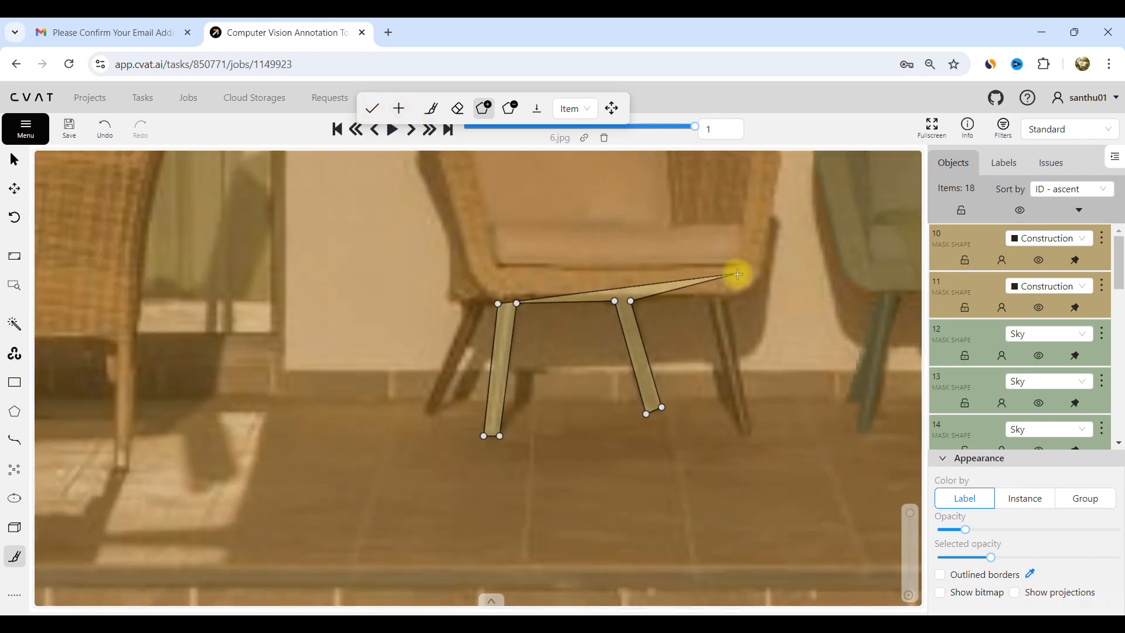
{"action": "scroll", "coordinate": [737, 275], "scroll_direction": "up", "scroll_amount": 3}
{"action": "left_click", "coordinate": [683, 317]}
{"action": "scroll", "coordinate": [693, 286], "scroll_direction": "down", "scroll_amount": 4}
{"action": "scroll", "coordinate": [728, 427], "scroll_direction": "up", "scroll_amount": 3}
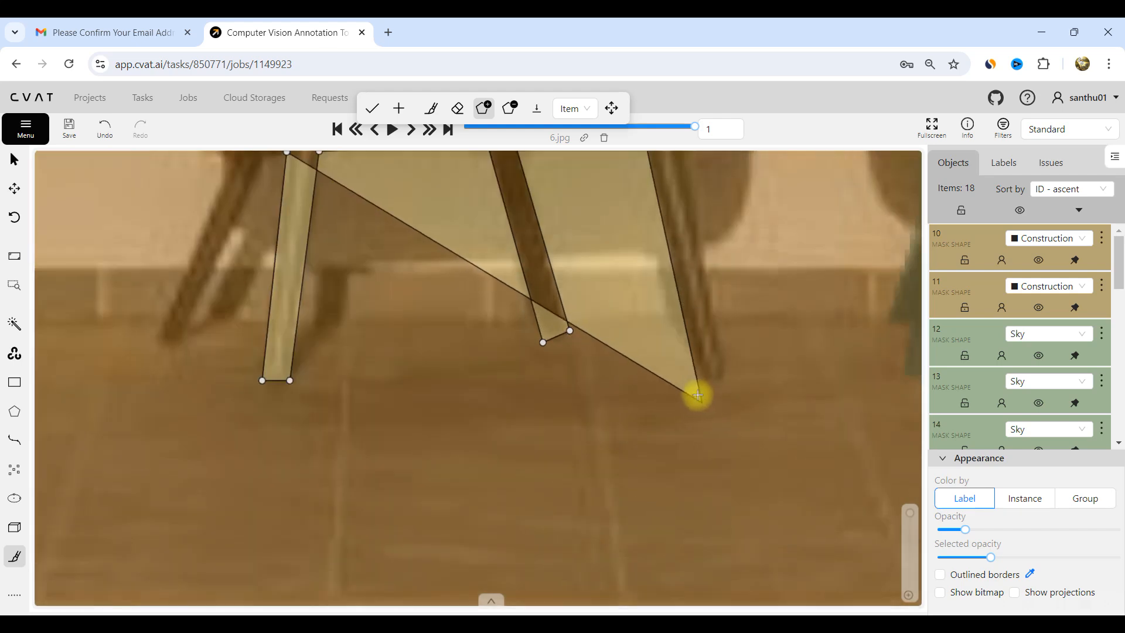
{"action": "left_click", "coordinate": [712, 415]}
{"action": "left_click", "coordinate": [726, 379]}
{"action": "scroll", "coordinate": [724, 352], "scroll_direction": "down", "scroll_amount": 3}
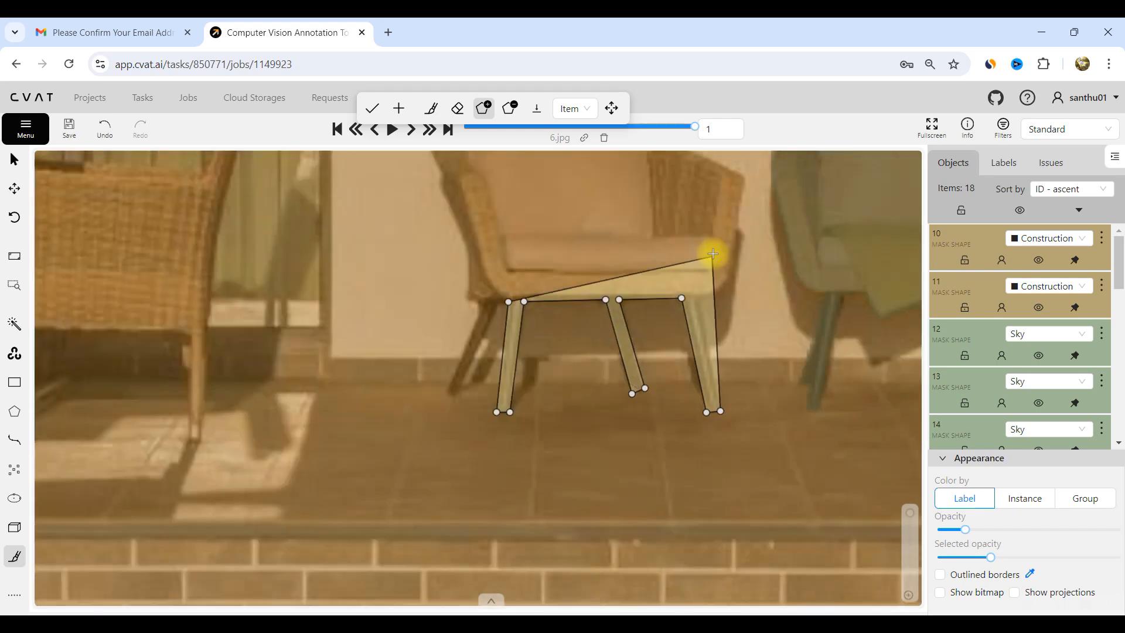
{"action": "scroll", "coordinate": [712, 254], "scroll_direction": "up", "scroll_amount": 3}
{"action": "left_click", "coordinate": [685, 340]}
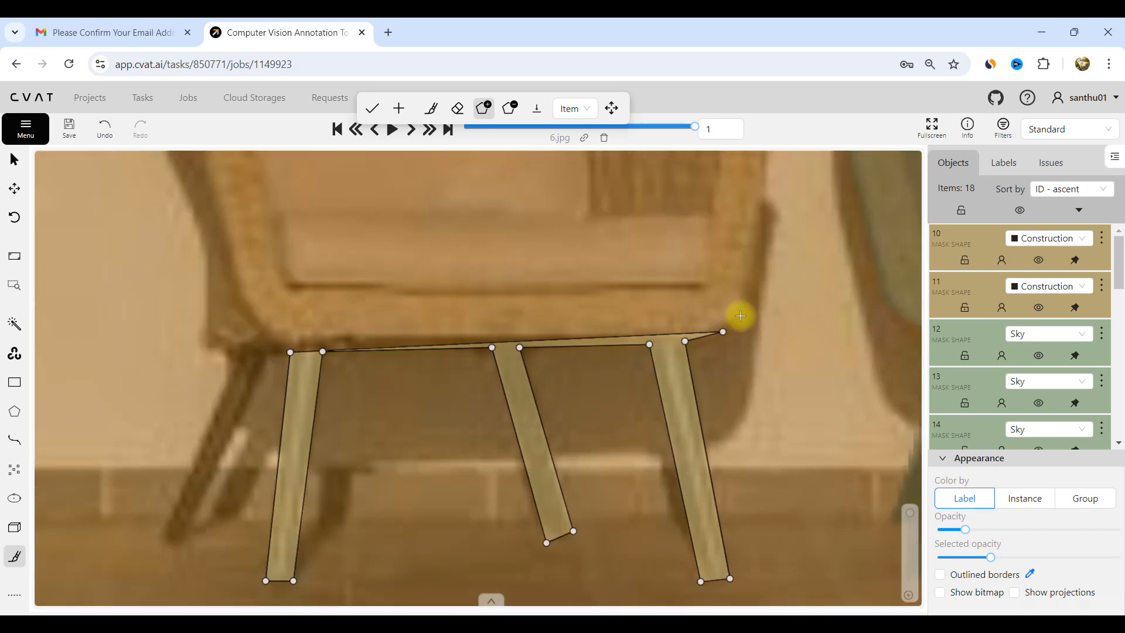
{"action": "left_click", "coordinate": [750, 297]}
{"action": "scroll", "coordinate": [747, 287], "scroll_direction": "down", "scroll_amount": 3}
{"action": "scroll", "coordinate": [755, 246], "scroll_direction": "up", "scroll_amount": 3}
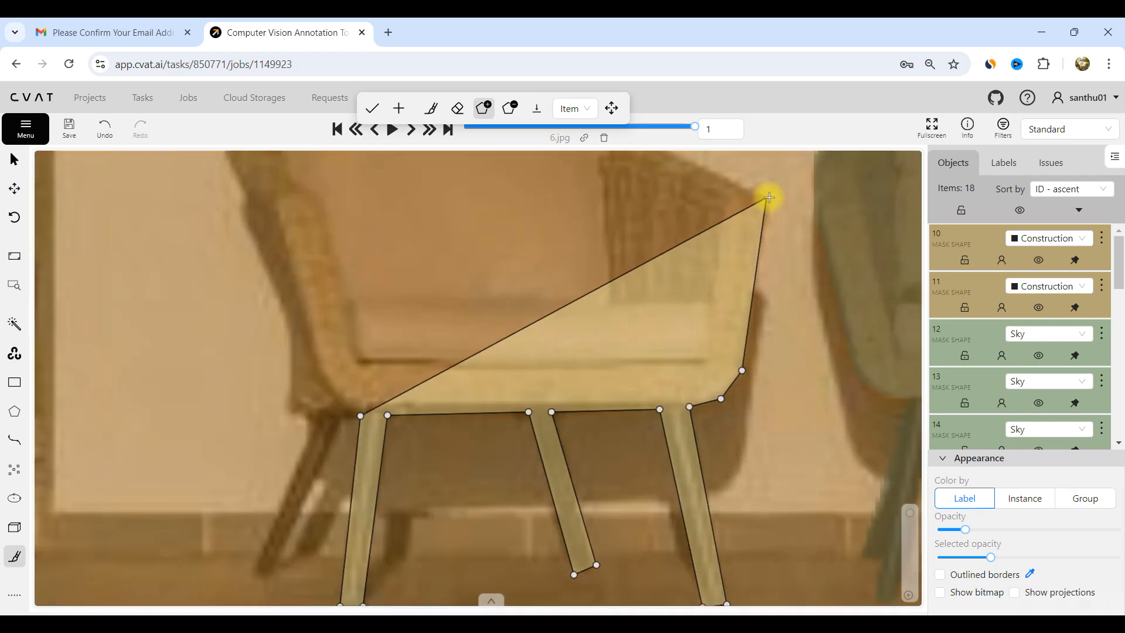
{"action": "left_click", "coordinate": [766, 199]}
{"action": "scroll", "coordinate": [748, 352], "scroll_direction": "down", "scroll_amount": 3}
{"action": "scroll", "coordinate": [673, 296], "scroll_direction": "up", "scroll_amount": 3}
- Trace the chair's right cushion edge and top edge to its top-left corner
{"action": "left_click", "coordinate": [713, 266]}
{"action": "left_click", "coordinate": [706, 237]}
{"action": "left_click", "coordinate": [707, 184]}
{"action": "left_click", "coordinate": [624, 196]}
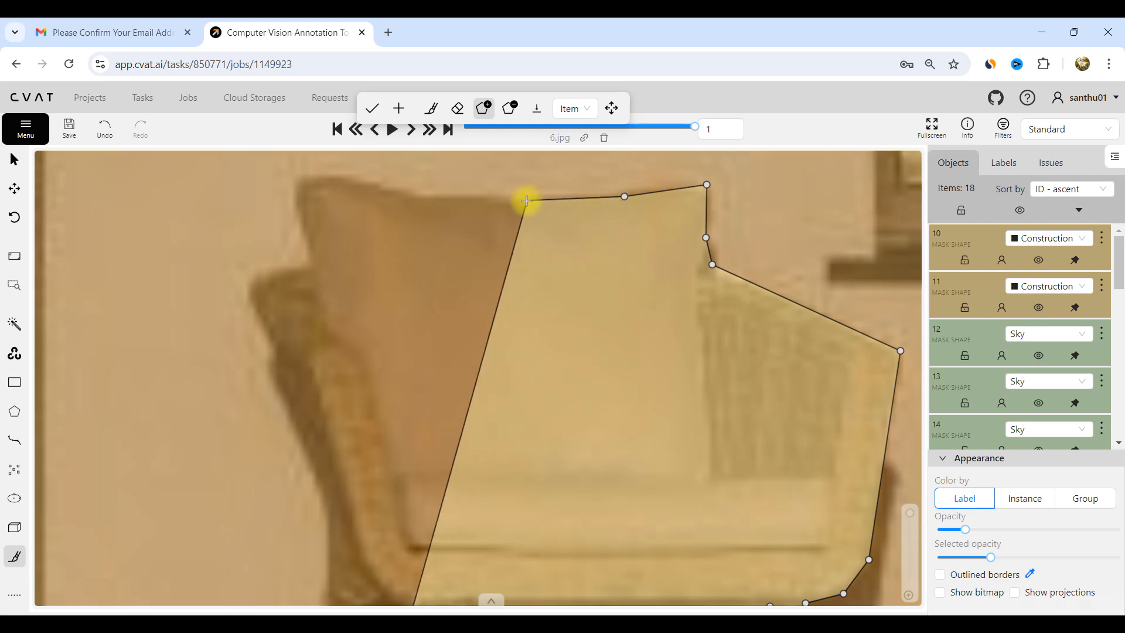
{"action": "left_click", "coordinate": [512, 201]}
{"action": "left_click", "coordinate": [417, 198]}
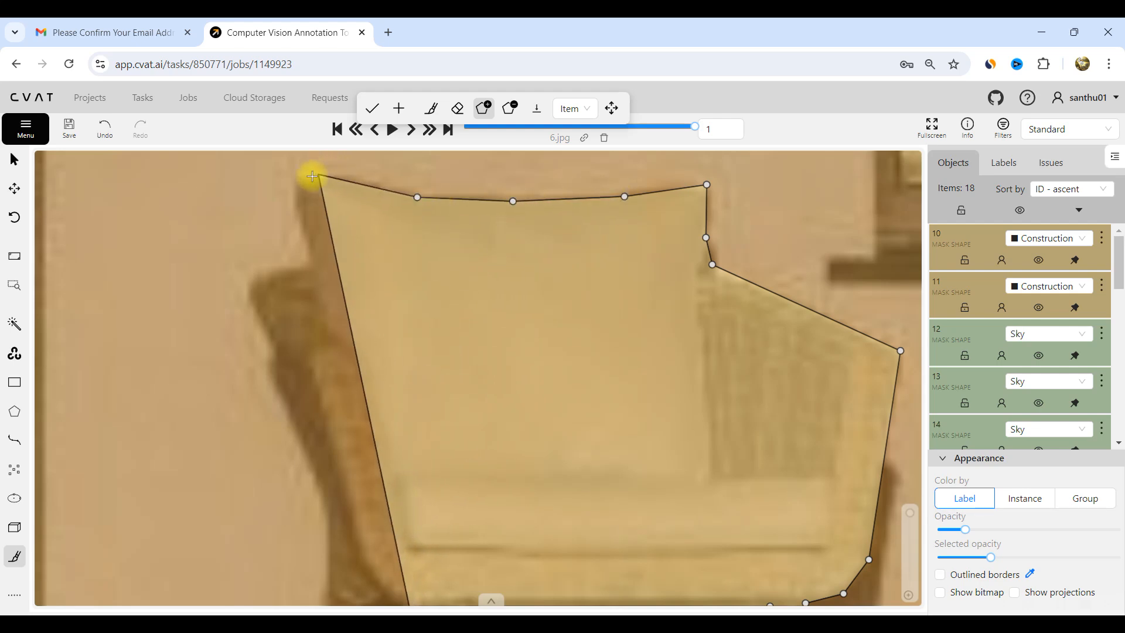
{"action": "left_click", "coordinate": [311, 176]}
{"action": "left_click", "coordinate": [295, 179]}
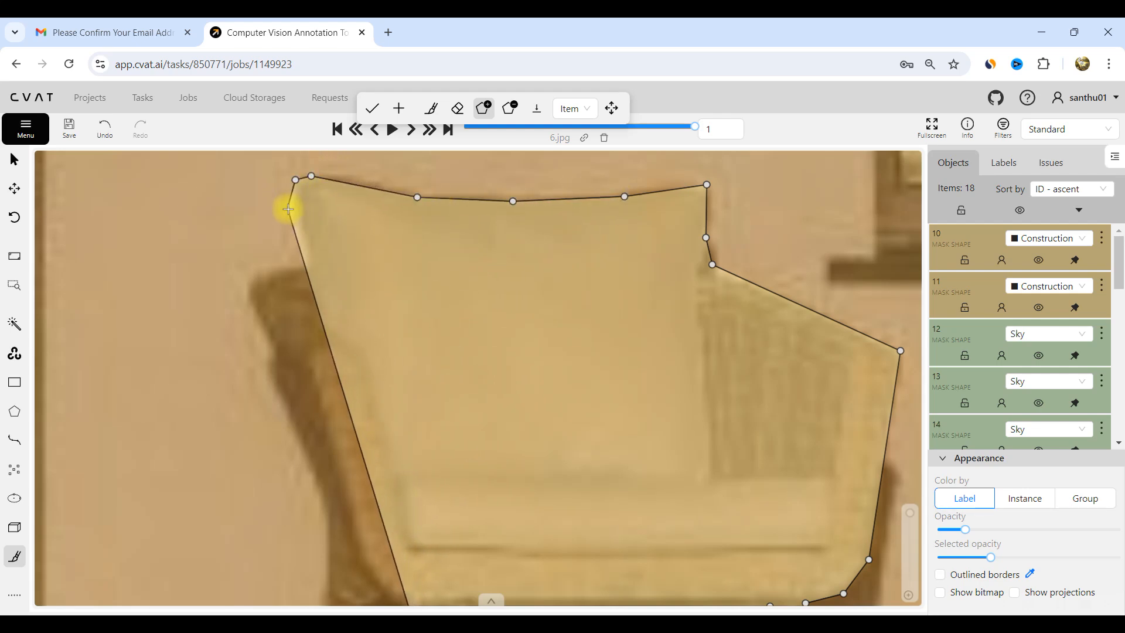
{"action": "left_click", "coordinate": [293, 210]}
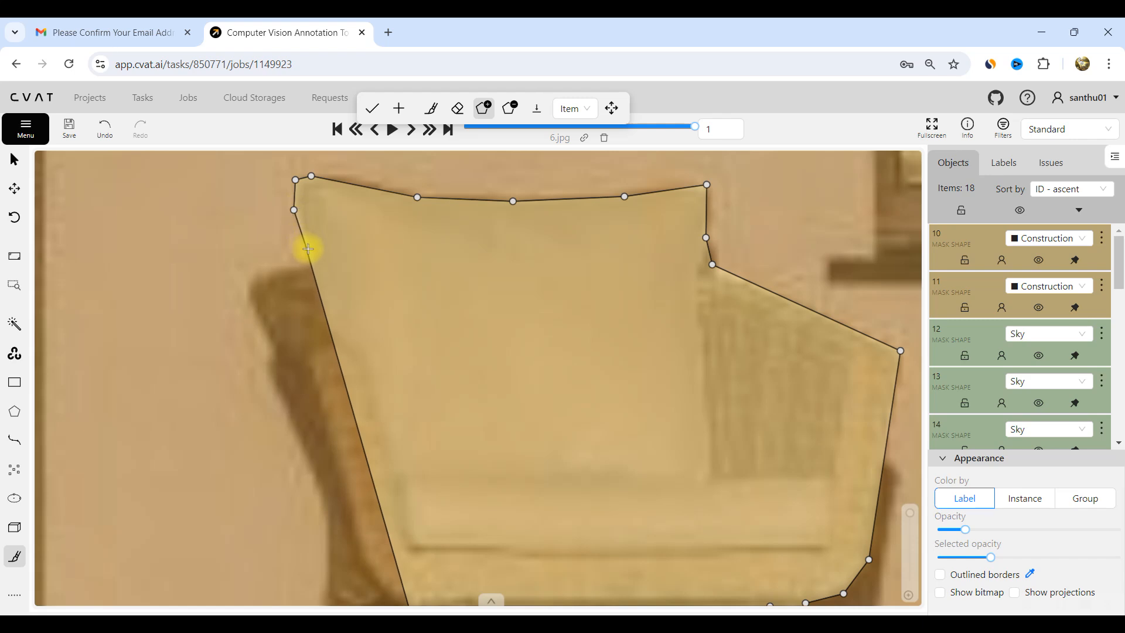
- Trace the left armrest and edge down to the front-left leg tip, then finish the mask with N
{"action": "left_click", "coordinate": [252, 272]}
{"action": "left_click", "coordinate": [245, 300]}
{"action": "left_click", "coordinate": [278, 359]}
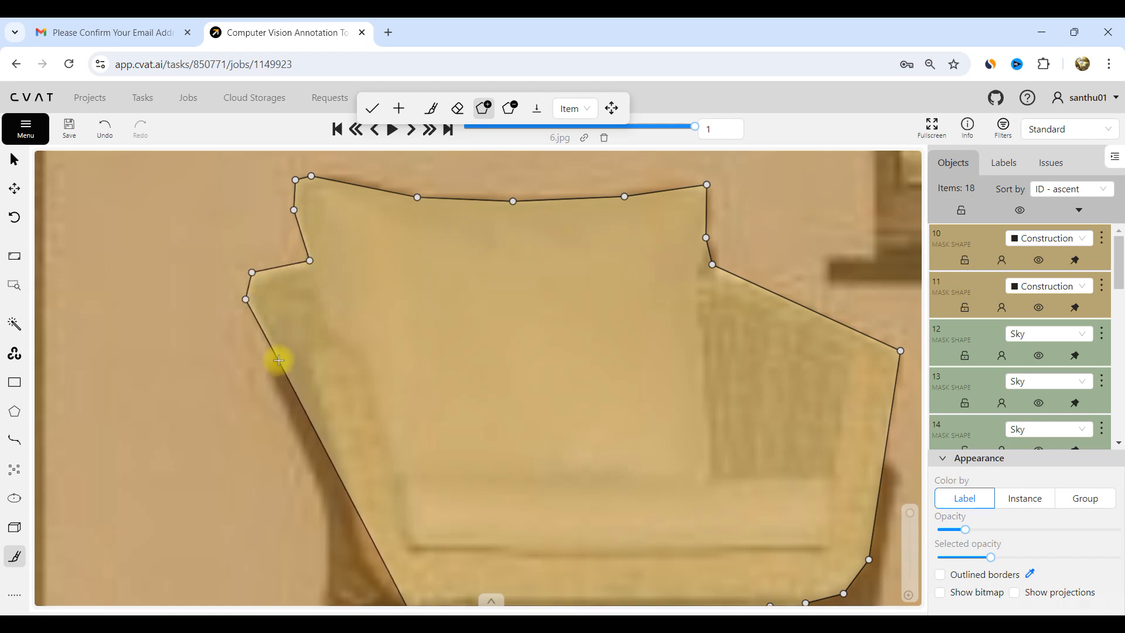
{"action": "left_click", "coordinate": [267, 369]}
{"action": "scroll", "coordinate": [266, 369], "scroll_direction": "down", "scroll_amount": 5}
{"action": "scroll", "coordinate": [293, 421], "scroll_direction": "up", "scroll_amount": 4}
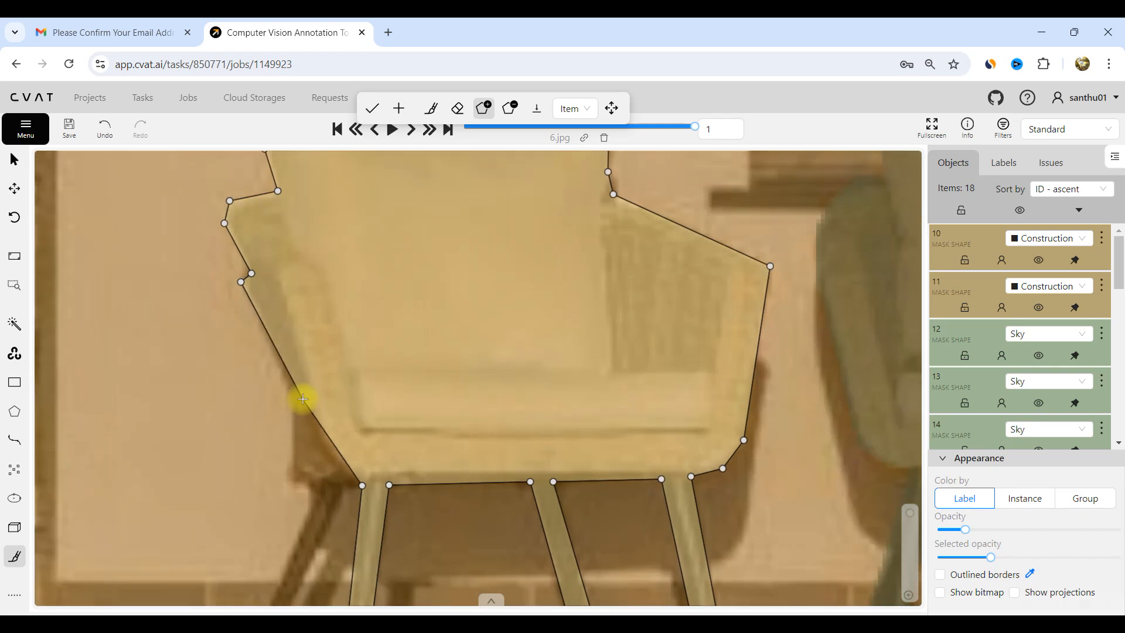
{"action": "left_click", "coordinate": [285, 379]}
{"action": "left_click", "coordinate": [293, 404]}
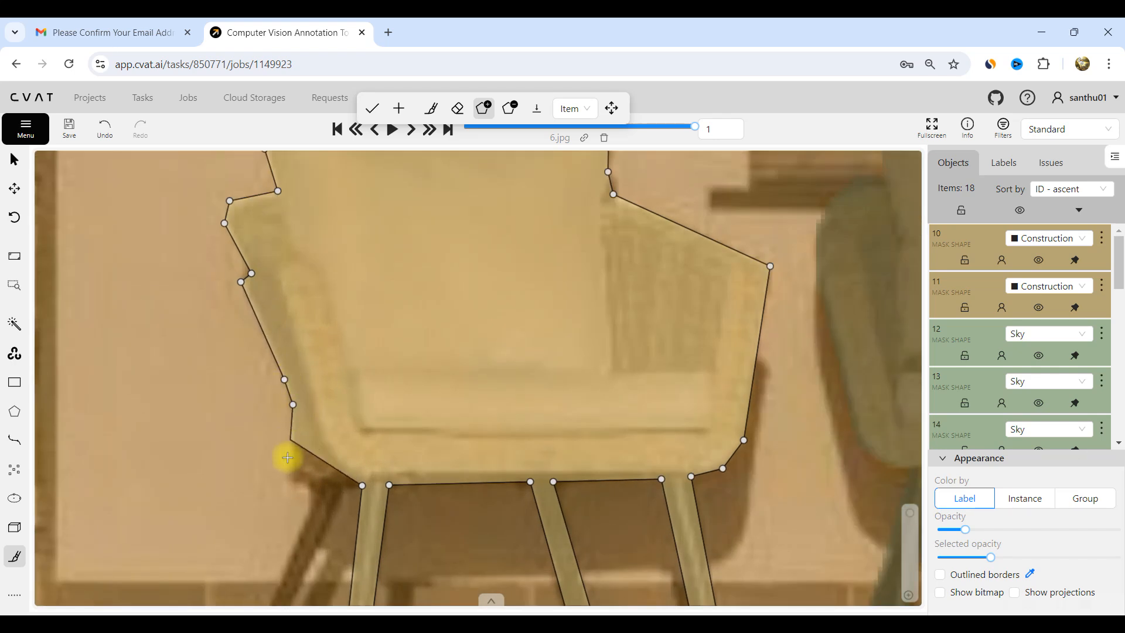
{"action": "left_click", "coordinate": [315, 494]}
{"action": "scroll", "coordinate": [318, 451], "scroll_direction": "down", "scroll_amount": 5}
{"action": "scroll", "coordinate": [318, 459], "scroll_direction": "up", "scroll_amount": 5}
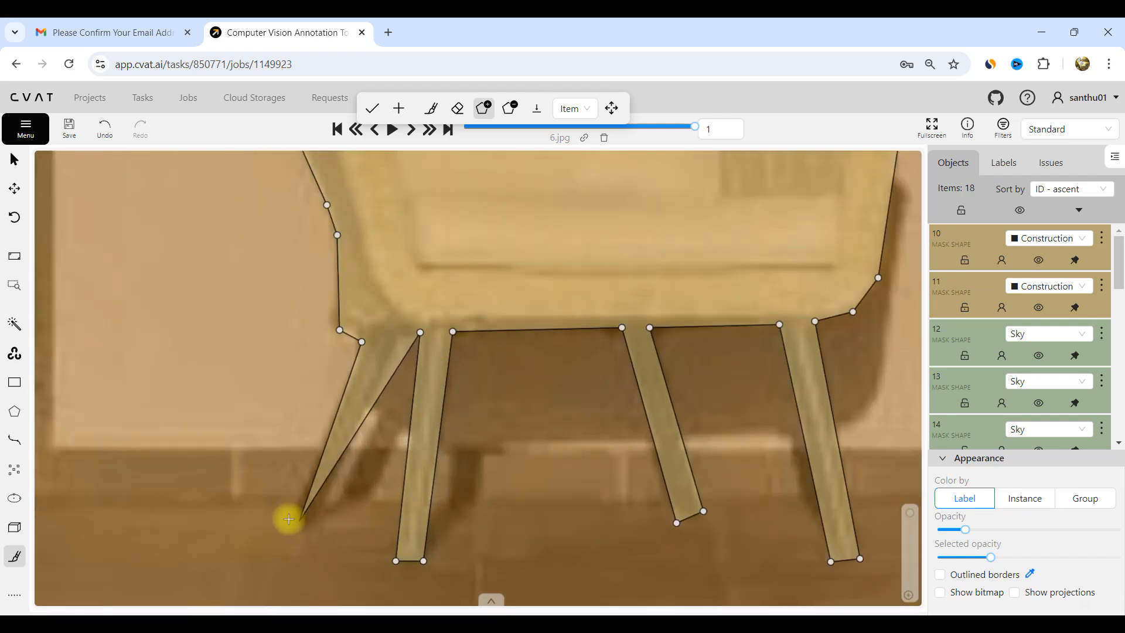
{"action": "left_click", "coordinate": [289, 522]}
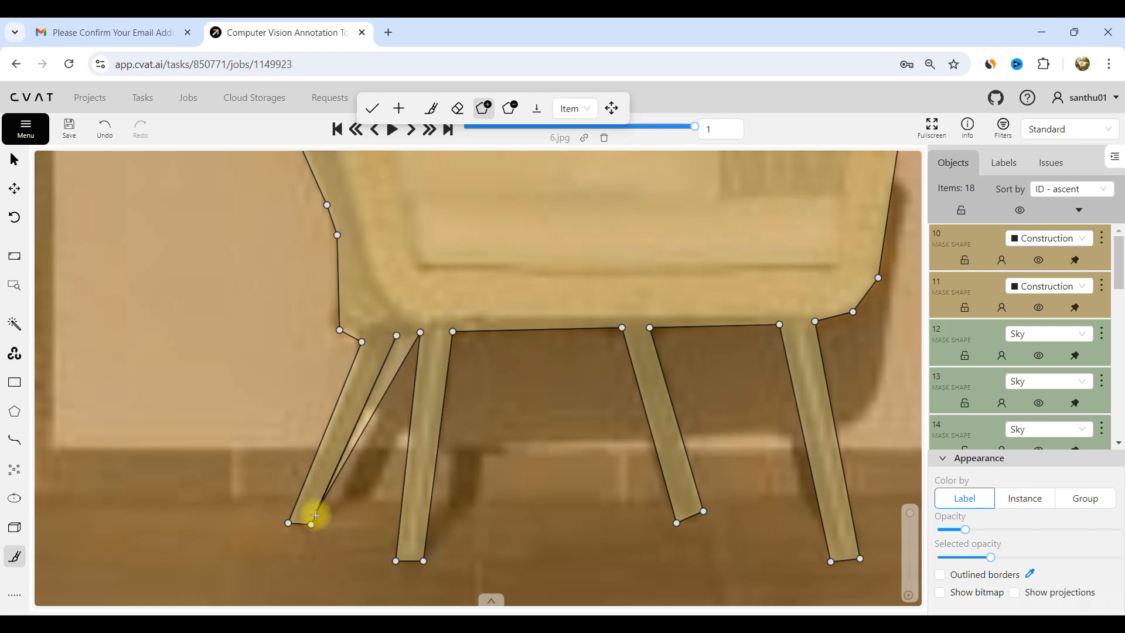
{"action": "scroll", "coordinate": [377, 251], "scroll_direction": "down", "scroll_amount": 3}
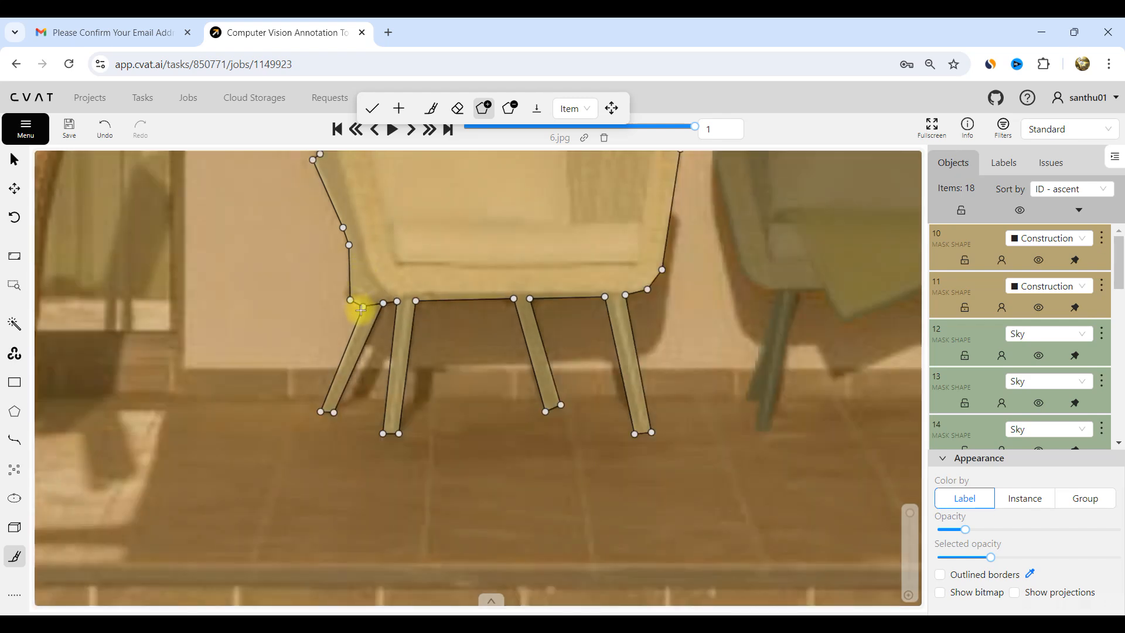
{"action": "scroll", "coordinate": [401, 293], "scroll_direction": "up", "scroll_amount": 3}
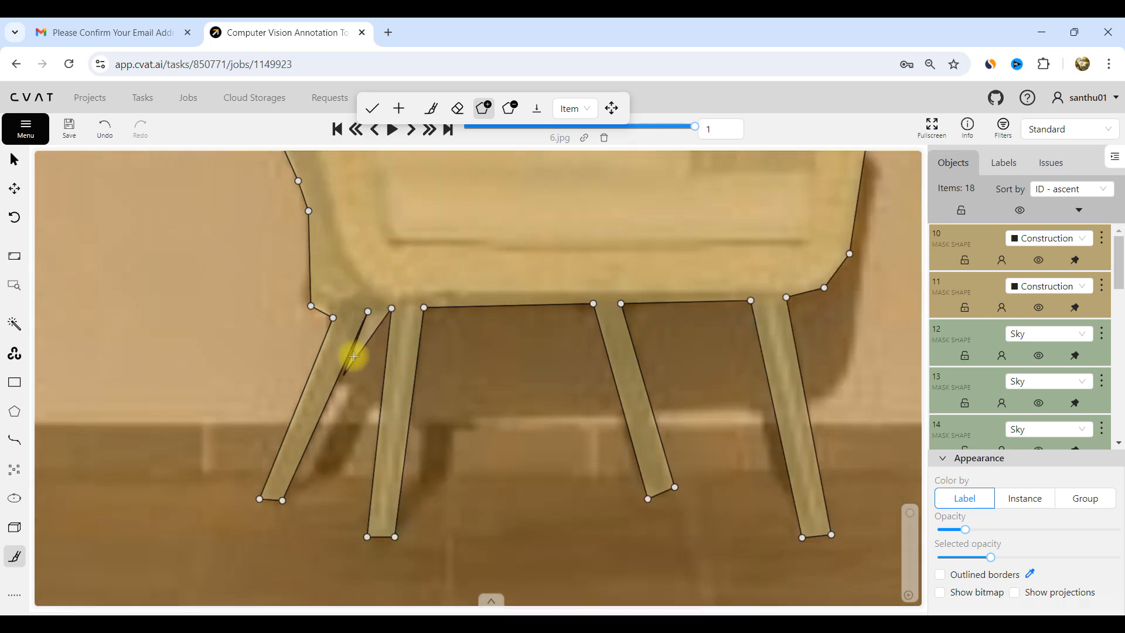
{"action": "key", "text": "n"}
{"action": "scroll", "coordinate": [364, 459], "scroll_direction": "down", "scroll_amount": 7}
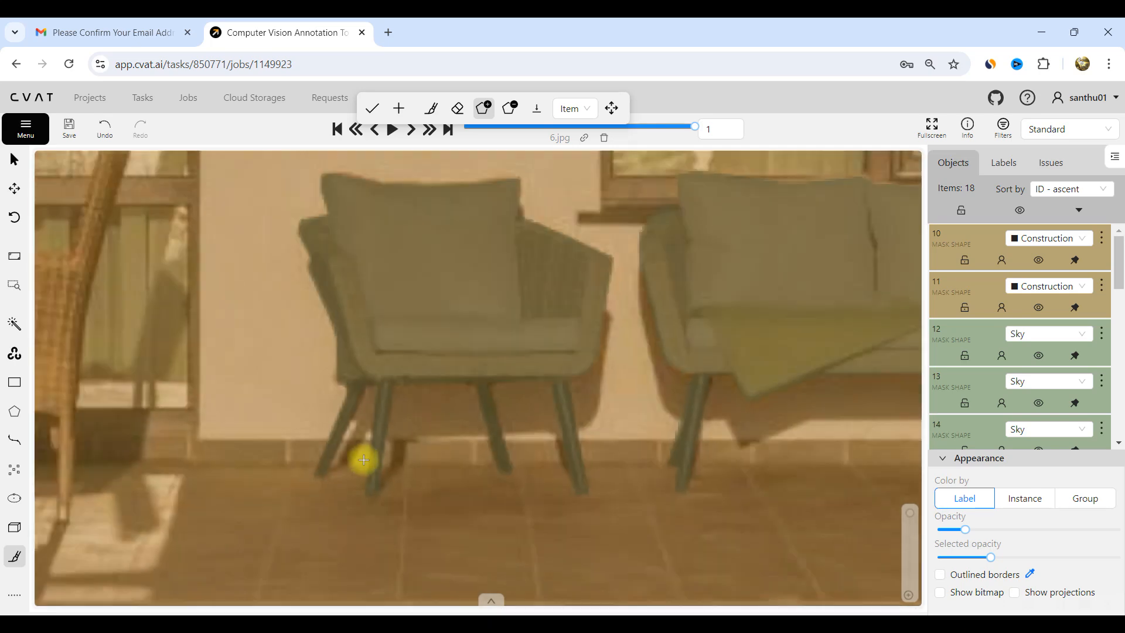
- Zoom in and out across 6.jpg to review the completed masks, including the patio furniture
{"action": "scroll", "coordinate": [451, 387], "scroll_direction": "down", "scroll_amount": 5}
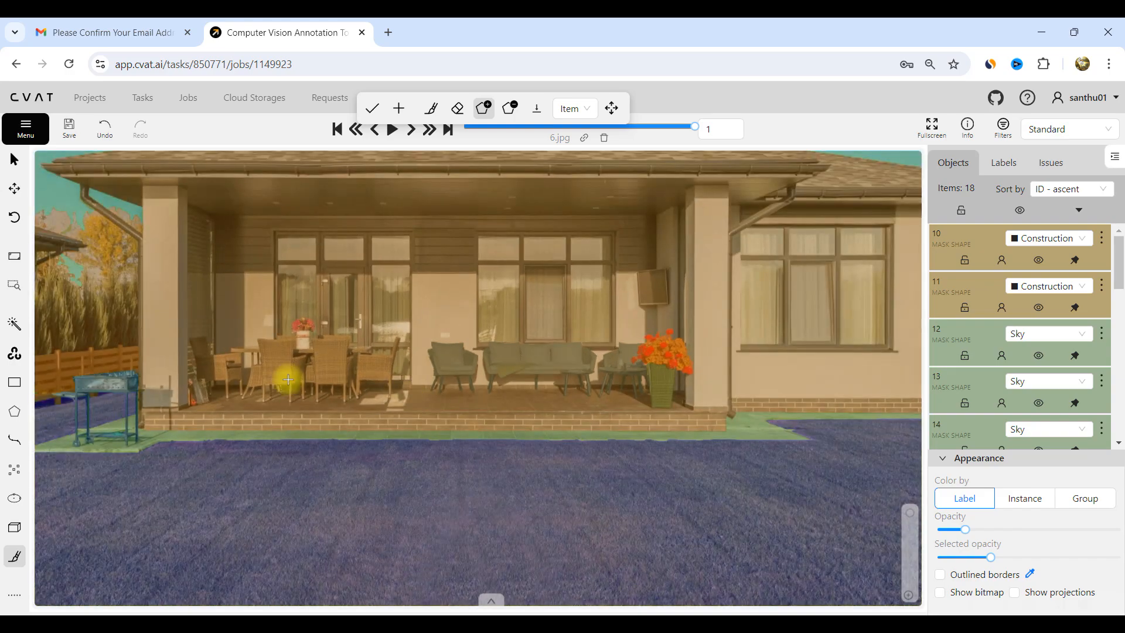
{"action": "scroll", "coordinate": [317, 392], "scroll_direction": "up", "scroll_amount": 2}
{"action": "scroll", "coordinate": [258, 381], "scroll_direction": "down", "scroll_amount": 4}
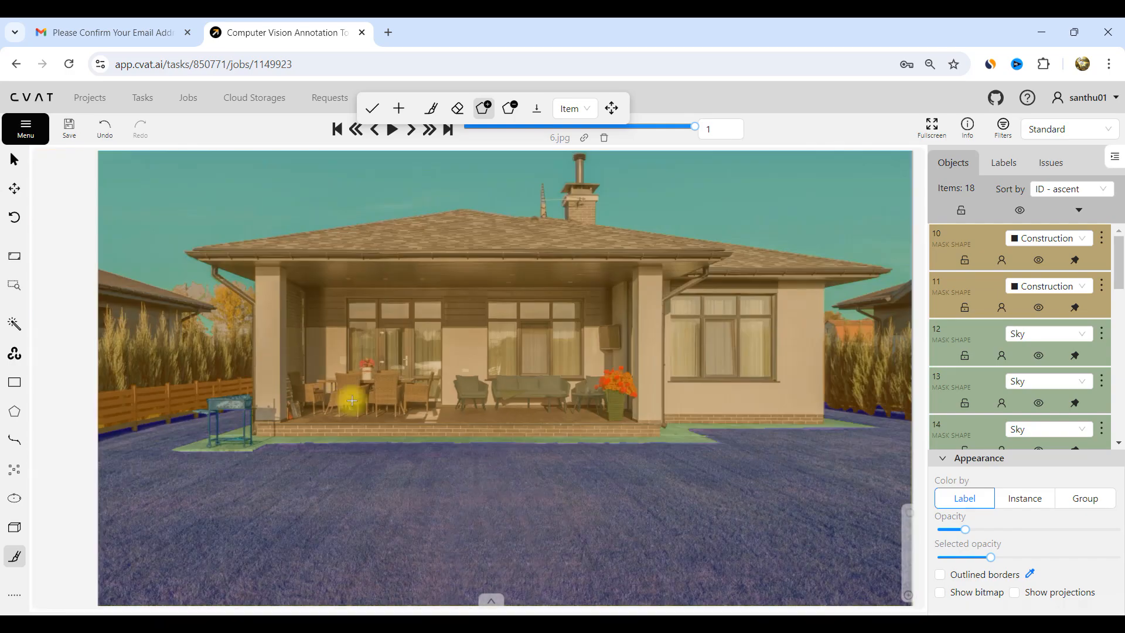
{"action": "scroll", "coordinate": [317, 379], "scroll_direction": "up", "scroll_amount": 4}
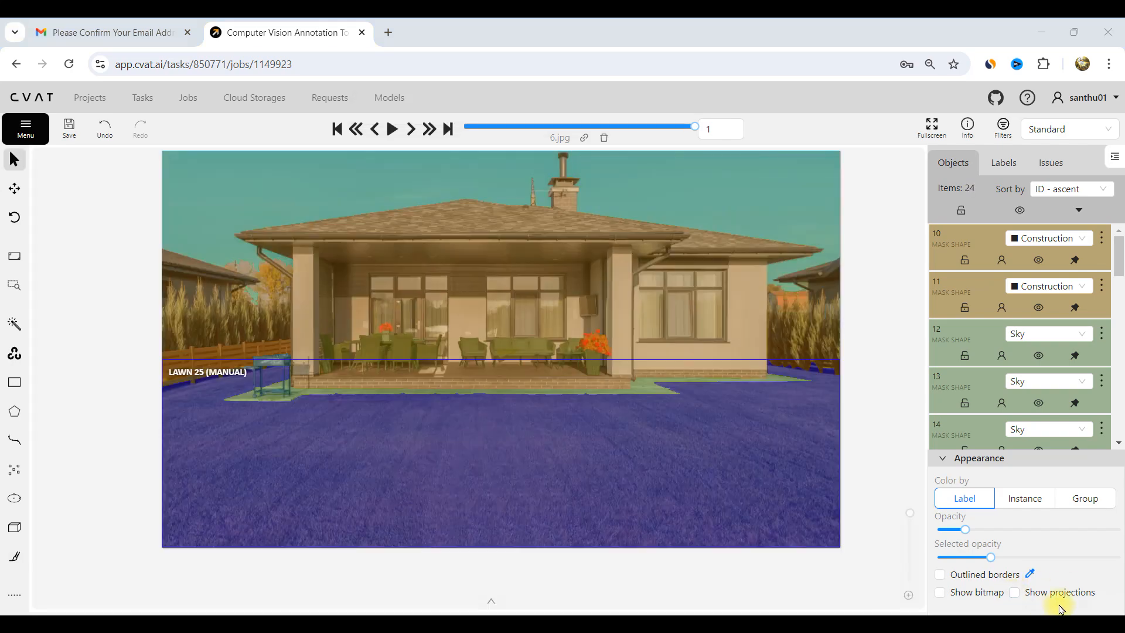
{"action": "scroll", "coordinate": [557, 354], "scroll_direction": "down", "scroll_amount": 2}
{"action": "scroll", "coordinate": [559, 359], "scroll_direction": "up", "scroll_amount": 2}
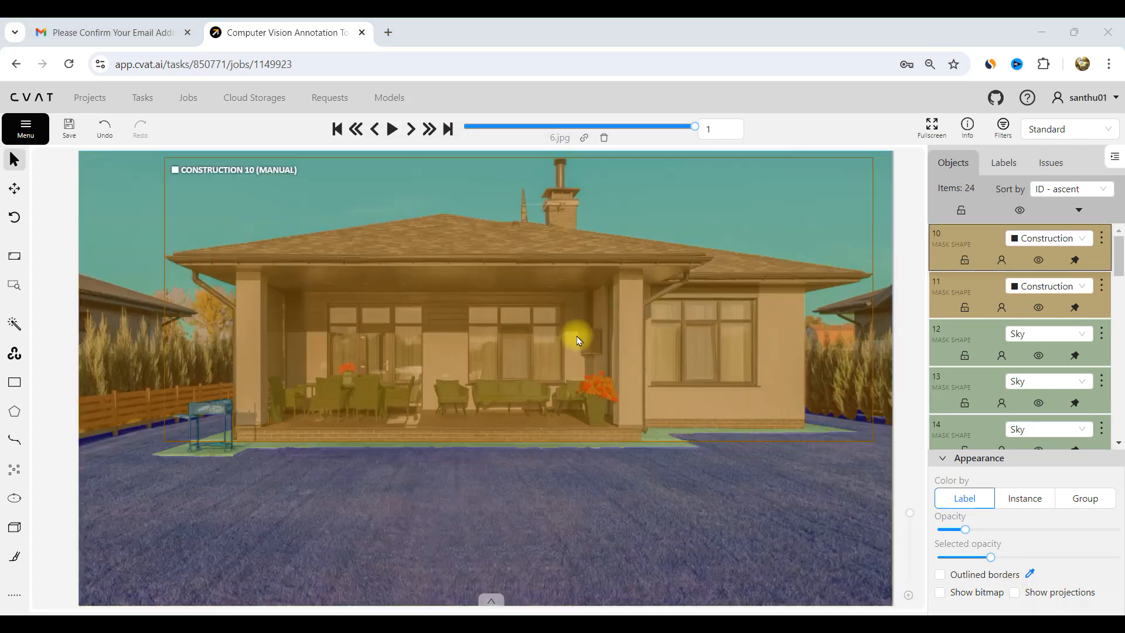
{"action": "scroll", "coordinate": [574, 334], "scroll_direction": "down", "scroll_amount": 1}
{"action": "scroll", "coordinate": [208, 328], "scroll_direction": "up", "scroll_amount": 2}
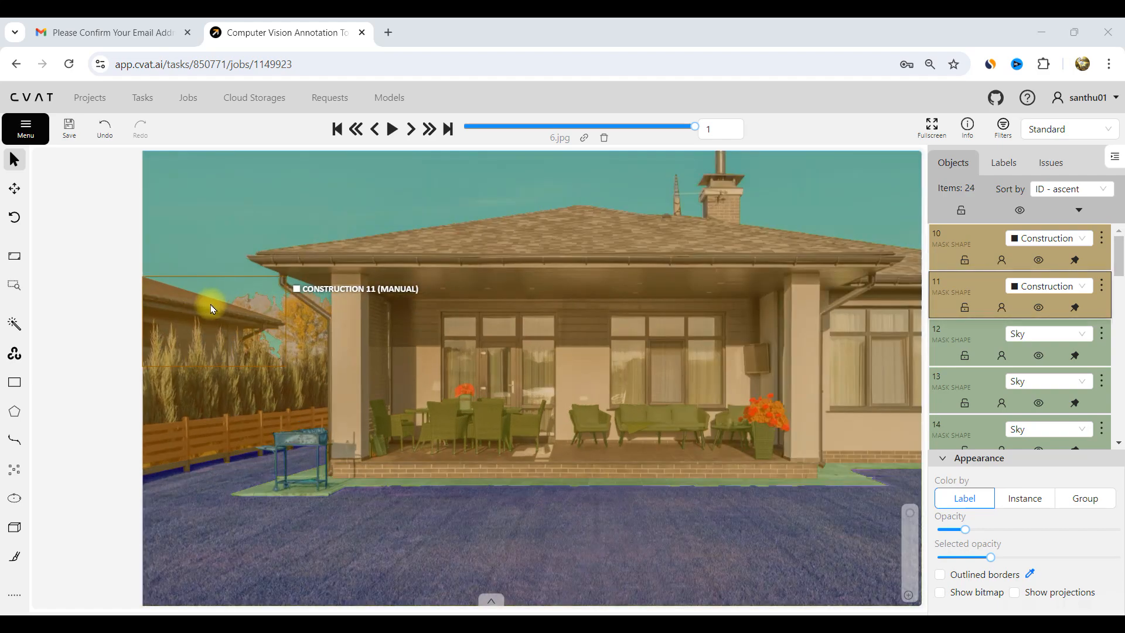
{"action": "scroll", "coordinate": [487, 381], "scroll_direction": "down", "scroll_amount": 3}
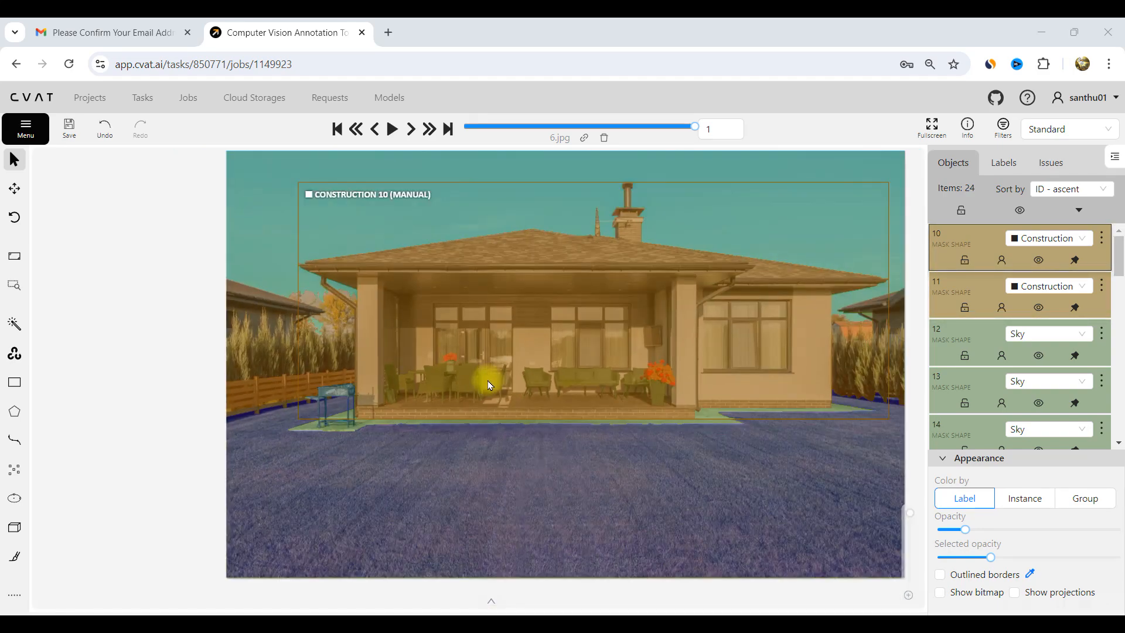
{"action": "scroll", "coordinate": [521, 373], "scroll_direction": "up", "scroll_amount": 3}
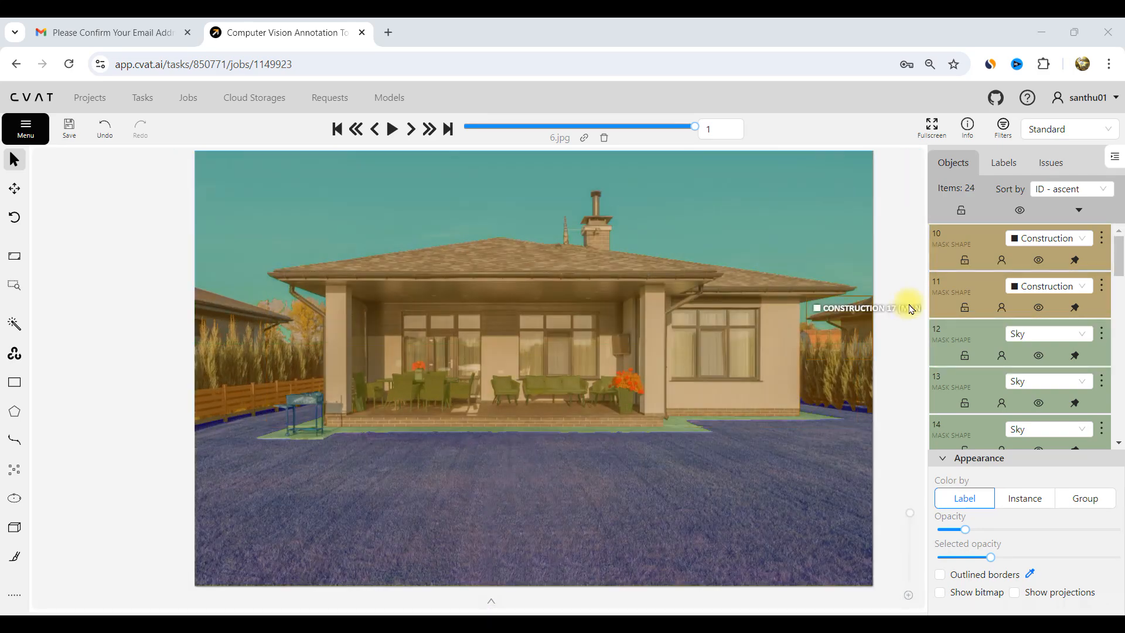
{"action": "scroll", "coordinate": [908, 305], "scroll_direction": "up", "scroll_amount": 1}
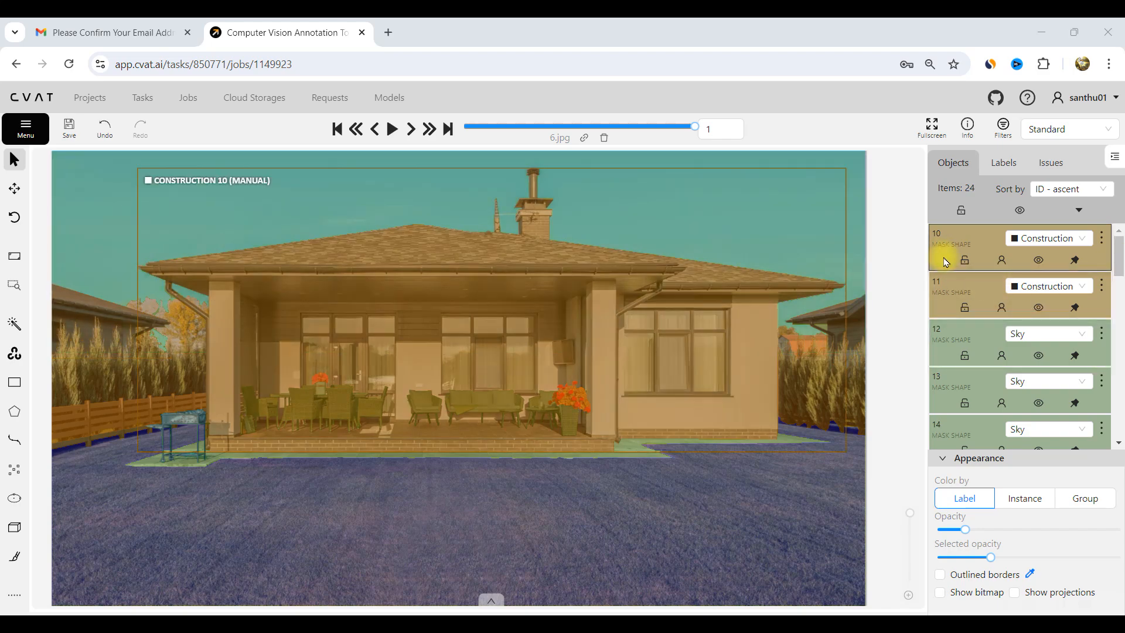
{"action": "scroll", "coordinate": [452, 338], "scroll_direction": "down", "scroll_amount": 3}
{"action": "scroll", "coordinate": [452, 338], "scroll_direction": "up", "scroll_amount": 3}
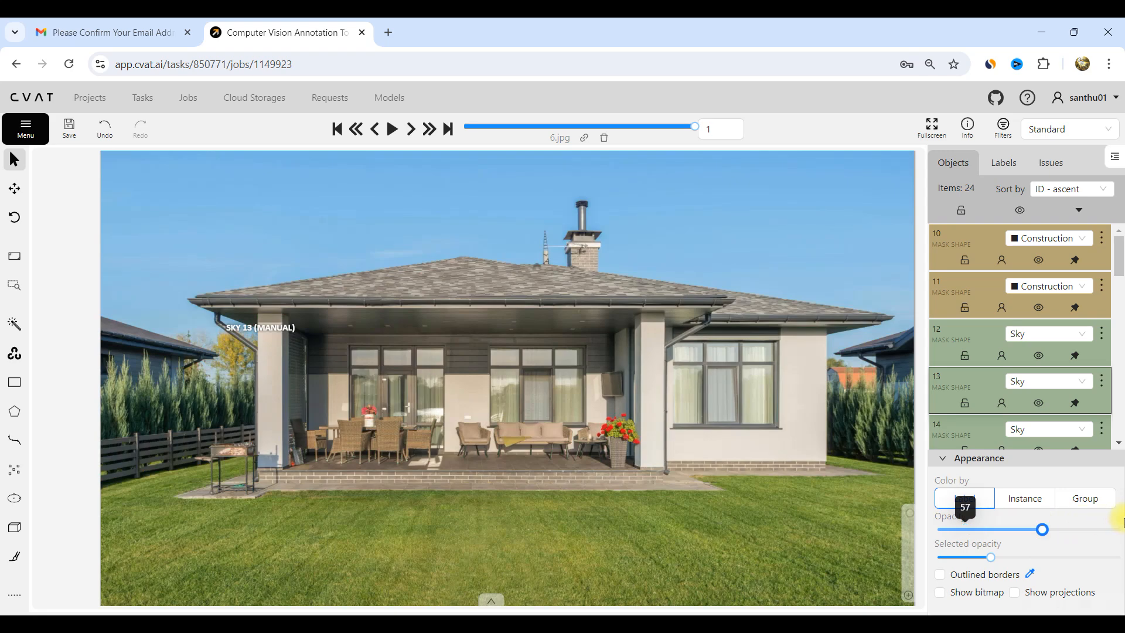
- Push the Appearance Opacity slider fully right so all 24 masks appear solid
{"action": "left_click_drag", "start_coordinate": [992, 530], "coordinate": [1117, 520]}
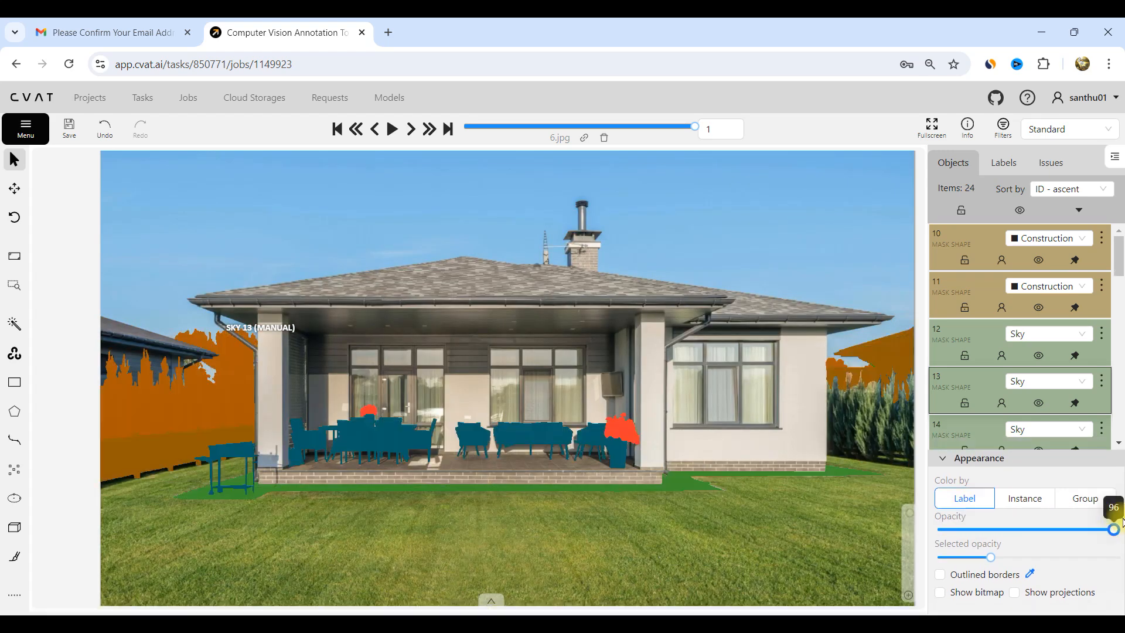
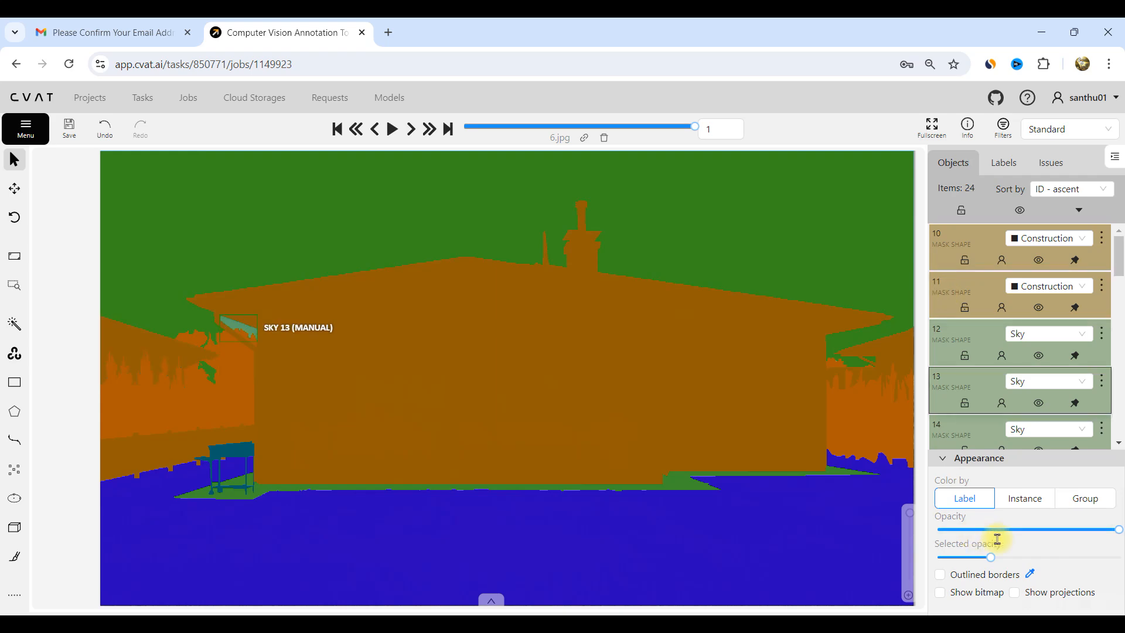
- Lower the Appearance opacity to about 12 so the house photo shows through the masks
{"action": "left_click", "coordinate": [1031, 529]}
{"action": "left_click_drag", "start_coordinate": [972, 530], "coordinate": [955, 530]}
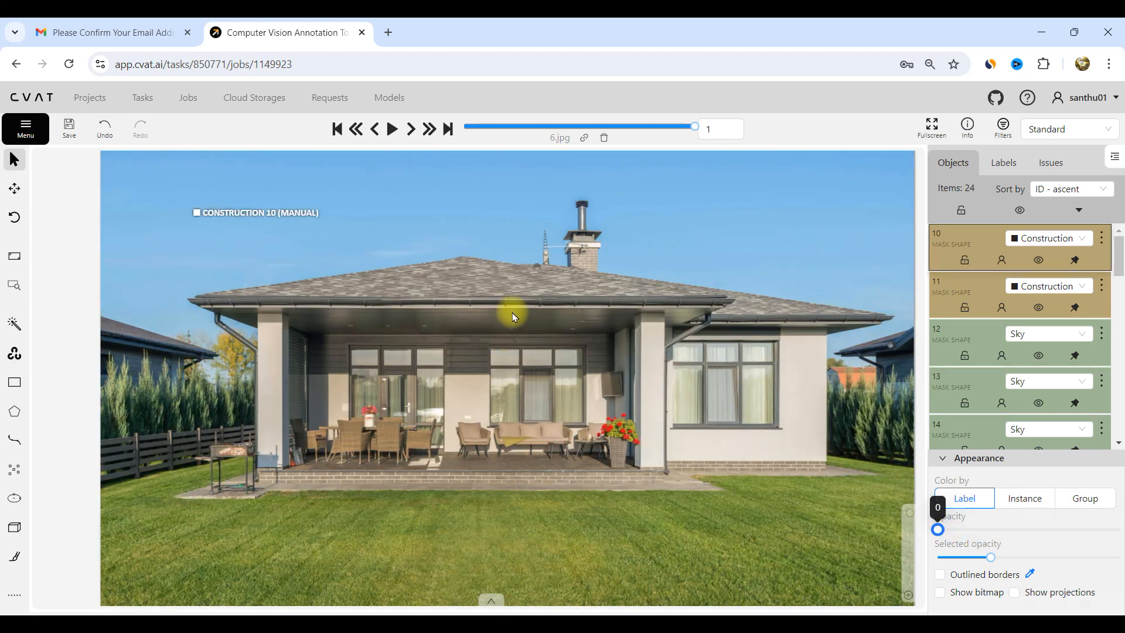
{"action": "left_click_drag", "start_coordinate": [453, 319], "coordinate": [958, 285]}
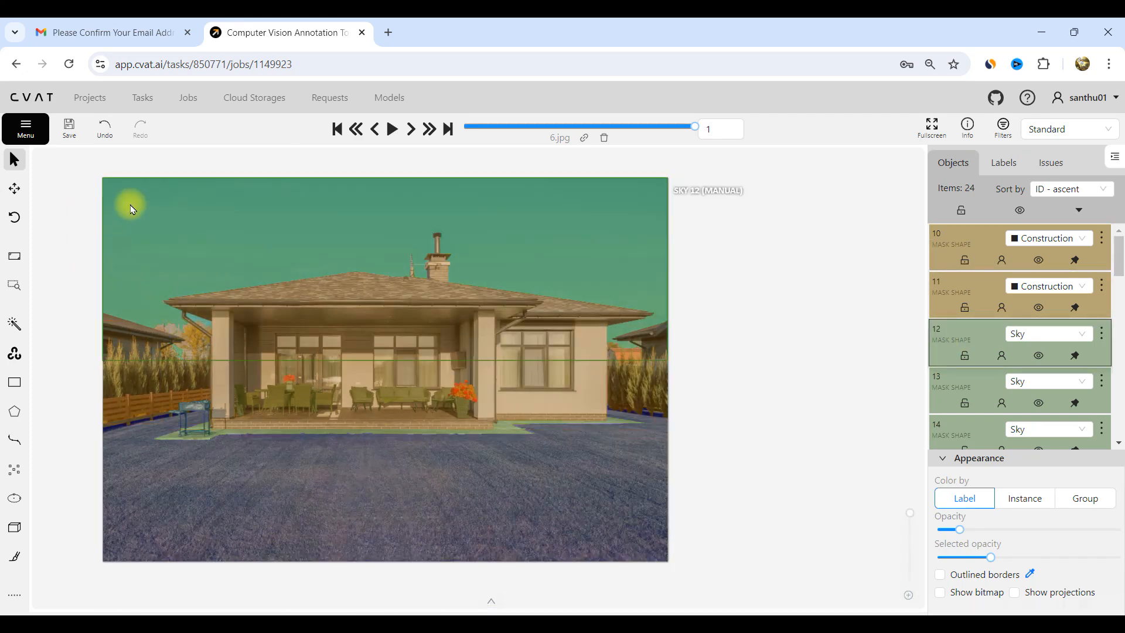
- Zoom in and out across 6.jpg to inspect the semi-transparent label masks
{"action": "scroll", "coordinate": [624, 363], "scroll_direction": "up", "scroll_amount": 2}
{"action": "scroll", "coordinate": [624, 363], "scroll_direction": "up", "scroll_amount": 1}
{"action": "scroll", "coordinate": [610, 382], "scroll_direction": "down", "scroll_amount": 4}
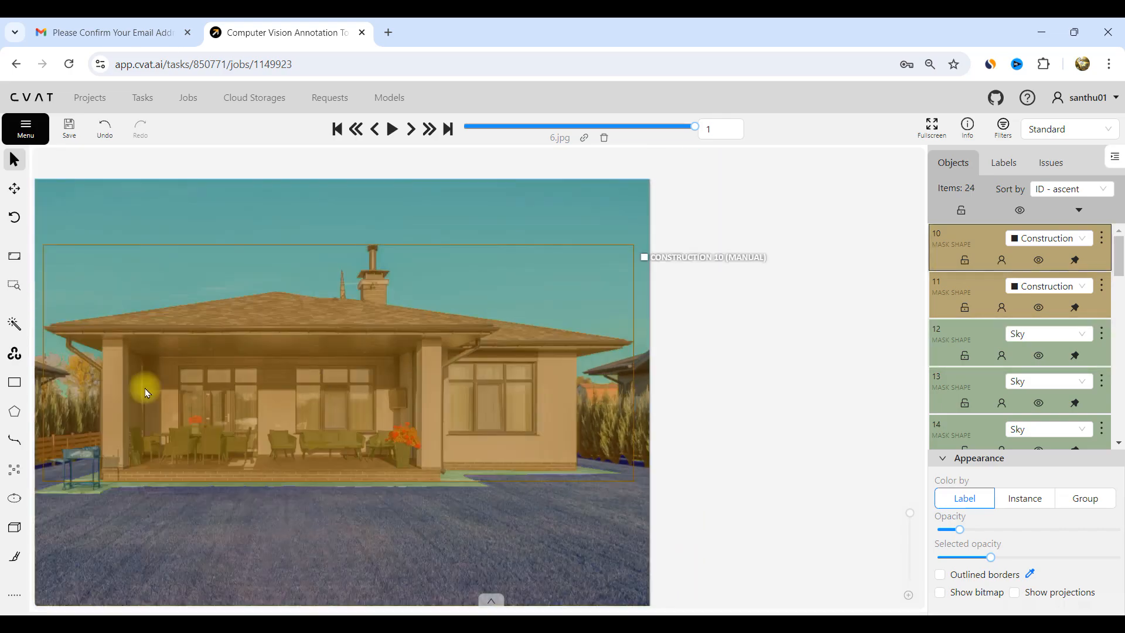
{"action": "scroll", "coordinate": [48, 385], "scroll_direction": "up", "scroll_amount": 4}
{"action": "scroll", "coordinate": [220, 394], "scroll_direction": "up", "scroll_amount": 5}
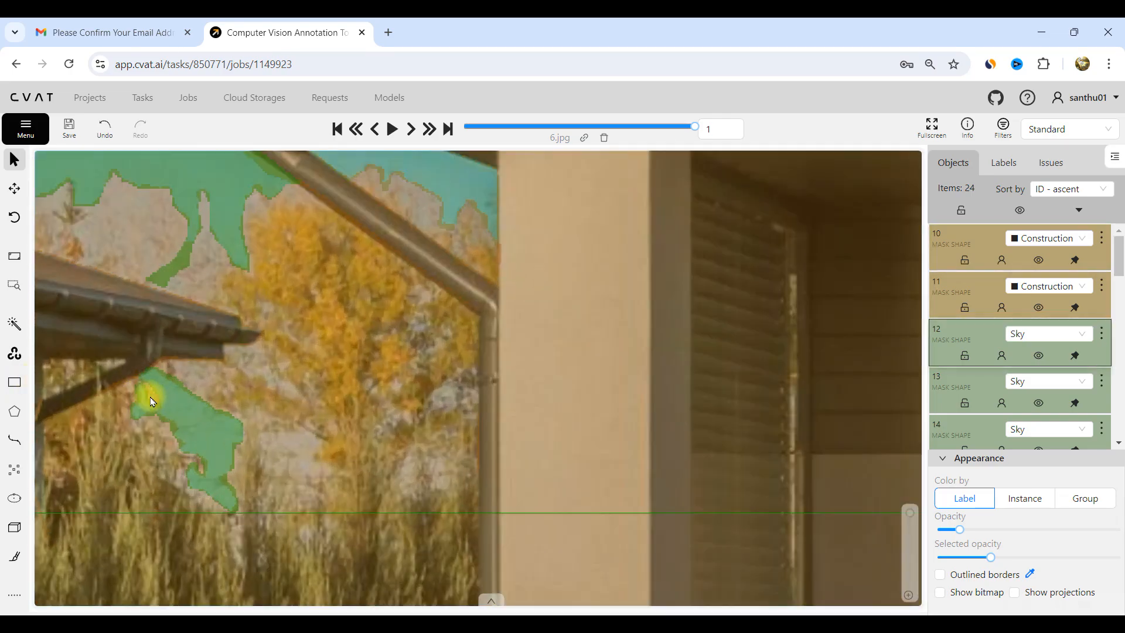
{"action": "scroll", "coordinate": [196, 436], "scroll_direction": "down", "scroll_amount": 3}
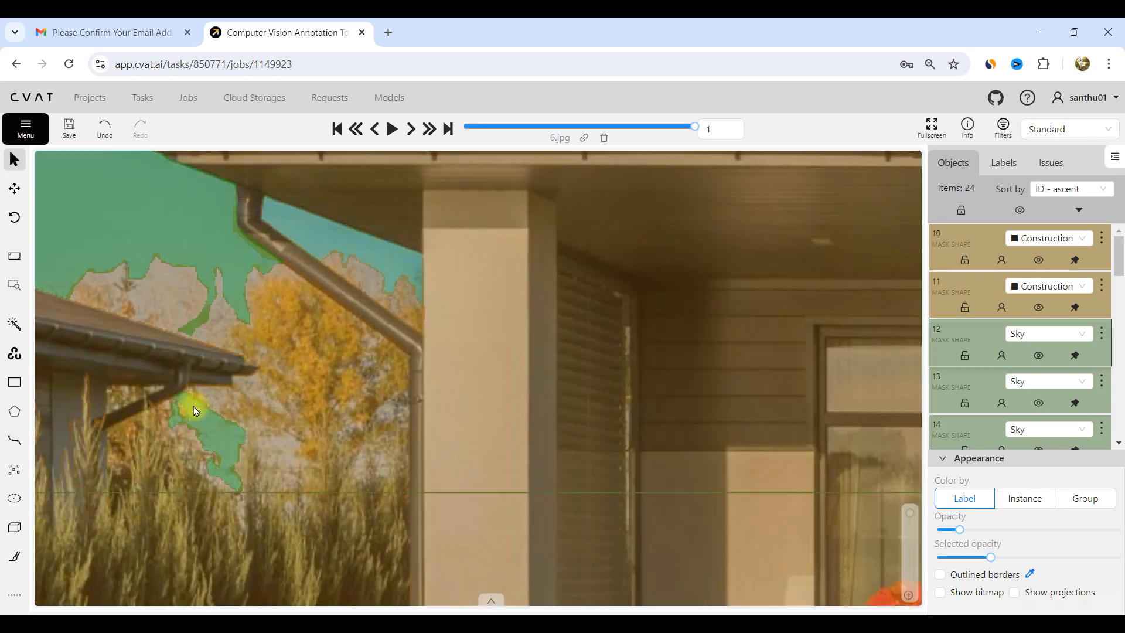
{"action": "scroll", "coordinate": [209, 442], "scroll_direction": "down", "scroll_amount": 1}
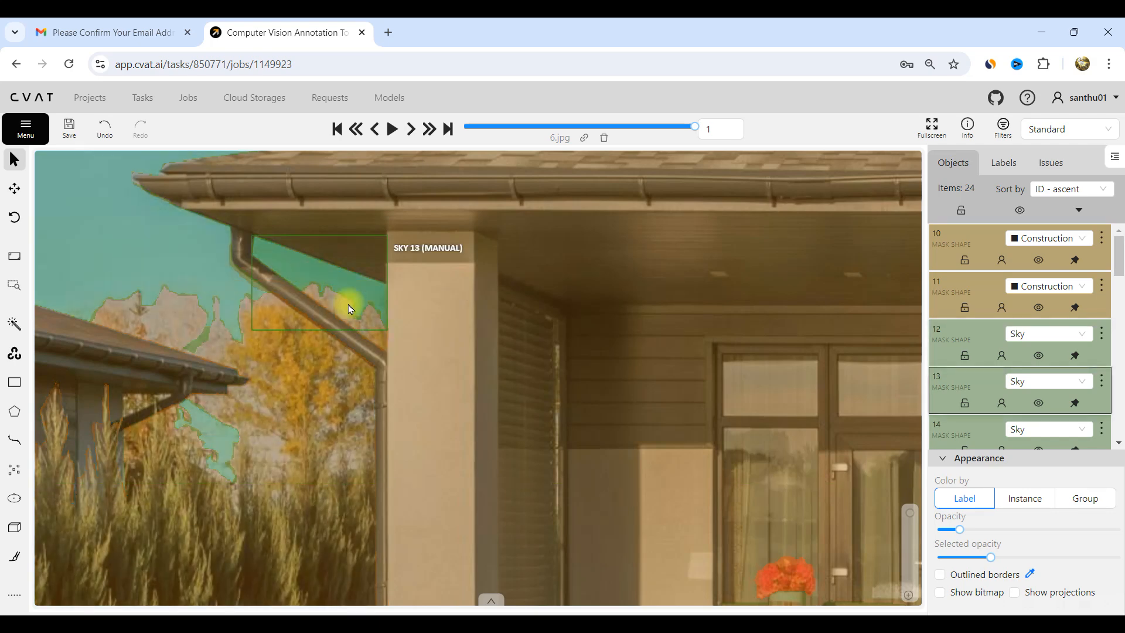
{"action": "scroll", "coordinate": [238, 274], "scroll_direction": "down", "scroll_amount": 3}
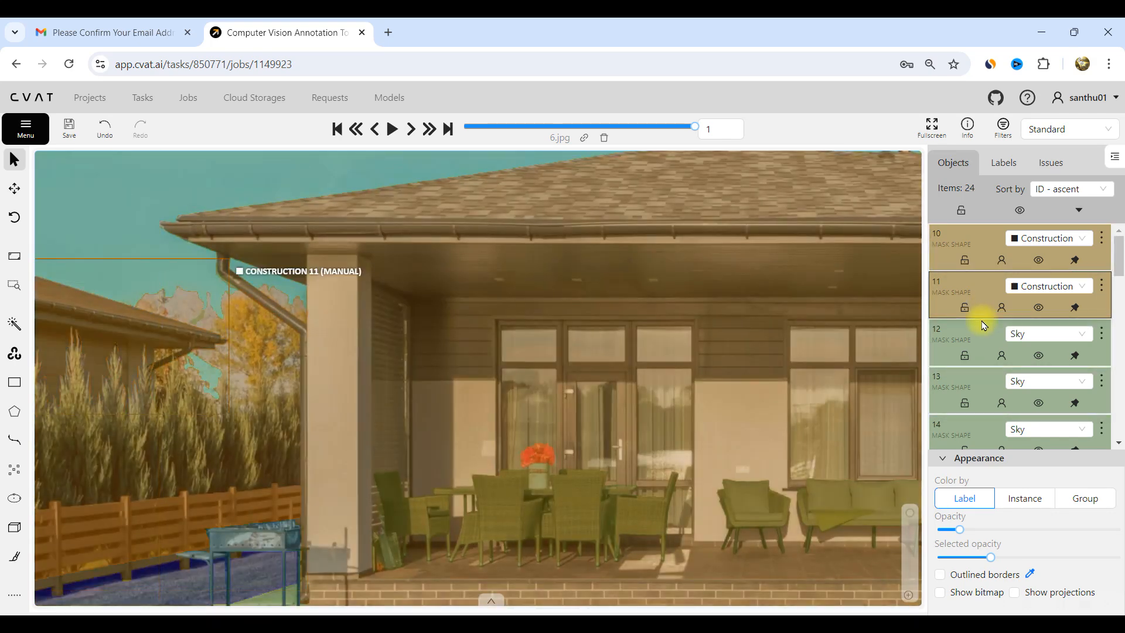
{"action": "scroll", "coordinate": [972, 324], "scroll_direction": "down", "scroll_amount": 1}
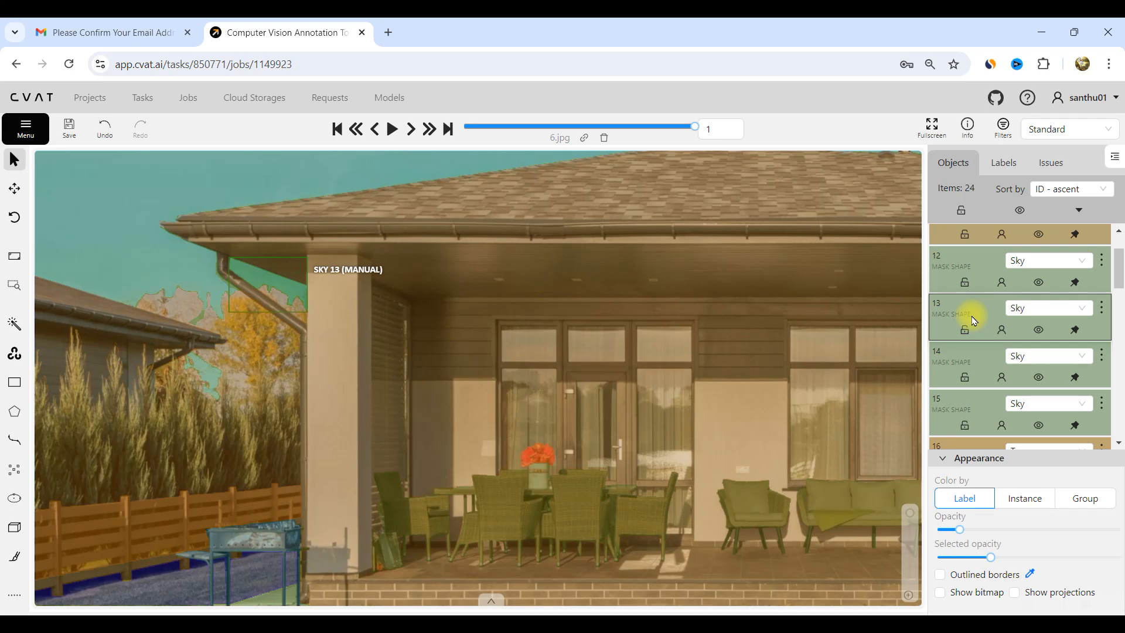
{"action": "scroll", "coordinate": [972, 319], "scroll_direction": "down", "scroll_amount": 2}
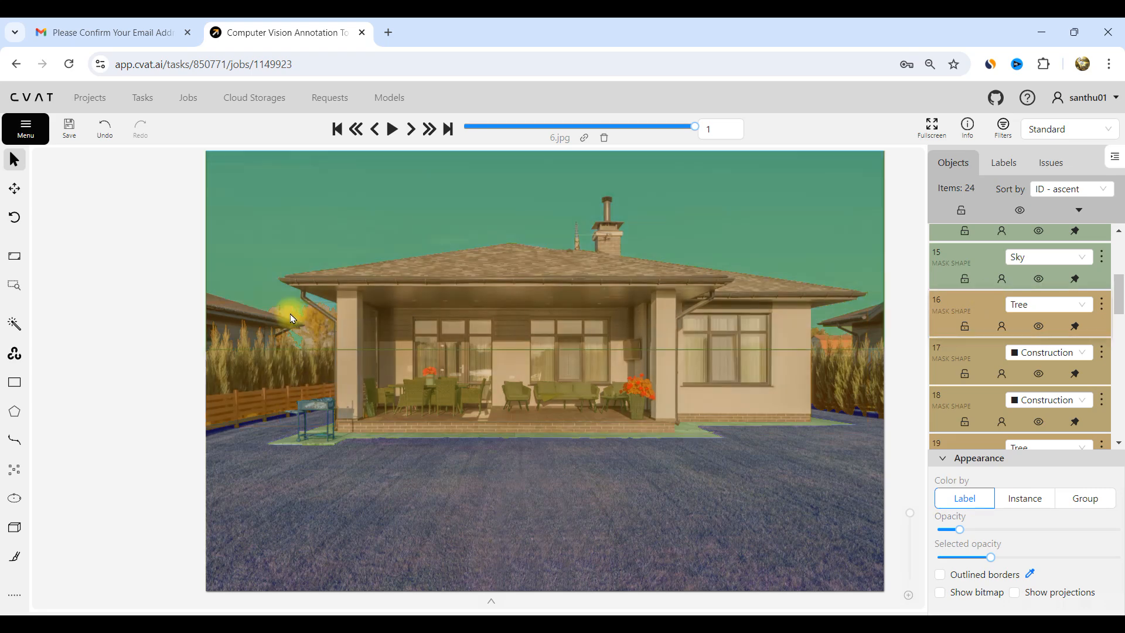
{"action": "scroll", "coordinate": [990, 368], "scroll_direction": "down", "scroll_amount": 1}
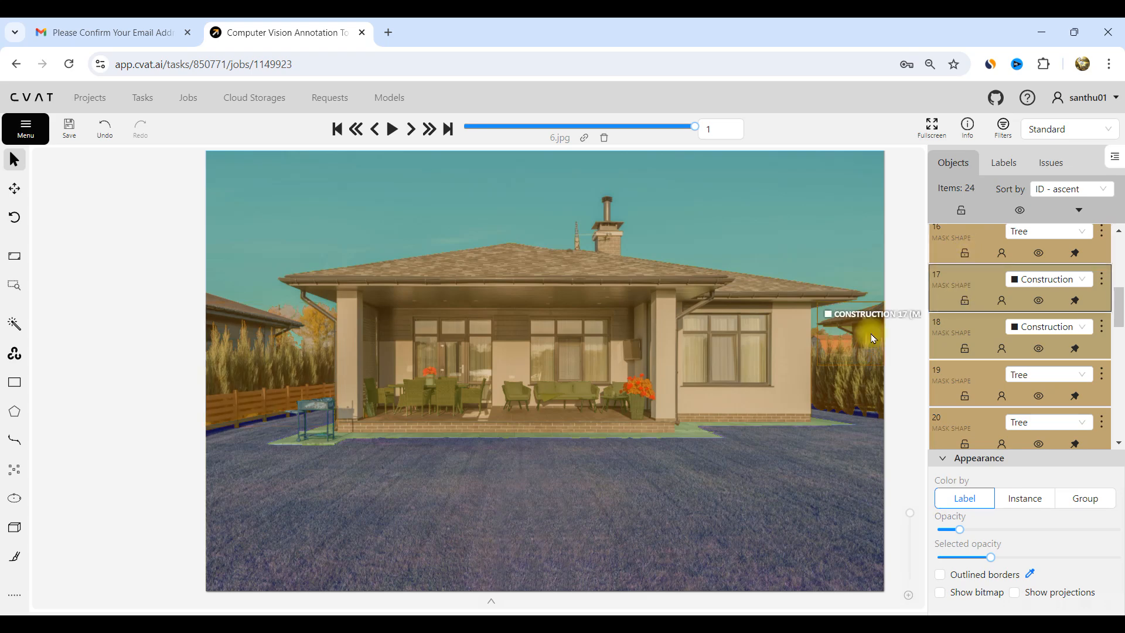
{"action": "scroll", "coordinate": [870, 334], "scroll_direction": "down", "scroll_amount": 4}
{"action": "scroll", "coordinate": [610, 373], "scroll_direction": "up", "scroll_amount": 4}
{"action": "scroll", "coordinate": [559, 380], "scroll_direction": "up", "scroll_amount": 2}
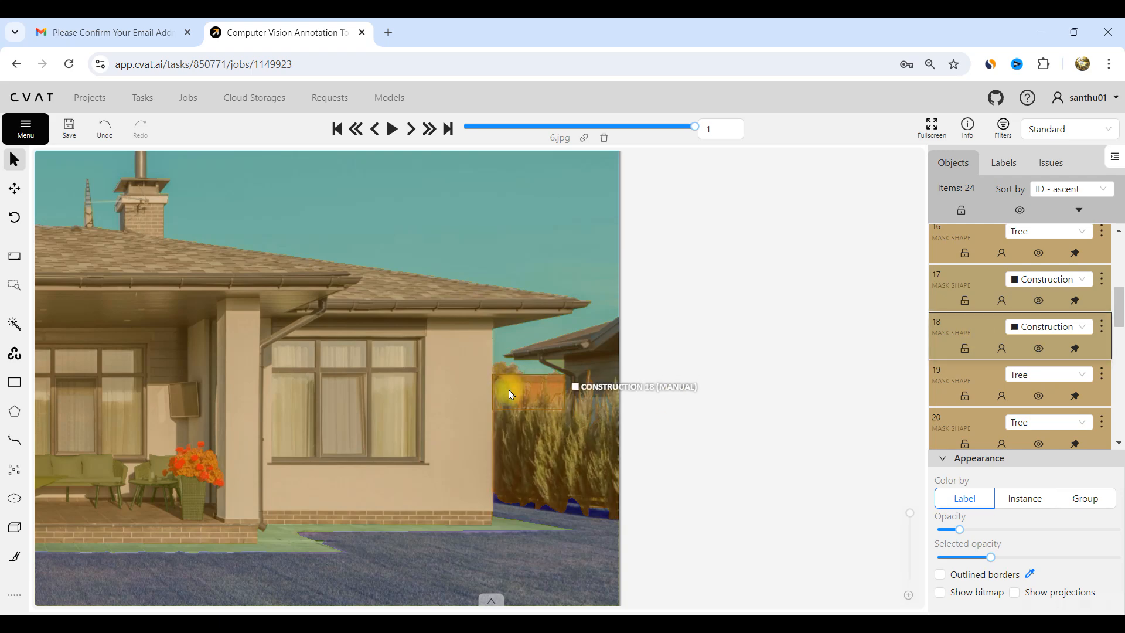
{"action": "scroll", "coordinate": [508, 389], "scroll_direction": "up", "scroll_amount": 3}
{"action": "scroll", "coordinate": [524, 367], "scroll_direction": "down", "scroll_amount": 3}
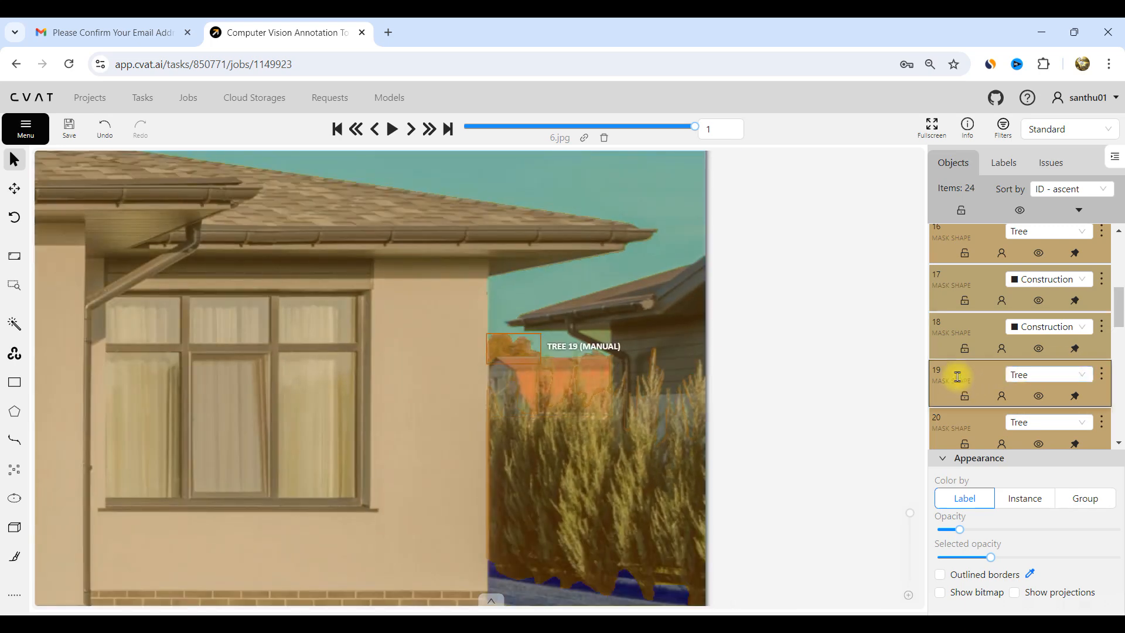
{"action": "scroll", "coordinate": [957, 376], "scroll_direction": "down", "scroll_amount": 1}
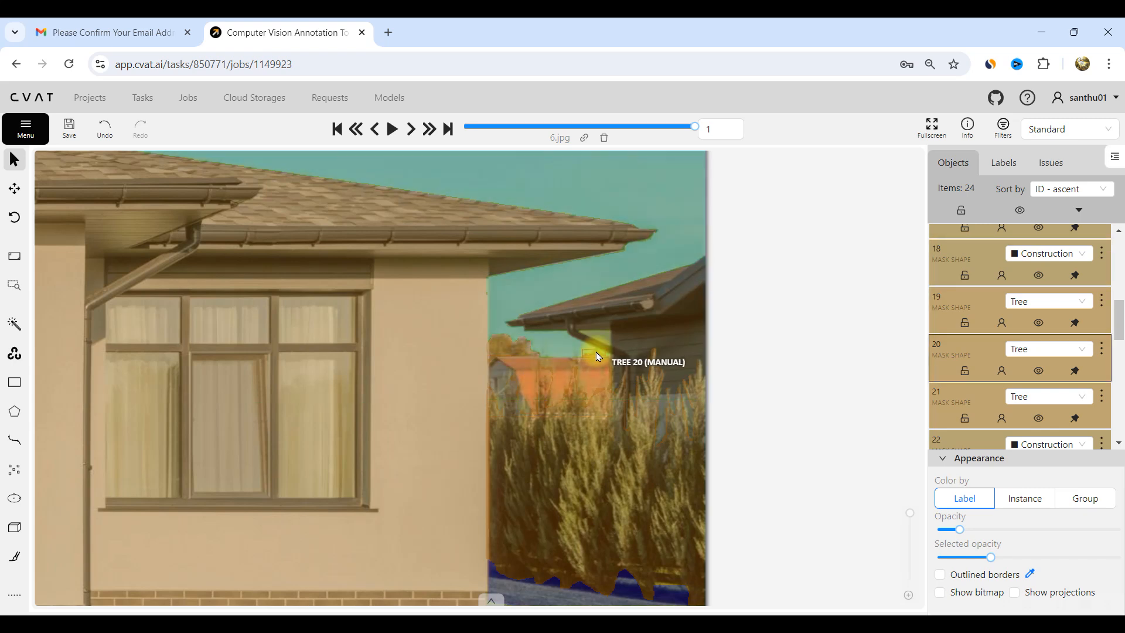
{"action": "scroll", "coordinate": [988, 341], "scroll_direction": "down", "scroll_amount": 1}
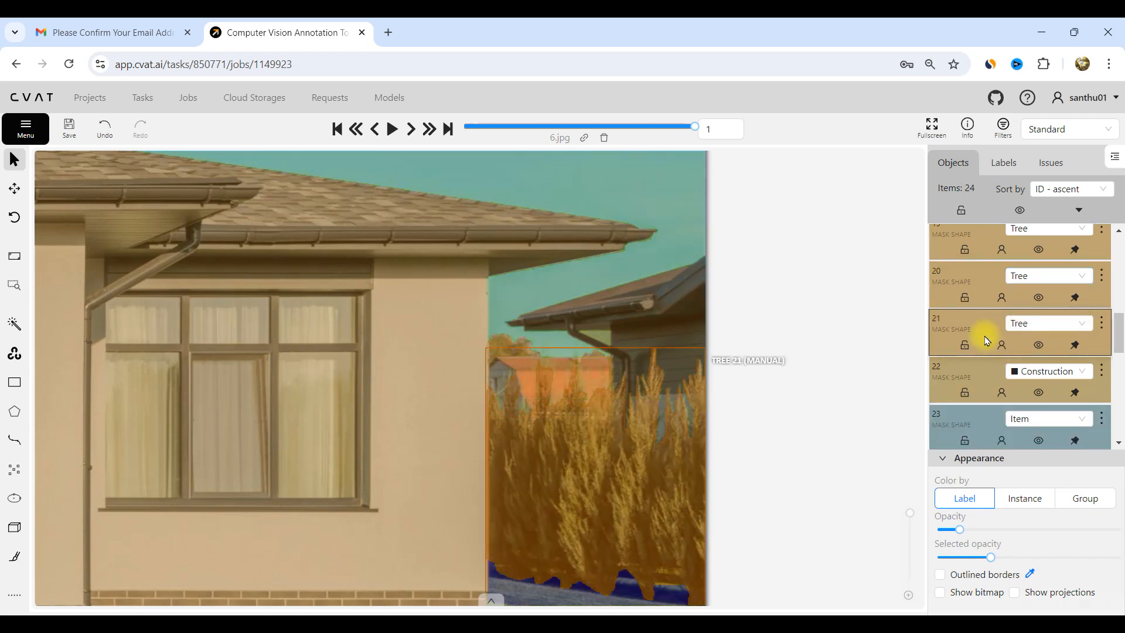
{"action": "scroll", "coordinate": [455, 407], "scroll_direction": "down", "scroll_amount": 2}
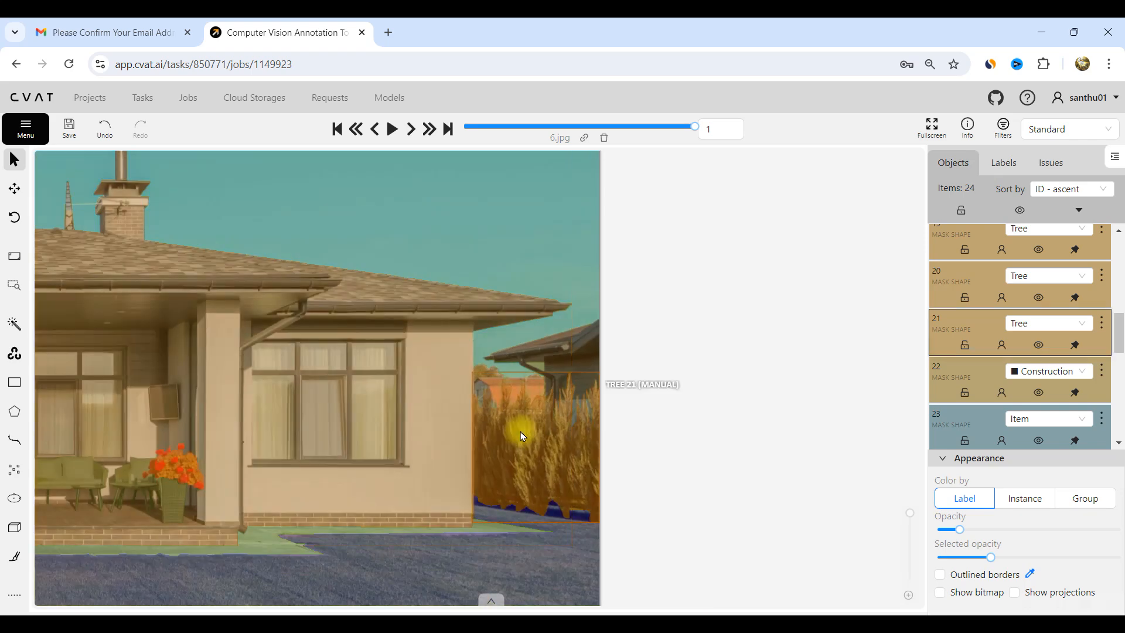
{"action": "scroll", "coordinate": [954, 352], "scroll_direction": "down", "scroll_amount": 2}
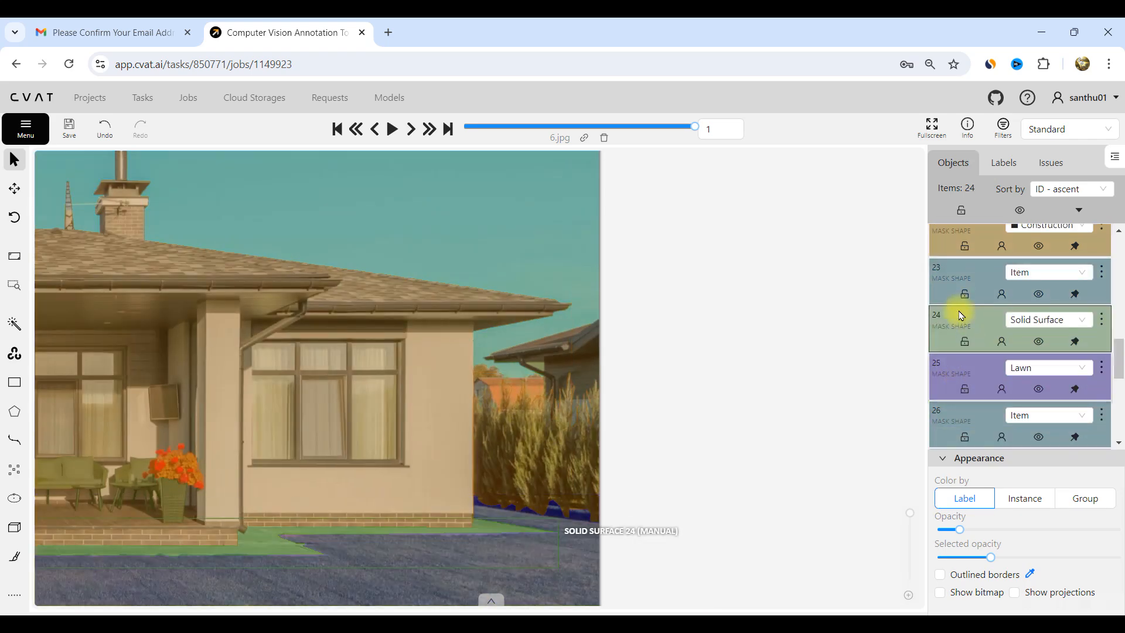
{"action": "scroll", "coordinate": [499, 419], "scroll_direction": "down", "scroll_amount": 3}
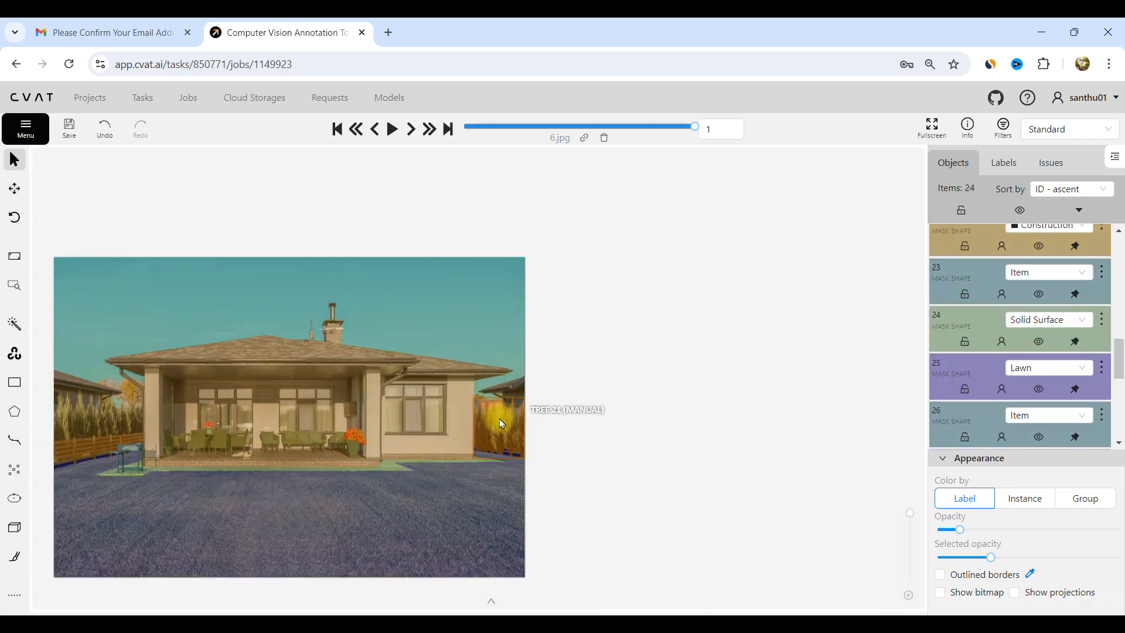
{"action": "scroll", "coordinate": [972, 334], "scroll_direction": "up", "scroll_amount": 2}
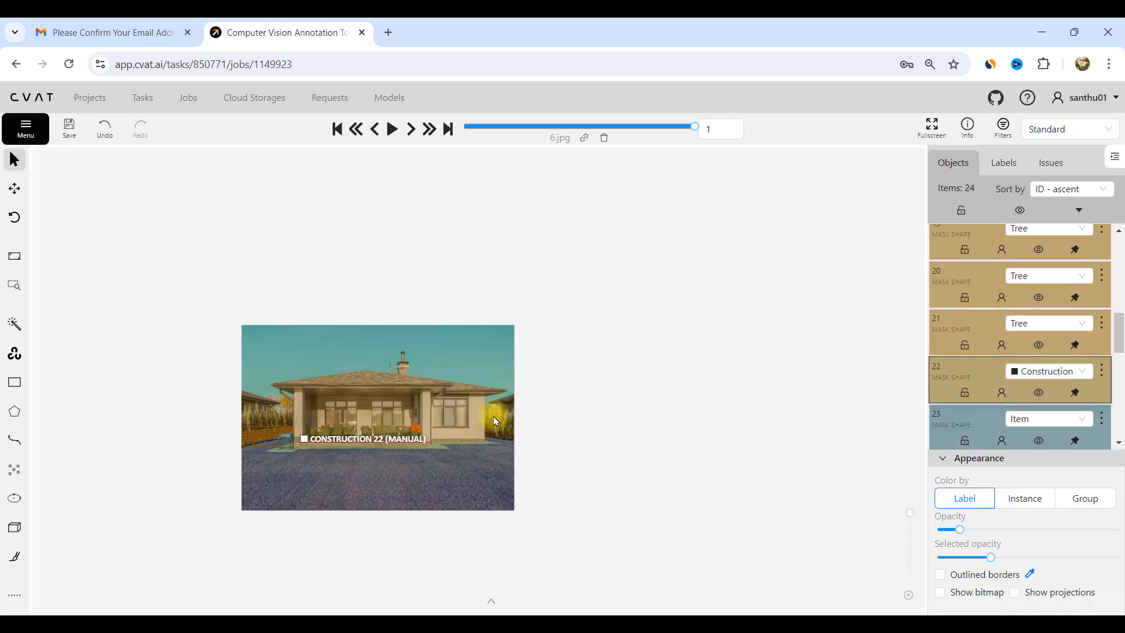
{"action": "scroll", "coordinate": [260, 440], "scroll_direction": "up", "scroll_amount": 3}
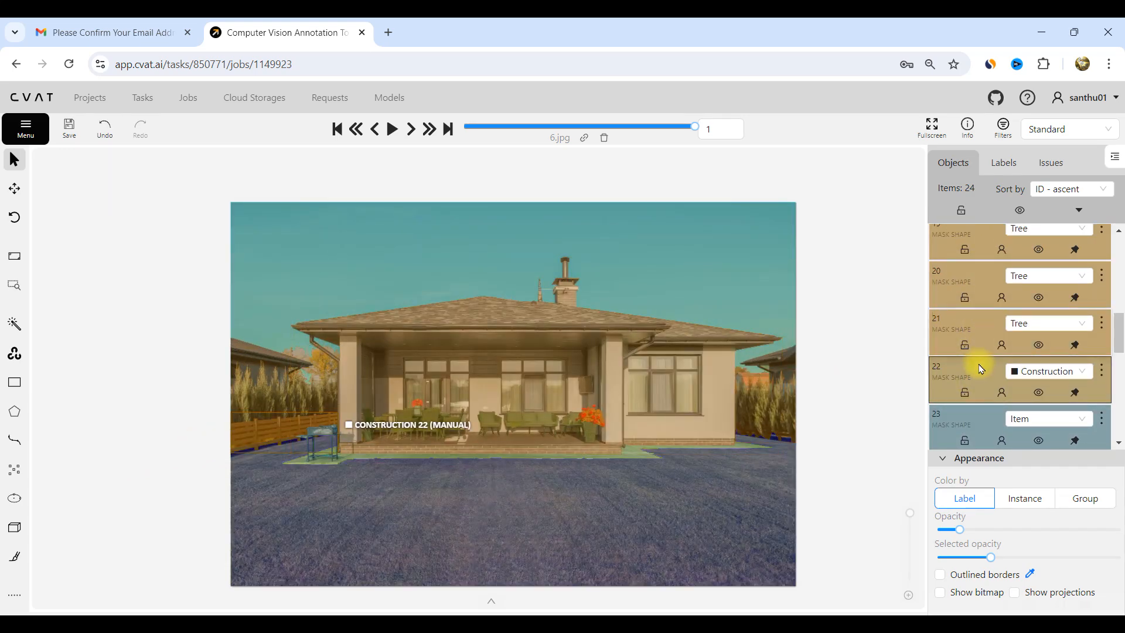
{"action": "scroll", "coordinate": [317, 460], "scroll_direction": "up", "scroll_amount": 3}
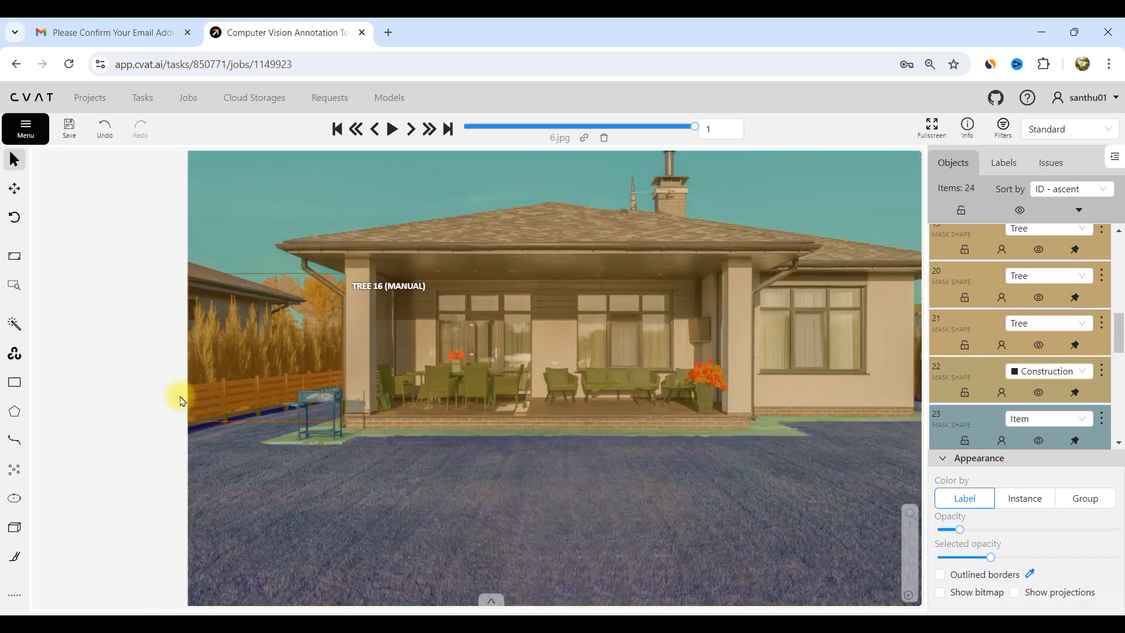
{"action": "scroll", "coordinate": [200, 404], "scroll_direction": "up", "scroll_amount": 5}
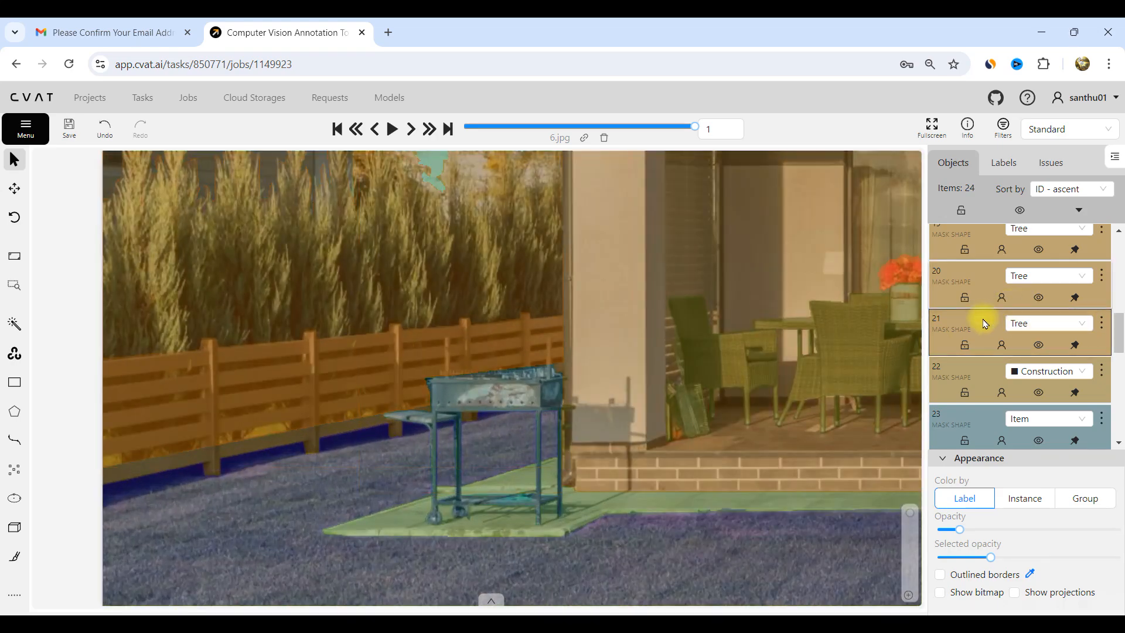
{"action": "scroll", "coordinate": [963, 369], "scroll_direction": "down", "scroll_amount": 1}
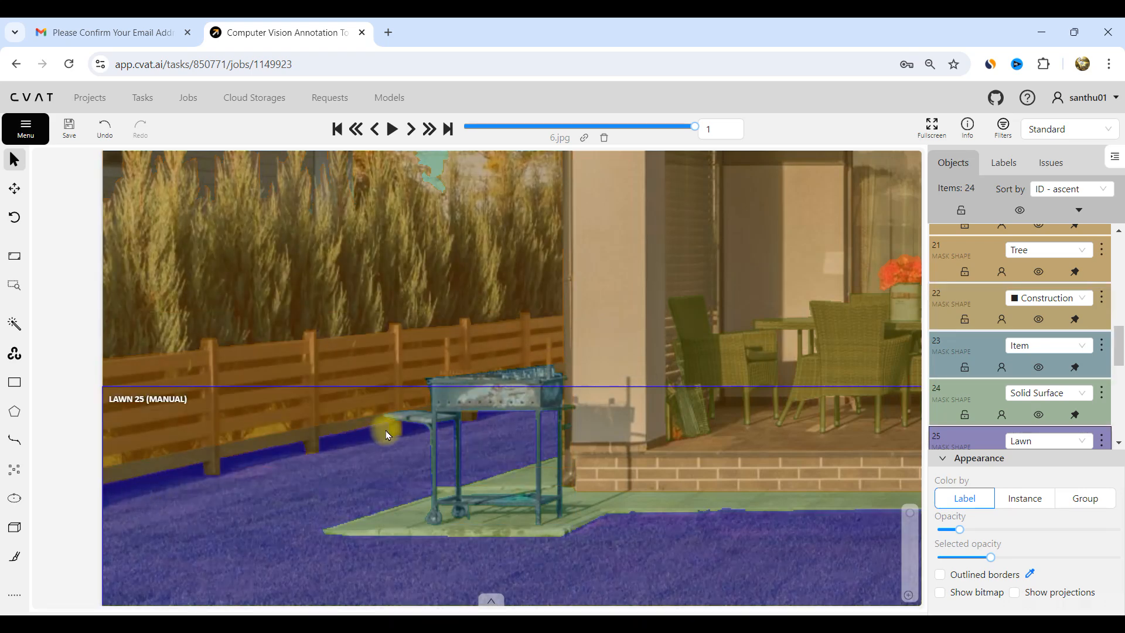
{"action": "scroll", "coordinate": [954, 347], "scroll_direction": "down", "scroll_amount": 1}
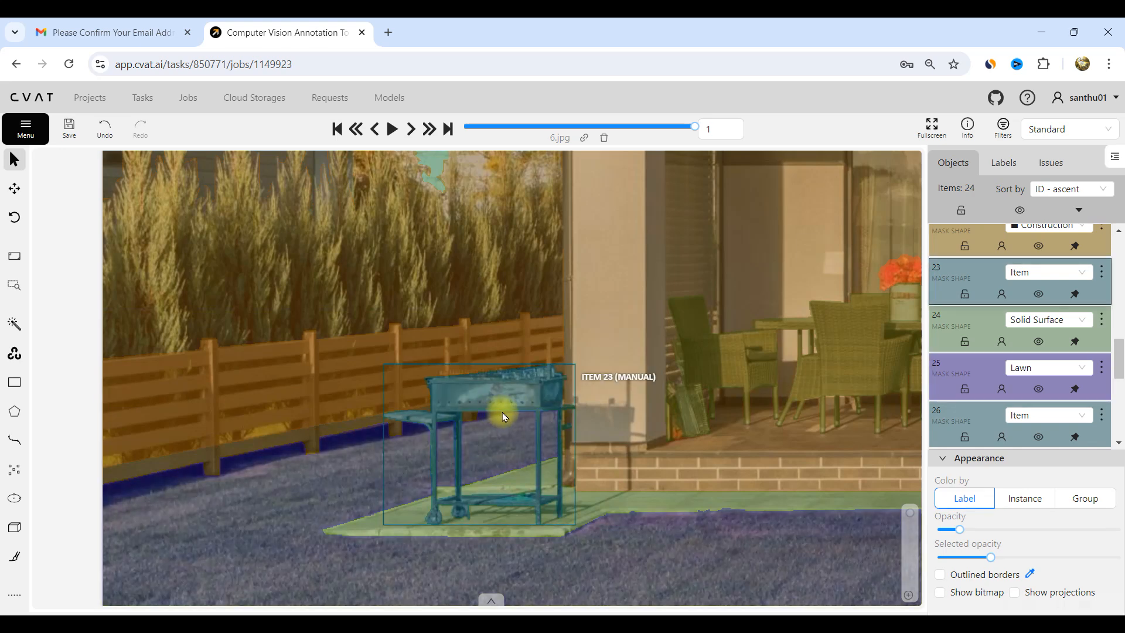
- Finish the Lawn 25 mask with N and leave mask-drawing mode
{"action": "left_click", "coordinate": [1102, 369]}
{"action": "left_click", "coordinate": [1034, 432]}
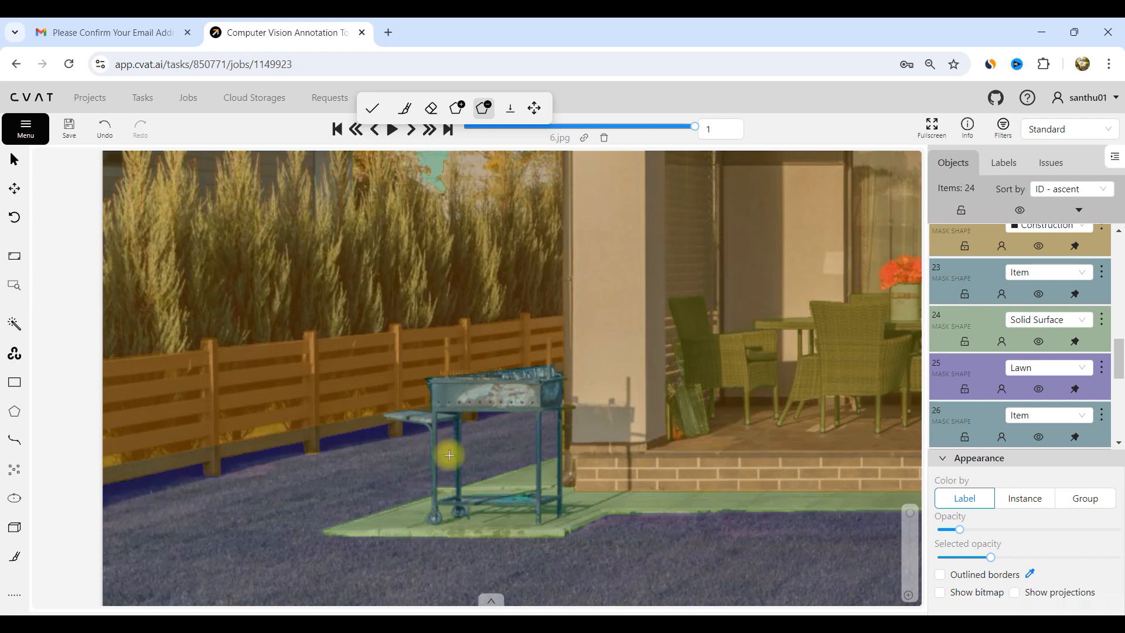
{"action": "scroll", "coordinate": [1034, 369], "scroll_direction": "down", "scroll_amount": 3}
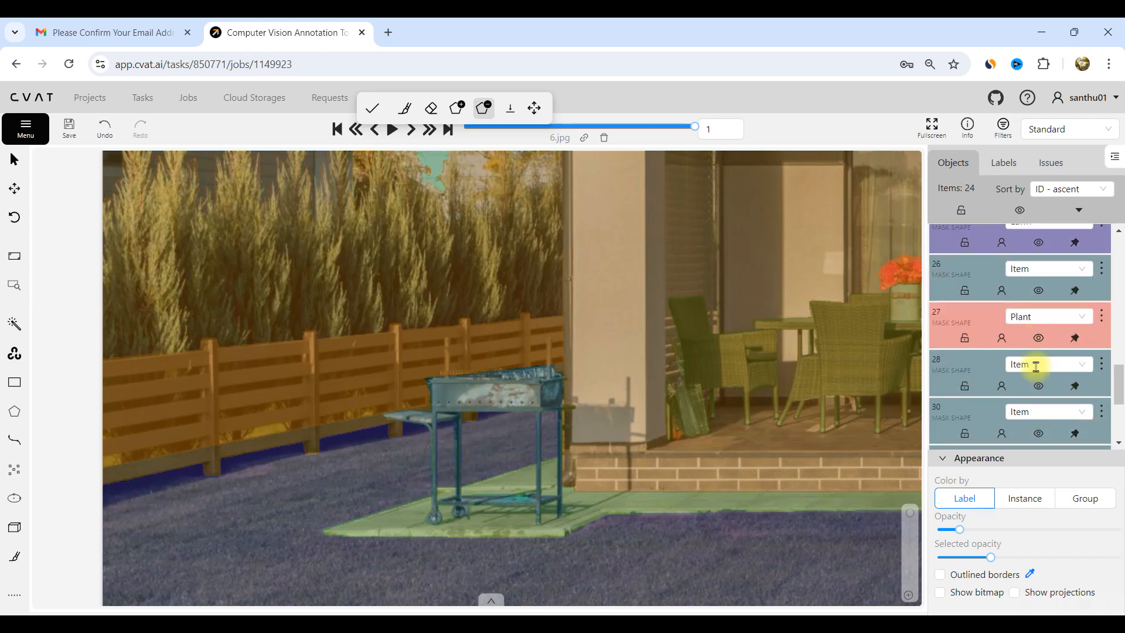
{"action": "scroll", "coordinate": [1100, 309], "scroll_direction": "up", "scroll_amount": 2}
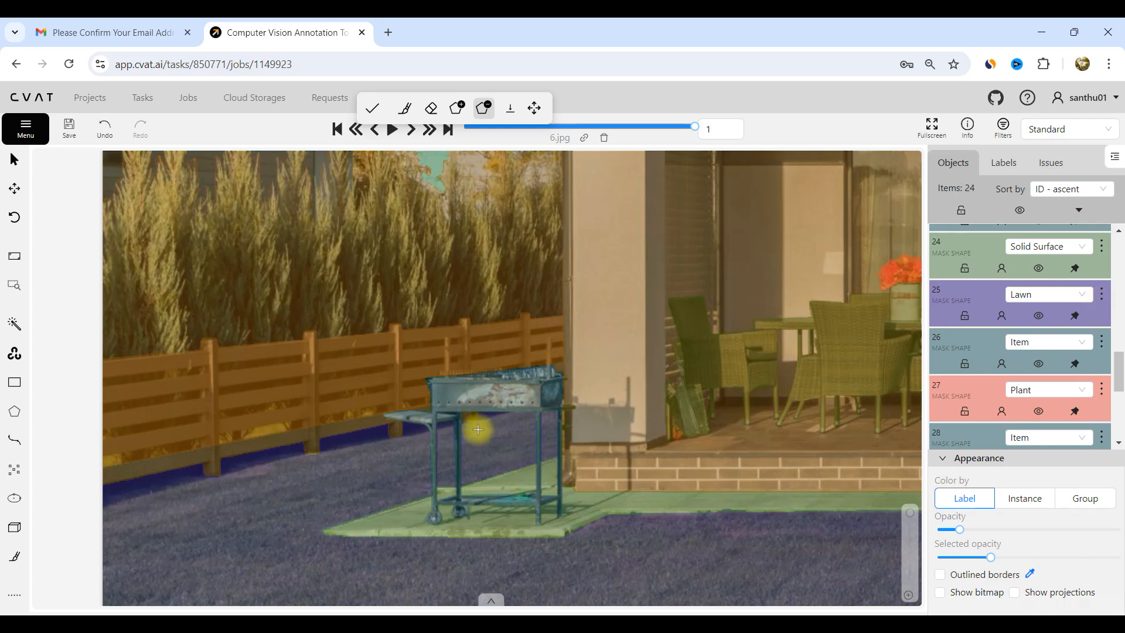
{"action": "key", "text": "n"}
{"action": "scroll", "coordinate": [507, 374], "scroll_direction": "down", "scroll_amount": 3}
{"action": "scroll", "coordinate": [536, 404], "scroll_direction": "up", "scroll_amount": 4}
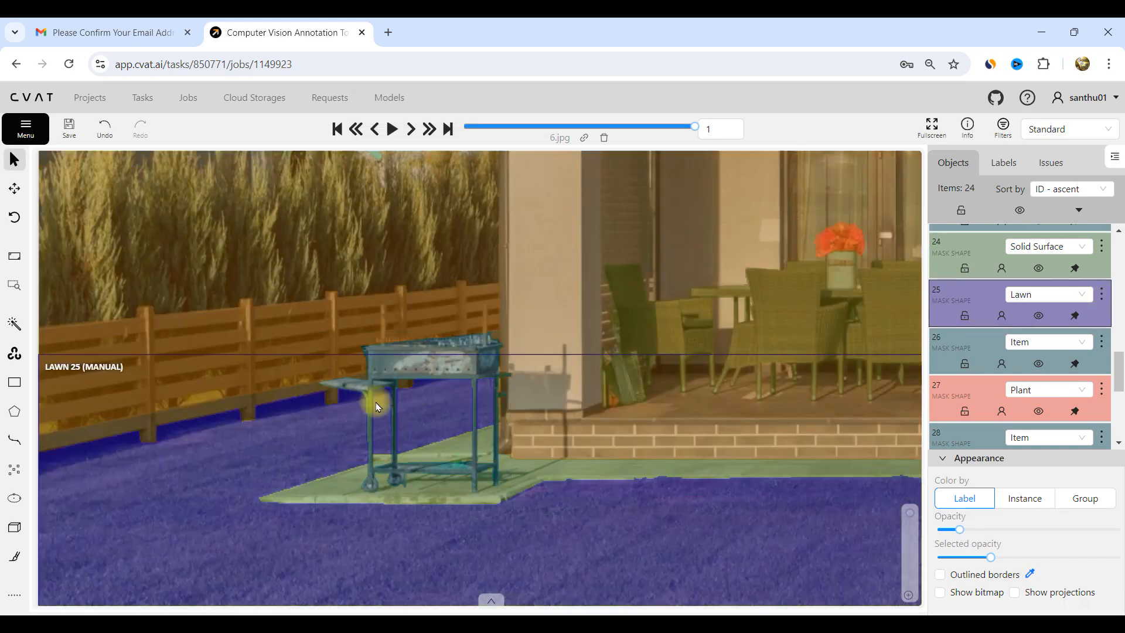
{"action": "scroll", "coordinate": [384, 406], "scroll_direction": "down", "scroll_amount": 3}
{"action": "scroll", "coordinate": [508, 430], "scroll_direction": "up", "scroll_amount": 4}
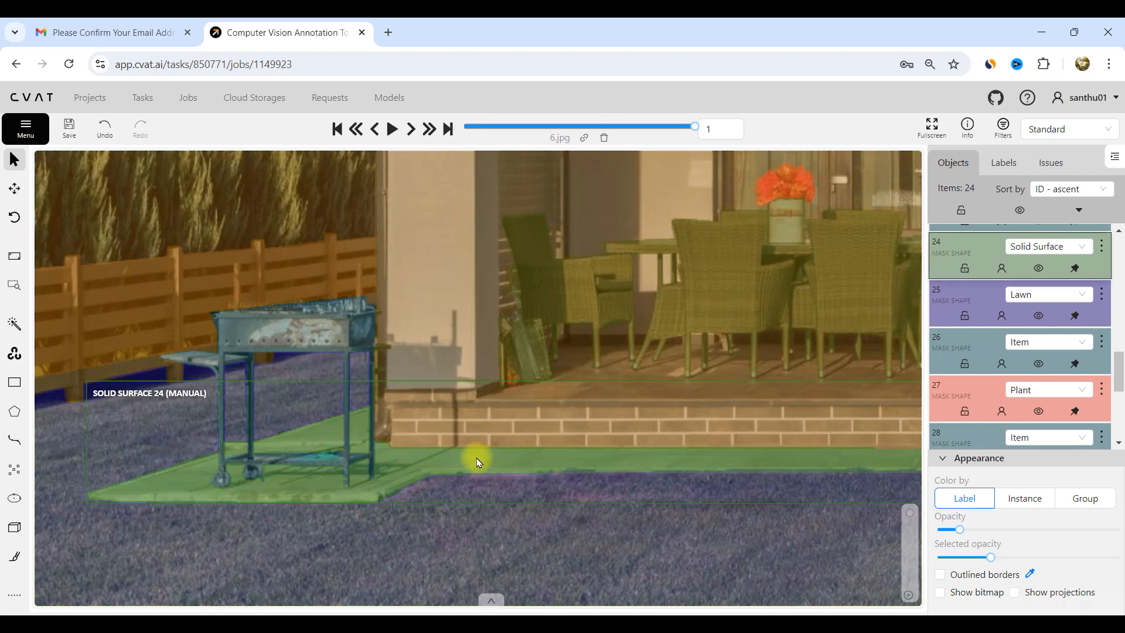
{"action": "scroll", "coordinate": [269, 476], "scroll_direction": "down", "scroll_amount": 4}
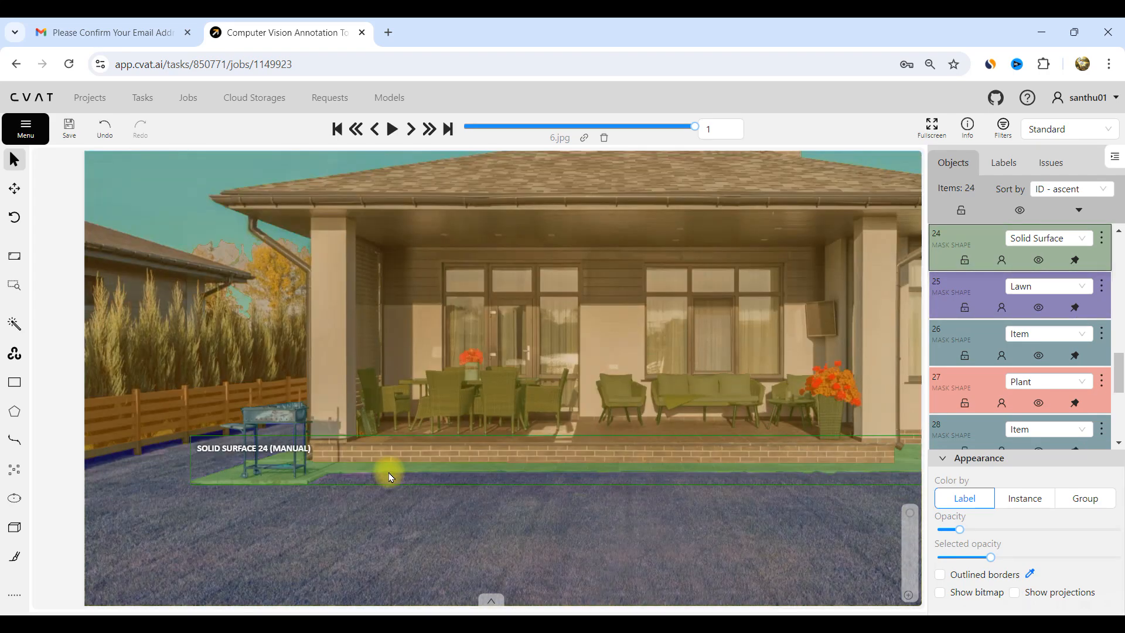
{"action": "scroll", "coordinate": [739, 479], "scroll_direction": "up", "scroll_amount": 2}
{"action": "scroll", "coordinate": [406, 449], "scroll_direction": "up", "scroll_amount": 2}
{"action": "scroll", "coordinate": [632, 455], "scroll_direction": "down", "scroll_amount": 5}
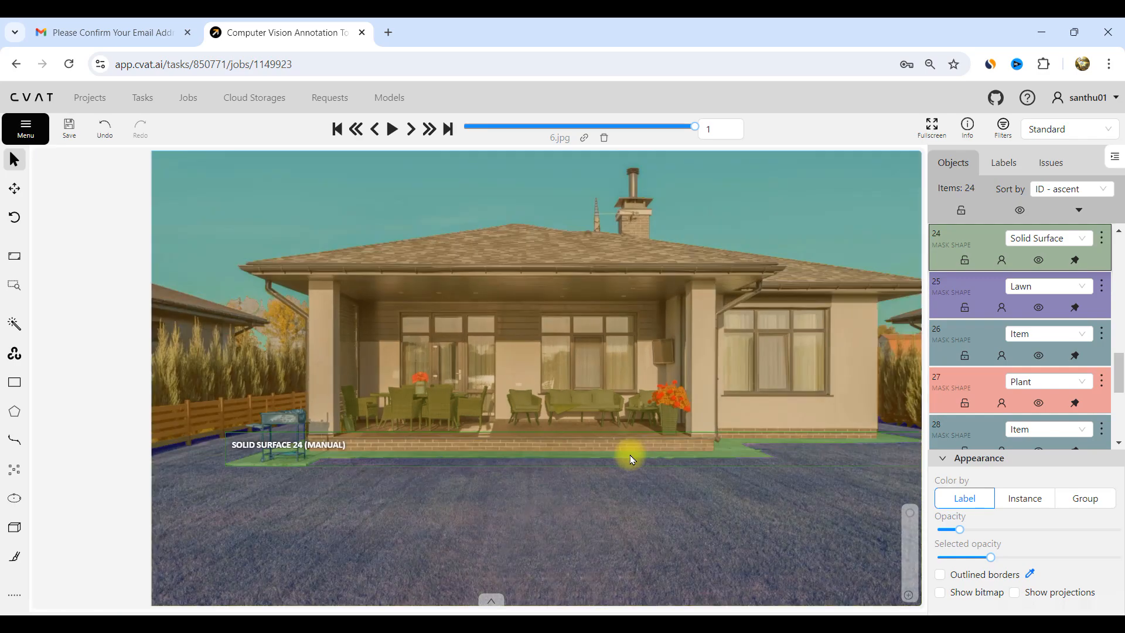
{"action": "scroll", "coordinate": [719, 444], "scroll_direction": "up", "scroll_amount": 3}
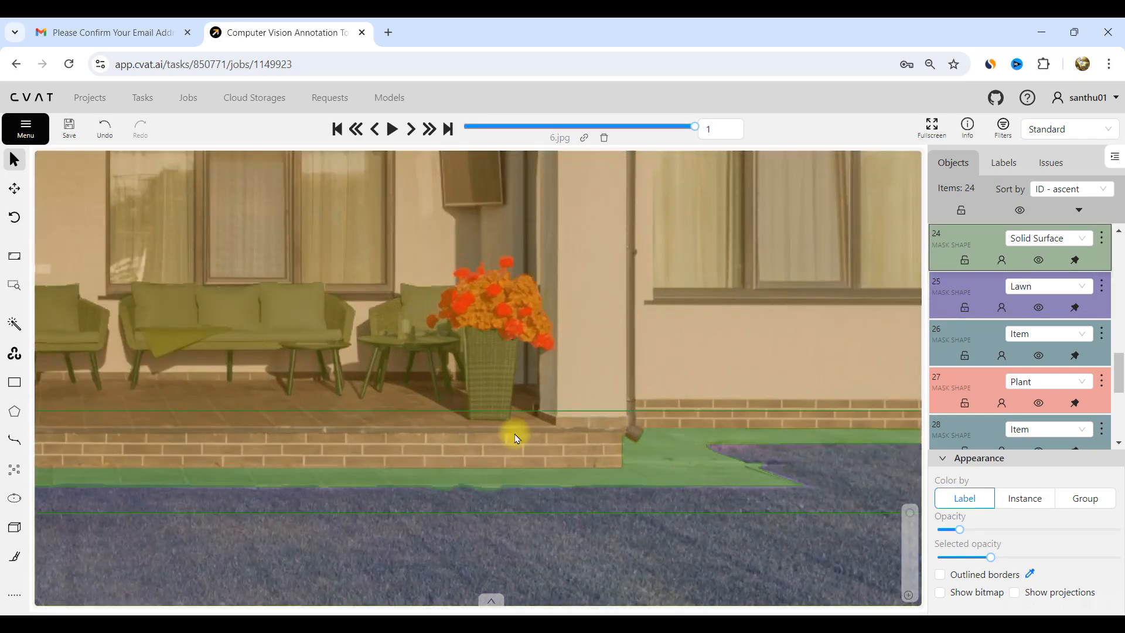
{"action": "scroll", "coordinate": [848, 436], "scroll_direction": "down", "scroll_amount": 4}
{"action": "scroll", "coordinate": [738, 417], "scroll_direction": "up", "scroll_amount": 4}
{"action": "scroll", "coordinate": [459, 468], "scroll_direction": "down", "scroll_amount": 1}
{"action": "scroll", "coordinate": [459, 465], "scroll_direction": "down", "scroll_amount": 1}
{"action": "scroll", "coordinate": [113, 447], "scroll_direction": "down", "scroll_amount": 2}
{"action": "scroll", "coordinate": [288, 444], "scroll_direction": "down", "scroll_amount": 2}
{"action": "scroll", "coordinate": [219, 460], "scroll_direction": "up", "scroll_amount": 4}
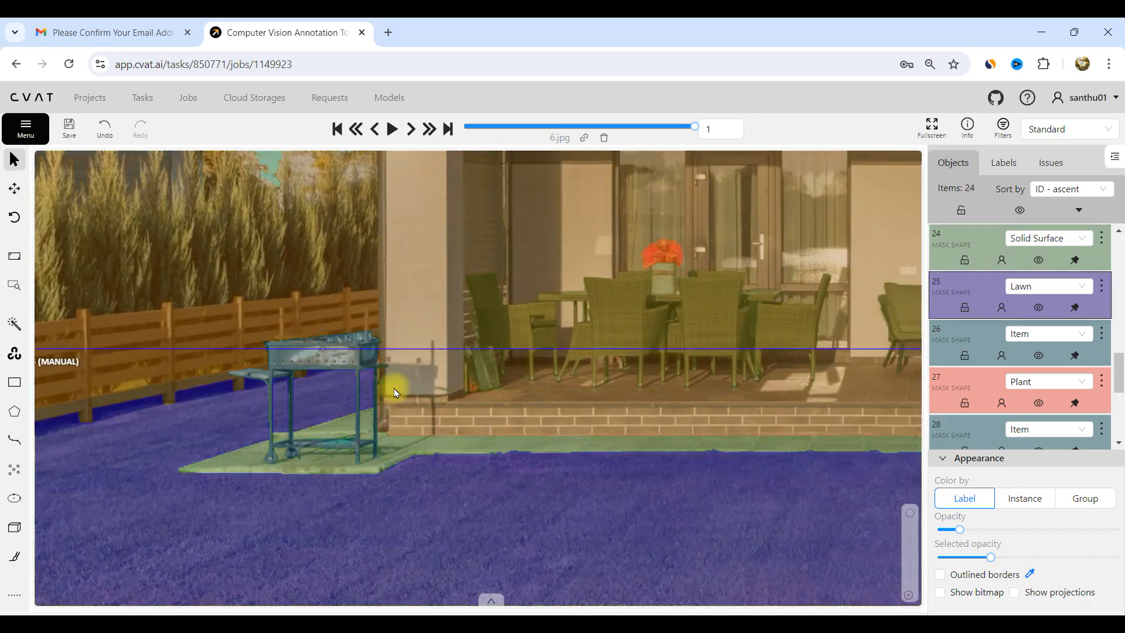
{"action": "scroll", "coordinate": [615, 397], "scroll_direction": "down", "scroll_amount": 1}
{"action": "scroll", "coordinate": [645, 474], "scroll_direction": "down", "scroll_amount": 1}
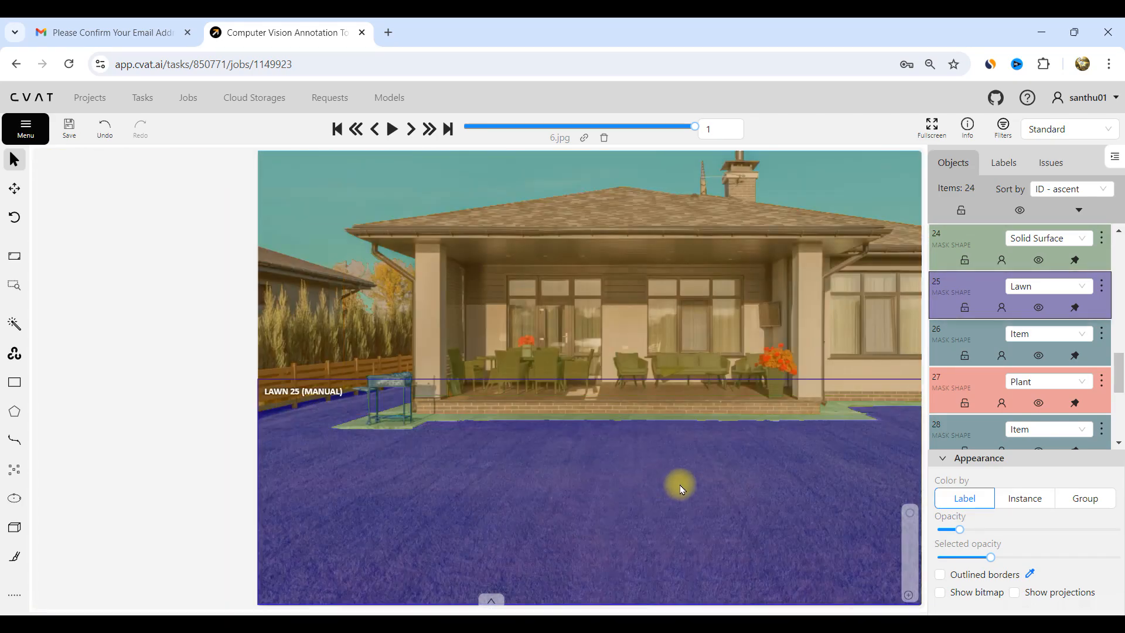
{"action": "scroll", "coordinate": [679, 483], "scroll_direction": "down", "scroll_amount": 1}
{"action": "scroll", "coordinate": [658, 492], "scroll_direction": "down", "scroll_amount": 1}
{"action": "scroll", "coordinate": [509, 445], "scroll_direction": "up", "scroll_amount": 1}
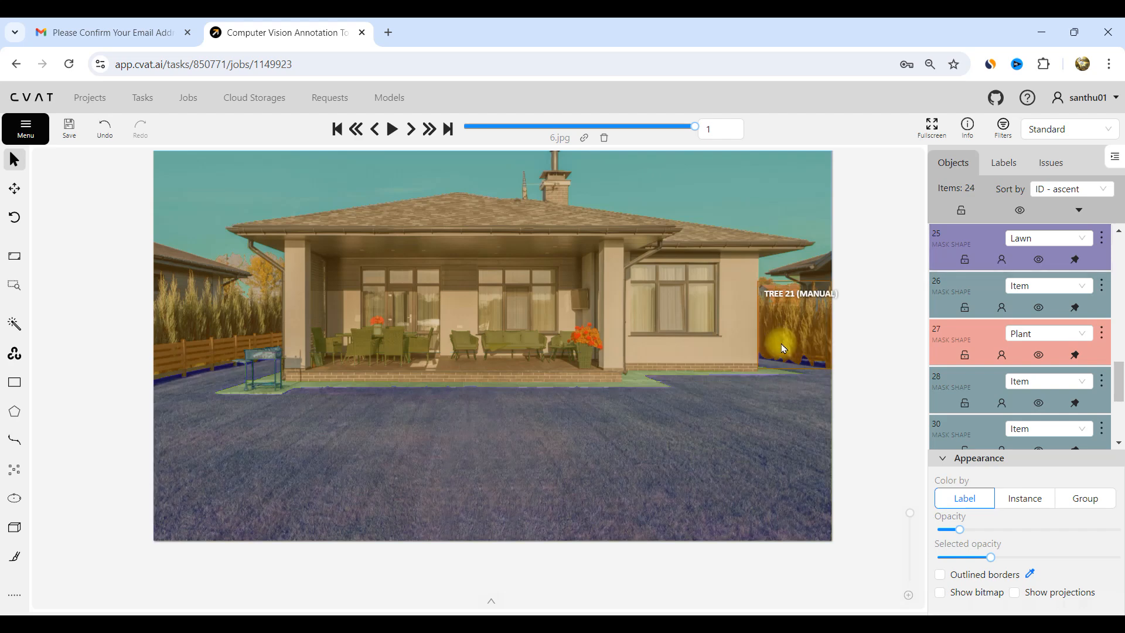
{"action": "scroll", "coordinate": [565, 427], "scroll_direction": "down", "scroll_amount": 1}
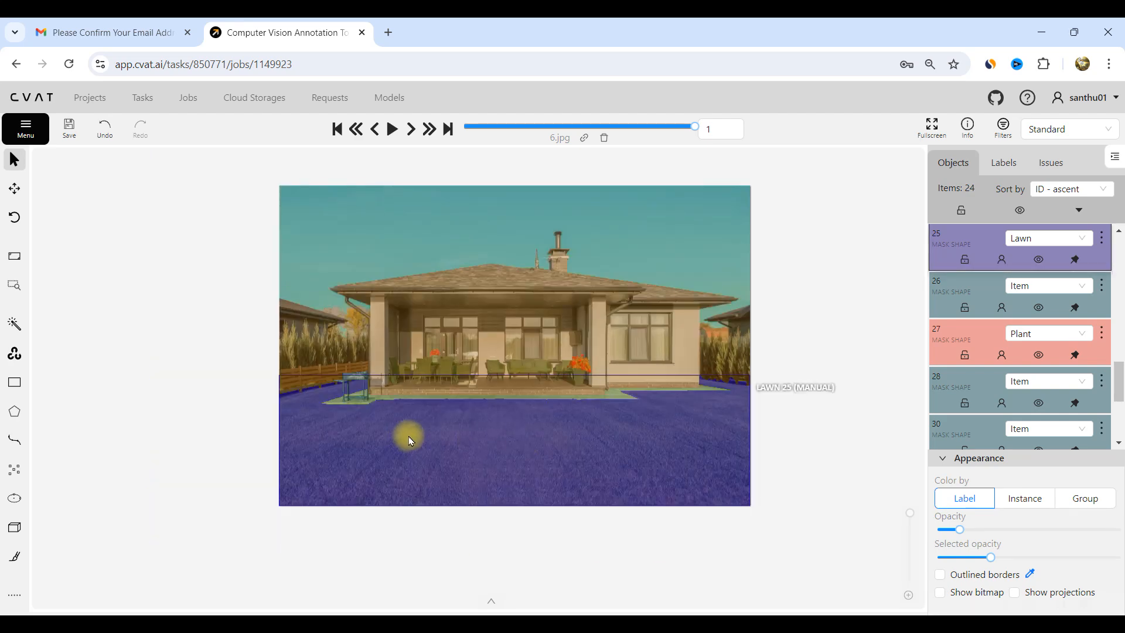
{"action": "scroll", "coordinate": [941, 394], "scroll_direction": "down", "scroll_amount": 3}
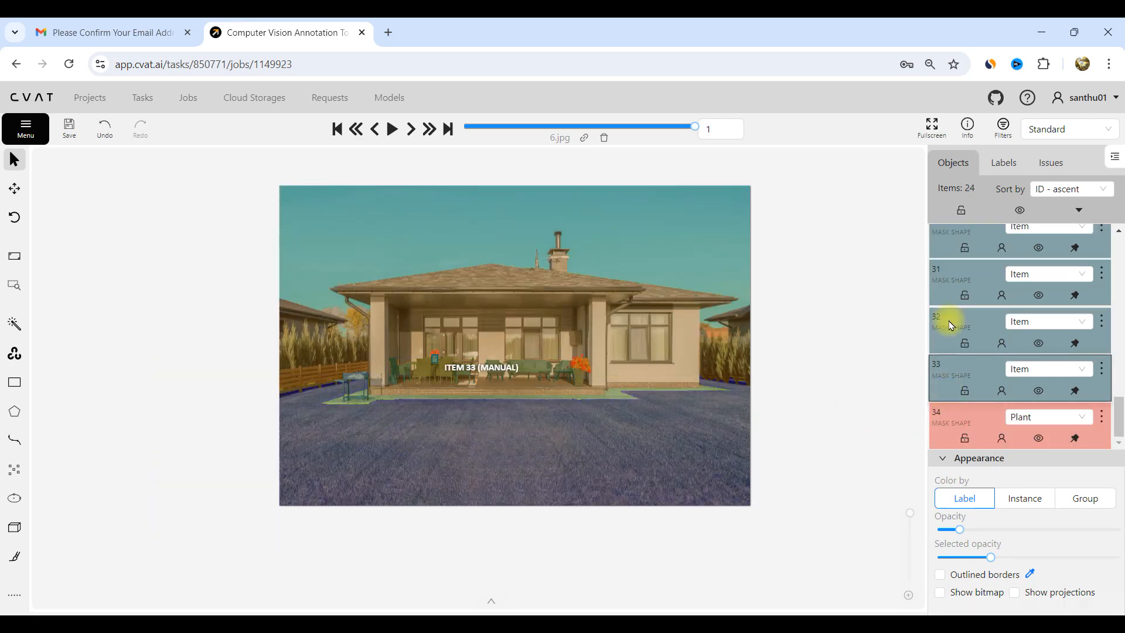
{"action": "scroll", "coordinate": [472, 384], "scroll_direction": "up", "scroll_amount": 2}
{"action": "scroll", "coordinate": [328, 354], "scroll_direction": "up", "scroll_amount": 2}
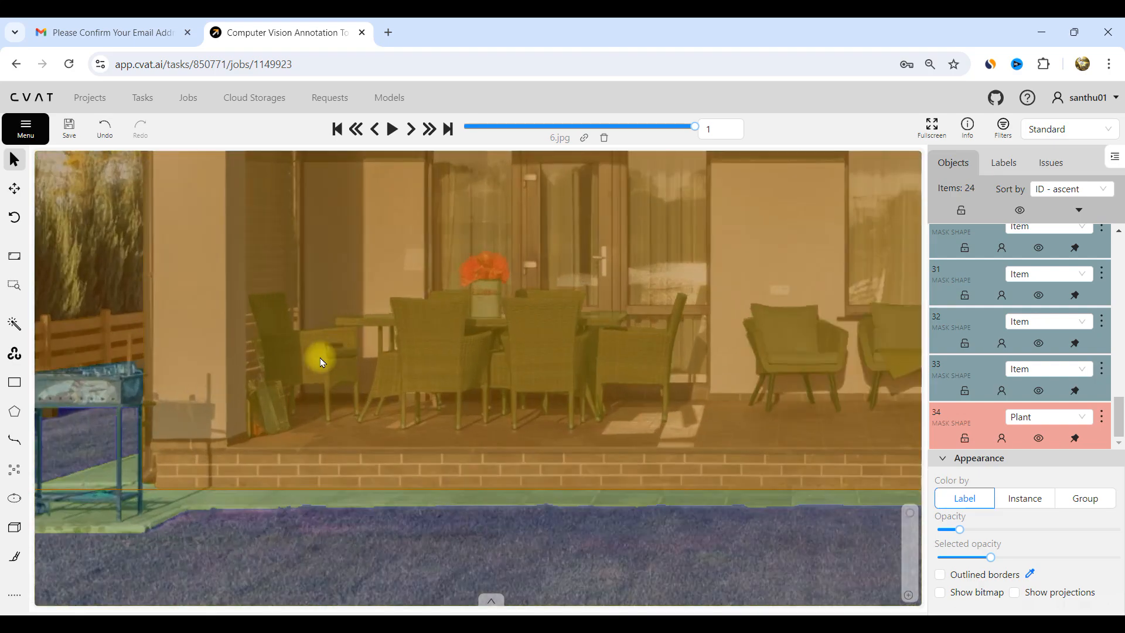
{"action": "scroll", "coordinate": [791, 364], "scroll_direction": "up", "scroll_amount": 2}
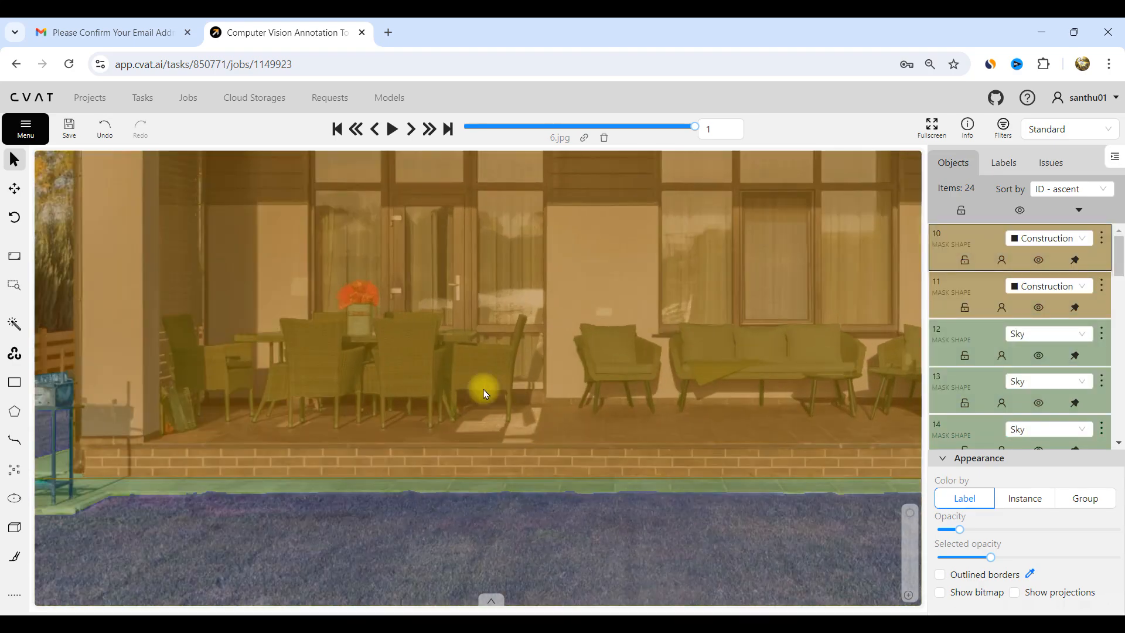
{"action": "scroll", "coordinate": [483, 389], "scroll_direction": "down", "scroll_amount": 3}
{"action": "scroll", "coordinate": [736, 378], "scroll_direction": "up", "scroll_amount": 2}
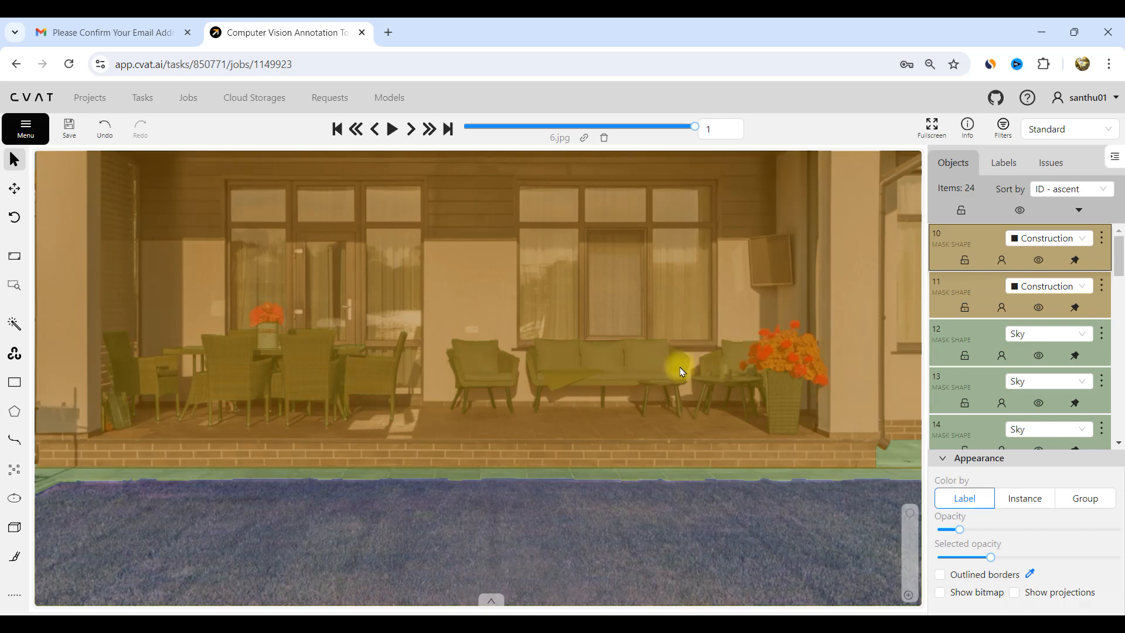
{"action": "scroll", "coordinate": [991, 352], "scroll_direction": "down", "scroll_amount": 10}
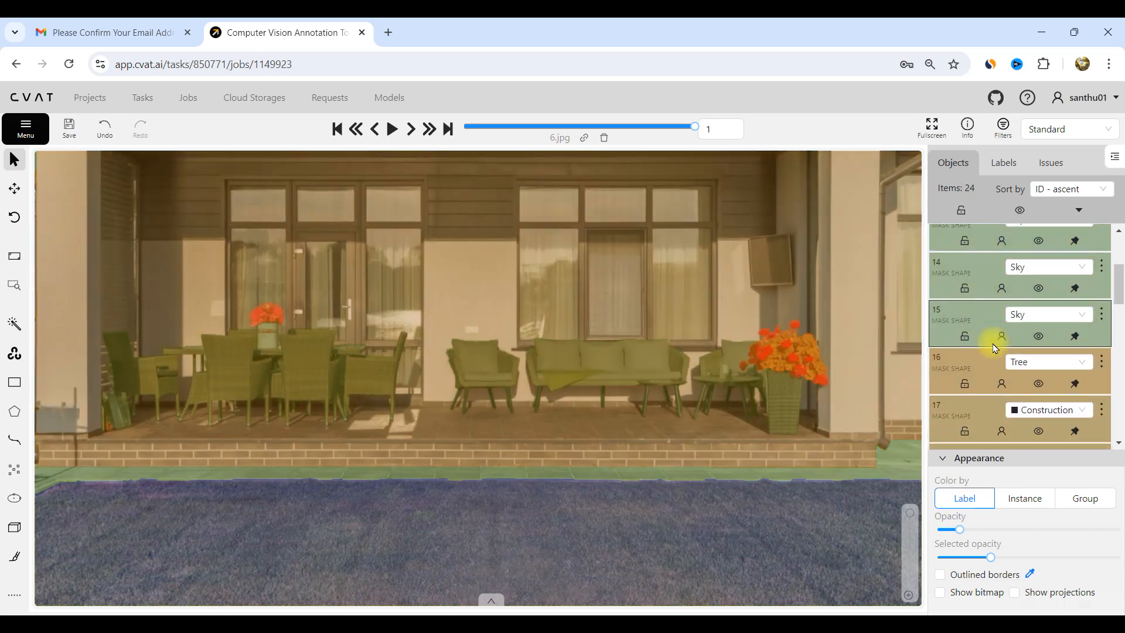
{"action": "scroll", "coordinate": [990, 352], "scroll_direction": "down", "scroll_amount": 3}
{"action": "scroll", "coordinate": [989, 346], "scroll_direction": "up", "scroll_amount": 2}
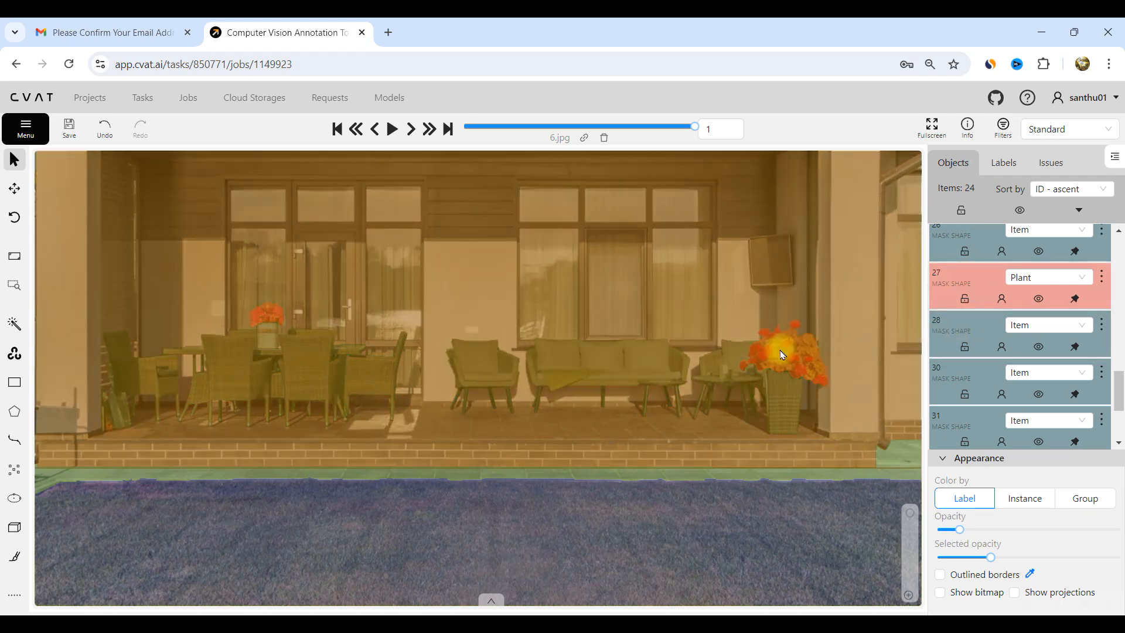
{"action": "scroll", "coordinate": [956, 356], "scroll_direction": "up", "scroll_amount": 3}
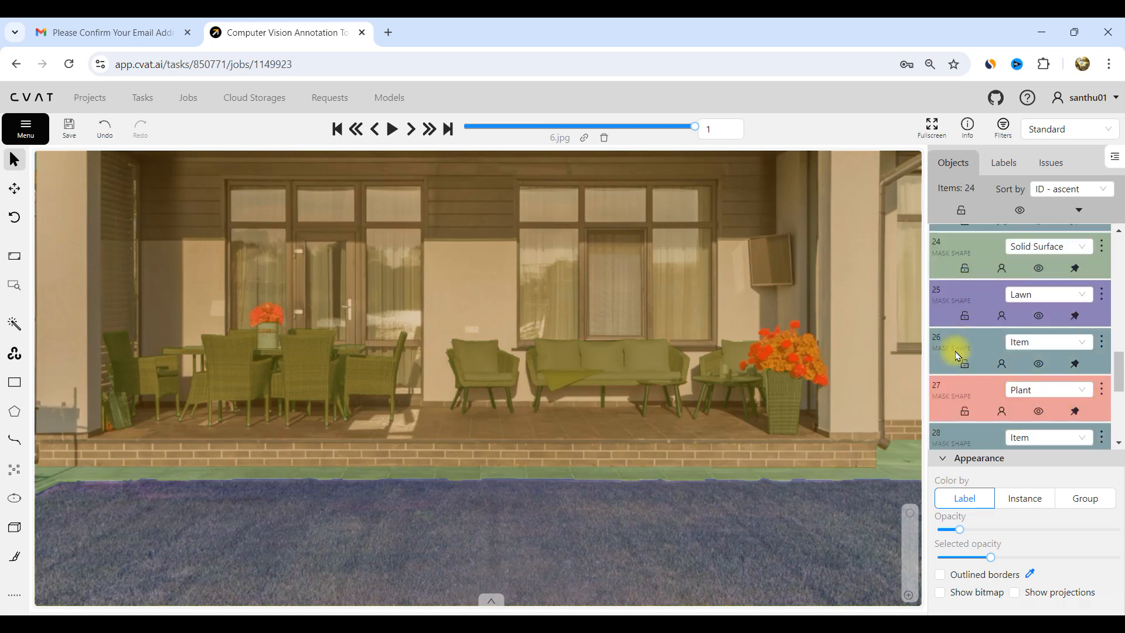
{"action": "scroll", "coordinate": [960, 363], "scroll_direction": "down", "scroll_amount": 1}
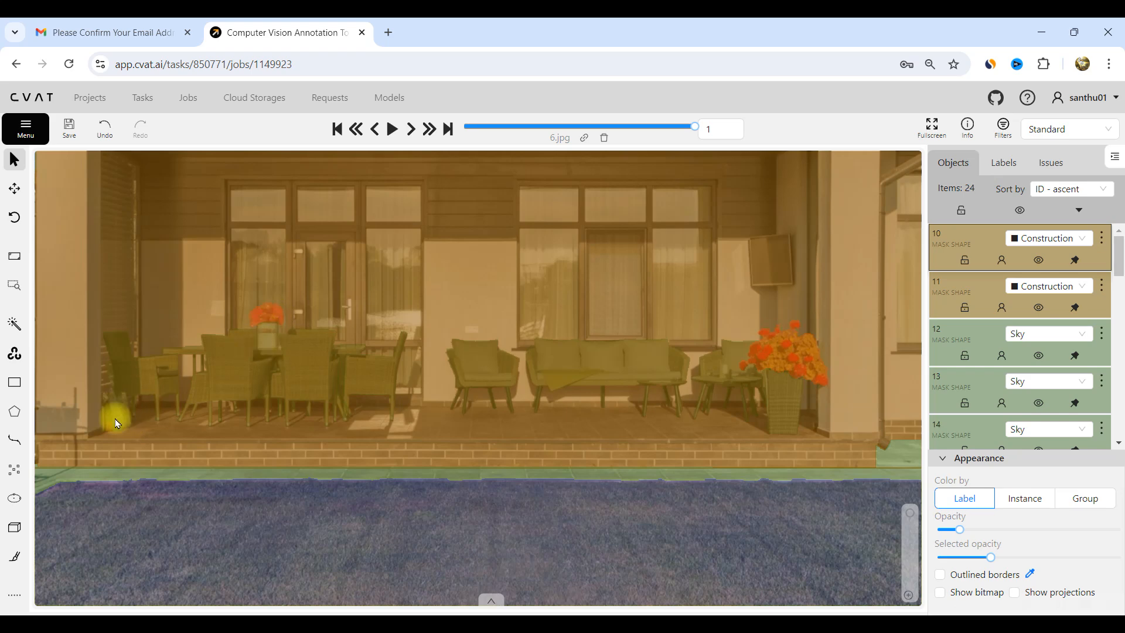
{"action": "scroll", "coordinate": [703, 350], "scroll_direction": "down", "scroll_amount": 5}
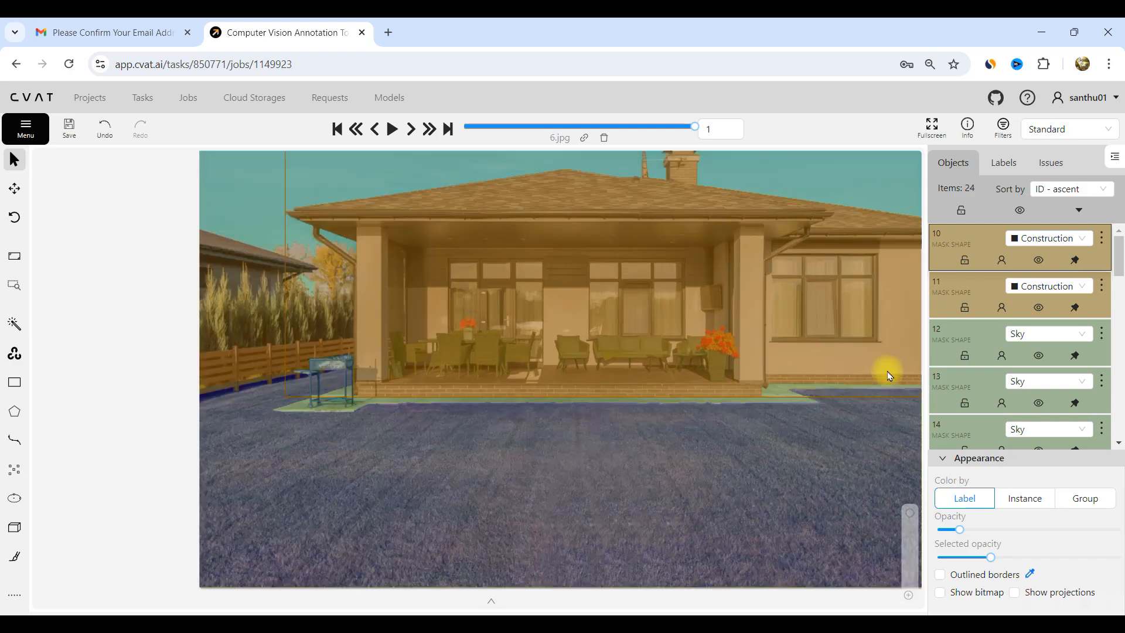
{"action": "scroll", "coordinate": [997, 359], "scroll_direction": "down", "scroll_amount": 5}
{"action": "scroll", "coordinate": [502, 328], "scroll_direction": "down", "scroll_amount": 3}
{"action": "scroll", "coordinate": [527, 352], "scroll_direction": "up", "scroll_amount": 6}
{"action": "scroll", "coordinate": [556, 351], "scroll_direction": "down", "scroll_amount": 5}
{"action": "scroll", "coordinate": [486, 343], "scroll_direction": "up", "scroll_amount": 3}
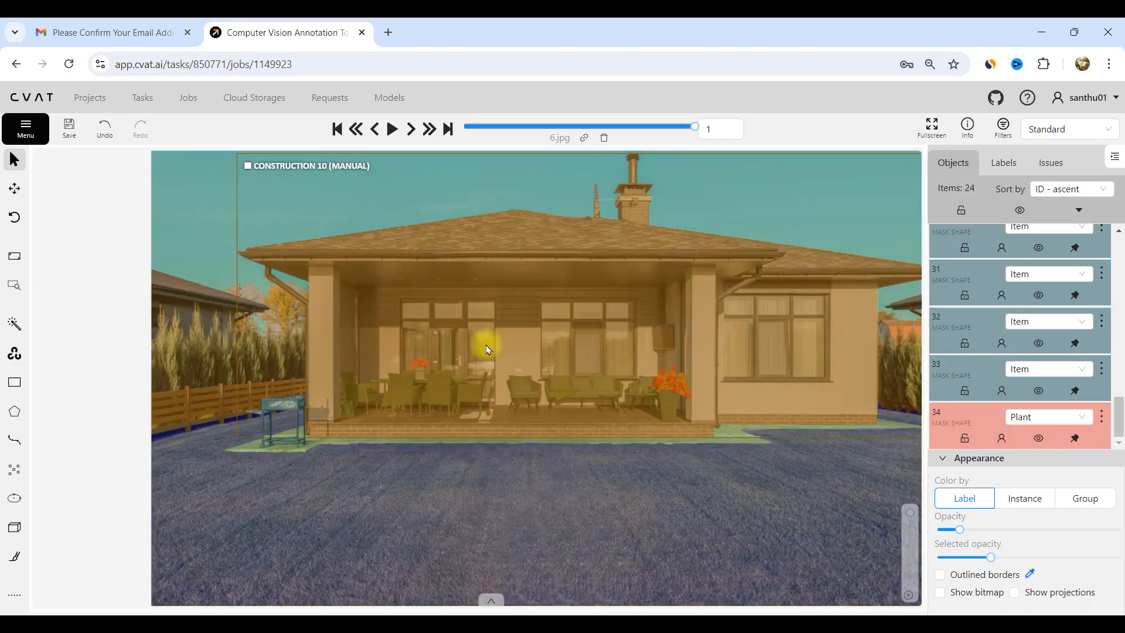
{"action": "scroll", "coordinate": [585, 281], "scroll_direction": "down", "scroll_amount": 3}
{"action": "scroll", "coordinate": [670, 391], "scroll_direction": "up", "scroll_amount": 1}
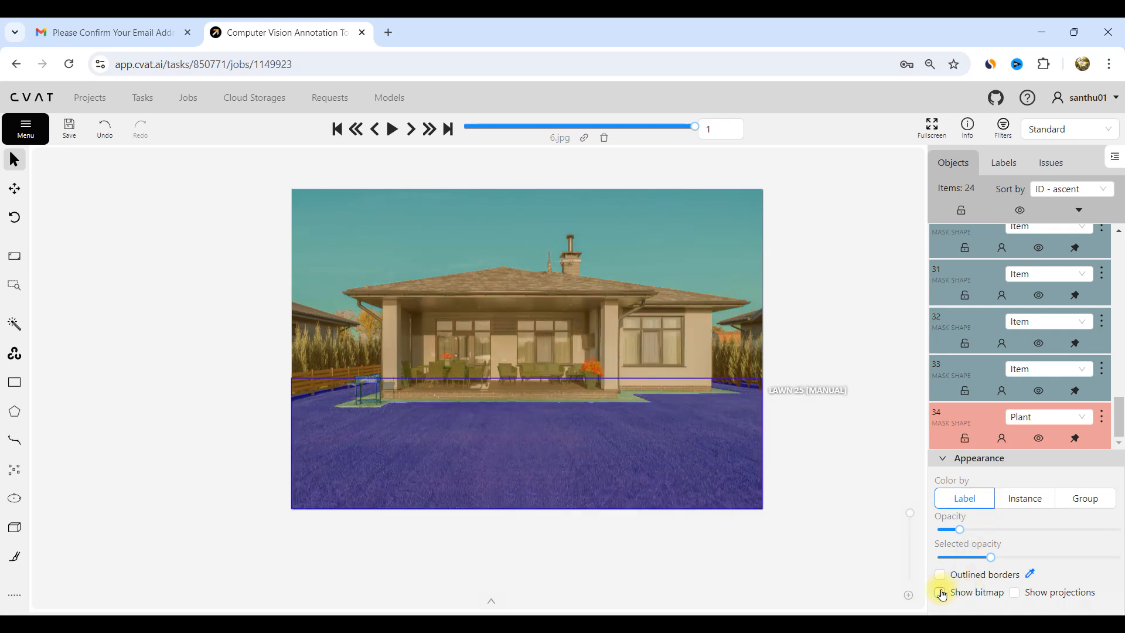
- Check mask coverage in the Show bitmap view while zooming, then switch the bitmap off
{"action": "left_click", "coordinate": [940, 592]}
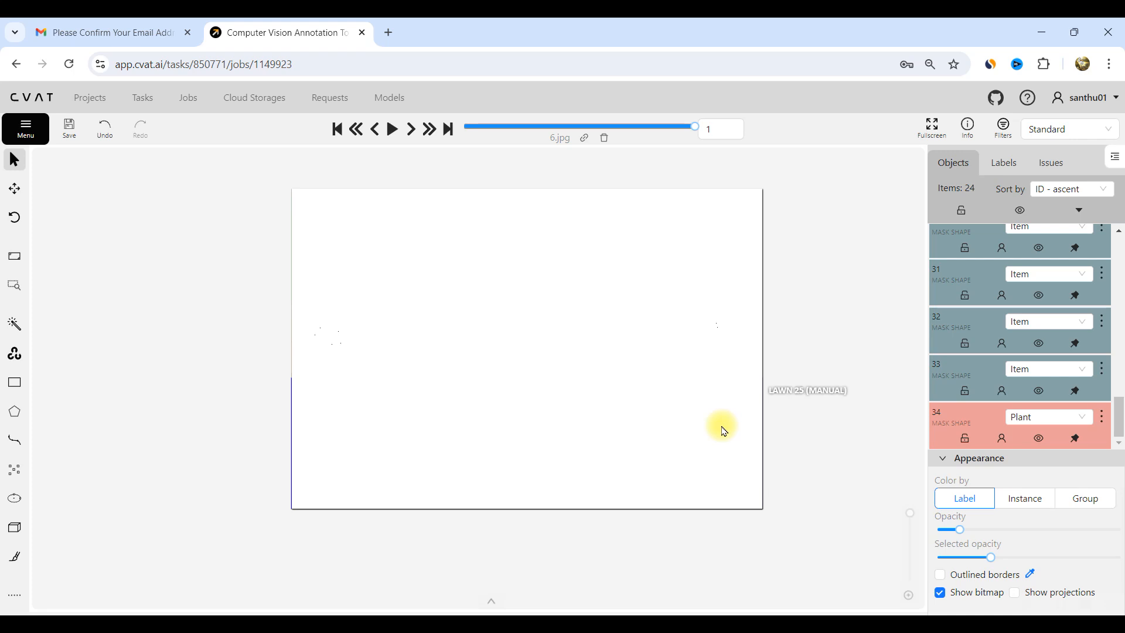
{"action": "scroll", "coordinate": [382, 364], "scroll_direction": "up", "scroll_amount": 3}
{"action": "scroll", "coordinate": [262, 345], "scroll_direction": "up", "scroll_amount": 1}
{"action": "scroll", "coordinate": [255, 350], "scroll_direction": "down", "scroll_amount": 3}
{"action": "scroll", "coordinate": [470, 307], "scroll_direction": "down", "scroll_amount": 3}
{"action": "scroll", "coordinate": [820, 294], "scroll_direction": "up", "scroll_amount": 2}
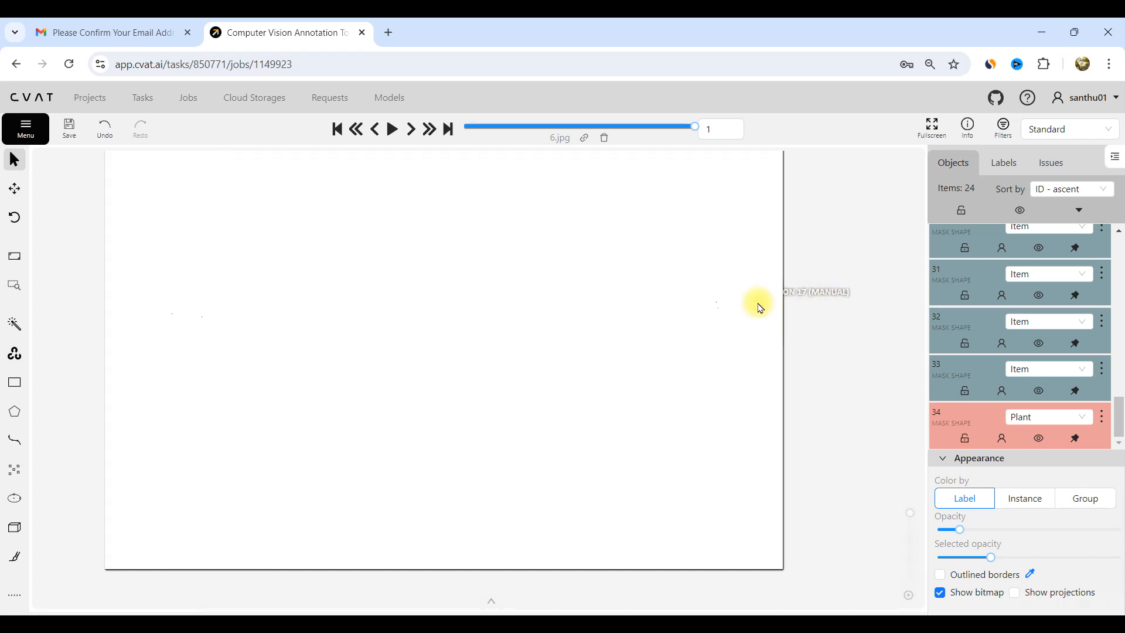
{"action": "scroll", "coordinate": [760, 308], "scroll_direction": "up", "scroll_amount": 2}
{"action": "scroll", "coordinate": [764, 311], "scroll_direction": "down", "scroll_amount": 3}
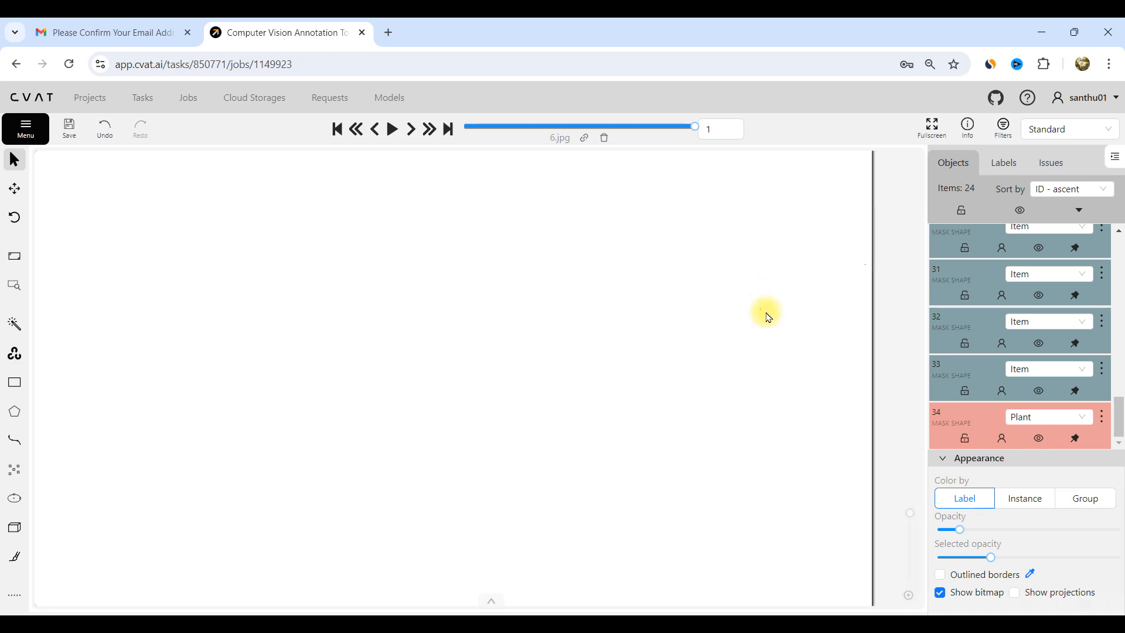
{"action": "scroll", "coordinate": [221, 296], "scroll_direction": "up", "scroll_amount": 2}
{"action": "scroll", "coordinate": [410, 390], "scroll_direction": "down", "scroll_amount": 3}
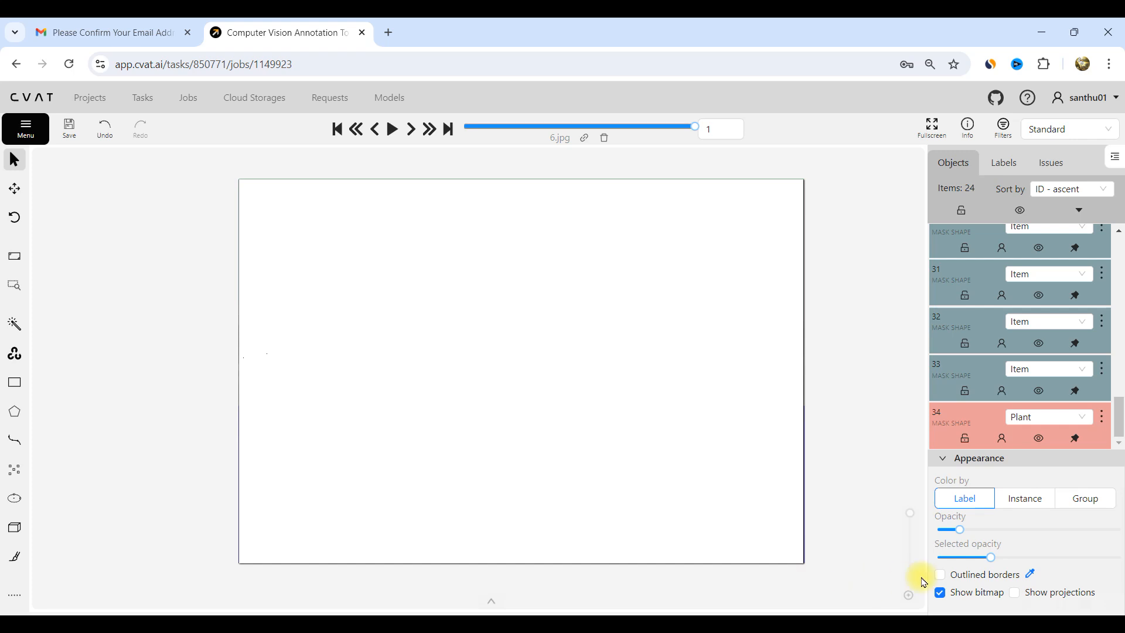
{"action": "left_click", "coordinate": [941, 593]}
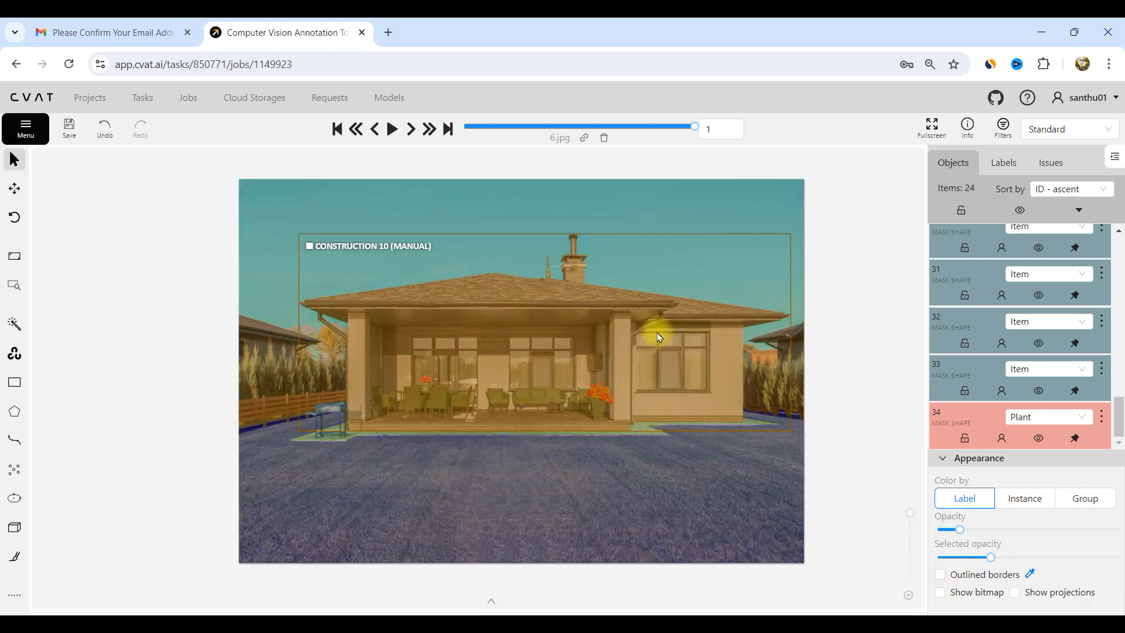
- Save the mask annotations for 6.jpg and zoom around to review them
{"action": "left_click", "coordinate": [73, 133]}
{"action": "scroll", "coordinate": [556, 326], "scroll_direction": "up", "scroll_amount": 1}
{"action": "scroll", "coordinate": [580, 341], "scroll_direction": "down", "scroll_amount": 1}
{"action": "scroll", "coordinate": [578, 343], "scroll_direction": "up", "scroll_amount": 1}
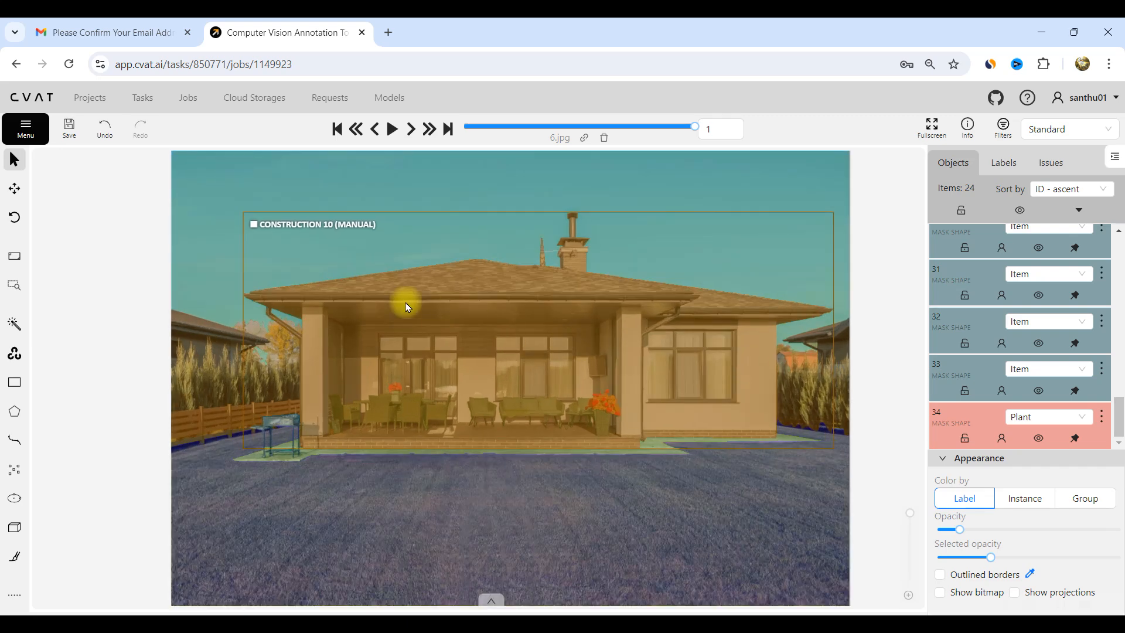
{"action": "scroll", "coordinate": [293, 310], "scroll_direction": "down", "scroll_amount": 2}
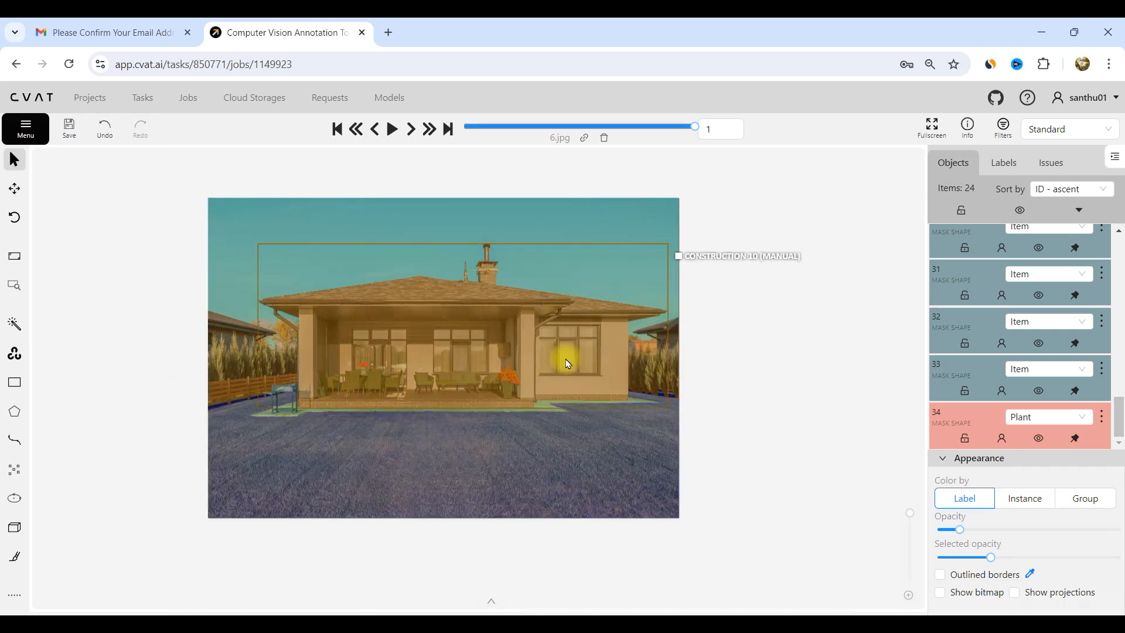
{"action": "scroll", "coordinate": [641, 358], "scroll_direction": "up", "scroll_amount": 3}
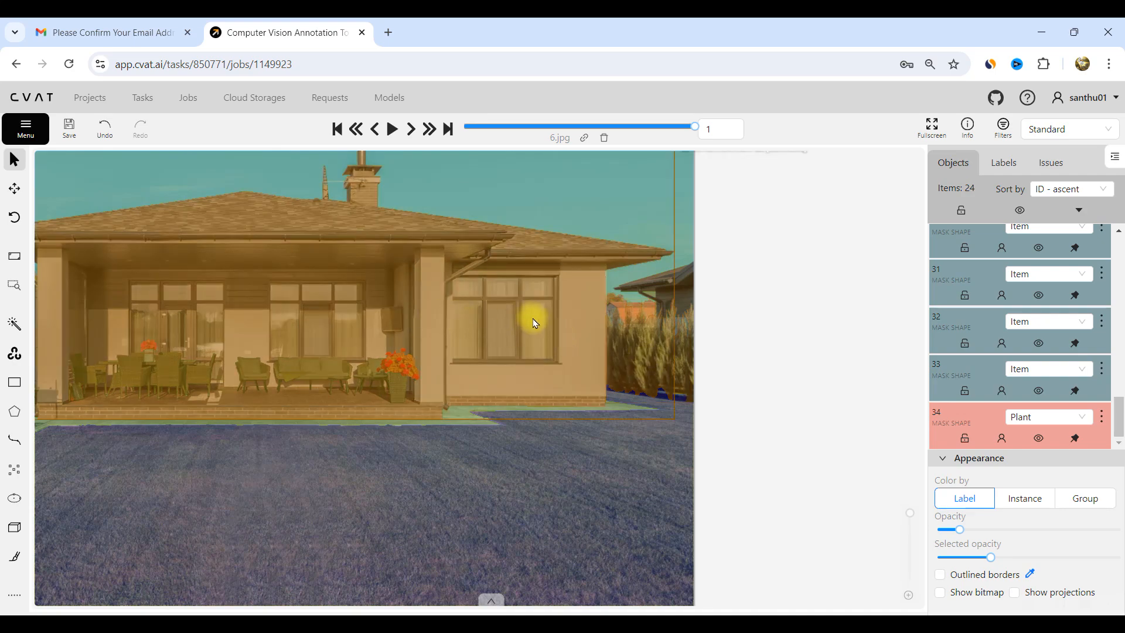
{"action": "scroll", "coordinate": [349, 293], "scroll_direction": "down", "scroll_amount": 3}
{"action": "scroll", "coordinate": [103, 328], "scroll_direction": "up", "scroll_amount": 3}
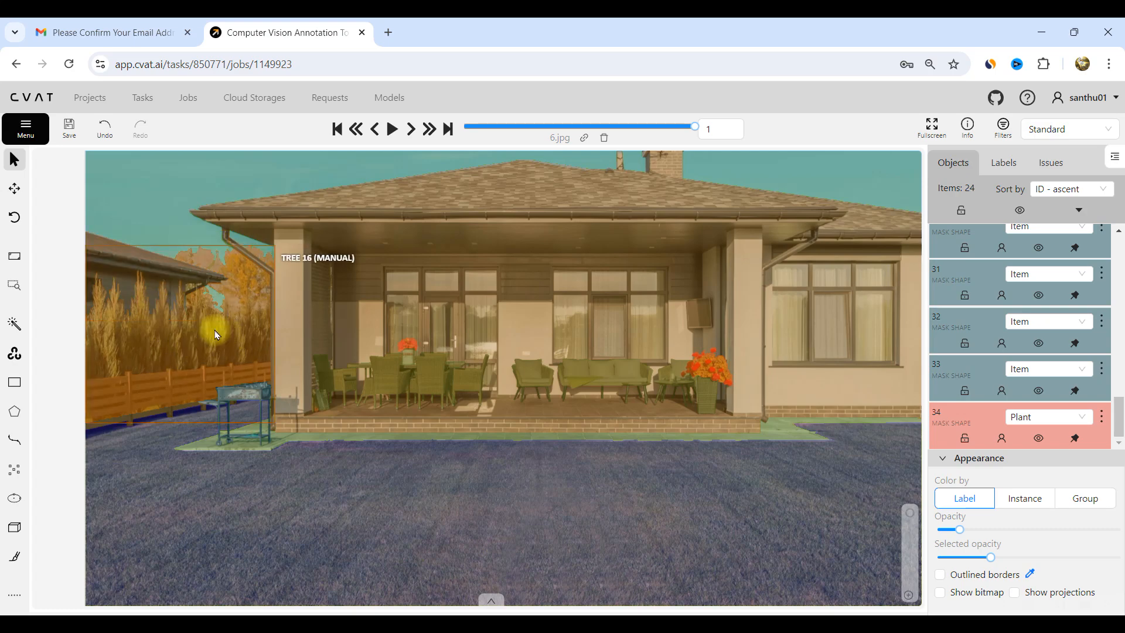
{"action": "scroll", "coordinate": [169, 325], "scroll_direction": "down", "scroll_amount": 2}
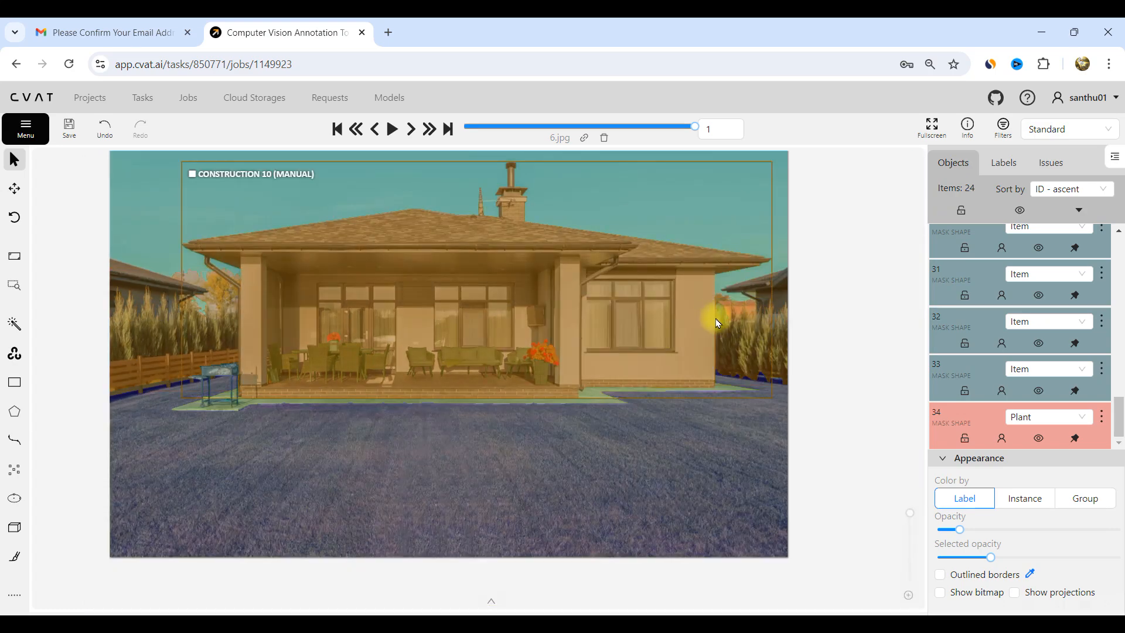
{"action": "scroll", "coordinate": [715, 318], "scroll_direction": "up", "scroll_amount": 1}
- Bring up the Gmail tab with CVAT's 'Confirm Your Email Address' message
{"action": "scroll", "coordinate": [719, 323], "scroll_direction": "down", "scroll_amount": 1}
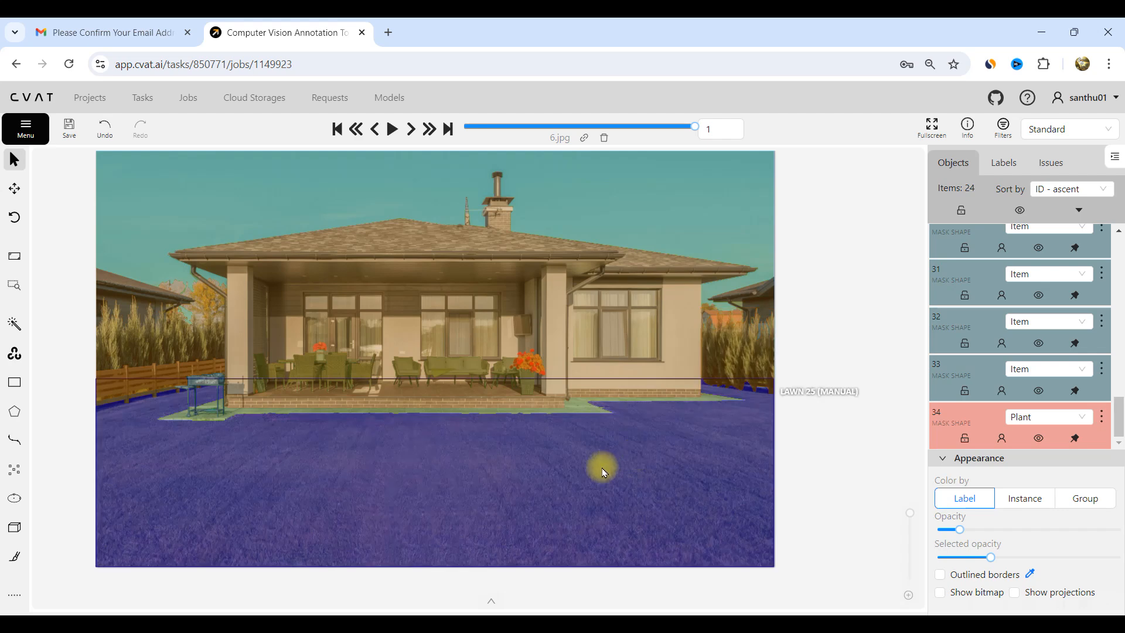
{"action": "scroll", "coordinate": [556, 394], "scroll_direction": "down", "scroll_amount": 1}
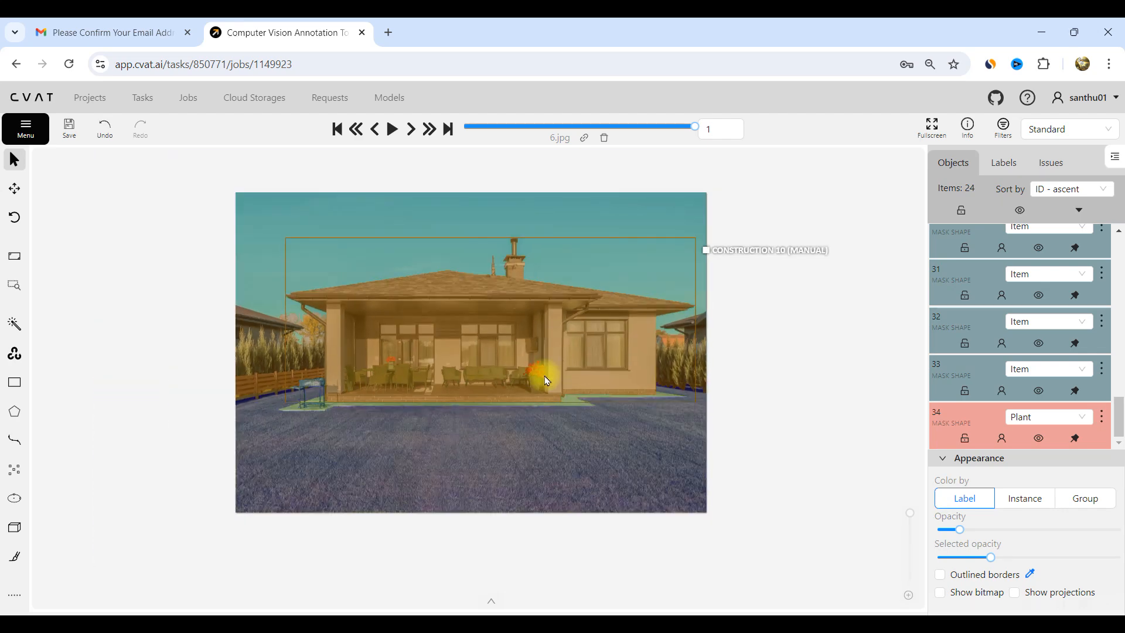
{"action": "left_click", "coordinate": [77, 23]}
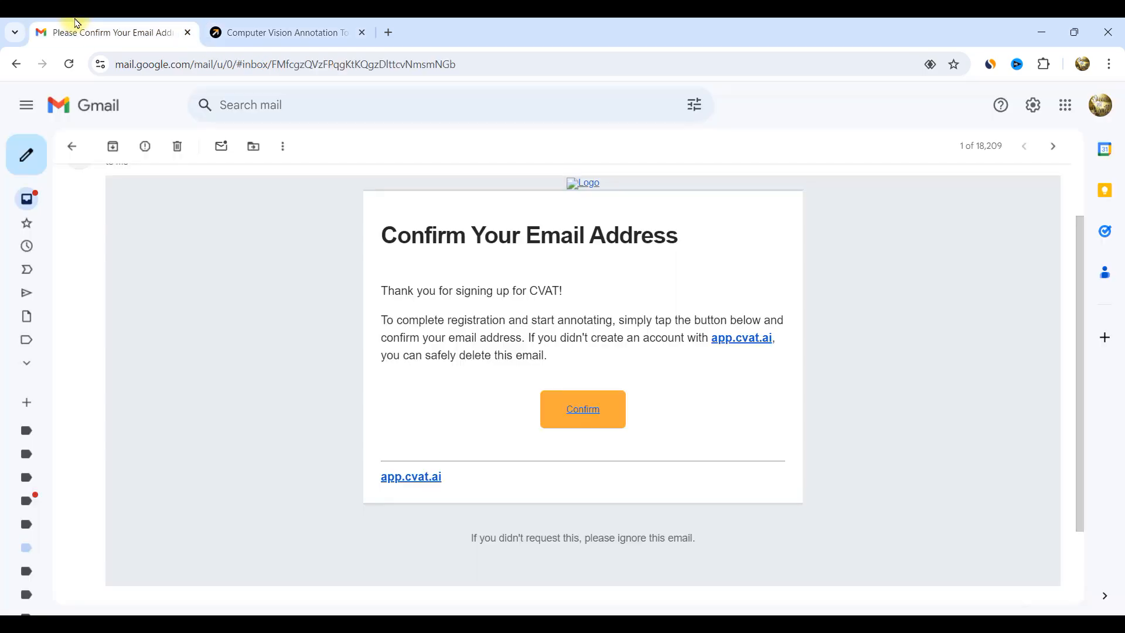
- Check the job link already entered in the Google Forms job application
{"action": "left_click", "coordinate": [272, 33]}
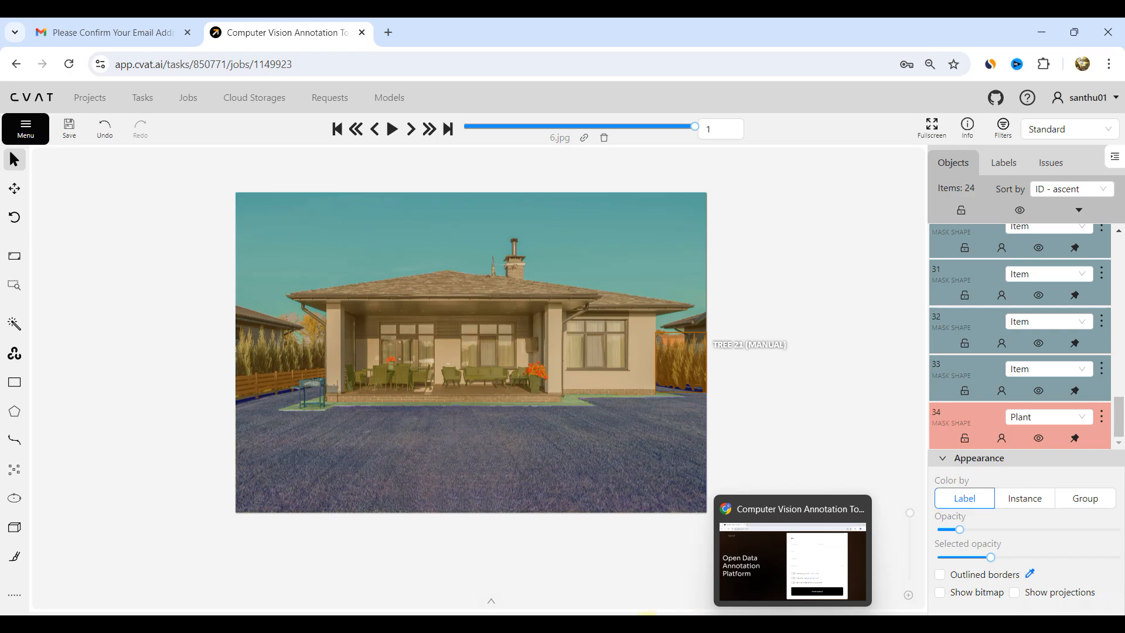
{"action": "mouse_move", "coordinate": [567, 624]}
{"action": "left_click", "coordinate": [632, 562]}
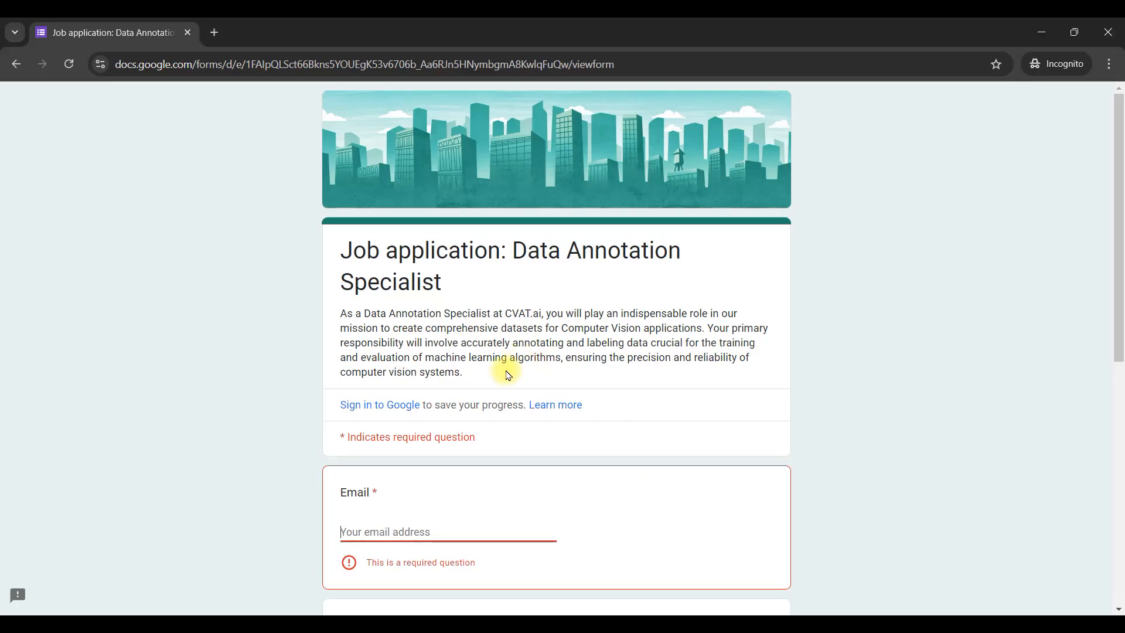
{"action": "scroll", "coordinate": [472, 372], "scroll_direction": "down", "scroll_amount": 8}
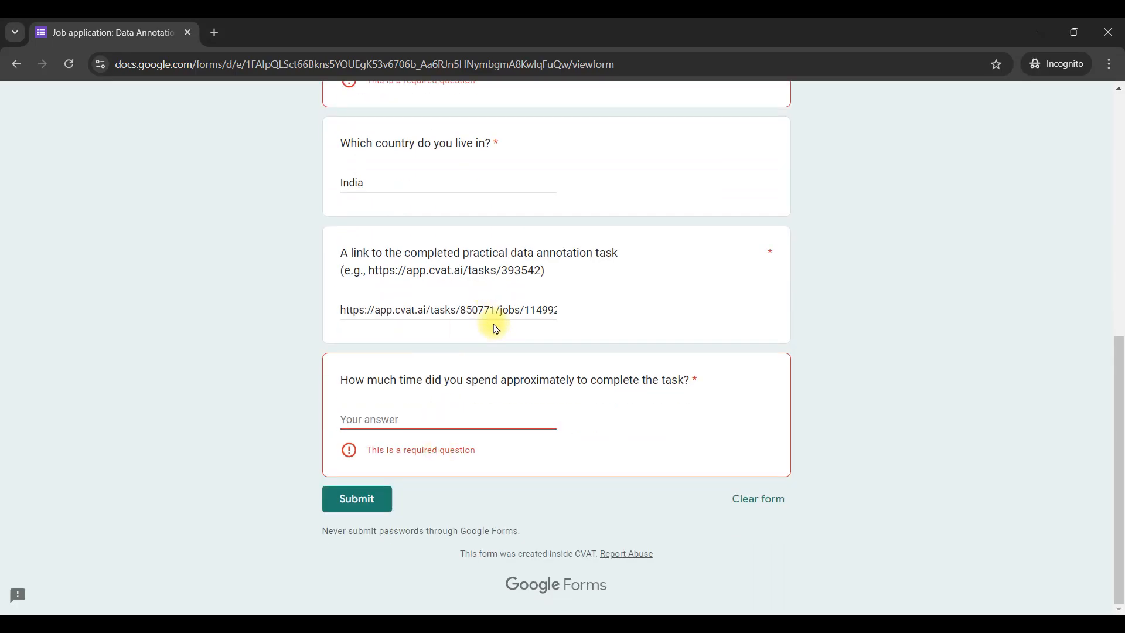
{"action": "left_click_drag", "start_coordinate": [405, 309], "coordinate": [574, 311]}
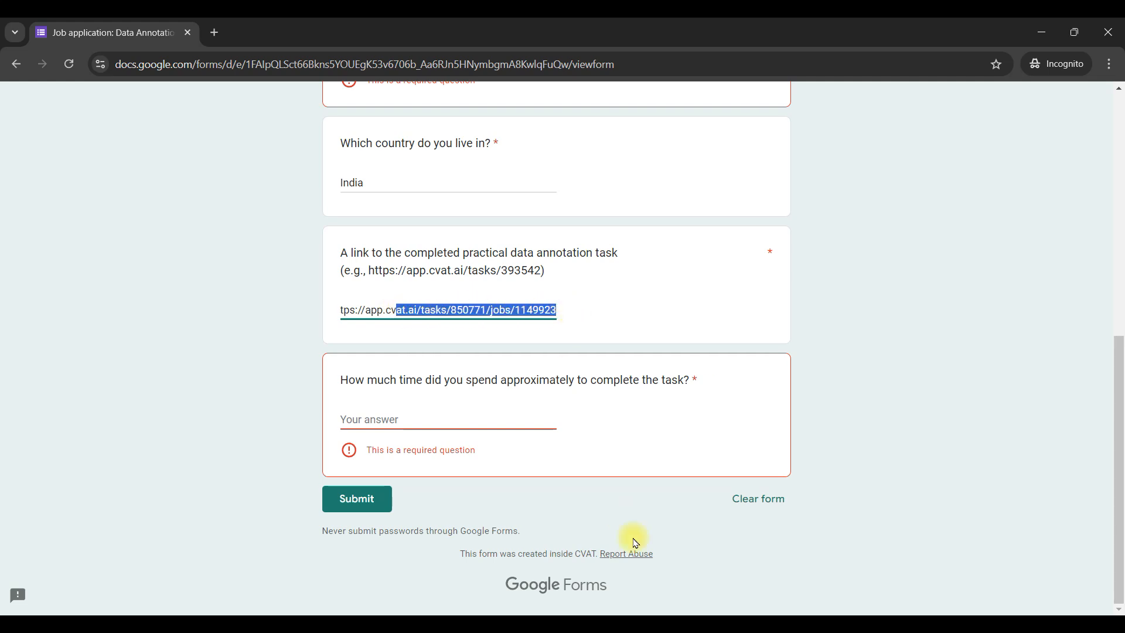
- Bring the CVAT job window forward and select its full page URL
{"action": "mouse_move", "coordinate": [567, 626]}
{"action": "left_click", "coordinate": [509, 572]}
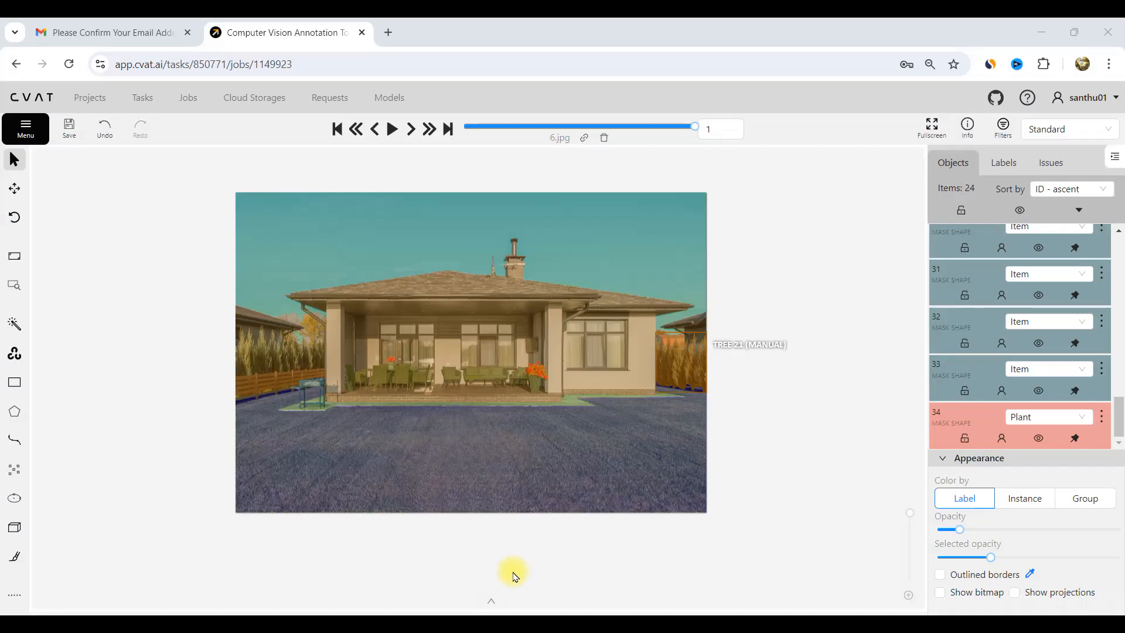
{"action": "left_click", "coordinate": [302, 58]}
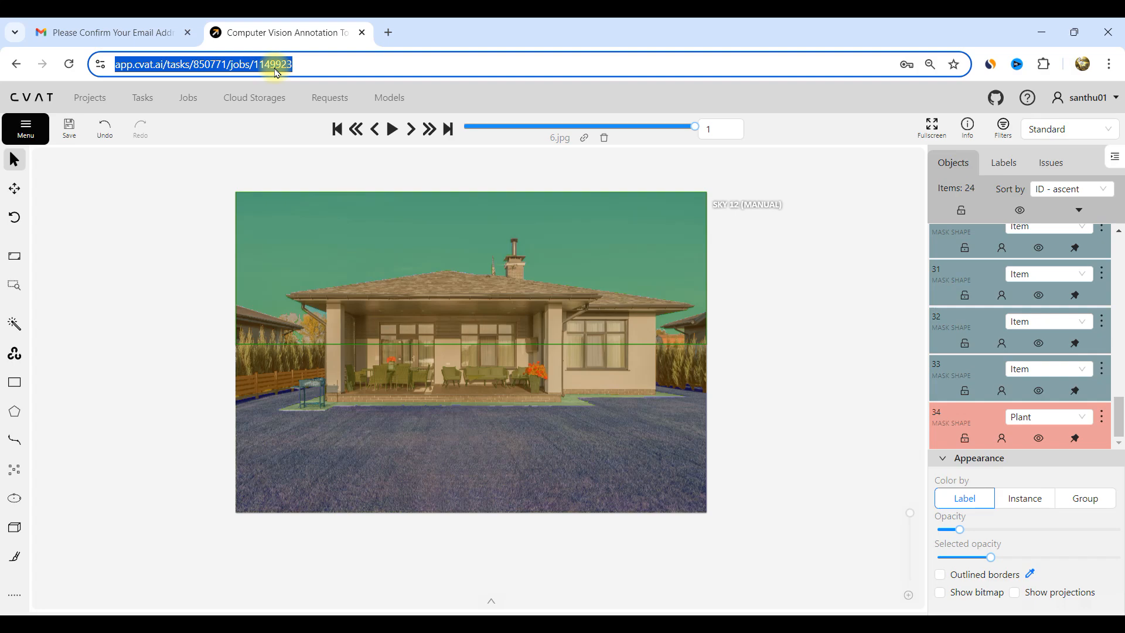
- Replace the form's task-link answer with the CVAT job URL ending jobs/1149923, then minimize the form
{"action": "mouse_move", "coordinate": [567, 625]}
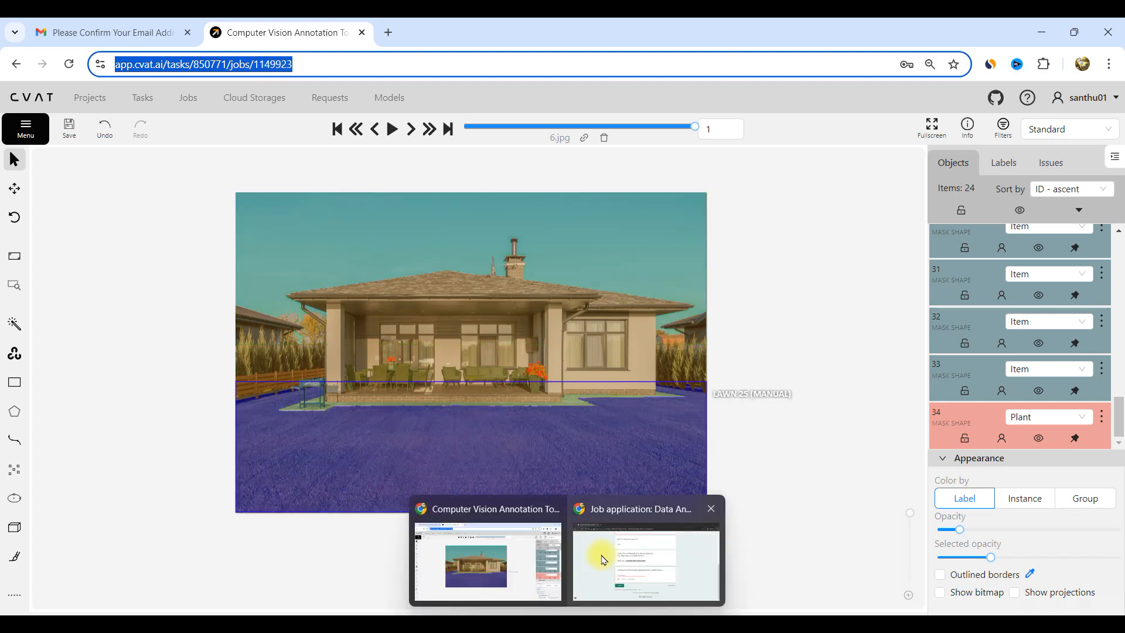
{"action": "left_click", "coordinate": [598, 557]}
{"action": "scroll", "coordinate": [451, 351], "scroll_direction": "up", "scroll_amount": 2}
{"action": "scroll", "coordinate": [428, 371], "scroll_direction": "up", "scroll_amount": 1}
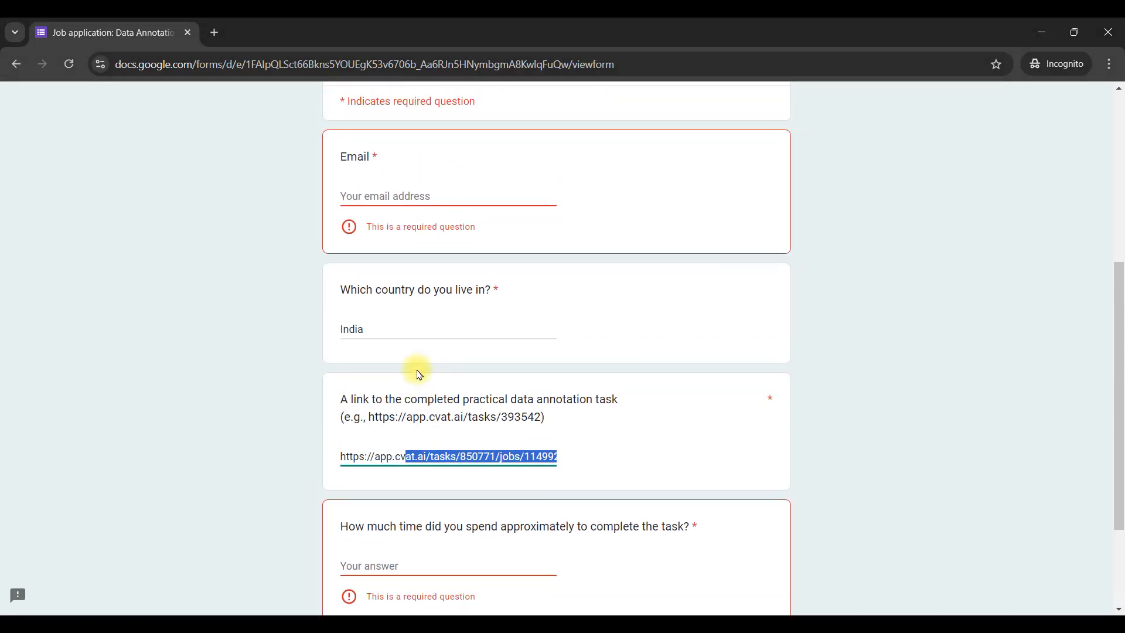
{"action": "triple_click", "coordinate": [366, 453]}
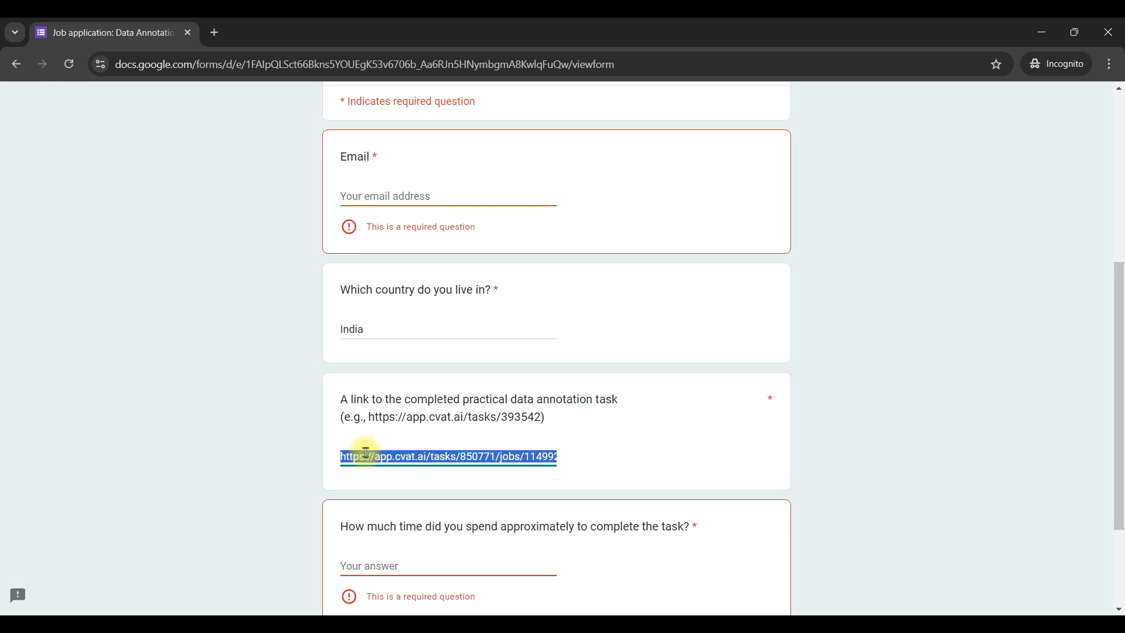
{"action": "key", "text": "BackSpace"}
{"action": "key", "text": "ctrl+v"}
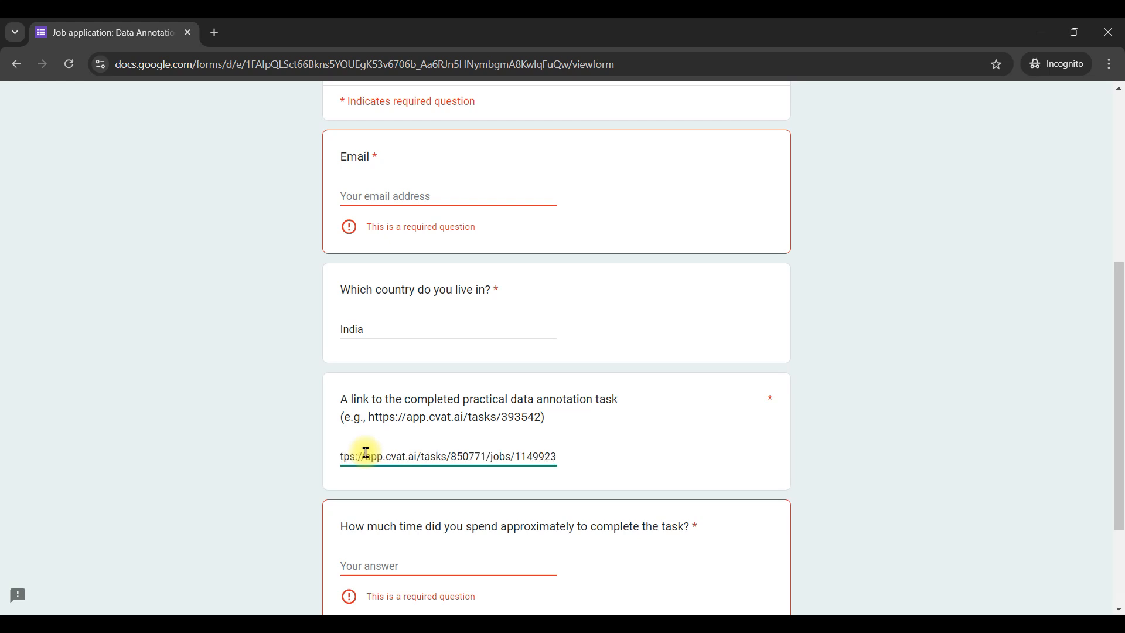
{"action": "scroll", "coordinate": [464, 331], "scroll_direction": "down", "scroll_amount": 3}
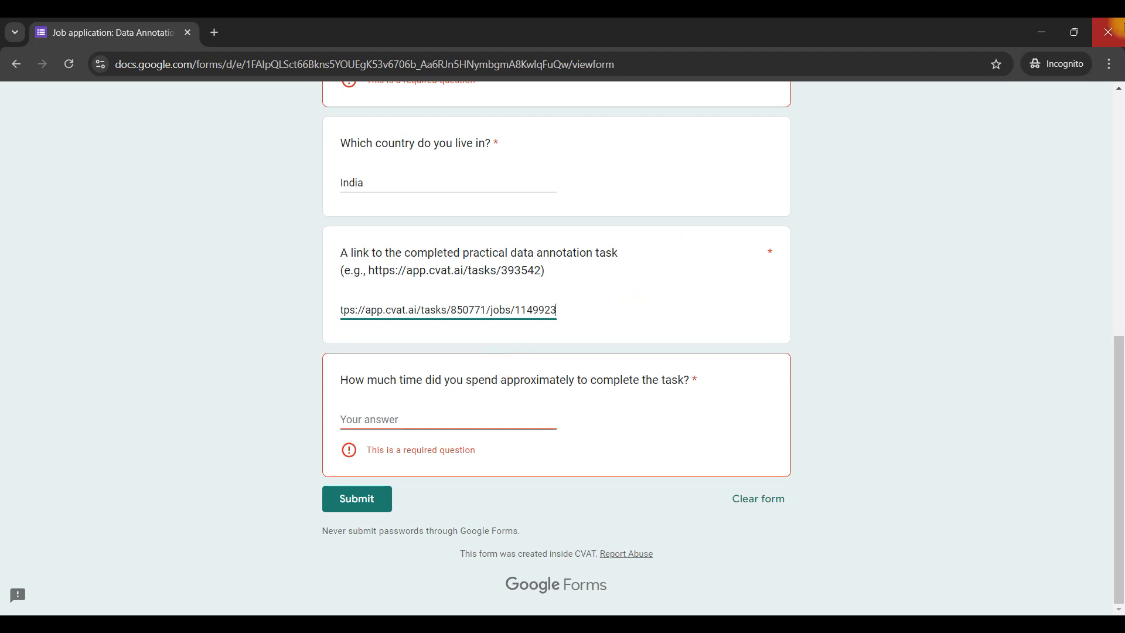
{"action": "left_click", "coordinate": [1052, 31]}
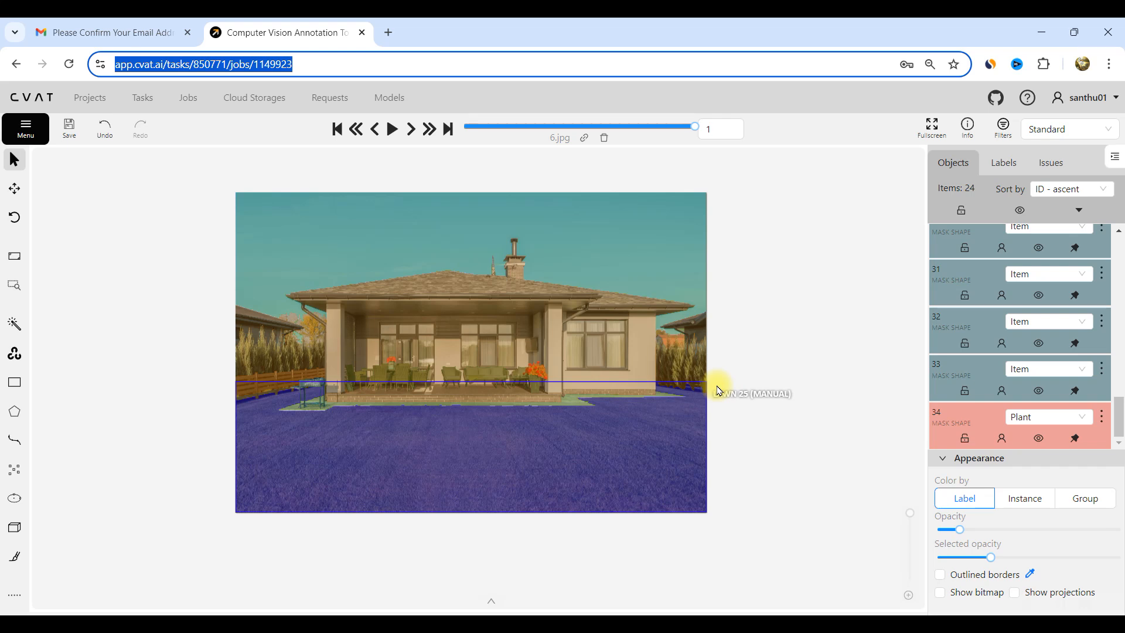